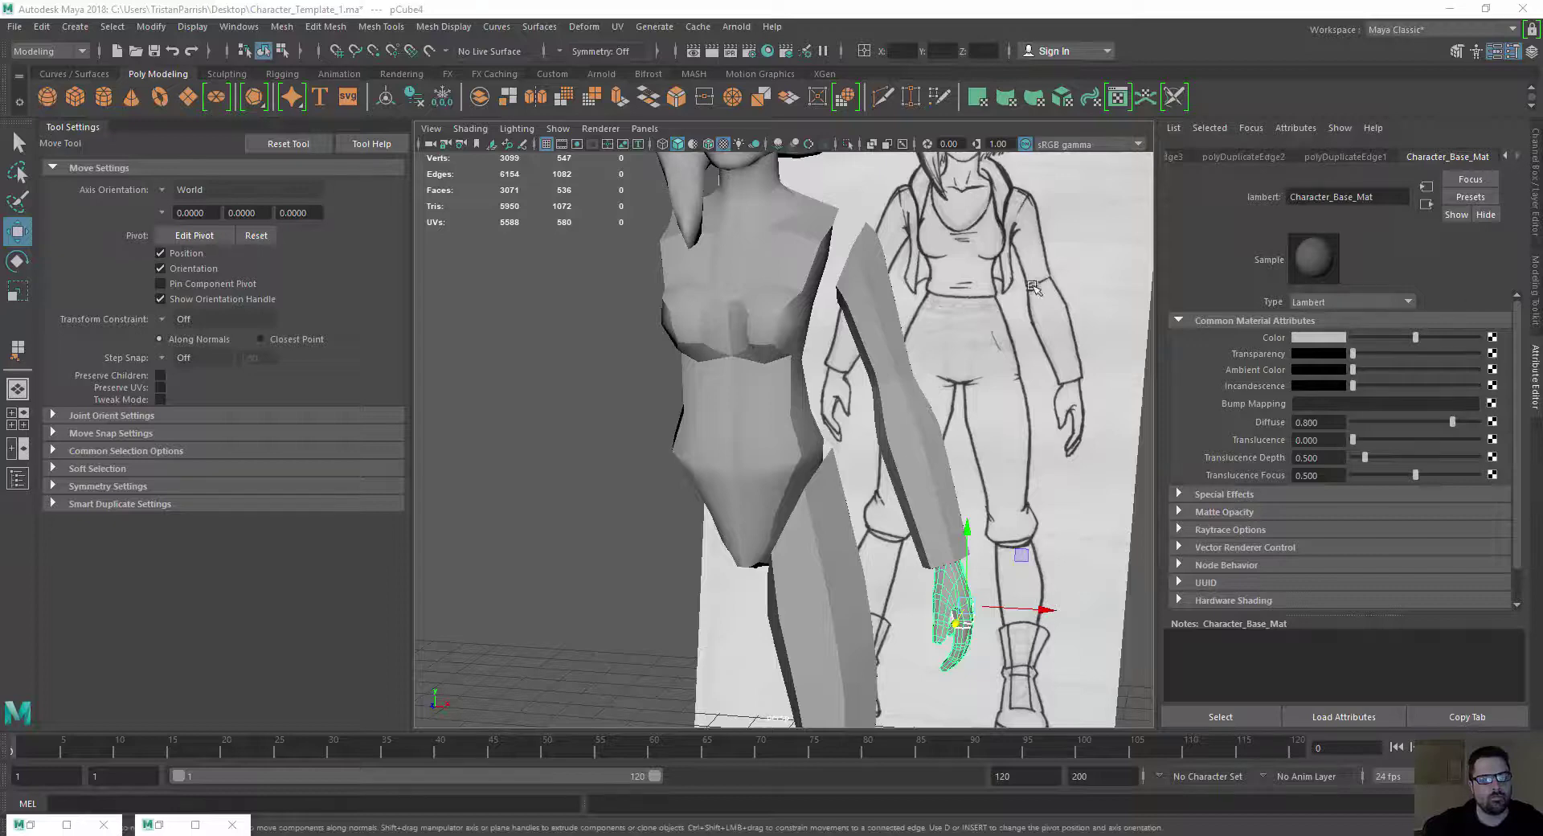
Extrude the open edge loop at the top of the arm mesh inward toward the torso's shoulder
mouse_move(812, 402)
left_mouse_down("alt")
mouse_move(729, 371)
mouse_move(704, 451)
mouse_move(684, 405)
mouse_move(567, 387)
mouse_move(592, 424)
mouse_move(723, 427)
mouse_move(790, 447)
left_mouse_up("alt")
left_click(814, 433)
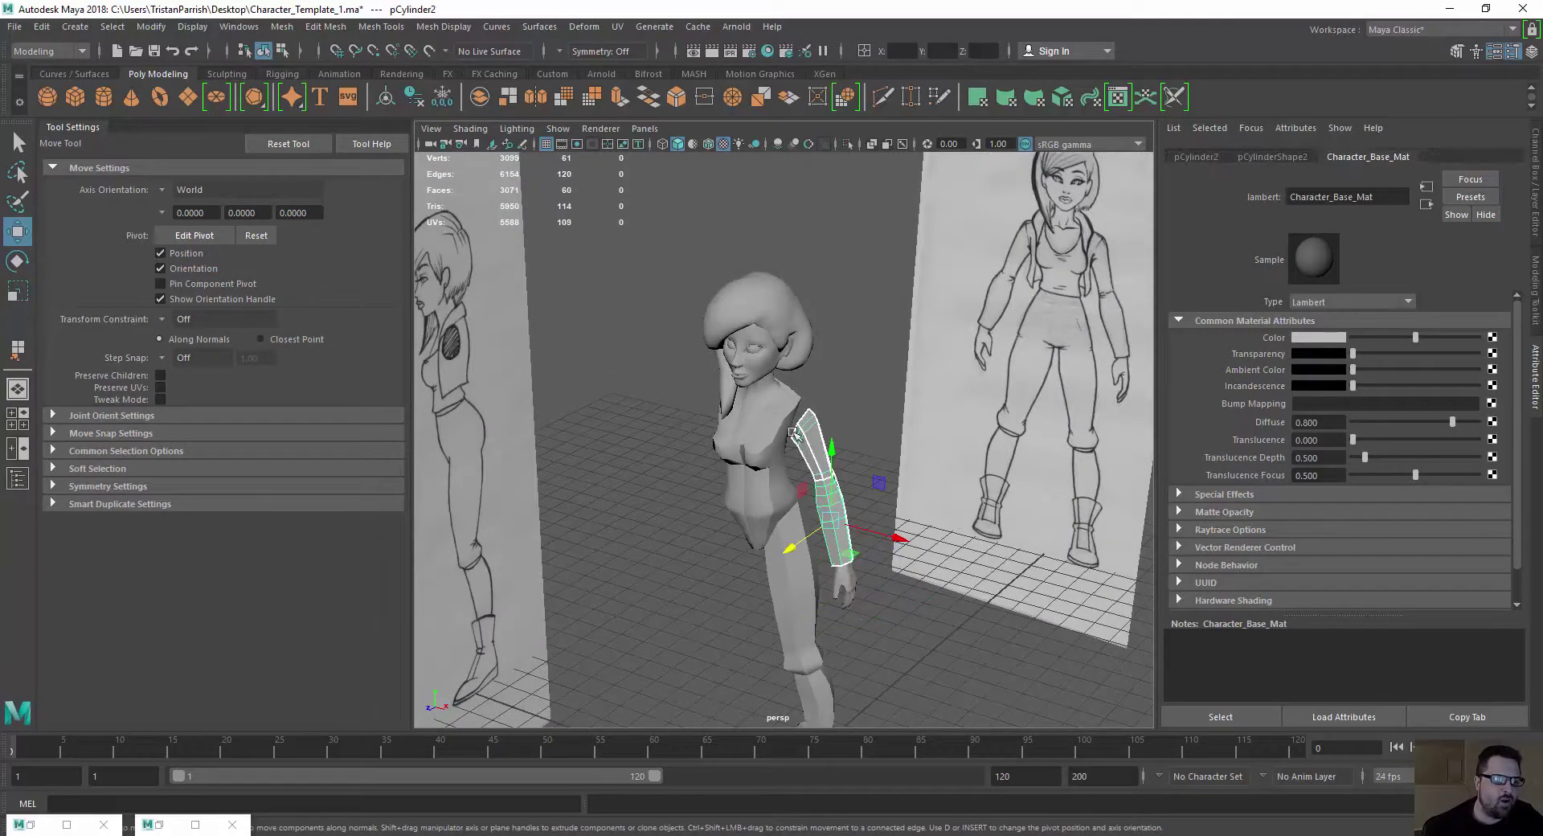
scroll(768, 428, "up", 5)
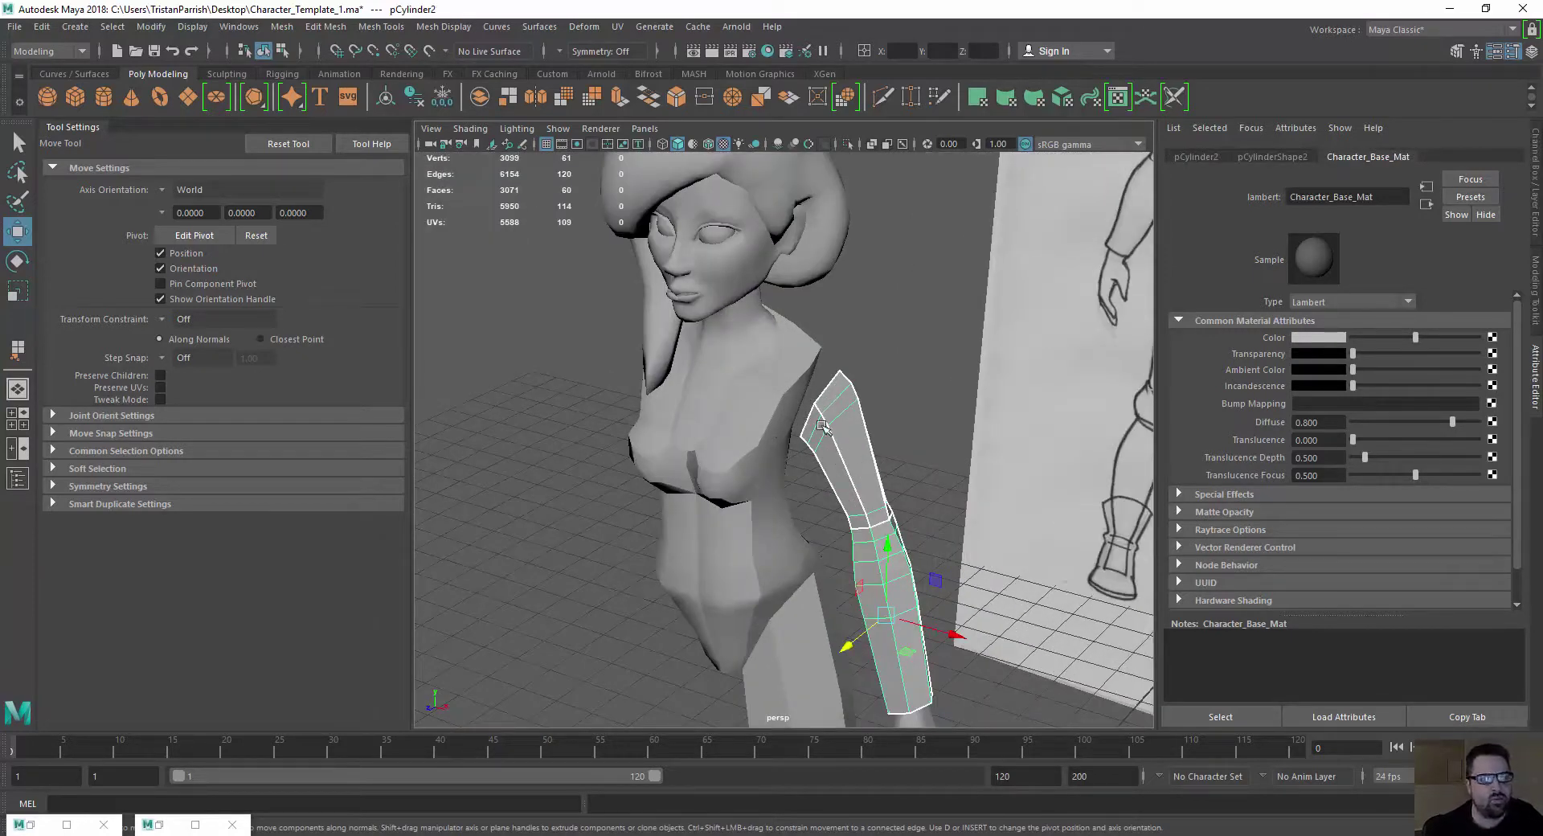
scroll(799, 417, "up", 4)
scroll(796, 413, "down", 2)
mouse_move(760, 435)
left_mouse_down("alt")
mouse_move(707, 431)
mouse_move(885, 423)
mouse_move(777, 414)
mouse_move(828, 363)
left_mouse_up("alt")
scroll(786, 406, "up", 2)
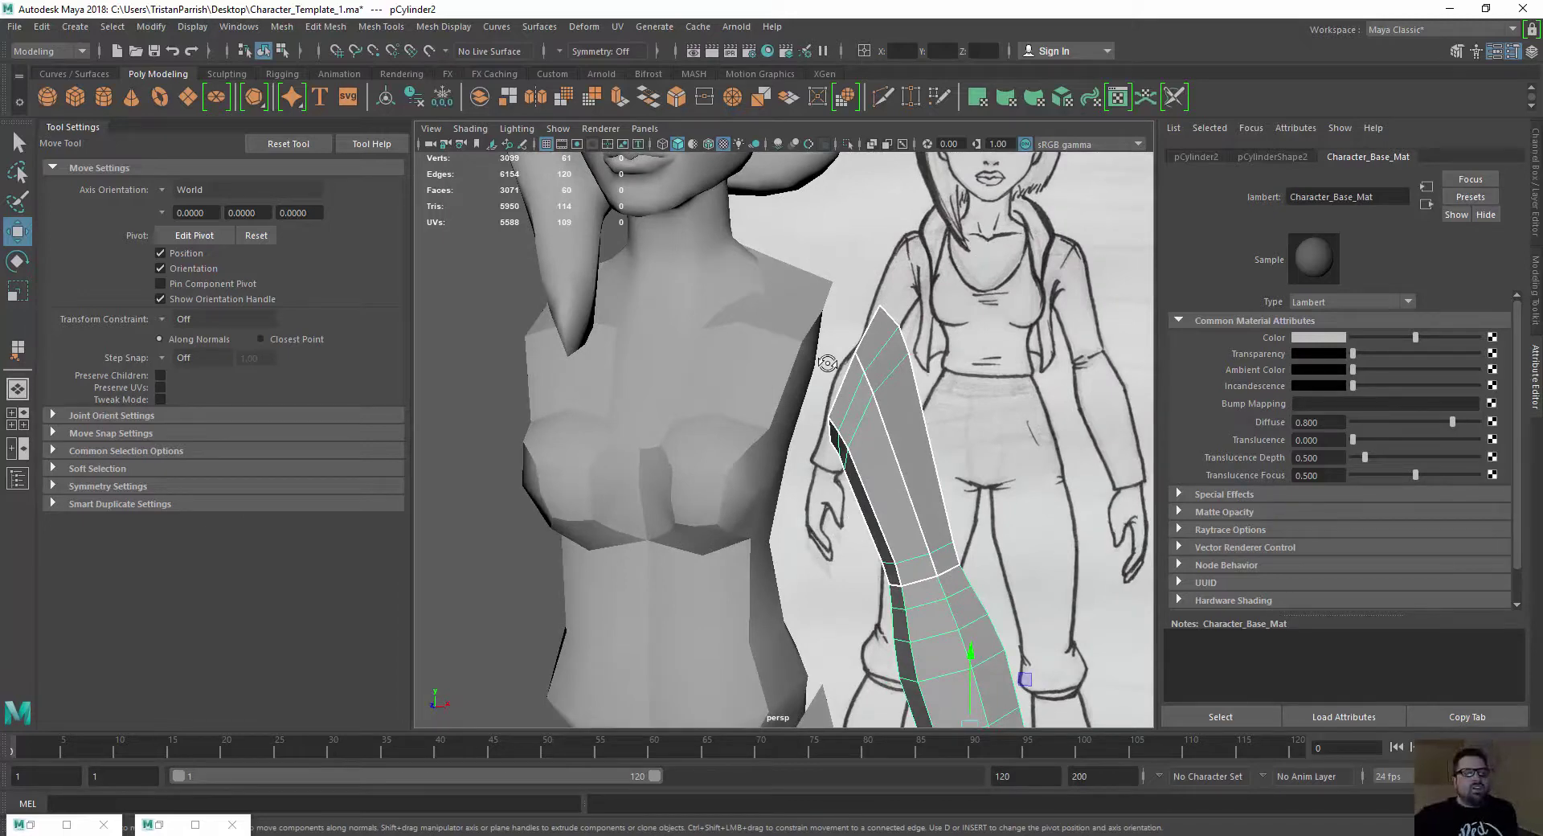
mouse_move(828, 374)
left_mouse_down("alt")
mouse_move(788, 365)
mouse_move(799, 285)
mouse_move(797, 383)
left_mouse_up("alt")
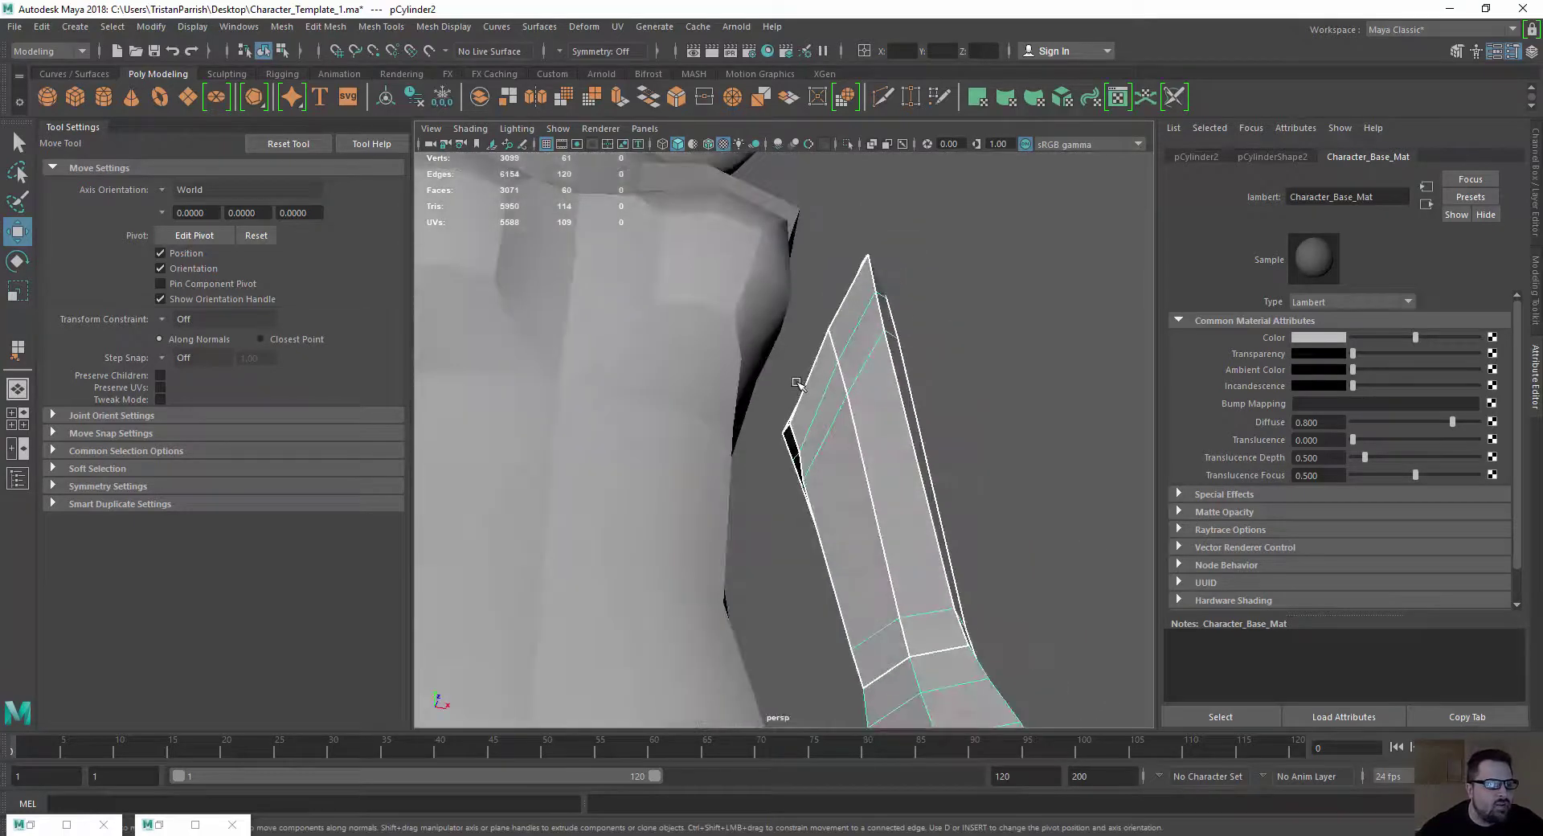
right_click_drag(813, 385, 812, 336)
left_click(830, 338)
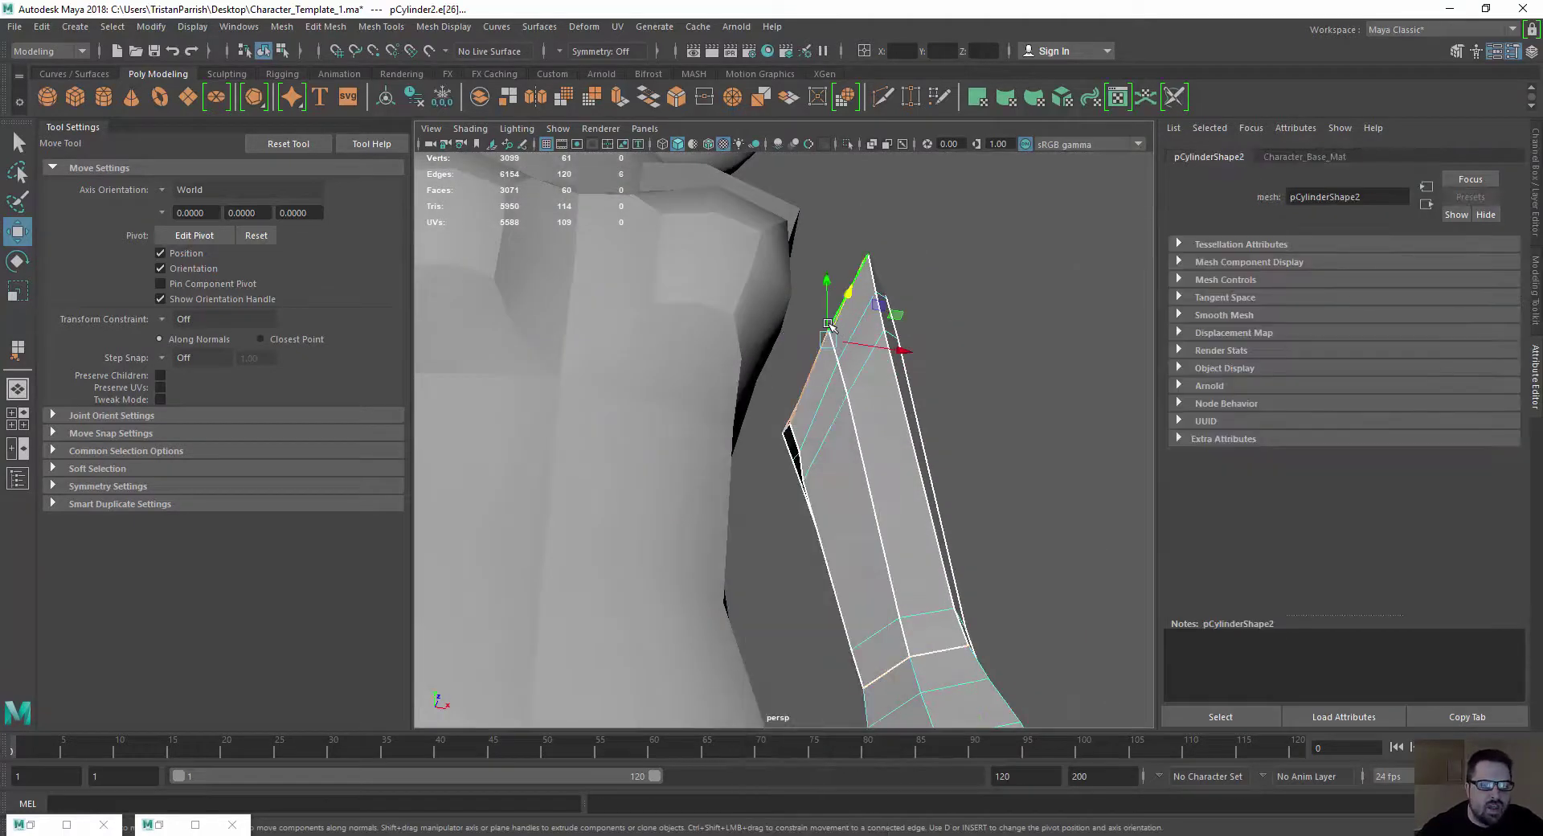
mouse_move(829, 338)
left_mouse_down("alt")
mouse_move(766, 387)
mouse_move(735, 361)
mouse_move(758, 462)
mouse_move(775, 410)
mouse_move(749, 400)
left_mouse_up("alt")
scroll(721, 394, "down", 4)
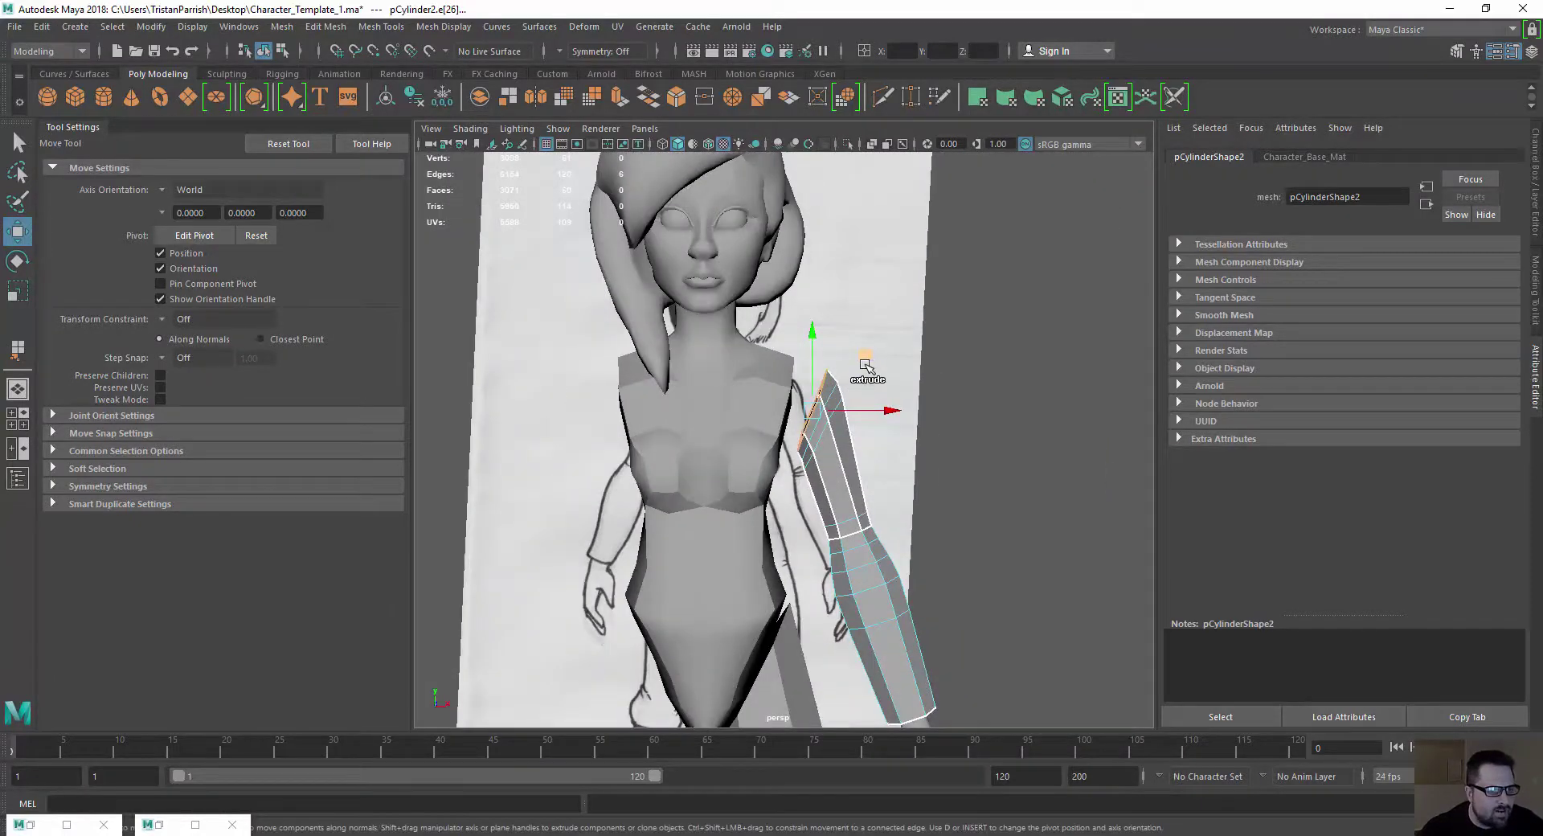
left_click_drag(864, 362, 850, 352, "shift")
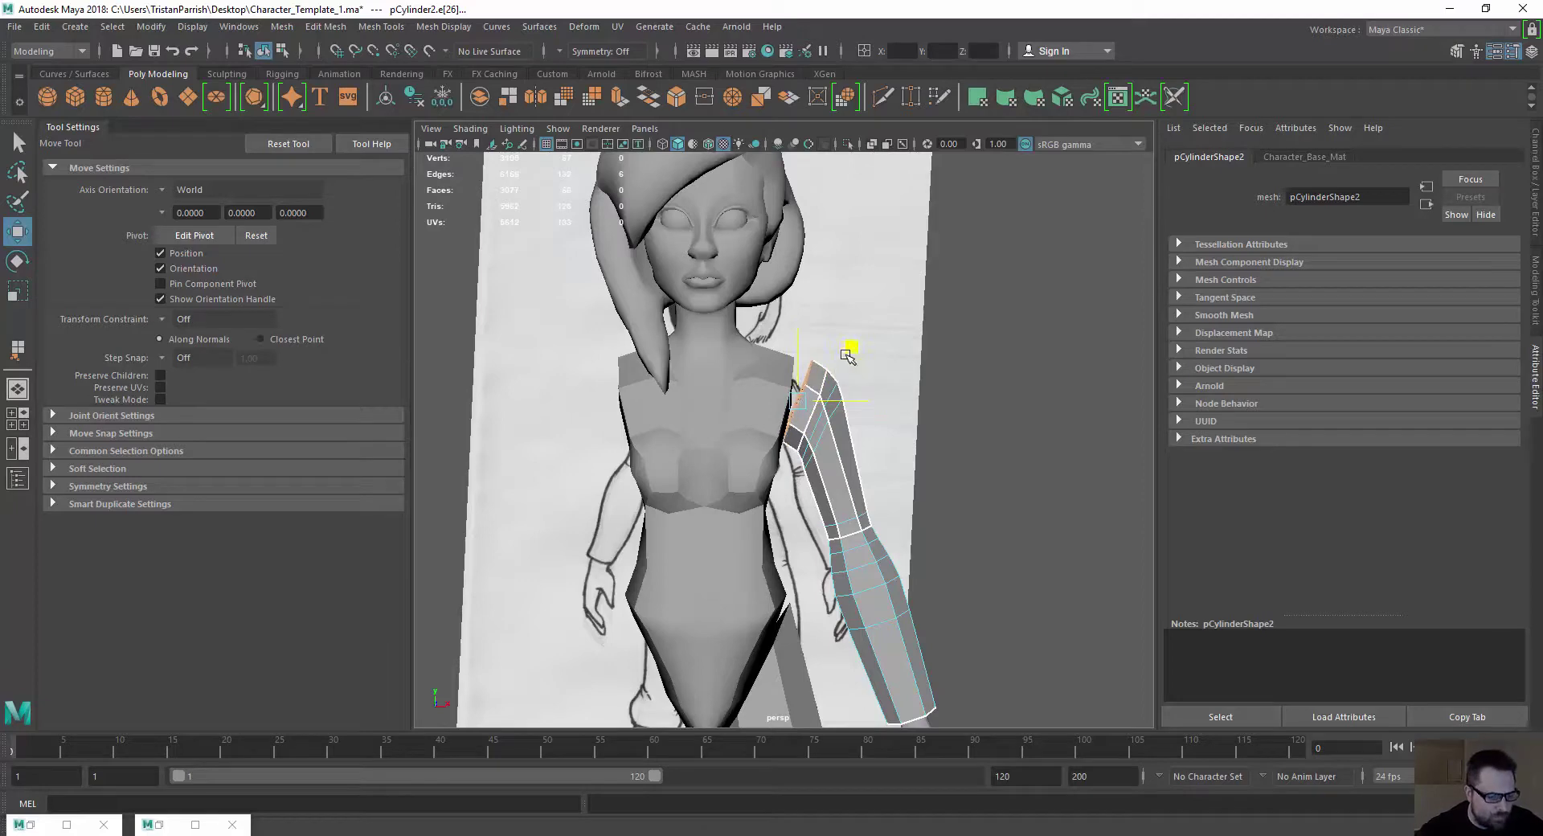
Scale the extruded shoulder loop taller and wider, and move it closer to the torso's shoulder opening
key("r")
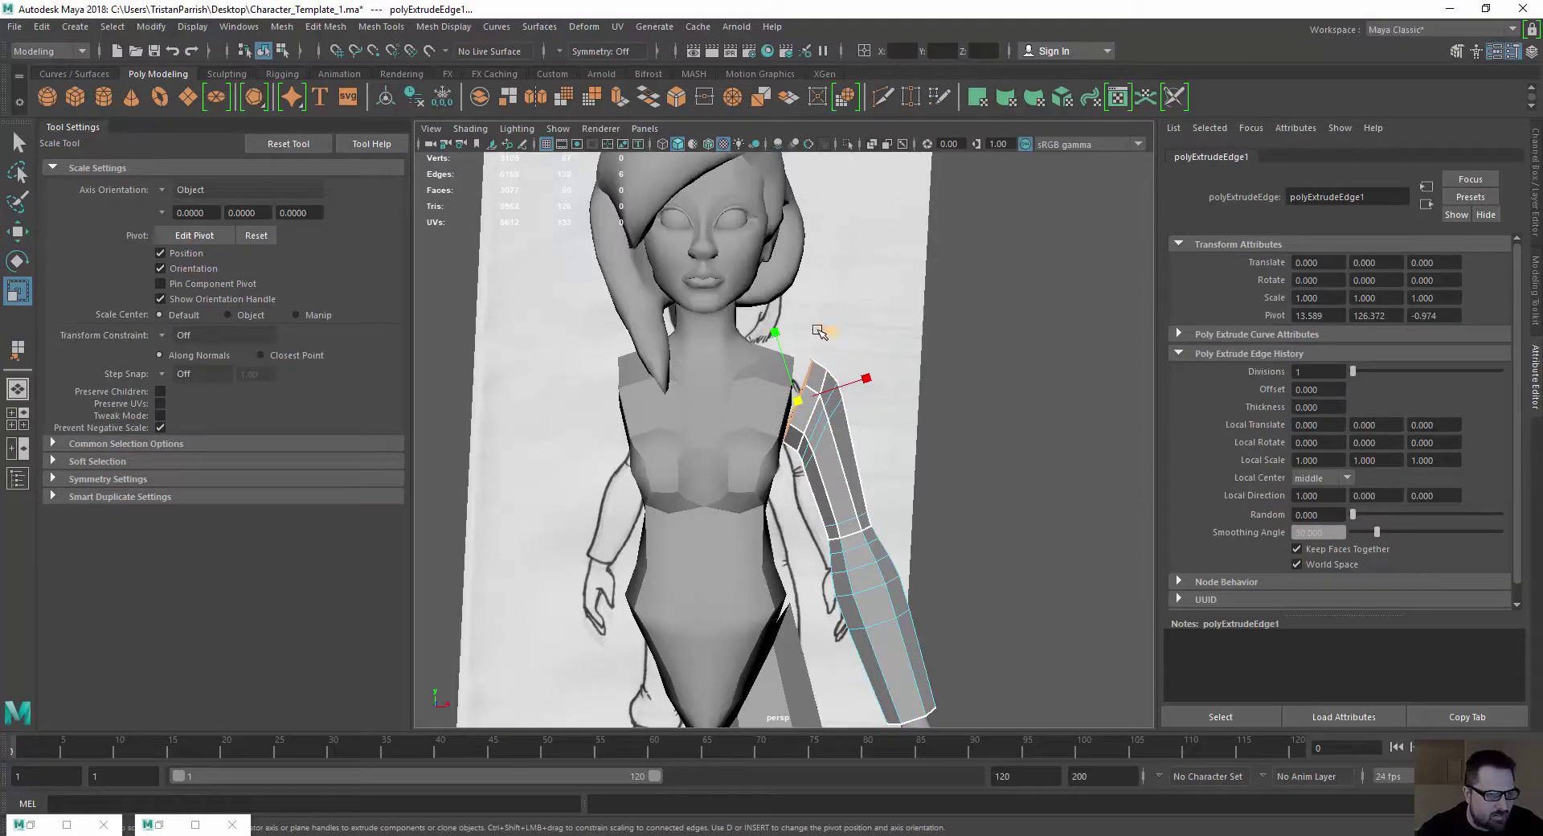
left_click_drag(784, 335, 774, 296)
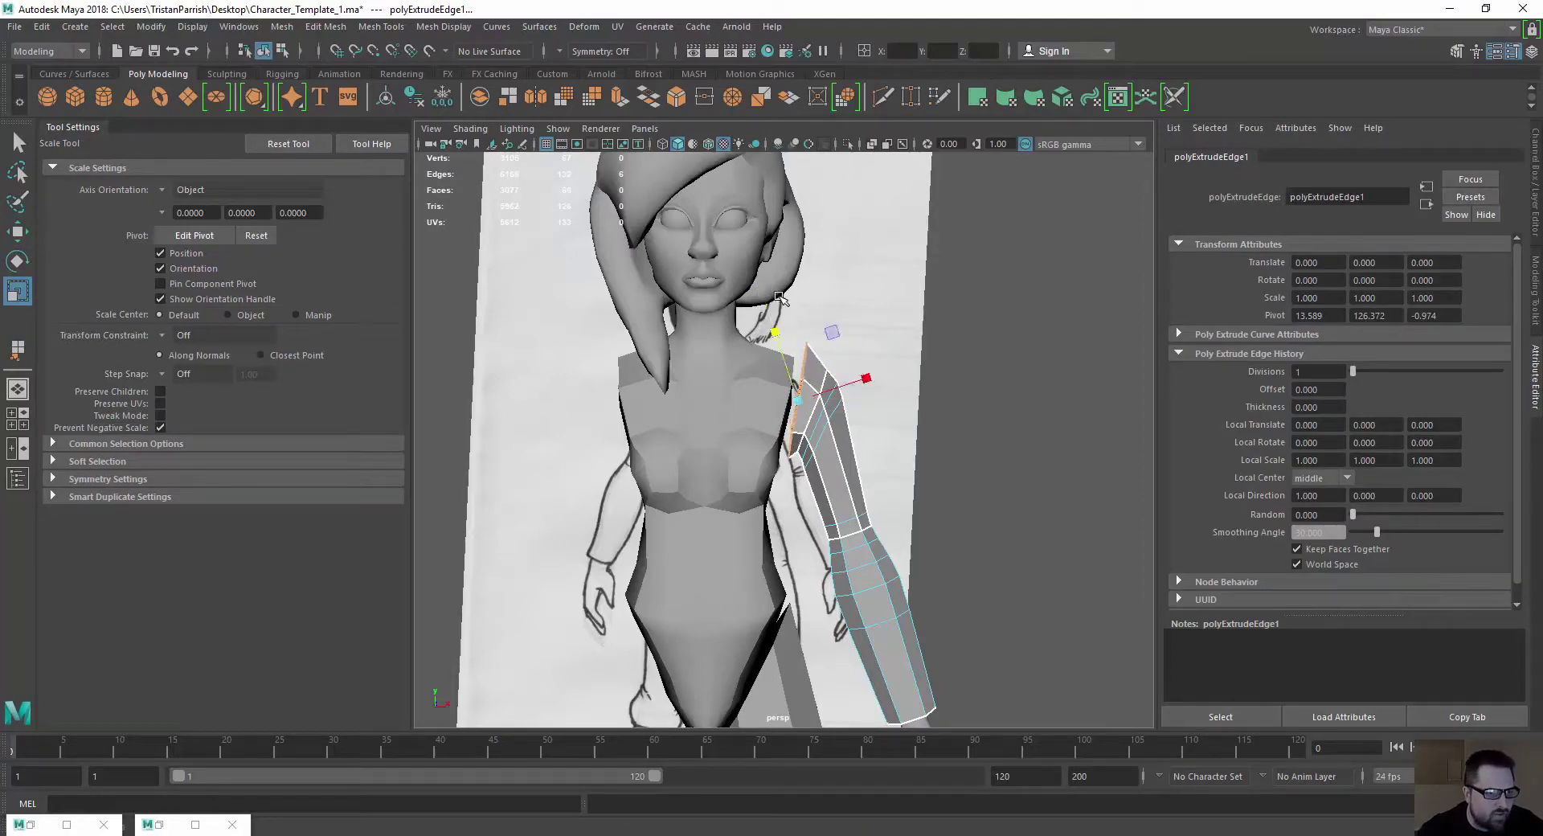
key("w")
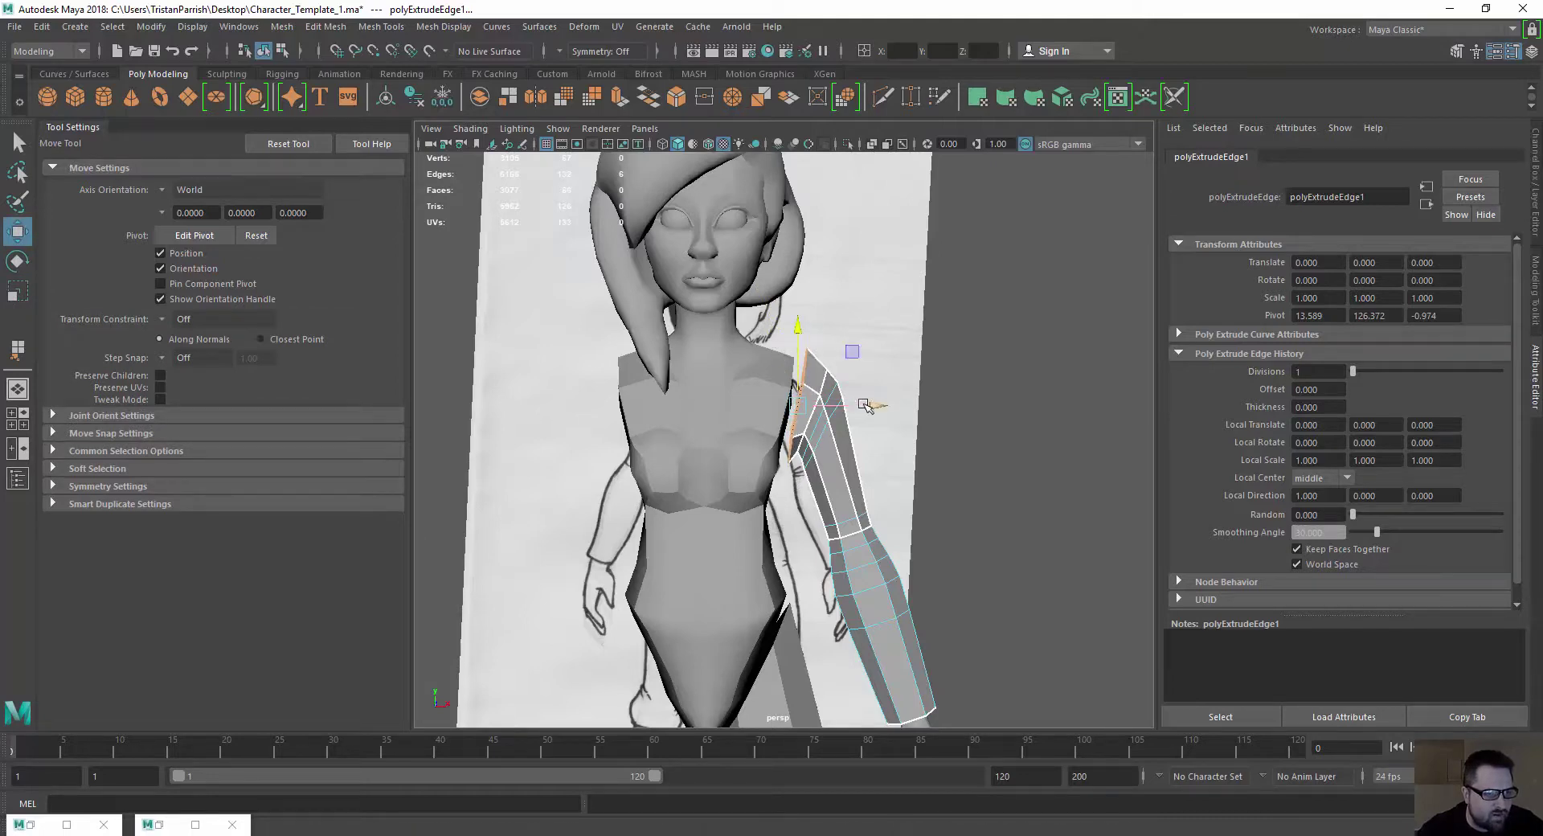
left_click_drag(756, 428, 593, 441, "alt")
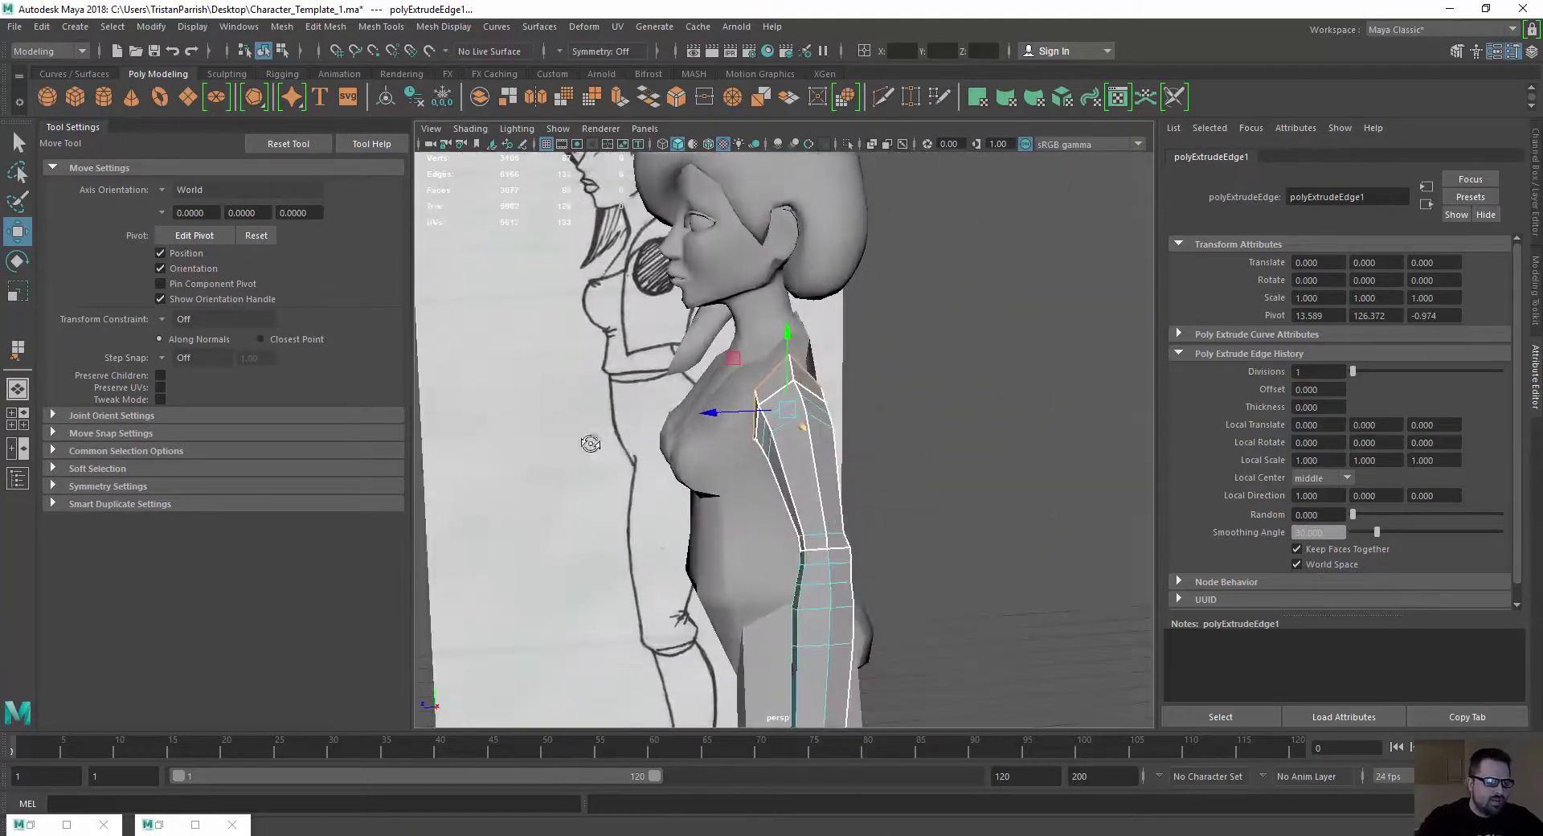
left_click_drag(792, 344, 792, 344)
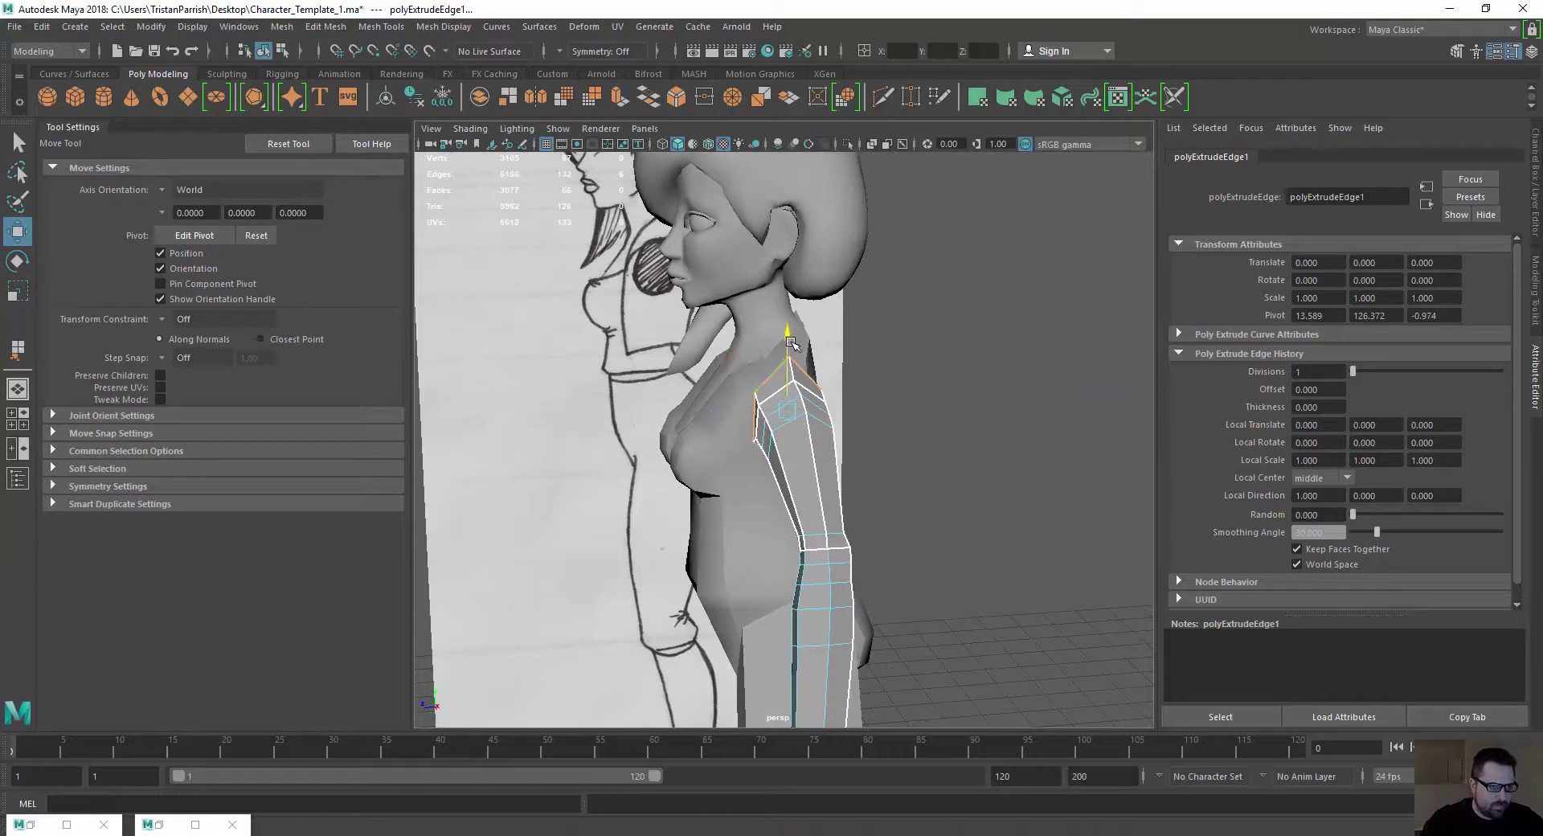
key("r")
left_click_drag(716, 419, 482, 344)
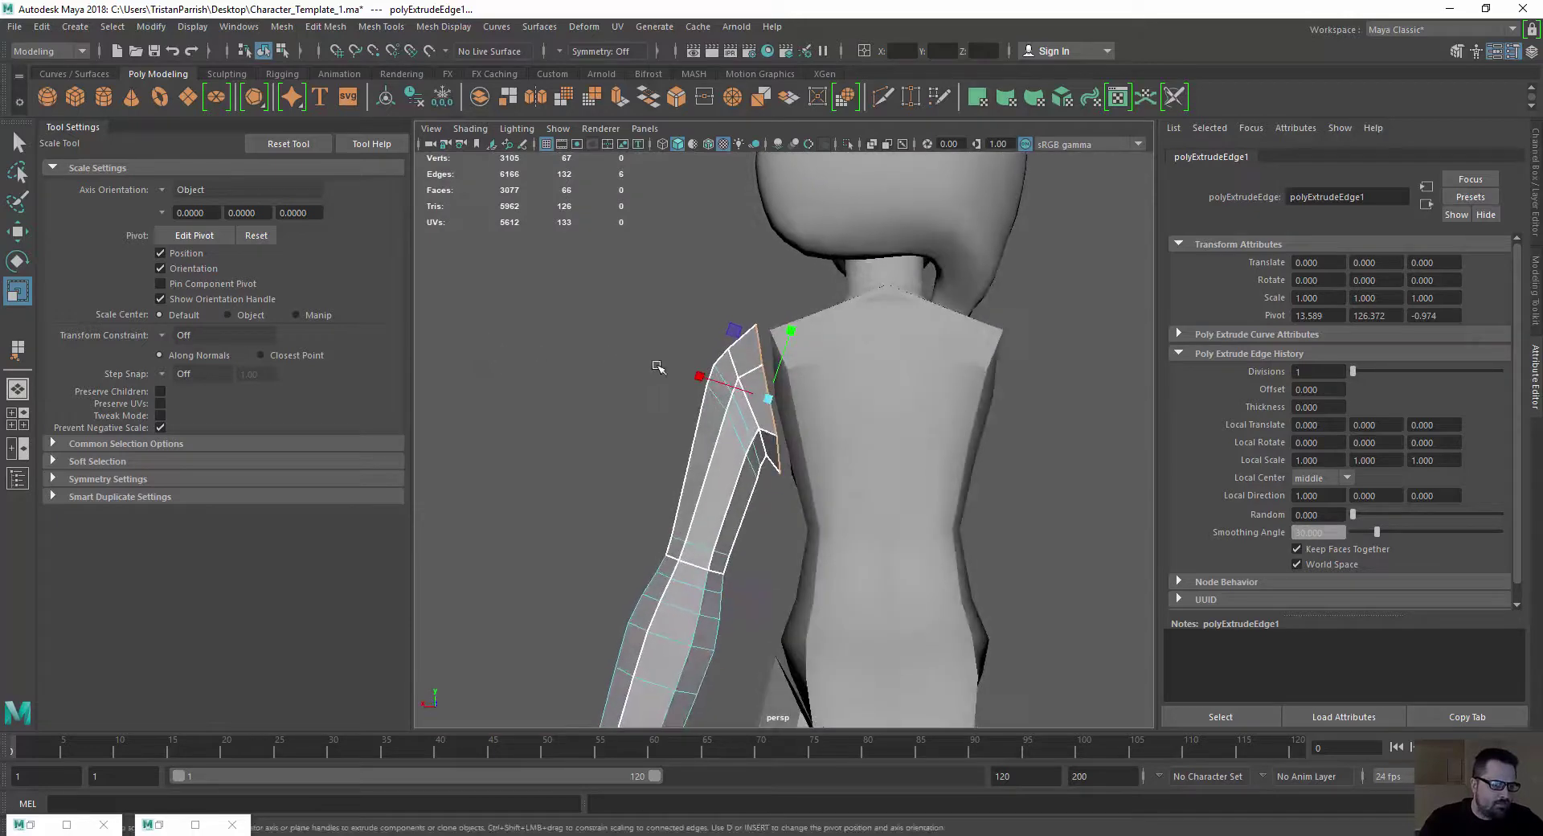
key("w")
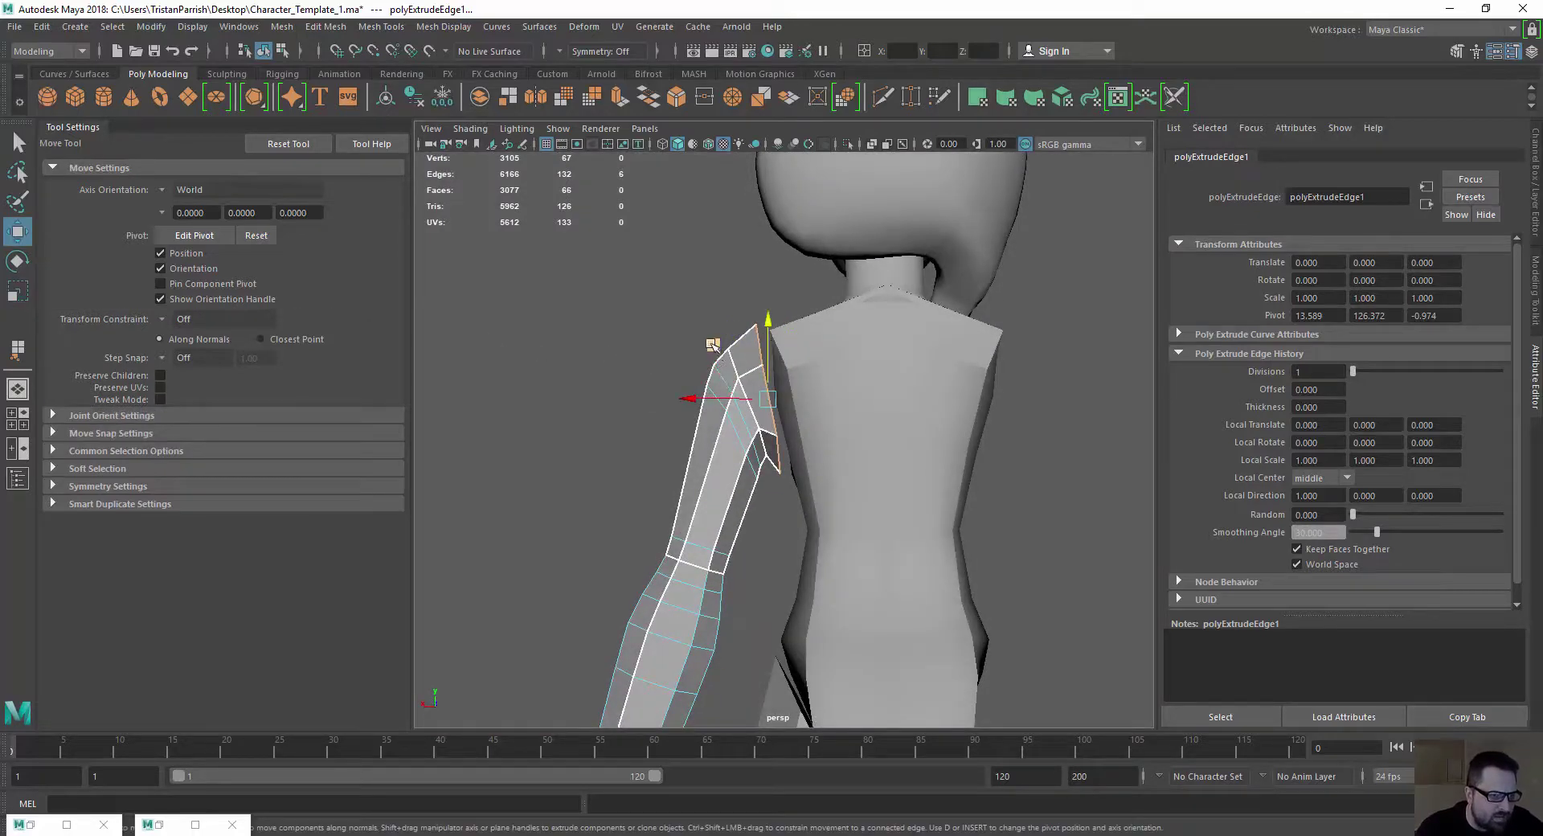
middle_click_drag(713, 345, 724, 346)
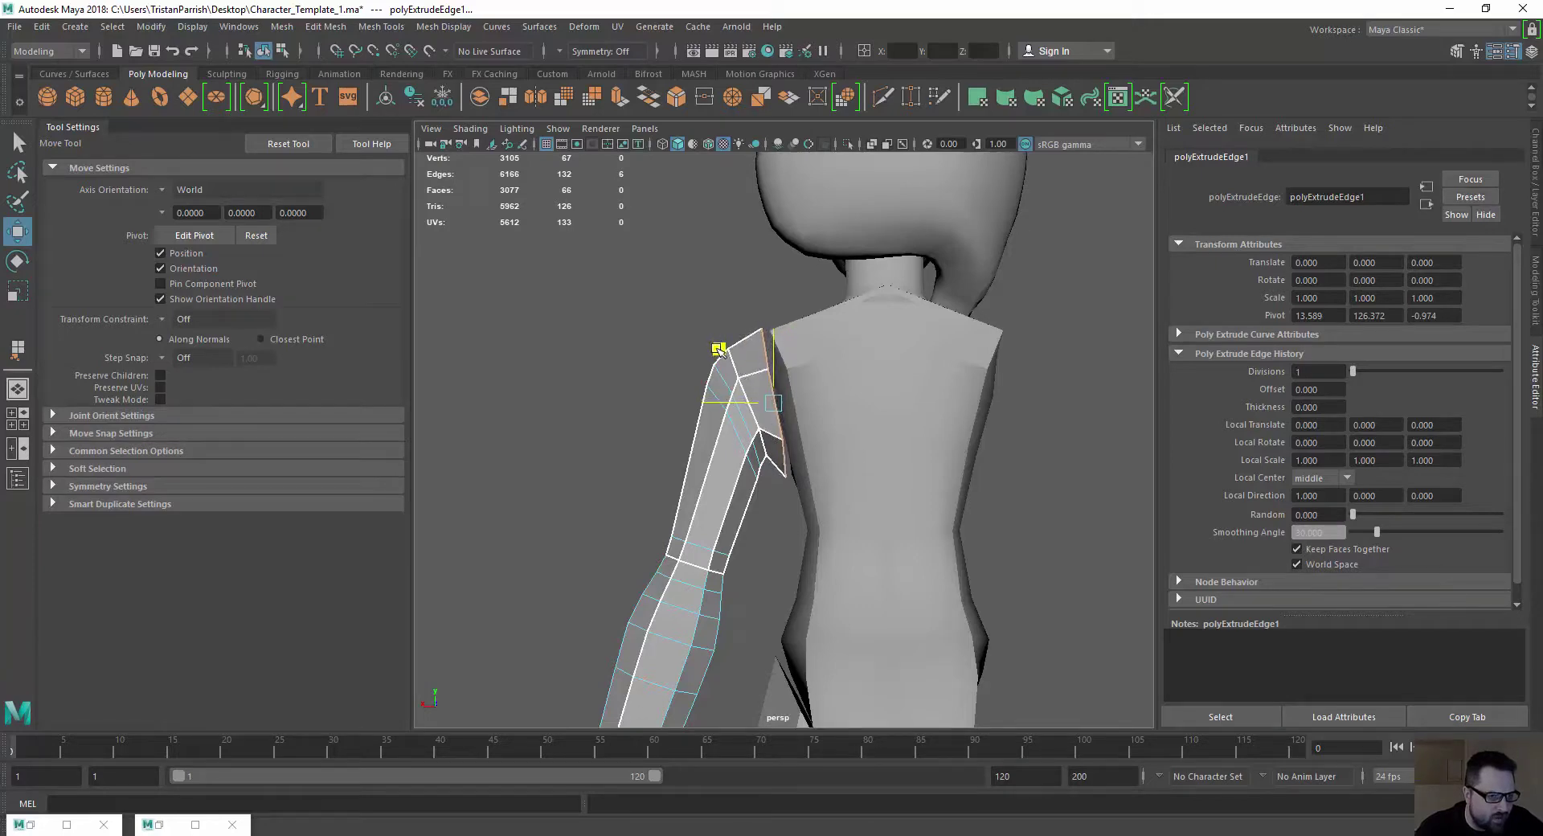
scroll(667, 419, "up", 4)
left_click_drag(665, 420, 675, 458, "alt")
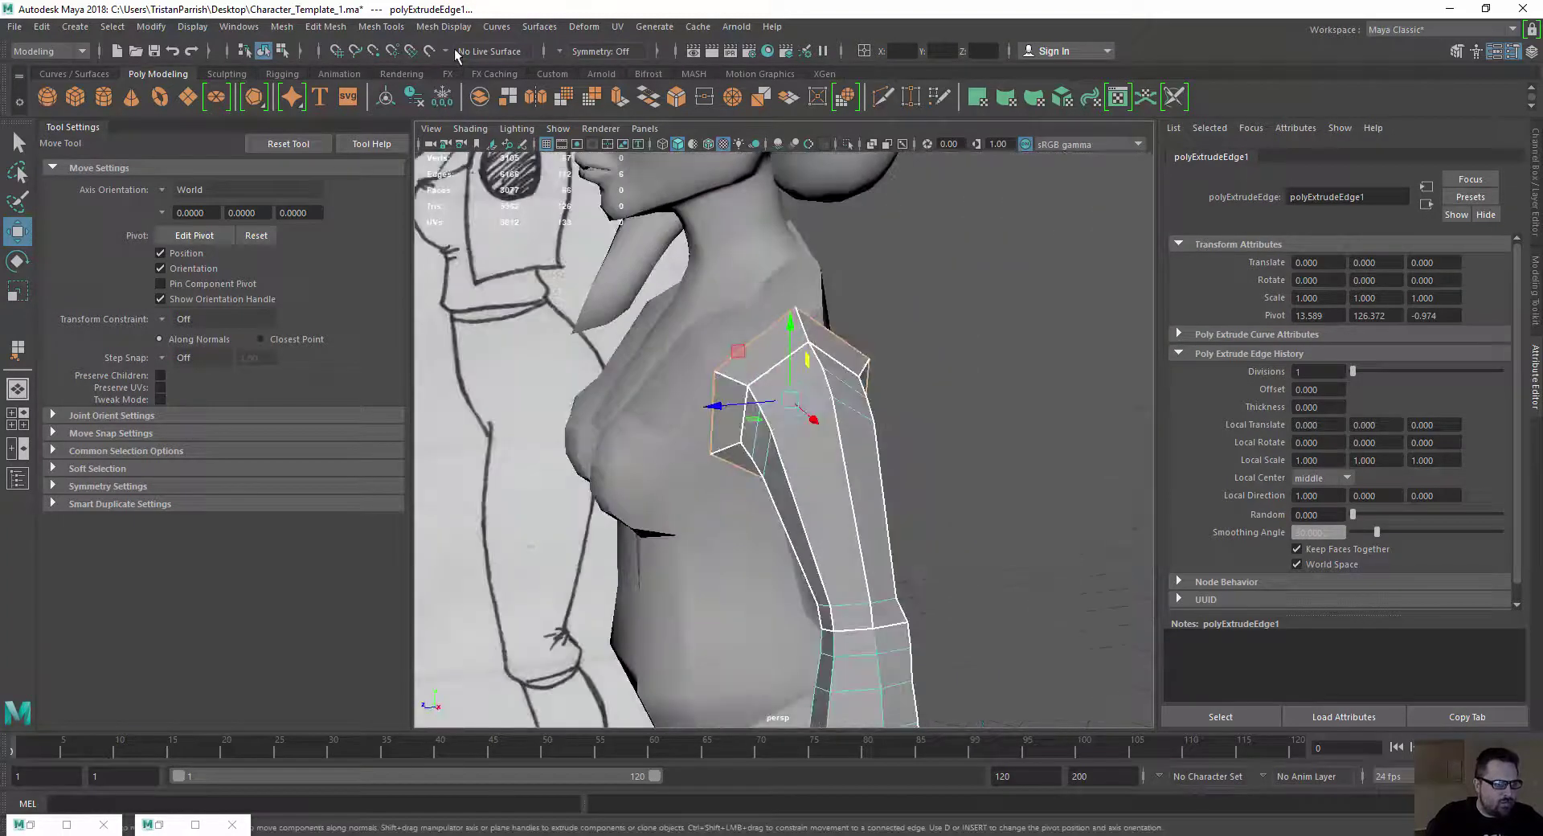
left_click(617, 97)
left_click_drag(740, 402, 774, 377, "alt")
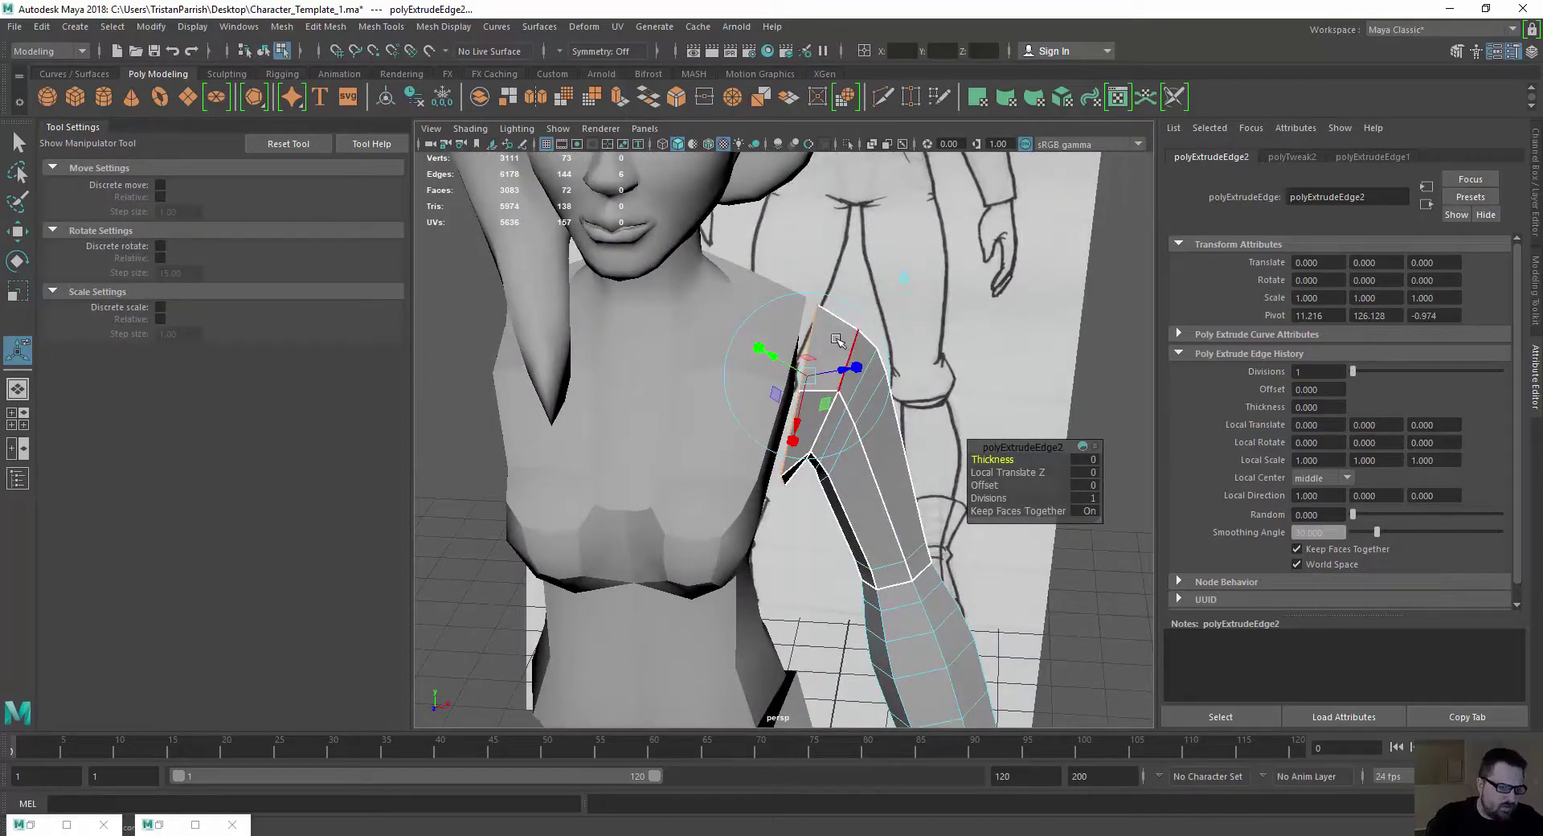
key("ctrl+z")
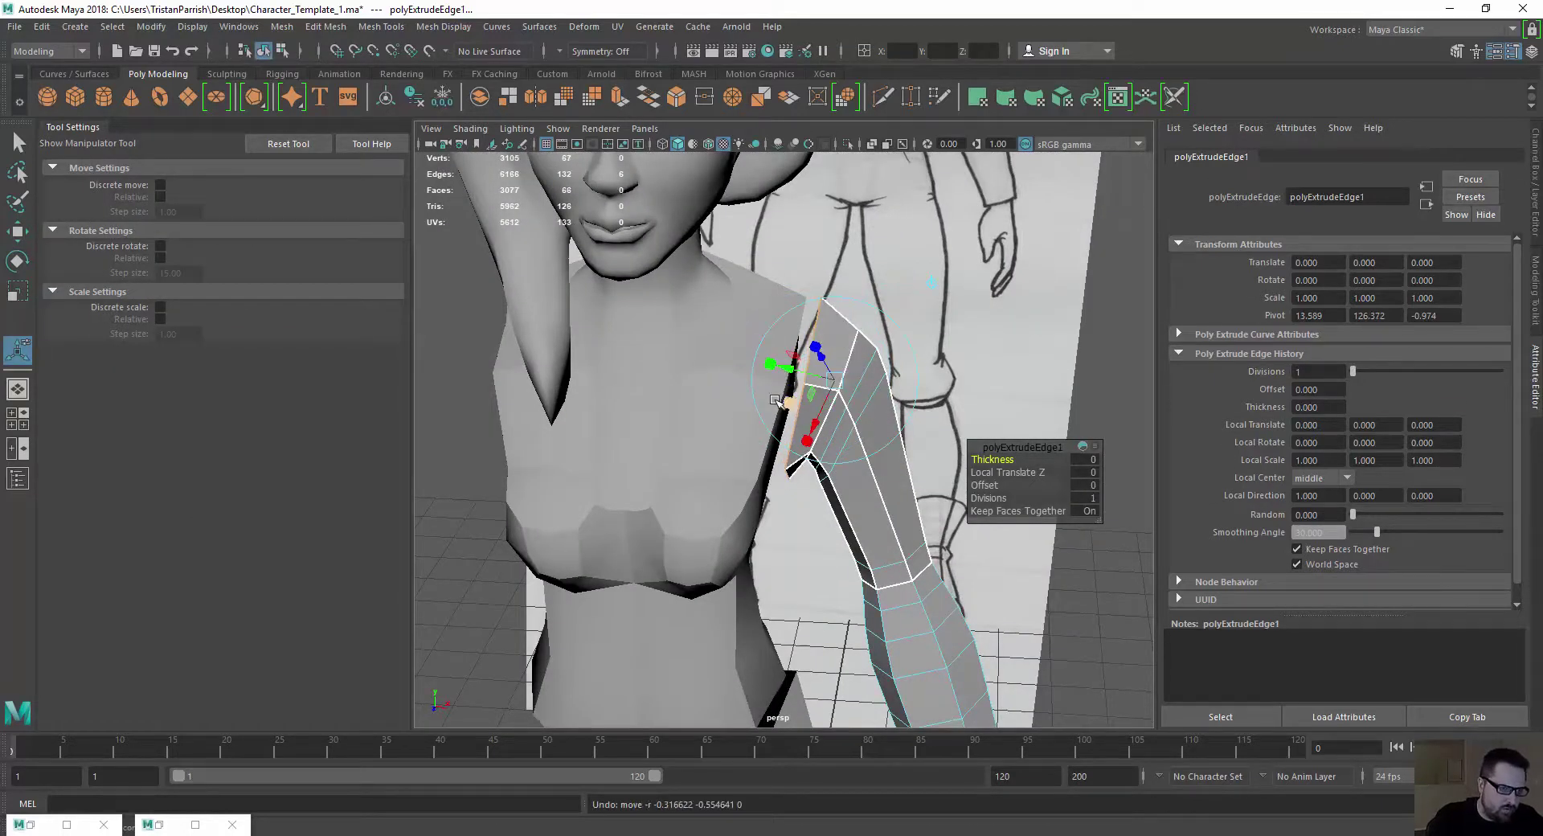
Extrude the shoulder loop again into the torso, enlarge the new loop and adjust its sideways position
key("w")
left_click_drag(878, 401, 591, 389, "shift")
key("r")
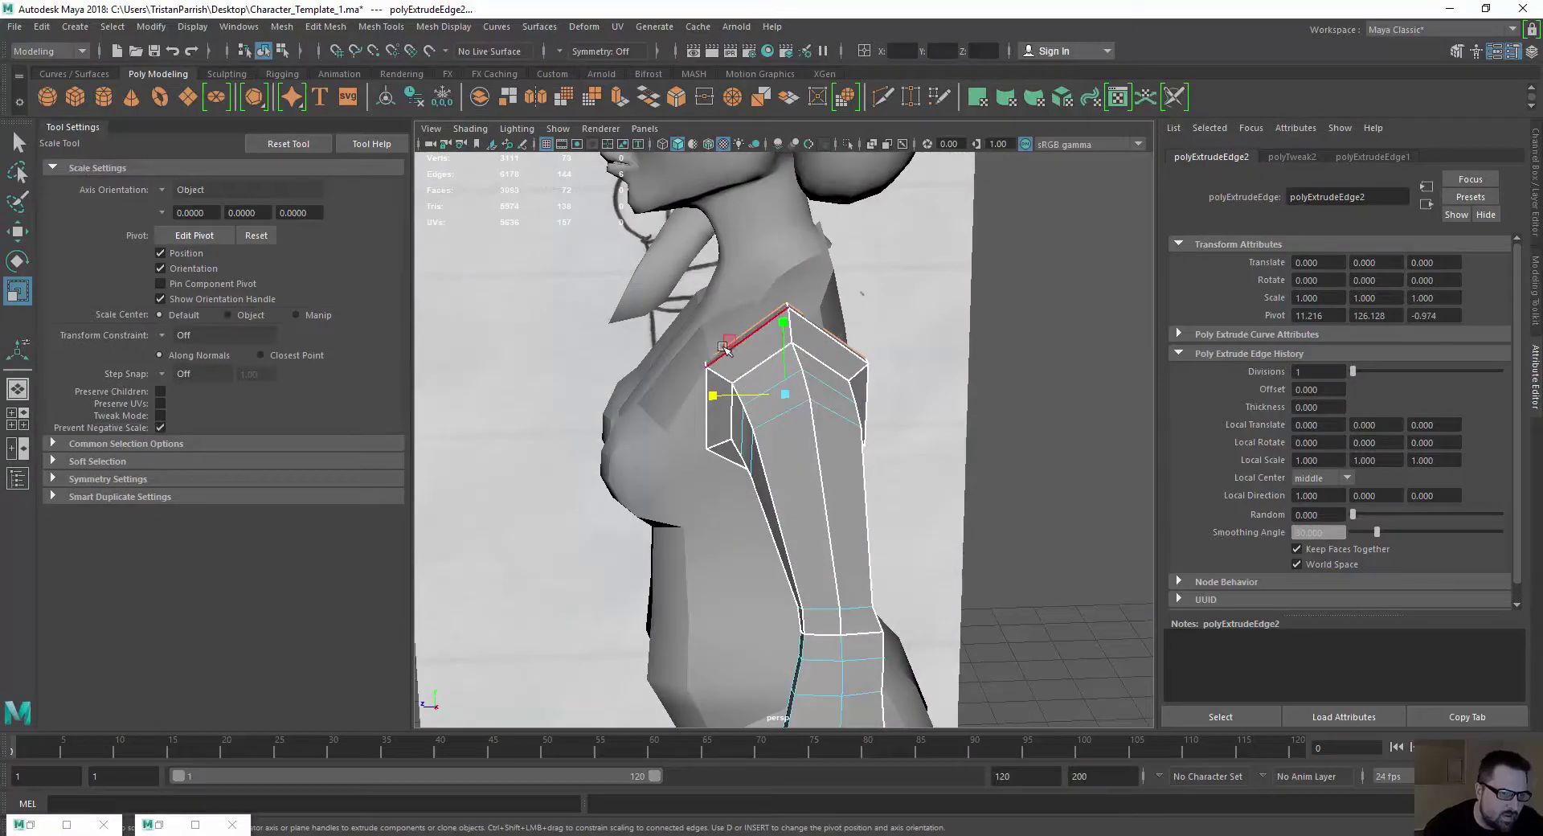
mouse_move(727, 336)
left_mouse_down()
mouse_move(702, 358)
mouse_move(707, 335)
mouse_move(808, 341)
mouse_move(760, 338)
mouse_move(694, 366)
mouse_move(712, 368)
left_mouse_up()
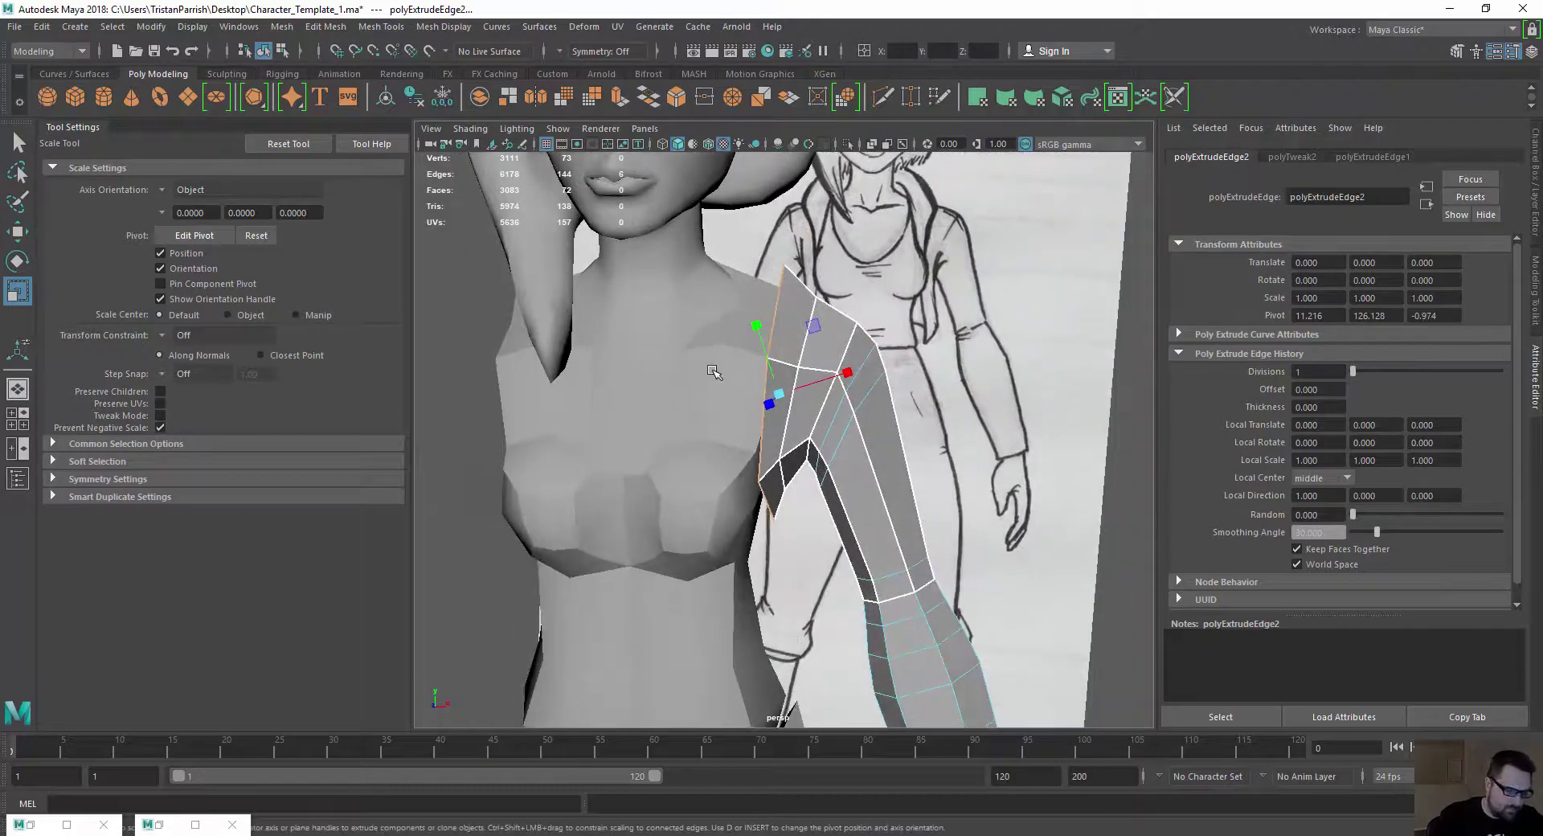
key("w")
left_click_drag(847, 394, 850, 395)
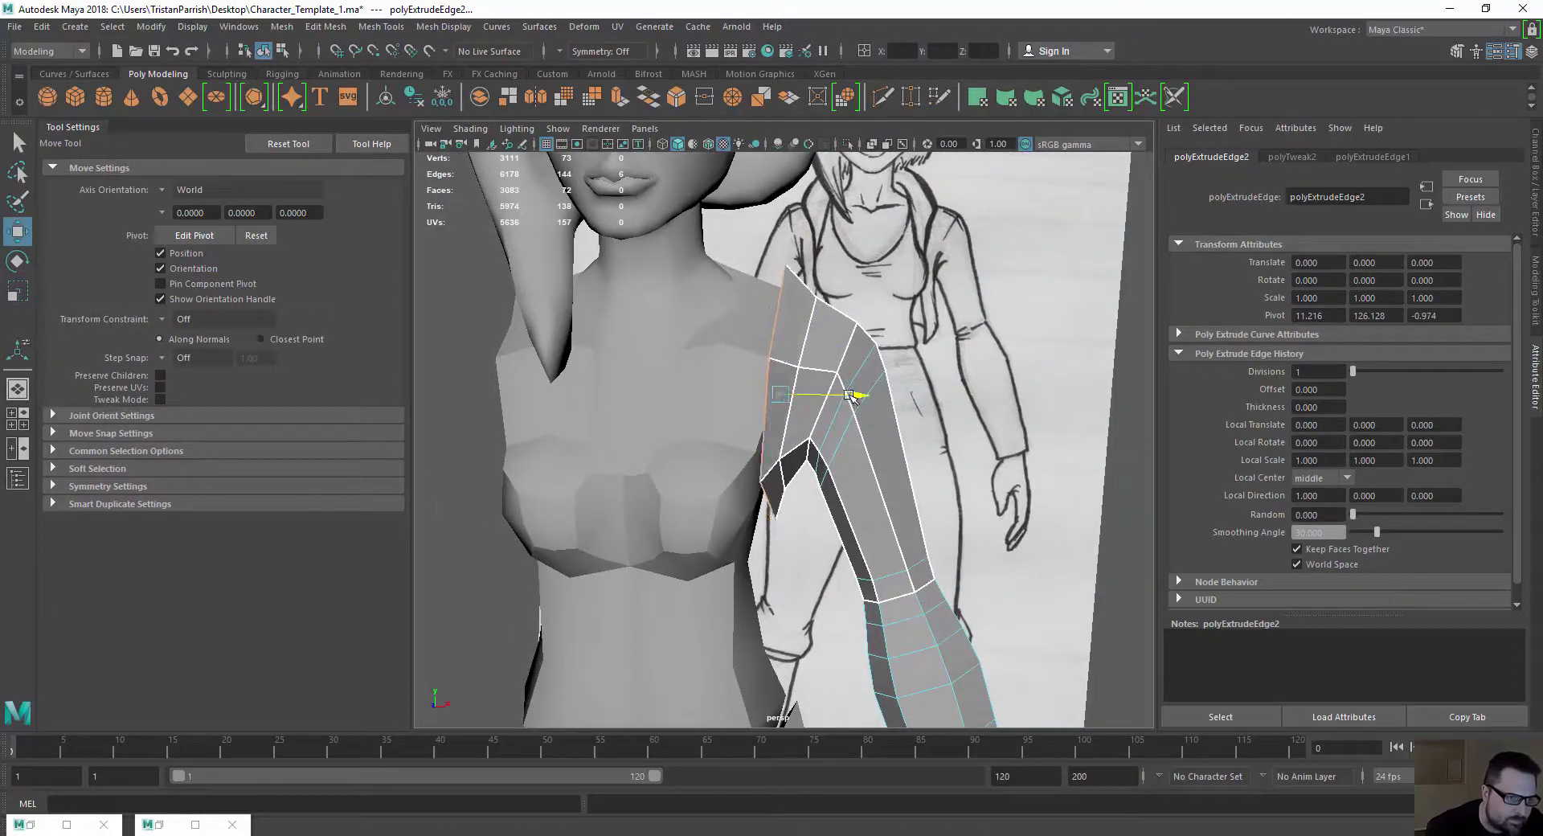
Reposition the top and front vertices of the shoulder's open border to follow the torso and chest
right_click_drag(794, 278, 710, 277)
left_click(785, 266)
mouse_move(788, 270)
left_mouse_down("alt")
mouse_move(861, 270)
mouse_move(828, 265)
left_mouse_up("alt")
left_click_drag(813, 275, 705, 295, "alt")
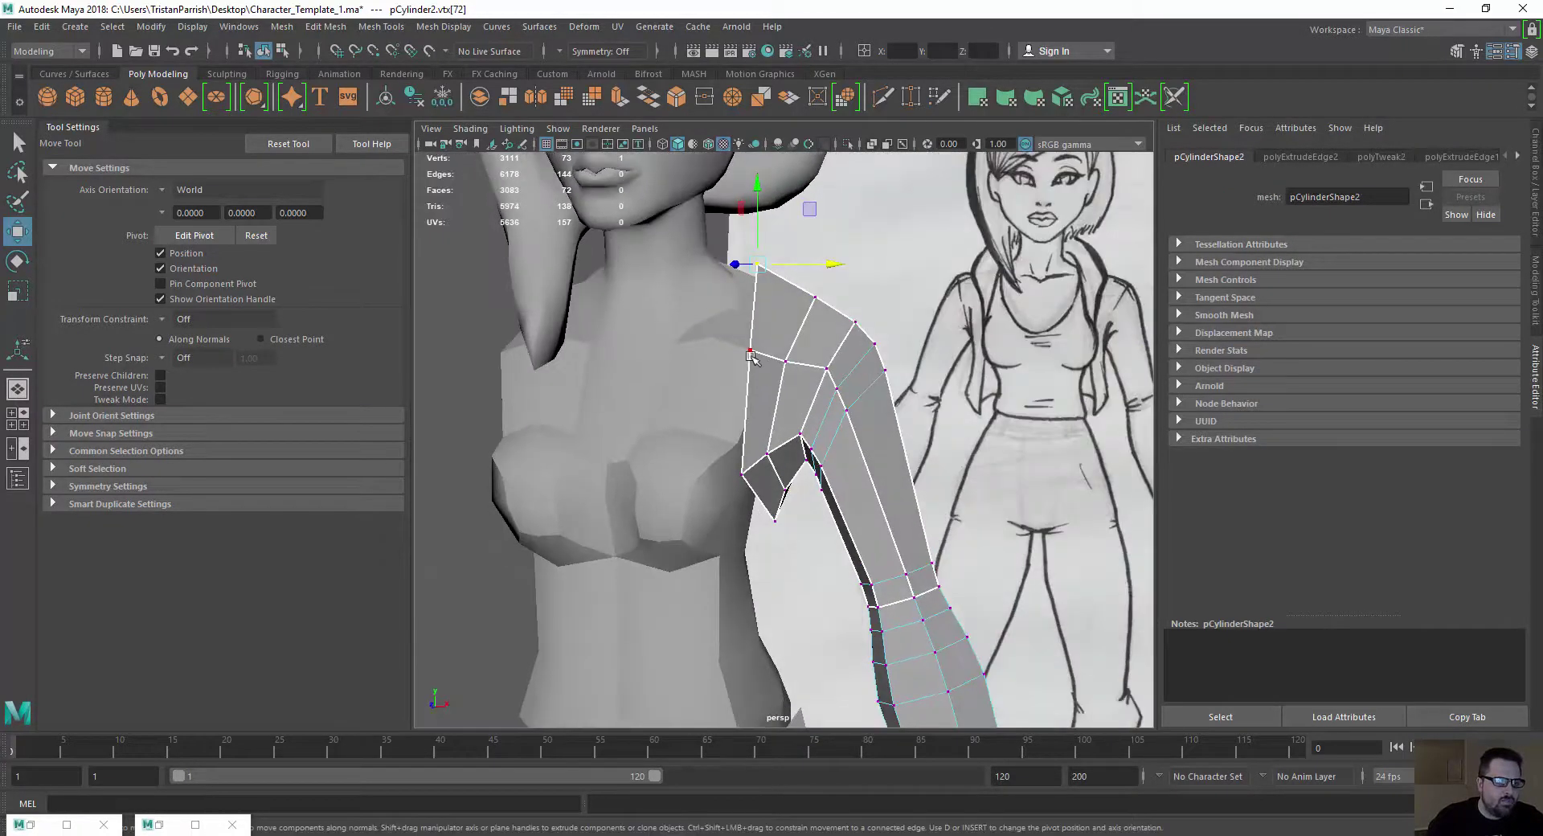
left_click(746, 359)
left_click_drag(744, 360, 694, 404, "alt")
middle_click_drag(693, 406, 681, 400)
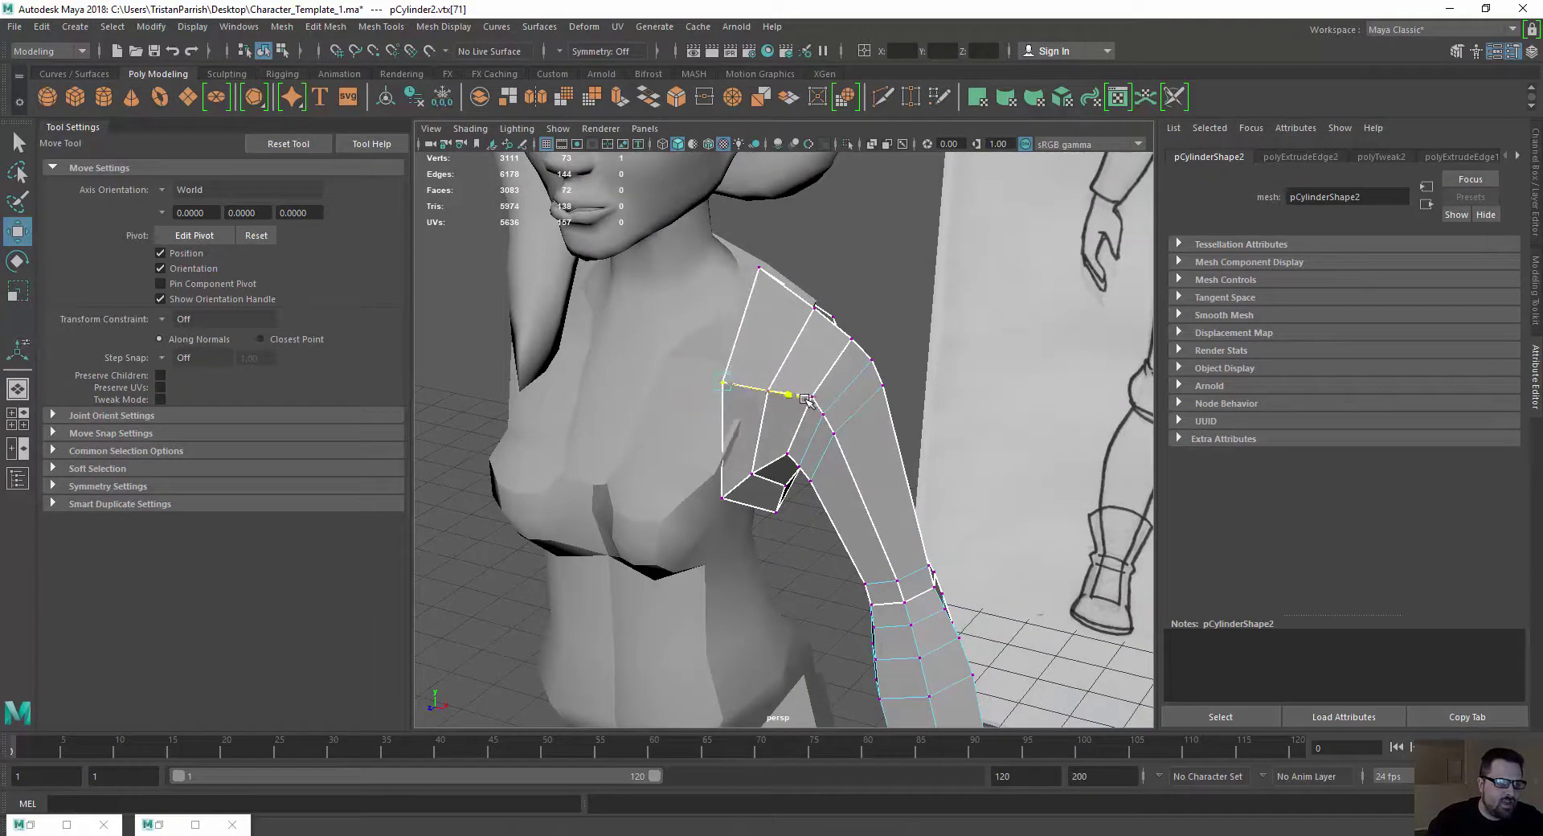
left_click_drag(802, 399, 688, 338, "alt")
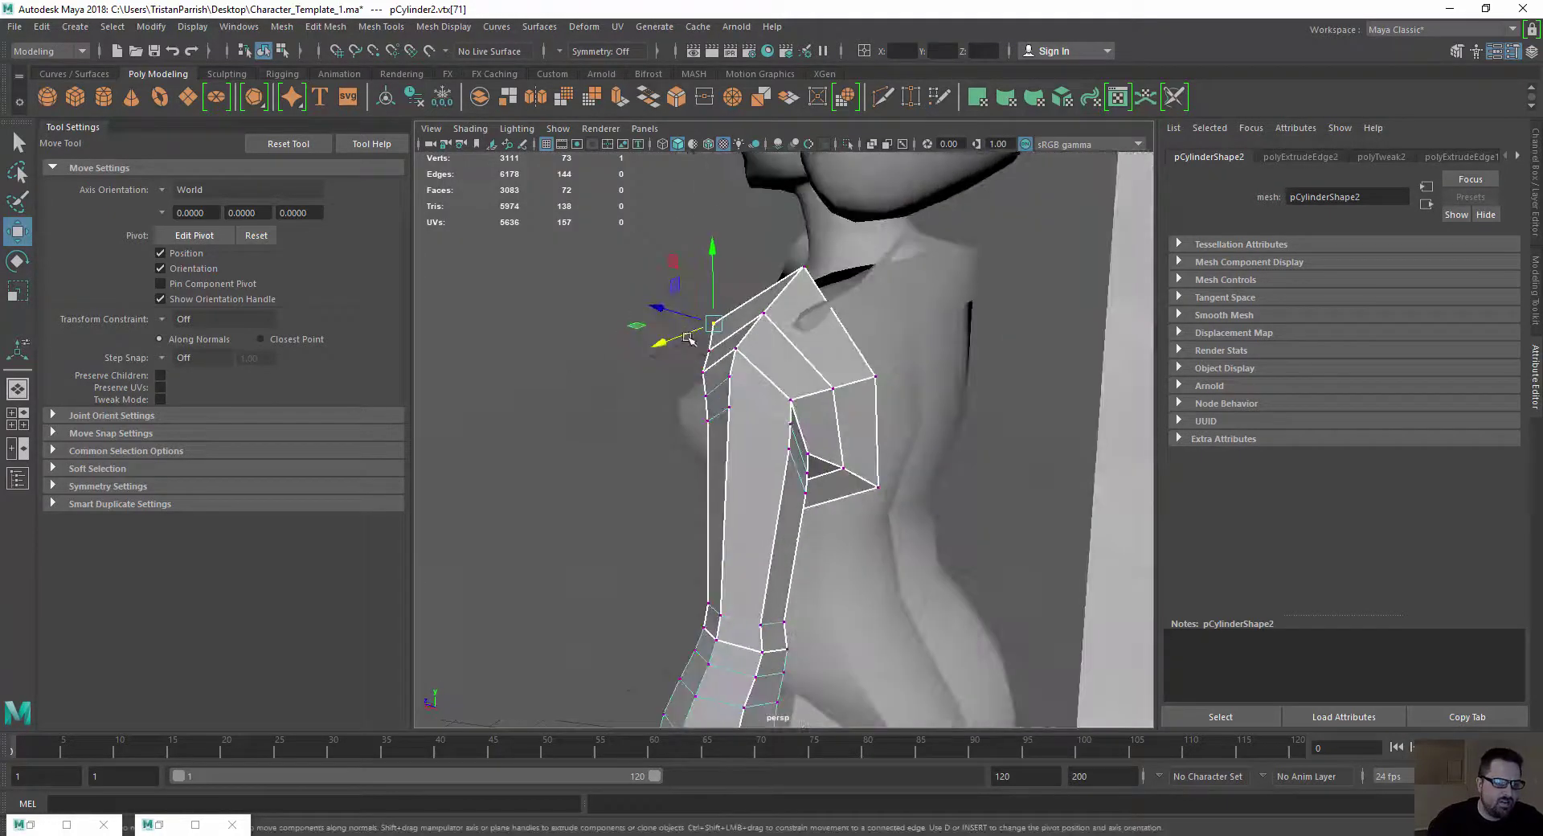
Reposition the vertices at the back of the shoulder to round it and fit the shoulder blade
left_click(870, 375)
left_click_drag(870, 376, 770, 392, "alt")
left_click_drag(770, 392, 760, 430, "alt")
left_click(794, 344)
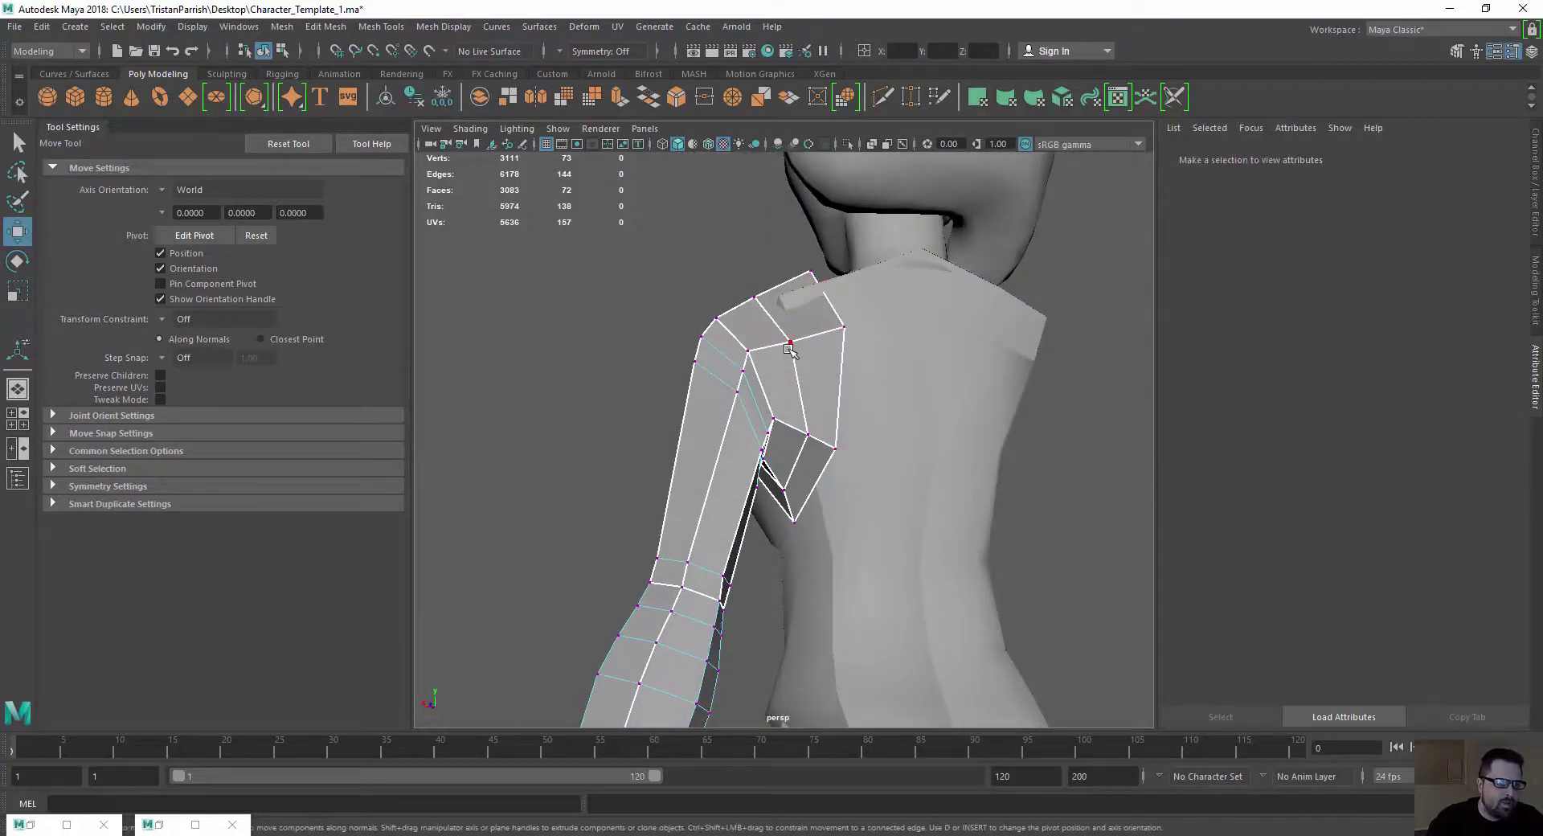
left_click(790, 341)
left_click(784, 278)
left_click(791, 341)
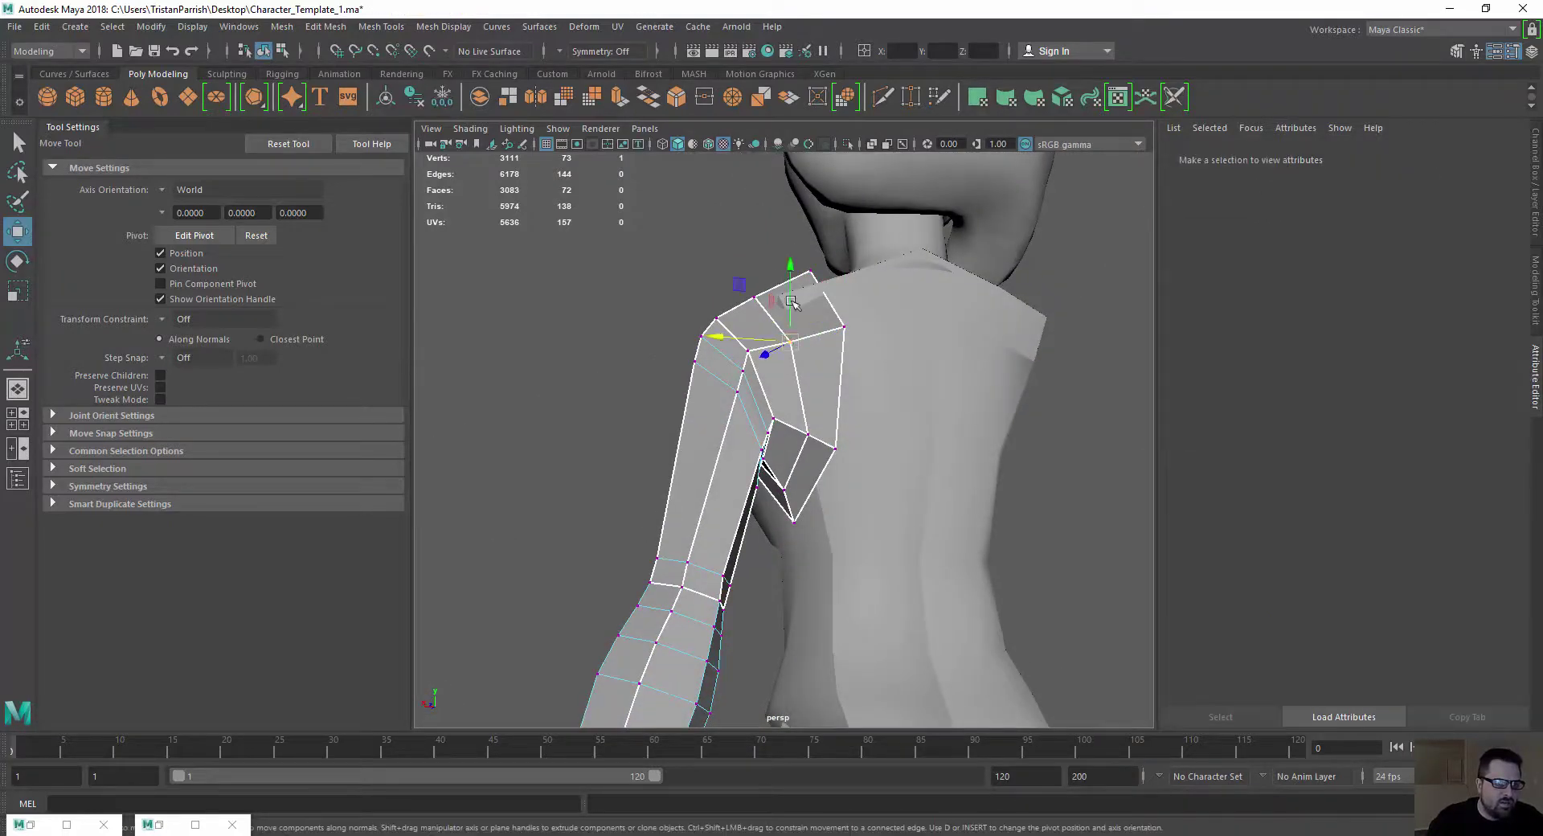
mouse_move(790, 268)
left_mouse_down()
mouse_move(754, 332)
mouse_move(656, 391)
mouse_move(776, 414)
mouse_move(784, 381)
mouse_move(890, 392)
left_mouse_up()
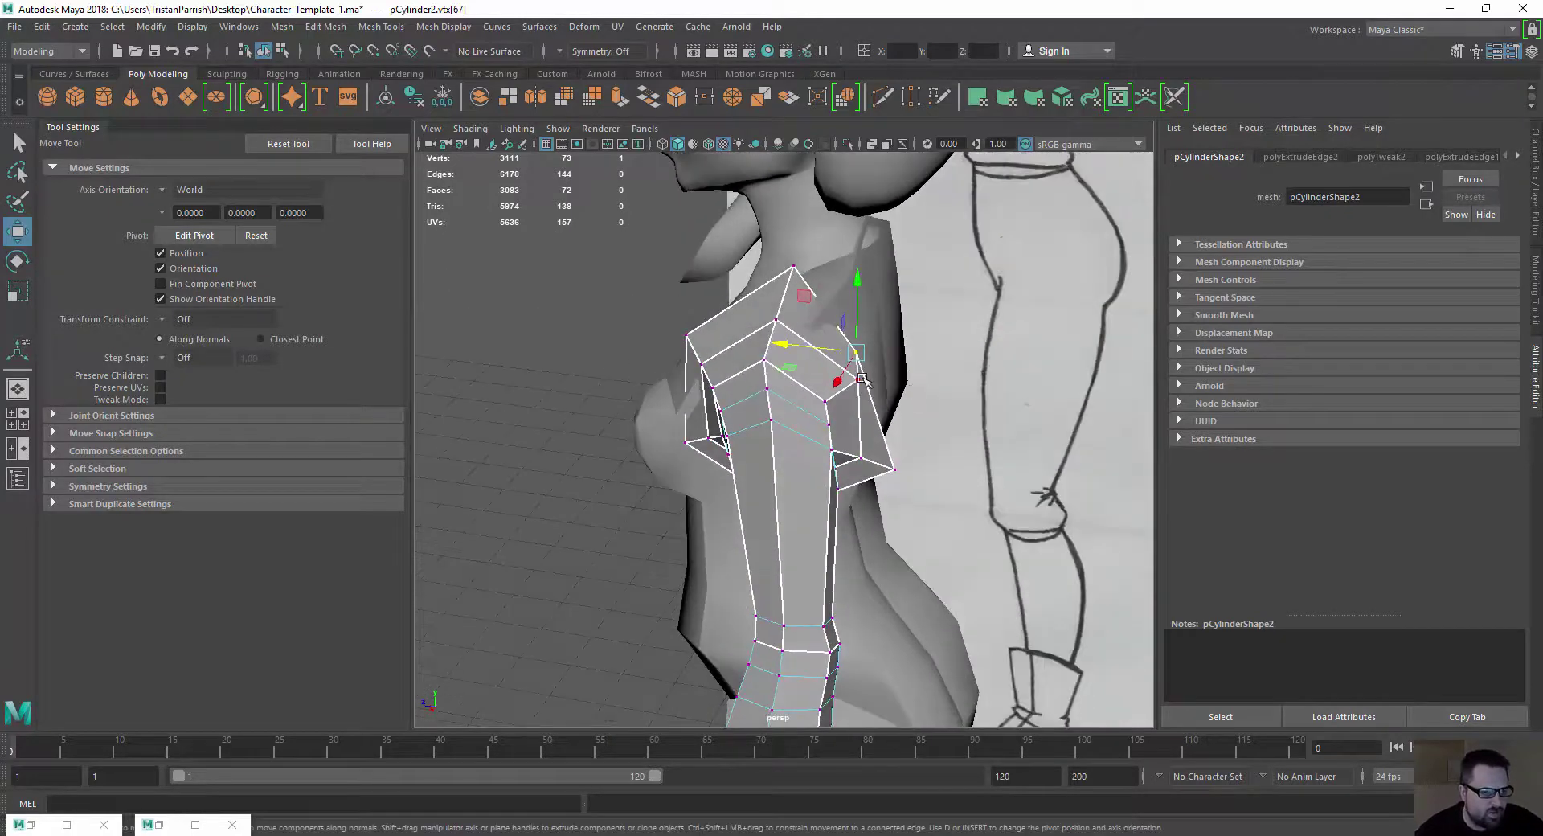
mouse_move(788, 381)
left_mouse_down()
mouse_move(768, 376)
mouse_move(729, 254)
mouse_move(654, 275)
mouse_move(698, 282)
mouse_move(758, 353)
left_mouse_up()
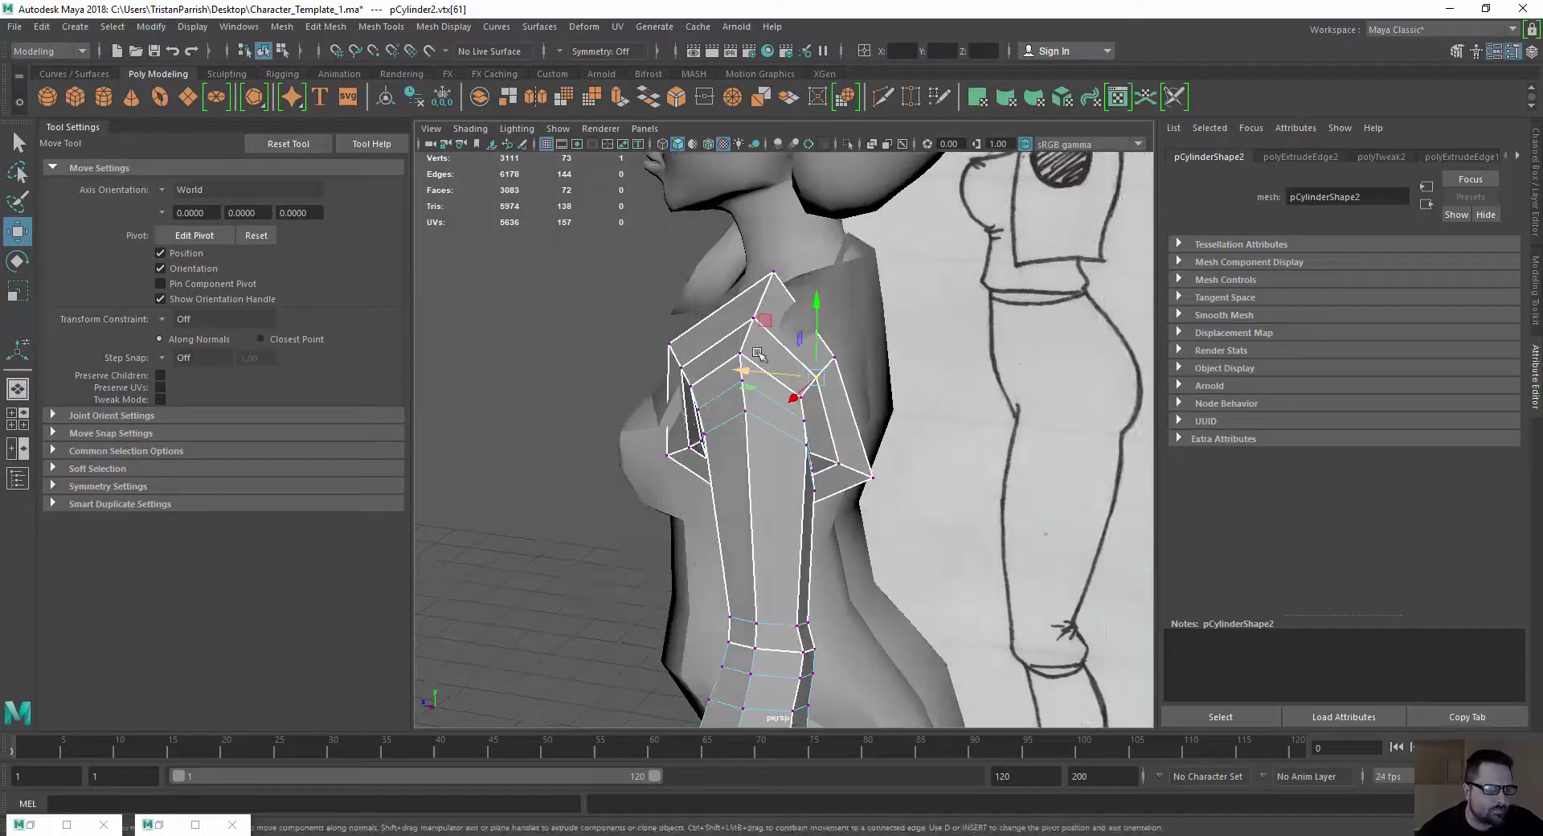
Move the lowest border vertex under the armpit down along the side of the torso
left_click_drag(813, 444, 603, 502, "alt")
left_click_drag(768, 474, 782, 526)
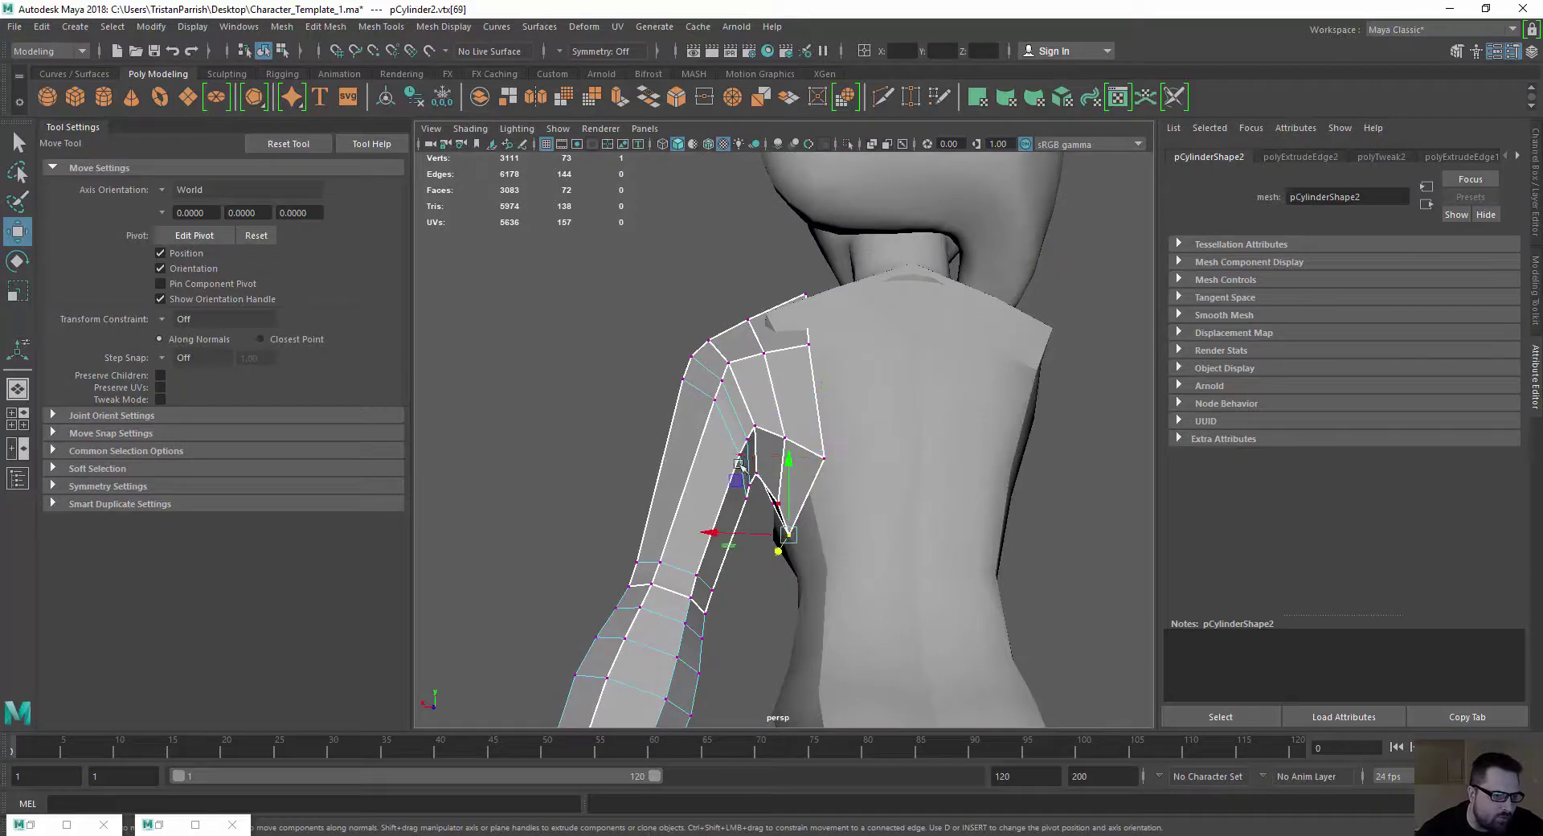
left_click_drag(685, 521, 720, 522, "alt")
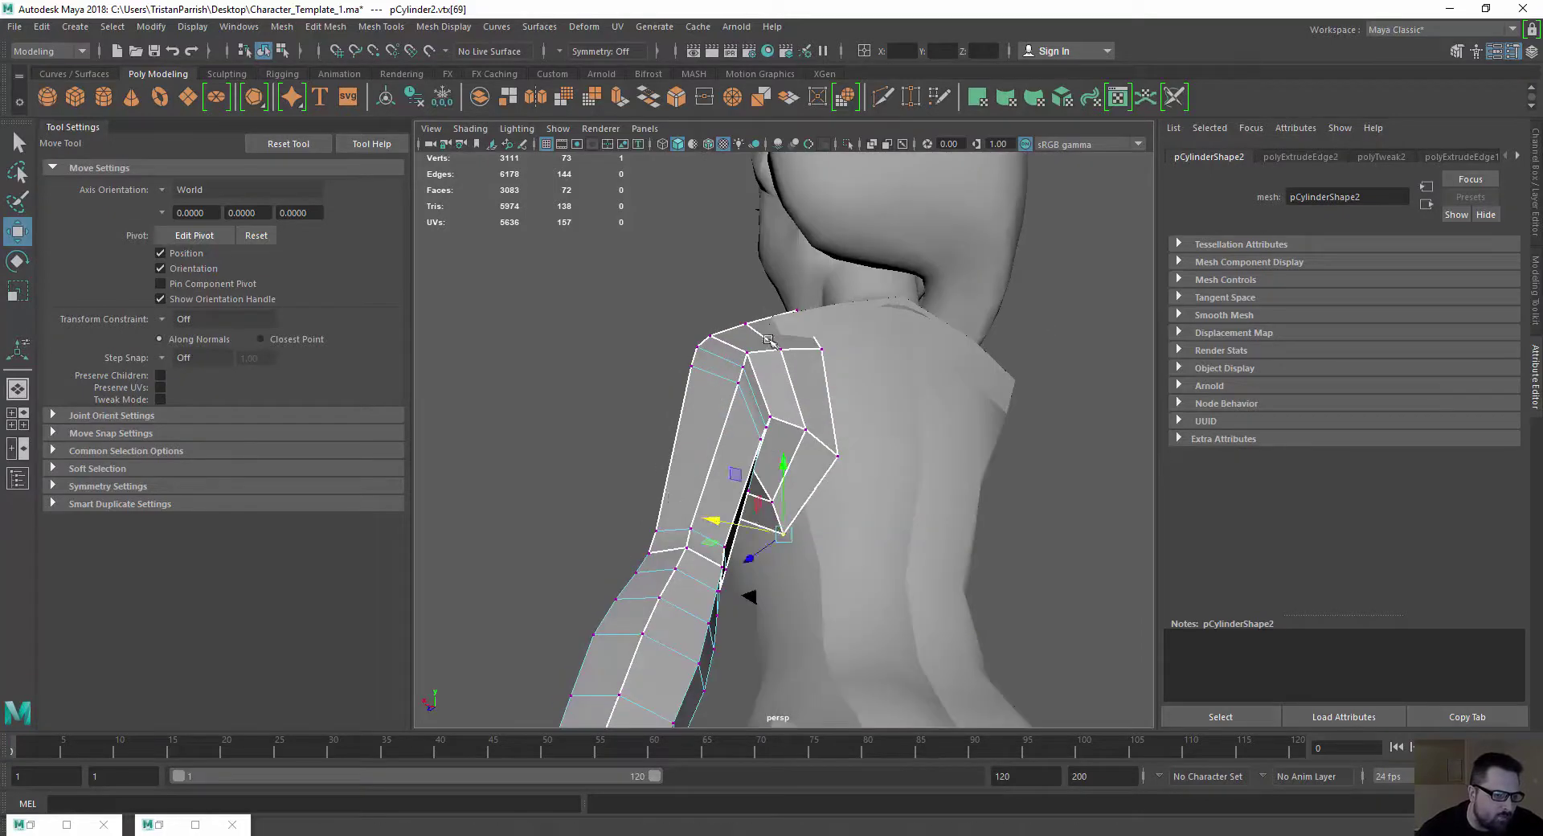
Extrude the two lowest border edges under the armpit downward along the side of the torso
mouse_move(769, 339)
left_mouse_down("alt")
mouse_move(628, 378)
mouse_move(734, 372)
mouse_move(637, 466)
mouse_move(686, 449)
left_mouse_up("alt")
key("space")
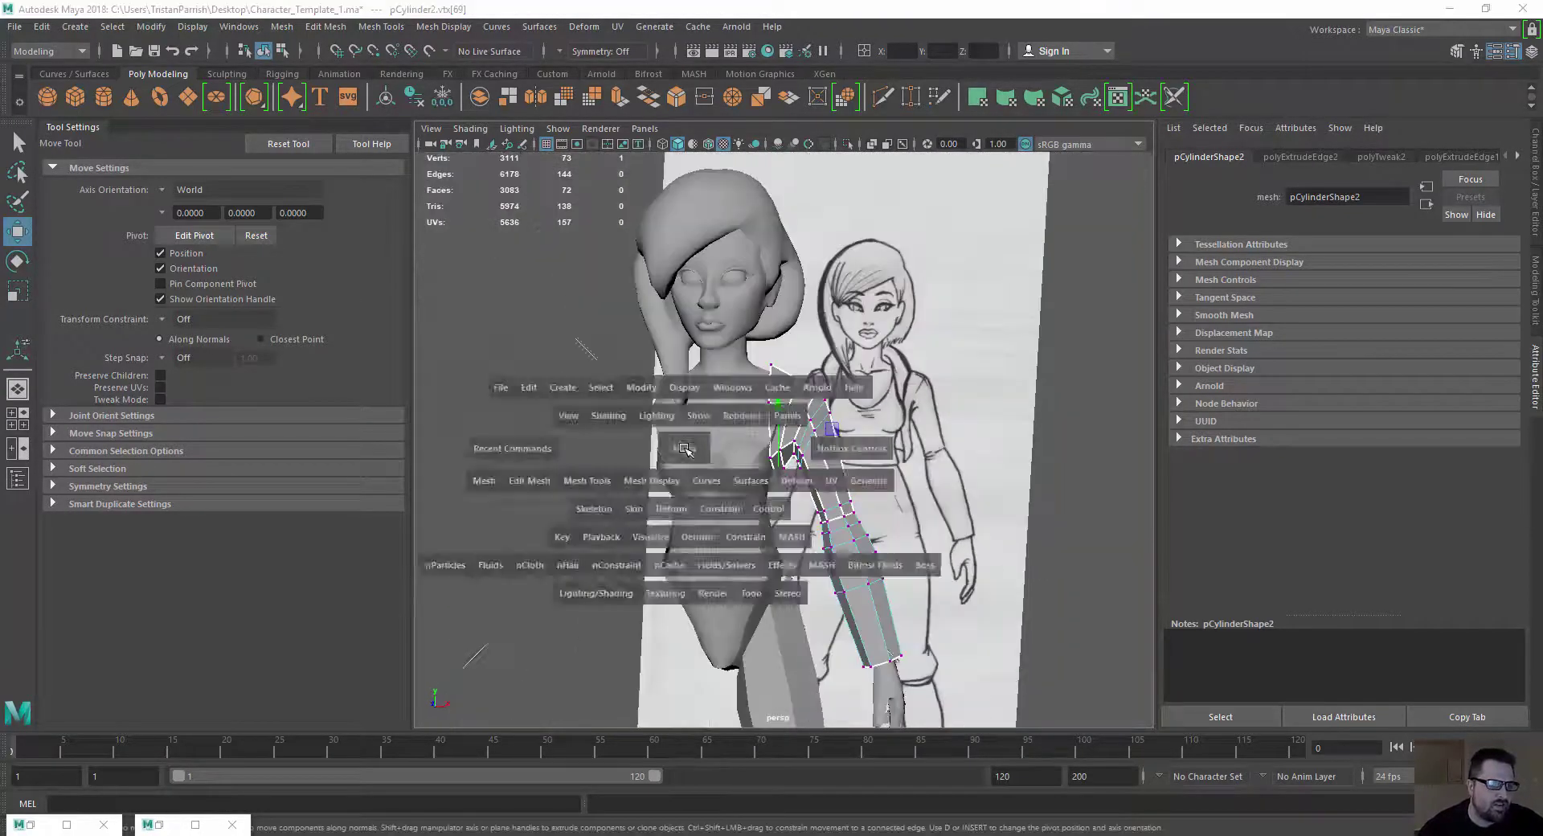
scroll(524, 553, "up", 5)
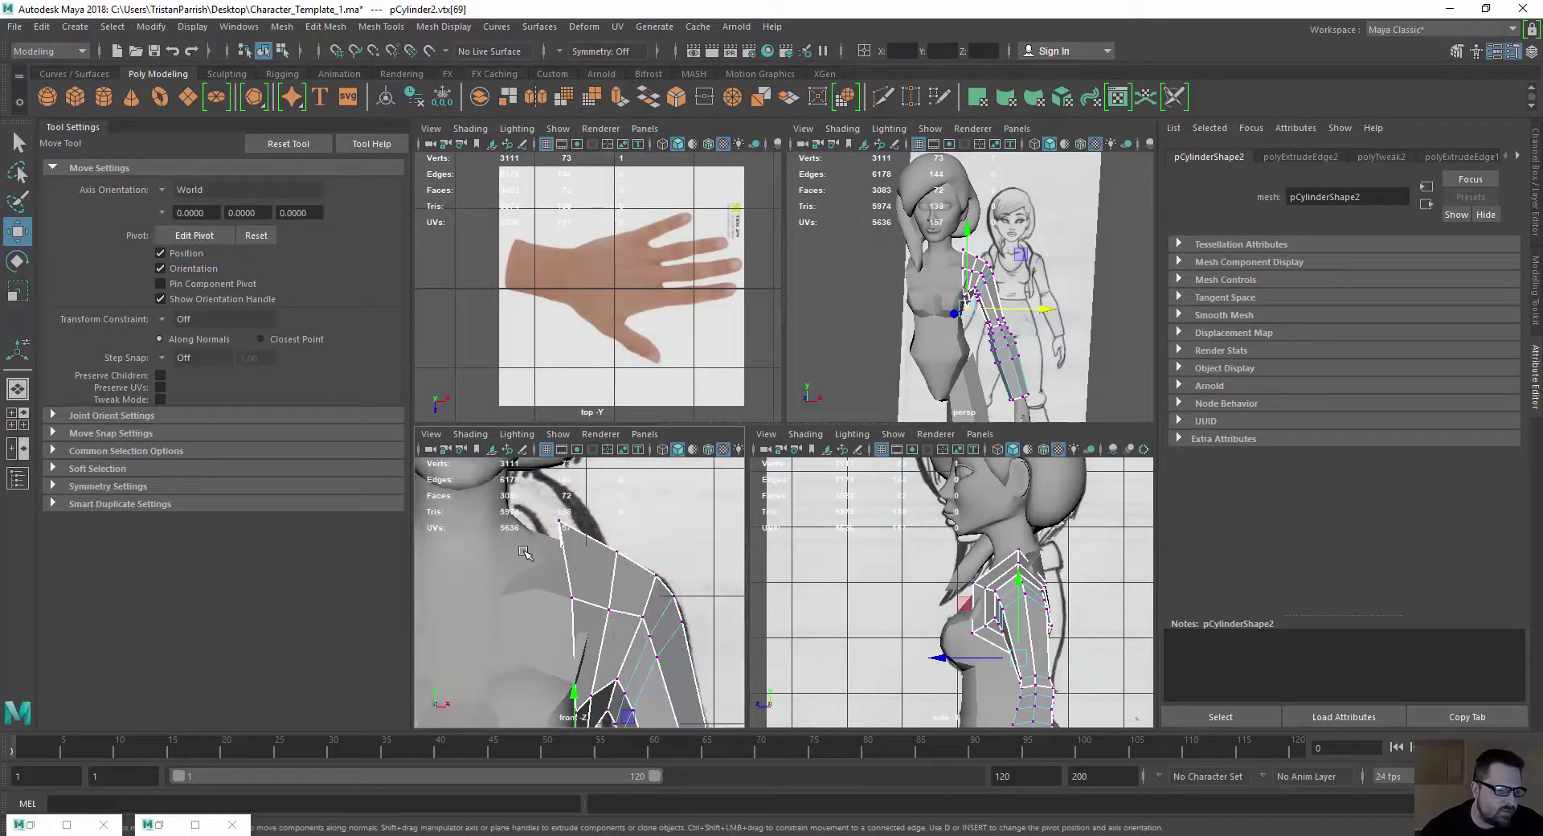
scroll(950, 536, "down", 2)
middle_click_drag(921, 327, 909, 297, "alt")
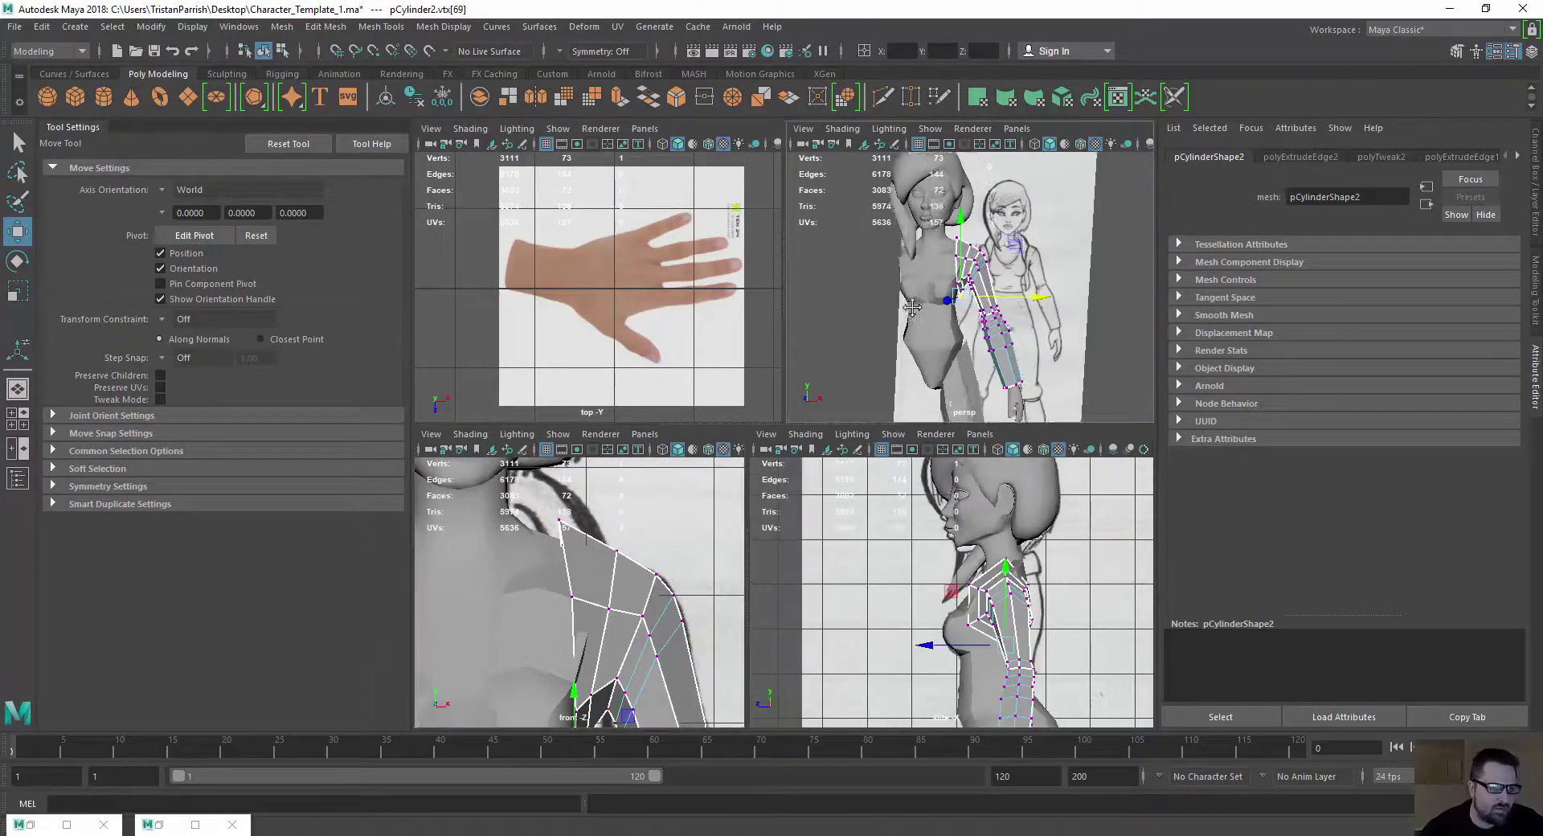
scroll(909, 297, "up", 4)
key("space")
left_click_drag(909, 298, 744, 283, "alt")
scroll(743, 283, "up", 3)
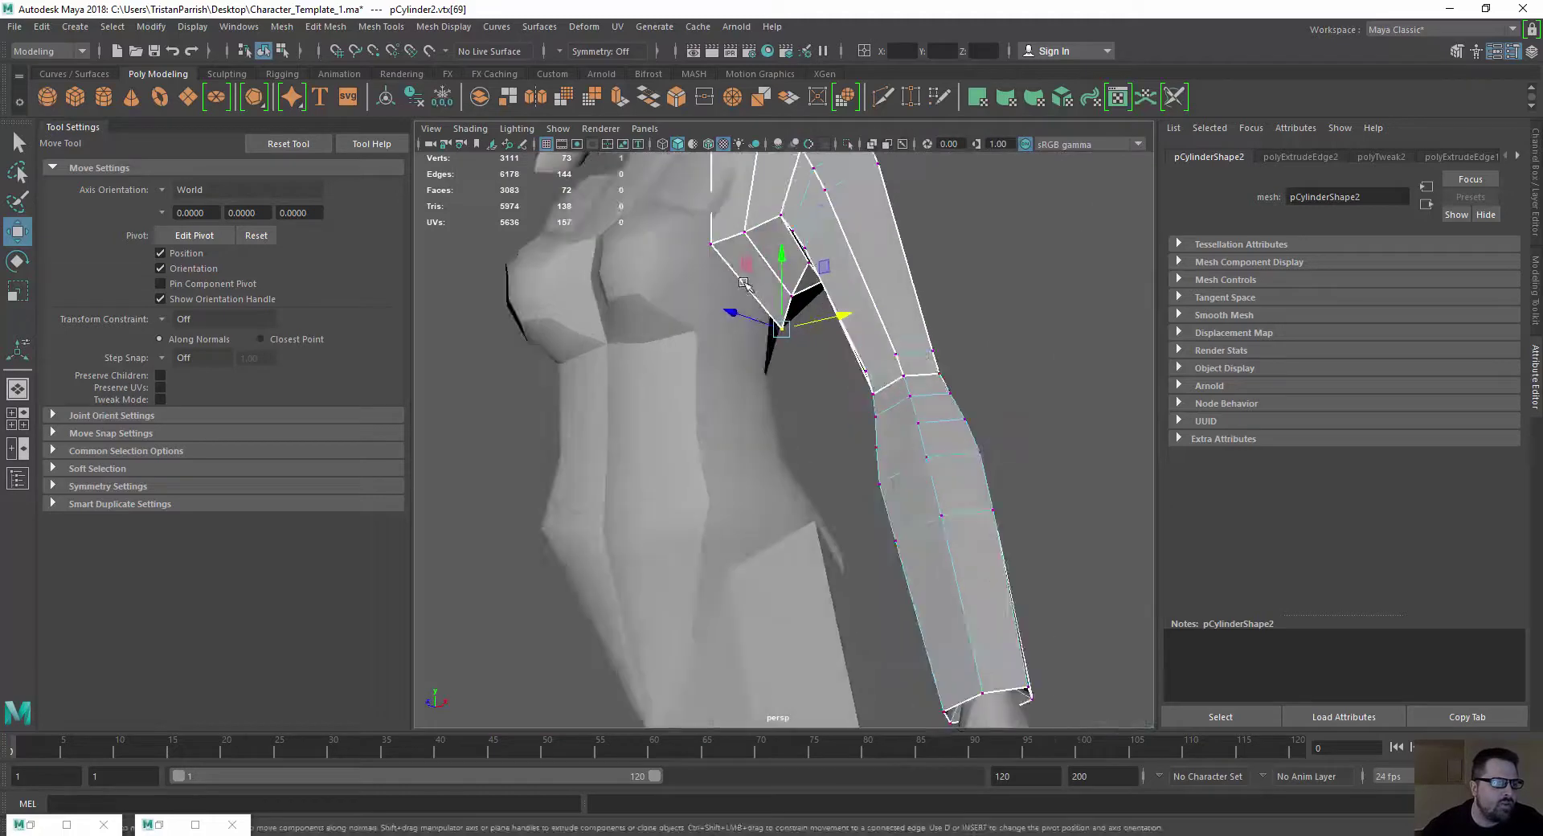
right_click_drag(736, 279, 736, 235)
double_click(749, 291)
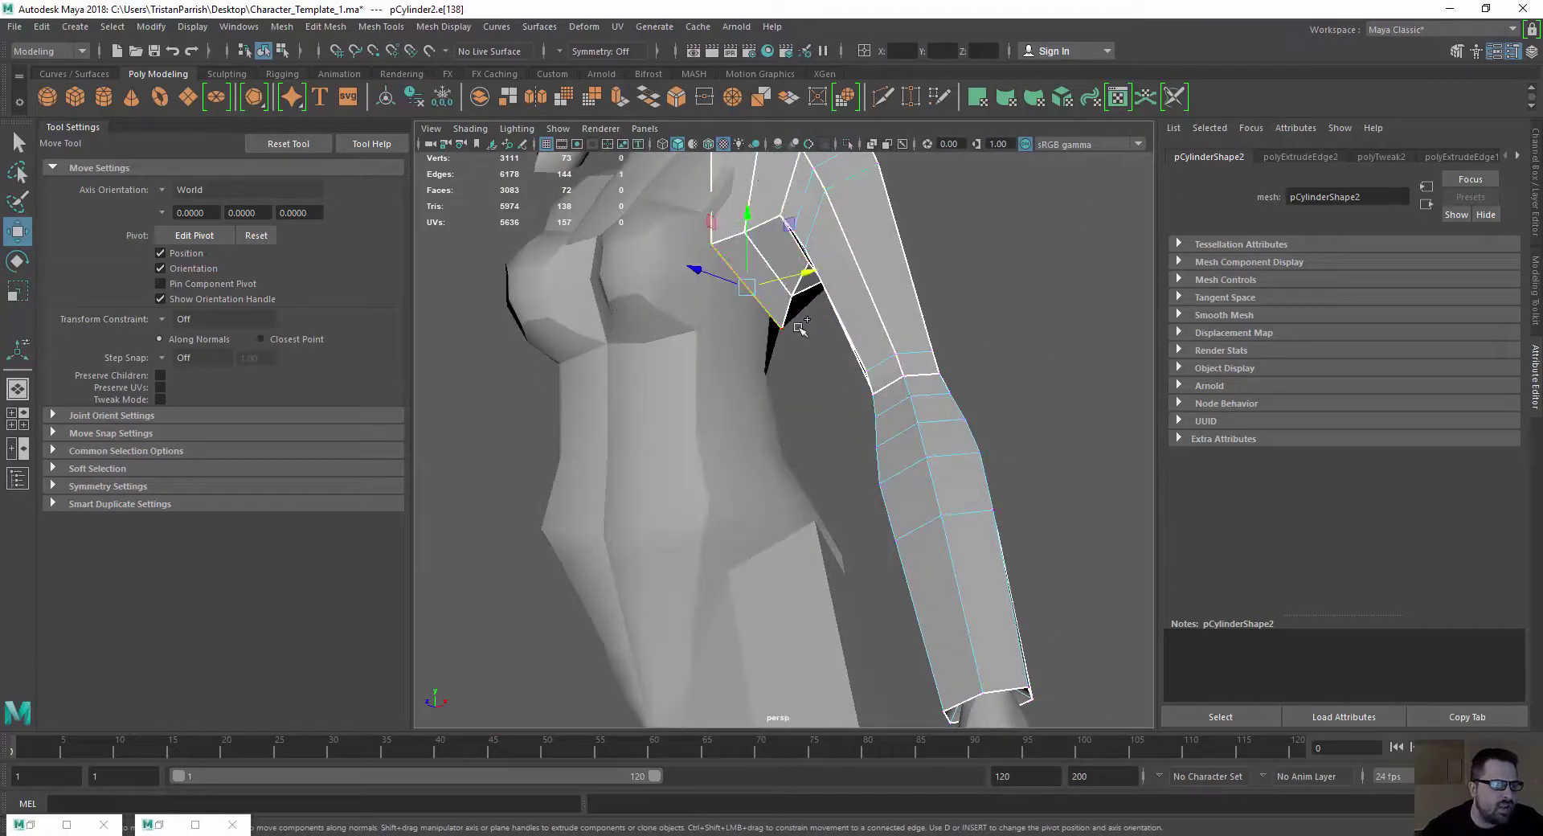
mouse_move(802, 322)
left_mouse_down("alt")
mouse_move(613, 355)
mouse_move(777, 311)
left_mouse_up("alt")
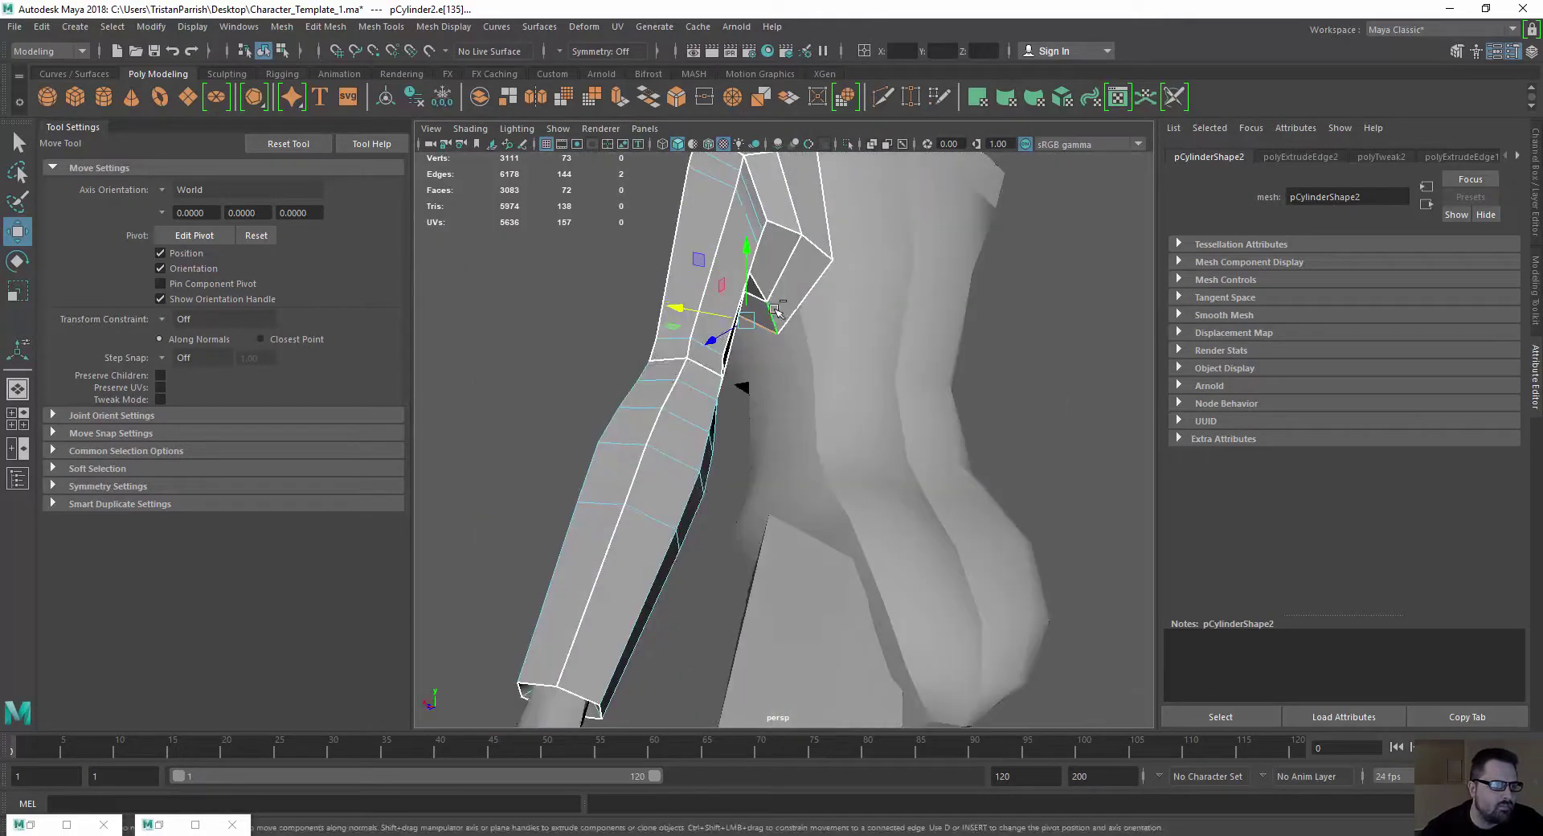
middle_click_drag(794, 308, 761, 409, "alt")
left_click_drag(761, 410, 745, 414, "alt")
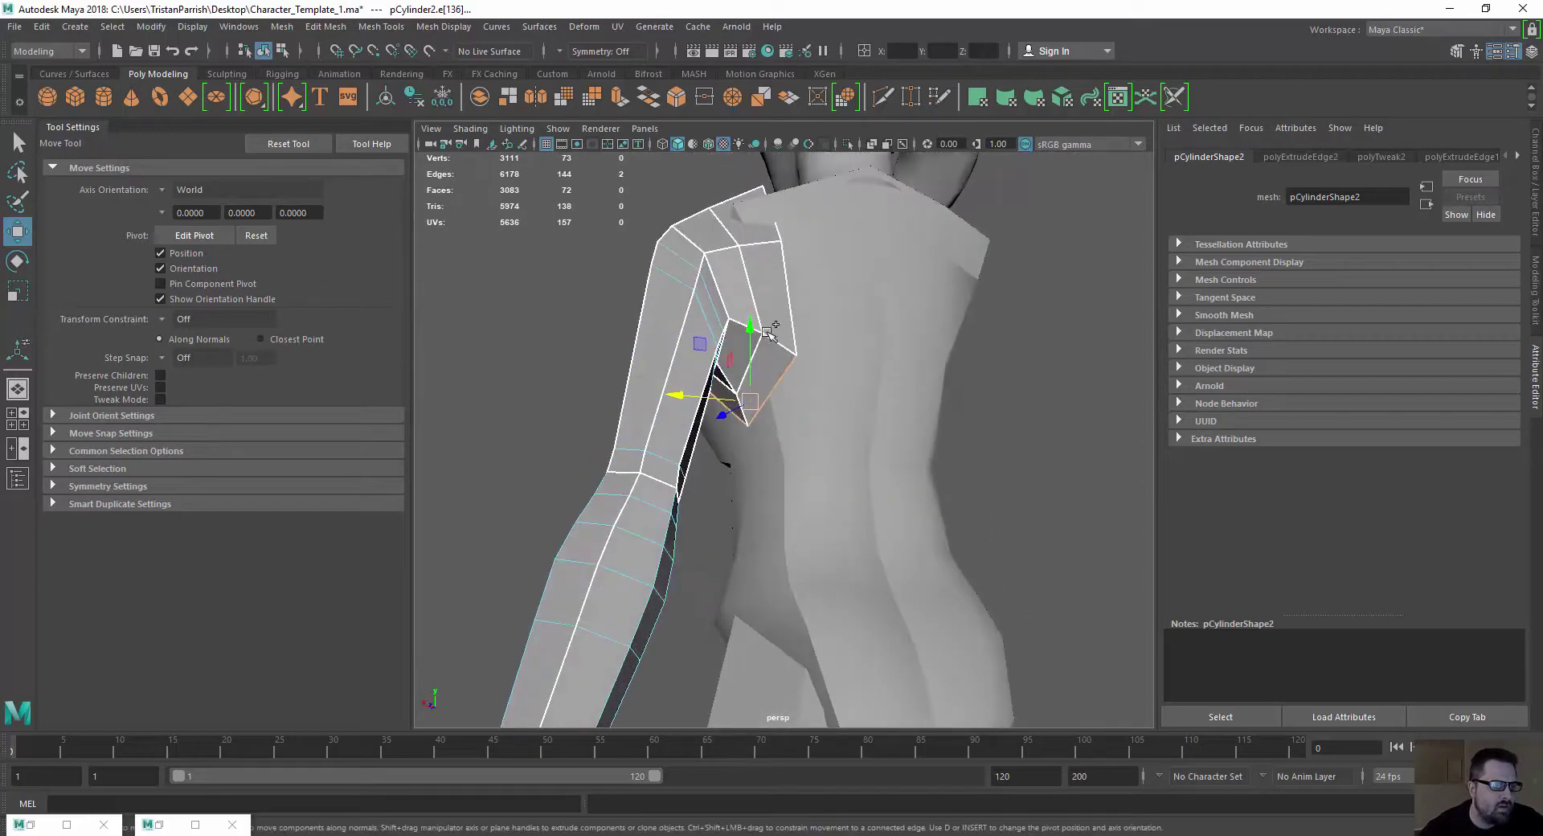
left_click_drag(757, 336, 757, 408, "shift")
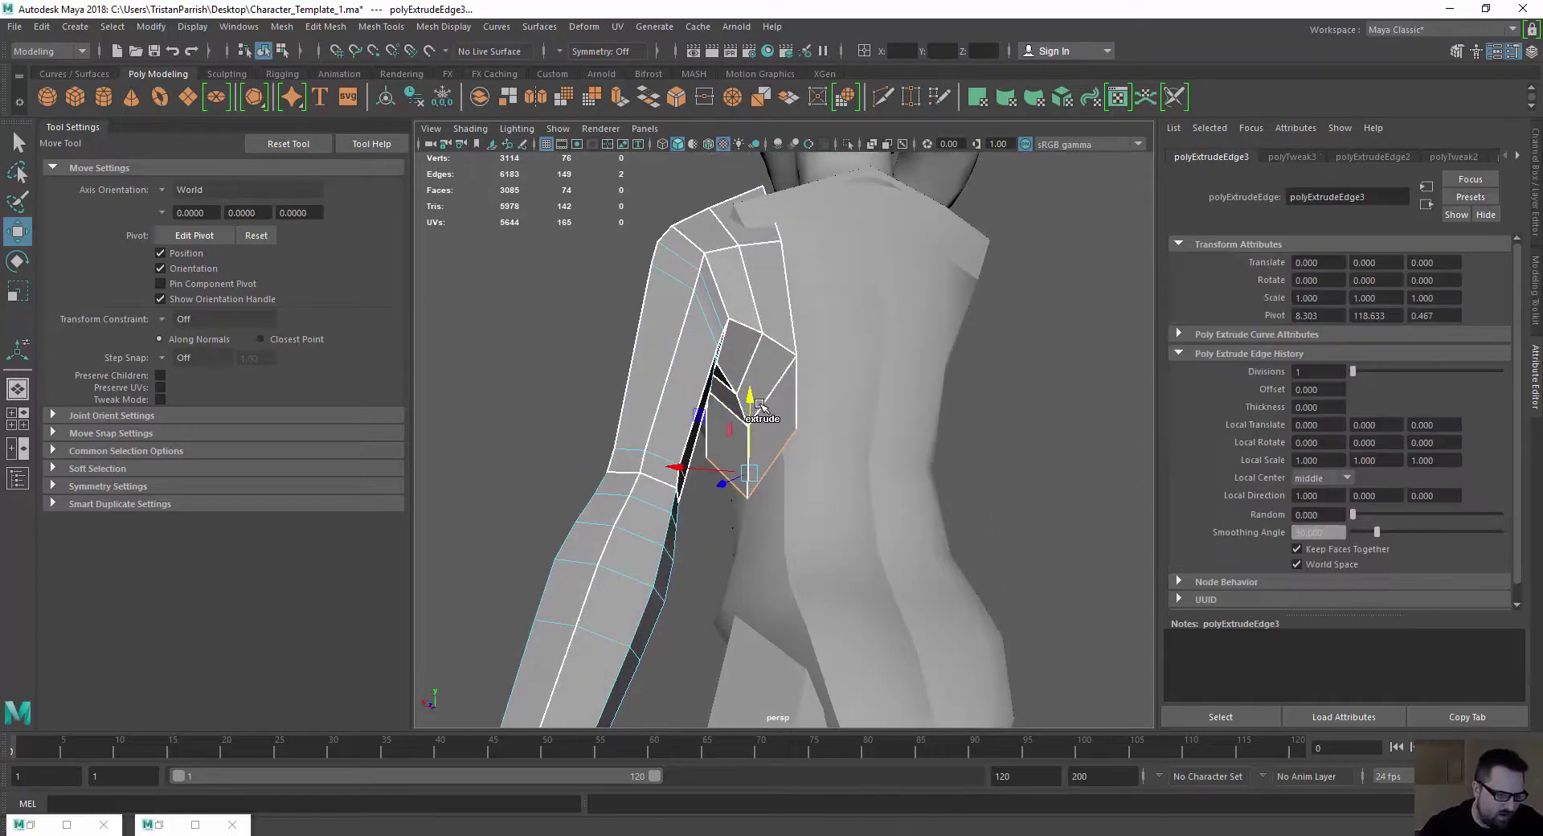
Move the extruded underarm edges further down the torso's side and slightly outward to match the body outline
key("r")
mouse_move(761, 415)
left_mouse_down("alt")
mouse_move(724, 406)
mouse_move(738, 391)
mouse_move(733, 418)
left_mouse_up("alt")
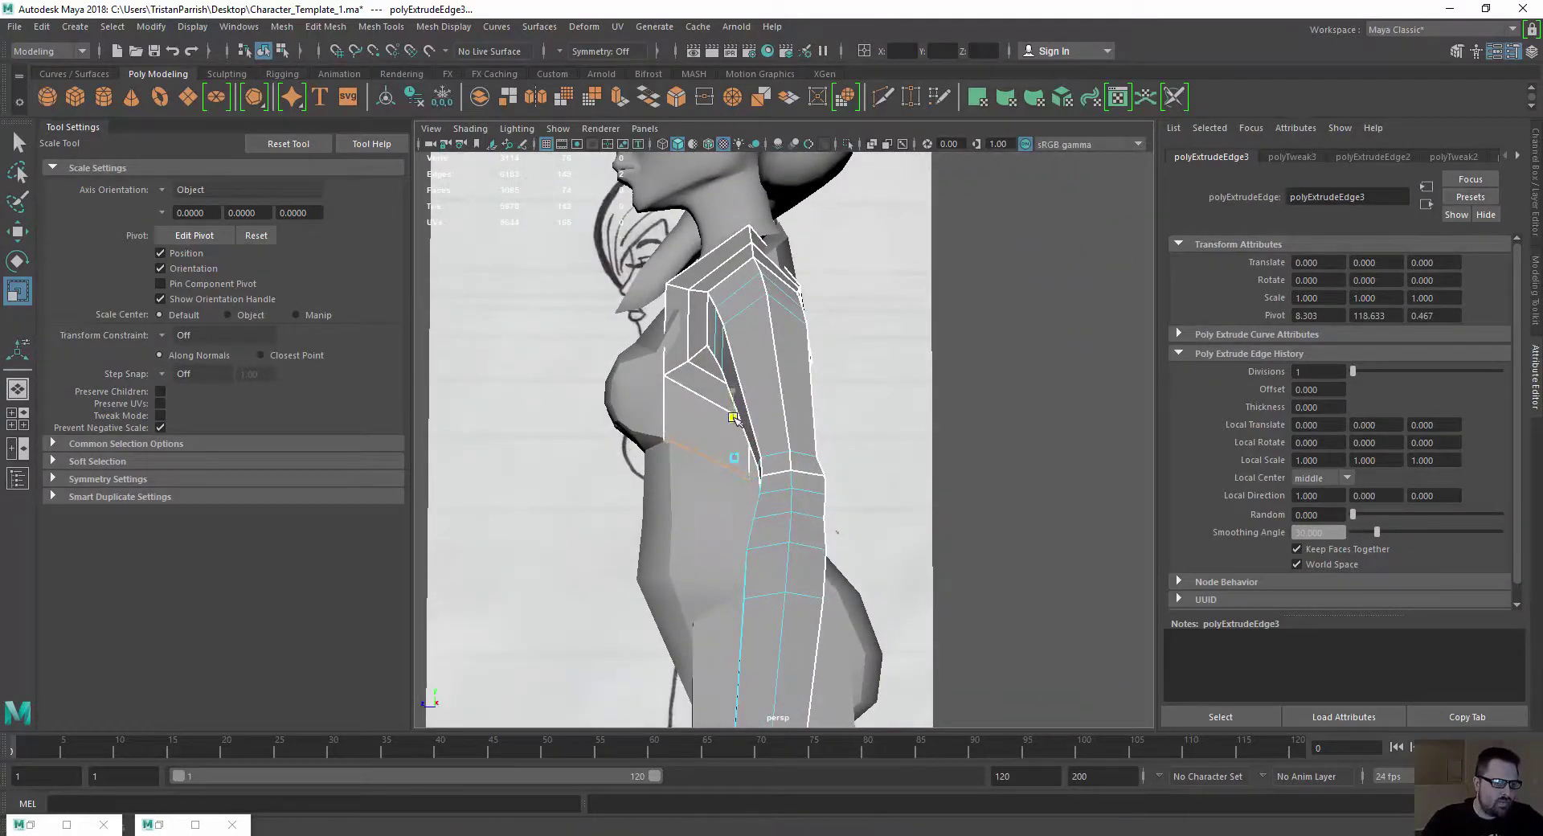
left_click_drag(605, 477, 906, 519, "alt")
right_click_drag(906, 520, 779, 465, "alt")
left_click_drag(779, 465, 744, 592, "alt")
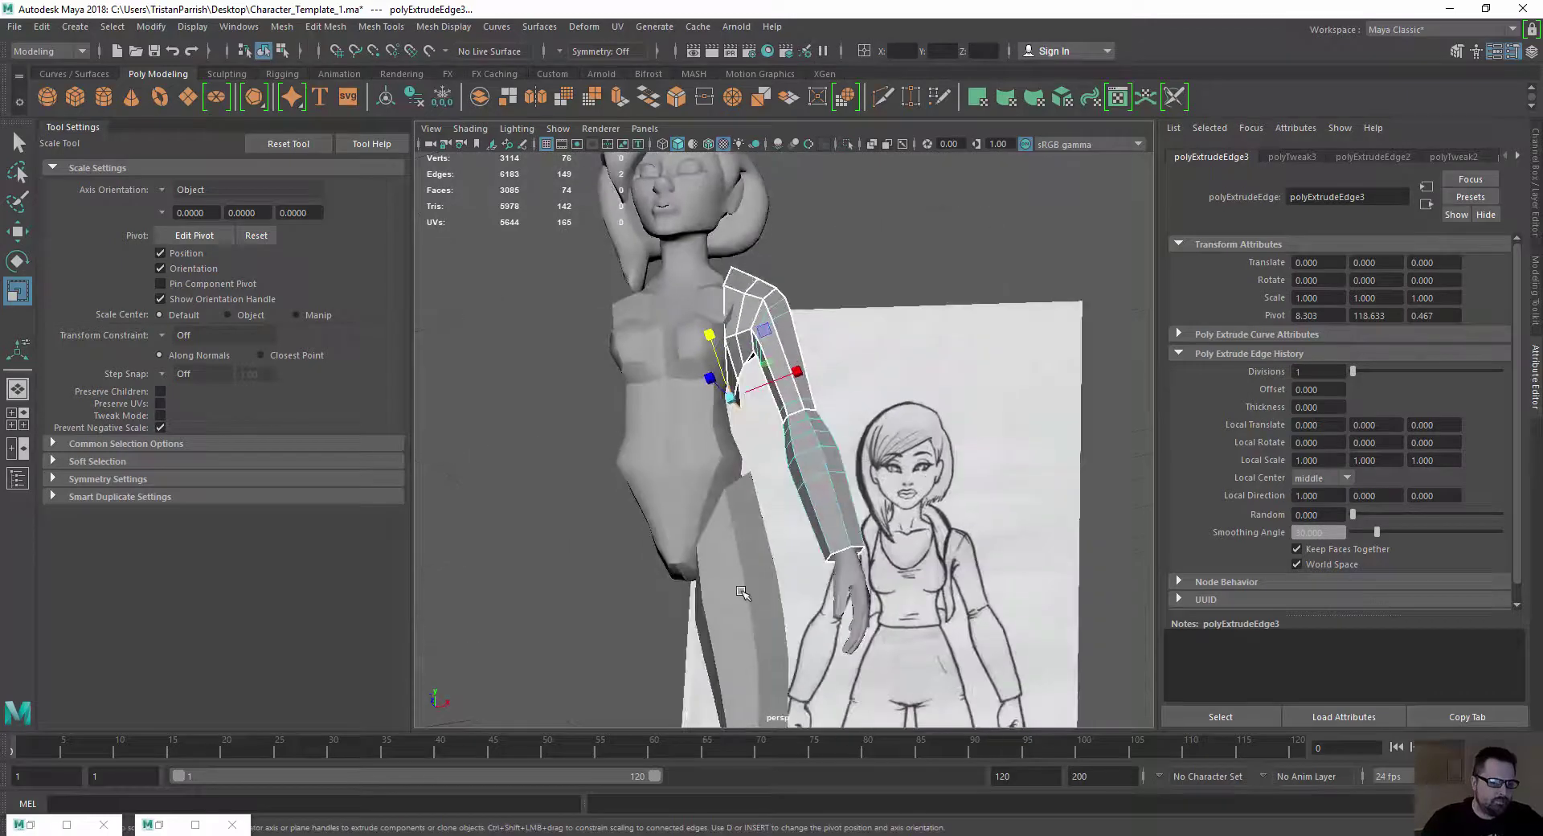
key("space")
right_click_drag(683, 605, 617, 616, "alt")
middle_click_drag(618, 615, 624, 467, "alt")
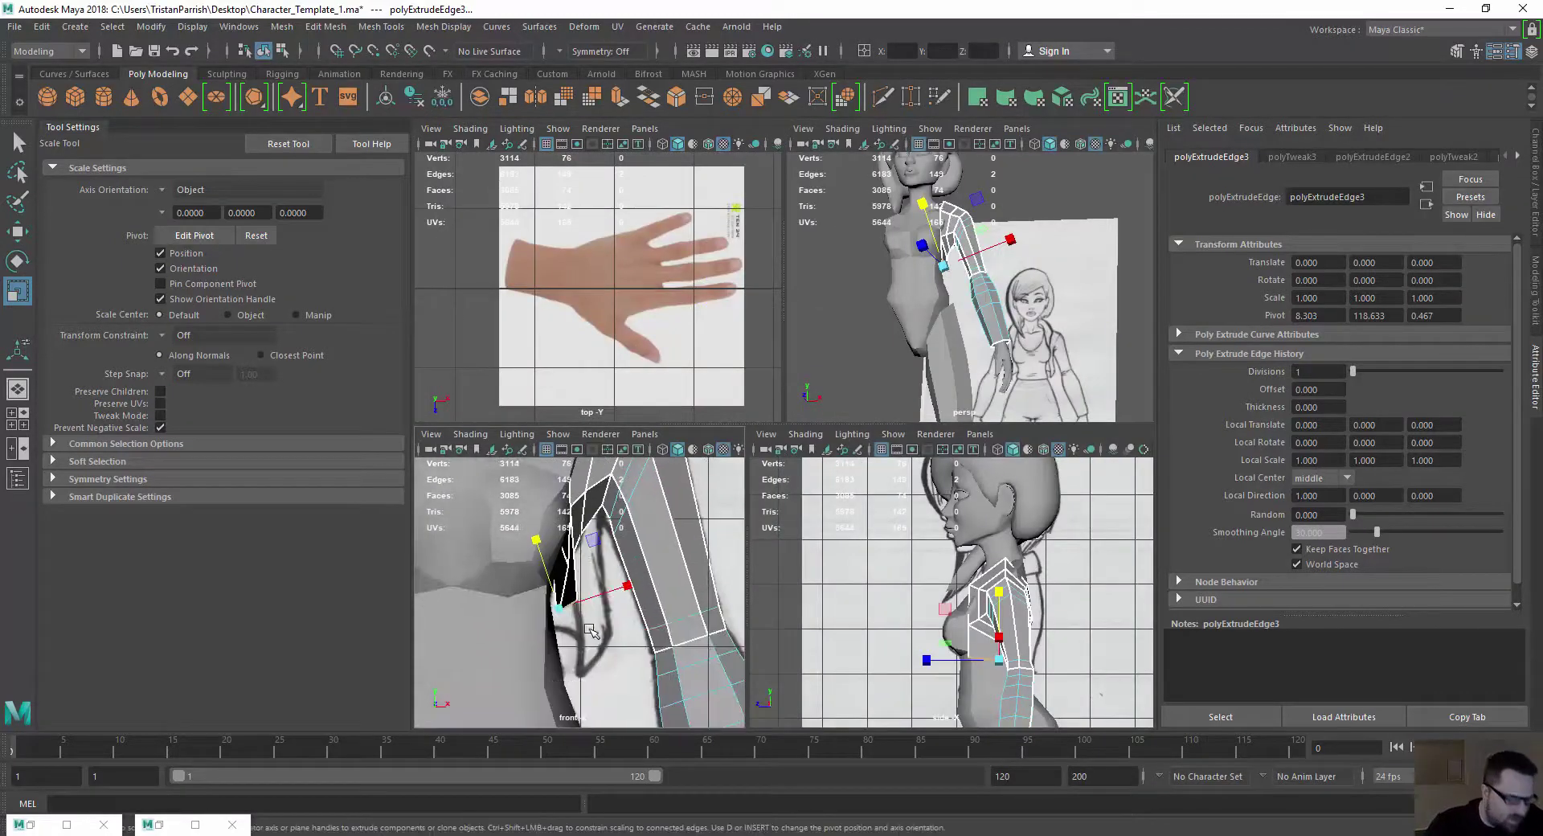
key("w")
left_click_drag(579, 521, 569, 596)
left_click_drag(635, 672, 647, 672)
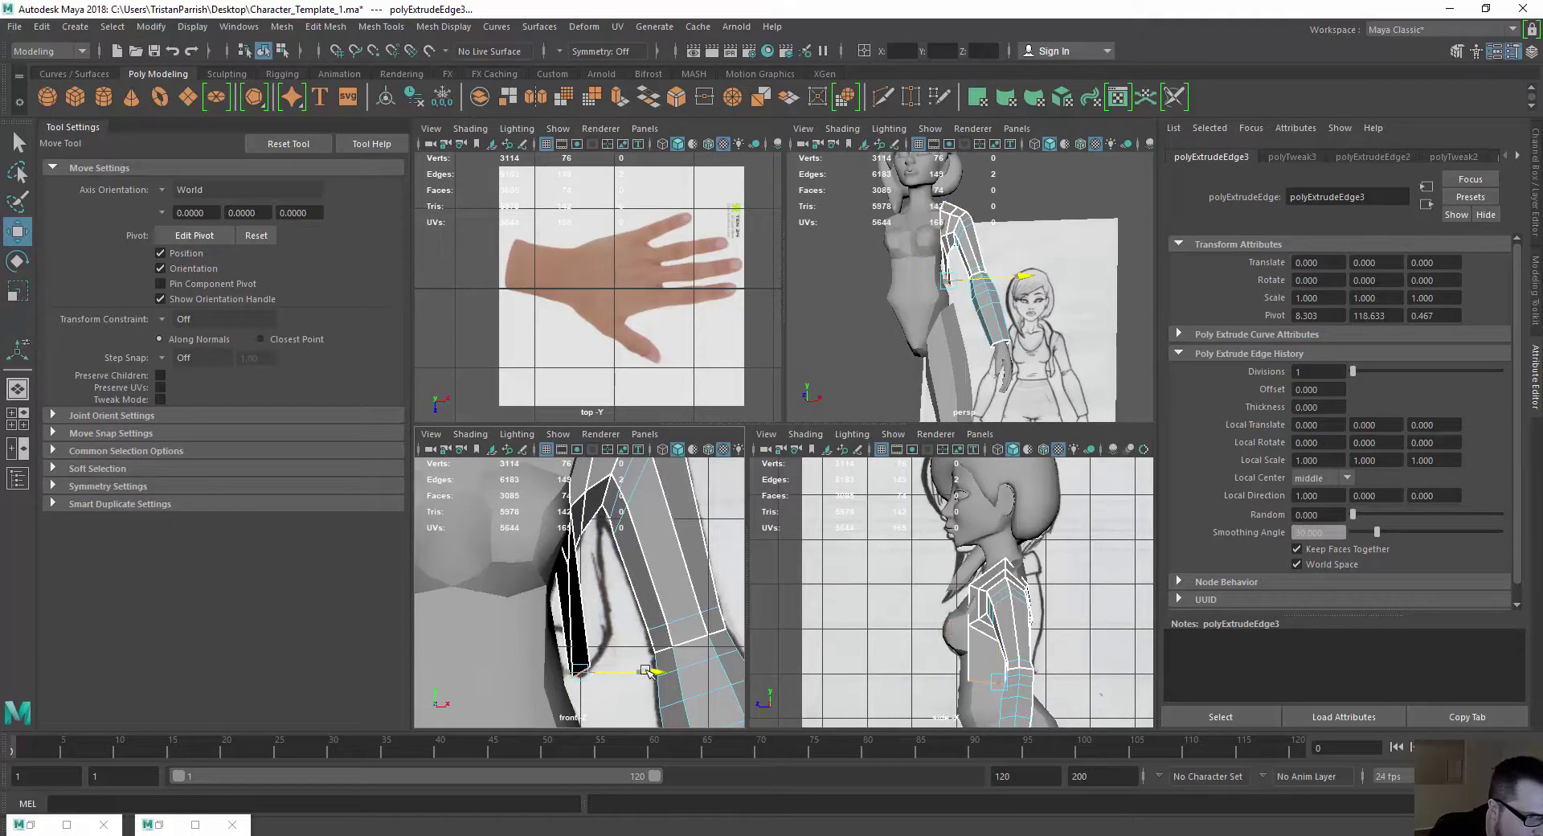
Shift the underarm panel's front bottom vertex inward against the torso and its middle bottom vertex outward
left_click_drag(854, 331, 862, 354, "alt")
right_click_drag(862, 353, 904, 291, "alt")
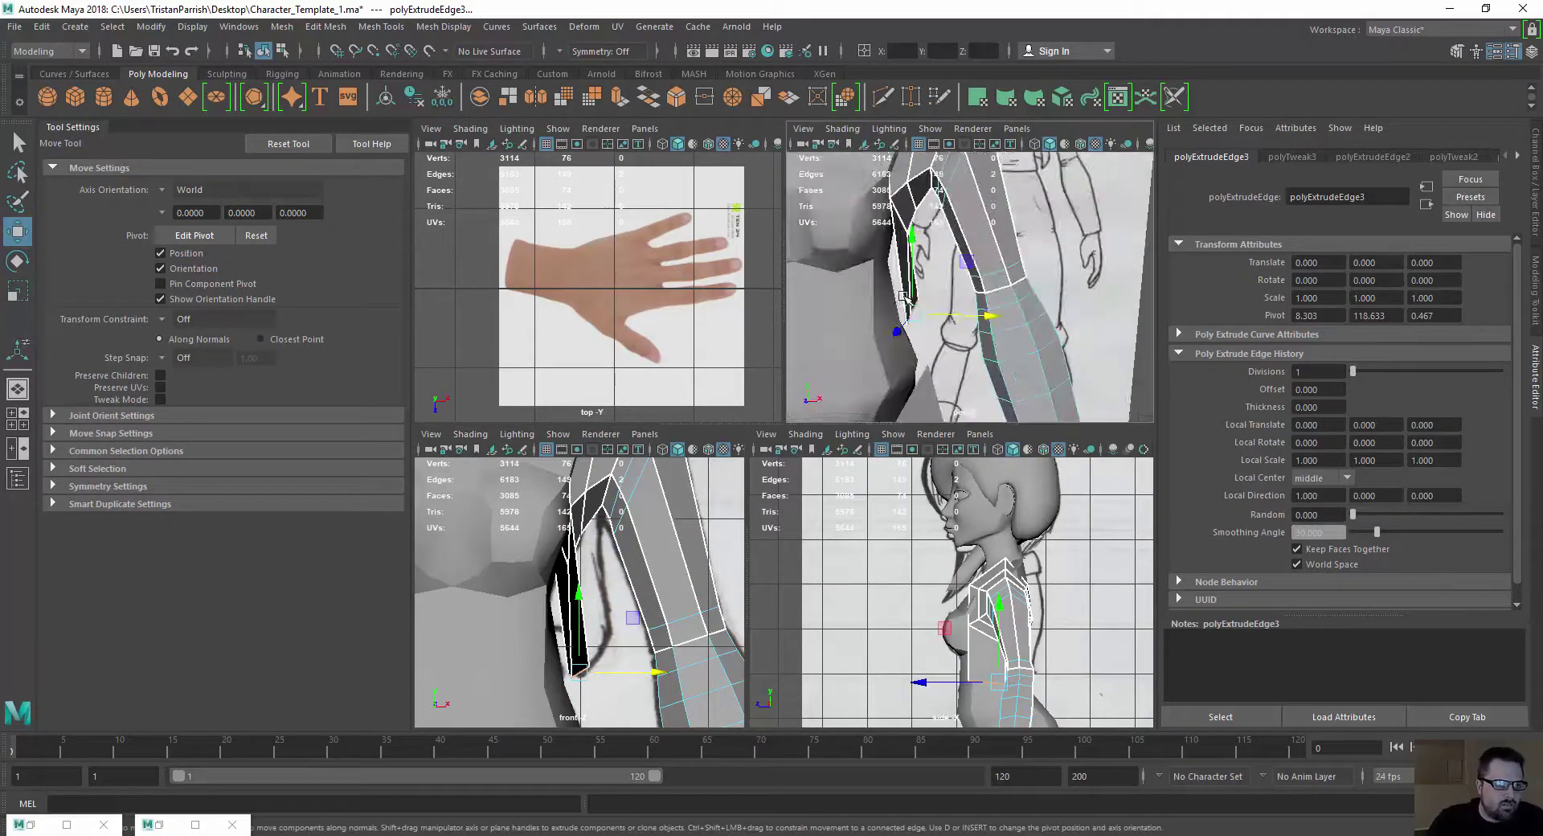
left_click_drag(904, 289, 940, 250, "alt")
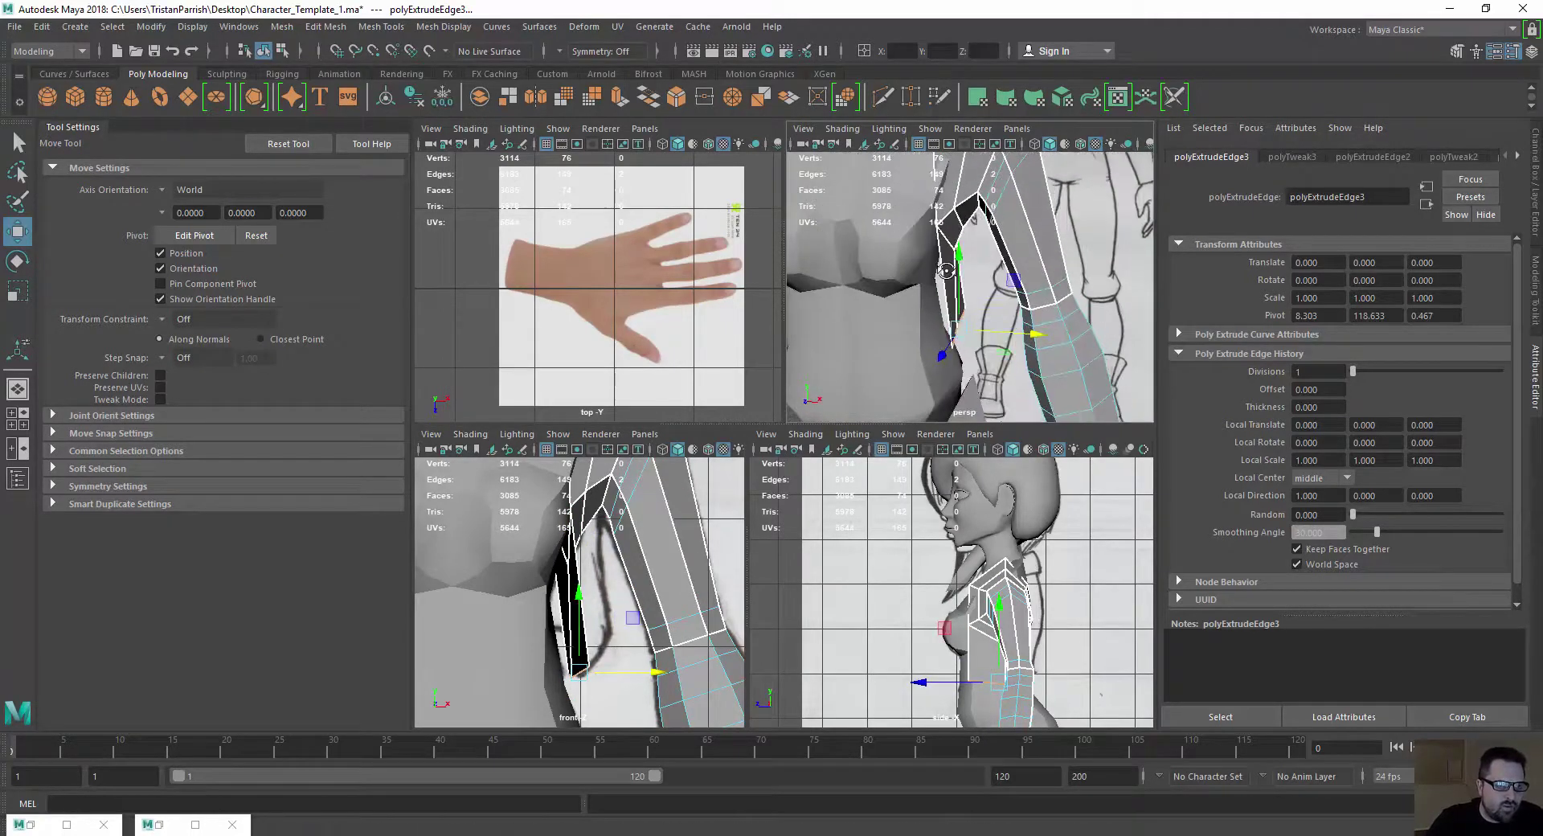
right_click_drag(940, 249, 871, 250)
left_click_drag(949, 345, 1001, 374, "alt")
left_click(961, 365)
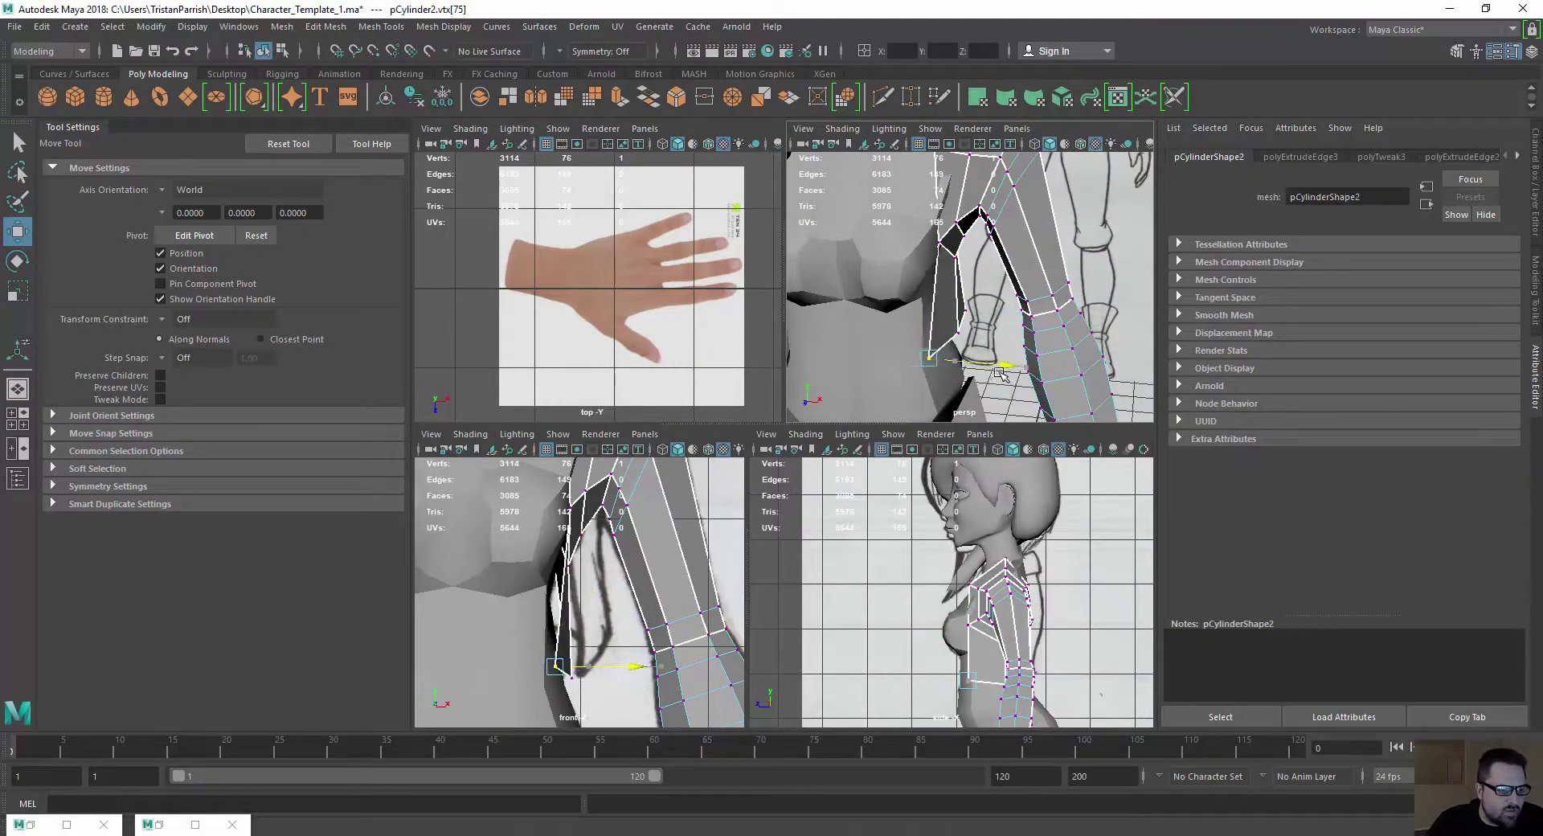
left_click(958, 336)
left_click_drag(994, 343, 1046, 341)
Move the two armpit vertices above the side panel outward and adjust the sideways position of the panel's lower back vertex
left_click(955, 257)
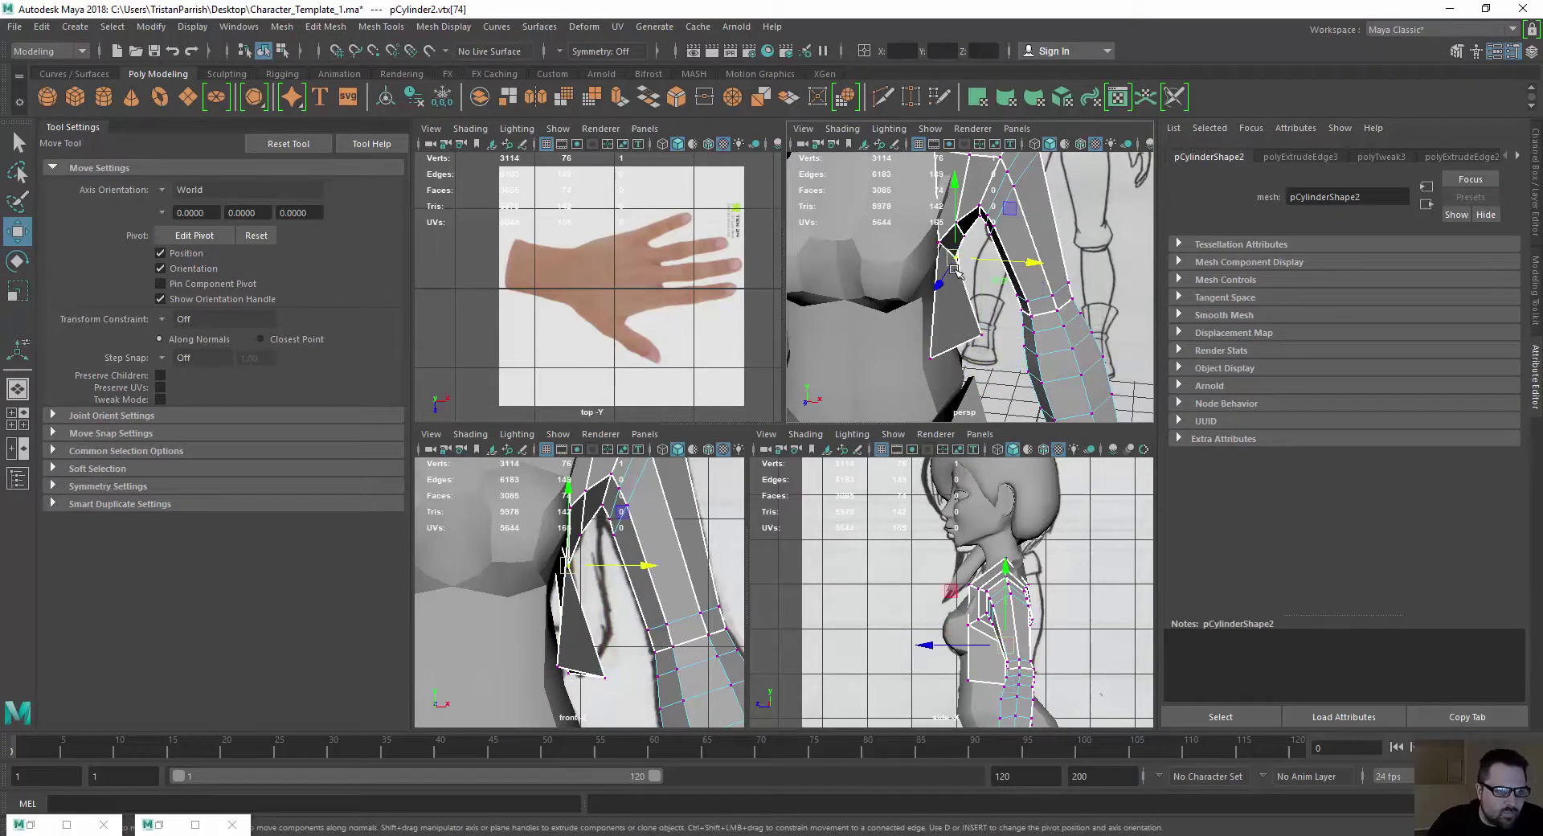
left_click_drag(964, 259, 950, 306, "alt")
scroll(1010, 277, "up", 5)
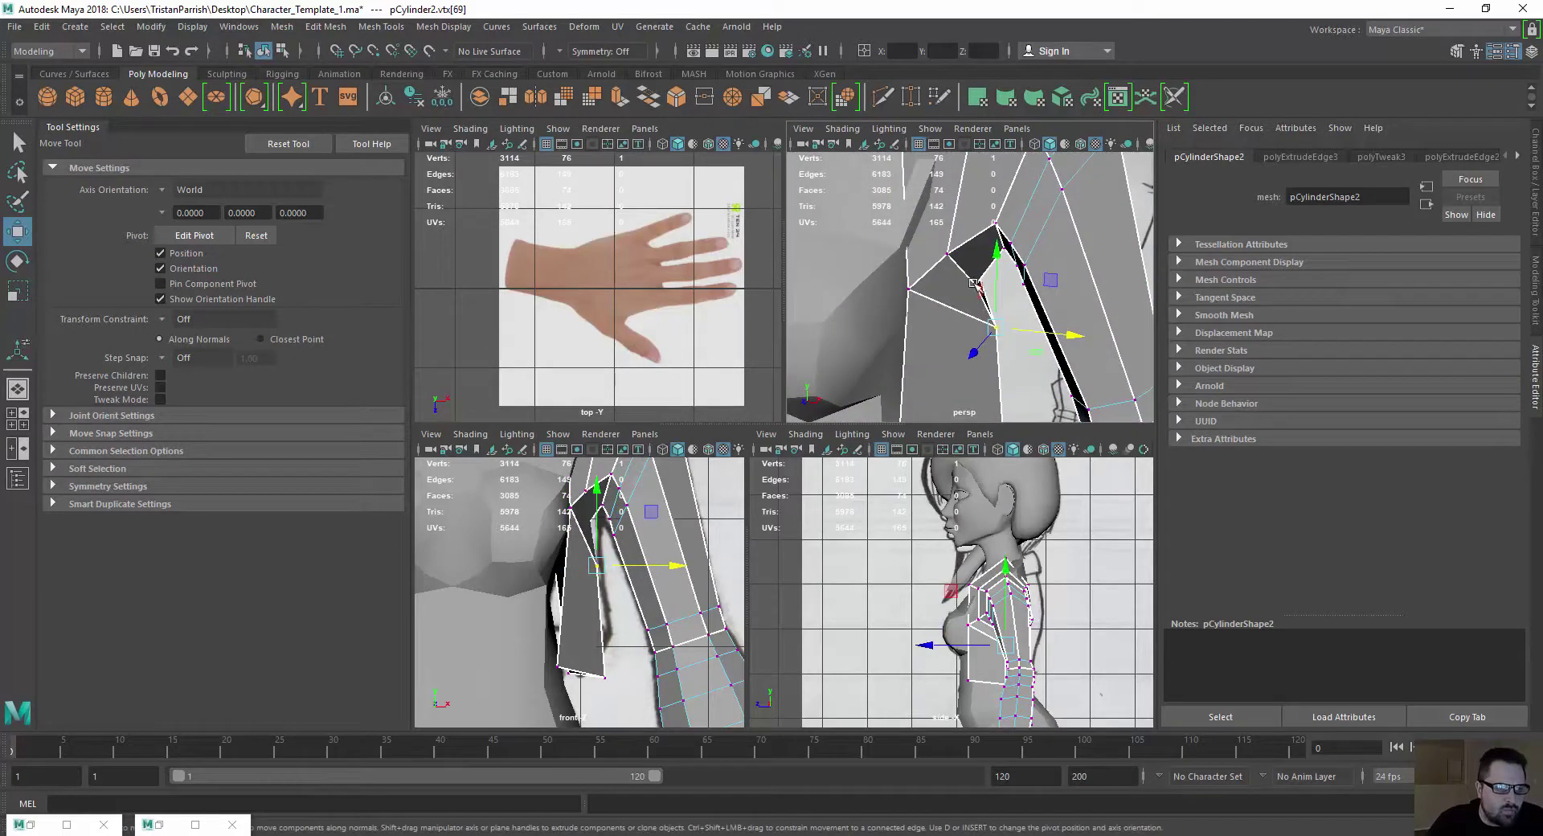
left_click(973, 293)
left_click(1026, 368)
left_click(977, 286)
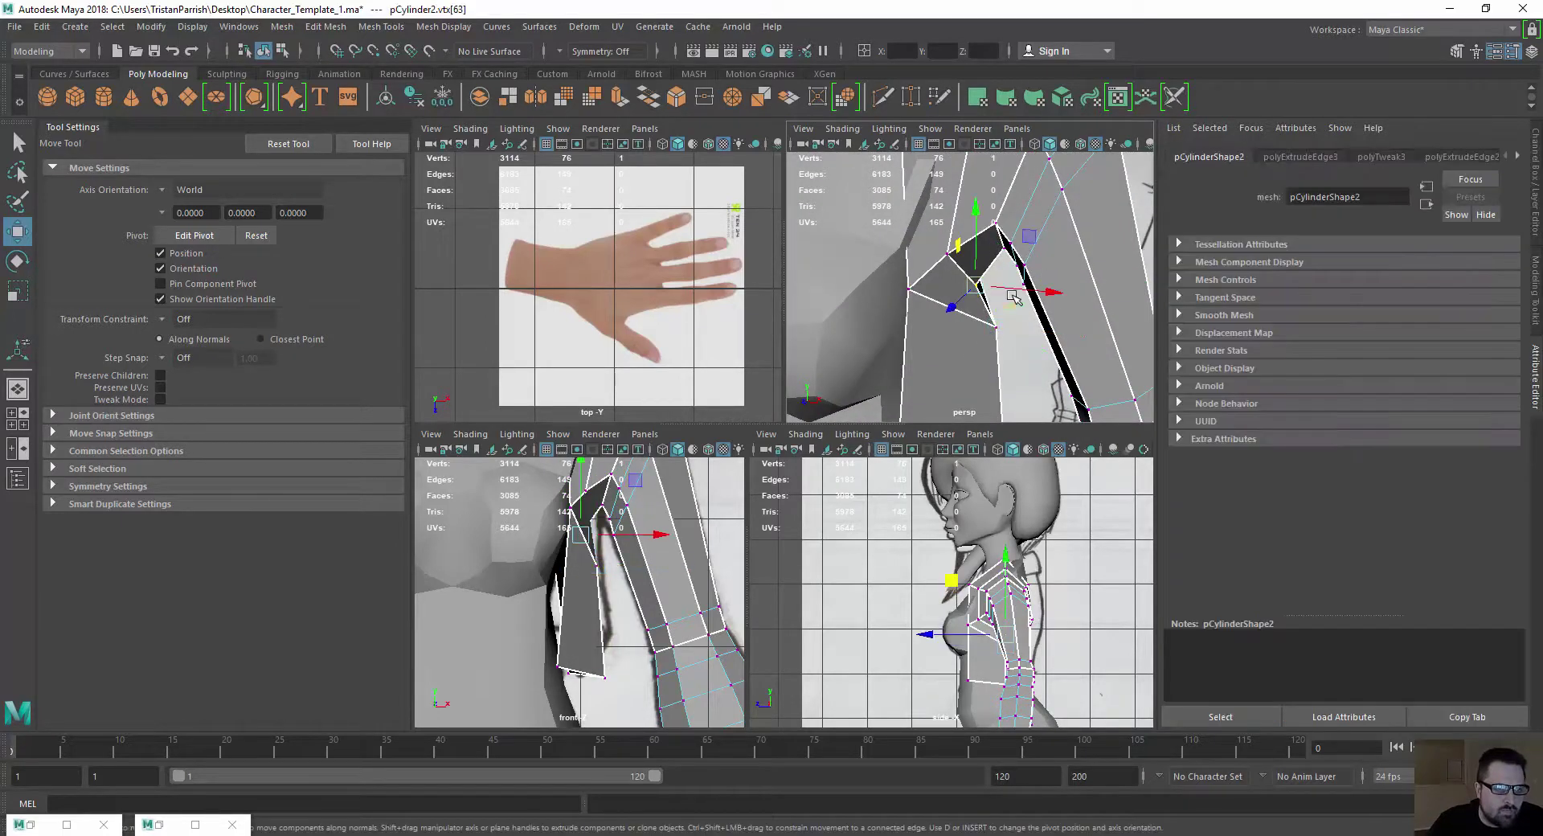
left_click_drag(1032, 291, 1043, 293)
mouse_move(942, 310)
left_mouse_down("alt")
mouse_move(996, 318)
mouse_move(896, 378)
mouse_move(1078, 344)
mouse_move(936, 277)
mouse_move(894, 231)
mouse_move(959, 299)
left_mouse_up("alt")
left_click(954, 343)
scroll(1078, 344, "up", 4)
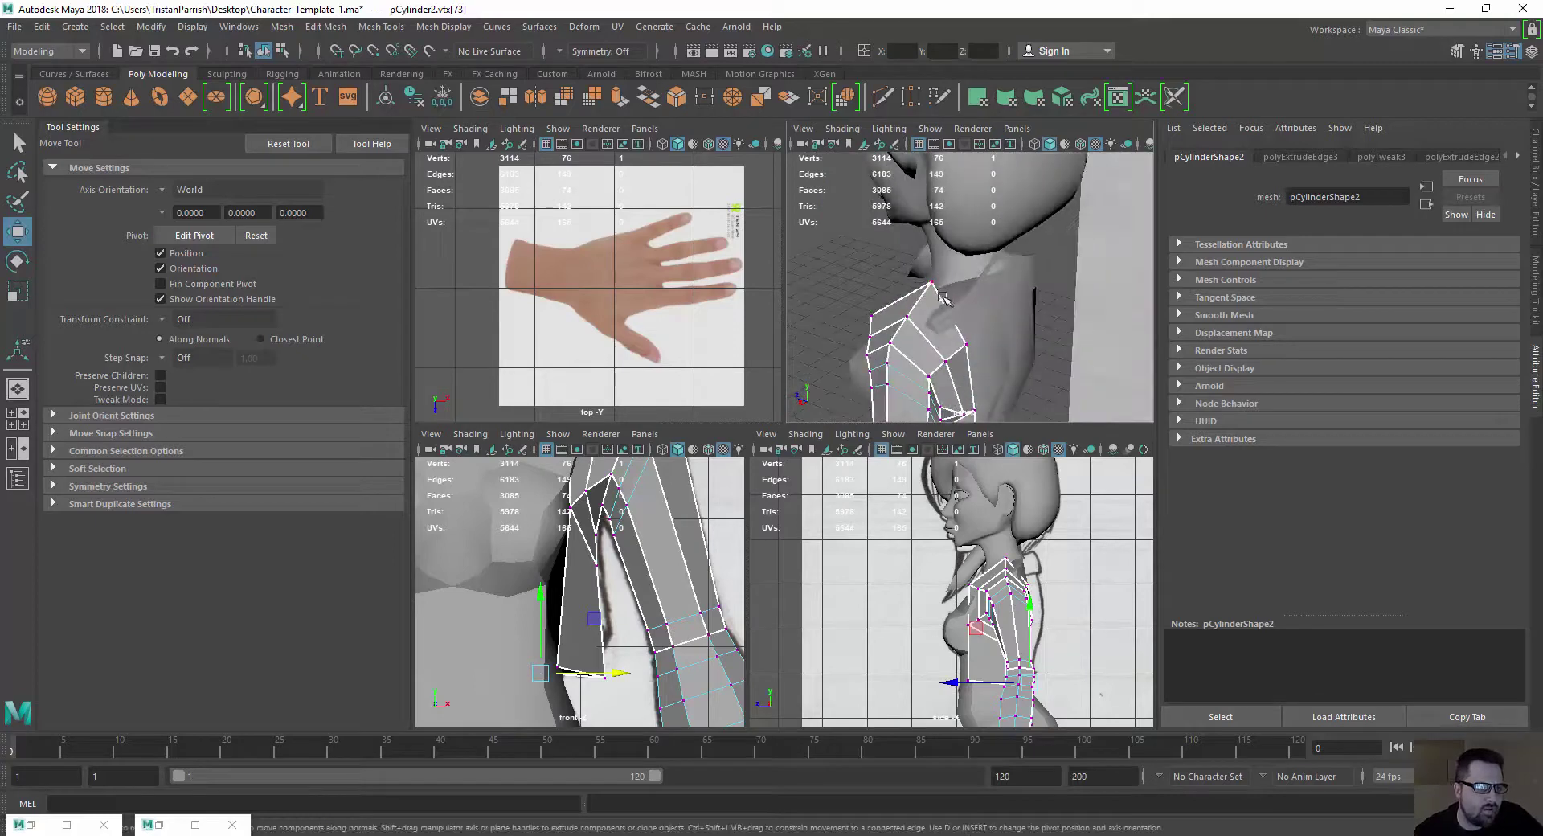
Extrude the three open border edges along the back of the shoulder and side panel toward the spine
right_click_drag(945, 298, 946, 274)
left_click(937, 290)
left_click_drag(929, 347, 965, 328, "alt")
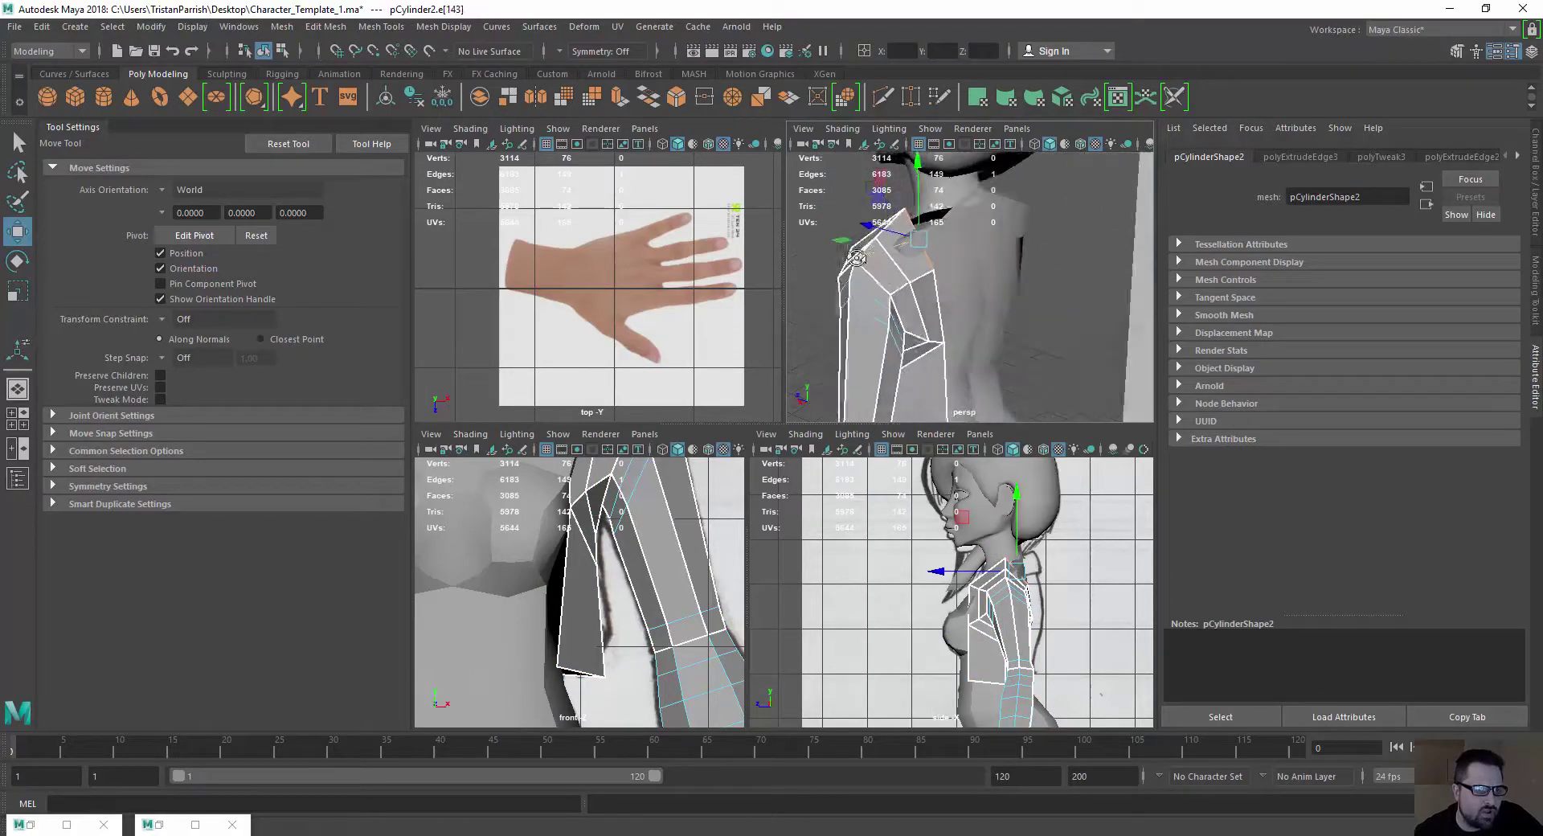
middle_click_drag(965, 327, 948, 301, "alt")
left_click(939, 309, "shift")
middle_click_drag(944, 394, 891, 286, "alt")
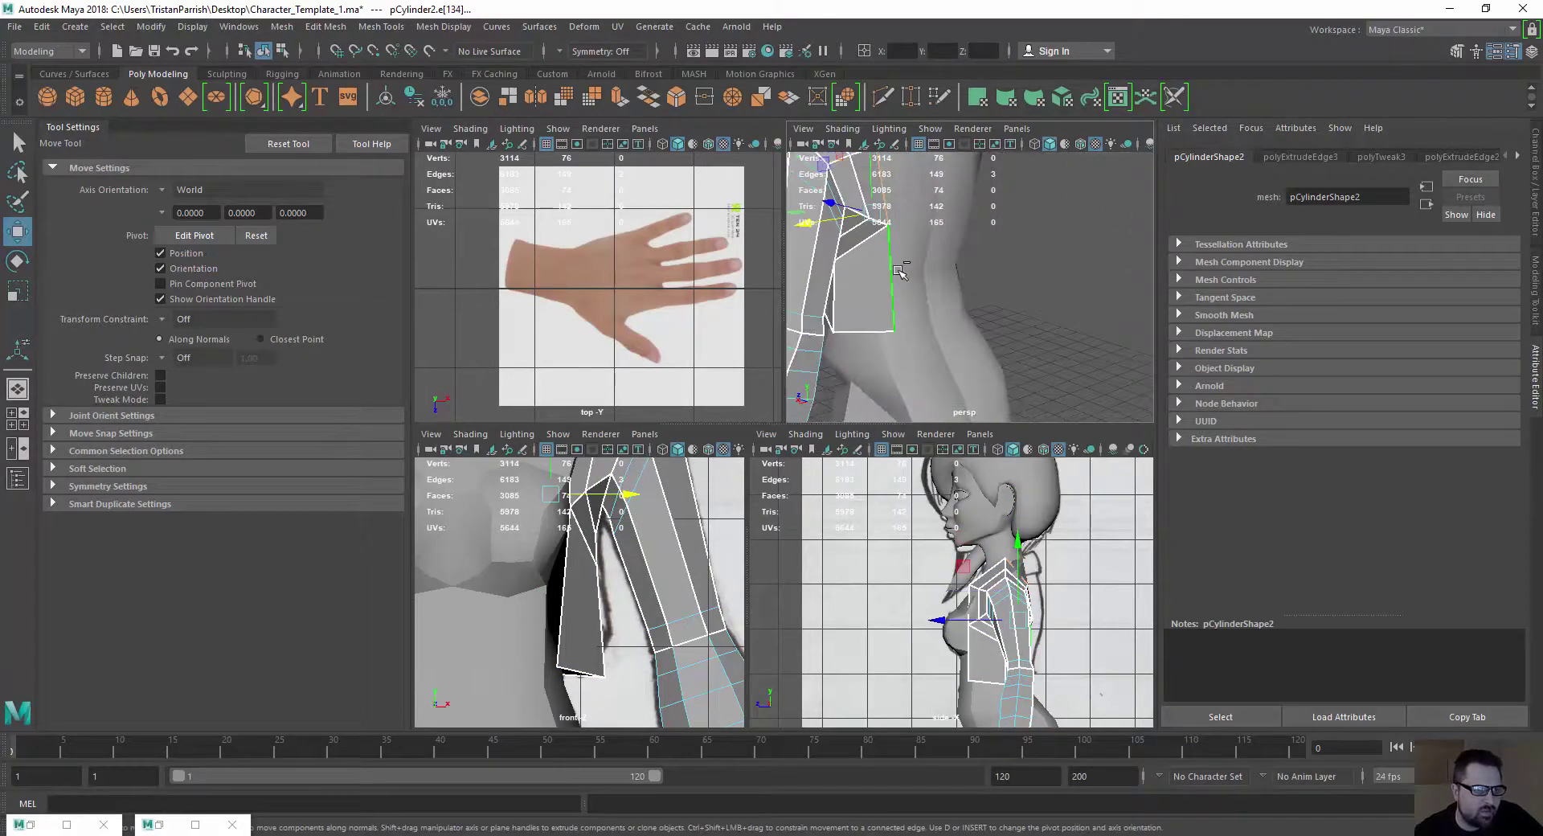
scroll(899, 272, "down", 5)
left_click_drag(898, 271, 876, 296, "alt")
left_click_drag(874, 297, 895, 285, "shift")
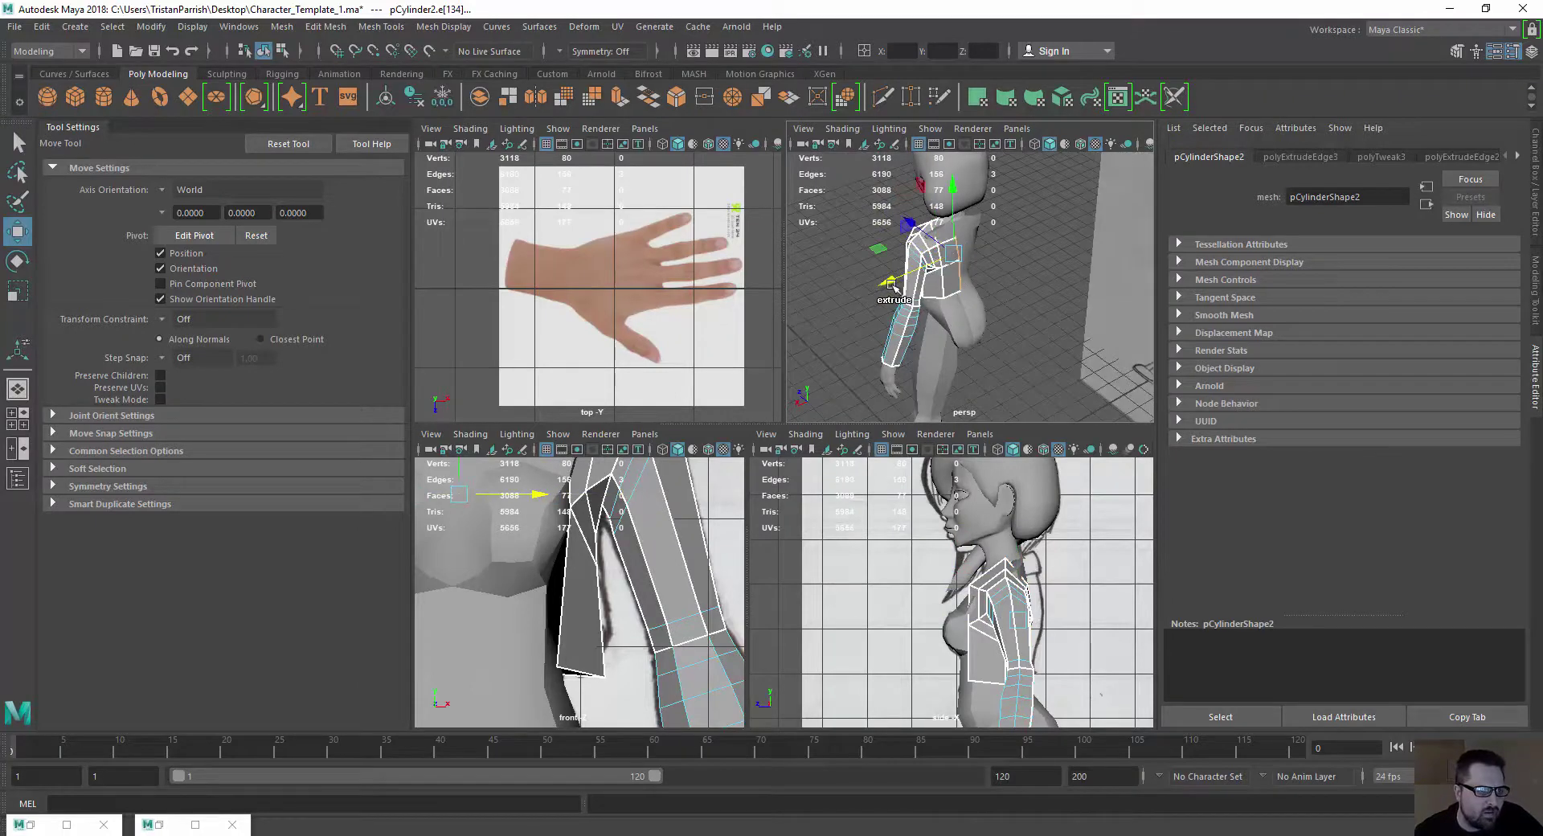
Set the X position of the extruded back edges to 0 to place them on the body's centre line
scroll(889, 266, "up", 3)
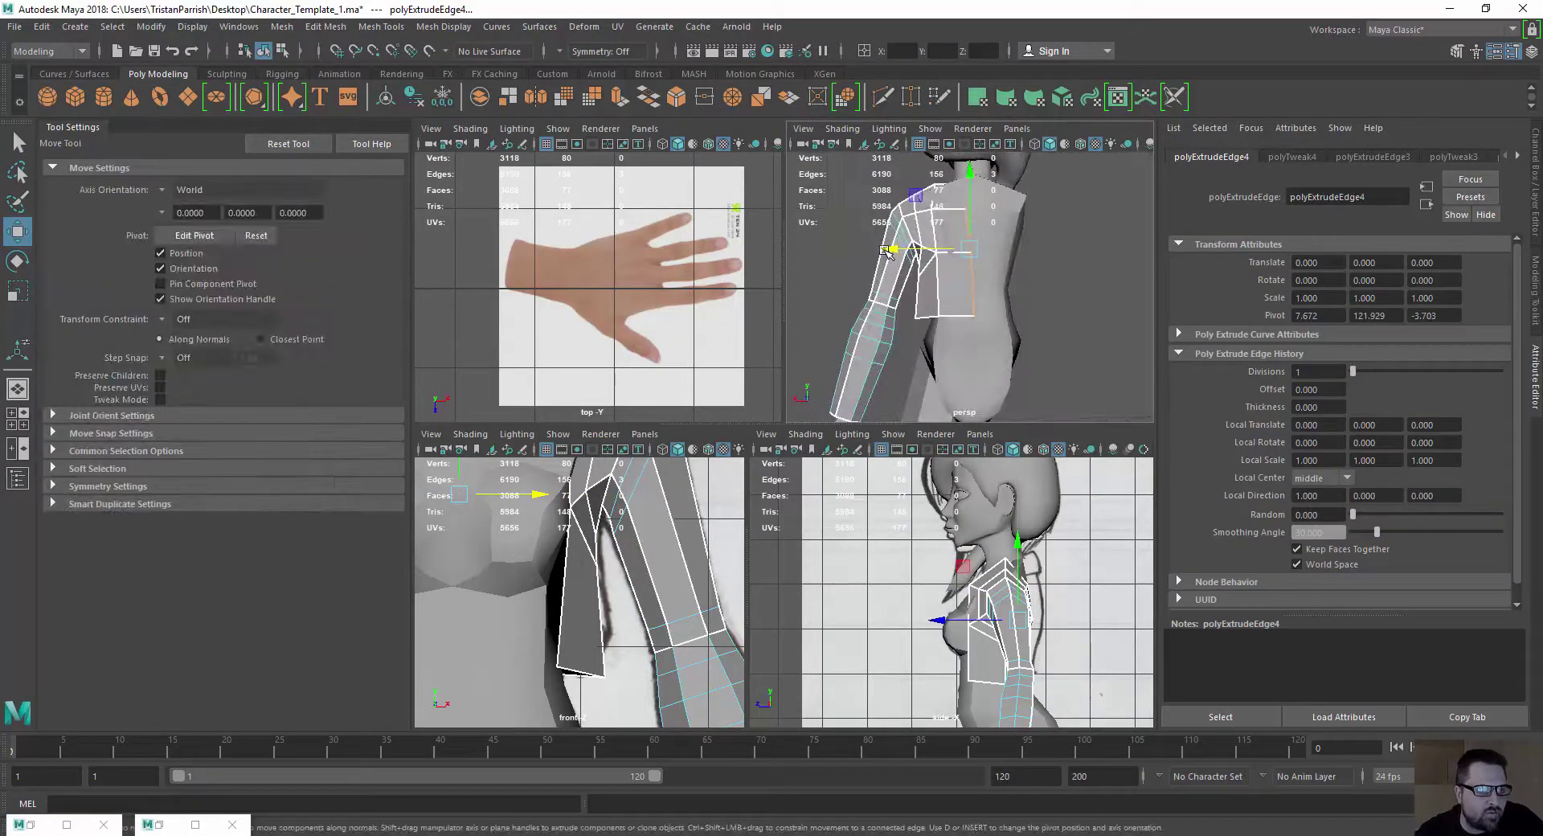
scroll(885, 251, "up", 4)
middle_click_drag(885, 250, 900, 334, "alt")
left_click(907, 54)
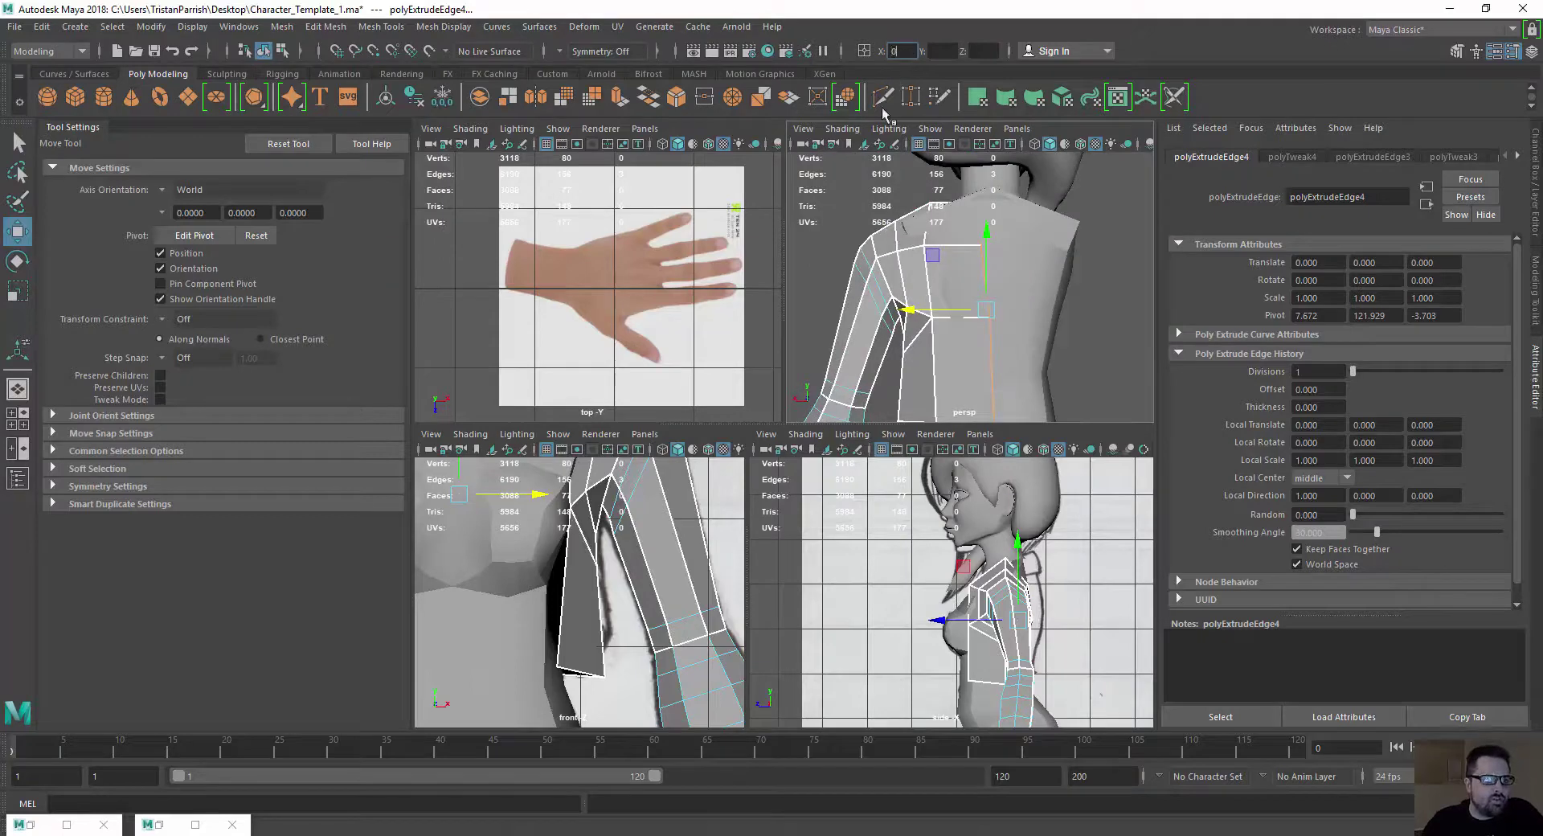
key("Return")
Move the top edge of the new back strip backward and up to fit the base of the neck
scroll(933, 298, "down", 4)
left_click_drag(932, 307, 1014, 305, "alt")
scroll(949, 281, "up", 3)
middle_click_drag(901, 241, 997, 305, "alt")
left_click_drag(996, 306, 980, 297, "alt")
scroll(965, 273, "up", 3)
middle_click_drag(956, 233, 968, 252, "alt")
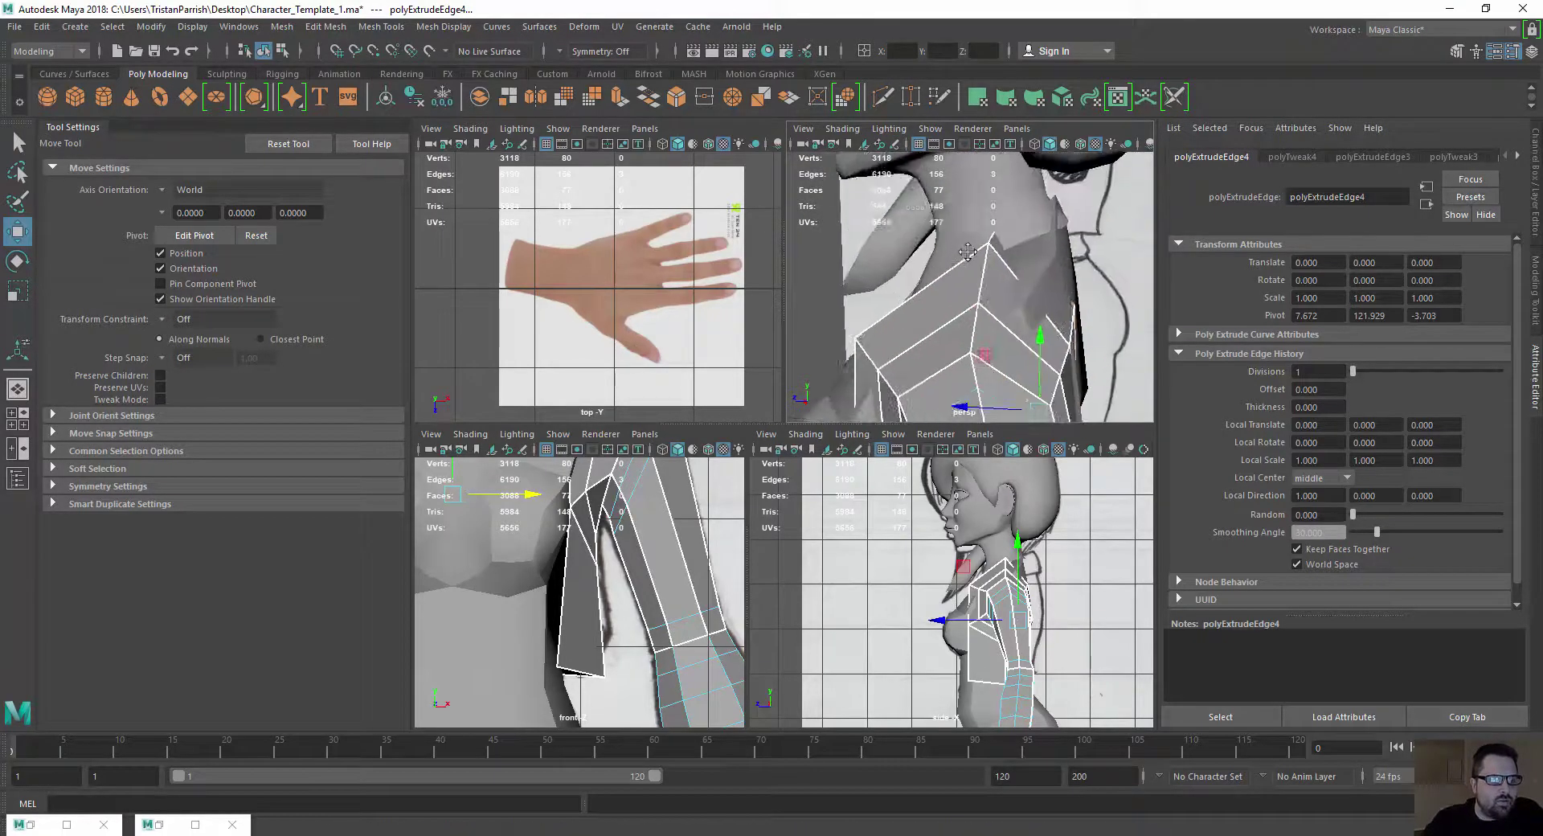
left_click_drag(968, 252, 949, 267, "alt")
right_click(949, 268)
left_click(946, 235)
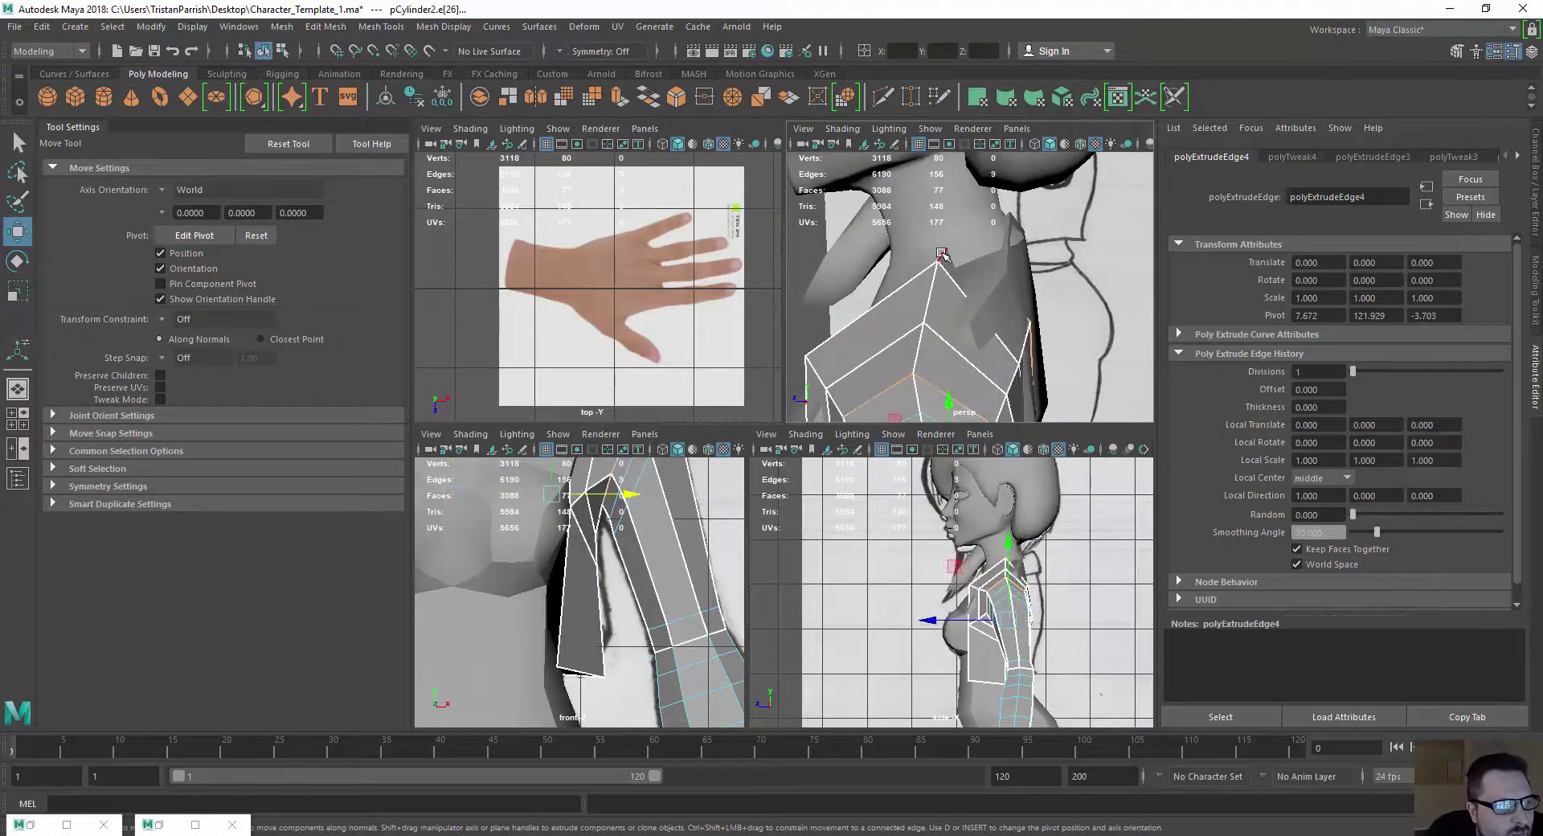
left_click_drag(882, 247, 936, 244)
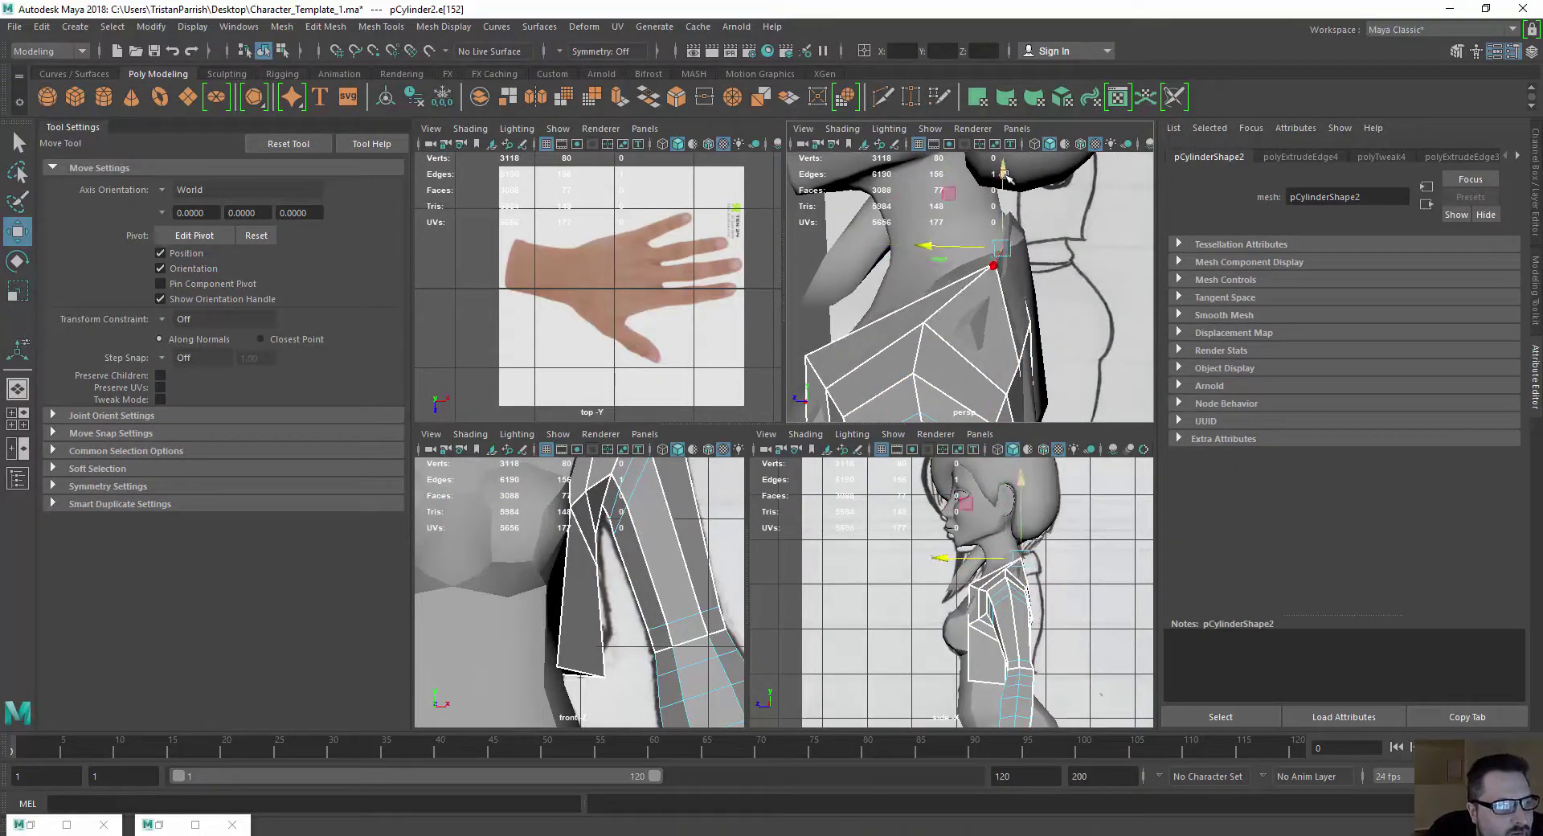
left_click_drag(1011, 190, 861, 317, "alt")
right_click_drag(856, 281, 795, 277)
left_click(834, 259)
left_click_drag(795, 258, 1005, 241)
Move the three faces of the back strip backward to follow the back, shifting the upper two further
right_click(1040, 229)
right_click_drag(1040, 233, 1041, 272)
left_click(1063, 203)
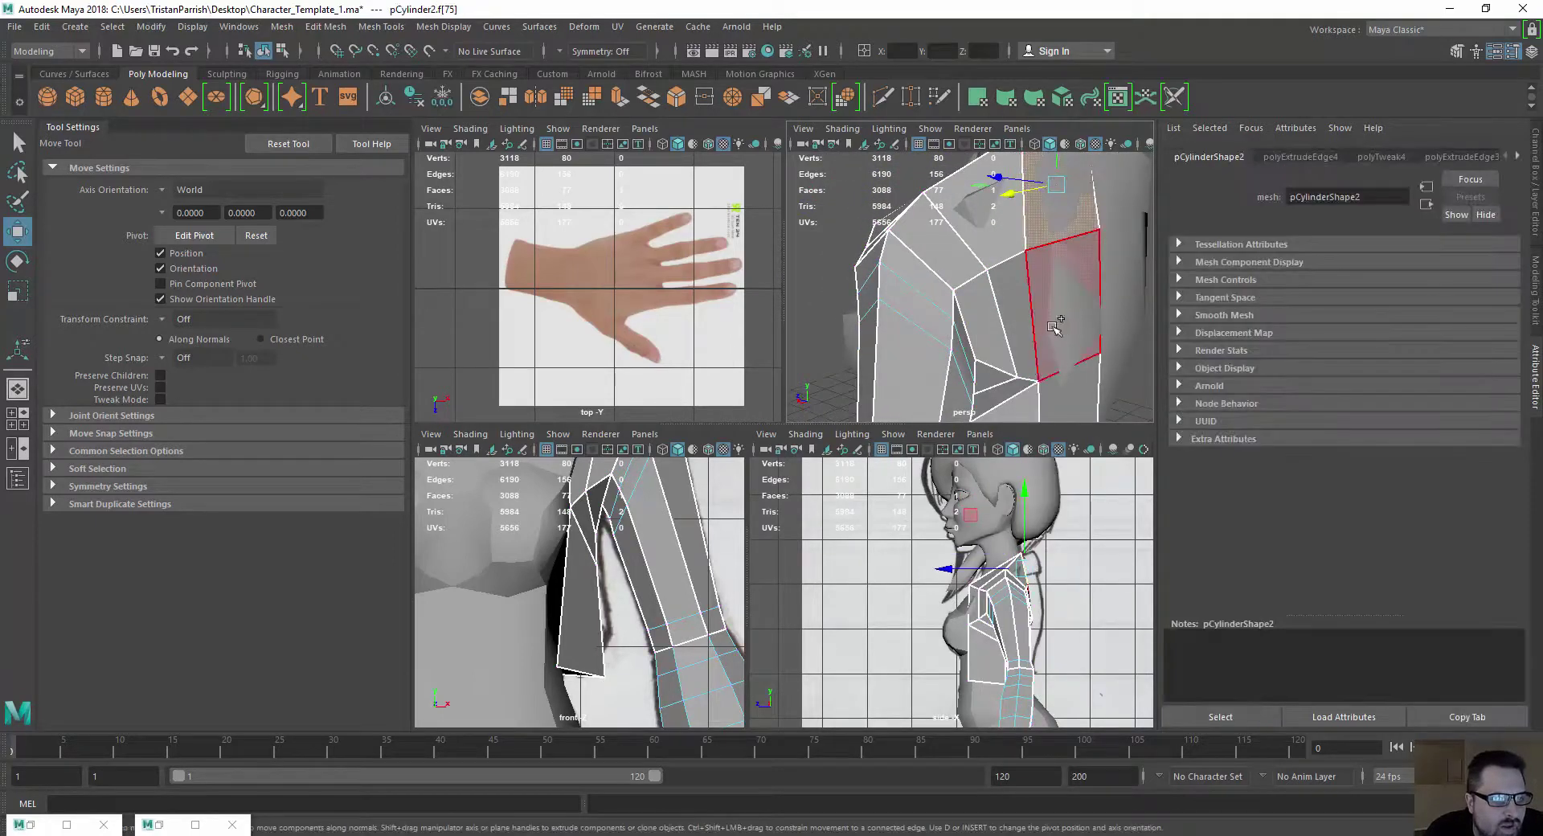
left_click(1065, 310, "shift")
left_click(1065, 398, "shift")
middle_click_drag(1029, 407, 1000, 303, "alt")
scroll(1000, 304, "down", 5)
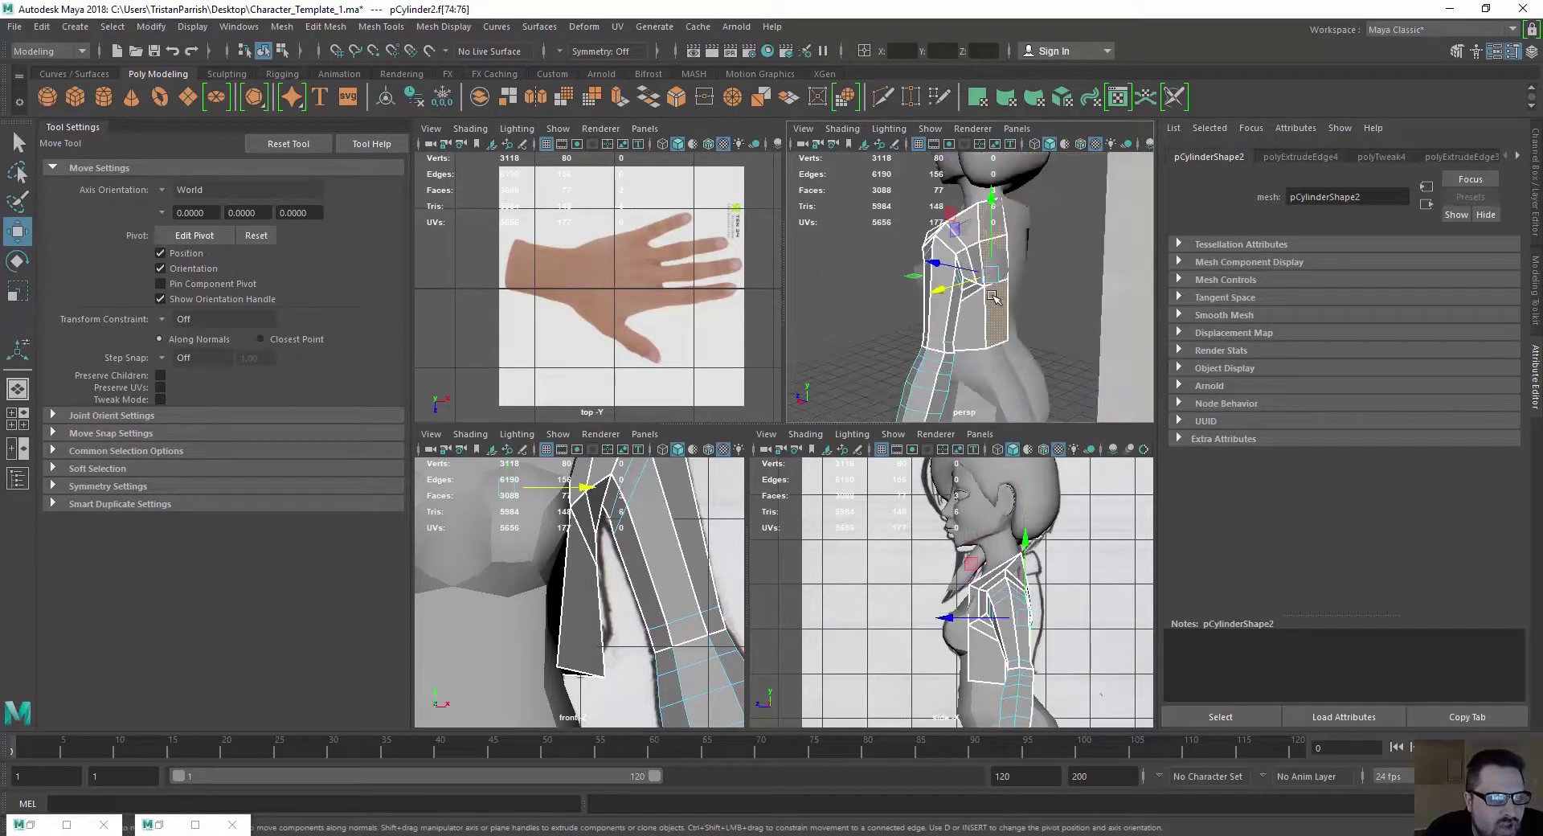
left_click_drag(1000, 304, 1030, 305, "alt")
left_click_drag(925, 264, 927, 267)
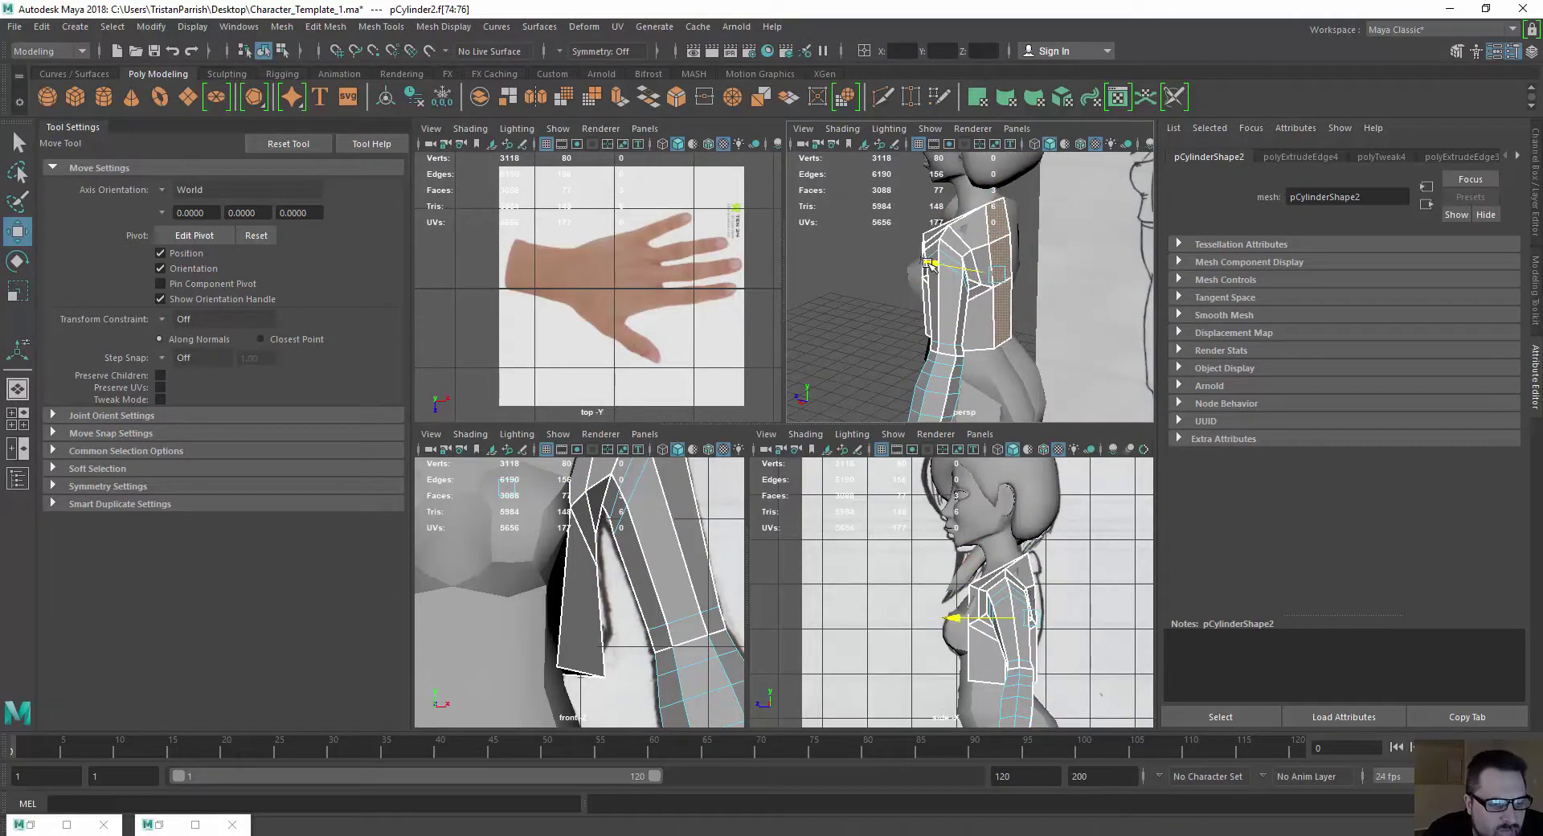
scroll(956, 197, "up", 5)
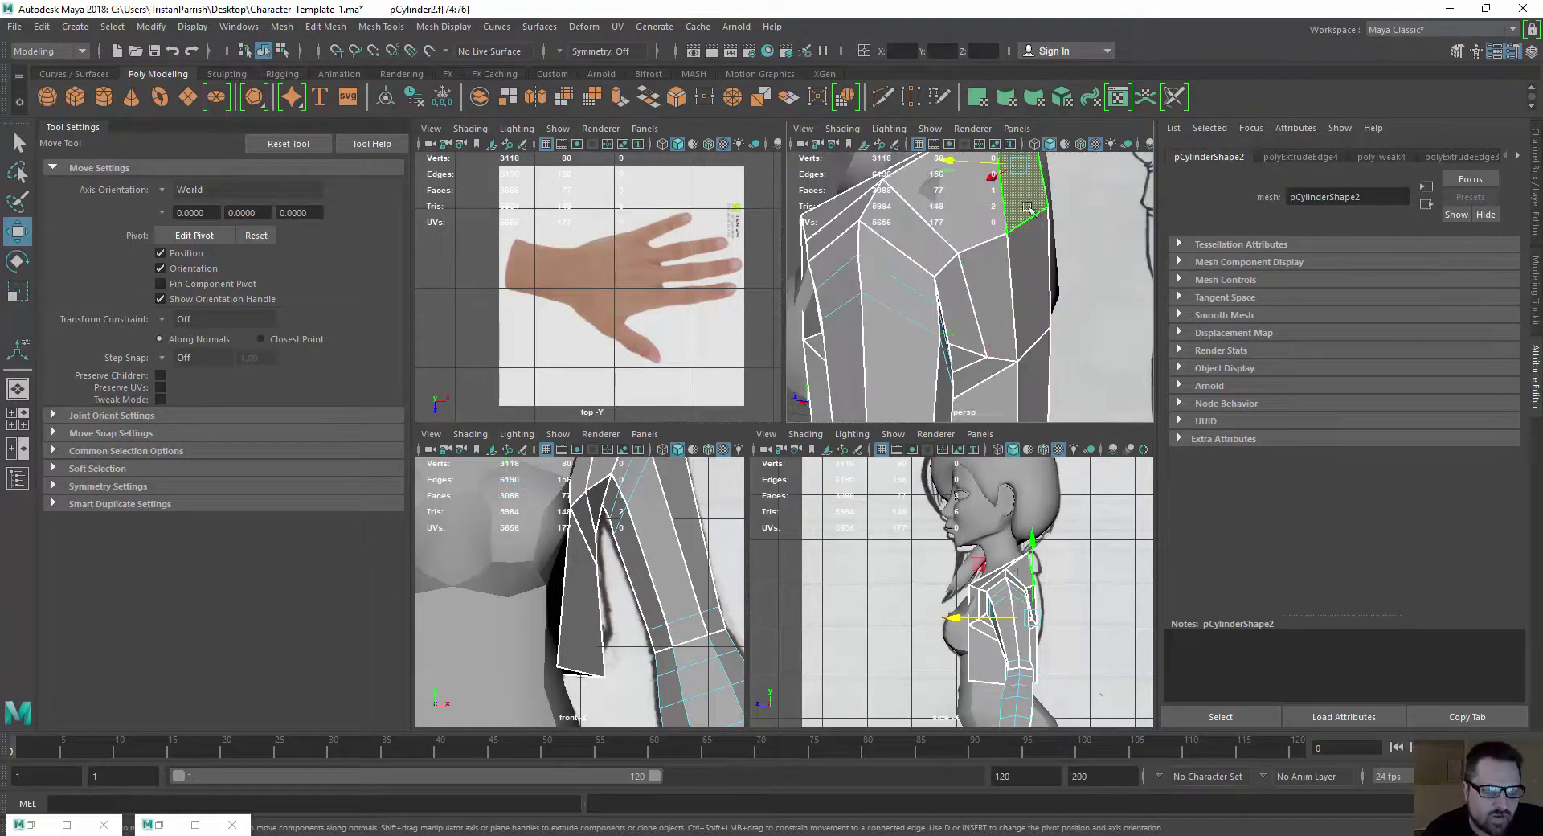
left_click_drag(959, 232, 978, 224)
Move the top two vertices of the back strip forward toward the base of the neck
scroll(979, 223, "down", 6)
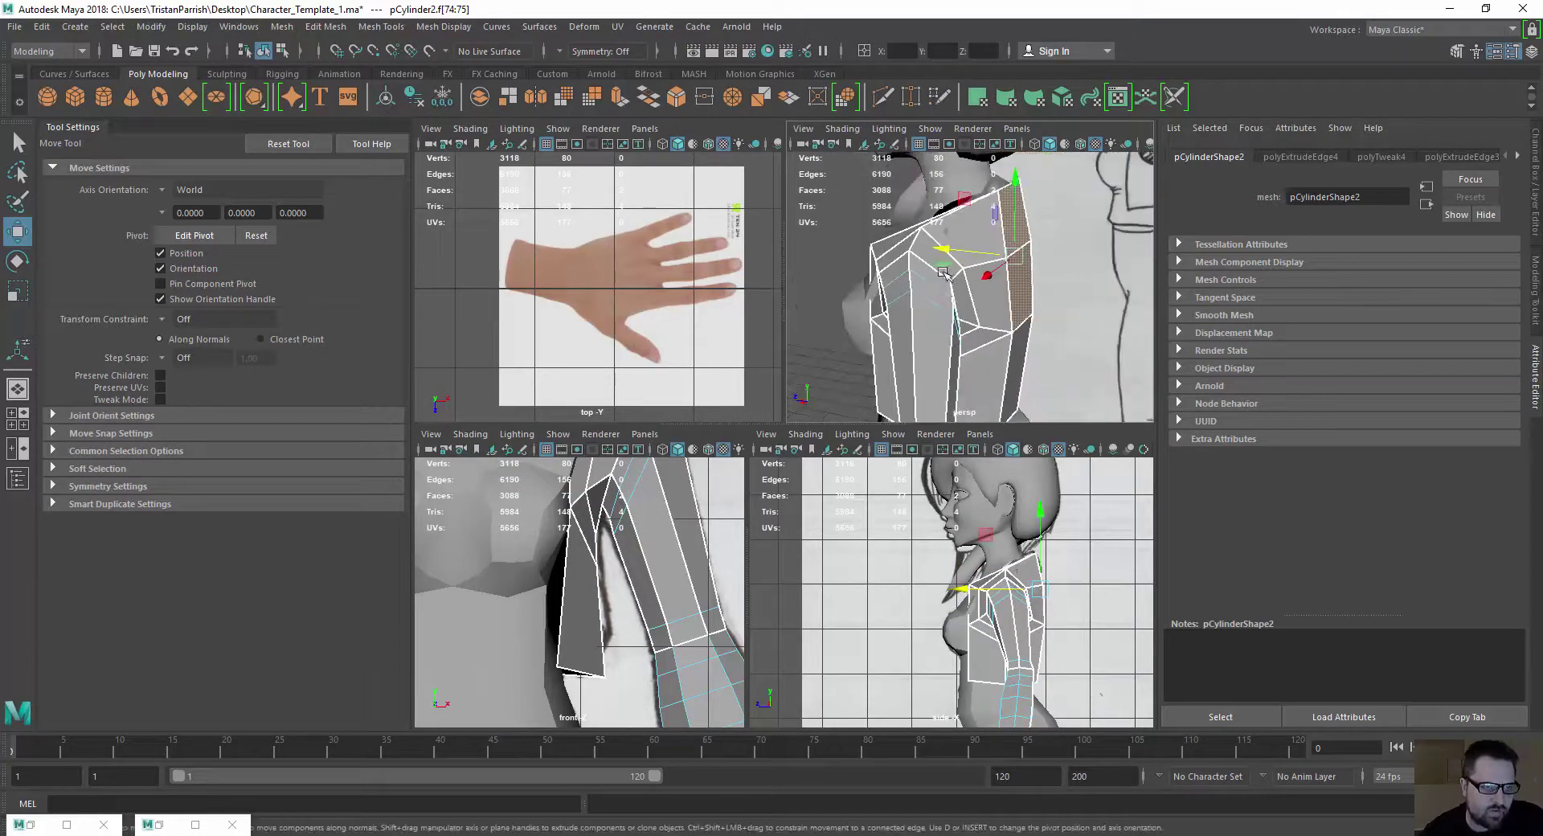
left_click_drag(995, 336, 969, 329, "alt")
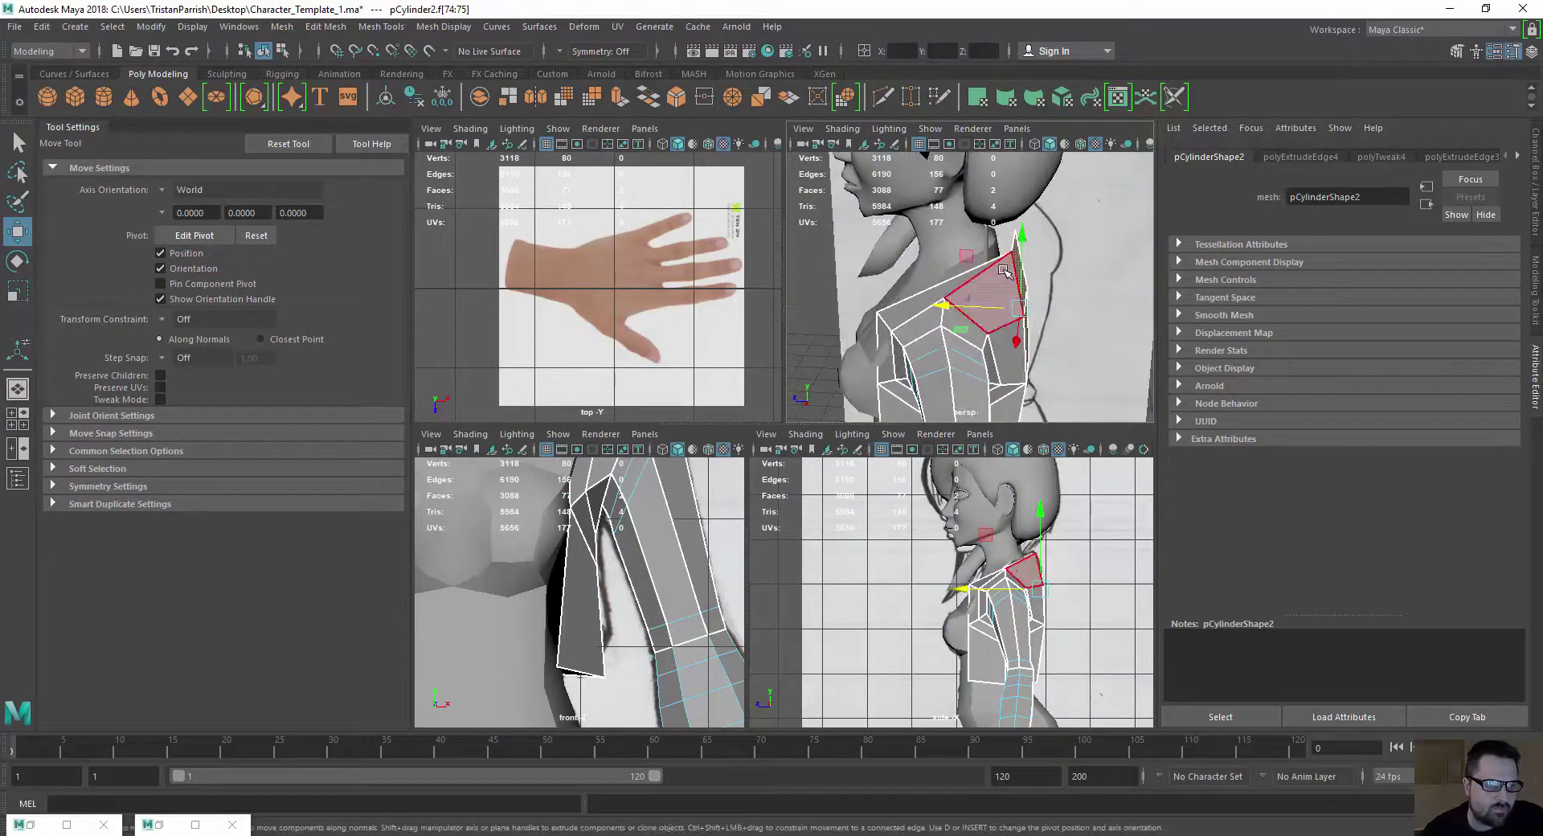
right_click_drag(1004, 272, 974, 274)
left_click(1009, 254)
left_click_drag(1009, 254, 1098, 233, "alt")
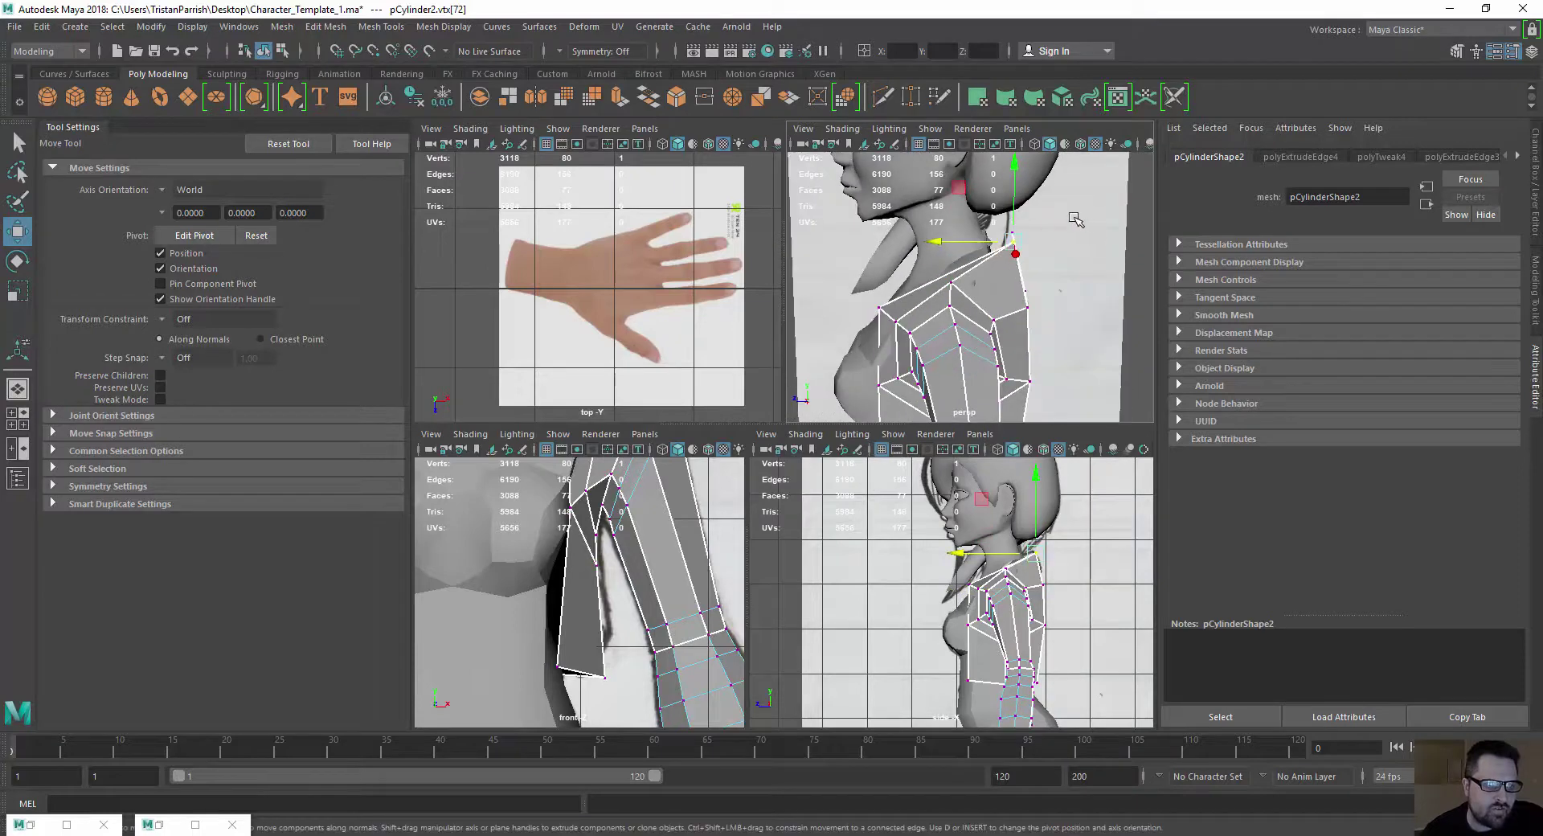
left_click_drag(930, 236, 900, 239)
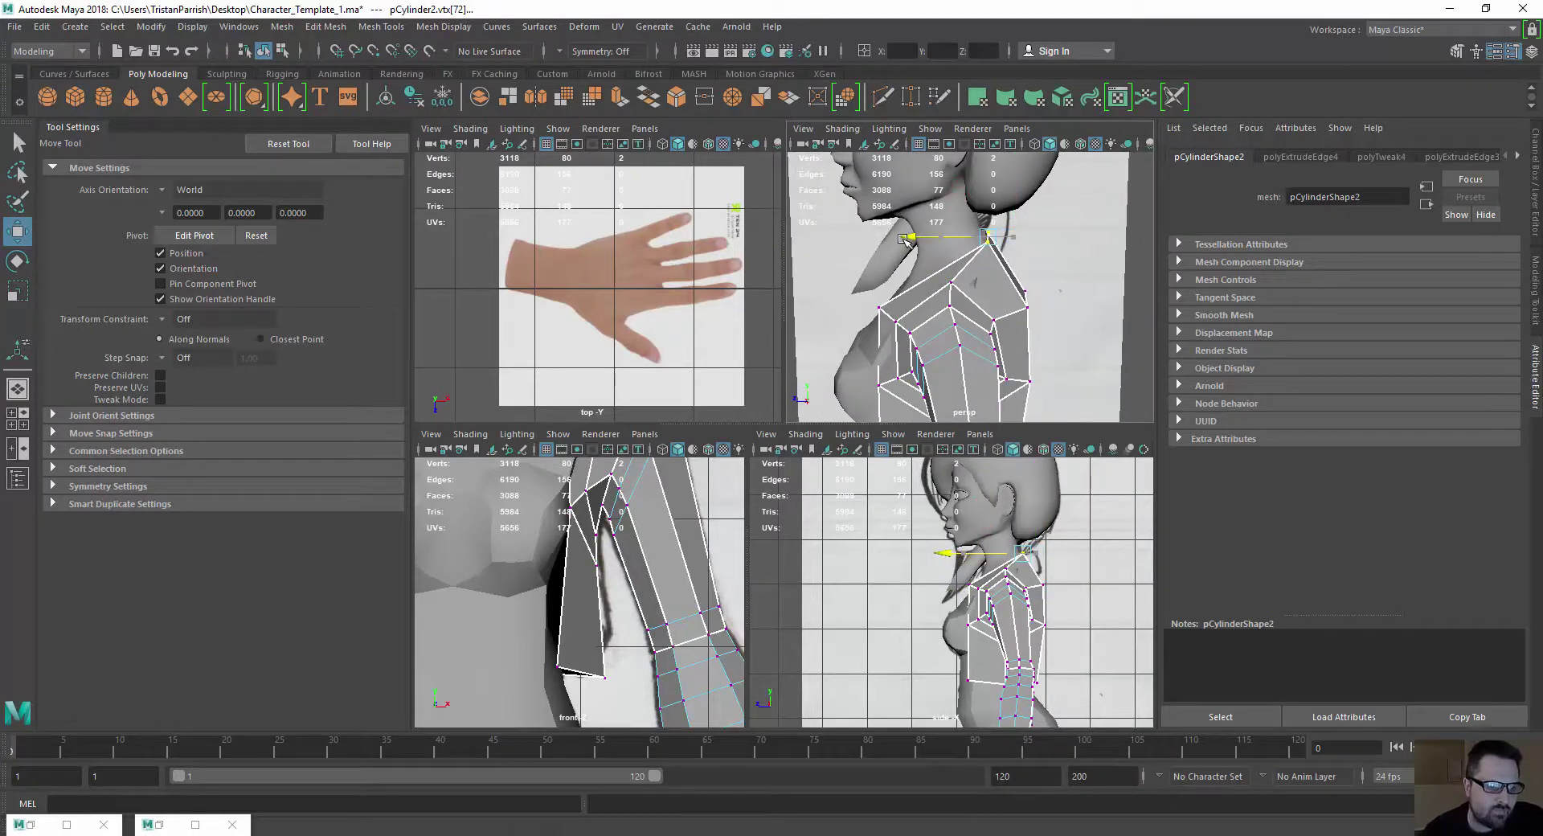
Move the vertex at the top of the shoulder slightly inward toward the neck
left_click_drag(894, 283, 924, 363, "alt")
scroll(622, 549, "down", 8)
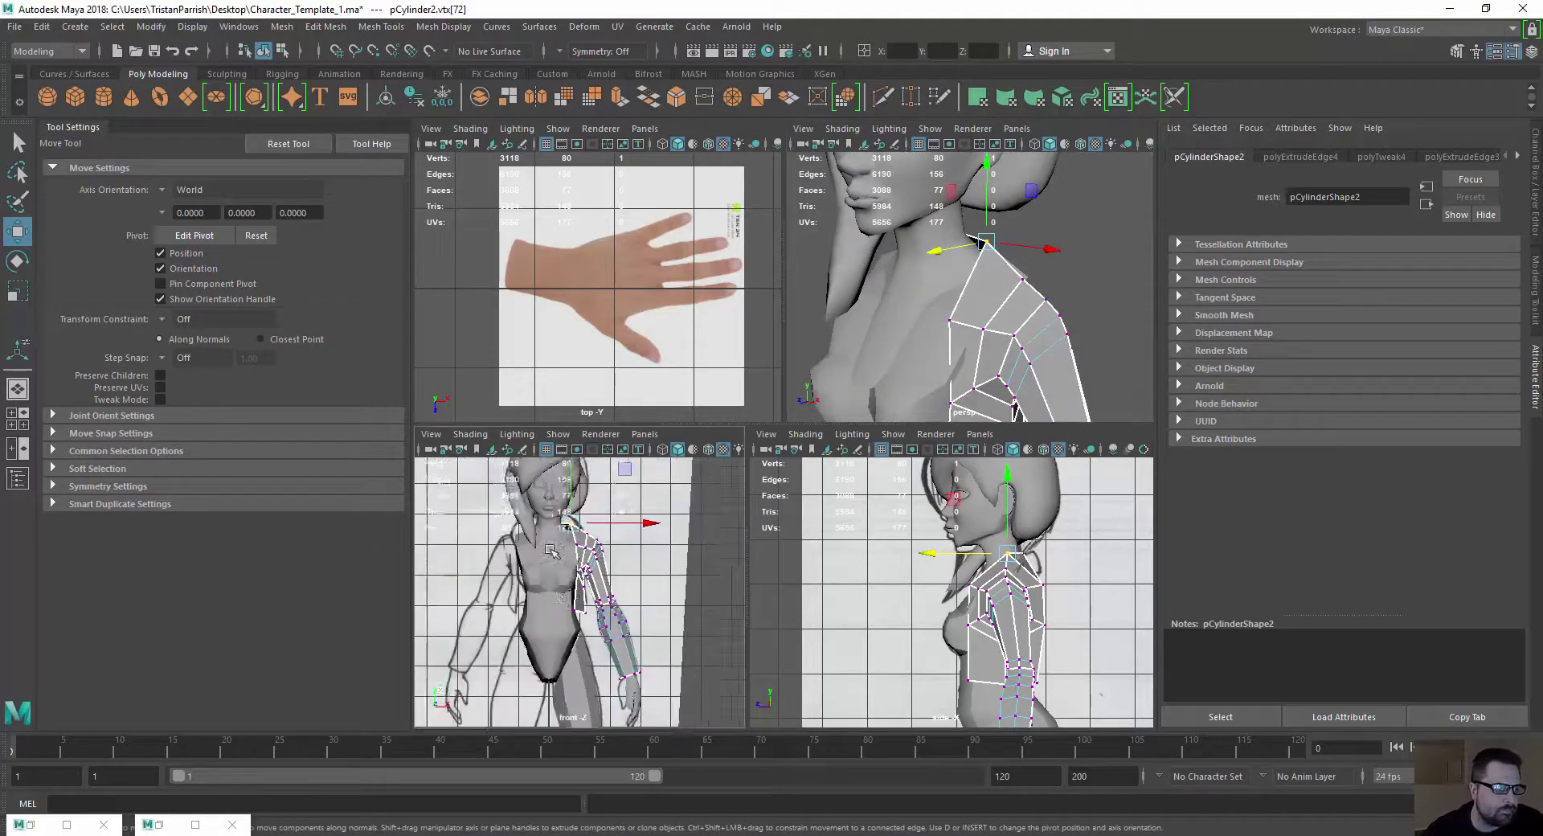
middle_click_drag(556, 571, 583, 617, "alt")
scroll(583, 617, "up", 4)
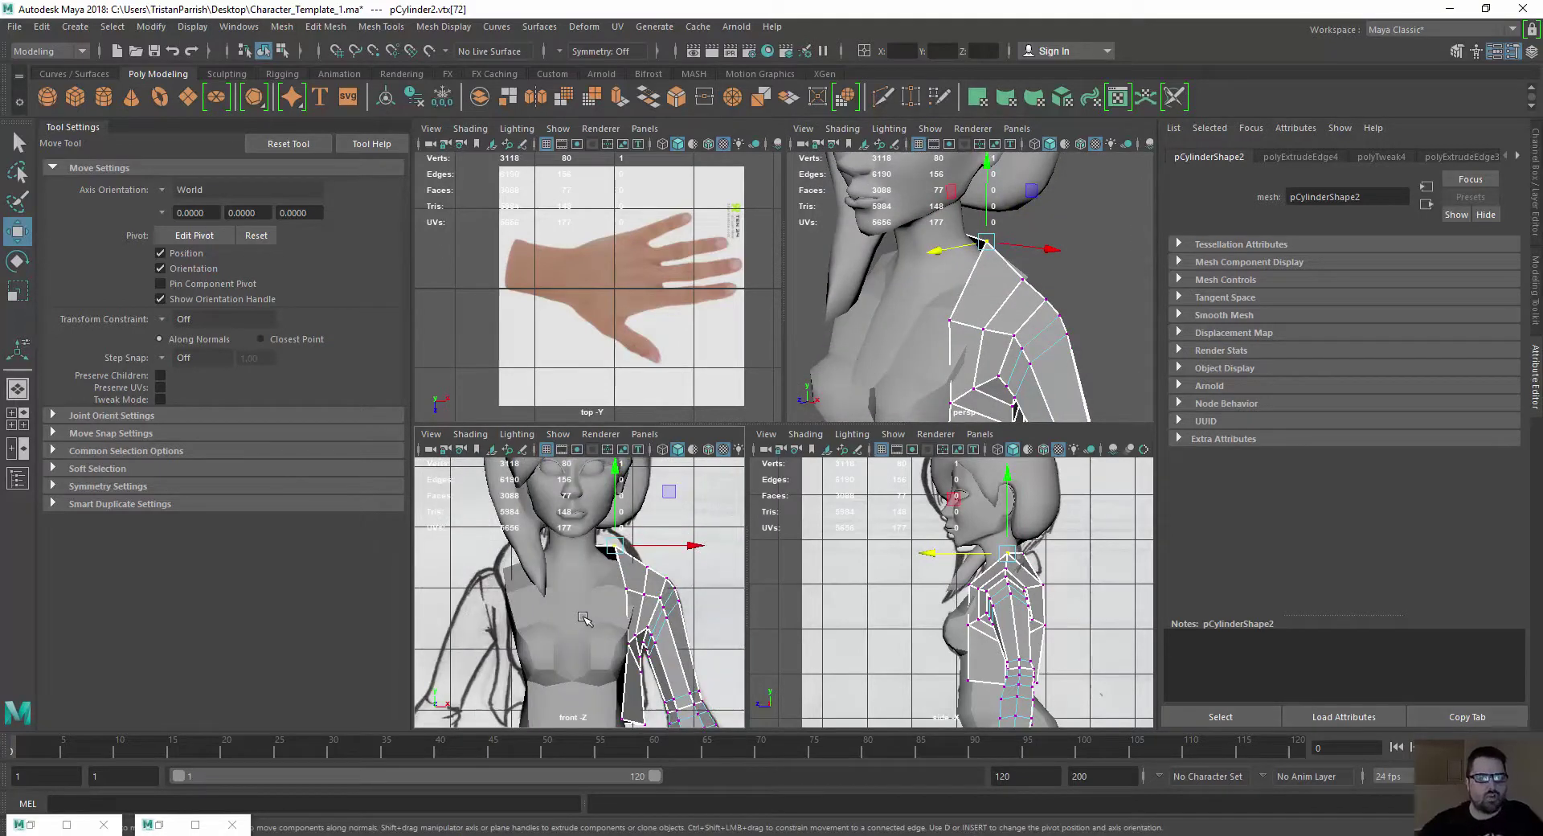
left_click_drag(896, 419, 1036, 258, "alt")
mouse_move(987, 303)
left_mouse_down("alt")
mouse_move(912, 261)
mouse_move(985, 300)
left_mouse_up("alt")
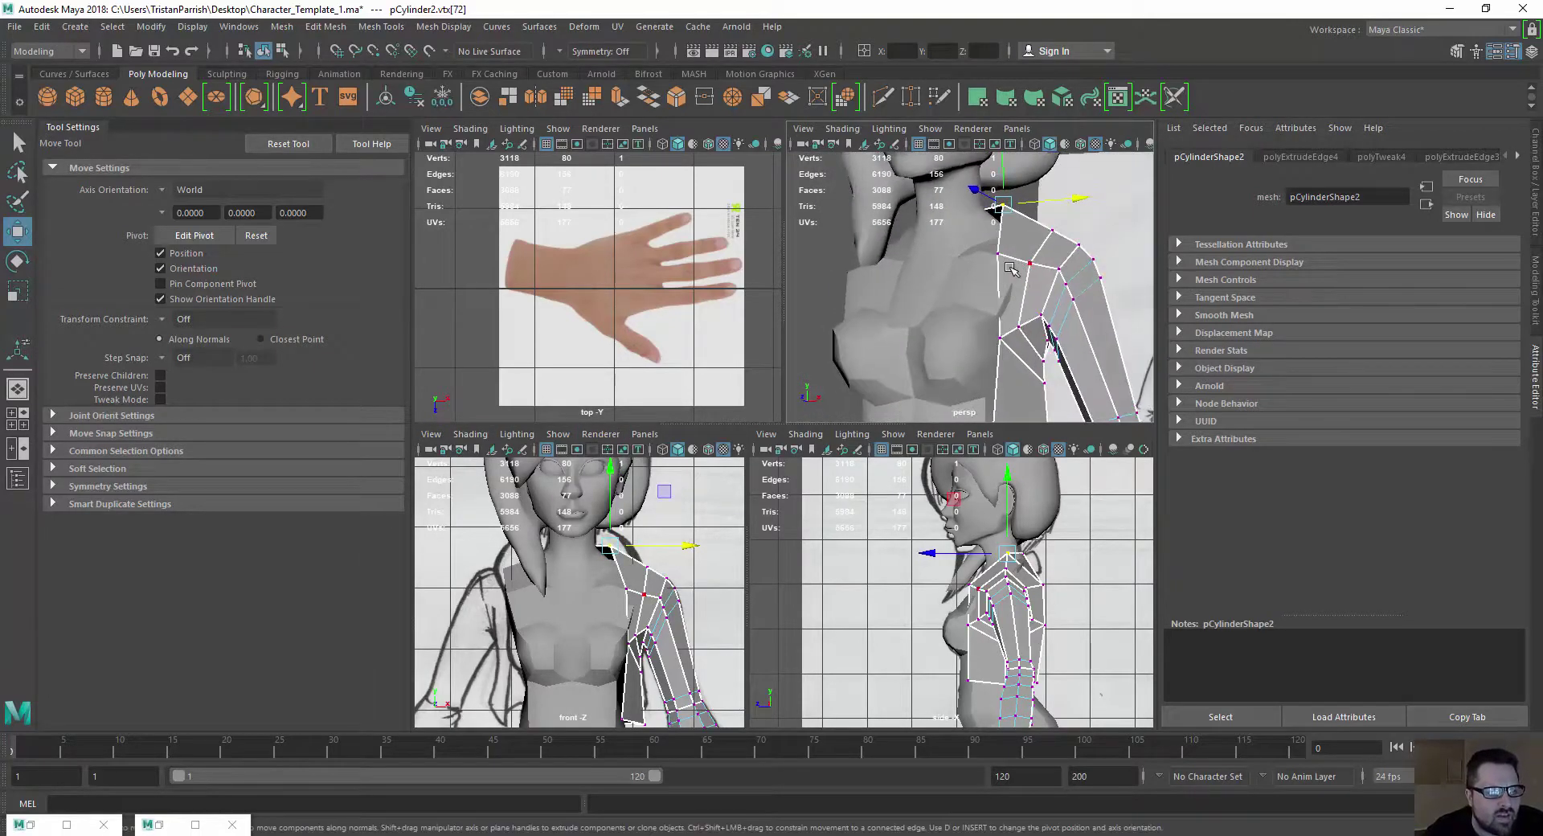
Extrude the three open edges running over the shoulder from the chest to the back of the neck
right_click_drag(1012, 234, 1009, 199)
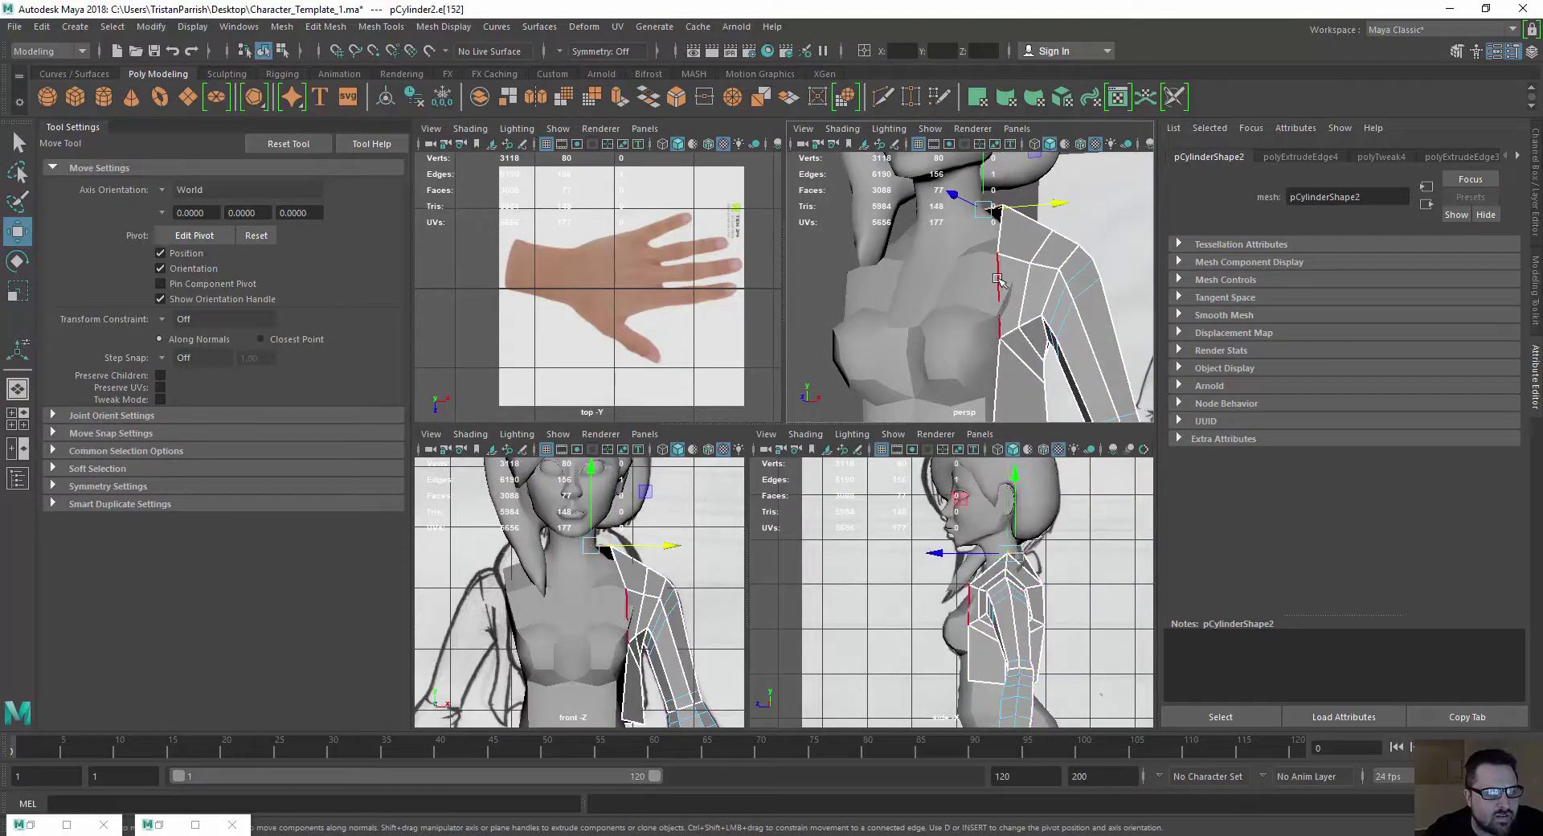
left_click(999, 292)
left_click_drag(1029, 211, 759, 226, "alt")
left_click(982, 216, "shift")
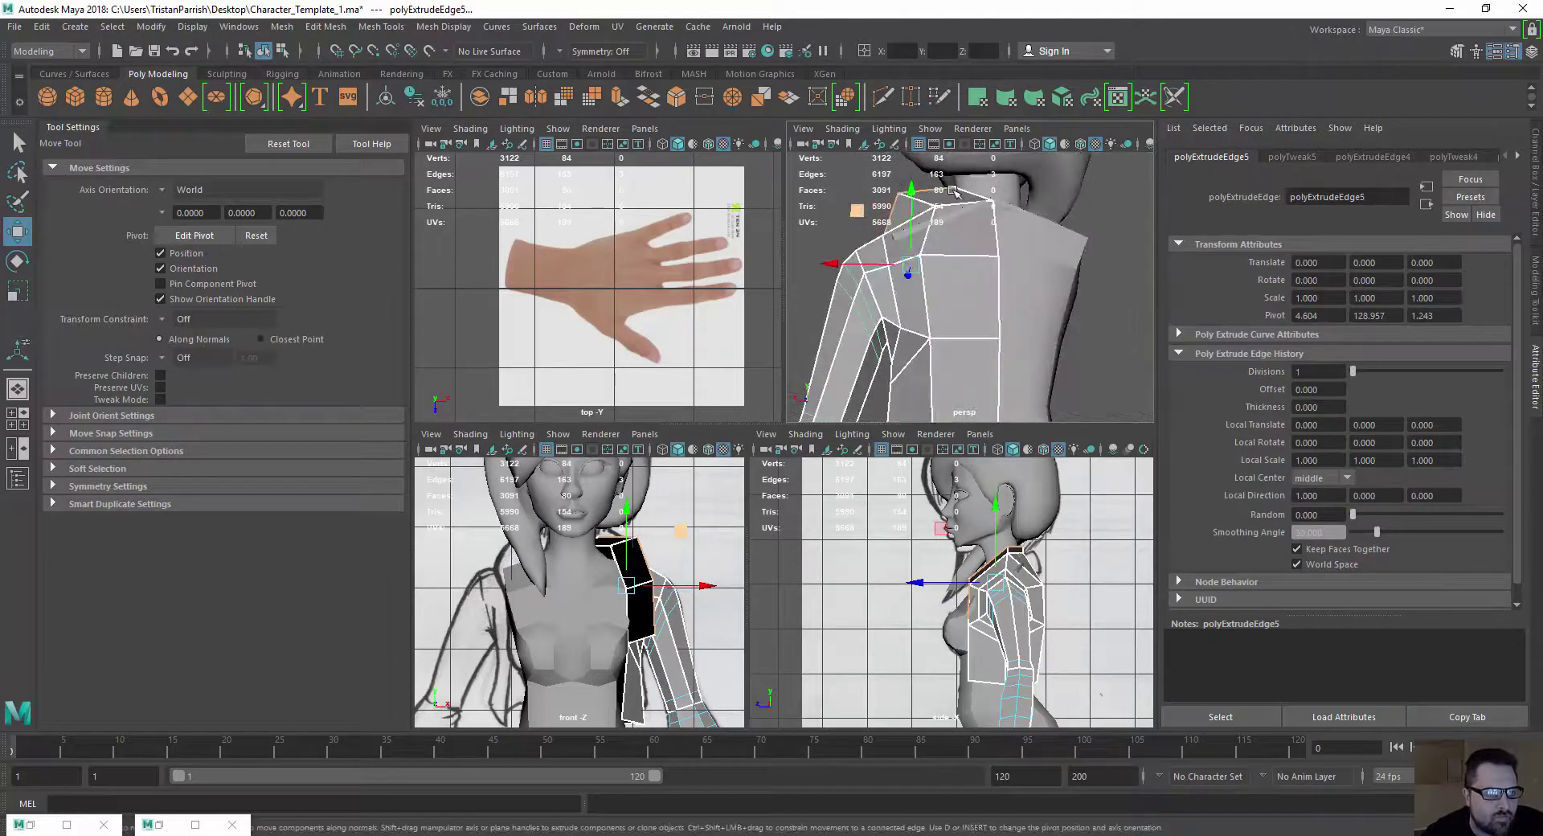
Set the X position of the new strip's rear vertex to 0, and move it backward and down to the upper back
right_click_drag(953, 190, 885, 191)
left_click(950, 190)
left_click_drag(948, 192, 914, 196, "alt")
middle_click_drag(915, 195, 903, 289, "alt")
left_click(901, 51)
type("0")
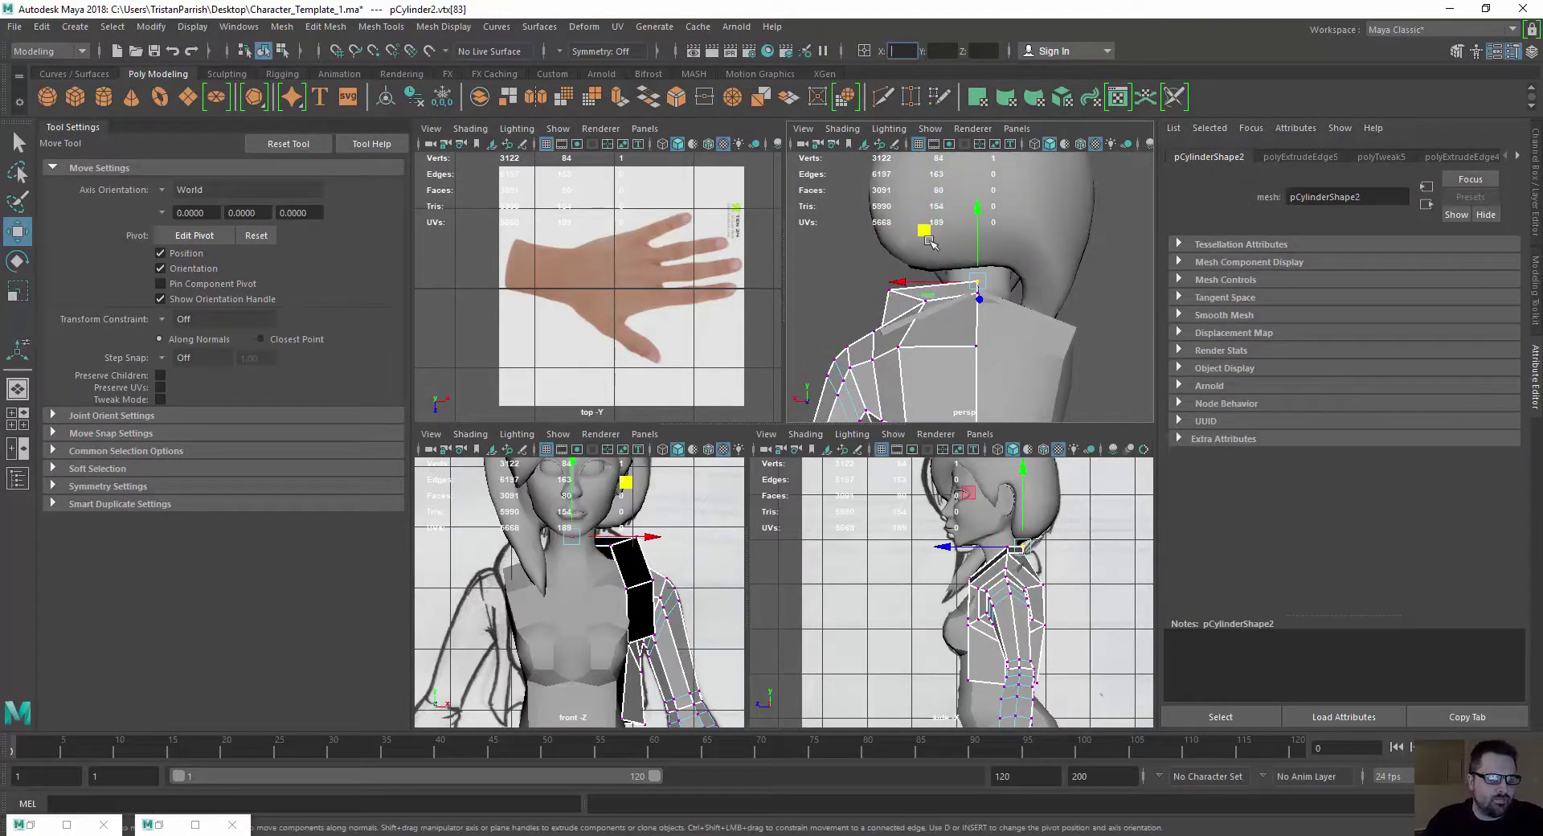
mouse_move(892, 286)
left_mouse_down("alt")
mouse_move(860, 288)
mouse_move(917, 281)
left_mouse_up("alt")
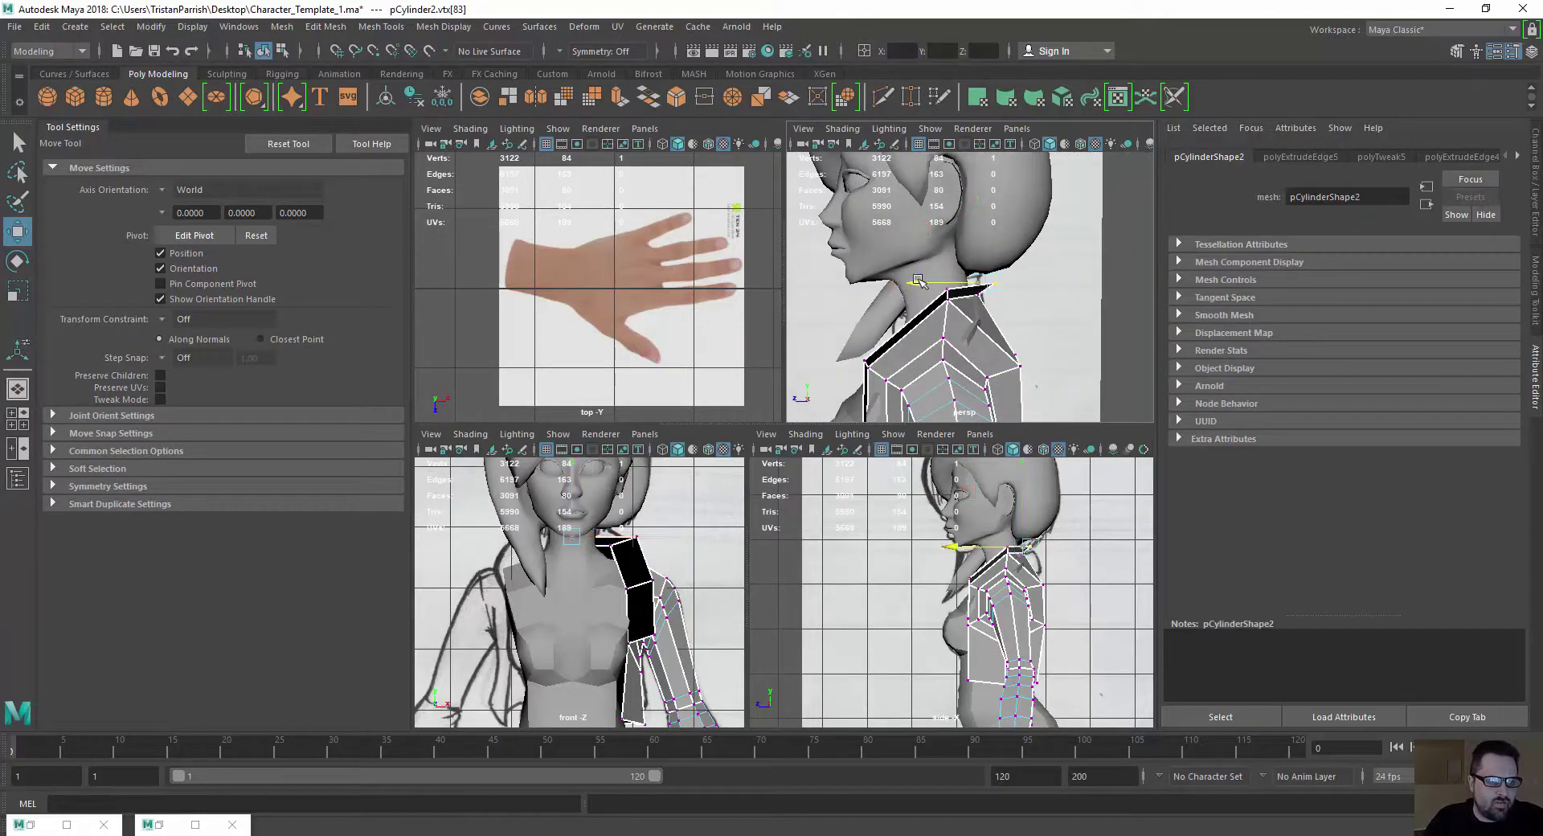
left_click_drag(1013, 207, 1015, 250)
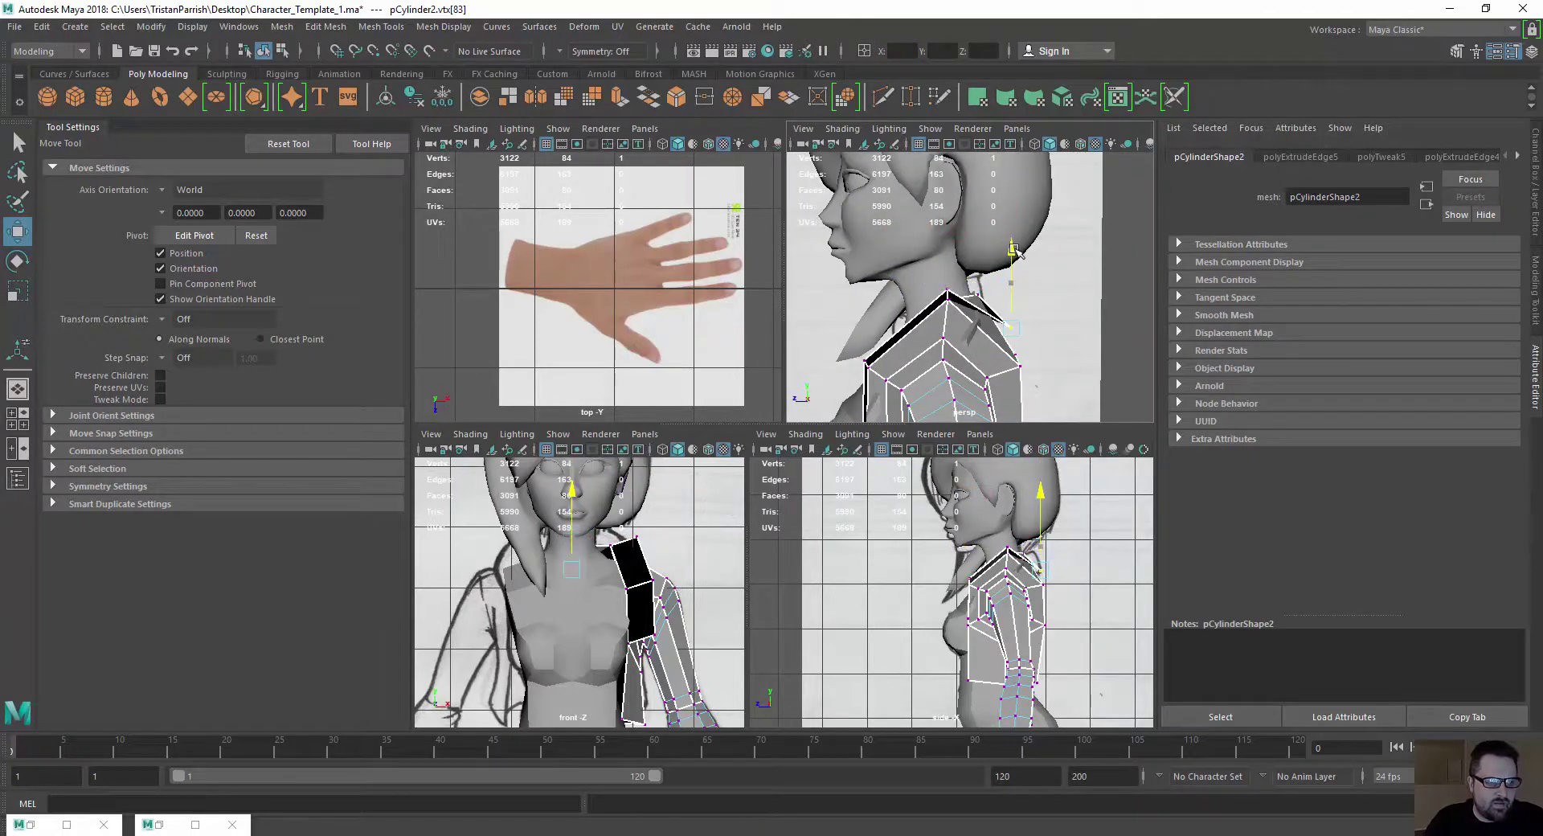
Lower the new strip's vertex at the top of the shoulder
left_click(944, 291)
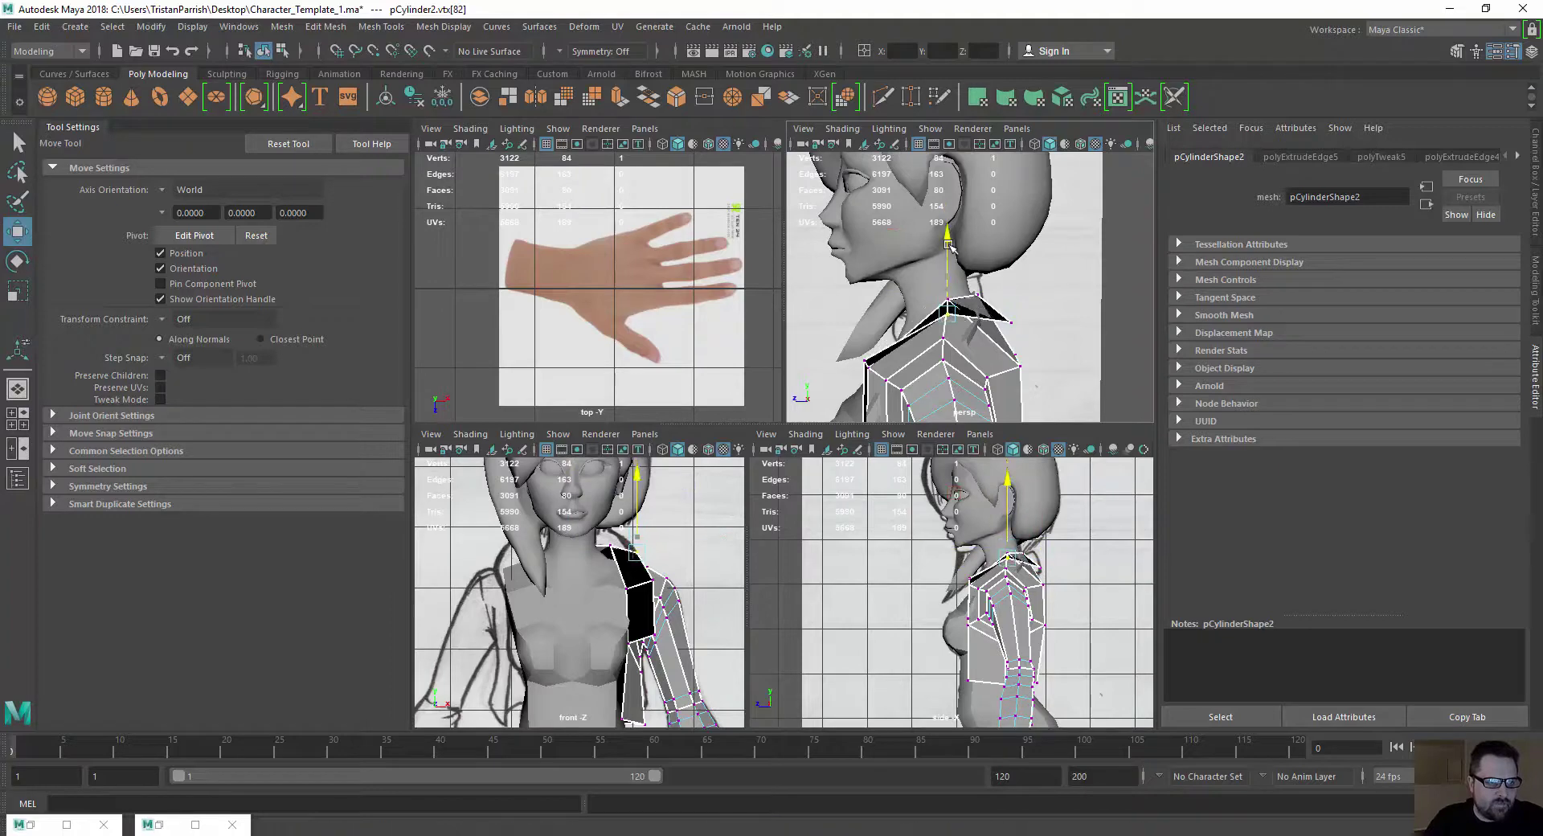
left_click_drag(948, 248, 1036, 321)
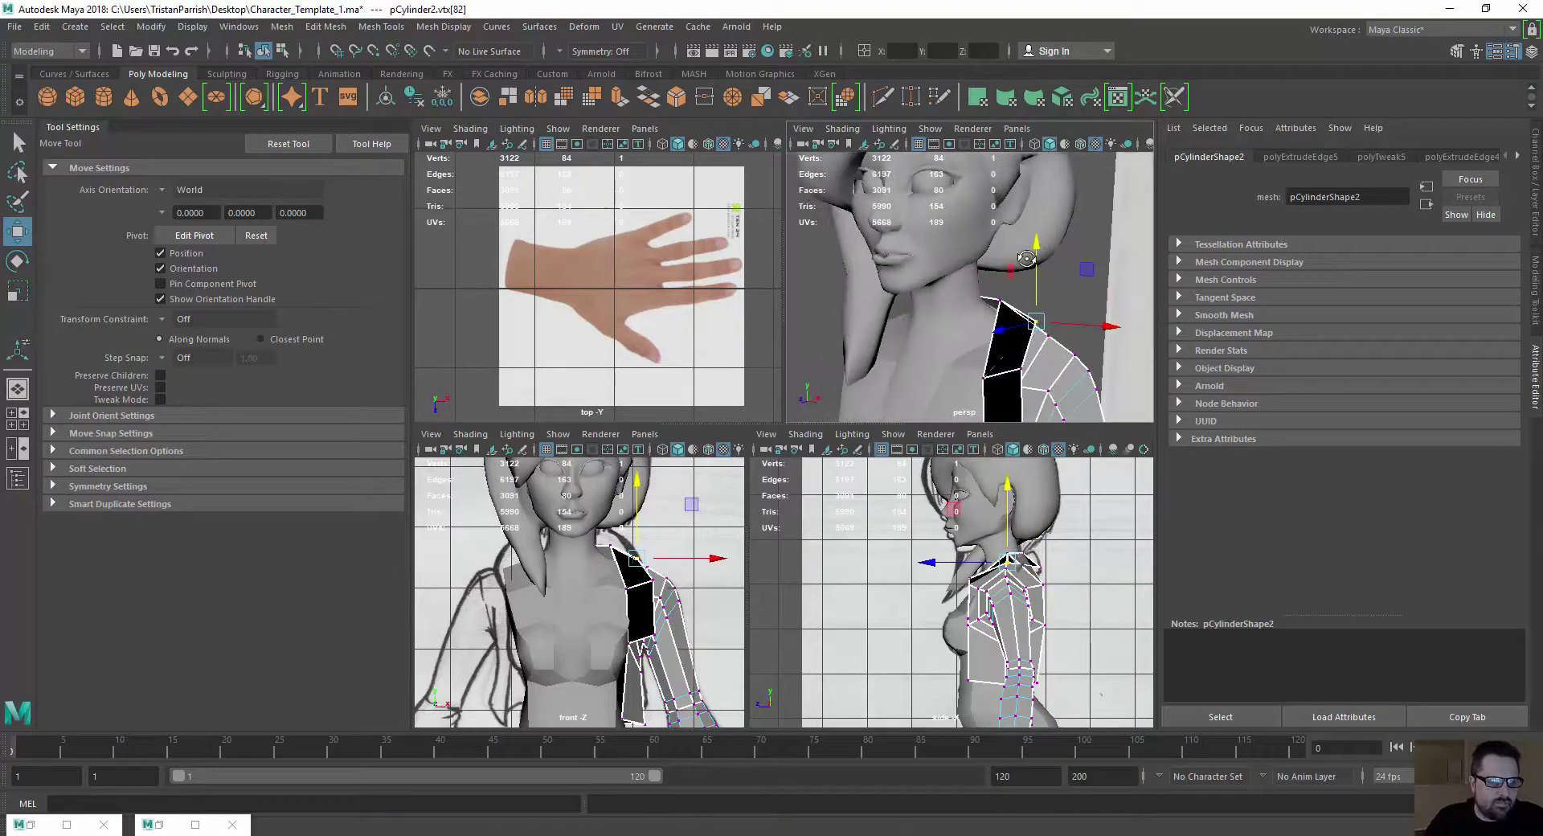
middle_click_drag(1035, 329, 978, 213, "alt")
left_click_drag(978, 212, 986, 241, "alt")
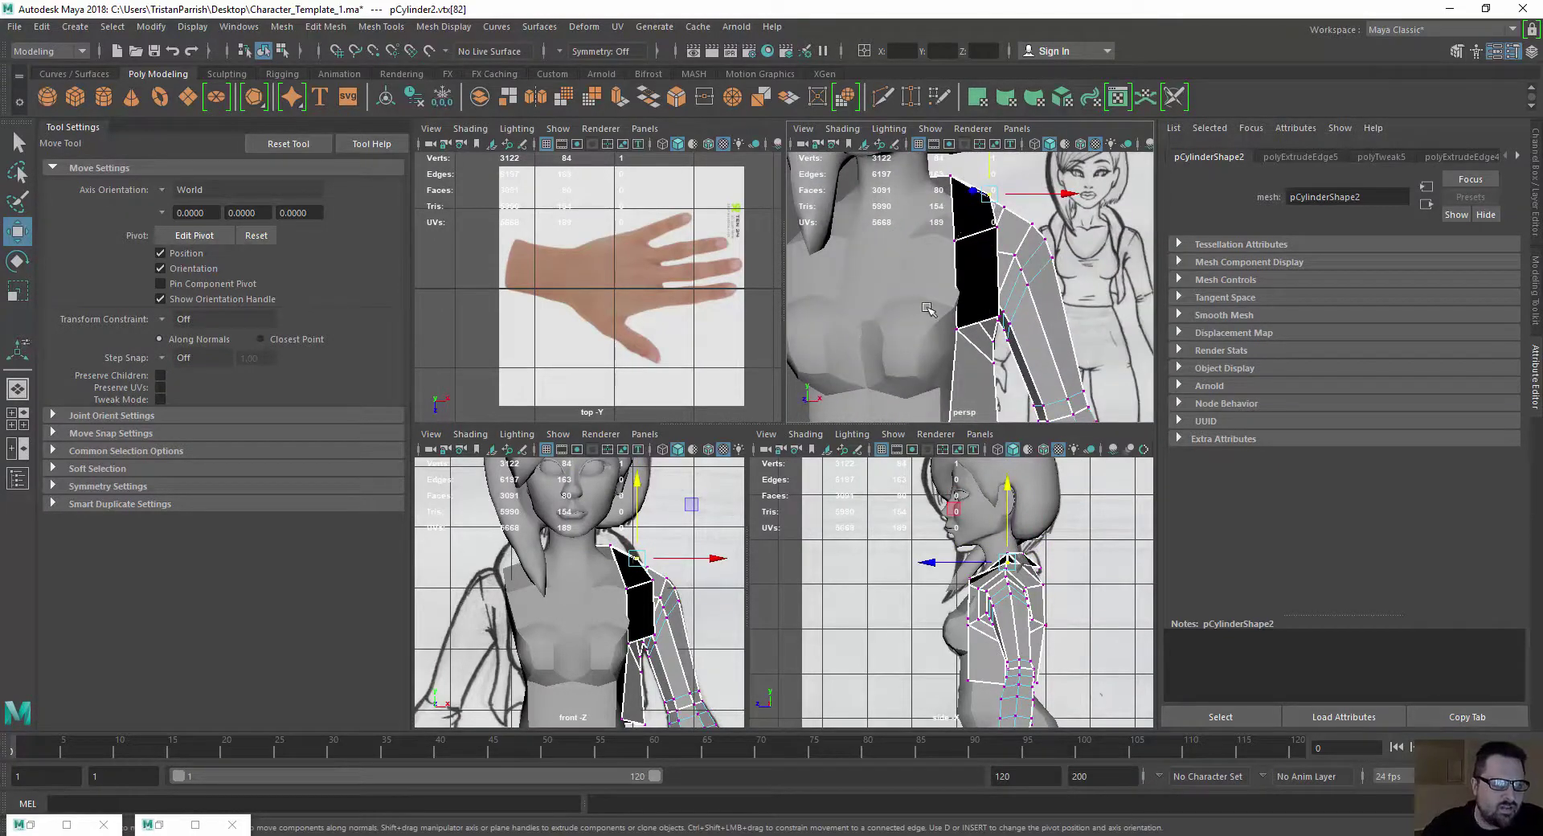
Raise the strip's lowest front vertex and adjust the front vertex above it to follow the shoulder
left_click(996, 318)
mouse_move(999, 319)
left_mouse_down("alt")
mouse_move(969, 315)
mouse_move(1017, 308)
left_mouse_up("alt")
left_click_drag(957, 232, 961, 196)
scroll(599, 544, "down", 5)
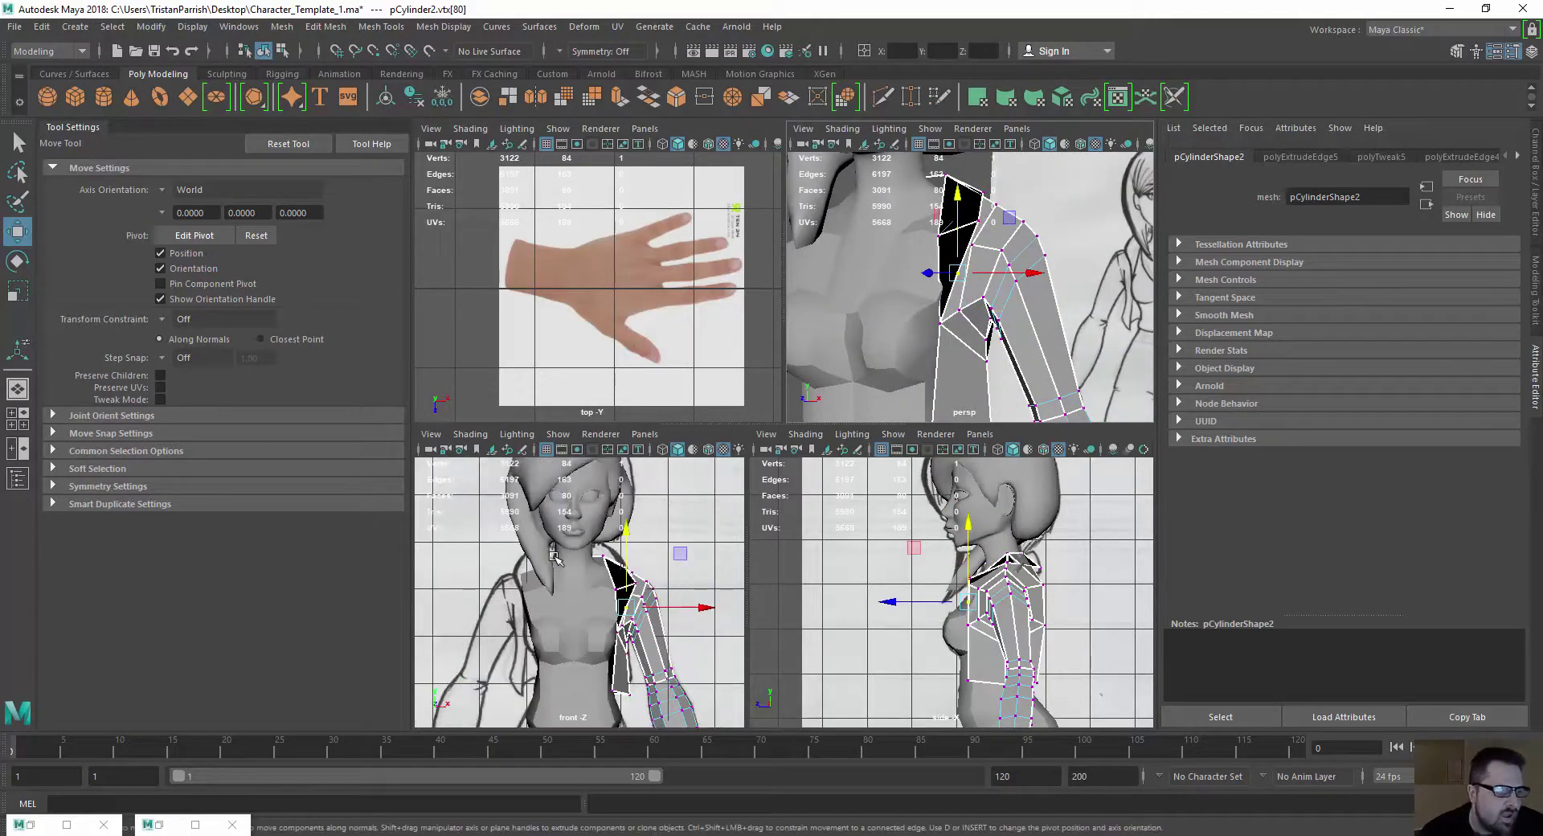
left_click_drag(1141, 387, 866, 230, "alt")
left_click(852, 217)
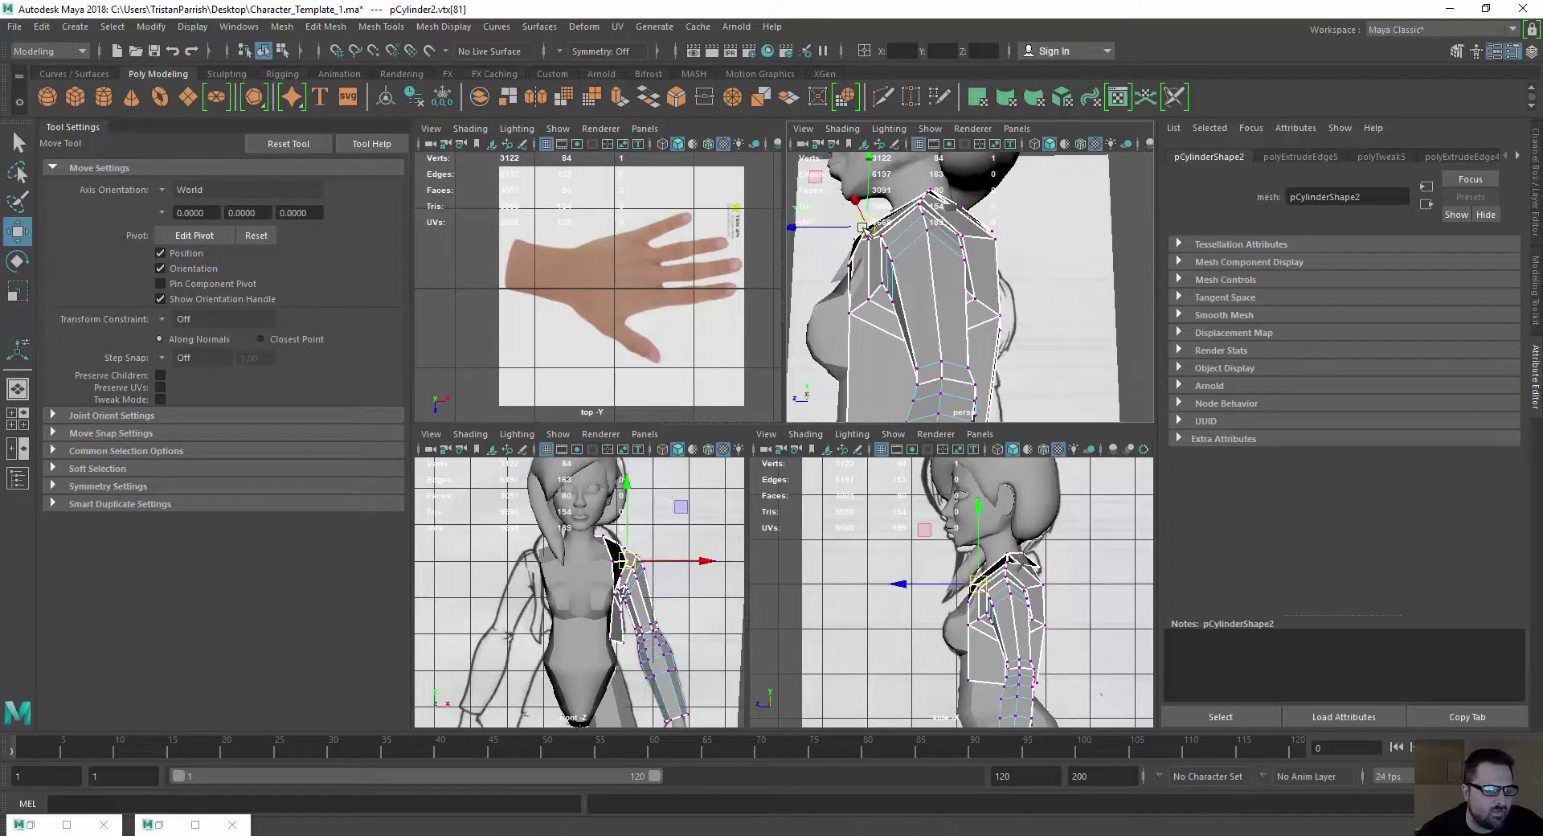
scroll(582, 591, "down", 2)
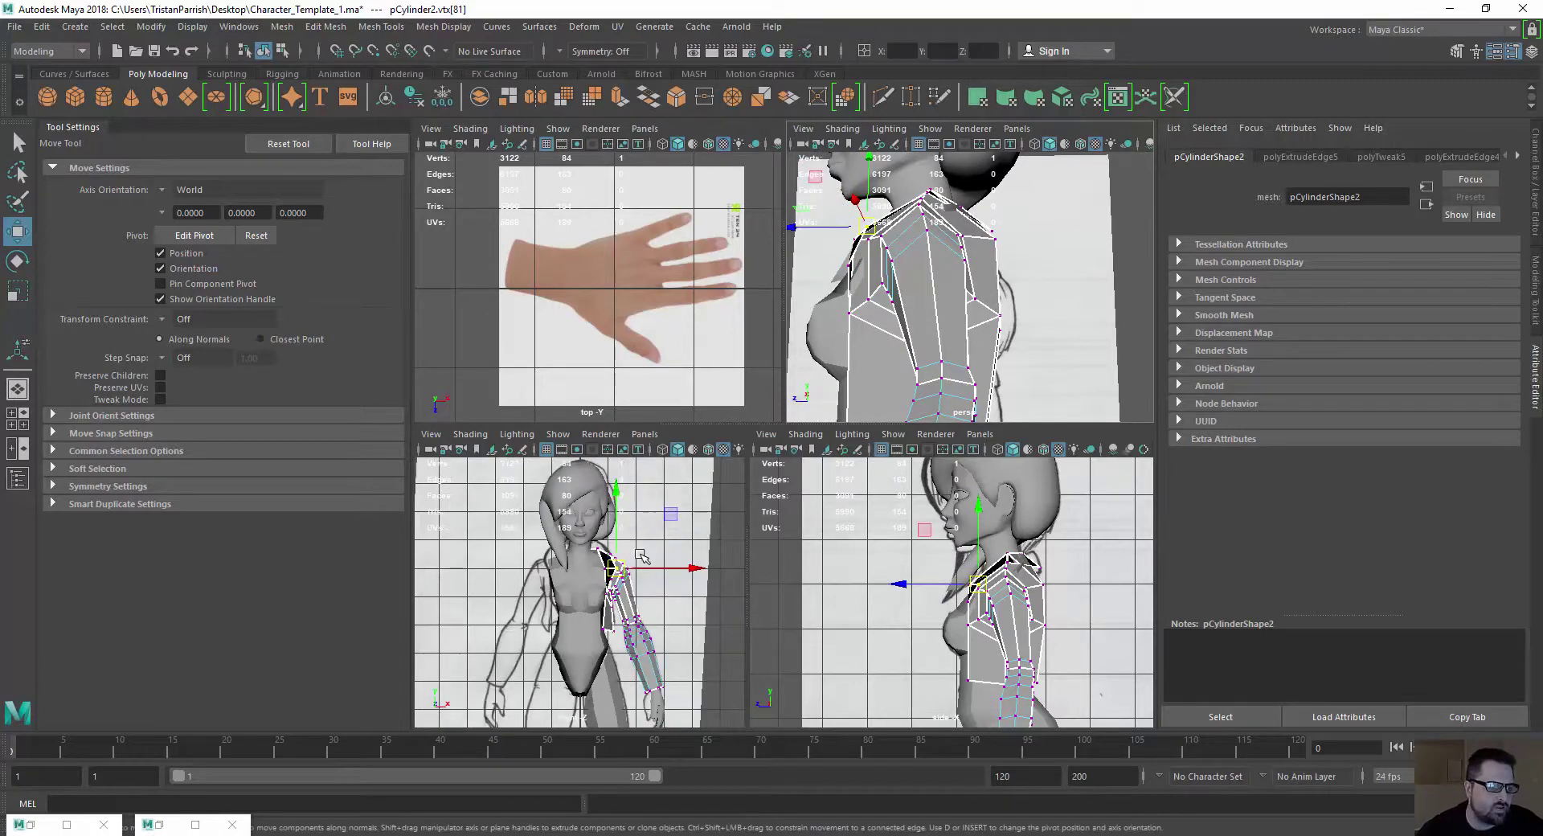
Move the strip's outer vertex on top of the shoulder slightly outward
middle_click_drag(932, 281, 948, 372, "alt")
left_click_drag(949, 372, 1055, 374, "alt")
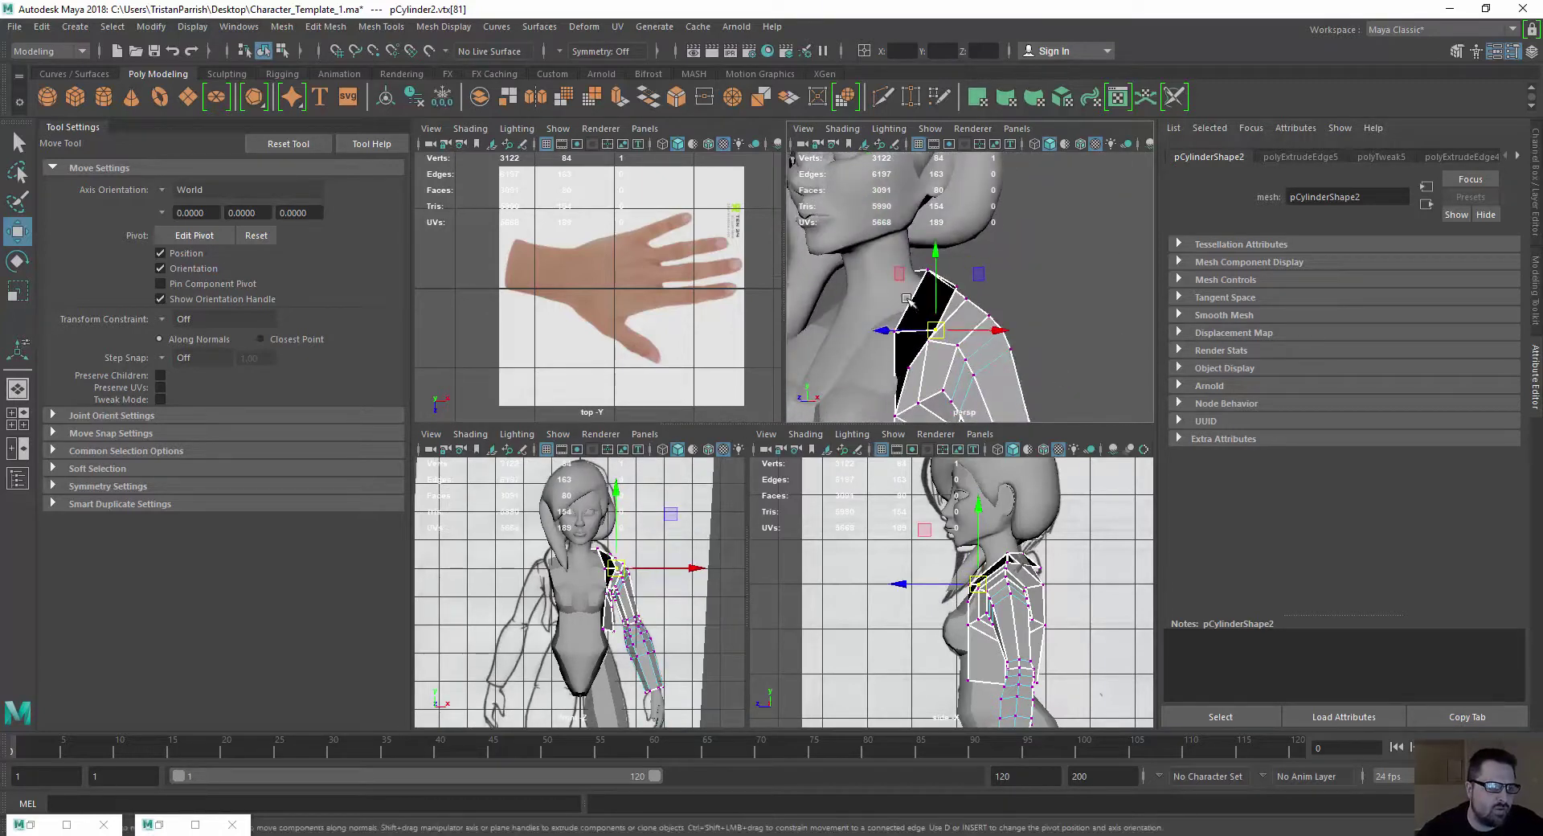
middle_click_drag(913, 300, 915, 335, "alt")
left_click_drag(915, 335, 861, 322, "alt")
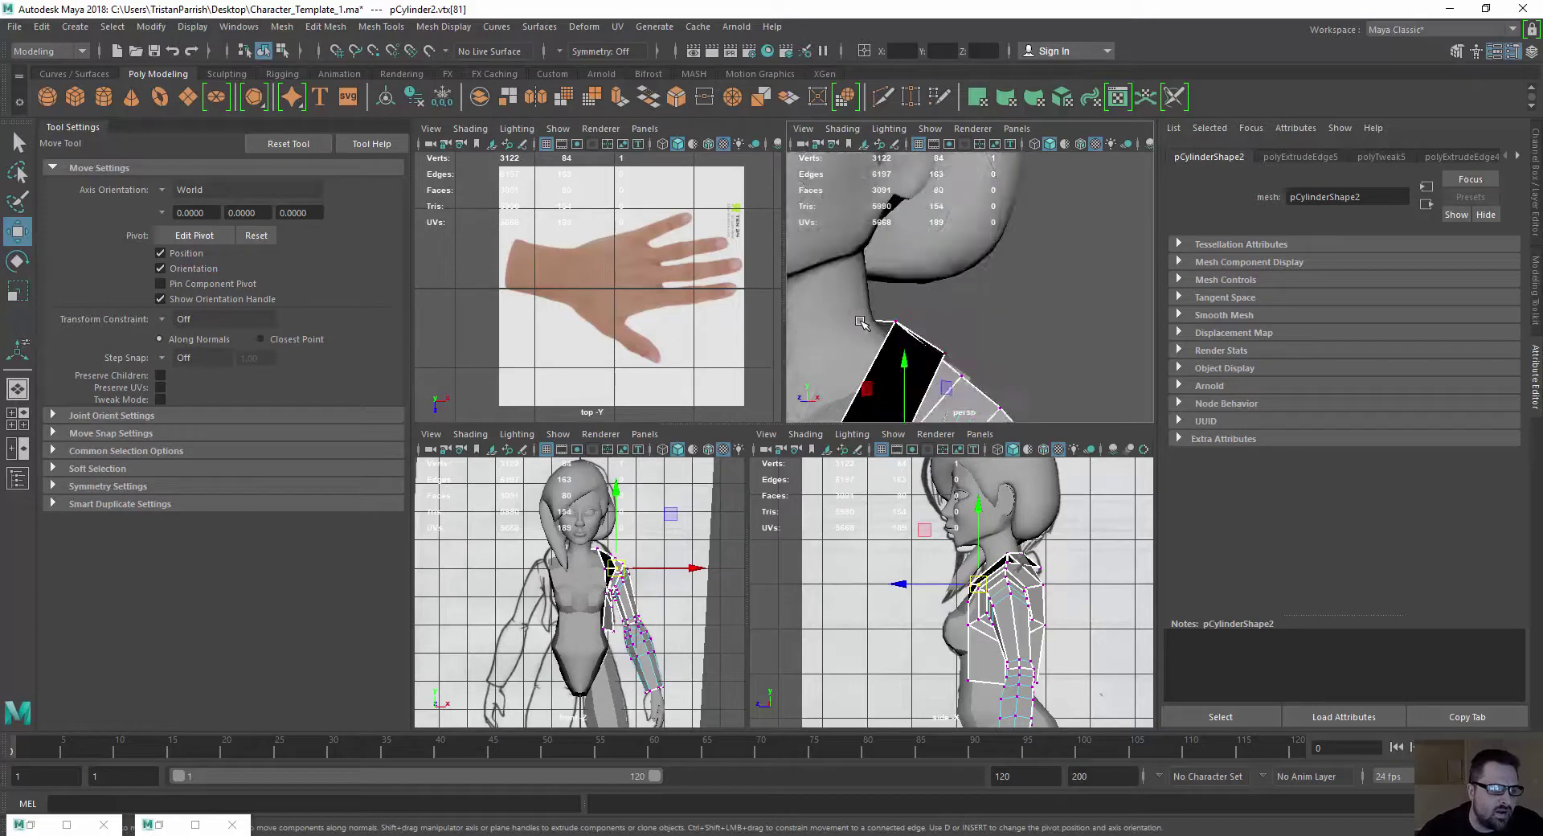
left_click(937, 348)
left_click_drag(987, 357, 1004, 361)
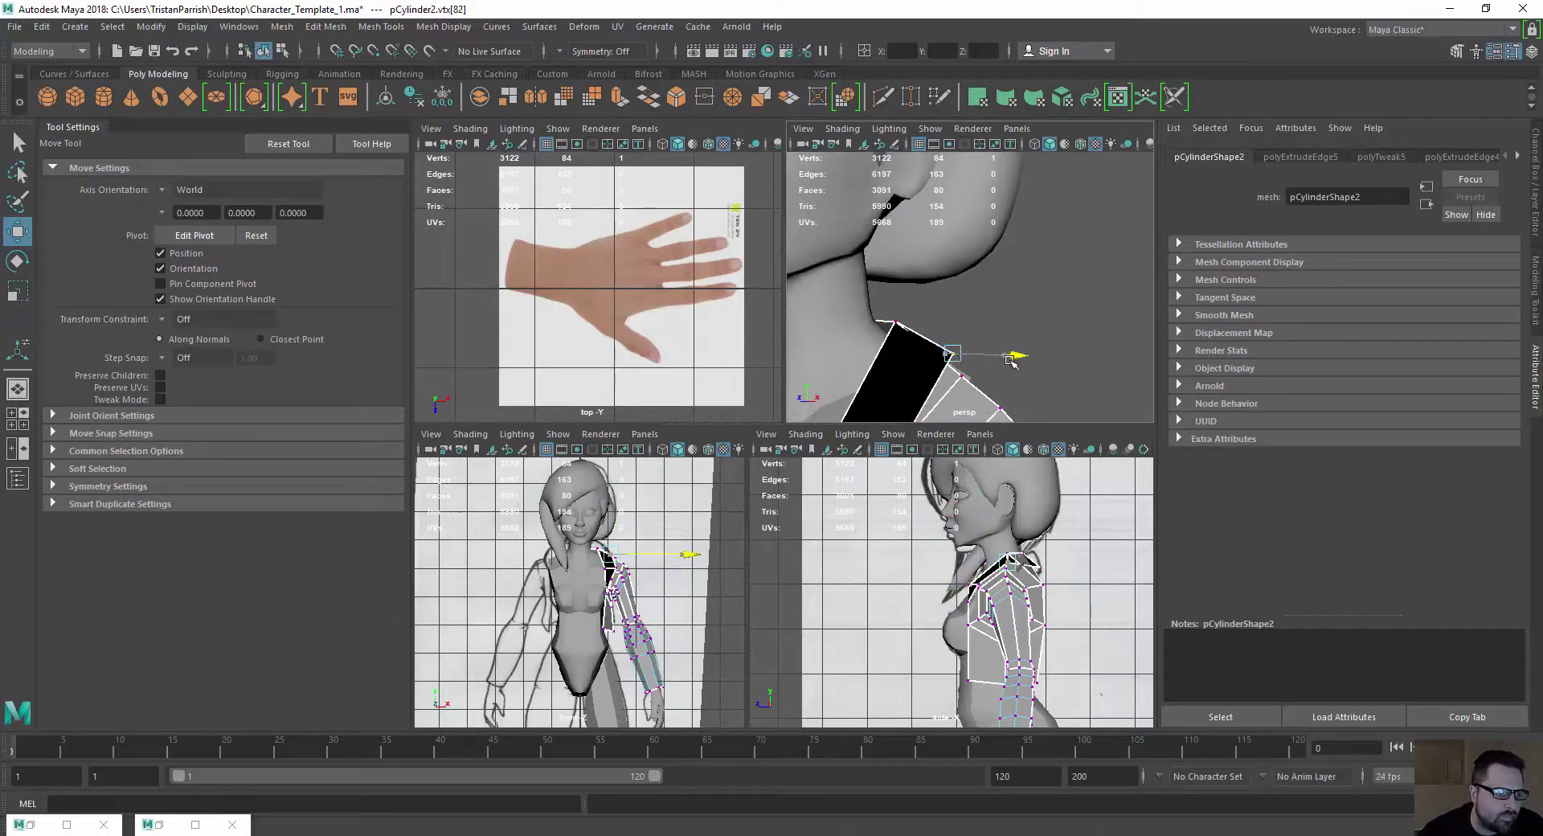
Move the inner shoulder vertex beside the neck slightly inward in the front view
scroll(649, 535, "up", 5)
key("space")
middle_click_drag(853, 280, 828, 435, "alt")
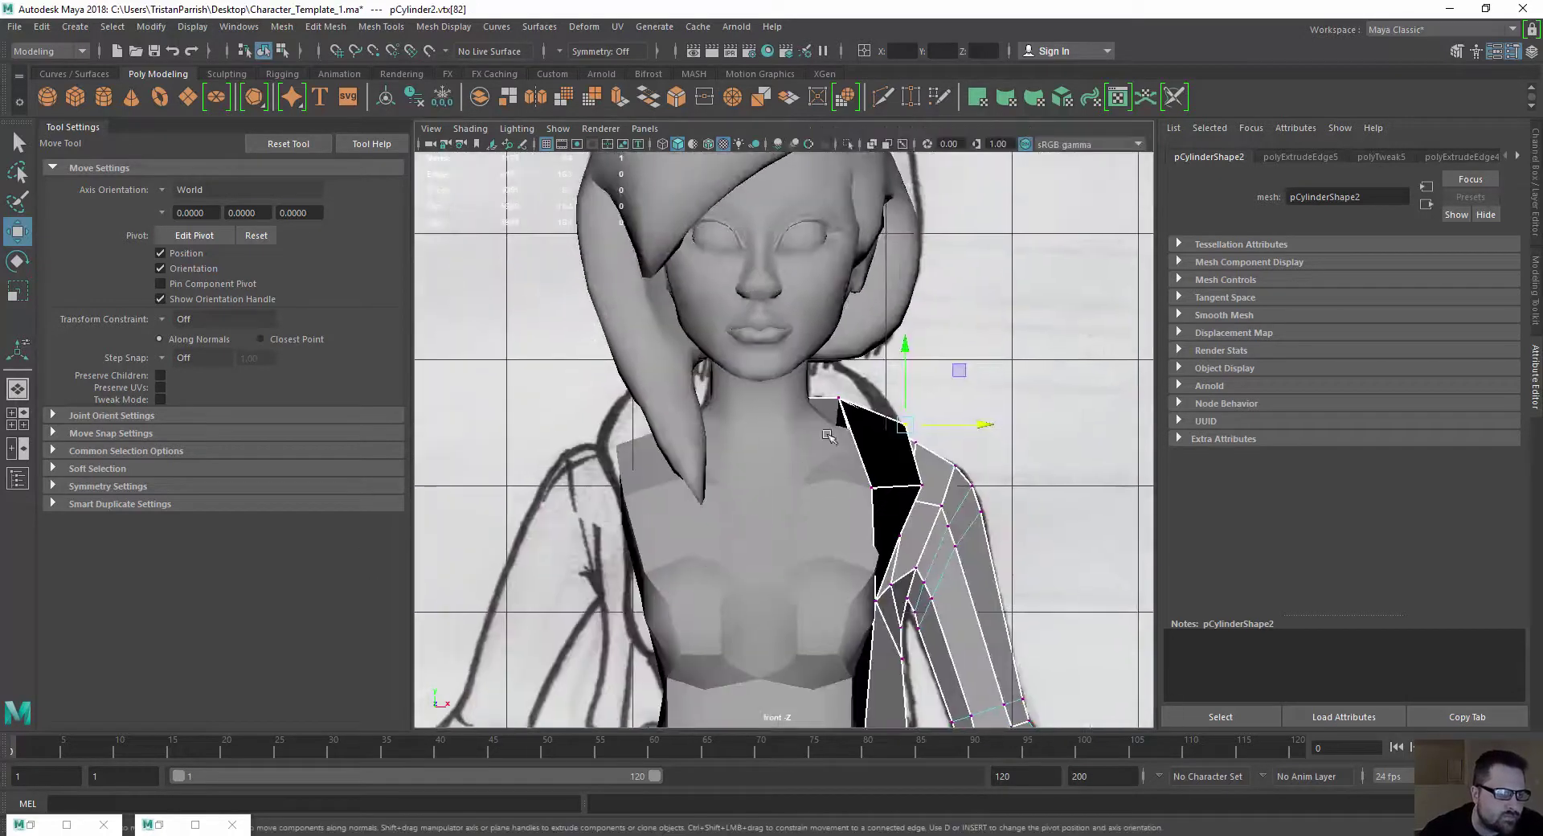
left_click_drag(905, 400, 899, 404)
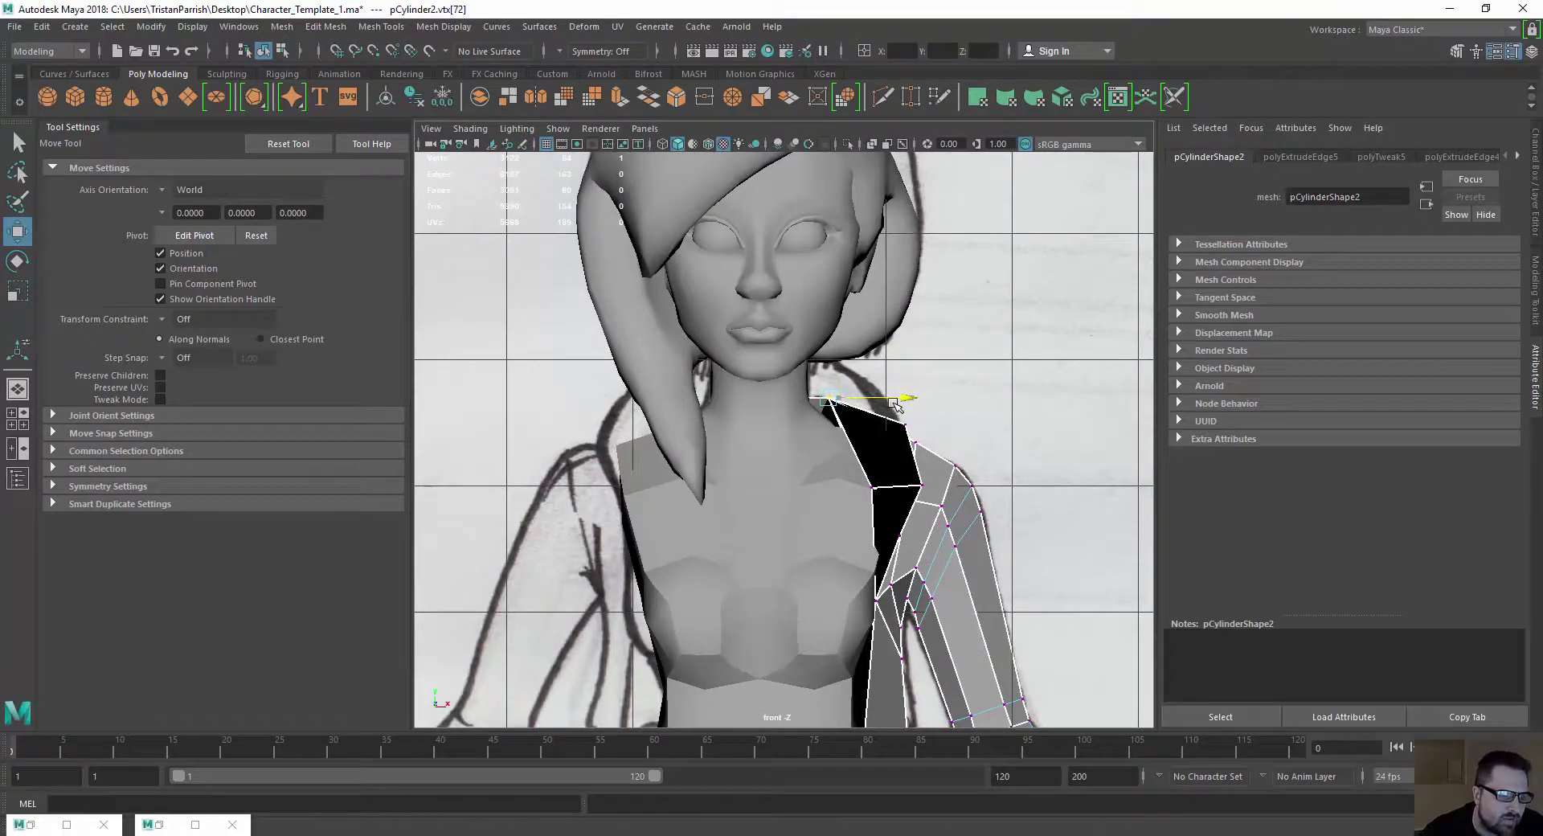
scroll(820, 479, "down", 3)
key("space")
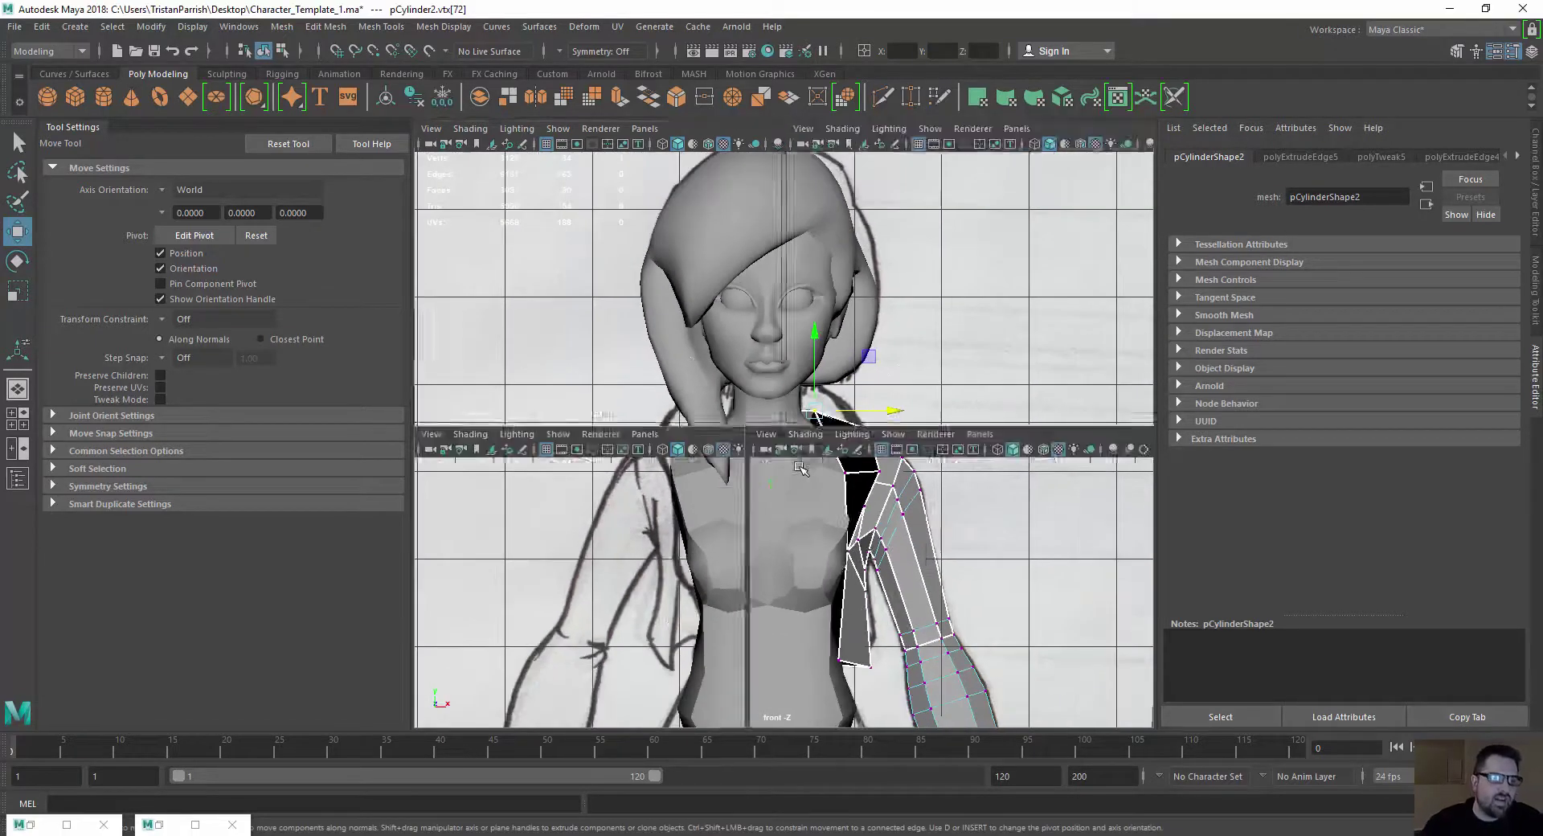
Reverse the normals of the three black faces of the new shoulder strip
left_click_drag(1055, 283, 972, 298, "alt")
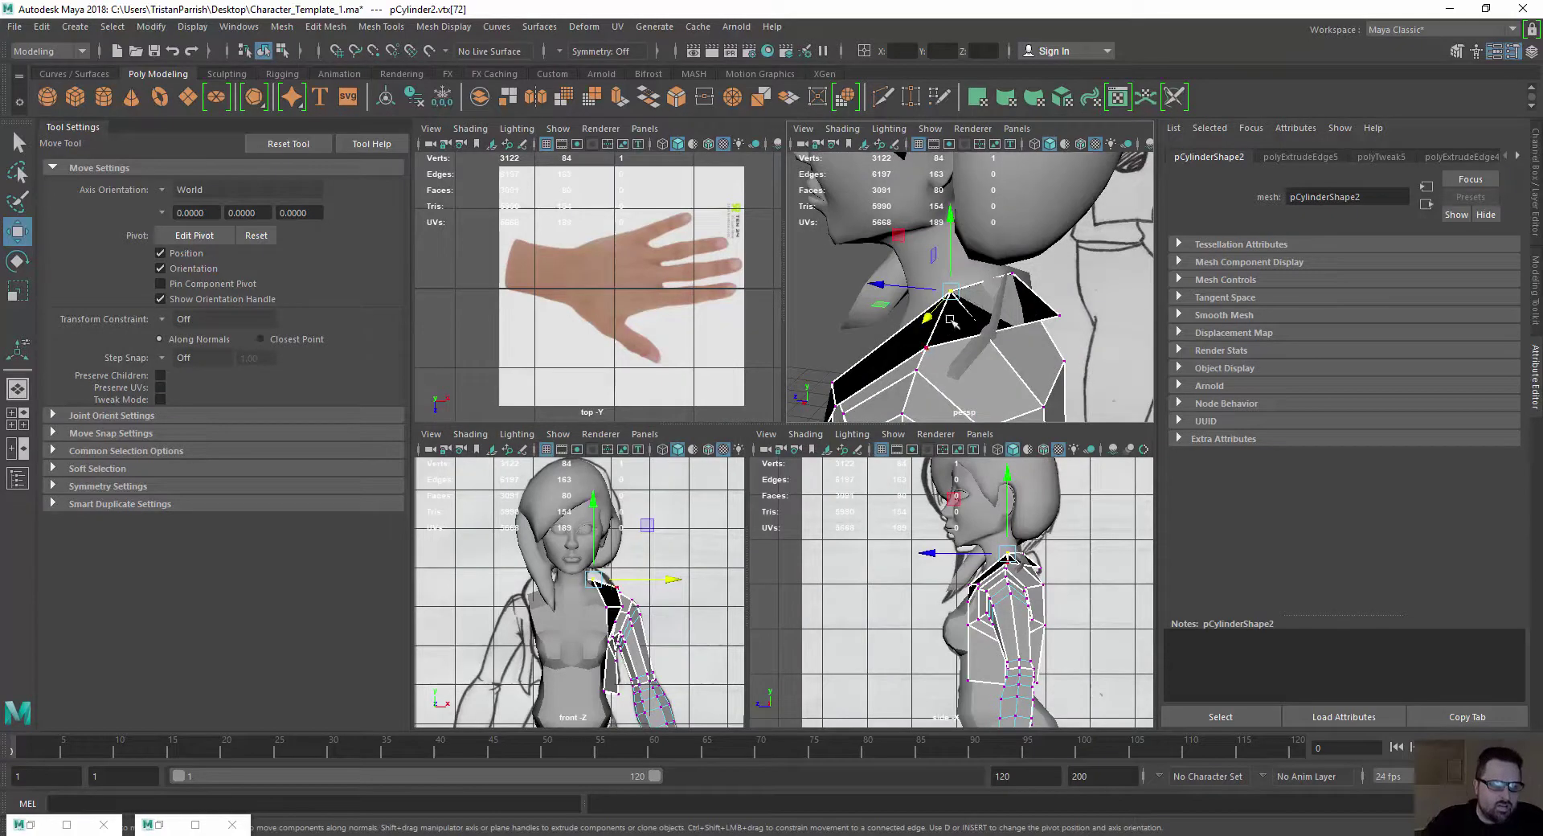
right_click_drag(950, 320, 952, 358)
left_click(974, 317)
scroll(844, 346, "down", 3)
middle_click_drag(862, 303, 894, 243, "alt")
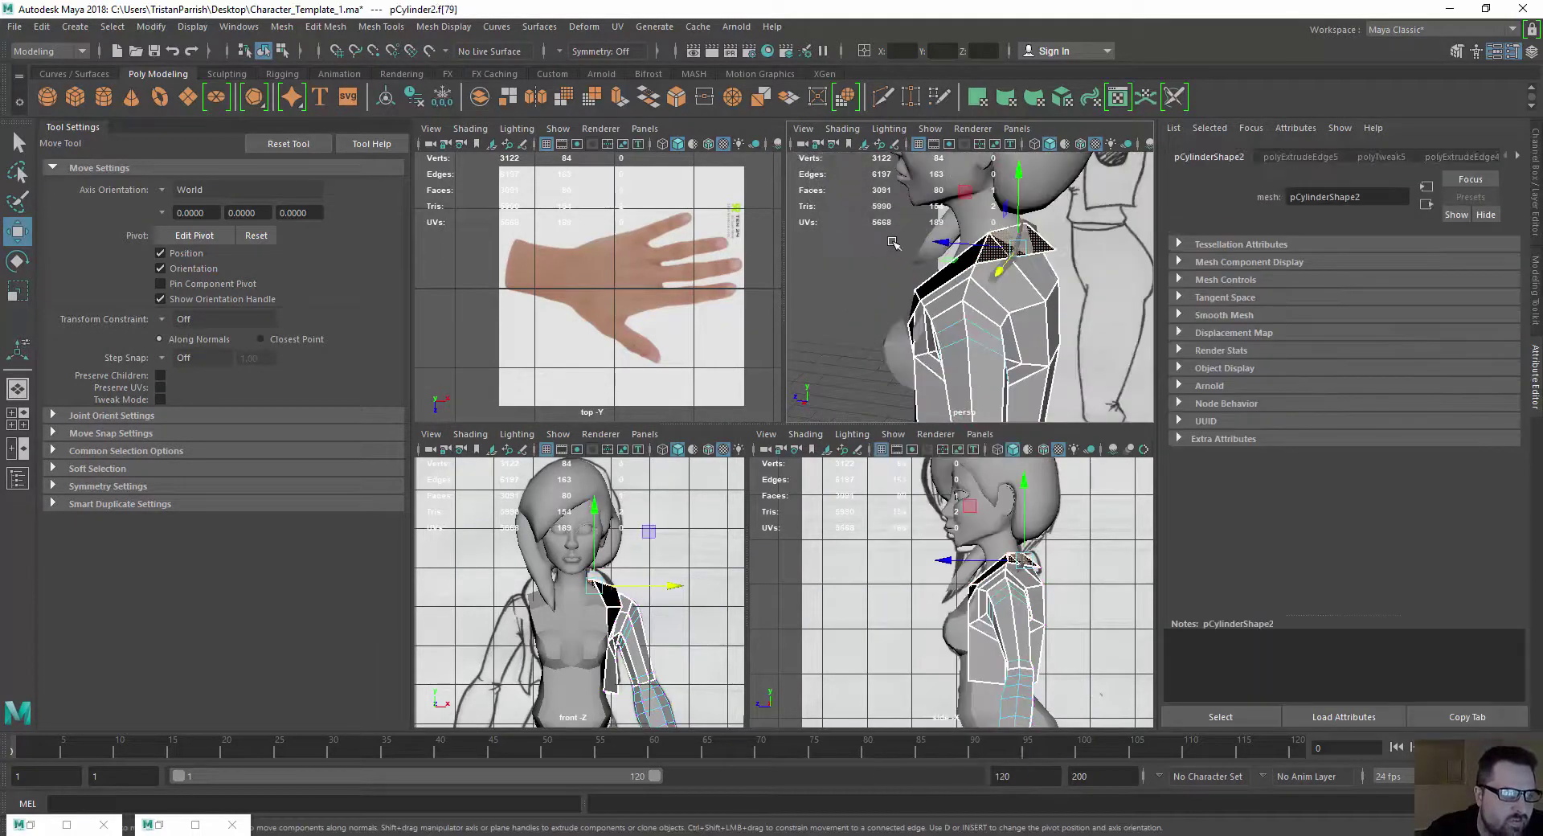
left_click_drag(894, 243, 908, 283, "alt")
left_click(930, 267, "shift")
left_click(901, 309, "shift")
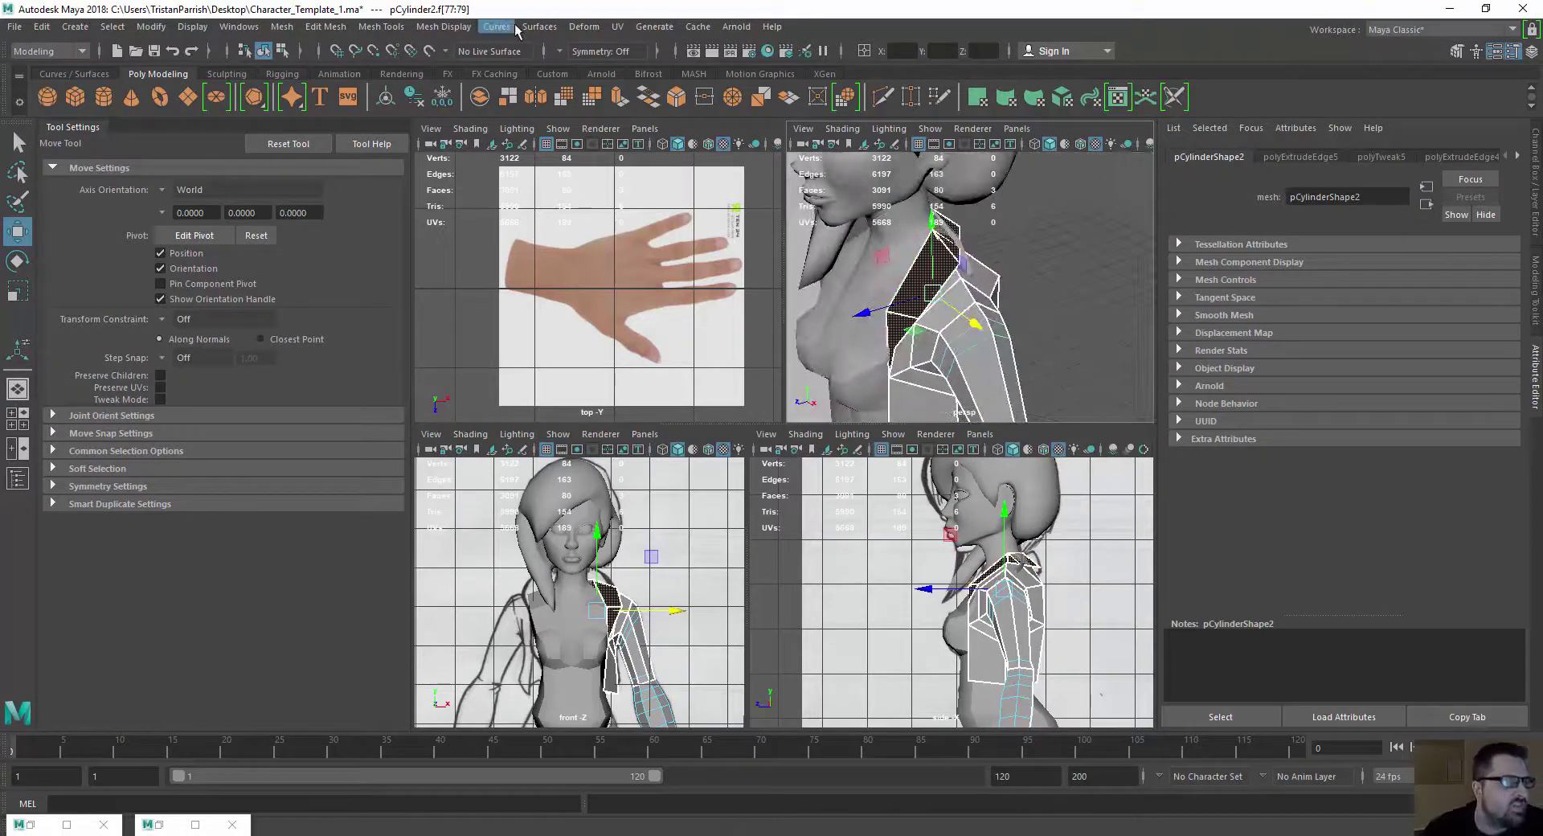
left_click(466, 27)
left_click(470, 105)
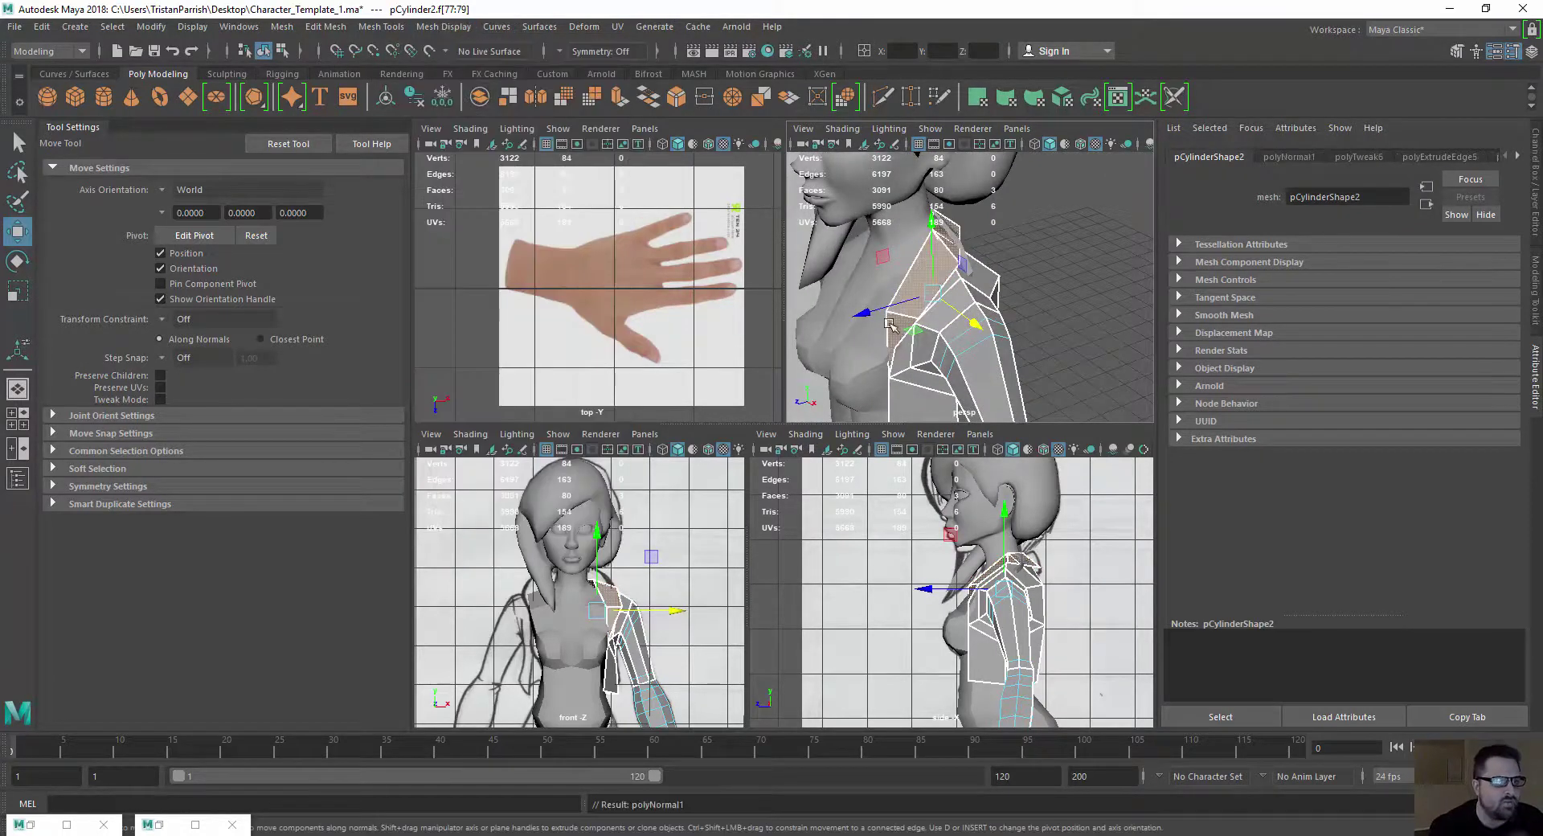
Extrude the three shoulder strip faces outward together to give the strip thickness
left_click_drag(997, 257, 1026, 247, "alt")
left_click(1026, 247)
scroll(908, 278, "up", 6)
left_click(908, 267)
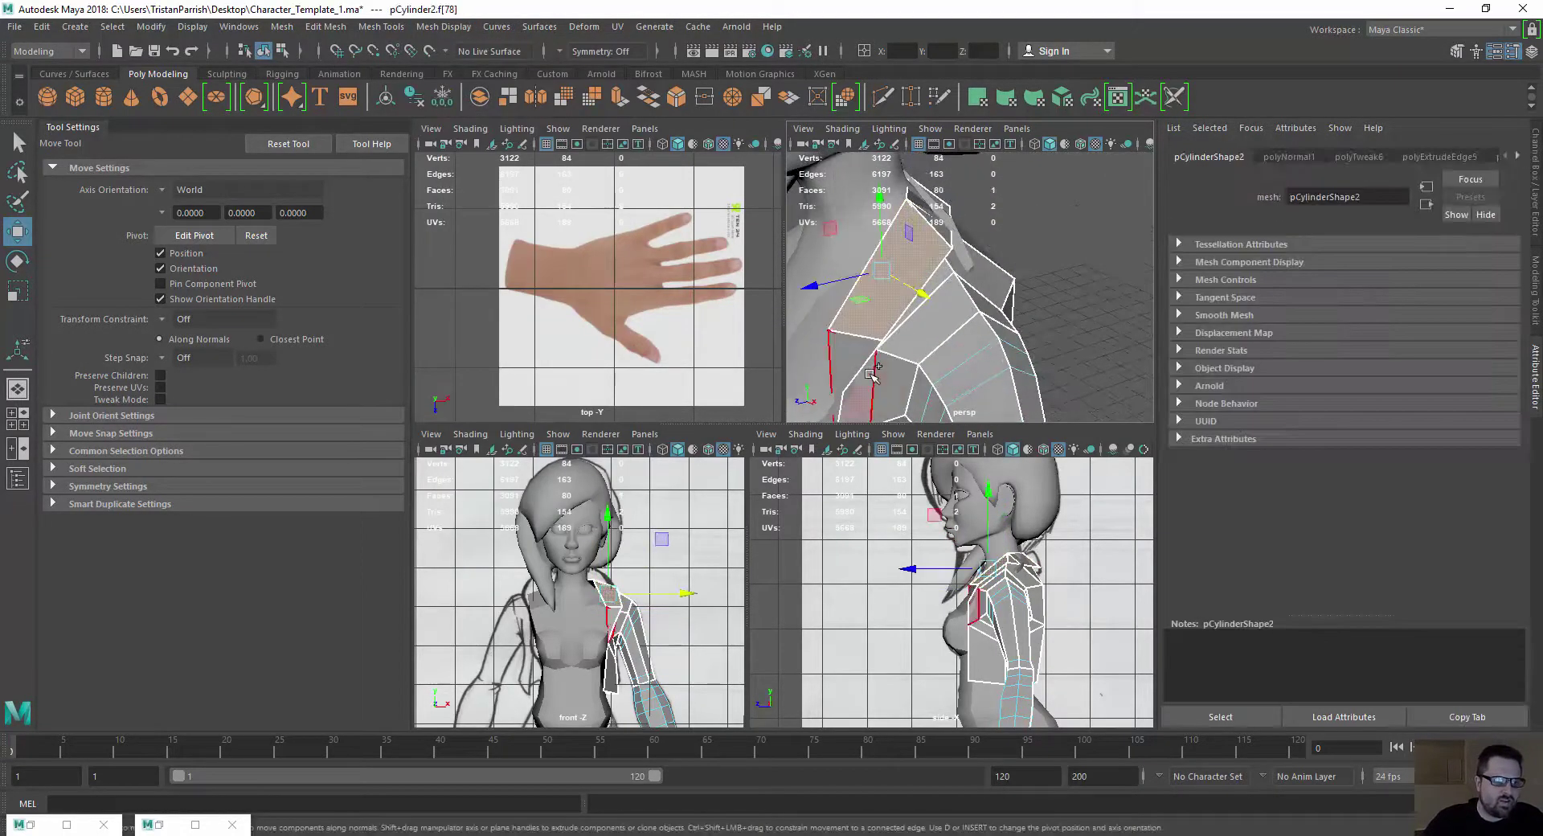
left_click(857, 361, "shift")
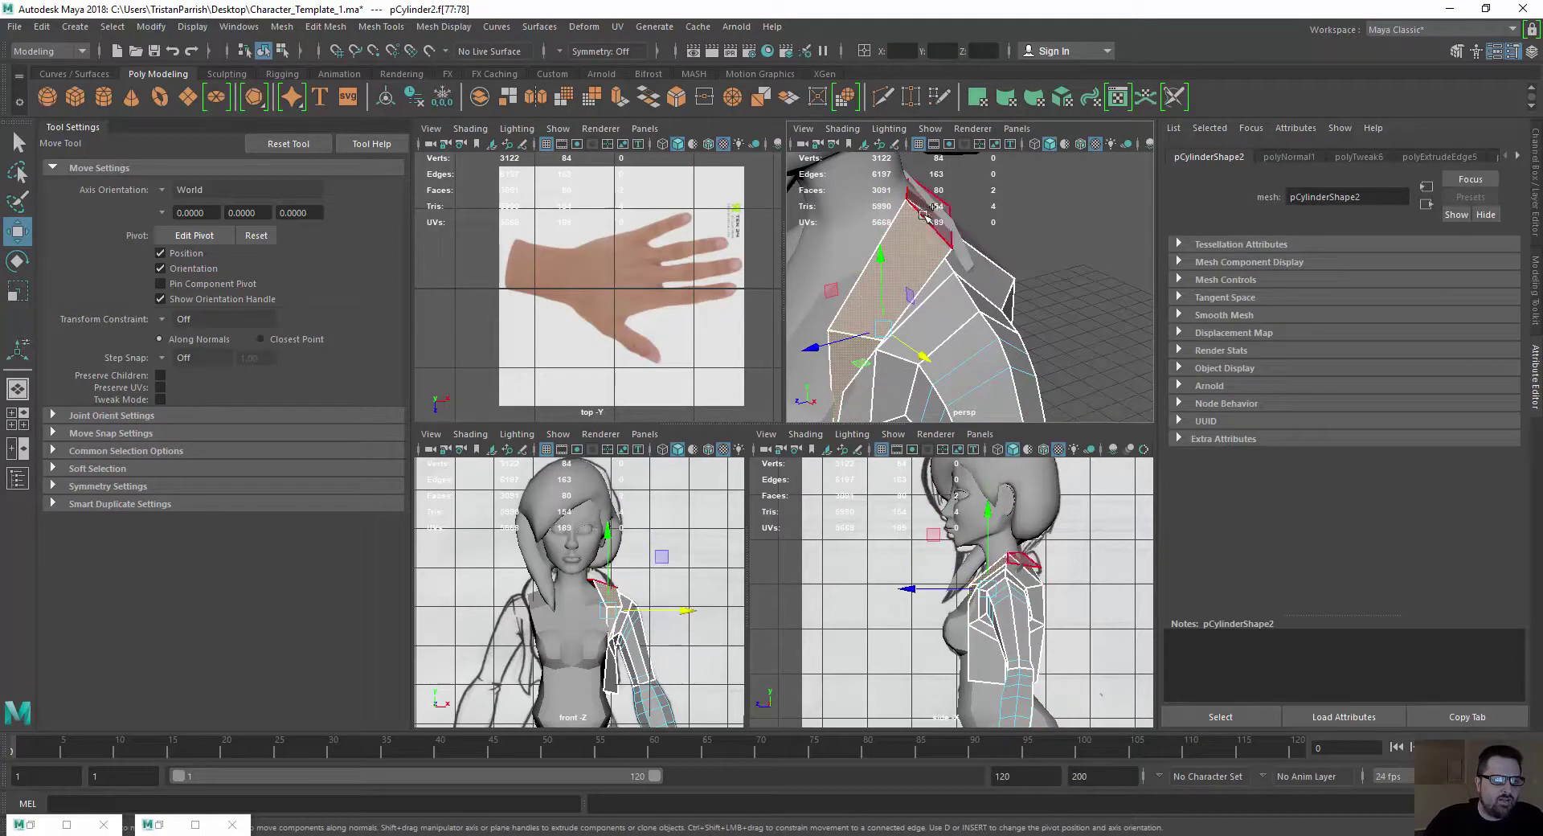
left_click_drag(932, 210, 837, 275, "alt")
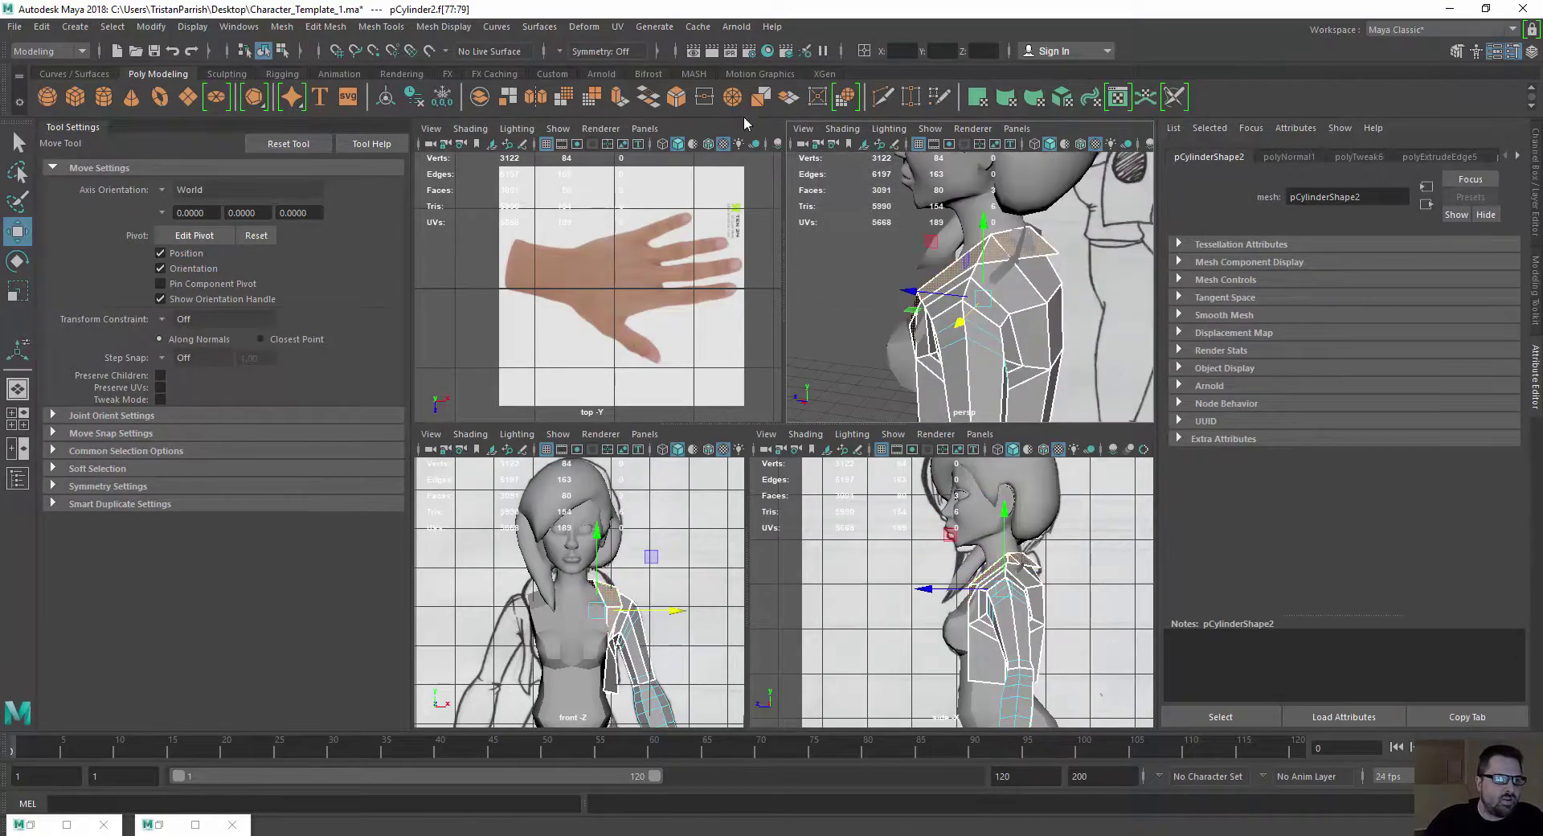
left_click(618, 98)
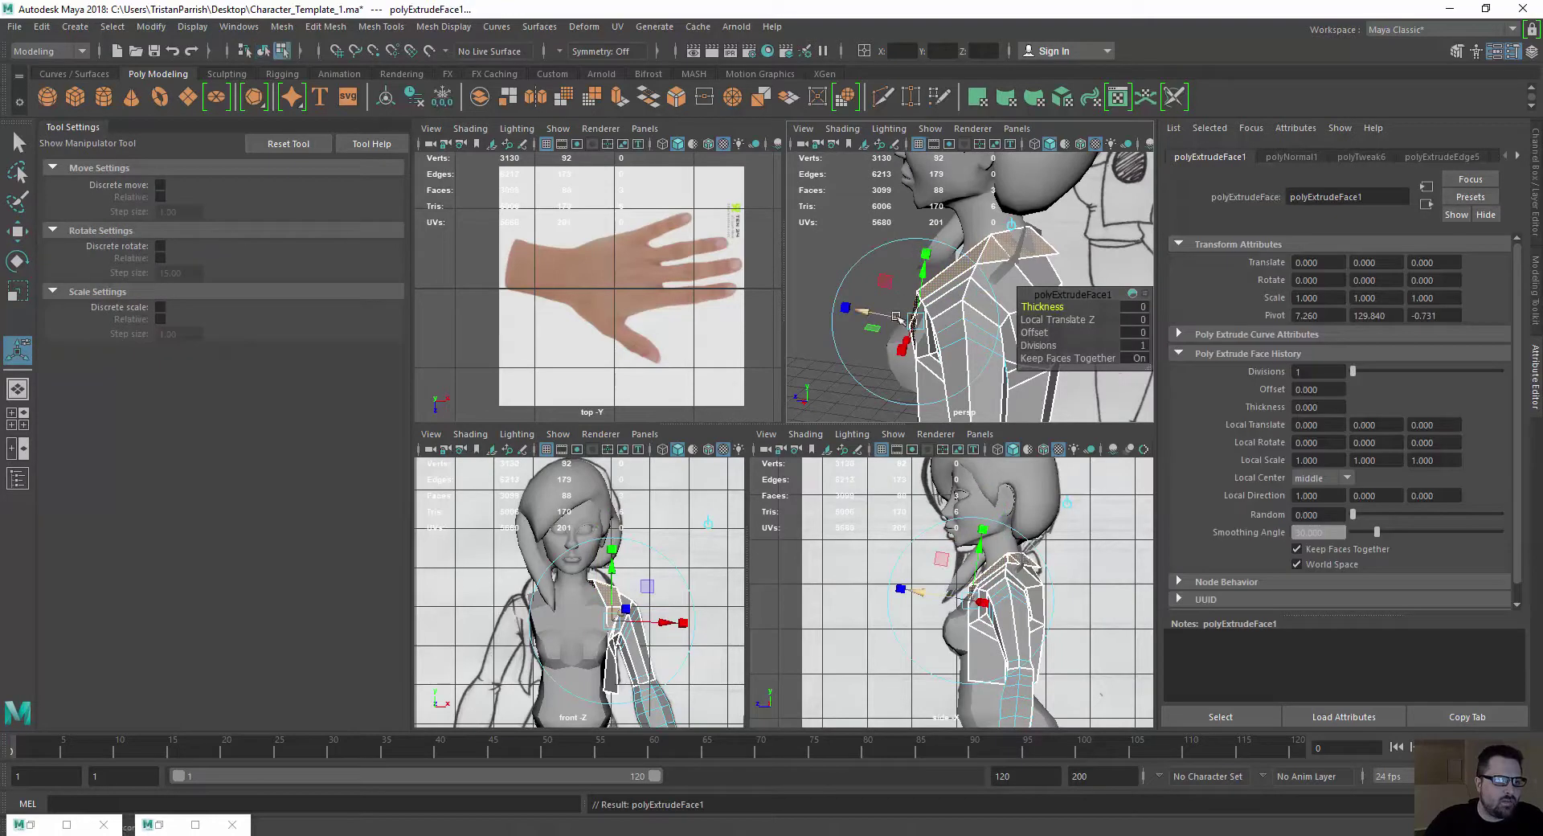
left_click_drag(863, 309, 843, 311)
Set the X position of the extruded strip's rear vertex to 0 to place it on the body's centre line
left_click_drag(1019, 216, 920, 178, "alt")
right_click_drag(919, 178, 958, 221, "alt")
middle_click_drag(958, 221, 892, 211, "alt")
right_click_drag(994, 231, 933, 231)
left_click(1001, 257)
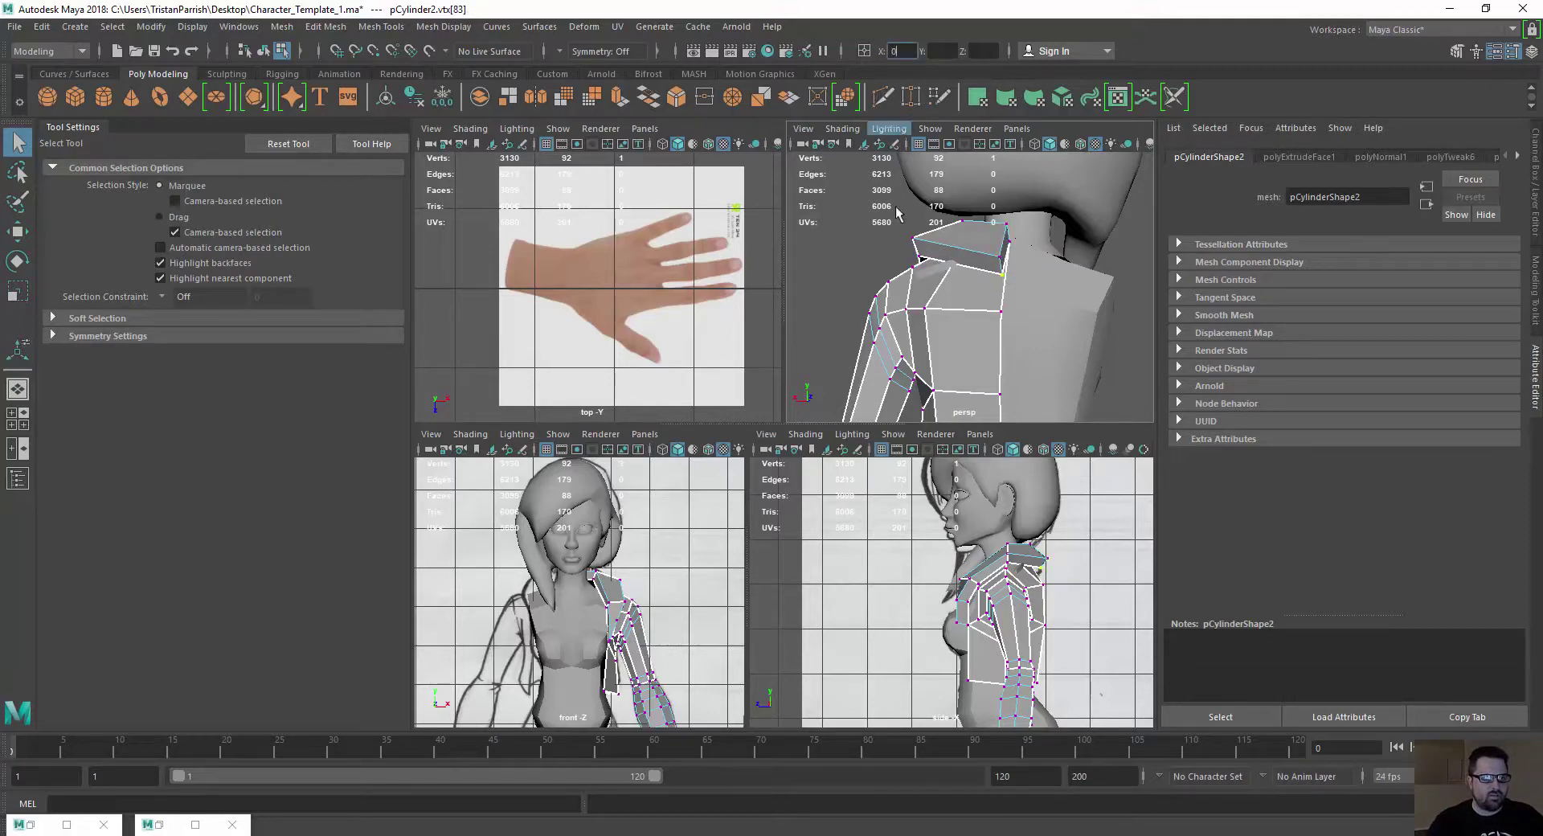
right_click_drag(885, 279, 893, 299, "alt")
Move the extruded strip's outer vertices at the shoulder top and upper chest inward toward the neck
left_click_drag(907, 316, 977, 291, "alt")
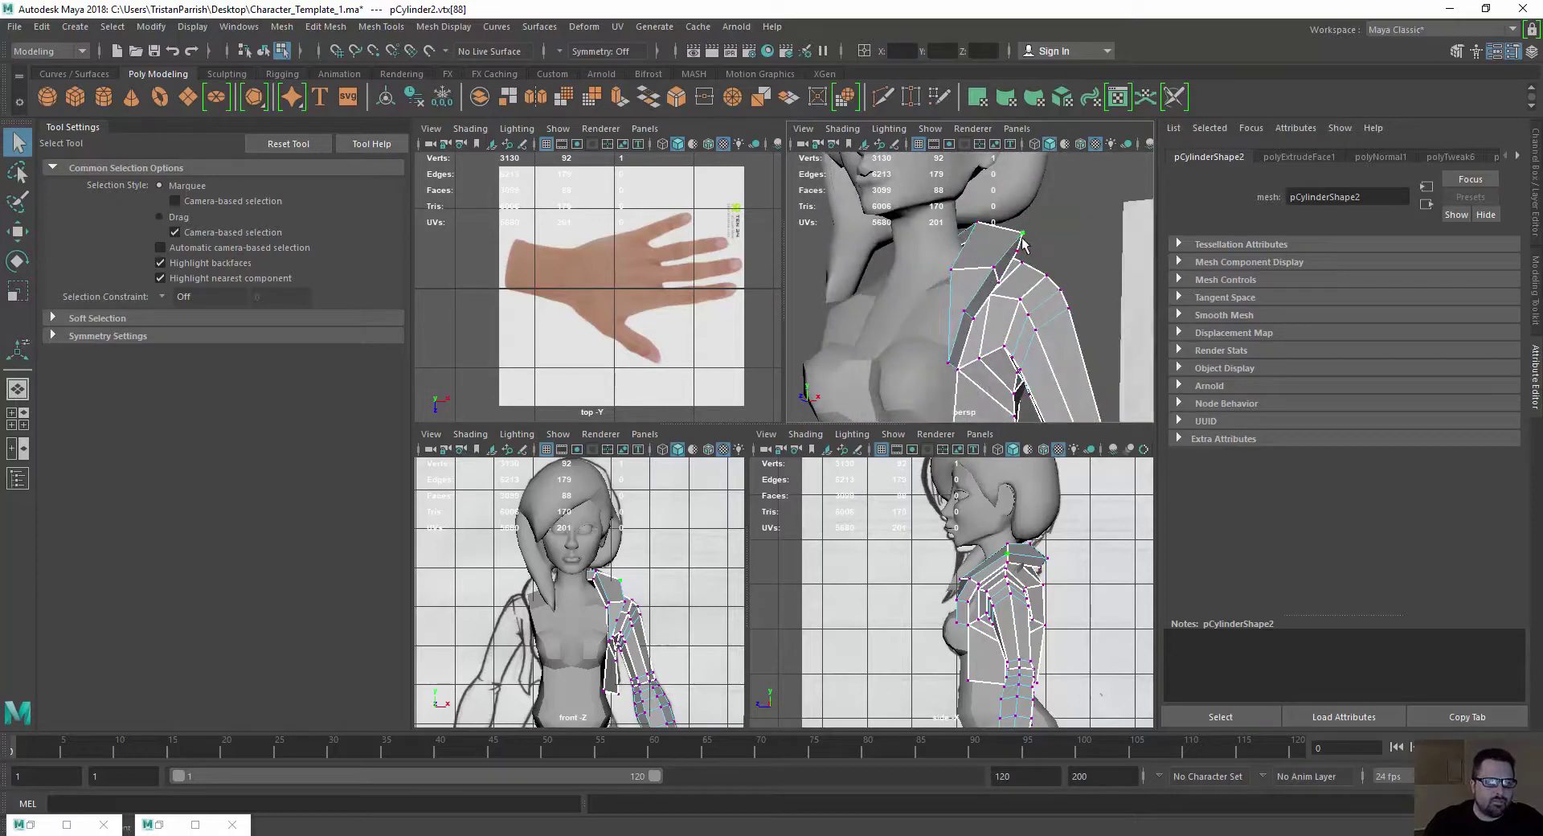
key("w")
left_click_drag(1083, 226, 1066, 223)
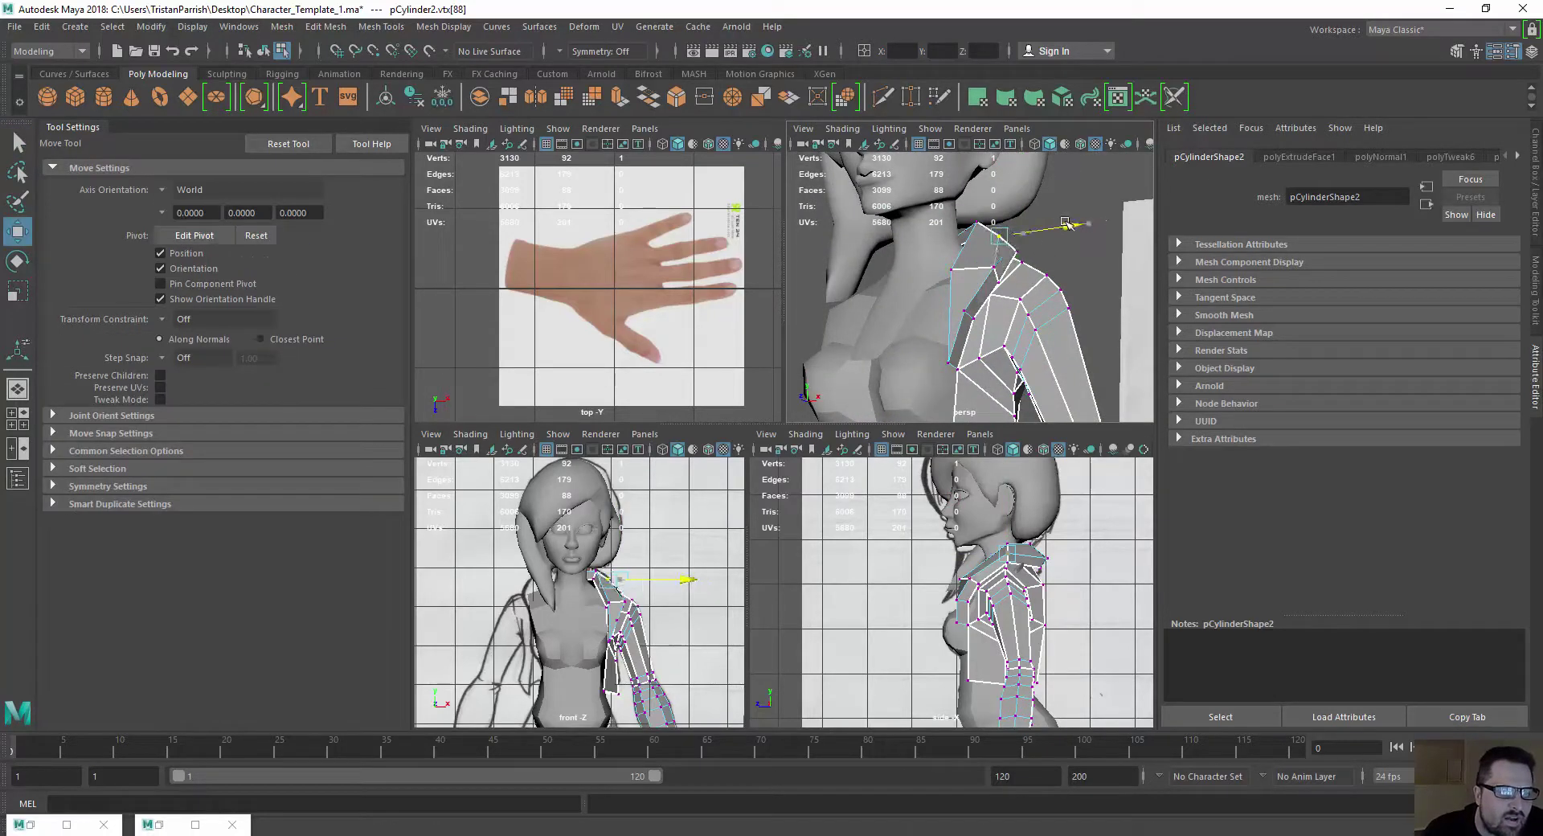
left_click(995, 269)
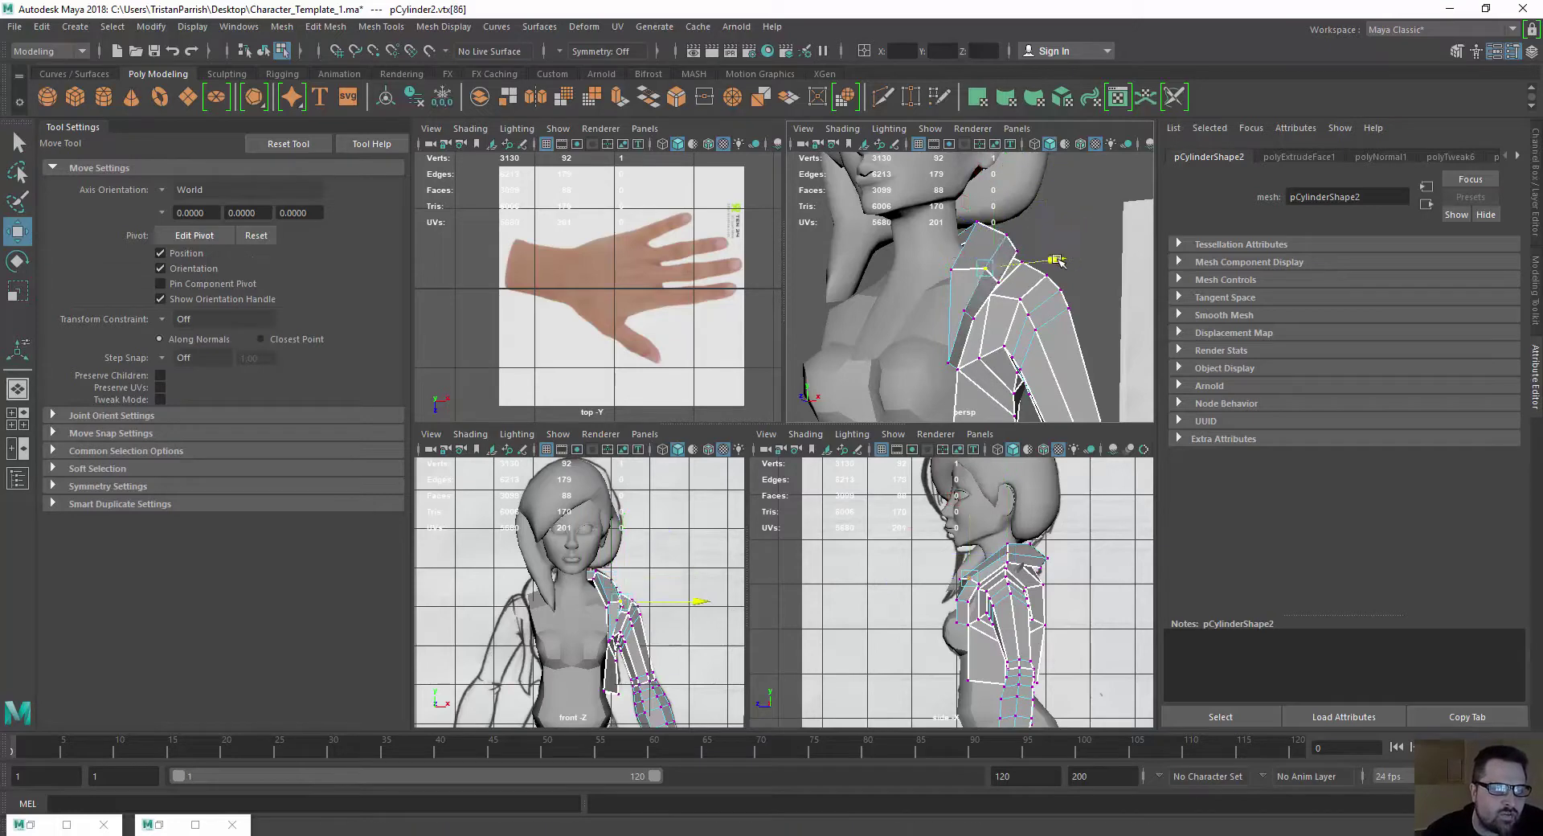
Raise the extruded strip's lowest front vertex and move the neighbouring front vertex backward toward the chest
mouse_move(951, 308)
left_mouse_down("alt")
mouse_move(996, 315)
mouse_move(932, 298)
left_mouse_up("alt")
mouse_move(932, 297)
right_mouse_down("alt")
mouse_move(1005, 309)
mouse_move(960, 310)
right_mouse_up("alt")
middle_click_drag(960, 310, 978, 306, "alt")
left_click_drag(978, 304, 948, 350, "alt")
left_click(970, 329)
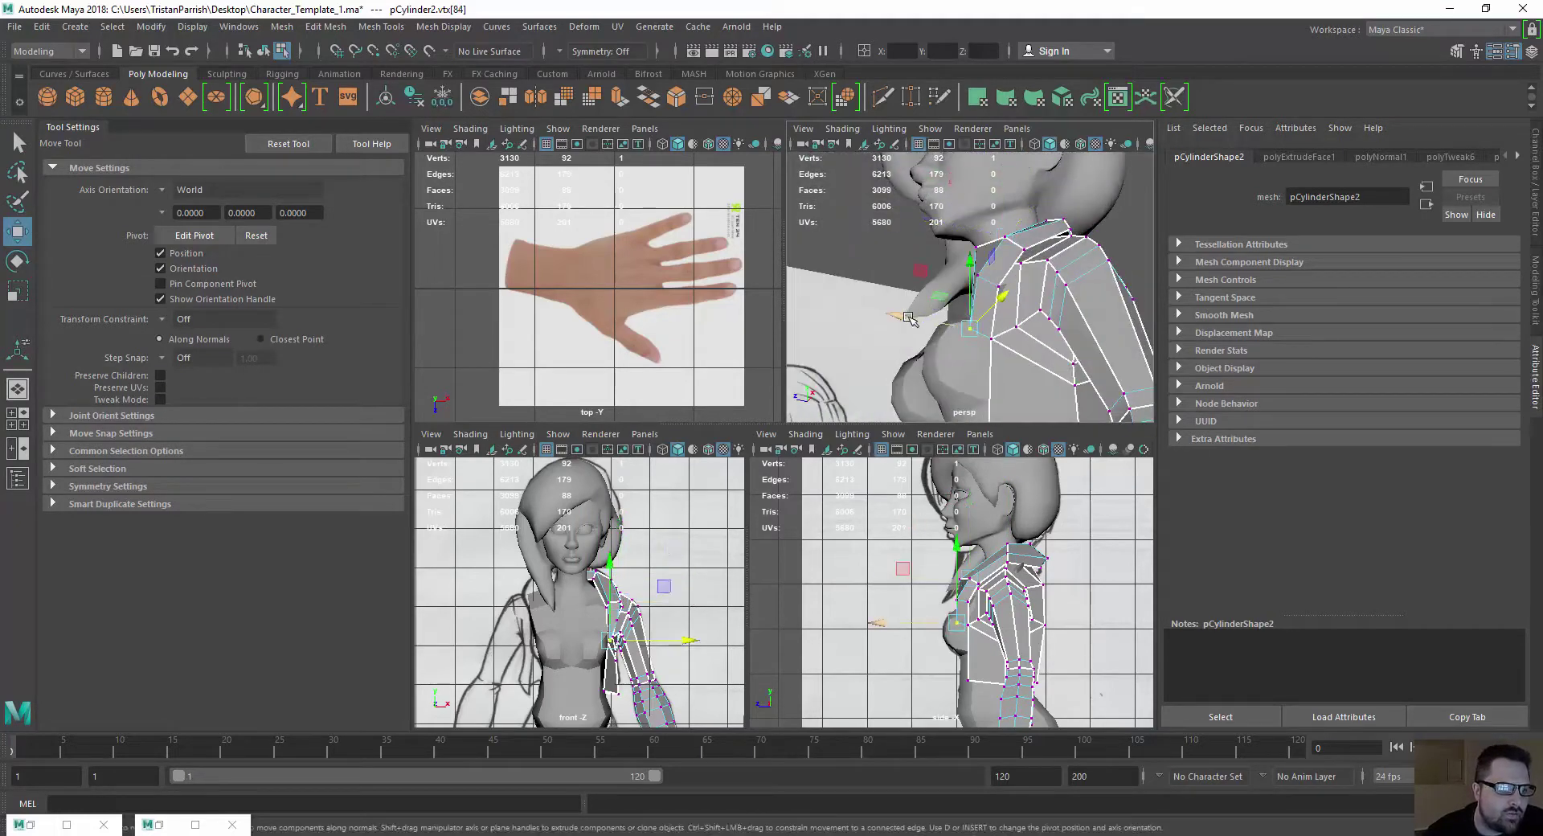
left_click(973, 280)
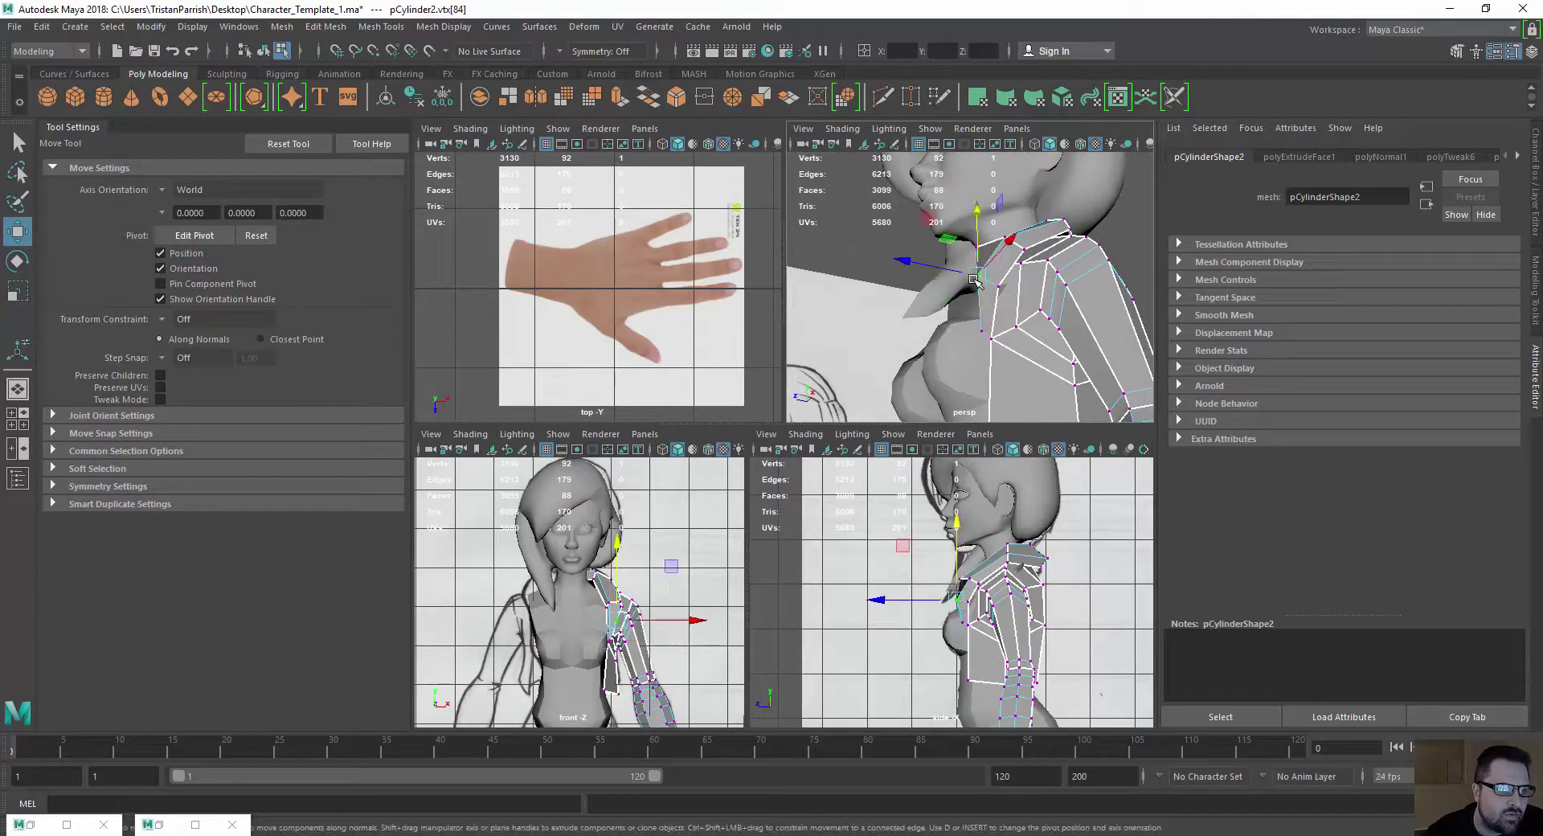
mouse_move(919, 268)
left_mouse_down()
mouse_move(1041, 304)
mouse_move(836, 344)
mouse_move(841, 386)
left_mouse_up()
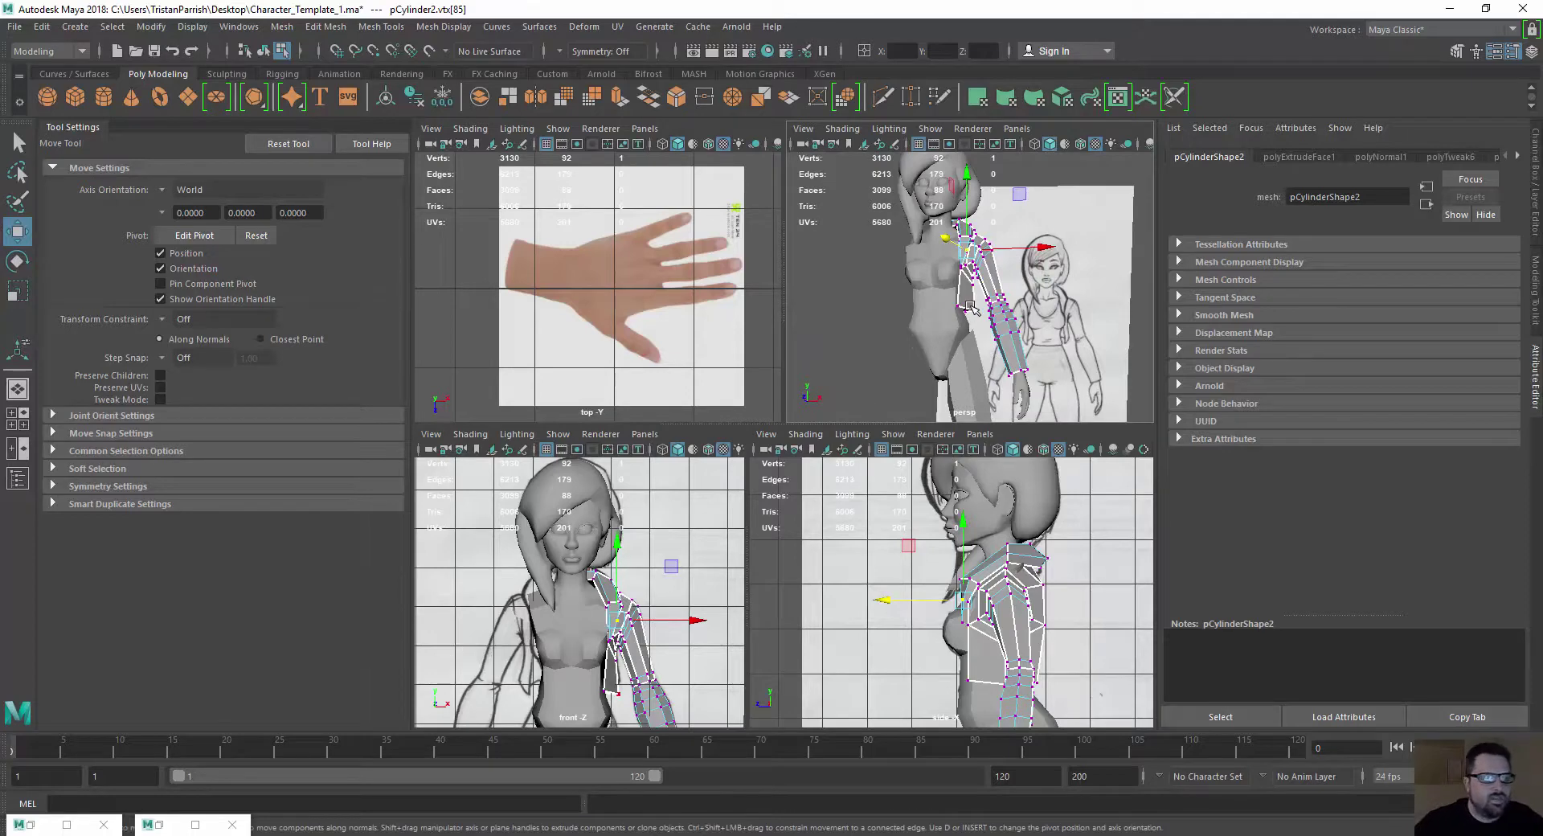
Return the jacket mesh to object mode and clear the selection
scroll(950, 277, "up", 2)
right_click_drag(988, 248, 1037, 224)
scroll(843, 286, "down", 3)
left_click(867, 296)
left_click_drag(935, 271, 932, 299, "alt")
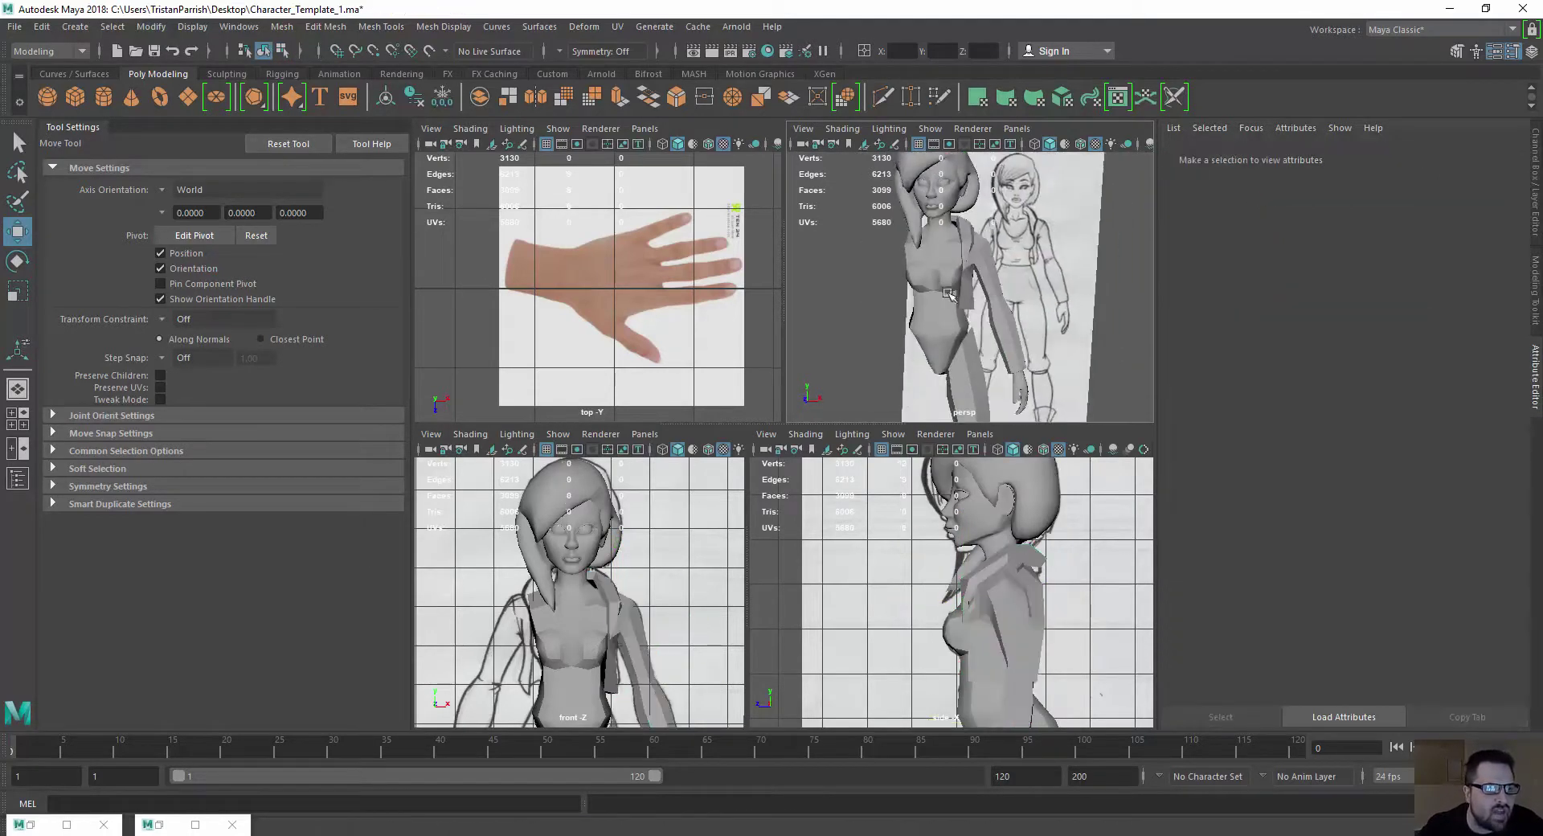
Select the jacket mesh and examine its back, side and sleeve in the enlarged perspective view
left_click(1005, 277)
key("space")
scroll(752, 303, "down", 2)
left_click_drag(752, 304, 661, 309, "alt")
scroll(591, 381, "up", 4)
middle_click_drag(660, 308, 702, 456, "alt")
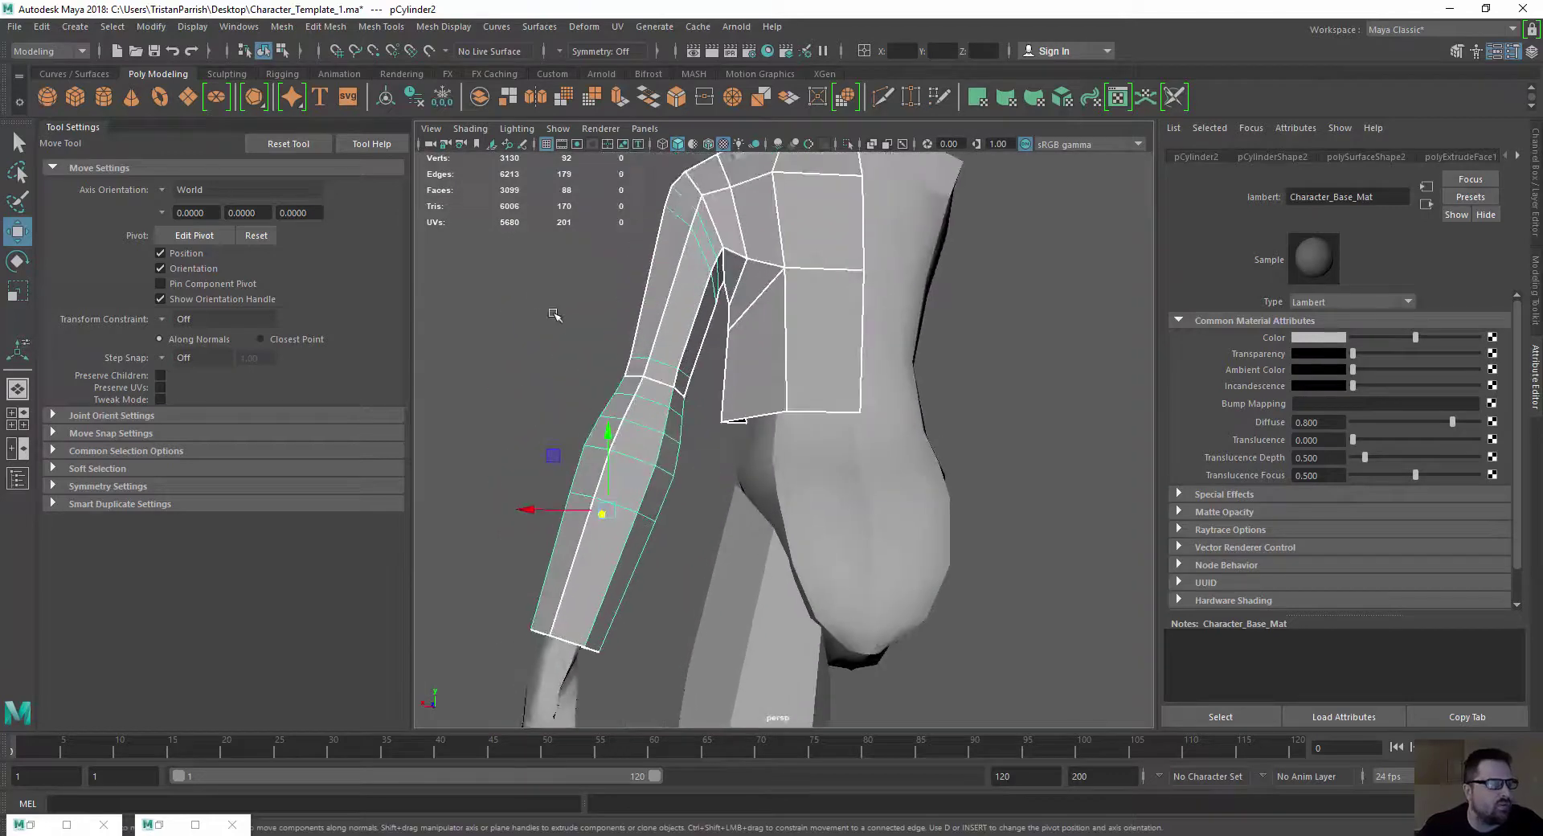
left_click(330, 32)
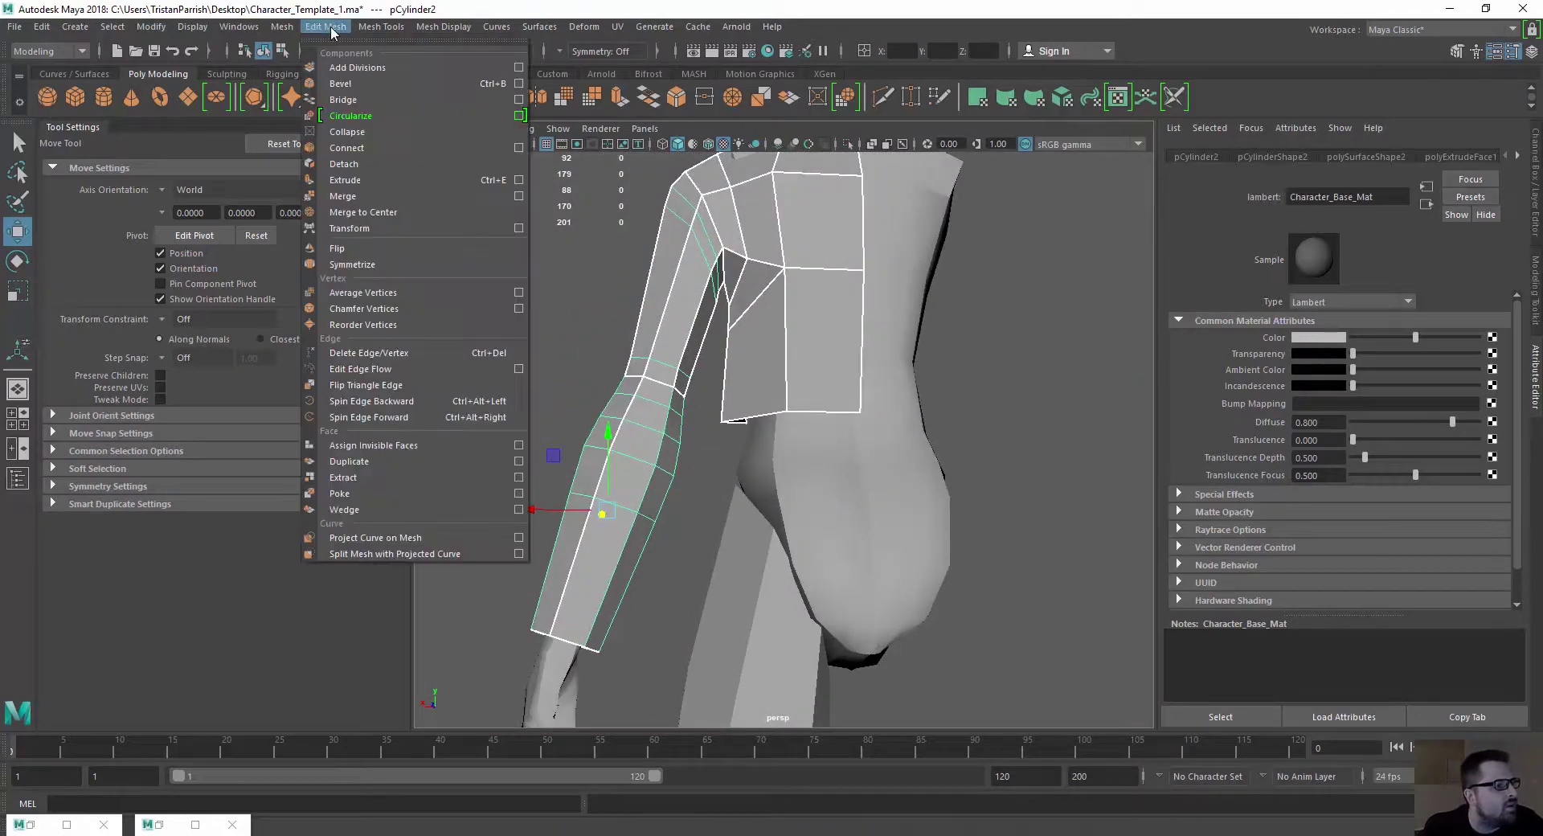
left_click(332, 33)
mouse_move(500, 277)
left_mouse_down("alt")
mouse_move(783, 327)
mouse_move(665, 305)
mouse_move(689, 335)
mouse_move(659, 309)
left_mouse_up("alt")
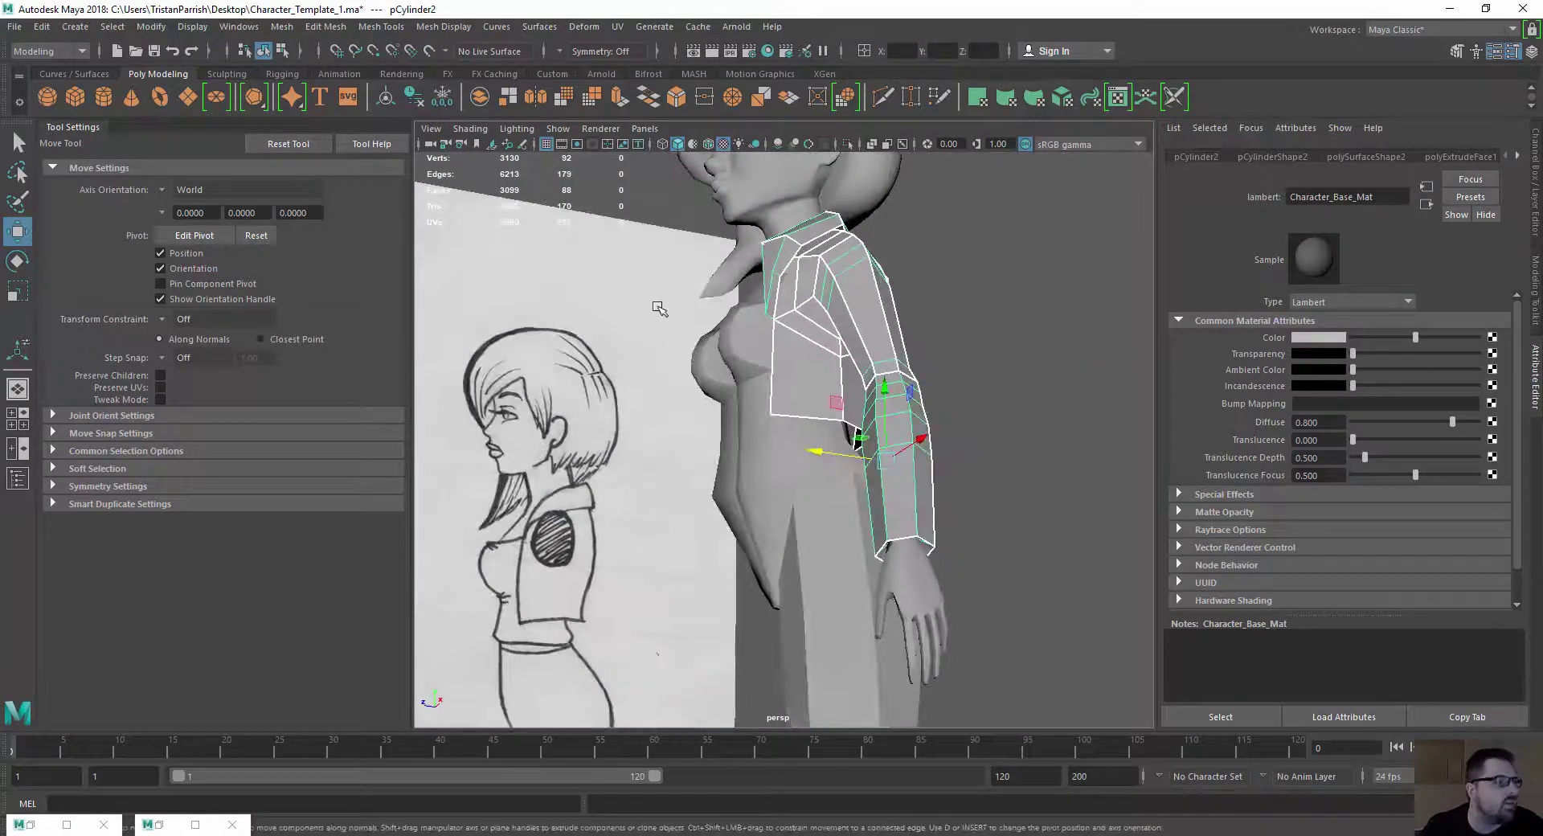
Insert a vertical edge loop down the jacket's back panel between the centre edge and the neighbouring edge
left_click(381, 27)
left_click(530, 150)
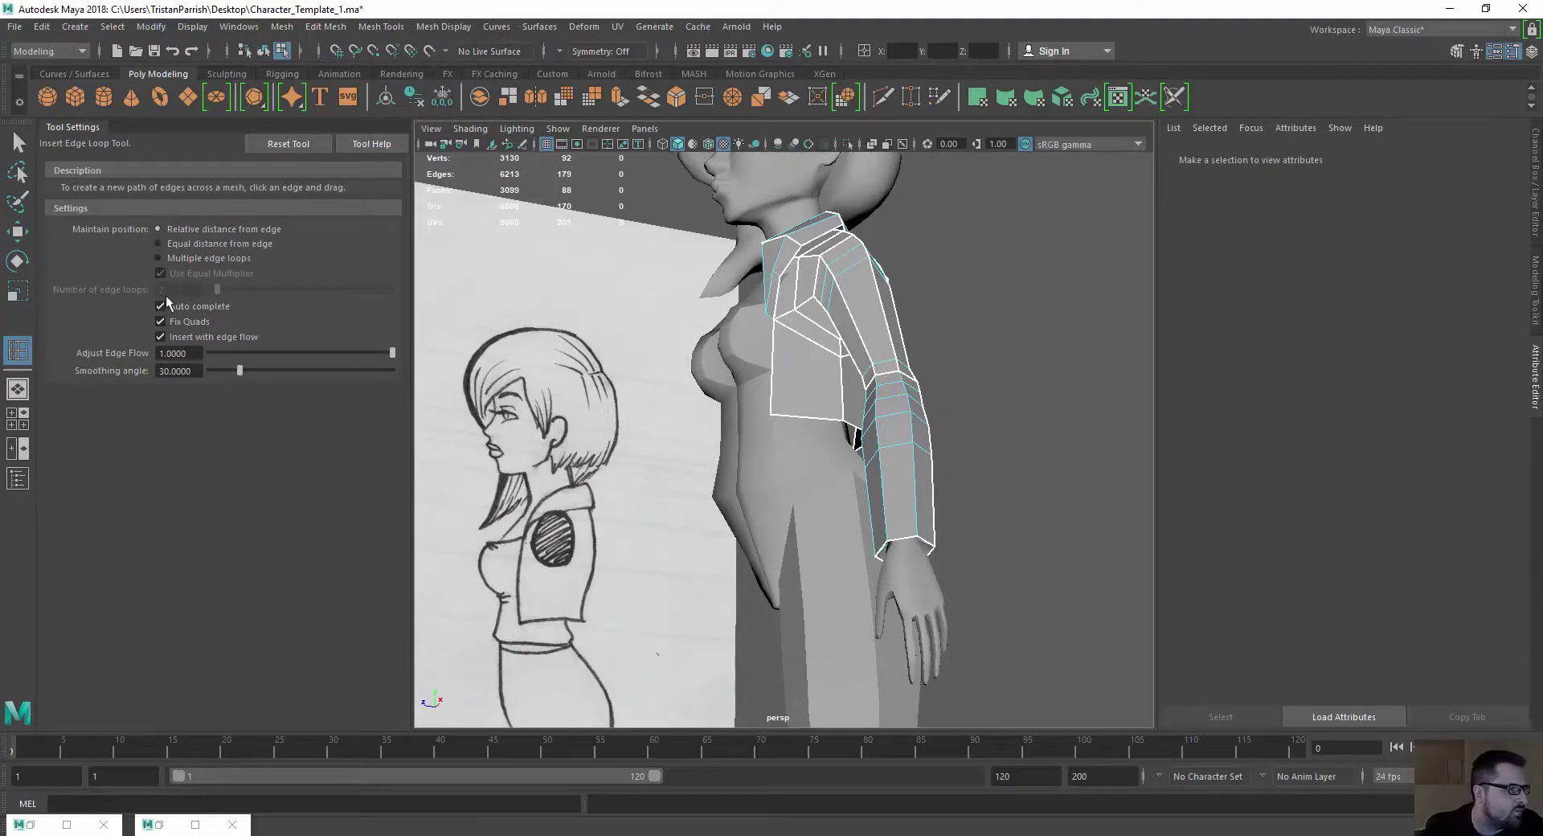
left_click_drag(676, 338, 858, 359, "alt")
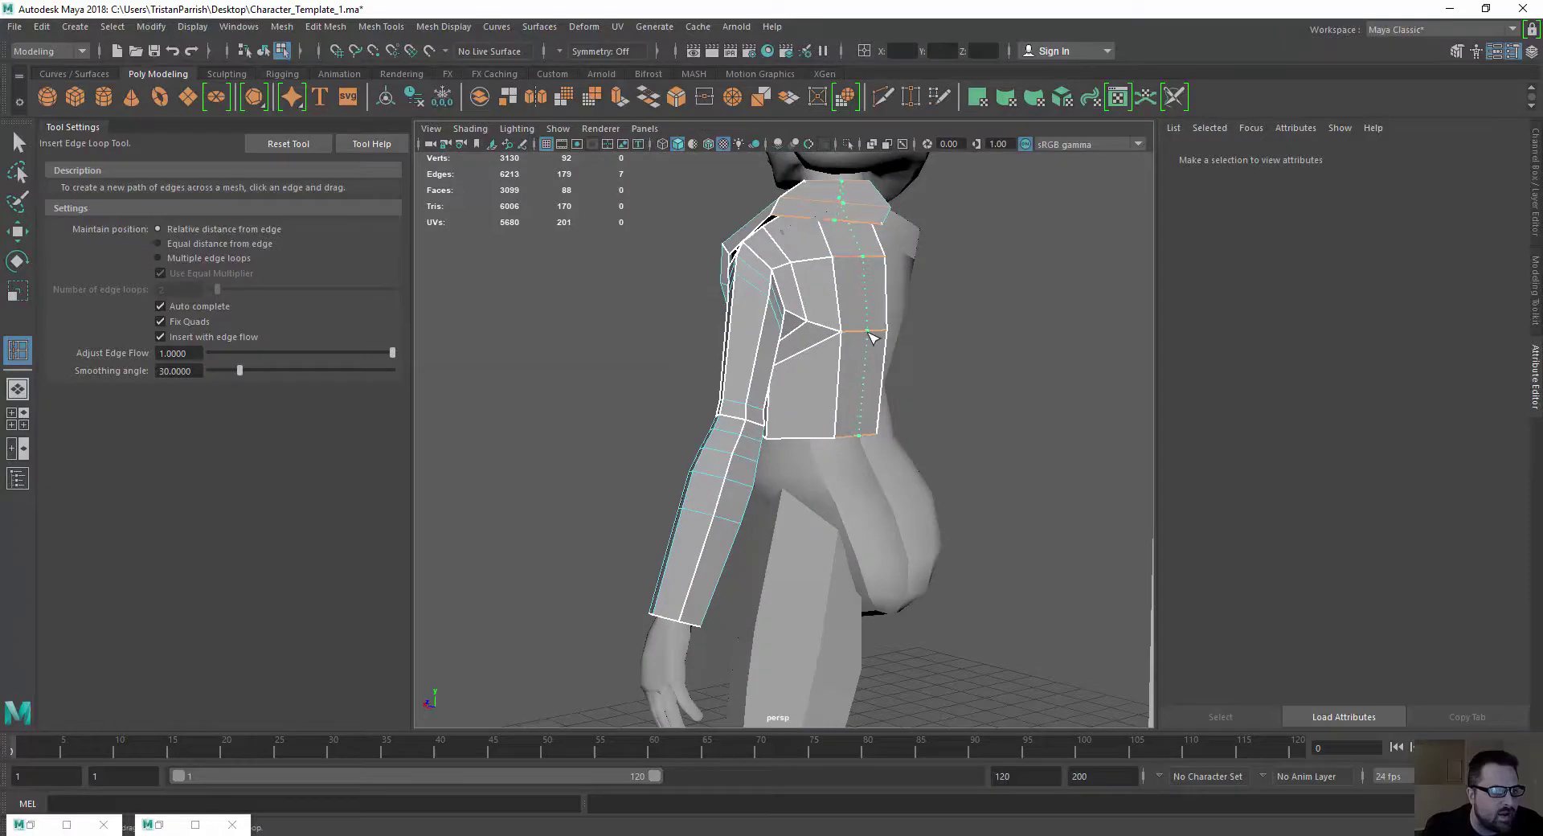
left_click(872, 337)
Insert a horizontal edge loop across the lower half of the jacket's back panel
left_click_drag(784, 358, 831, 372, "alt")
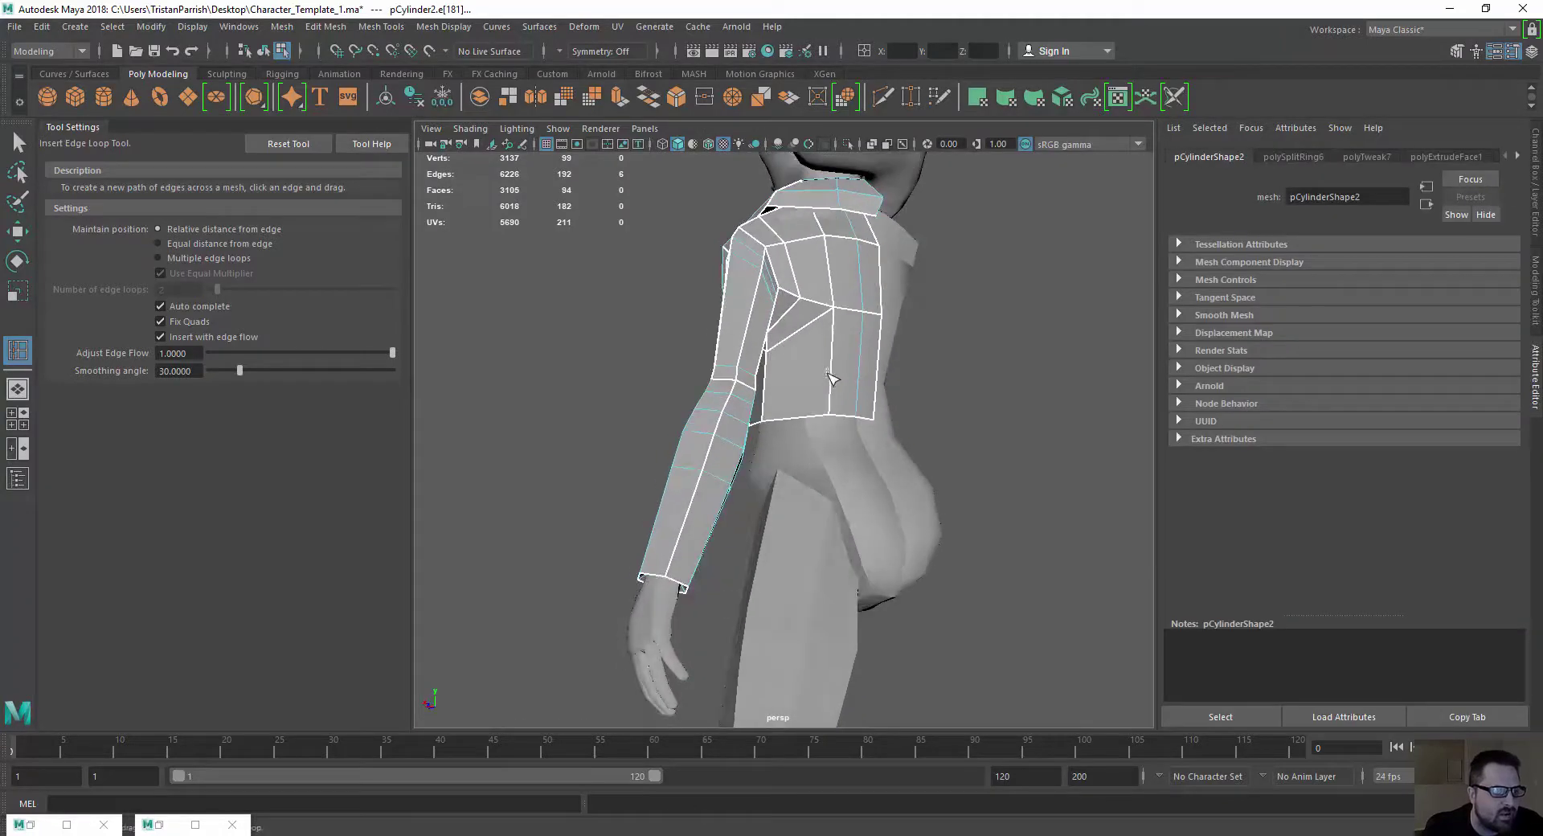
left_click(834, 355)
key("ctrl+z")
key("ctrl+z")
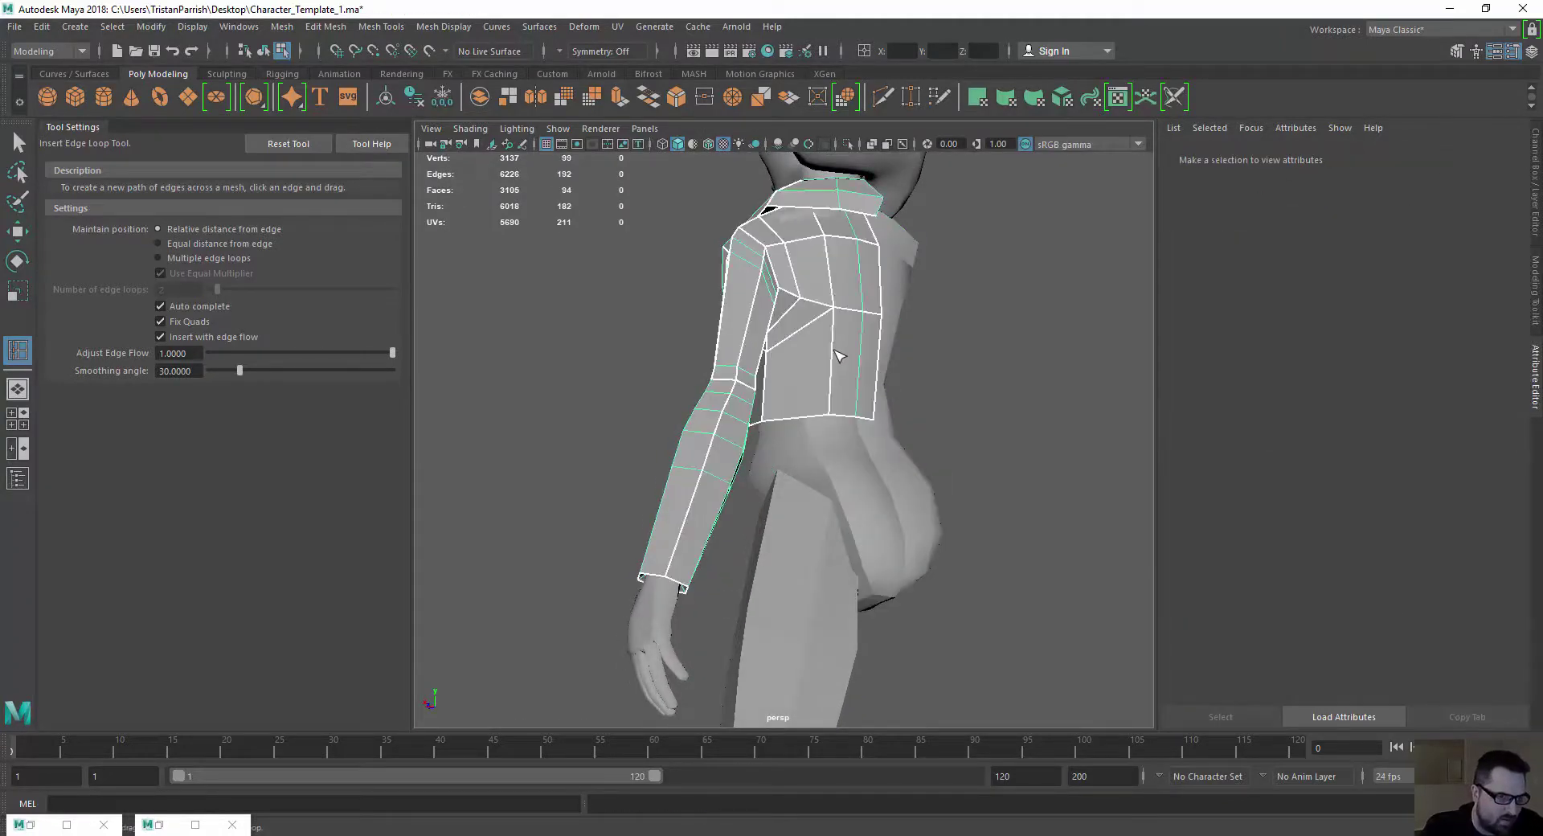
left_click(832, 347)
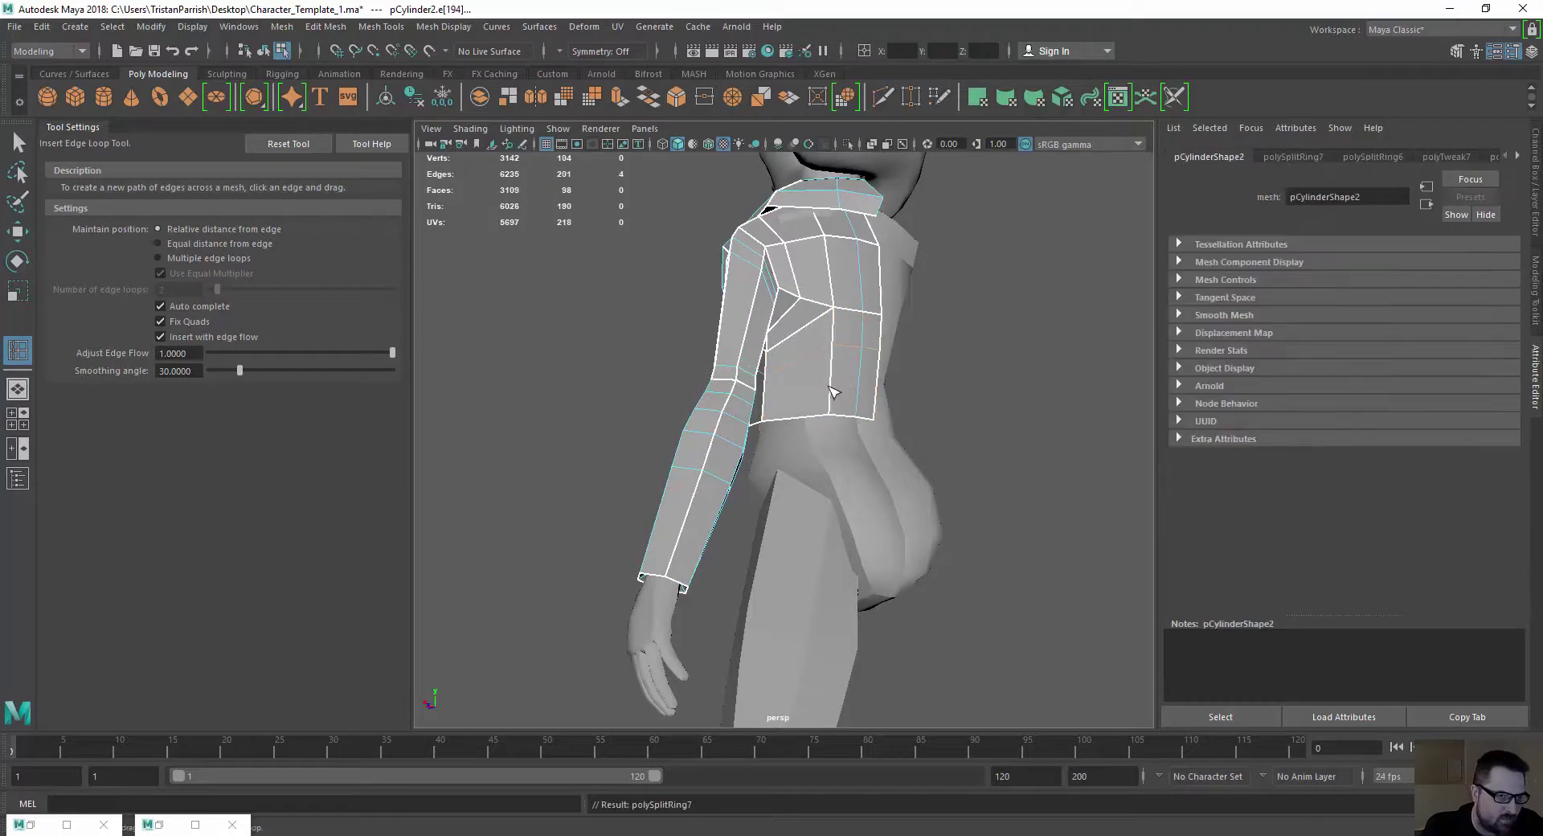
Insert edge loops through the jacket's front torso panel and lengthwise down the front of the sleeve to the cuff
left_click_drag(712, 414, 1019, 488, "alt")
left_click(762, 342)
left_click(801, 261)
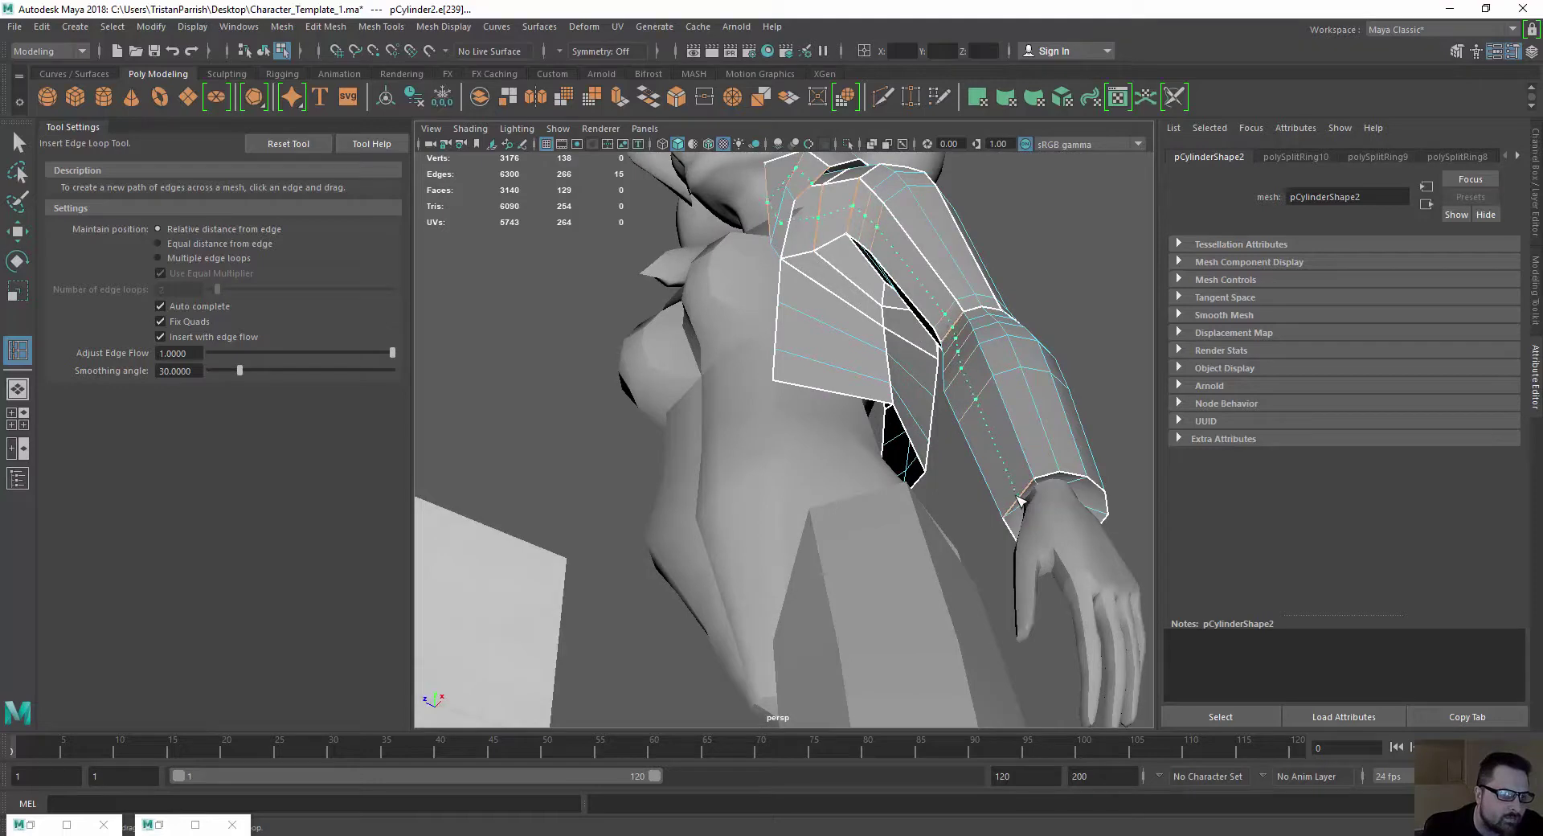
left_click(1016, 502)
Insert further lengthwise edge loops along the back and inner side of the sleeve
left_click_drag(1016, 502, 607, 408, "alt")
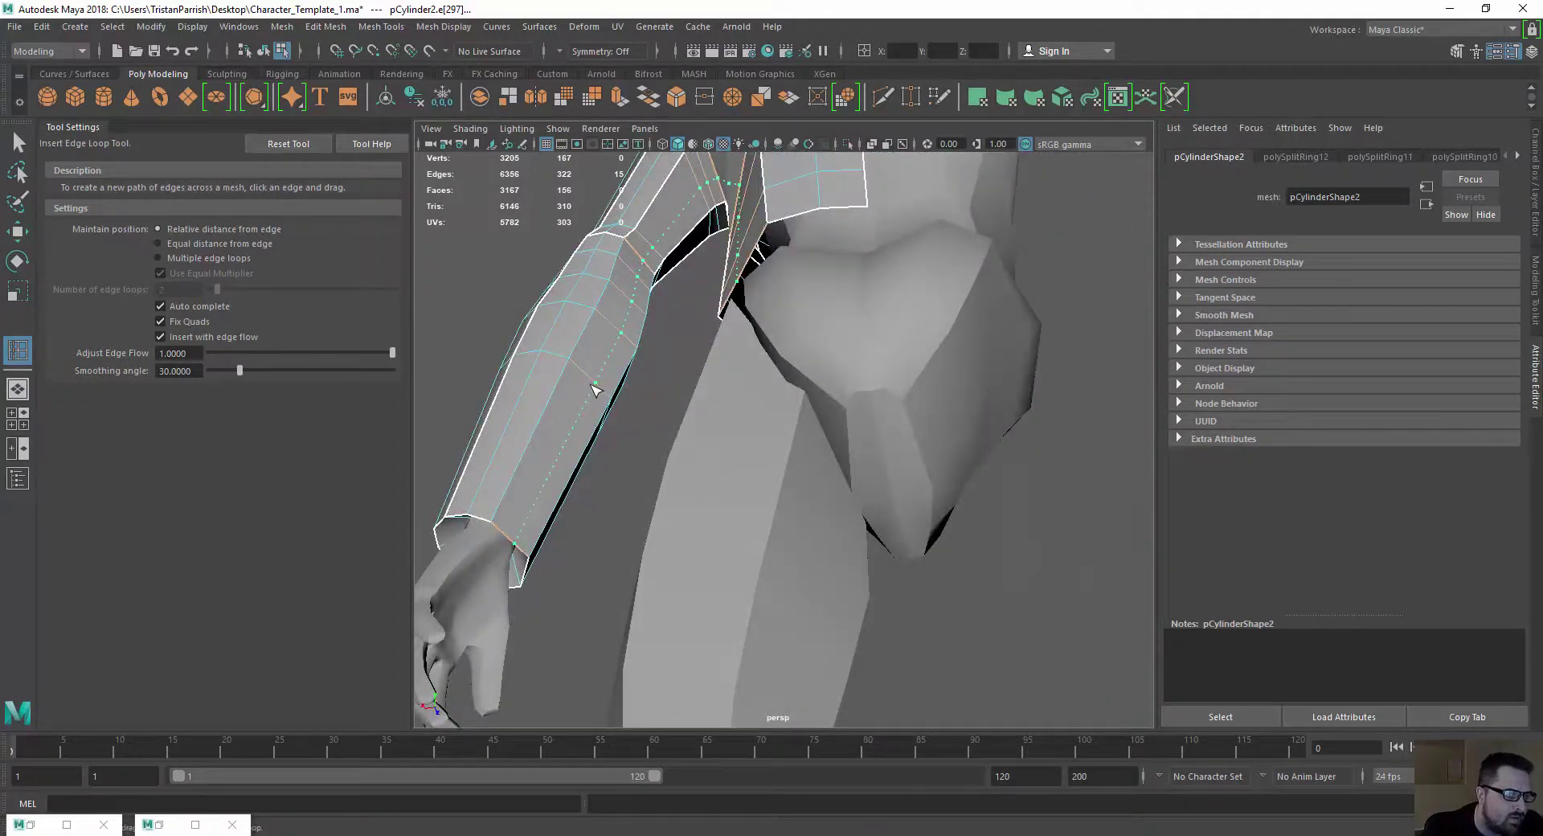
left_click_drag(496, 360, 667, 250, "alt")
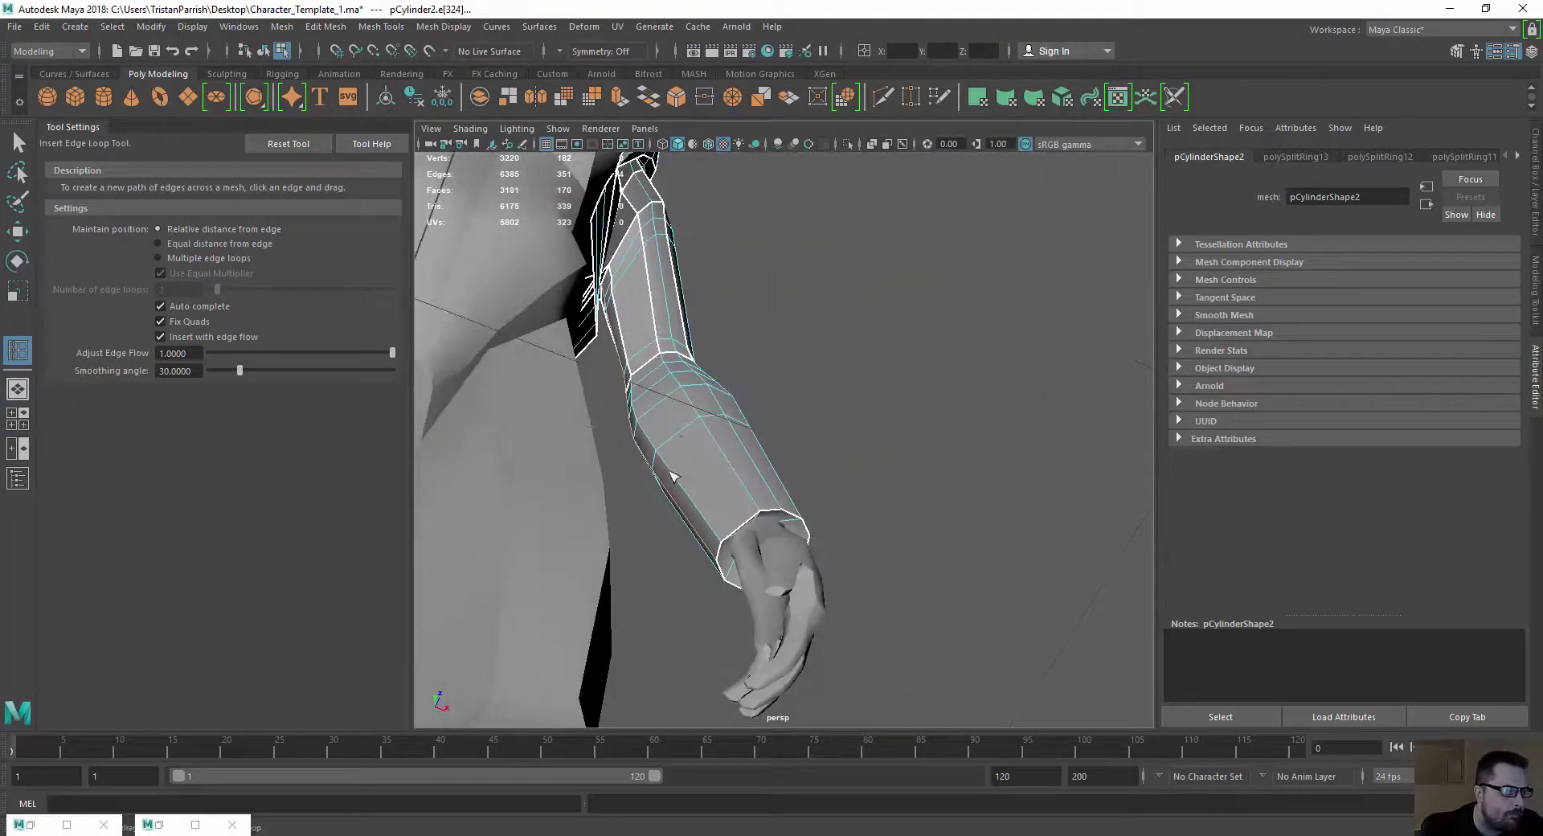
left_click(681, 438)
Insert an edge loop lengthwise along the outer side of the collar strip
mouse_move(681, 439)
left_mouse_down("alt")
mouse_move(663, 562)
mouse_move(709, 516)
mouse_move(534, 458)
mouse_move(717, 480)
mouse_move(792, 455)
mouse_move(791, 487)
mouse_move(721, 535)
mouse_move(849, 486)
mouse_move(741, 510)
mouse_move(738, 404)
left_mouse_up("alt")
left_click(741, 454)
key("w")
left_click(779, 464)
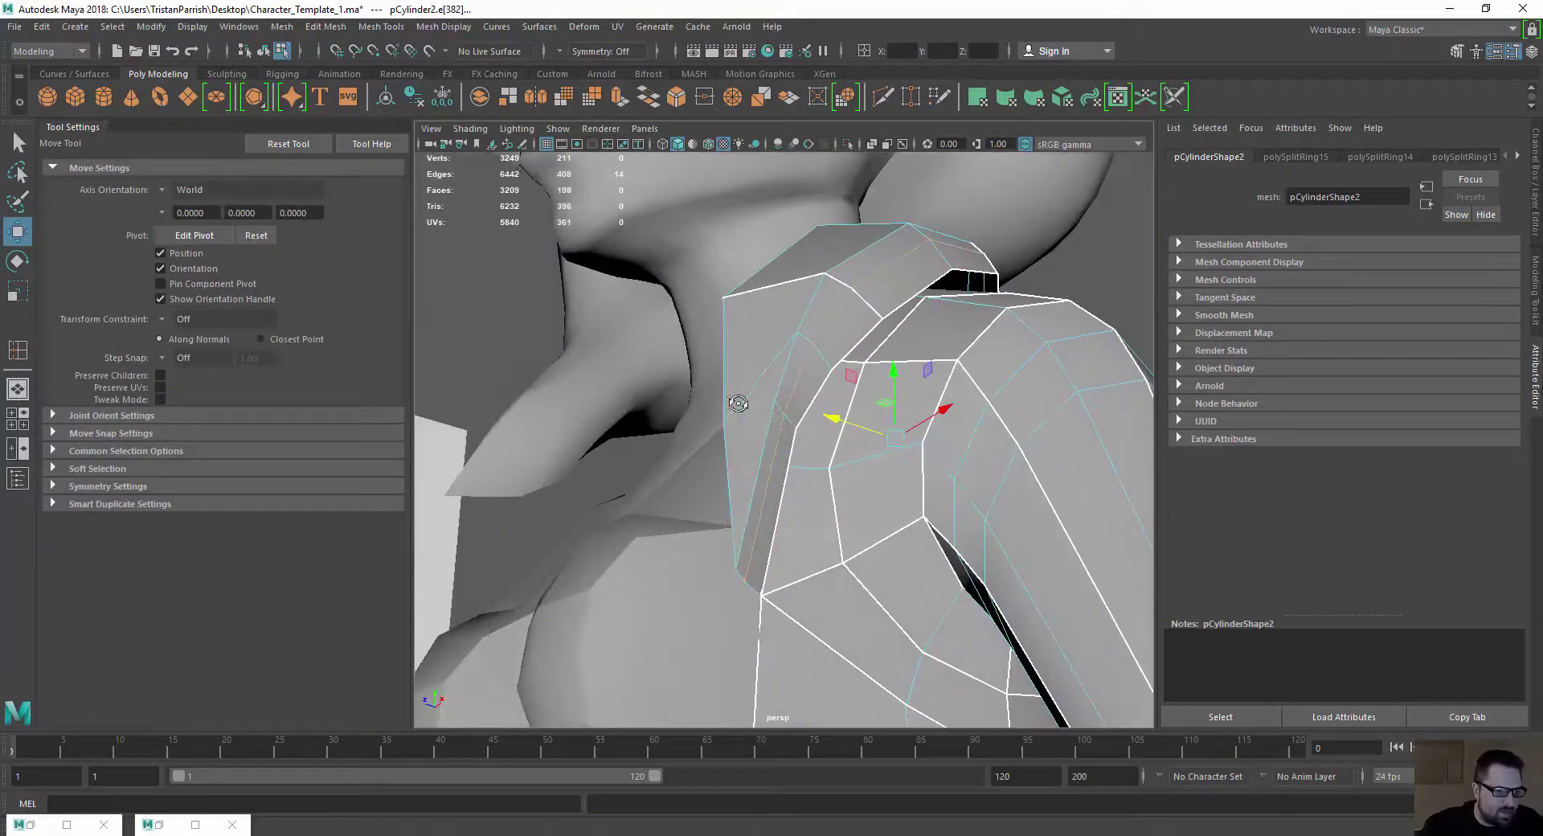
Cut an edge across the front face of the collar with Multi-Cut, joining its inner and outer border vertices
left_click(374, 29)
left_click(393, 172)
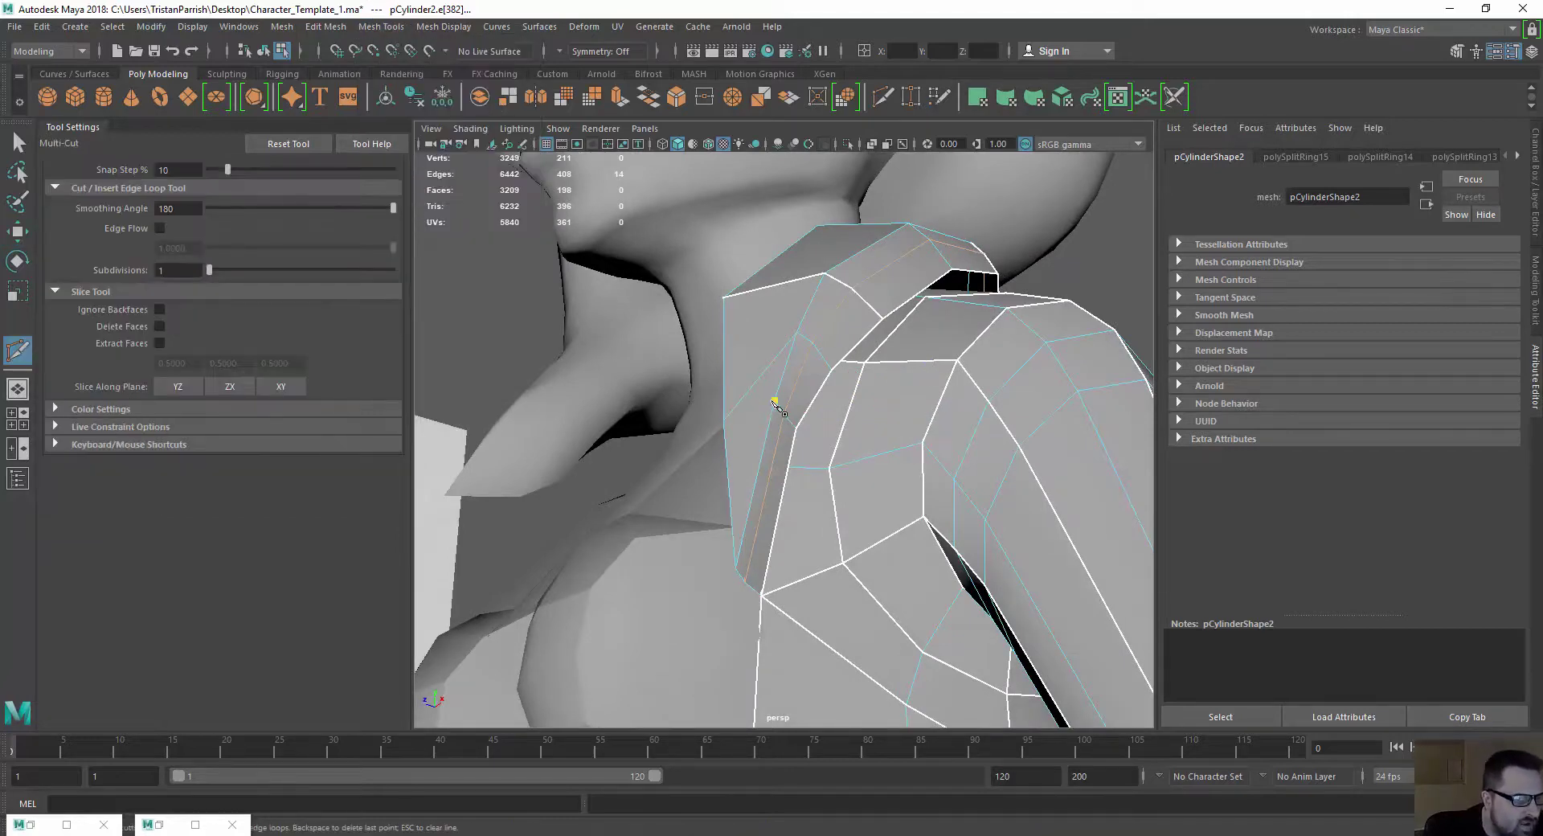
right_click(725, 422)
left_click_drag(638, 389, 354, 469, "alt")
key("w")
left_click_drag(624, 314, 683, 341, "alt")
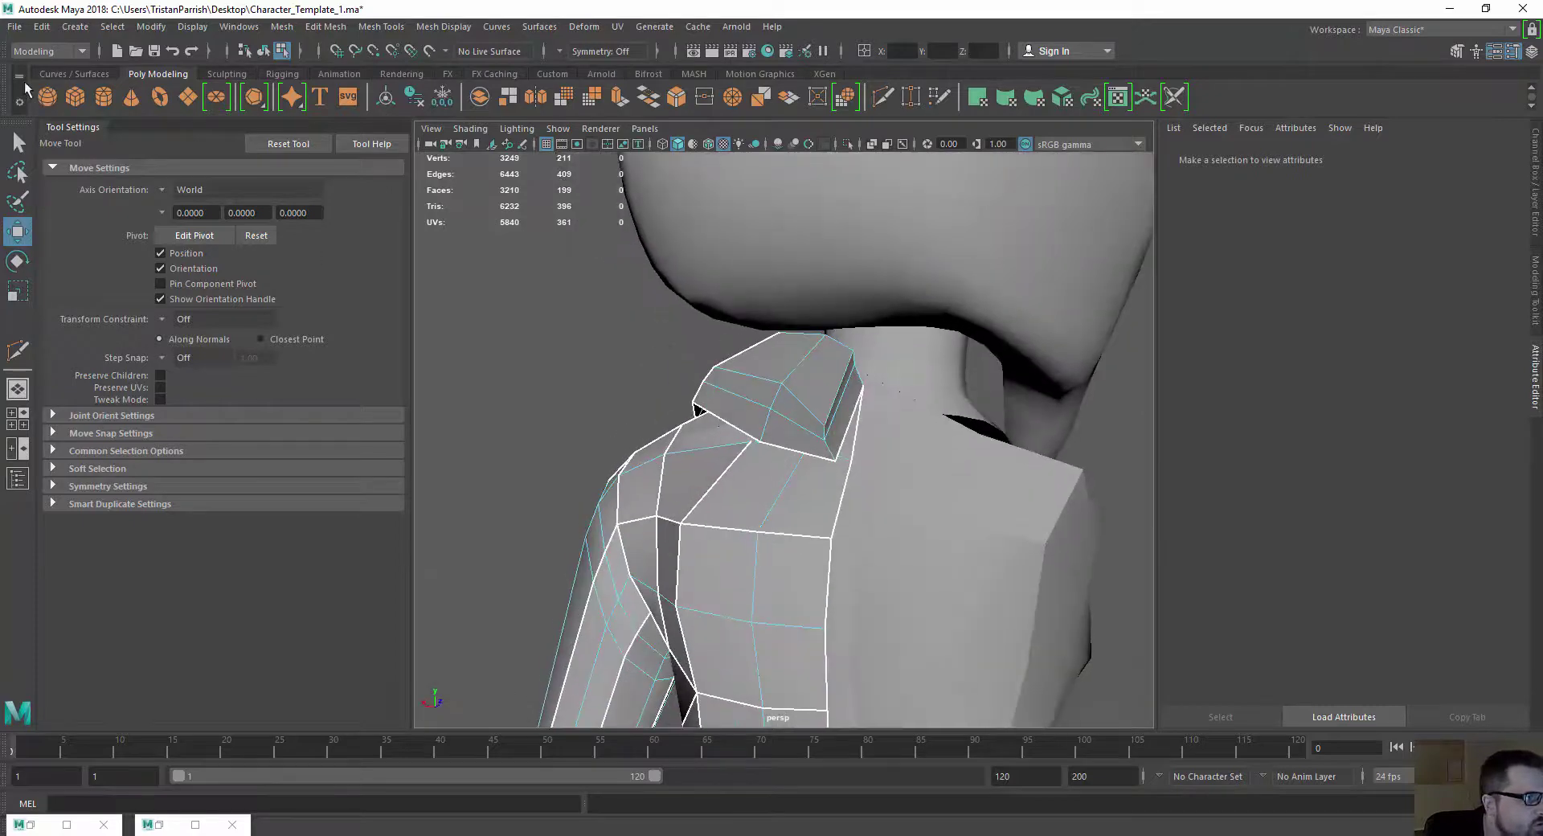
Insert another lengthwise edge loop along the top of the collar, from the centre back to the front lapel
left_click(381, 26)
left_click(402, 146)
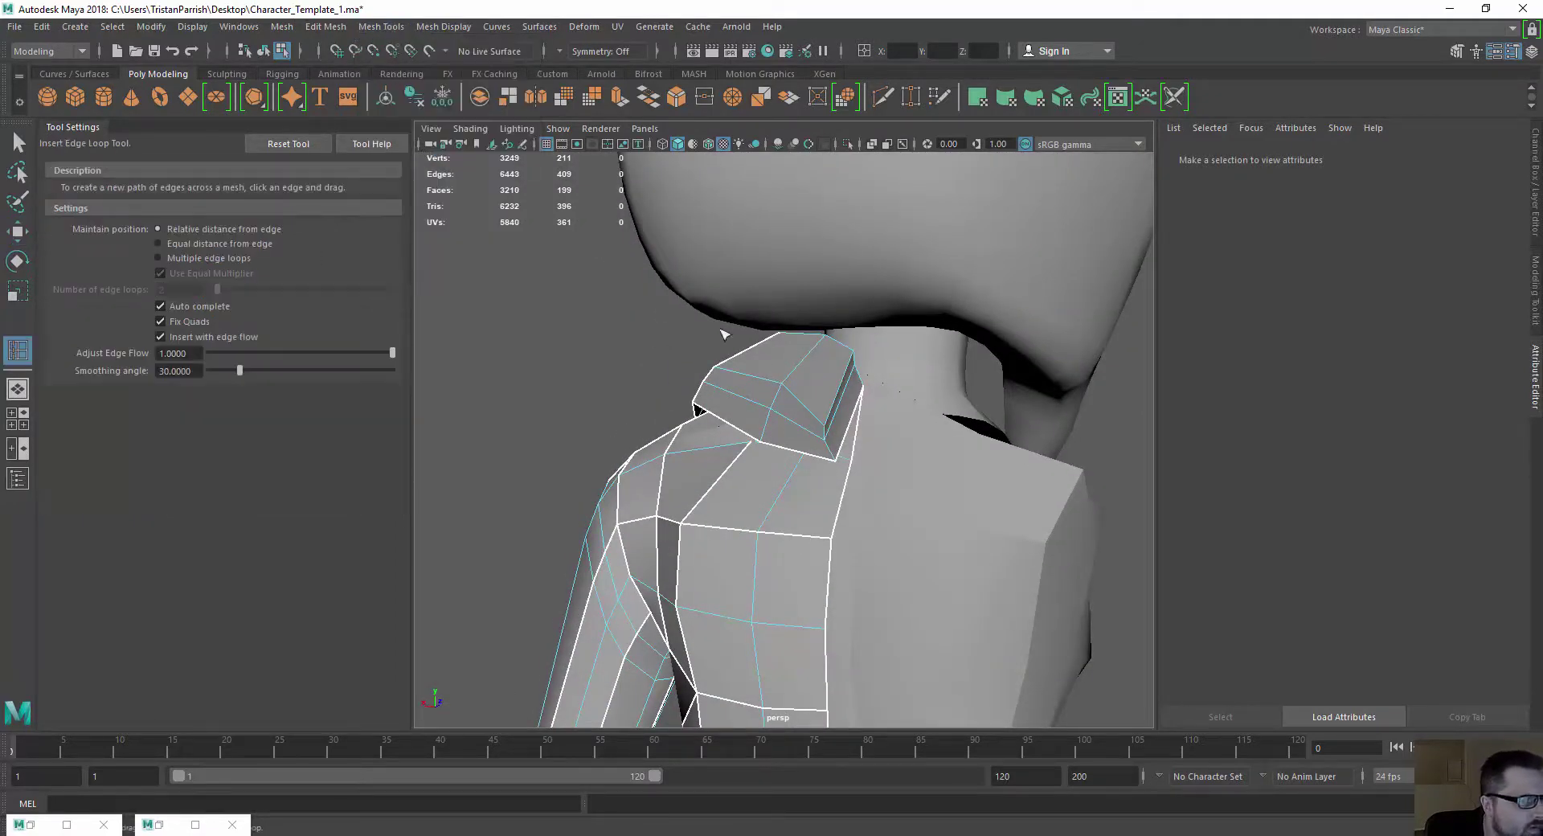
left_click(842, 397)
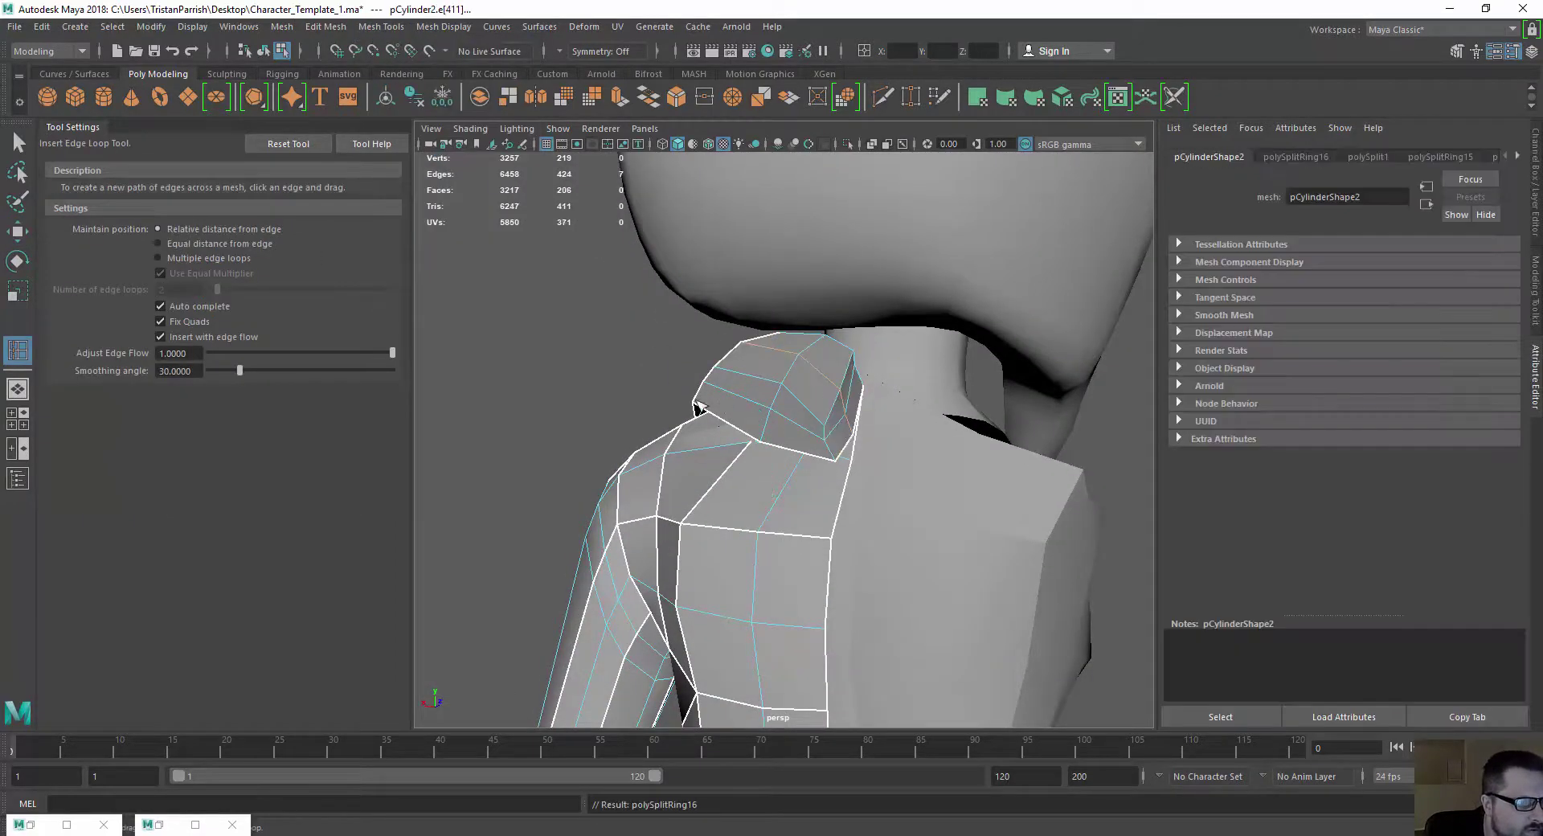
left_click_drag(692, 407, 982, 358, "alt")
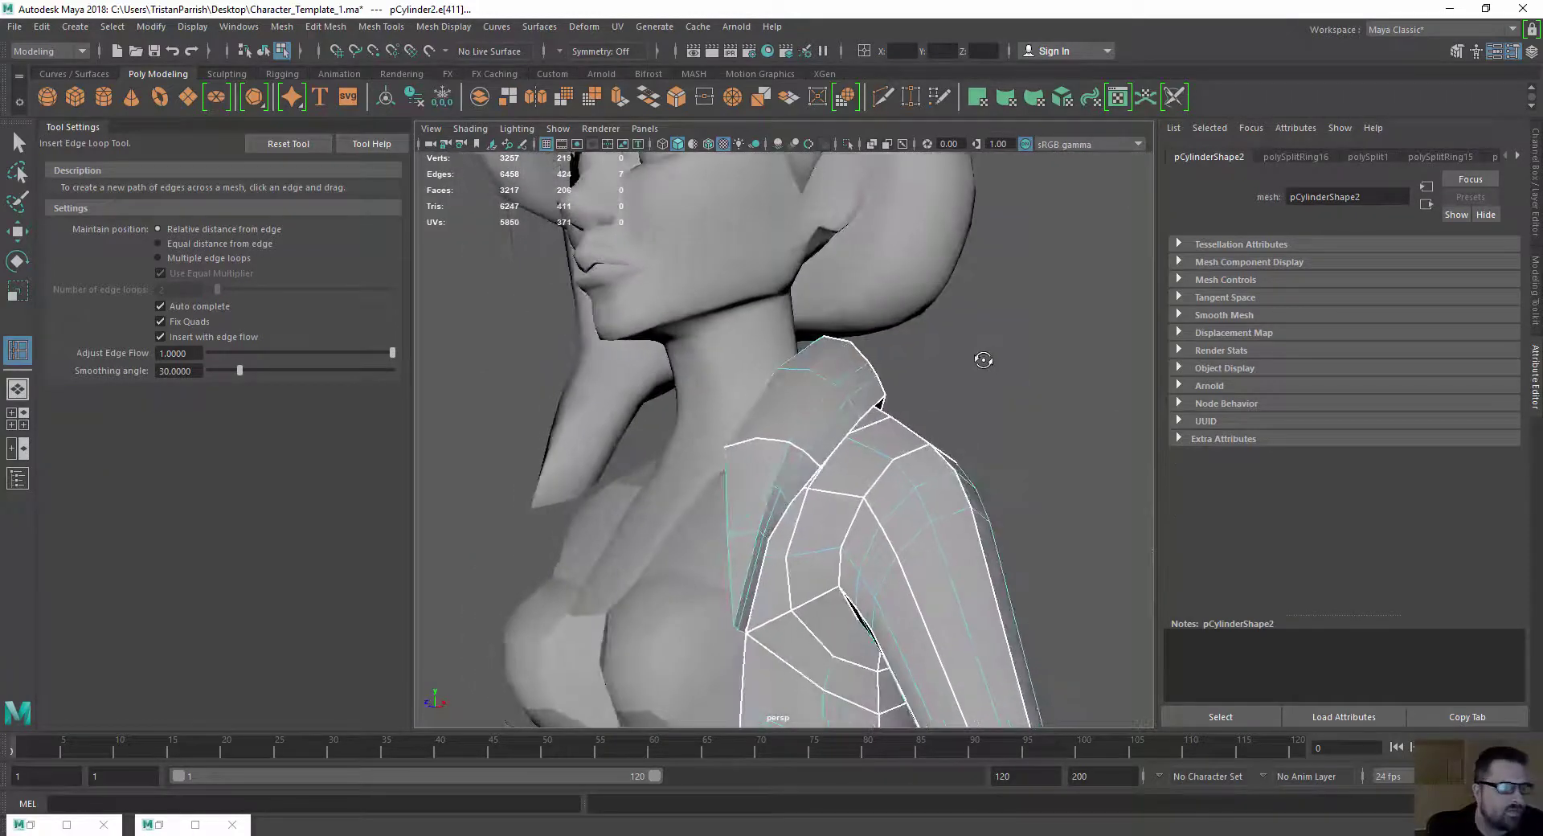
scroll(795, 430, "up", 3)
key("w")
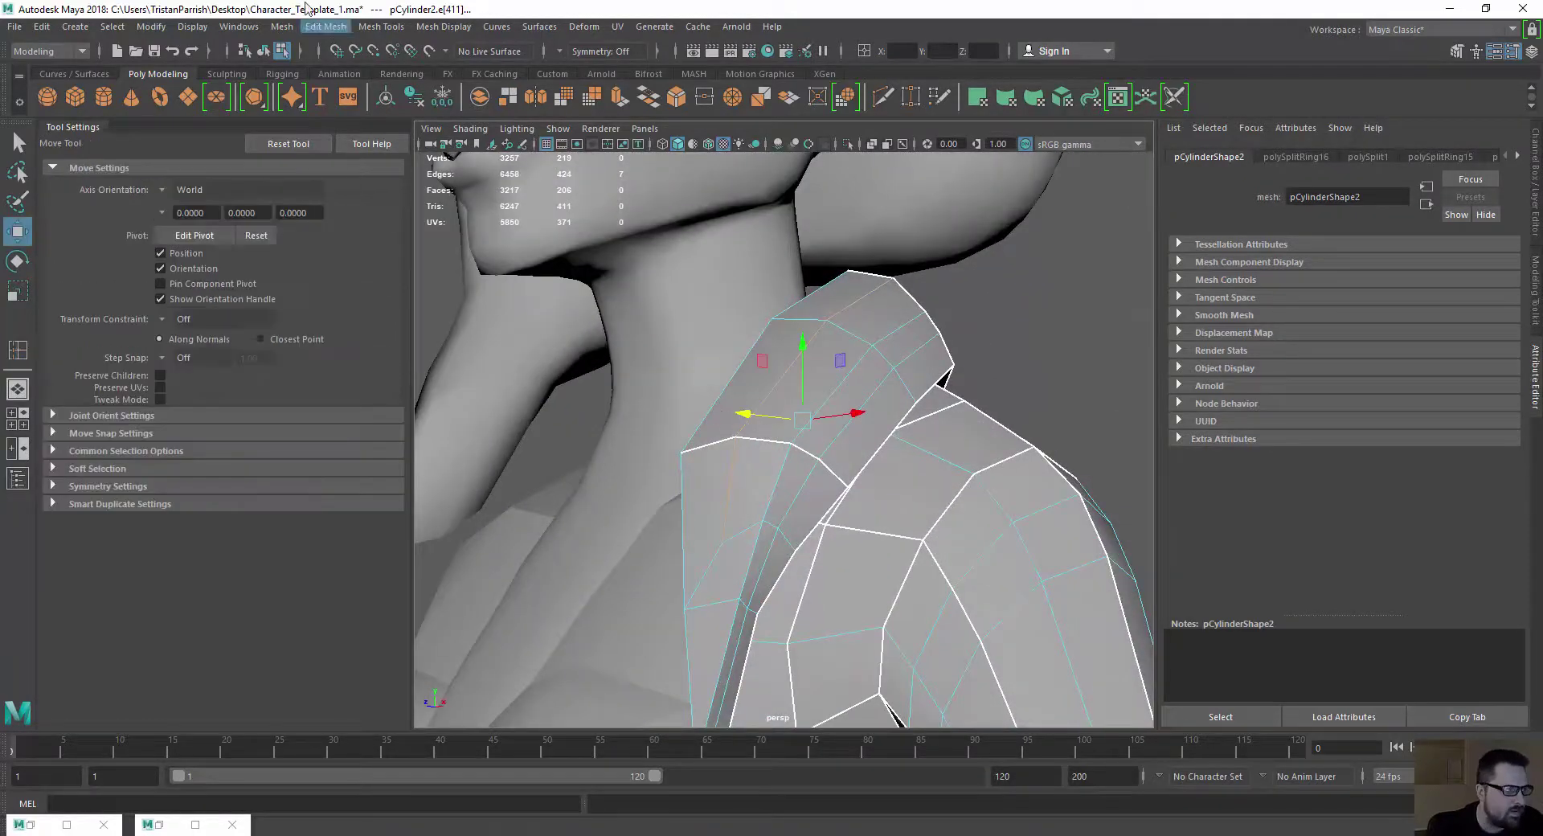
Use Multi-Cut to add a connecting edge across the upper front of the collar lapel
left_click(382, 27)
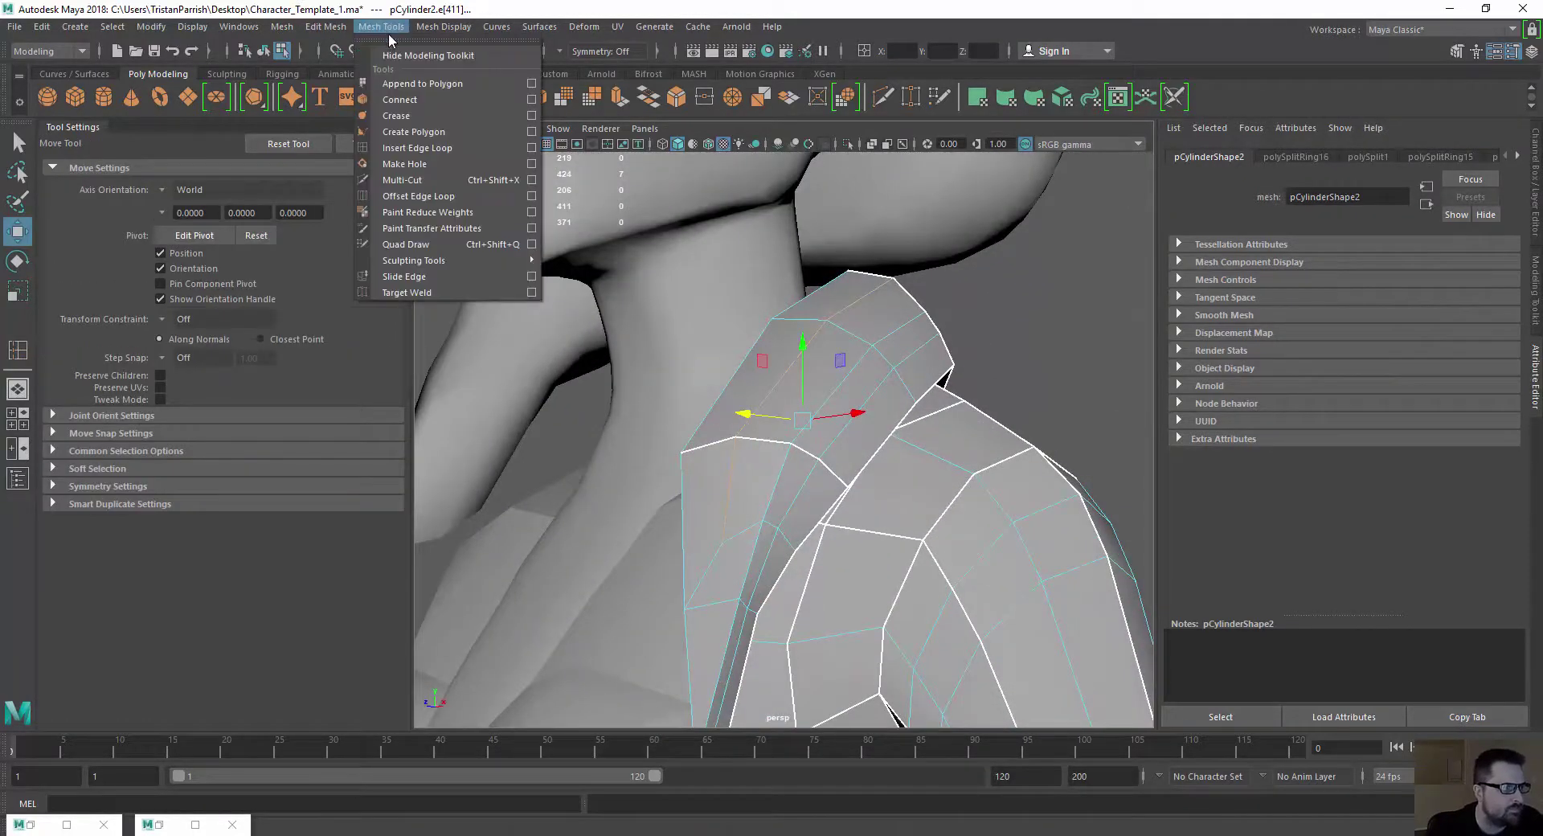
left_click(404, 180)
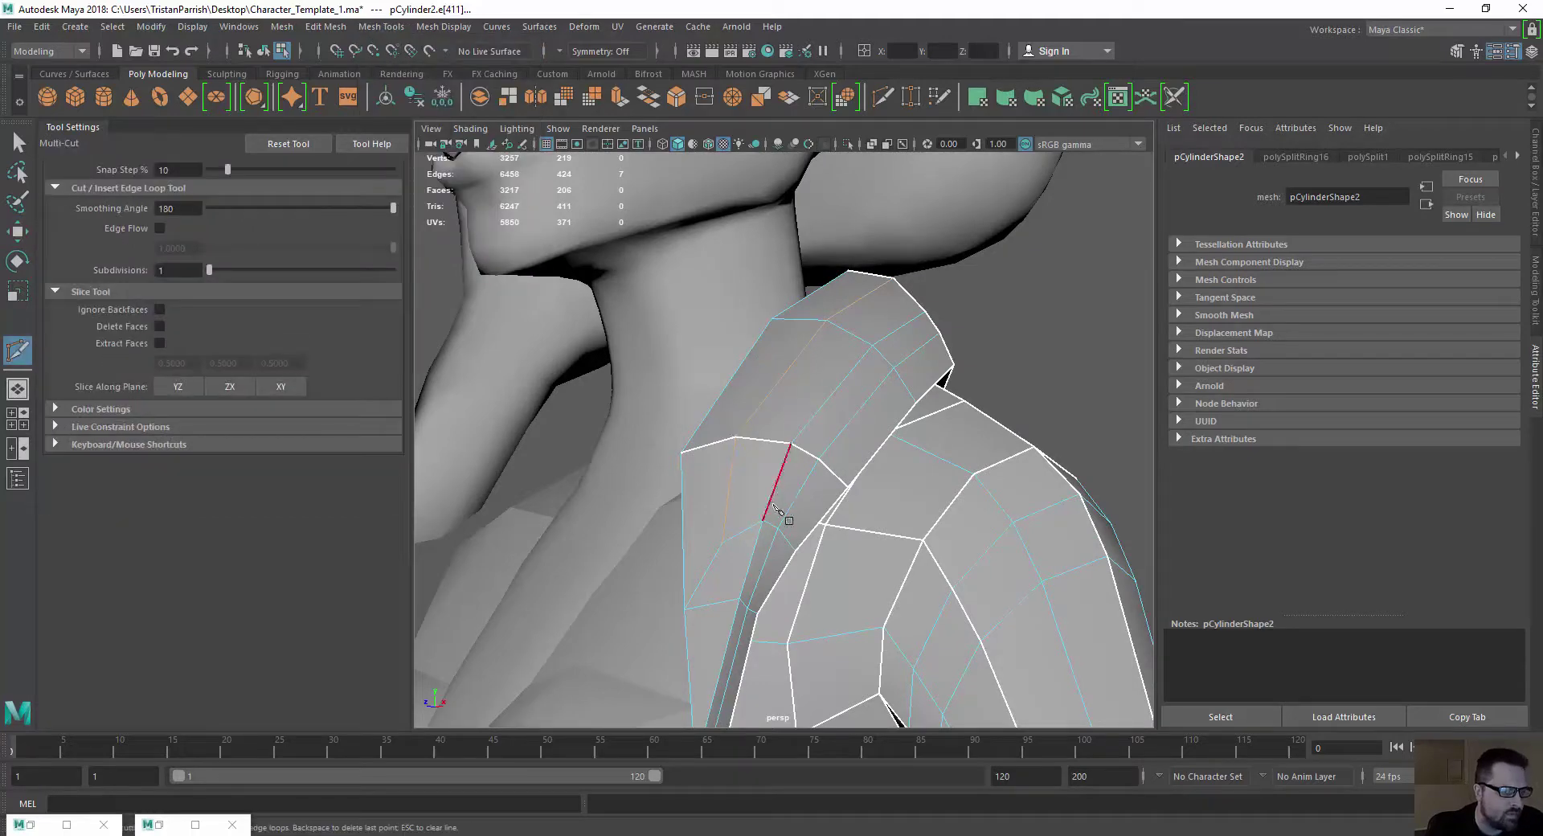
right_click(675, 466)
scroll(674, 458, "down", 4)
left_click_drag(654, 391, 608, 413, "alt")
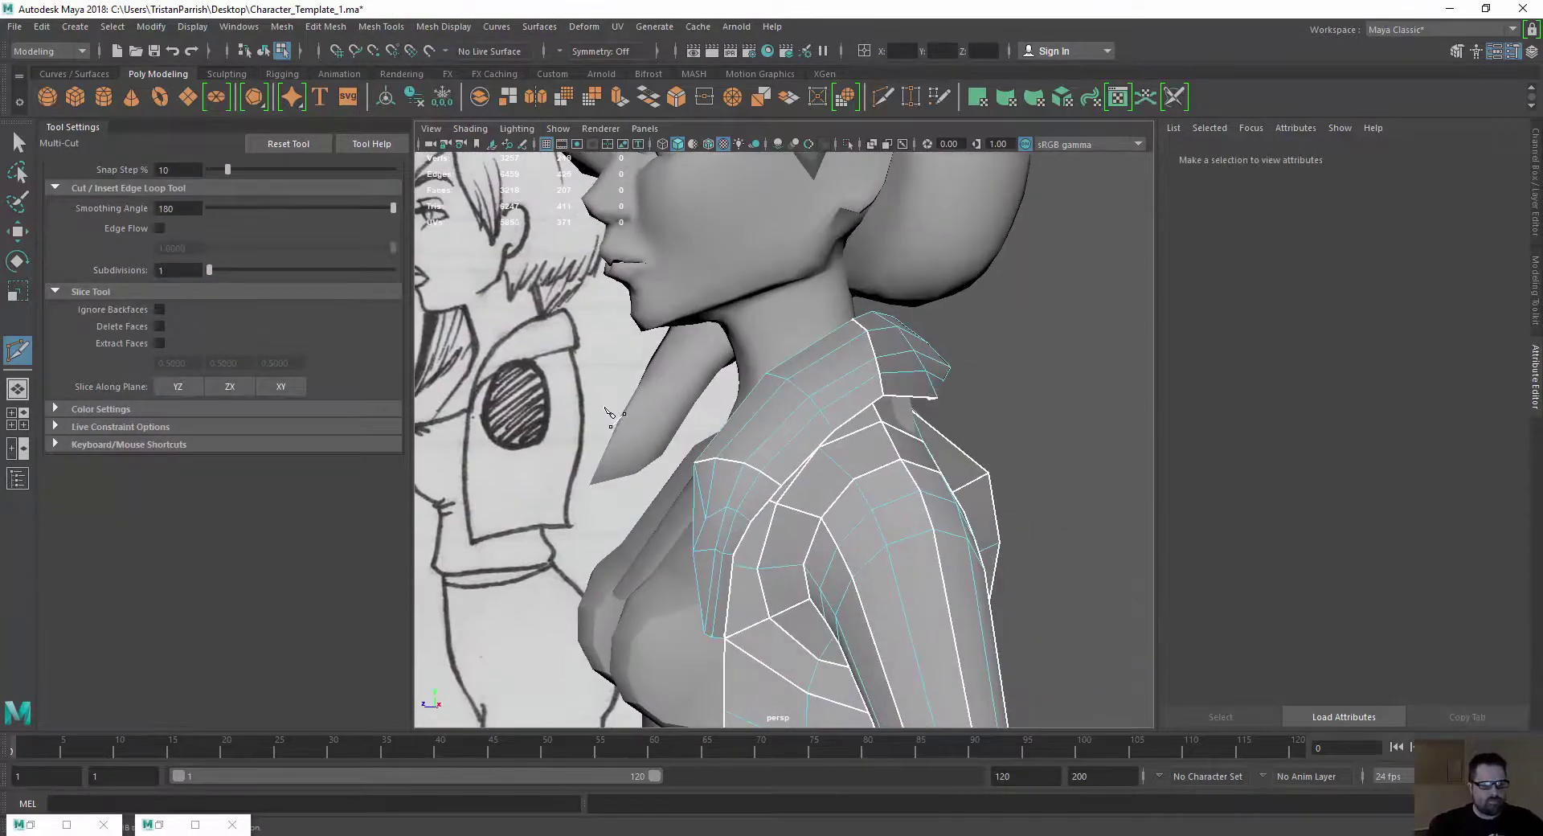
key("w")
Delete the faces that cap the collar's rear end at the body's centre line
left_click_drag(989, 365, 707, 394, "alt")
scroll(720, 399, "up", 4)
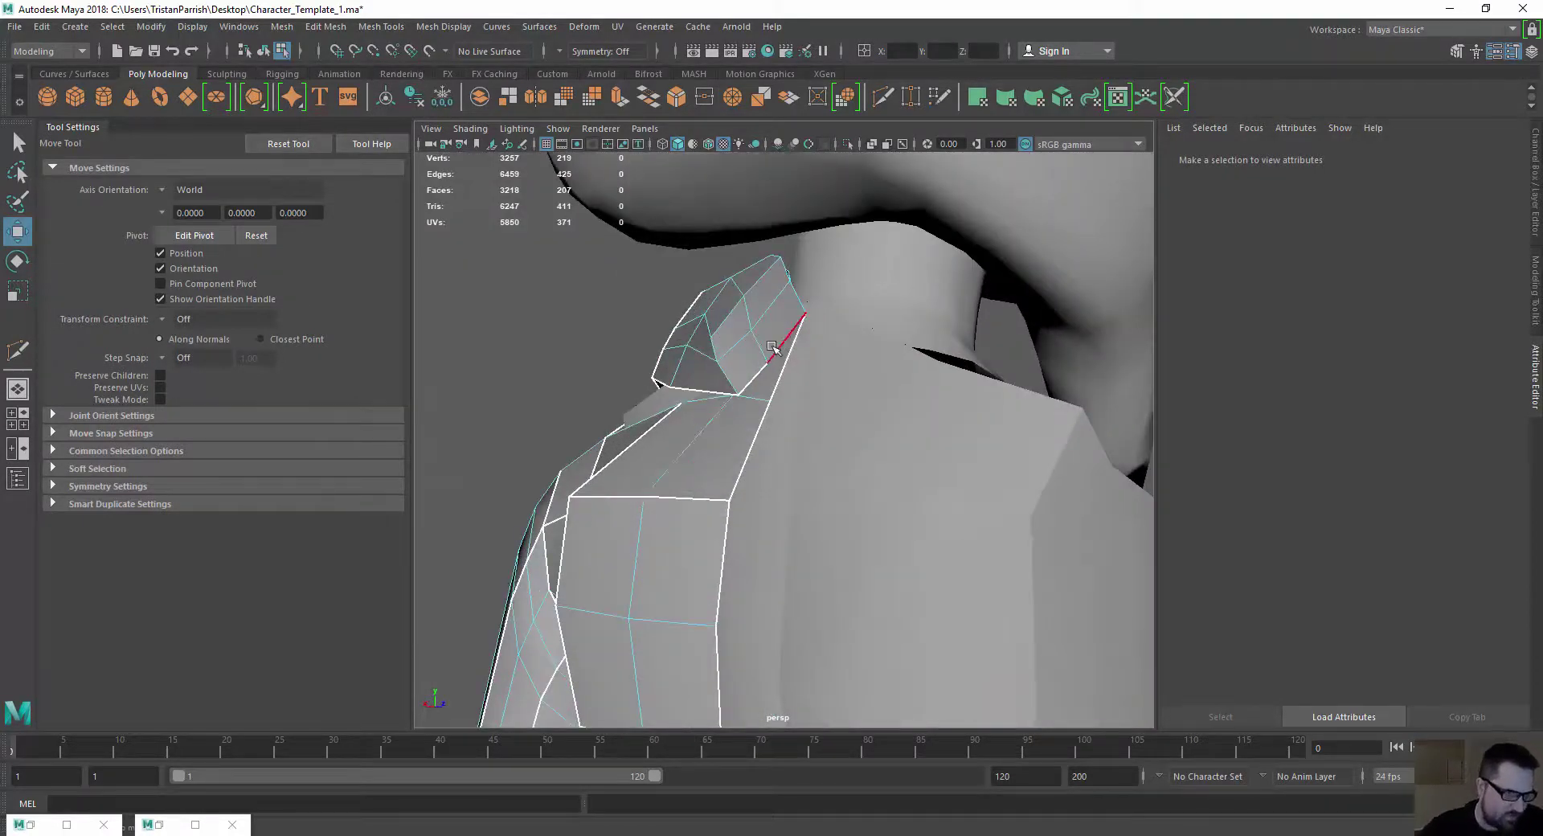
right_click_drag(749, 325, 749, 368)
left_click(744, 350)
key("Delete")
left_click(740, 321)
key("Delete")
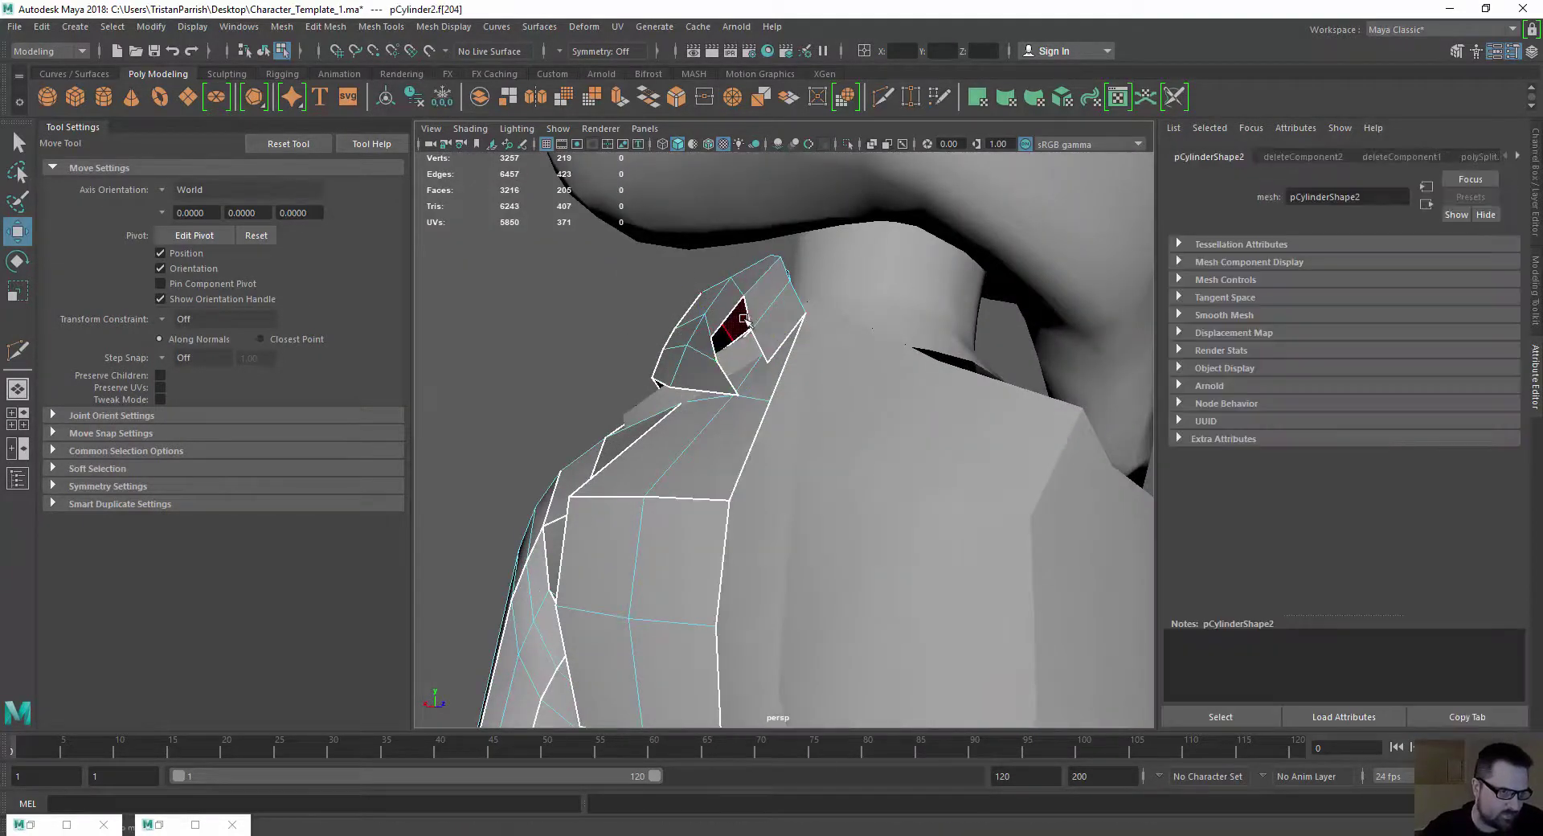
key("Delete")
Select the vertices along the collar's open rear edge and align them on the body's centre line
left_click_drag(744, 320, 928, 356, "alt")
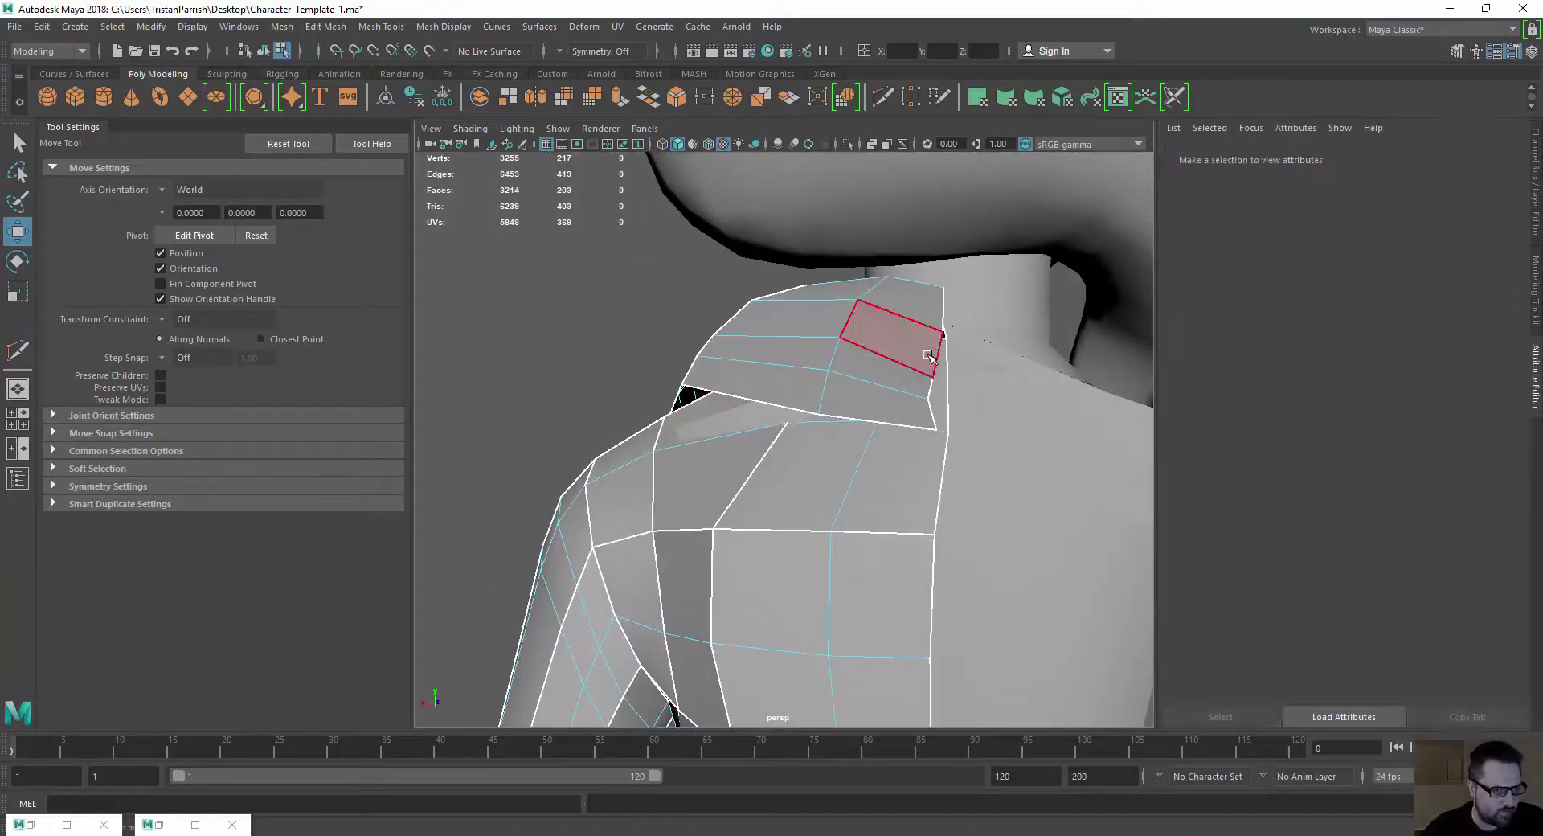
right_click_drag(928, 356, 821, 327)
left_click_drag(900, 321, 924, 240, "alt")
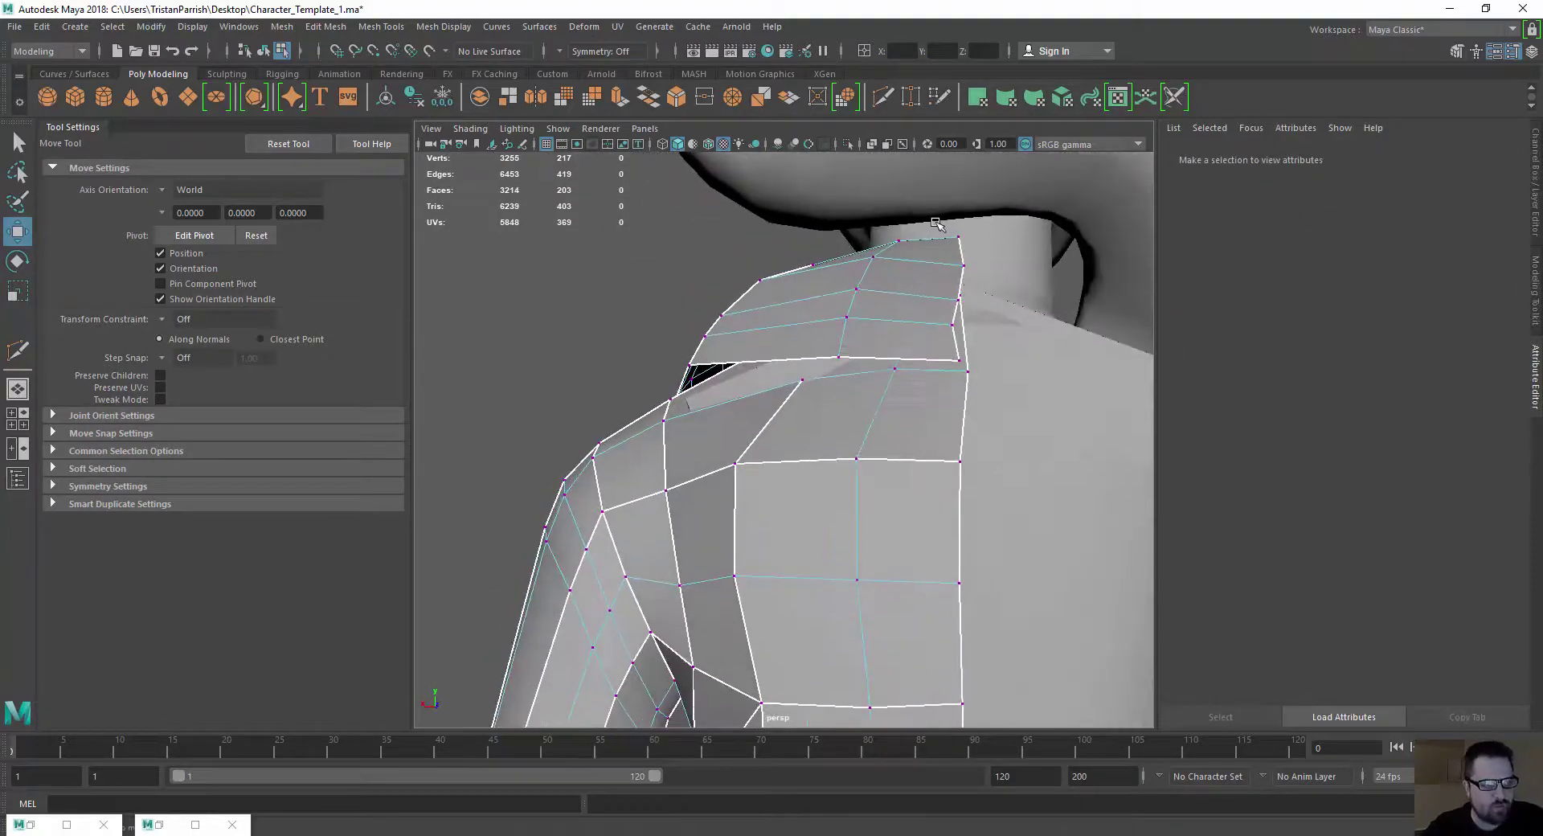
left_click_drag(1017, 378, 903, 340)
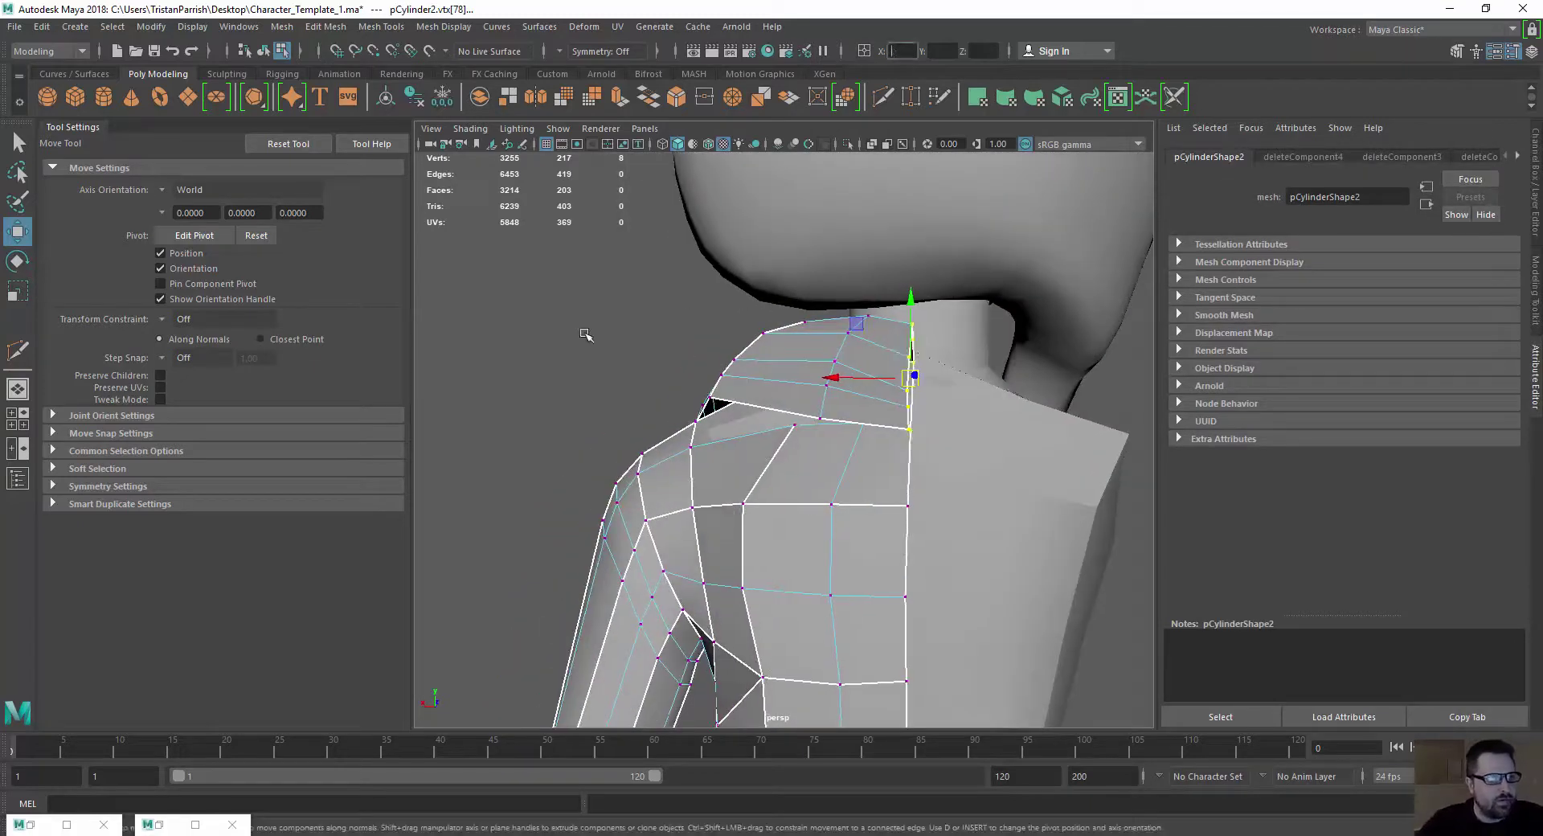
Adjust the heights of the collar's shoulder-top and front lapel vertices and of one vertex on top of the shoulder
left_click_drag(586, 335, 870, 365, "alt")
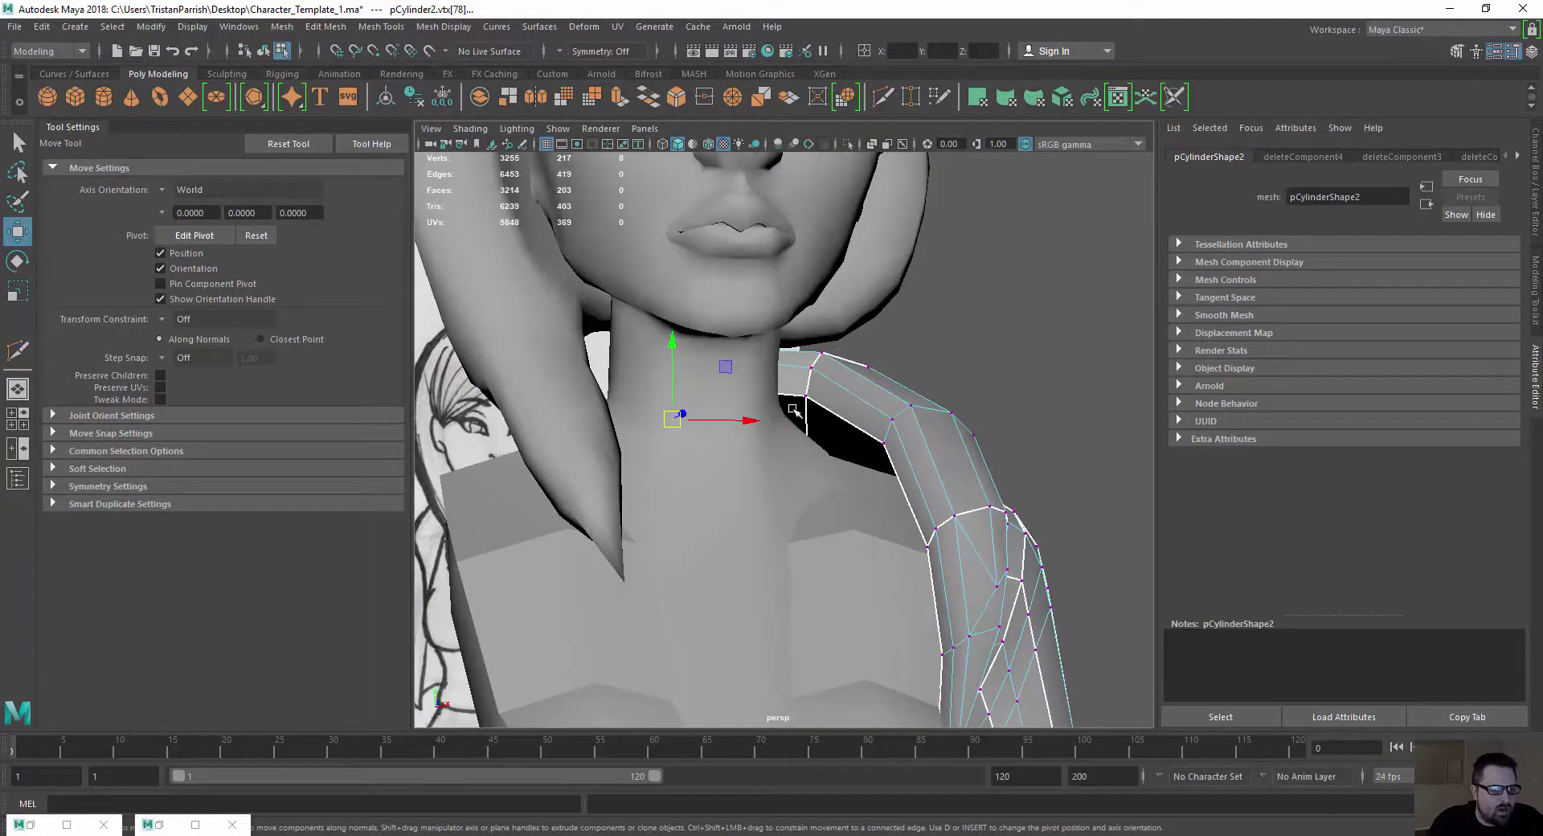
left_click_drag(835, 328, 958, 384, "alt")
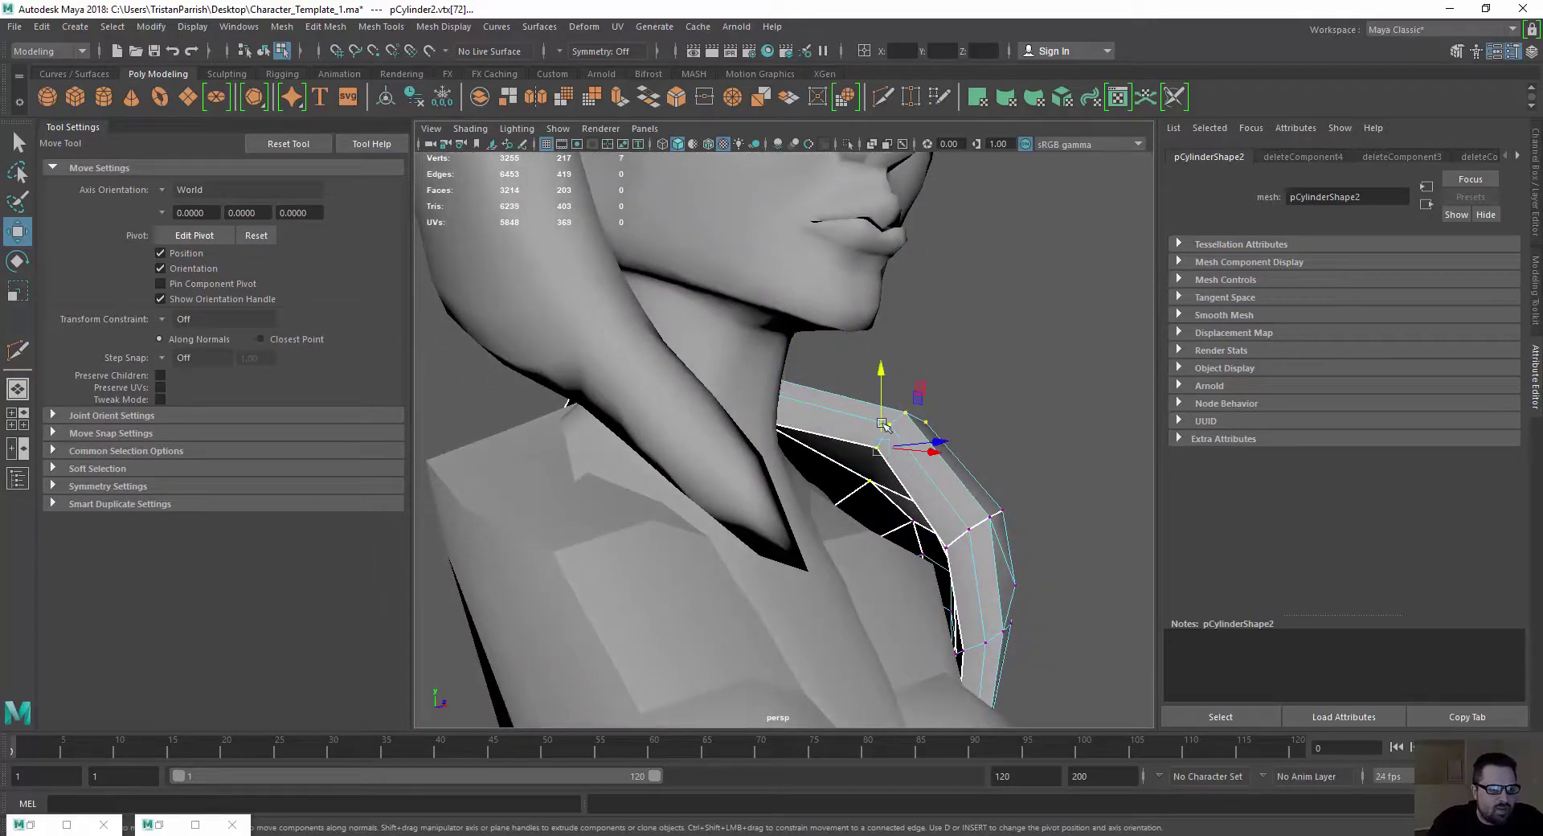
left_click_drag(884, 470, 571, 416, "alt")
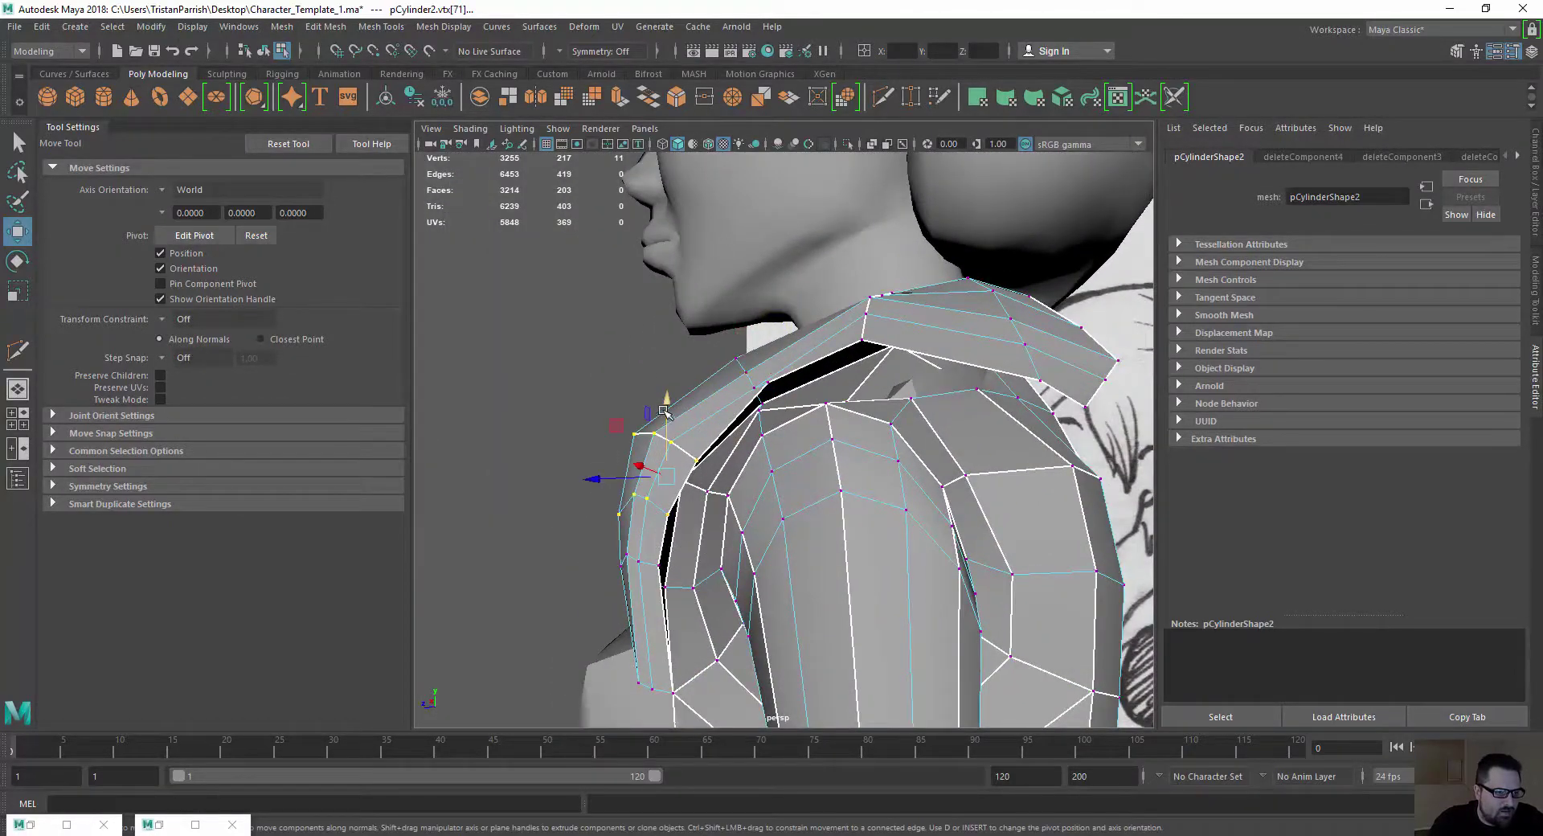
left_click_drag(666, 412, 862, 388)
left_click_drag(660, 367, 700, 444, "alt")
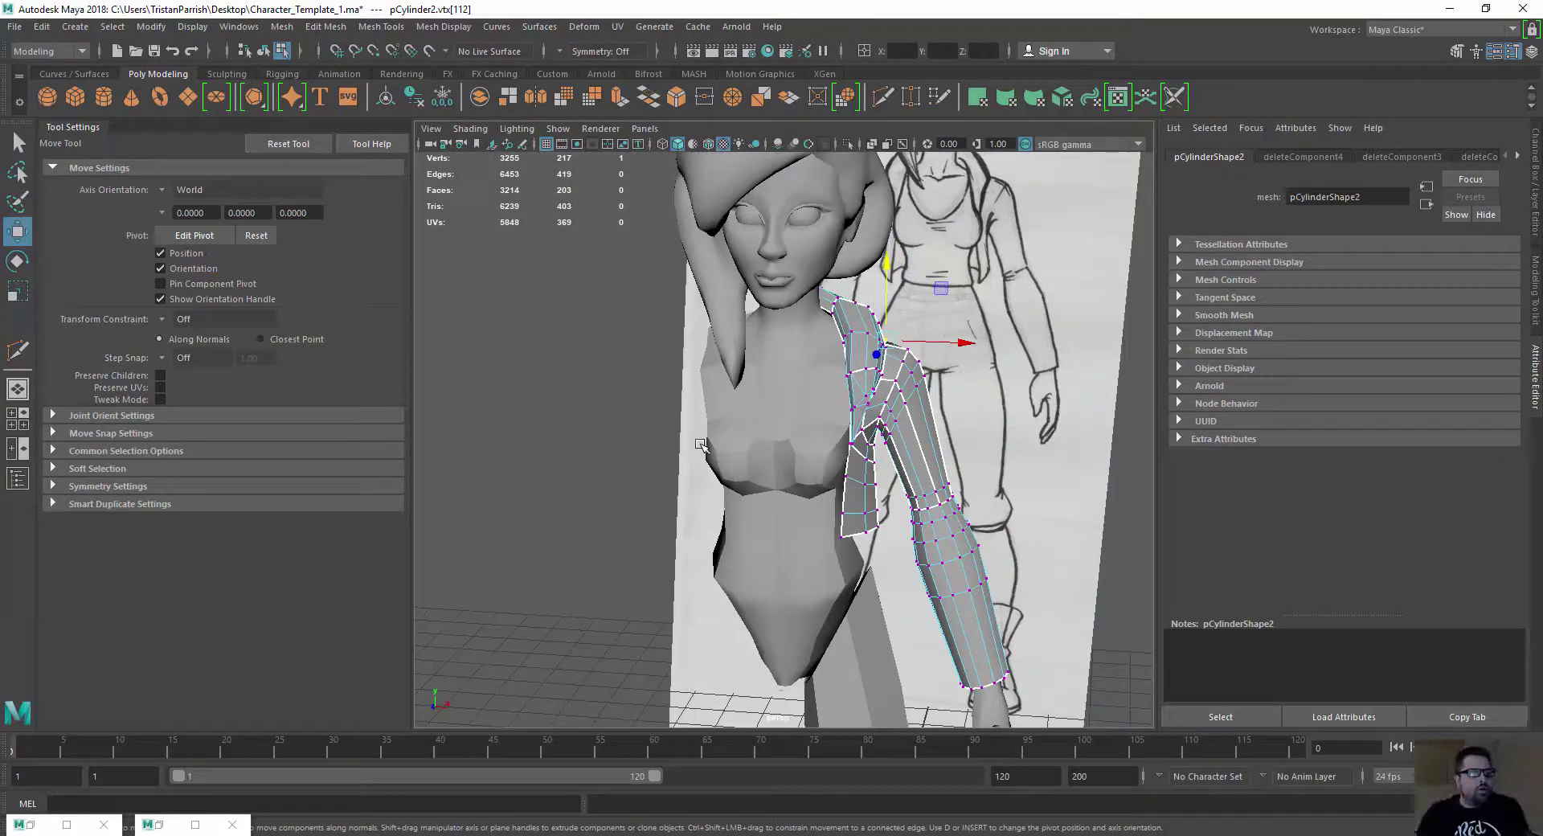
Reposition the middle vertex on the upper face of the collar's front lapel
scroll(796, 322, "up", 4)
left_click_drag(792, 317, 704, 314, "alt")
right_click_drag(873, 300, 952, 278)
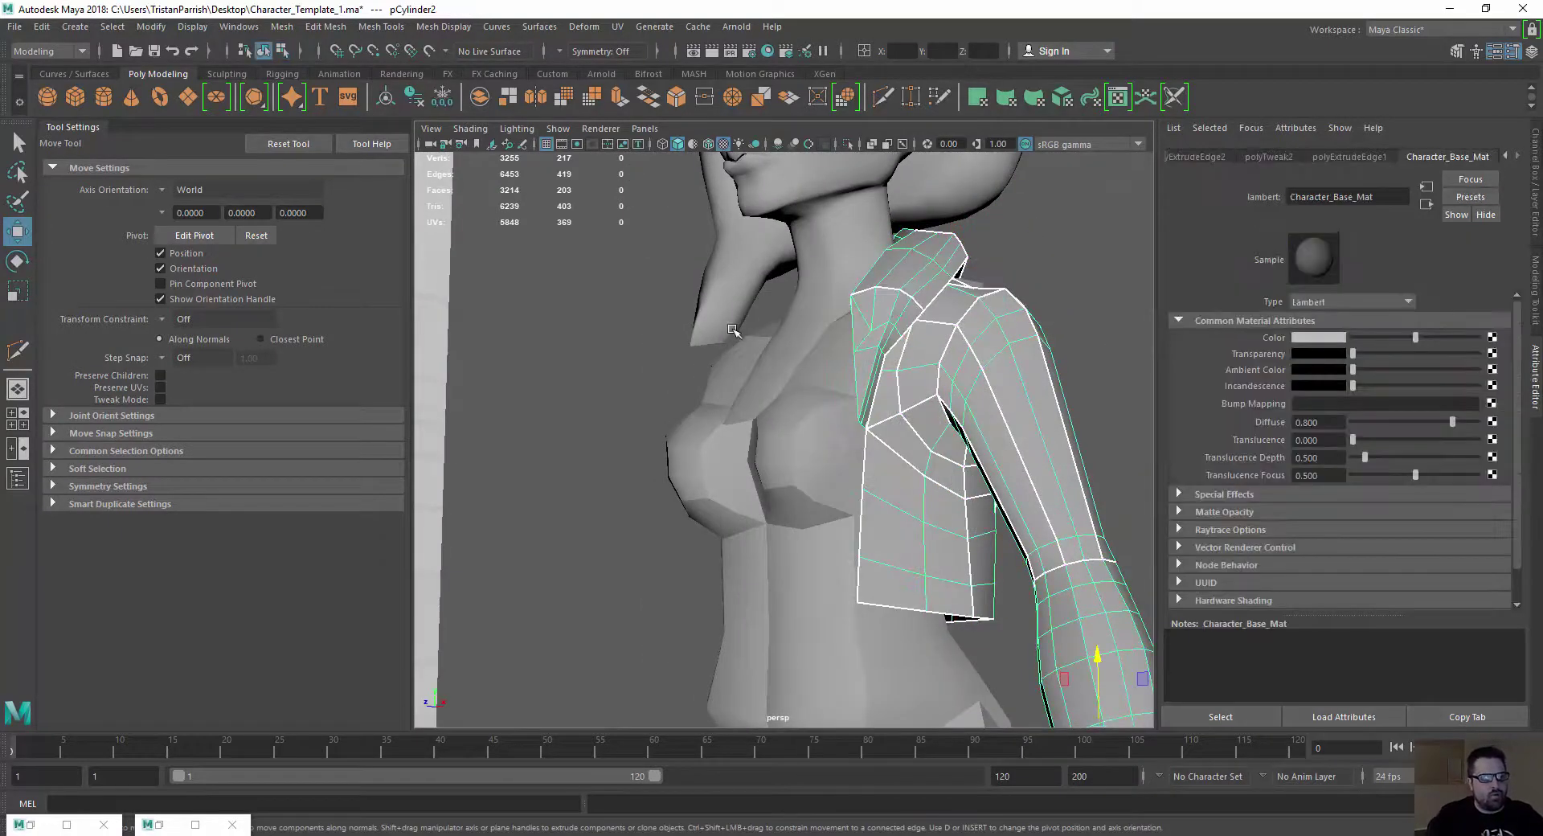
right_click_drag(735, 331, 919, 322, "alt")
middle_click_drag(967, 229, 889, 353, "alt")
right_click_drag(923, 282, 860, 283)
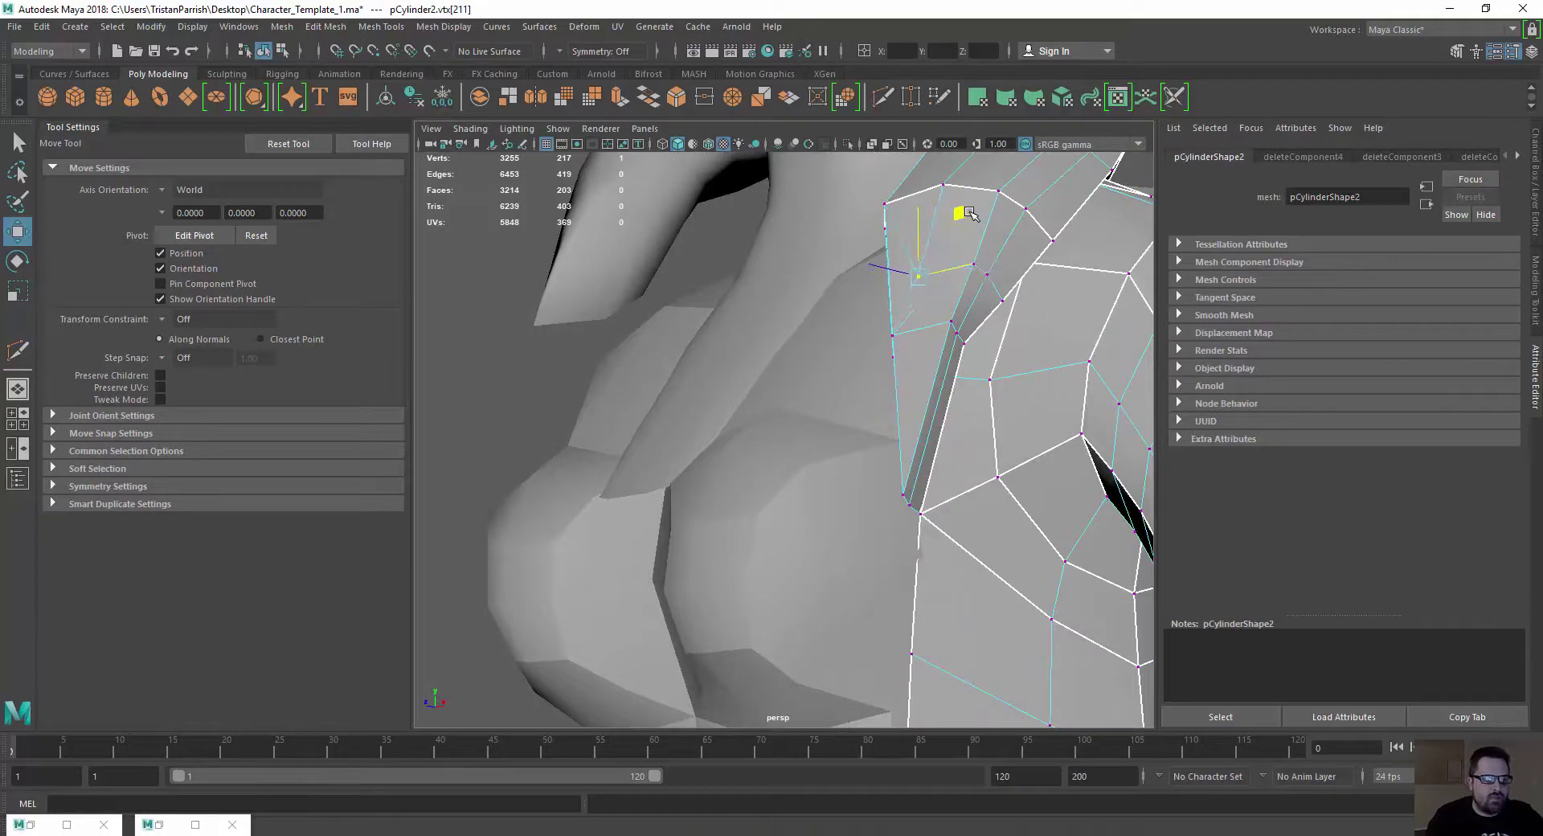
left_click_drag(967, 213, 825, 350, "alt")
Return the jacket mesh to object mode and view it against the whole character
right_click_drag(958, 379, 897, 365)
left_click_drag(896, 365, 758, 442, "alt")
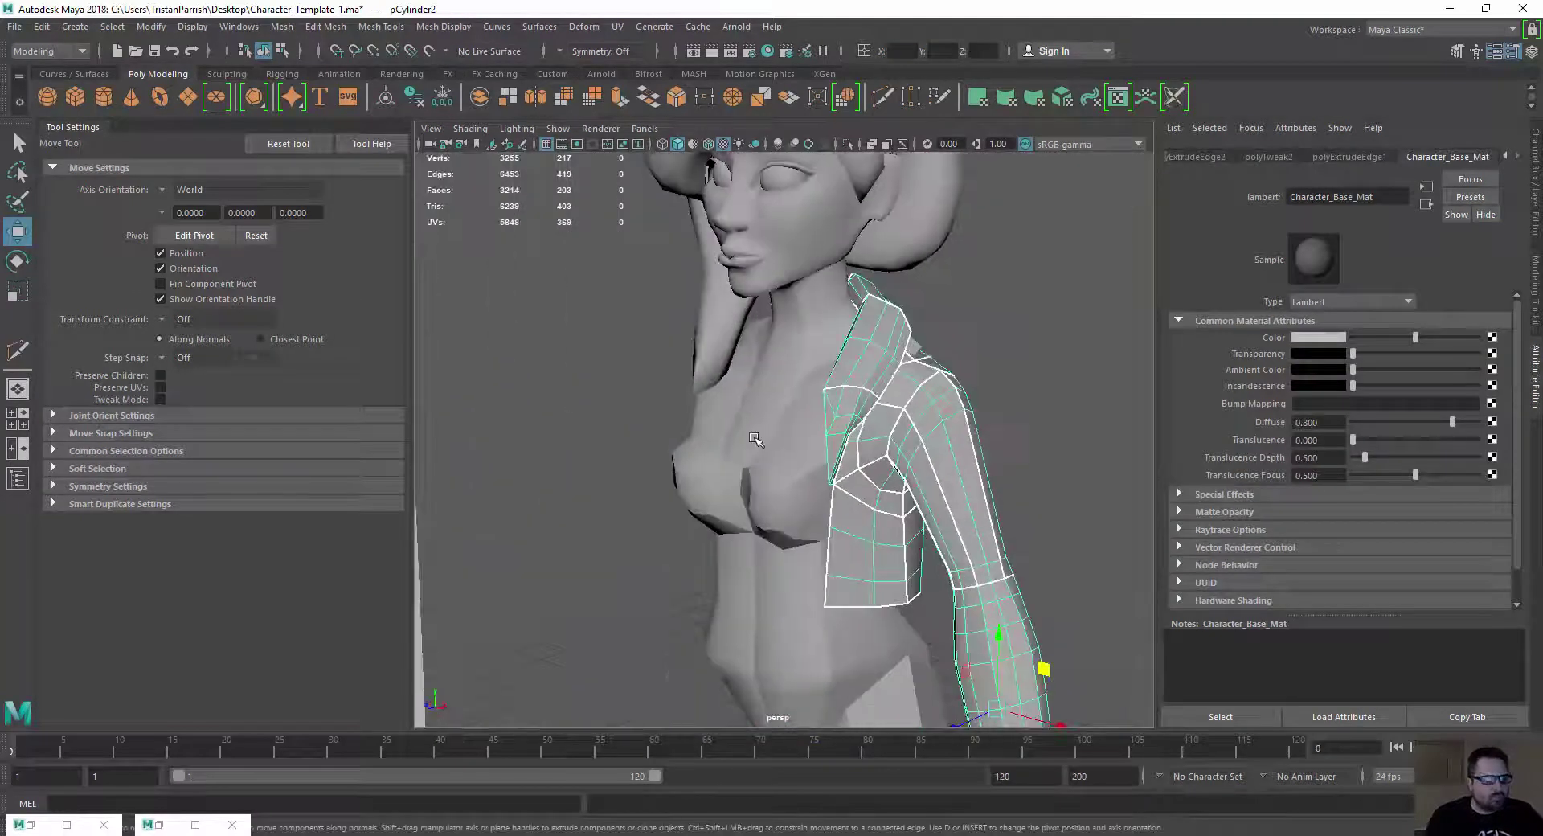
right_click_drag(758, 441, 683, 410, "alt")
left_click_drag(683, 410, 702, 328, "alt")
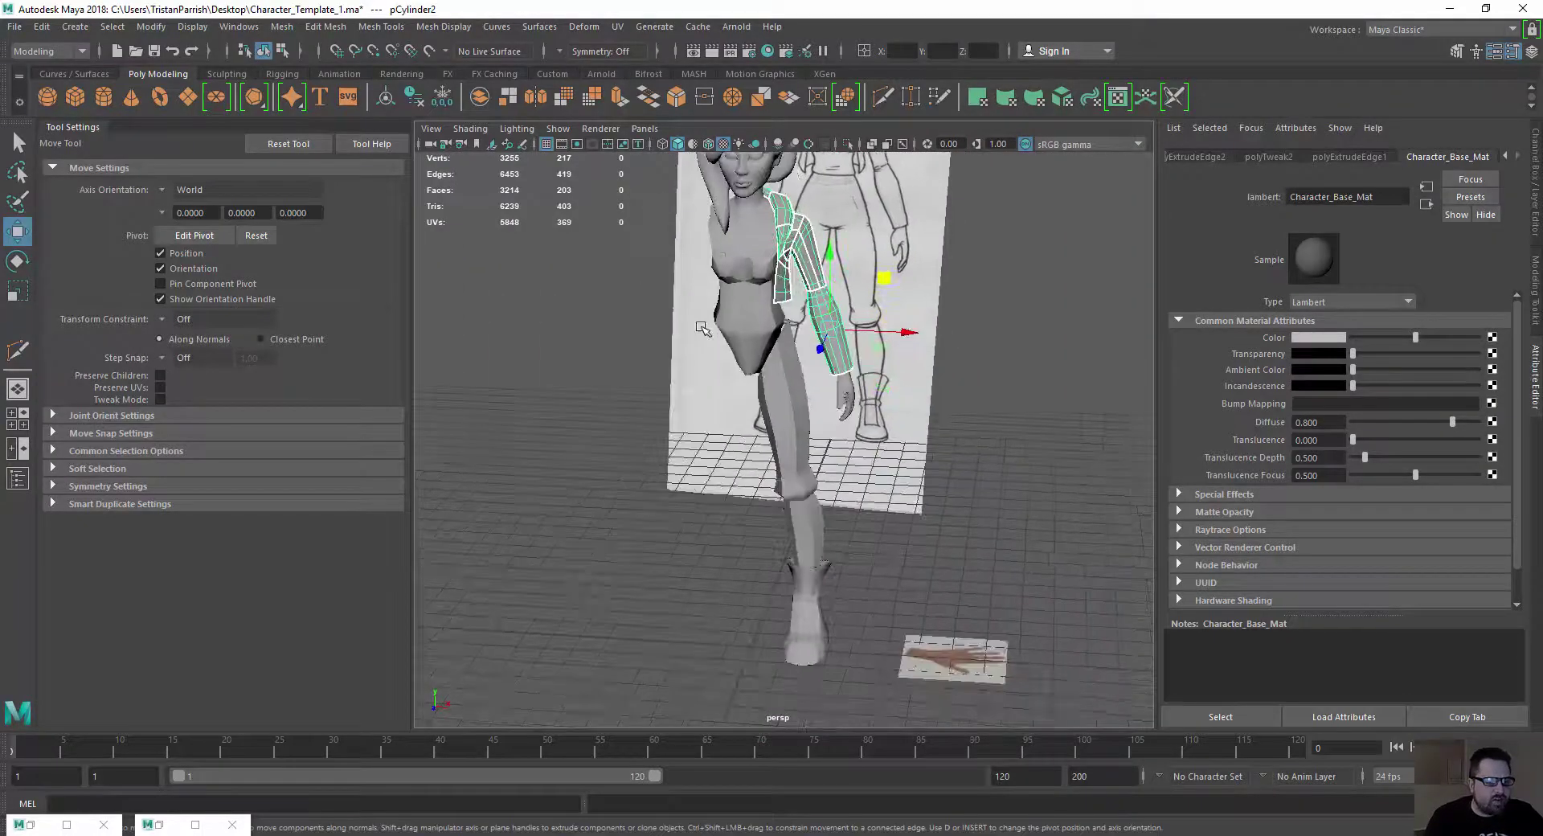
Examine the topology of the character's torso and of the neck and upper chest, selecting each mesh
left_click(772, 437)
right_click_drag(773, 437, 831, 442, "alt")
left_click_drag(832, 442, 741, 418, "alt")
middle_click_drag(741, 418, 741, 406, "alt")
left_click_drag(742, 405, 748, 377, "alt")
left_click(749, 370)
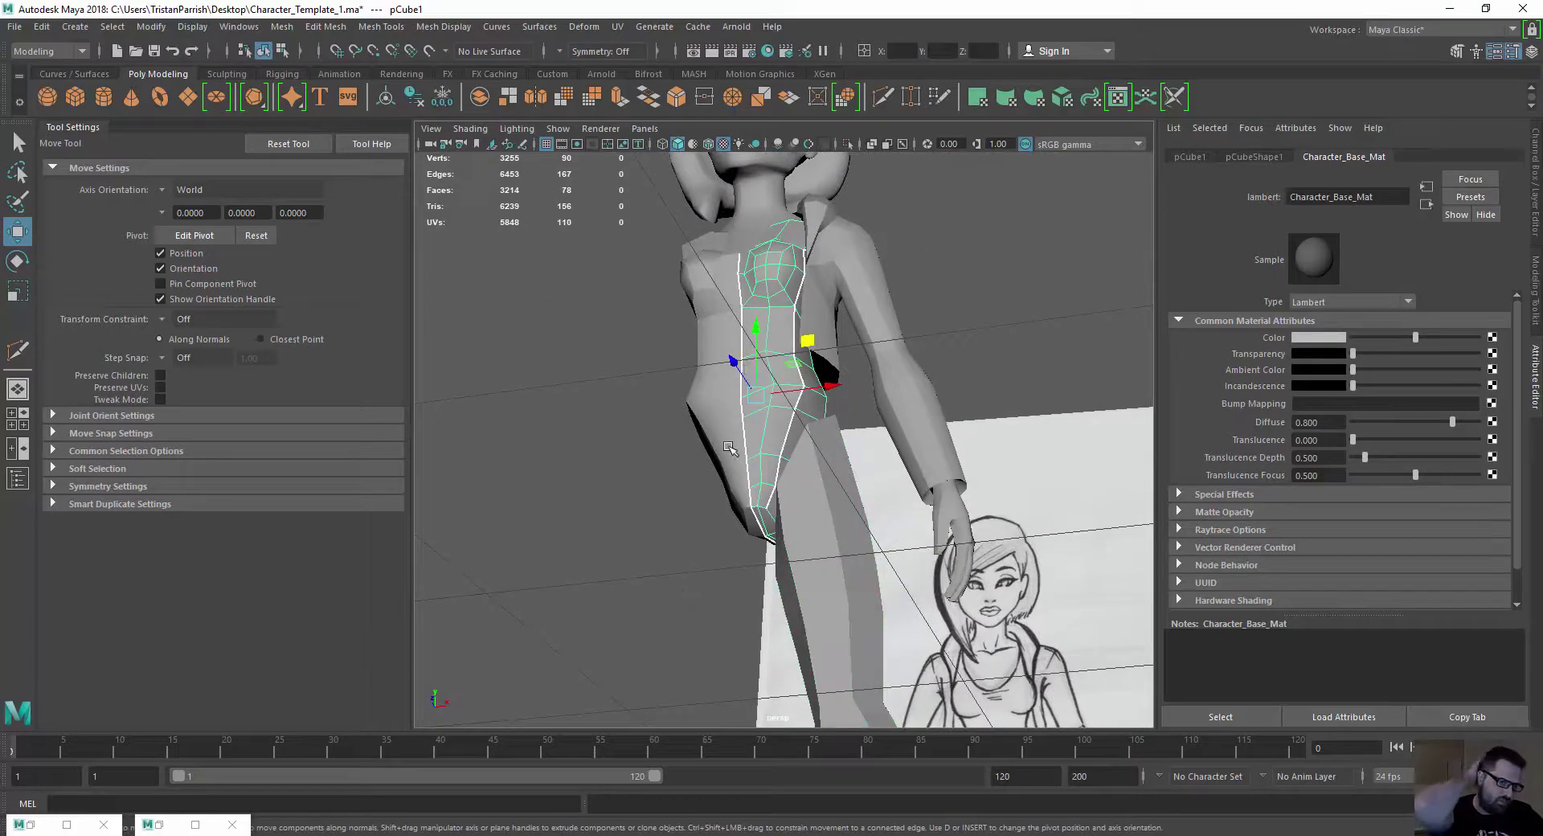
left_click_drag(792, 287, 717, 254, "alt")
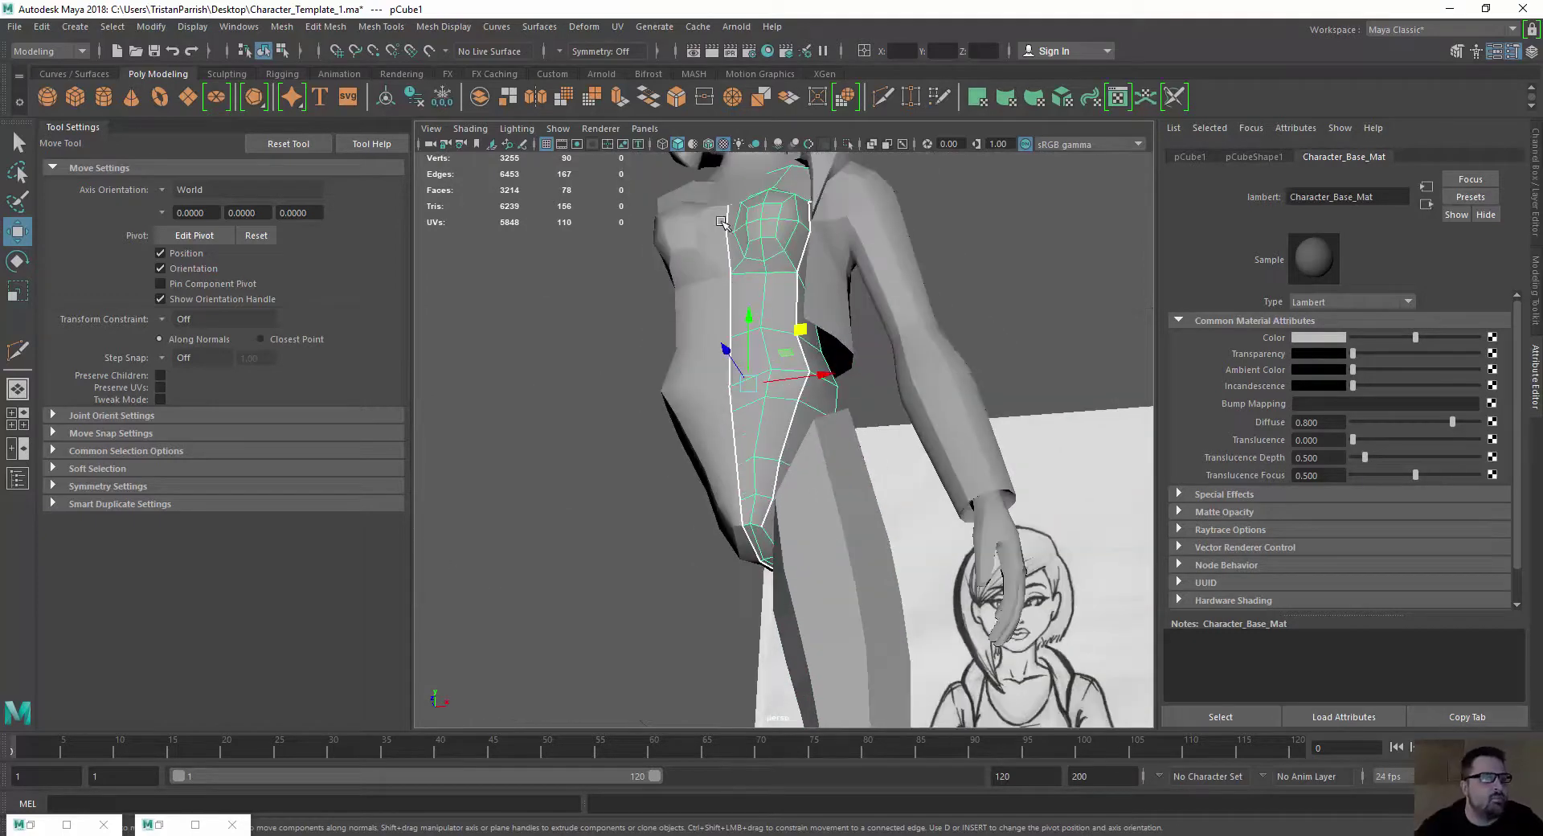
middle_click_drag(721, 222, 759, 450, "alt")
left_click_drag(758, 450, 743, 490, "alt")
left_click(746, 261)
right_click_drag(724, 297, 756, 346, "alt")
middle_click_drag(755, 346, 752, 462, "alt")
left_click_drag(723, 466, 785, 490, "alt")
middle_click_drag(785, 490, 787, 584, "alt")
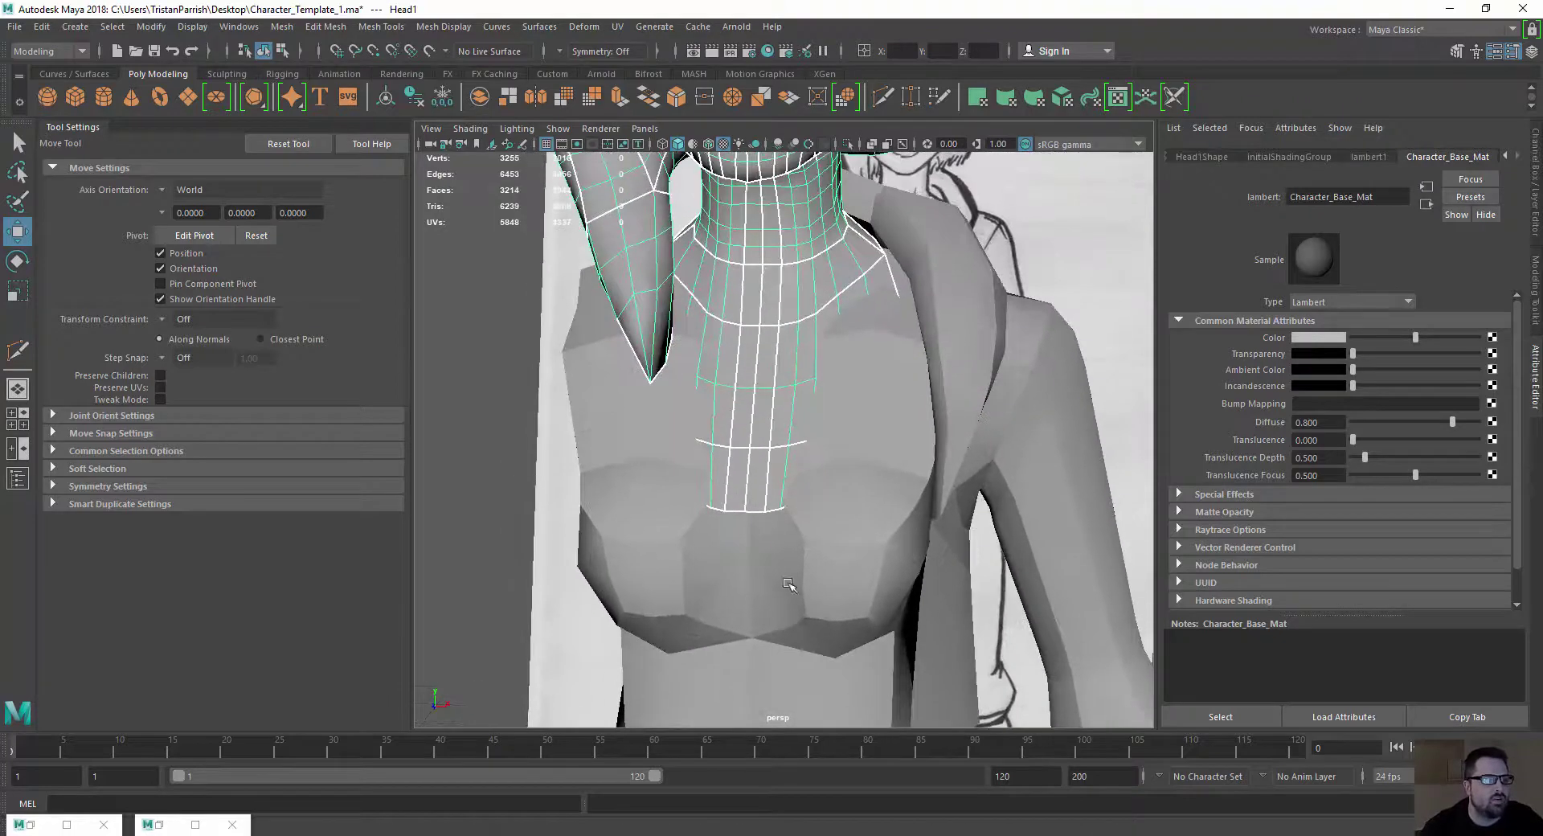
Examine the whole body from front and side against the reference drawings, checking the torso, upper leg and boot meshes
left_click(830, 508)
middle_click_drag(757, 528, 784, 430, "alt")
right_click_drag(836, 482, 784, 451, "alt")
middle_click_drag(844, 507, 836, 235, "alt")
middle_click_drag(835, 321, 828, 221, "alt")
left_click(821, 411)
middle_click_drag(824, 412, 778, 548, "alt")
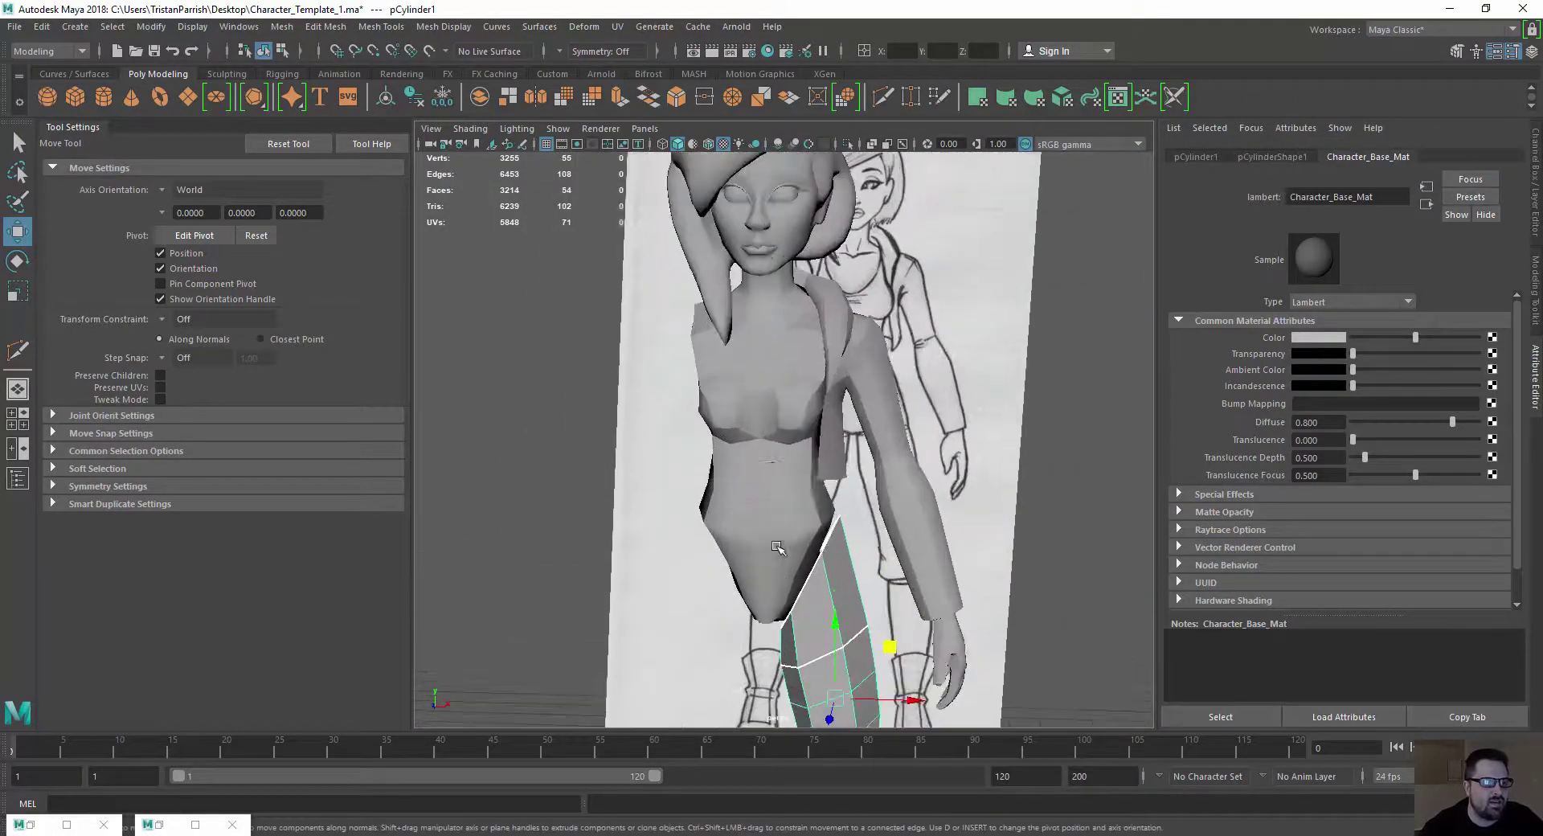
left_click_drag(752, 462, 665, 441, "alt")
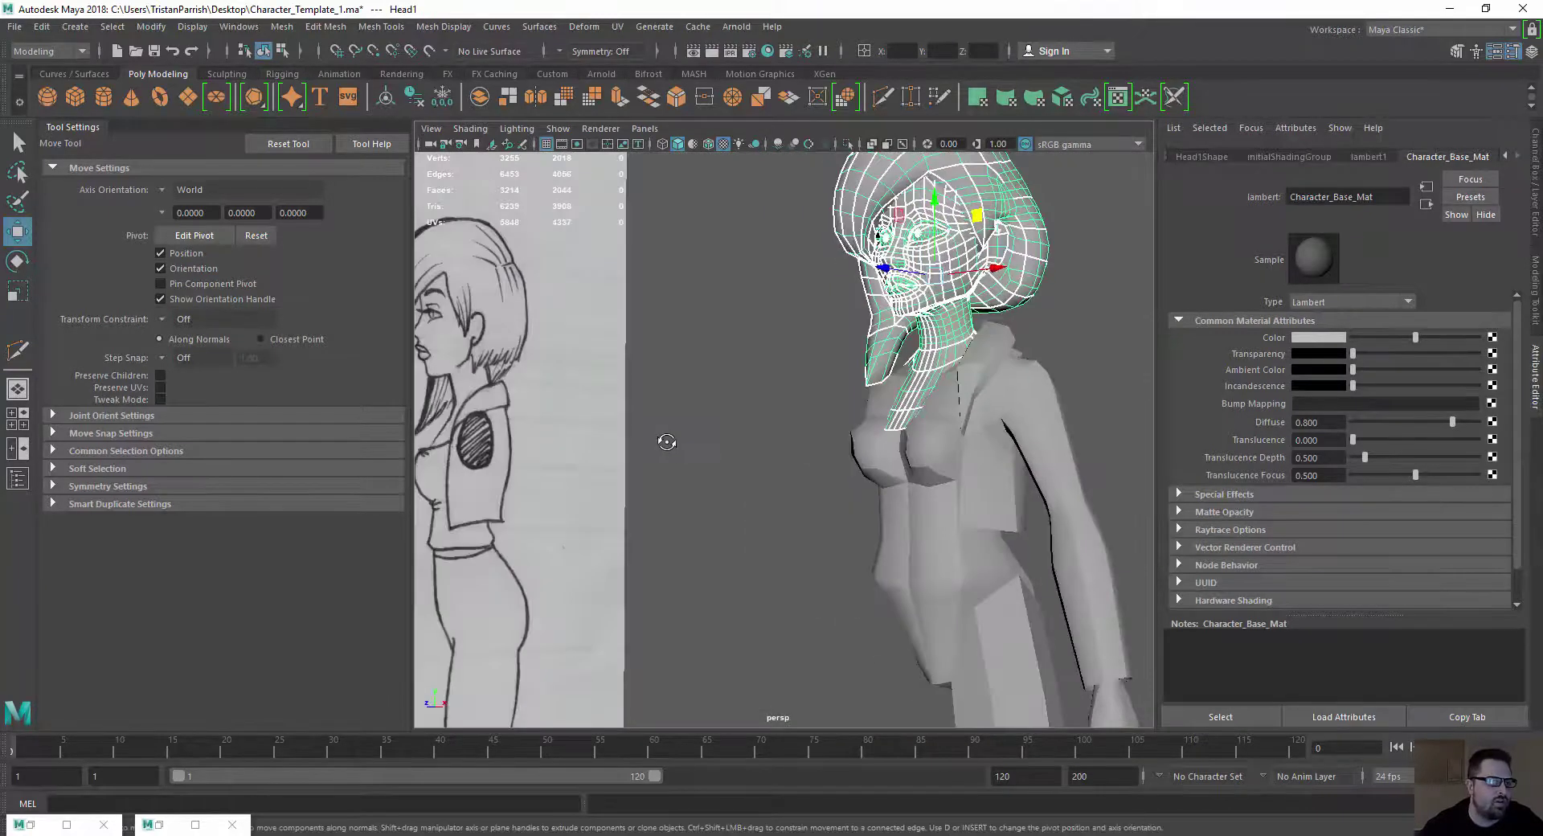
middle_click_drag(733, 480, 734, 375, "alt")
mouse_move(832, 522)
right_mouse_down("alt")
mouse_move(775, 503)
mouse_move(812, 526)
right_mouse_up("alt")
mouse_move(773, 526)
middle_mouse_down("alt")
mouse_move(768, 350)
mouse_move(713, 475)
middle_mouse_up("alt")
left_click_drag(709, 478, 775, 490, "alt")
mouse_move(733, 438)
left_mouse_down("alt")
mouse_move(658, 444)
mouse_move(675, 438)
left_mouse_up("alt")
middle_click_drag(764, 468, 740, 348, "alt")
left_click_drag(738, 353, 724, 314, "alt")
middle_click_drag(725, 314, 707, 269, "alt")
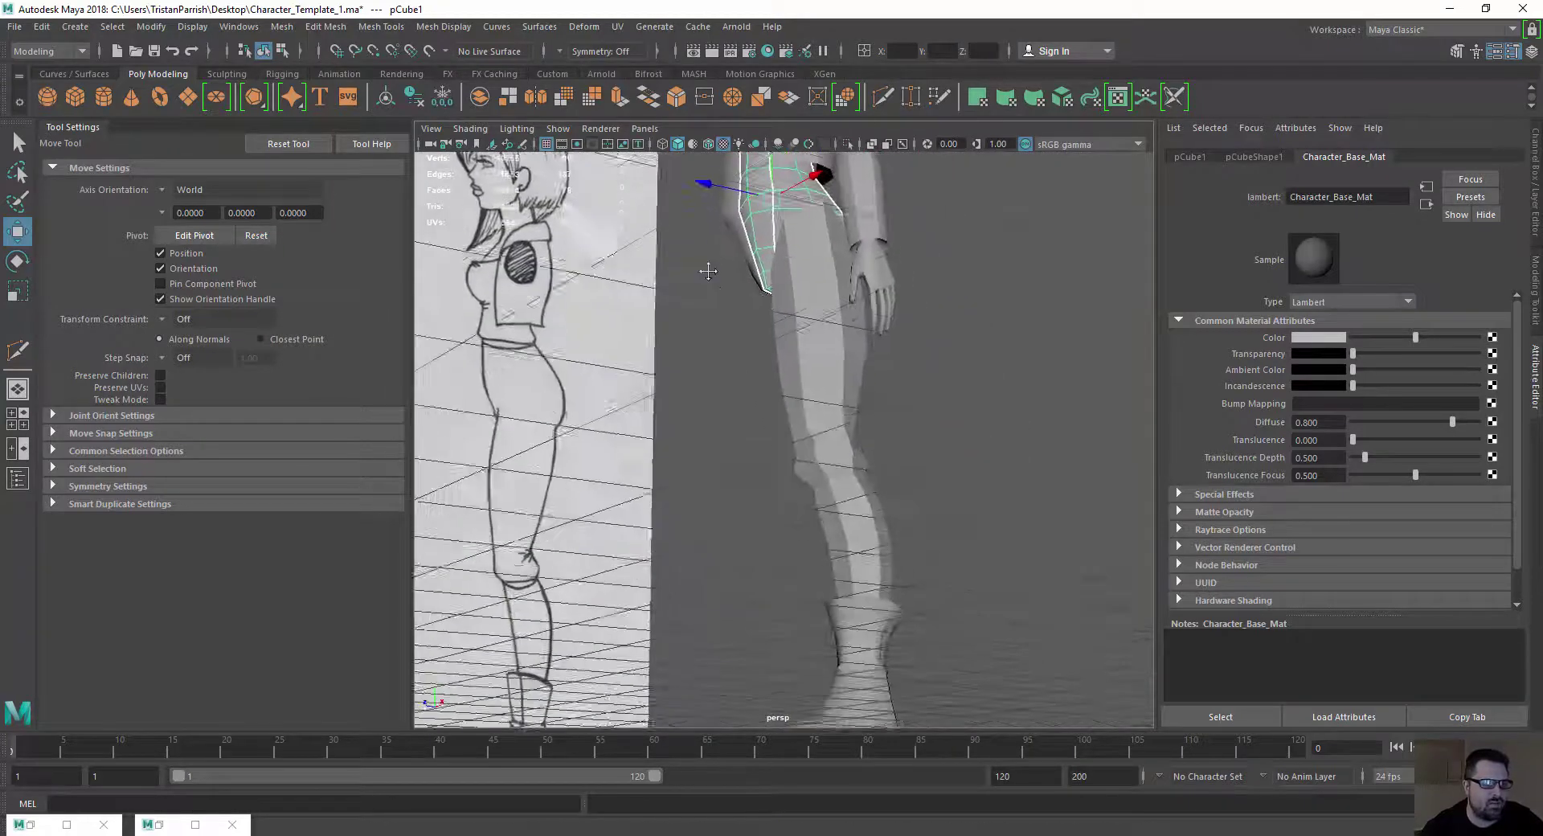
left_click_drag(708, 277, 749, 495, "alt")
left_click(796, 560)
scroll(747, 446, "up", 3)
scroll(758, 451, "down", 3)
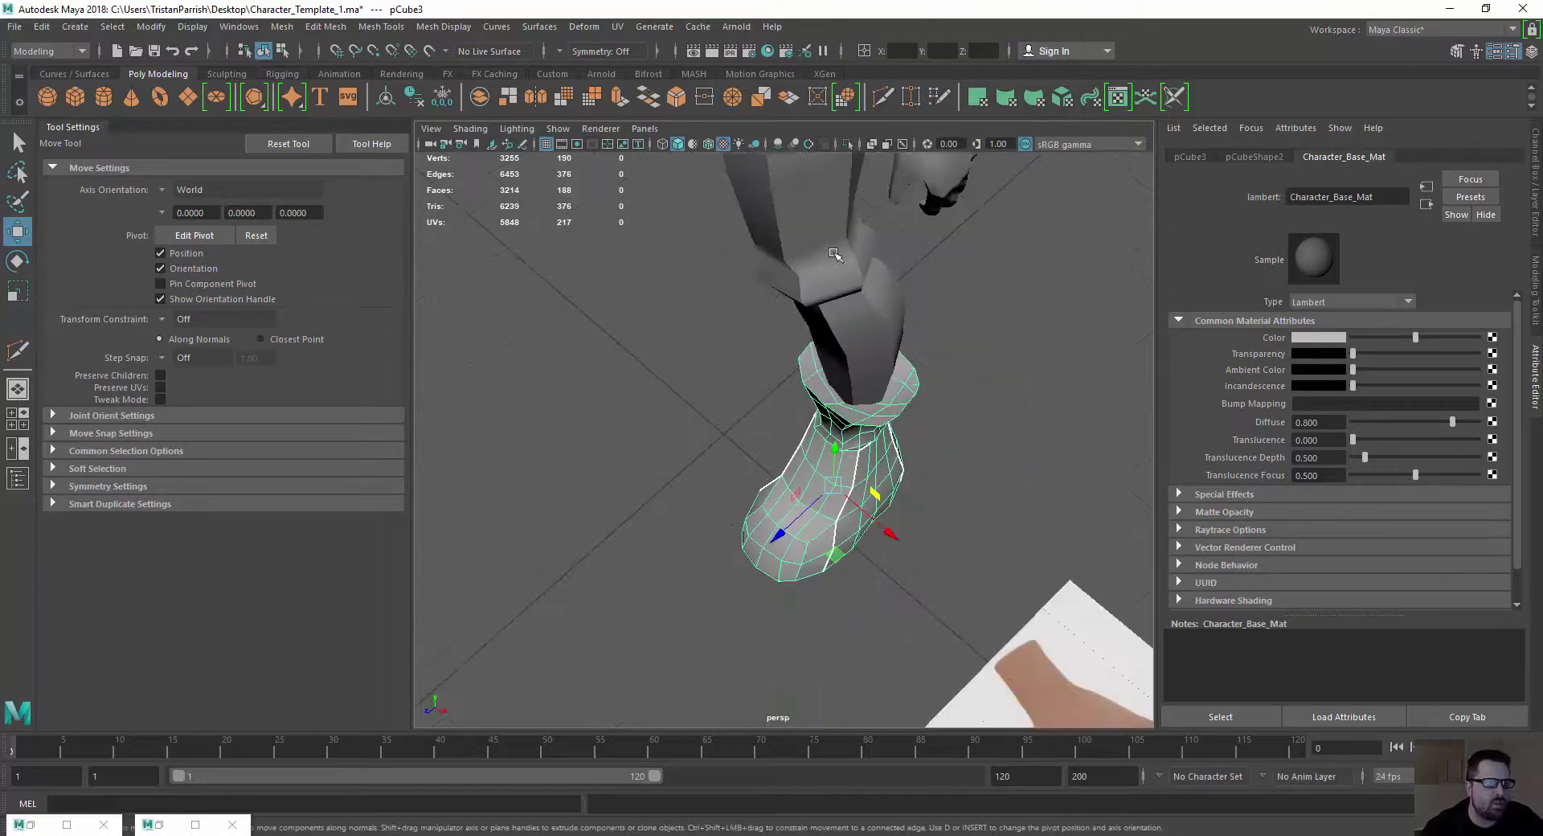
Select the lower leg mesh and insert vertical edge loops along its front with Insert Edge Loop
left_click(837, 257)
left_click_drag(837, 257, 804, 233, "alt")
middle_click_drag(804, 499, 769, 405, "alt")
left_click(754, 313)
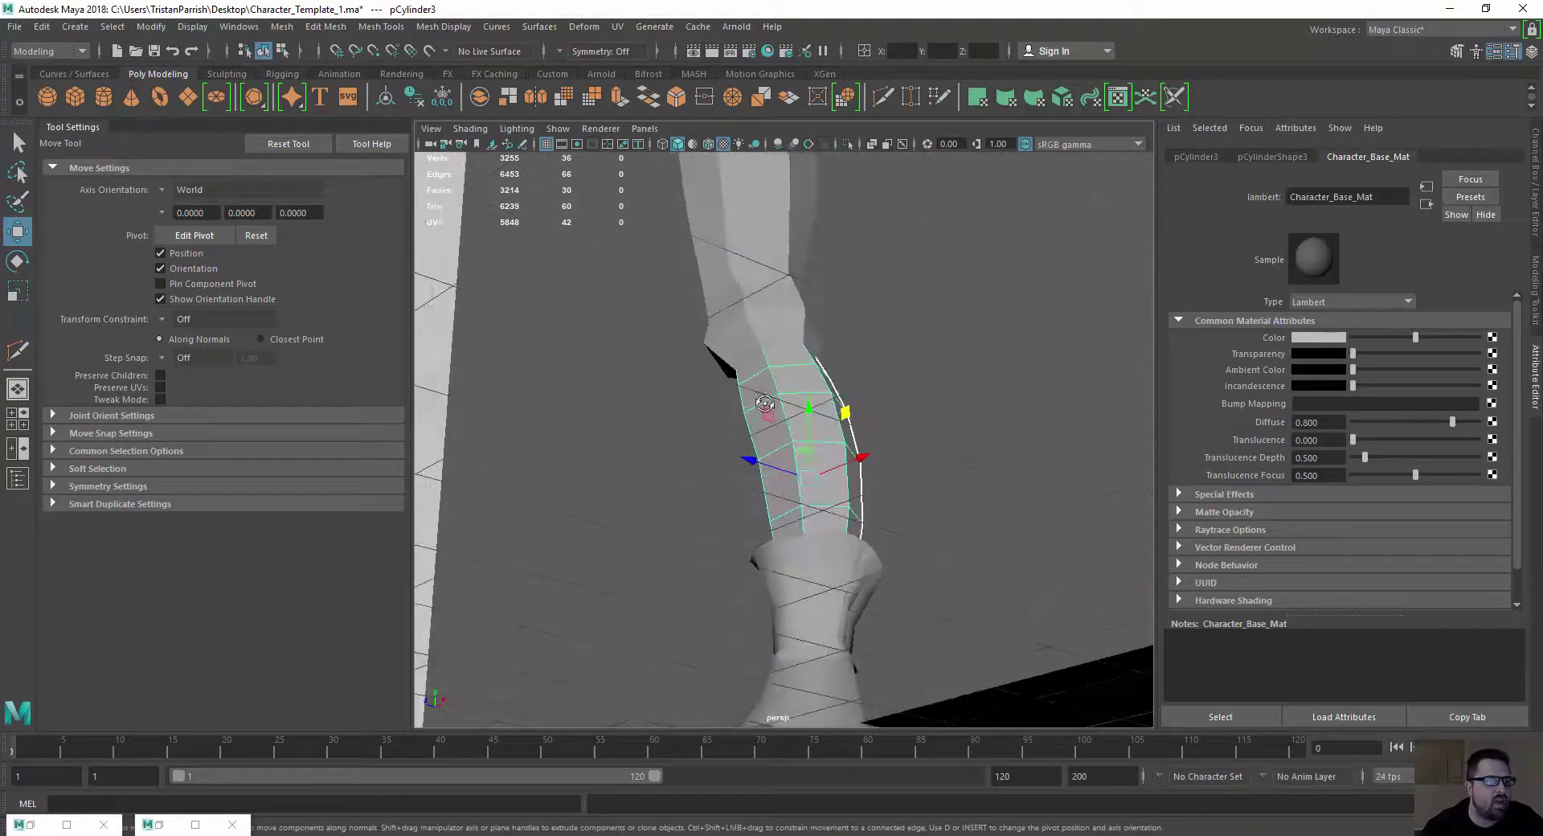
left_click_drag(769, 406, 723, 338, "alt")
left_click(381, 26)
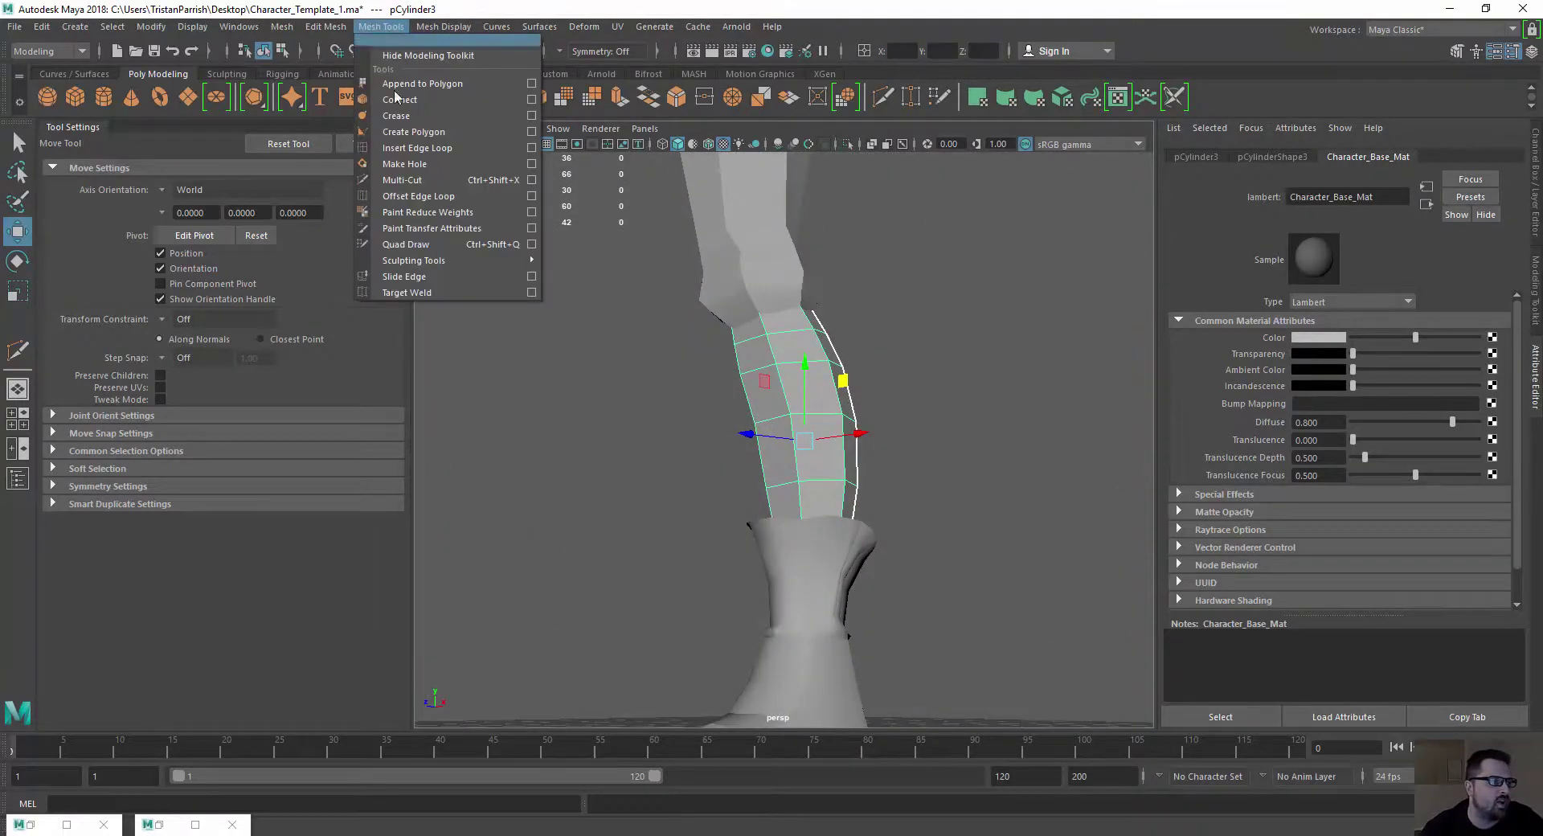
left_click(417, 148)
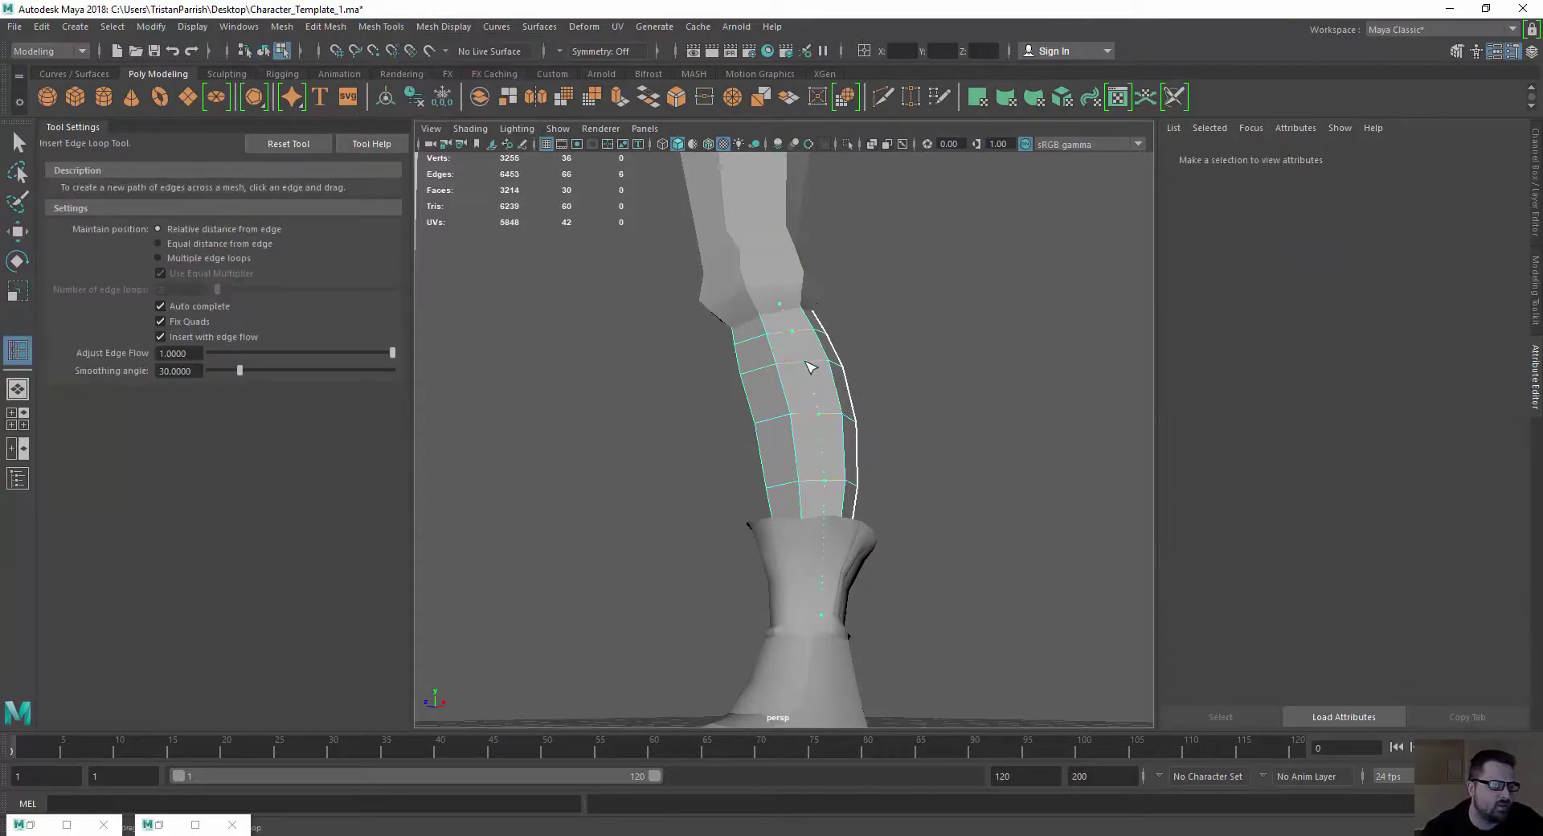
left_click(809, 367)
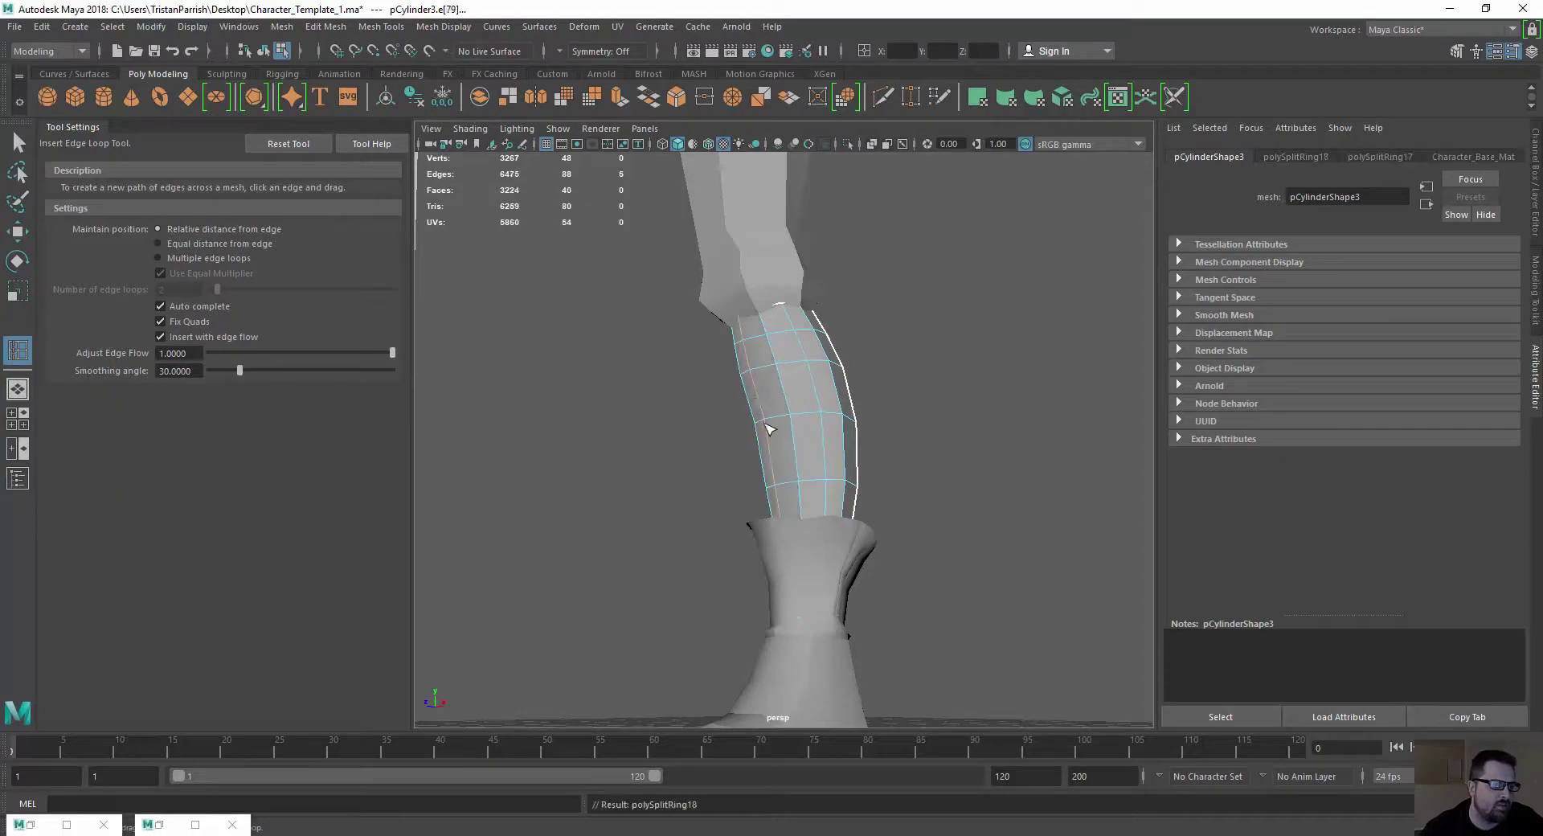
Insert vertical edge loops through the remaining side and back faces of the lower leg
left_click_drag(767, 430, 772, 423, "alt")
key("F8")
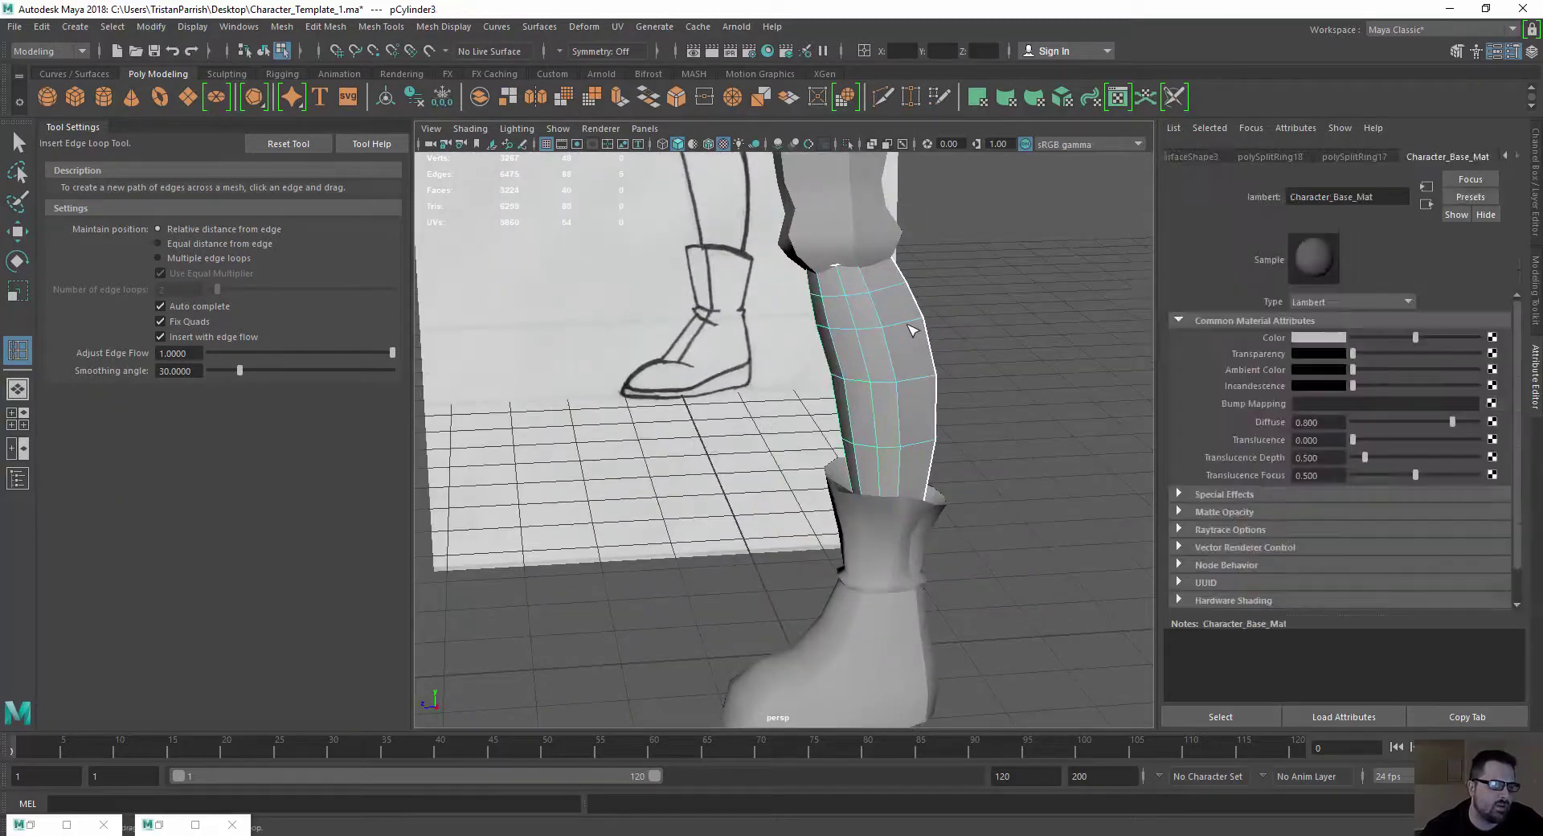
left_click(907, 327)
left_click_drag(907, 327, 833, 391, "alt")
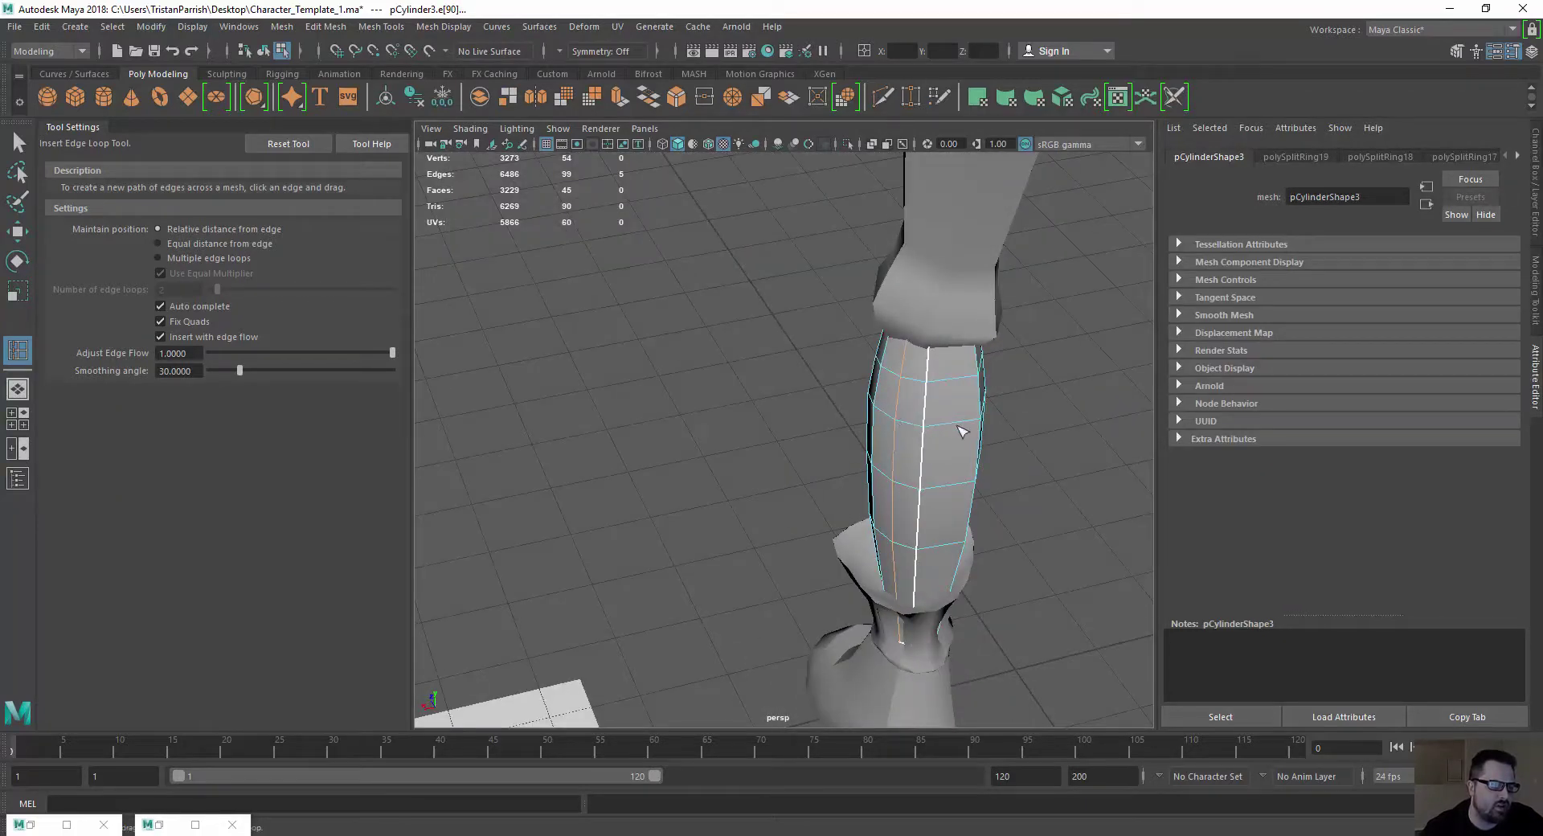
mouse_move(961, 431)
left_mouse_down("alt")
mouse_move(784, 446)
mouse_move(552, 506)
mouse_move(603, 419)
mouse_move(586, 361)
mouse_move(705, 539)
left_mouse_up("alt")
left_click(763, 454)
right_click_drag(705, 538, 734, 537, "alt")
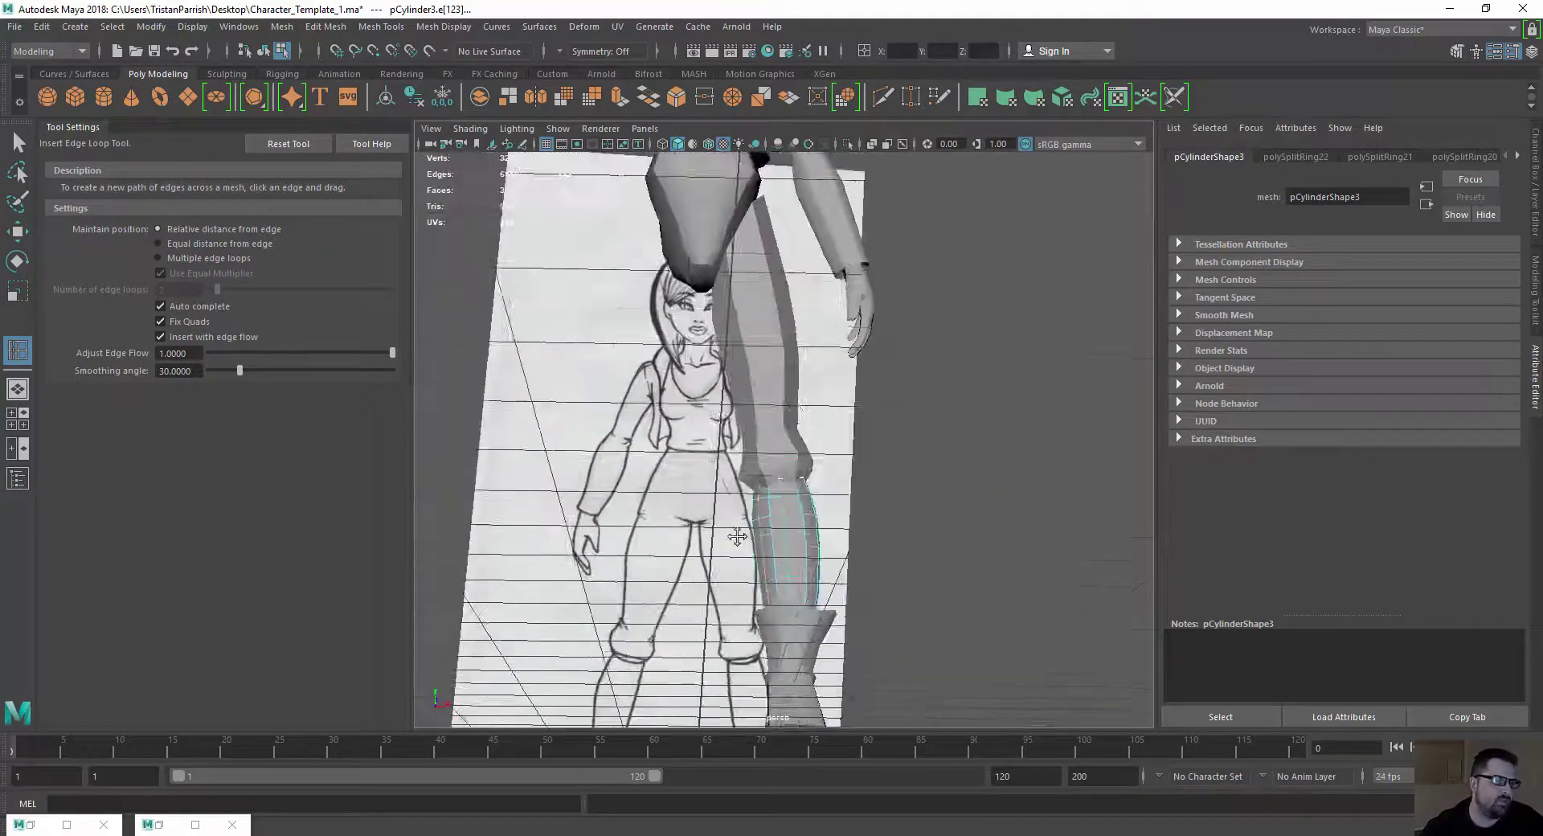
Select the upper leg mesh and insert vertical edge loops through its front and outer faces
left_click_drag(734, 537, 678, 551, "alt")
middle_click_drag(678, 552, 664, 617, "alt")
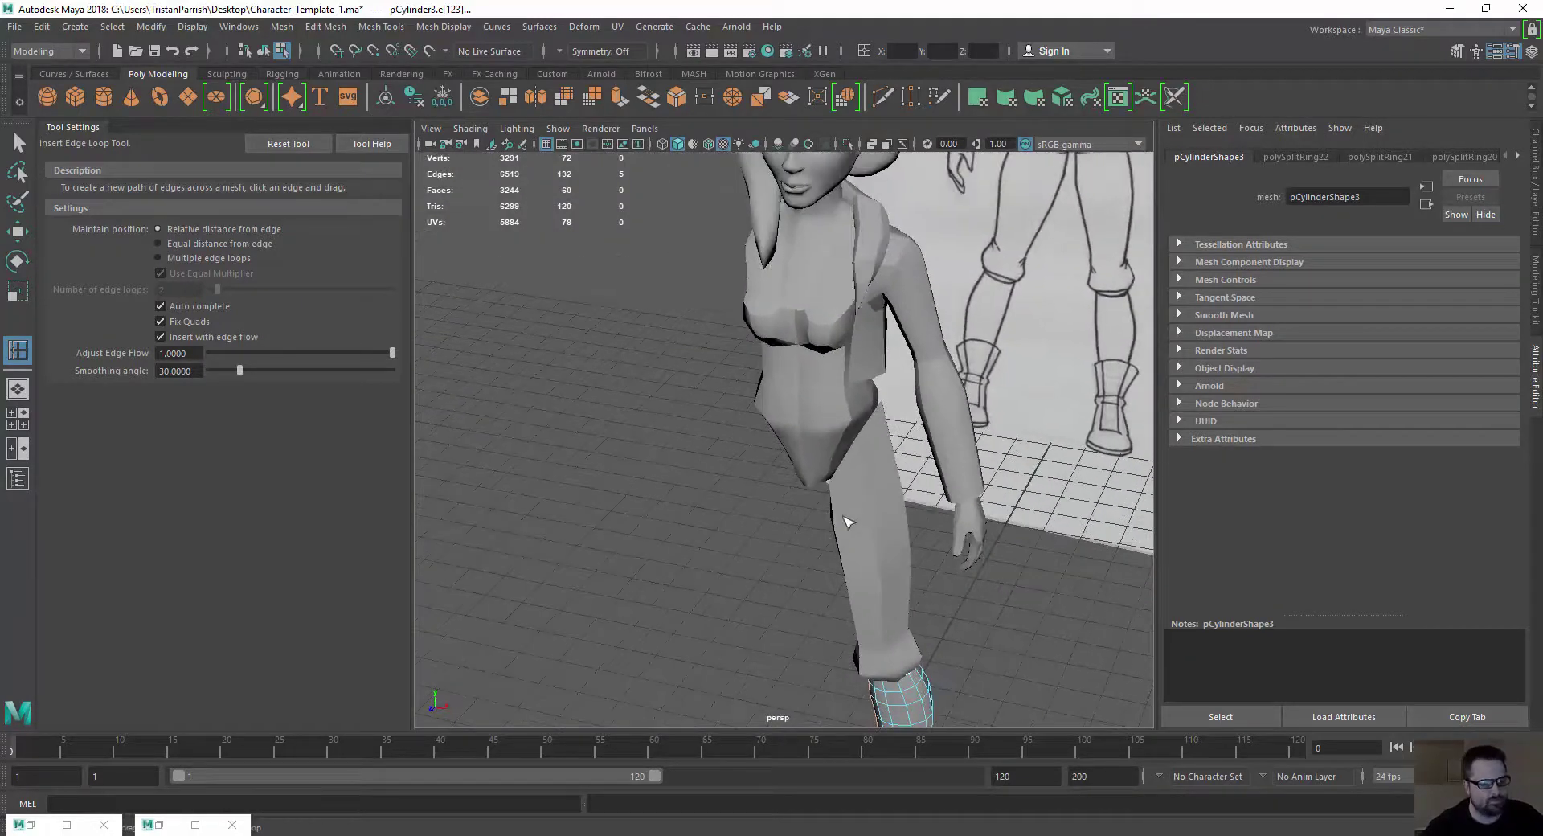
left_click_drag(689, 484, 736, 480, "alt")
right_click_drag(735, 481, 821, 527, "alt")
middle_click_drag(822, 526, 784, 377, "alt")
left_click(846, 546)
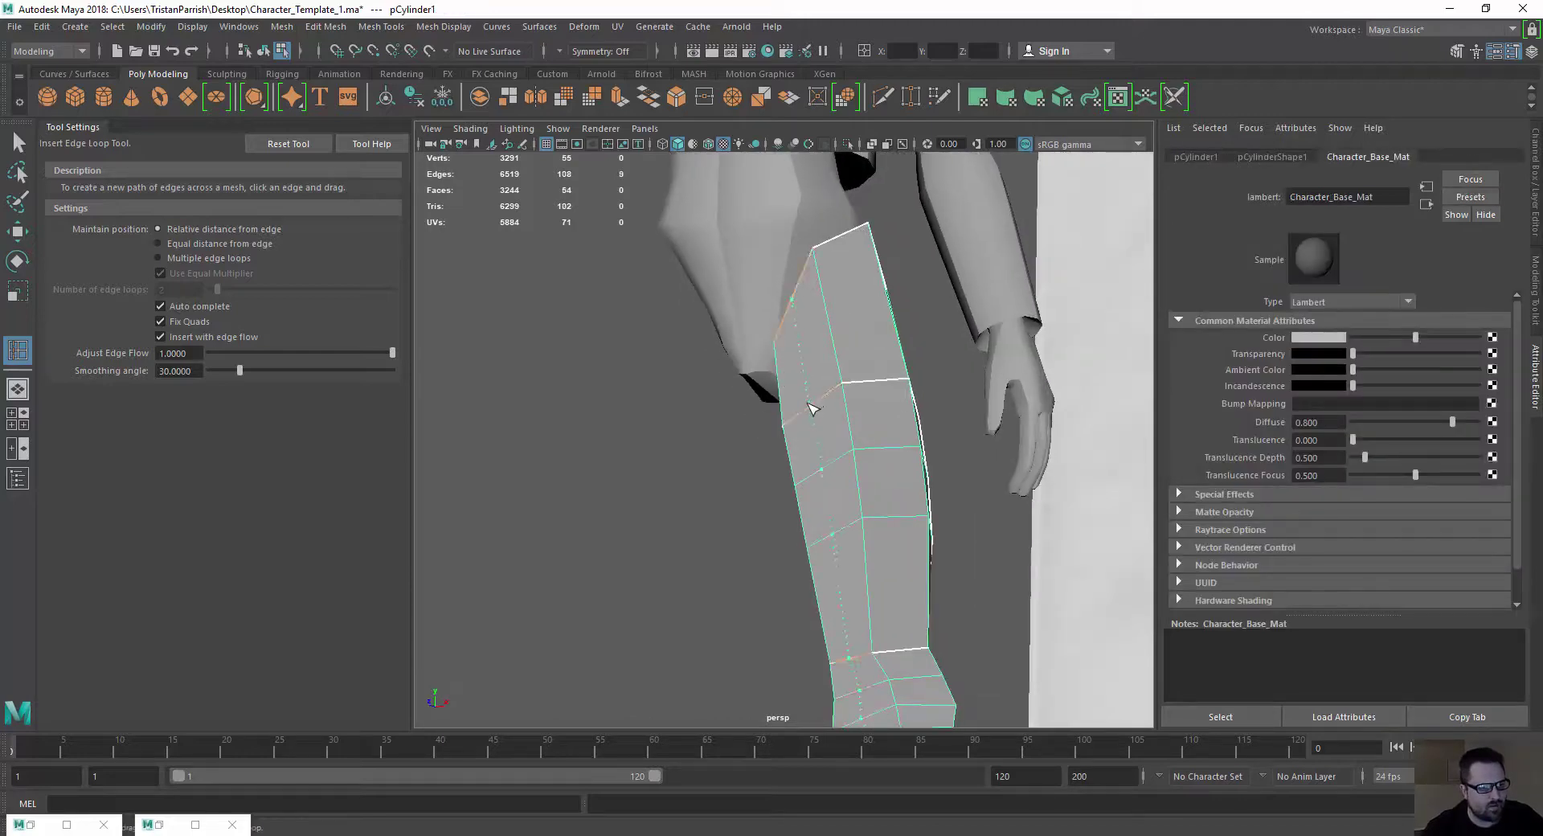
left_click(812, 409)
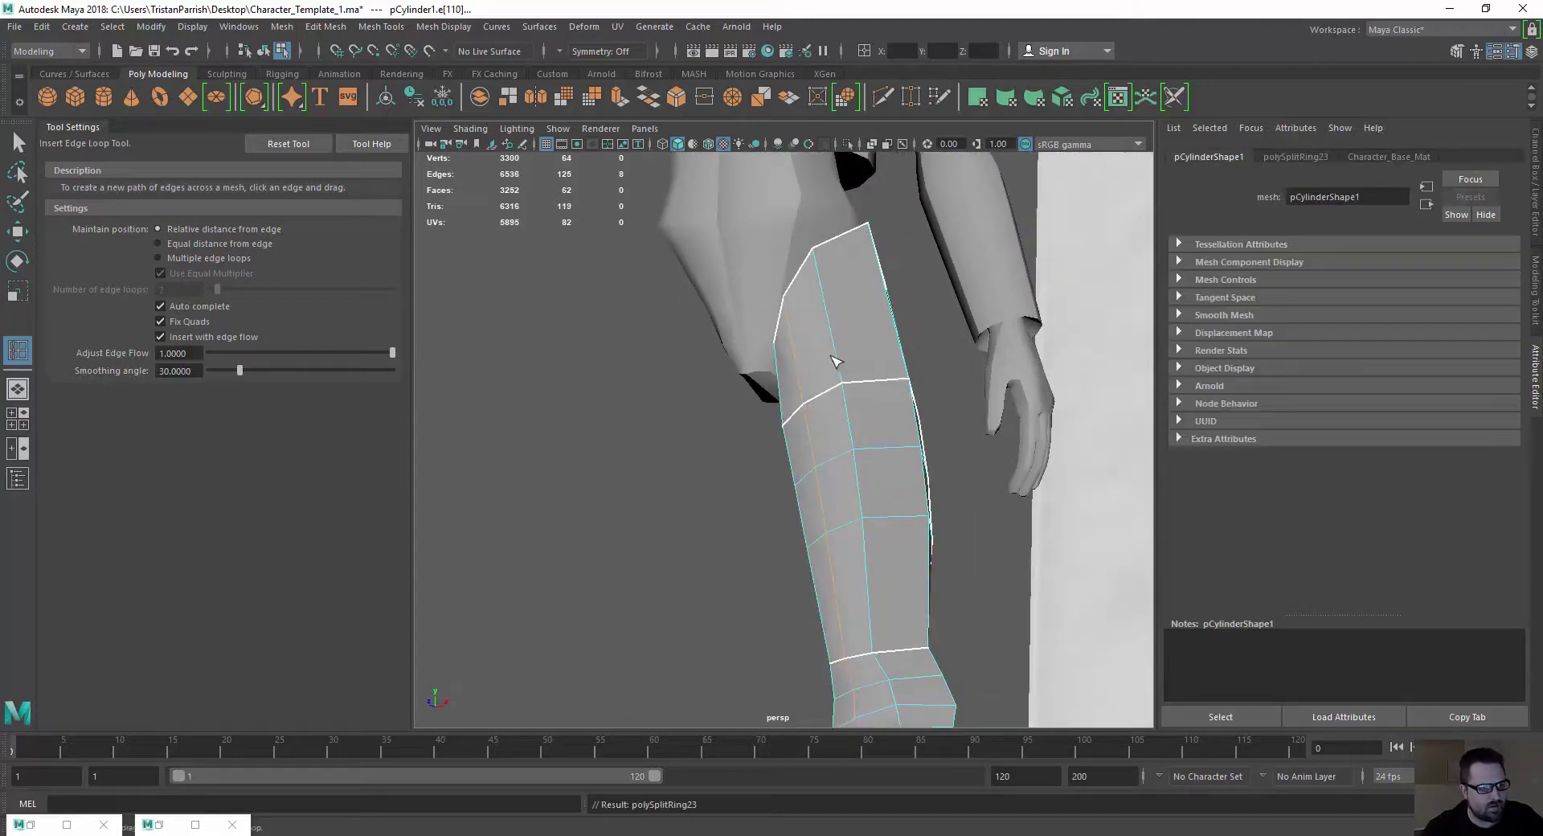
left_click(882, 388)
mouse_move(883, 388)
left_mouse_down("alt")
mouse_move(862, 356)
mouse_move(689, 387)
left_mouse_up("alt")
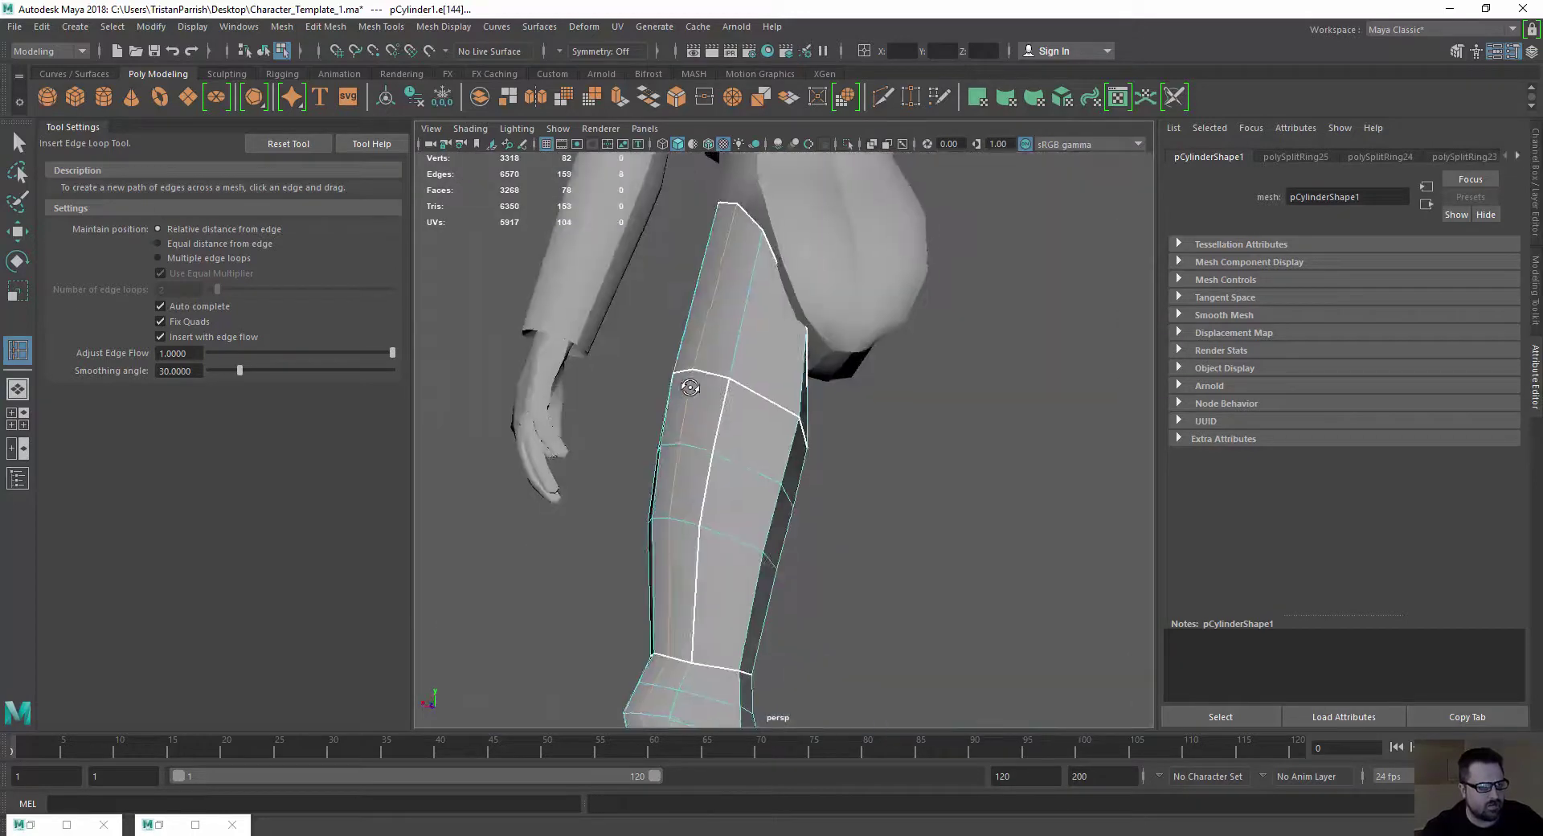
Insert vertical edge loops through the upper leg's remaining back and inner faces, finishing with the Move tool active
left_click(775, 393)
left_click_drag(775, 394, 647, 487, "alt")
left_click(745, 433)
scroll(776, 458, "up", 4)
left_click(809, 442)
scroll(680, 464, "down", 6)
scroll(655, 486, "down", 4)
key("w")
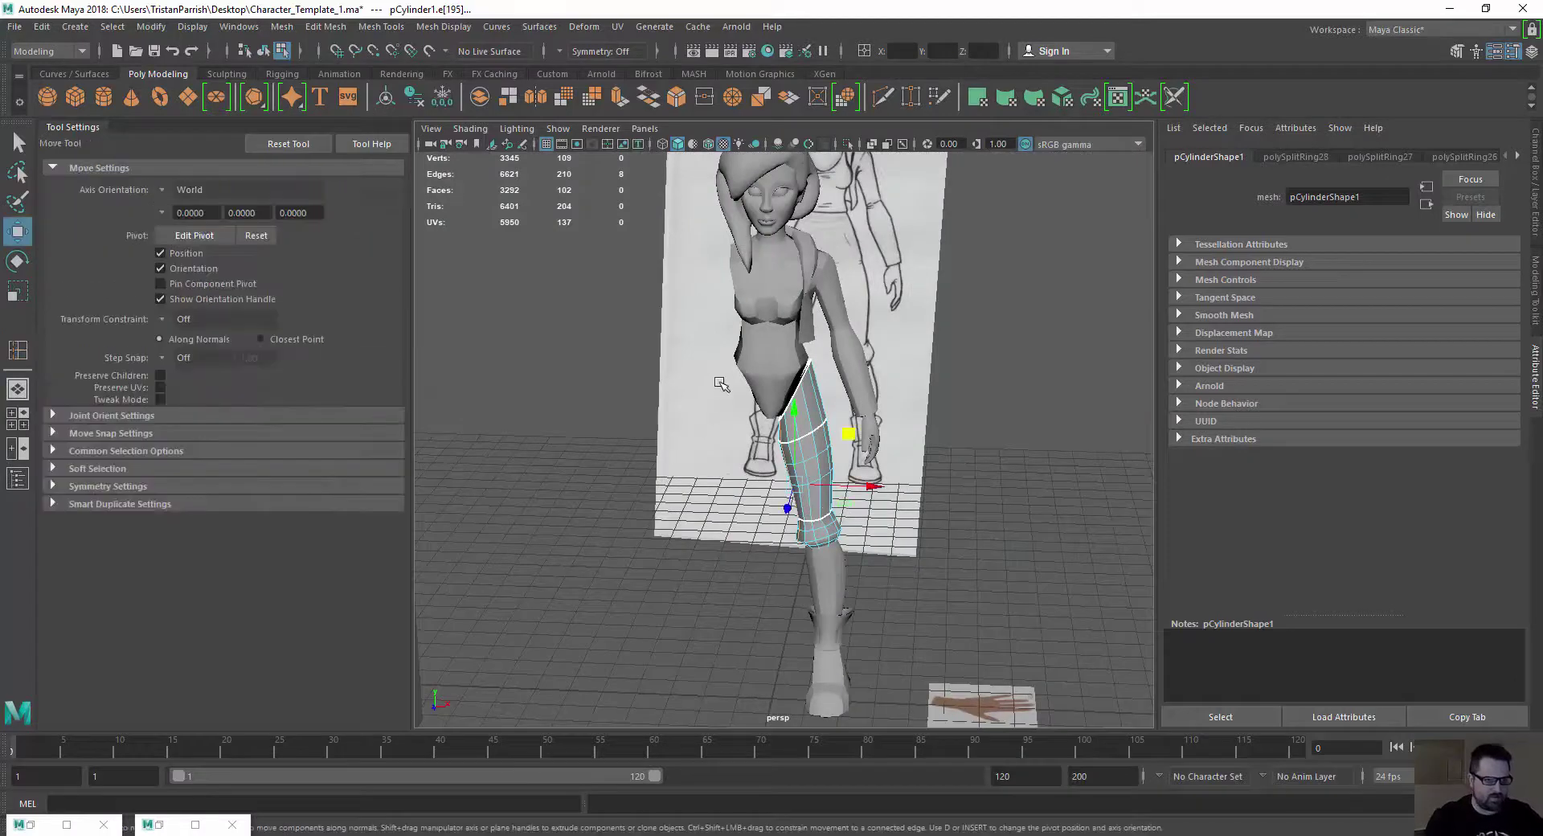
Switch from the upper leg to the torso mesh in edge component mode
middle_click_drag(720, 383, 726, 533, "alt")
left_click_drag(726, 533, 726, 427, "alt")
scroll(726, 427, "up", 3)
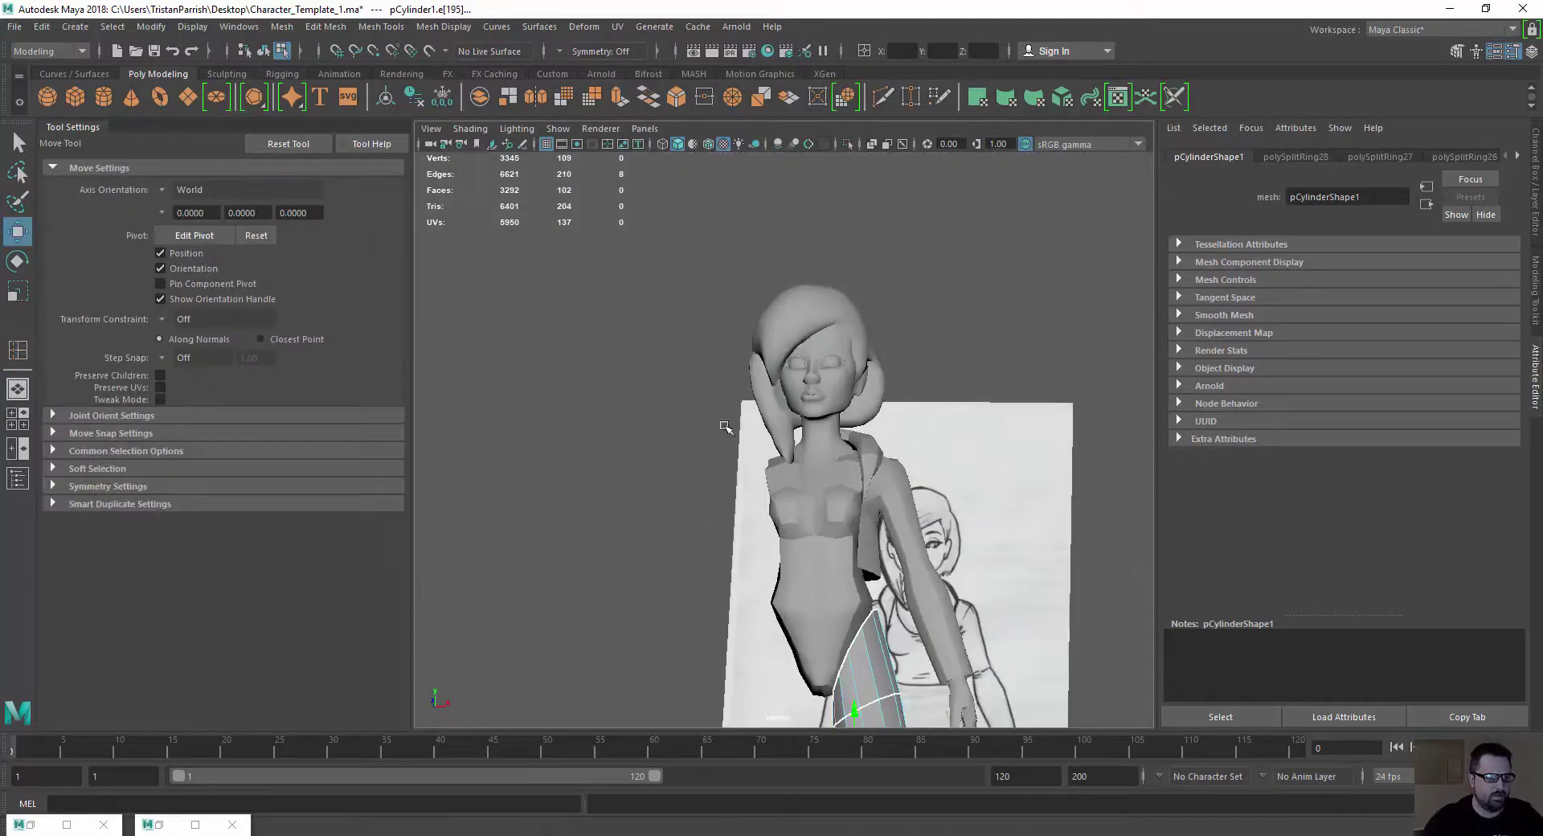
right_click_drag(726, 427, 786, 516, "alt")
middle_click_drag(786, 516, 775, 355, "alt")
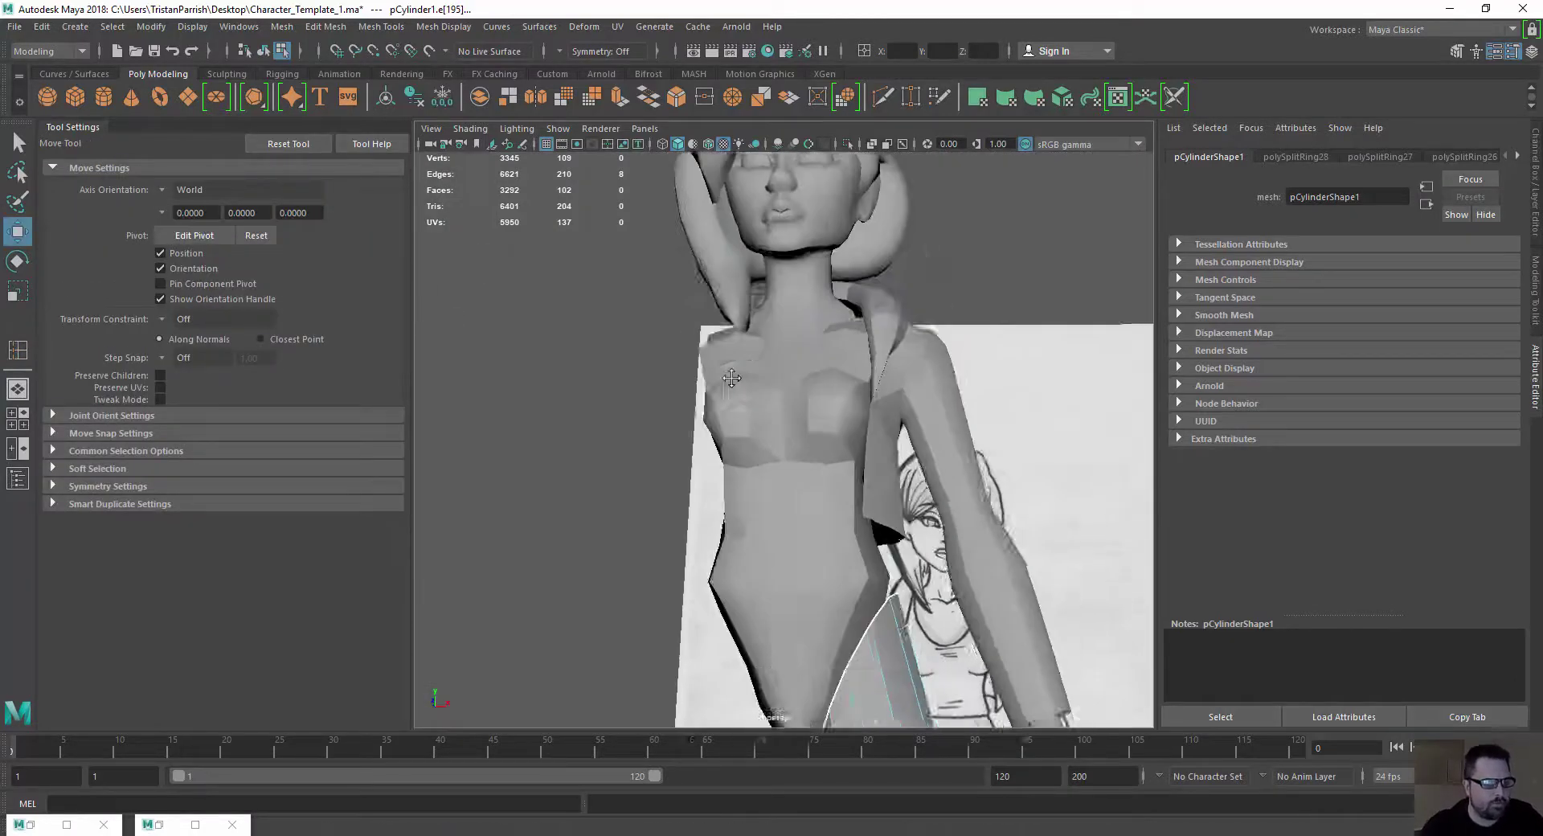
left_click_drag(775, 354, 705, 371, "alt")
right_click_drag(718, 628, 720, 579)
scroll(720, 578, "up", 4)
middle_click_drag(702, 514, 724, 355, "alt")
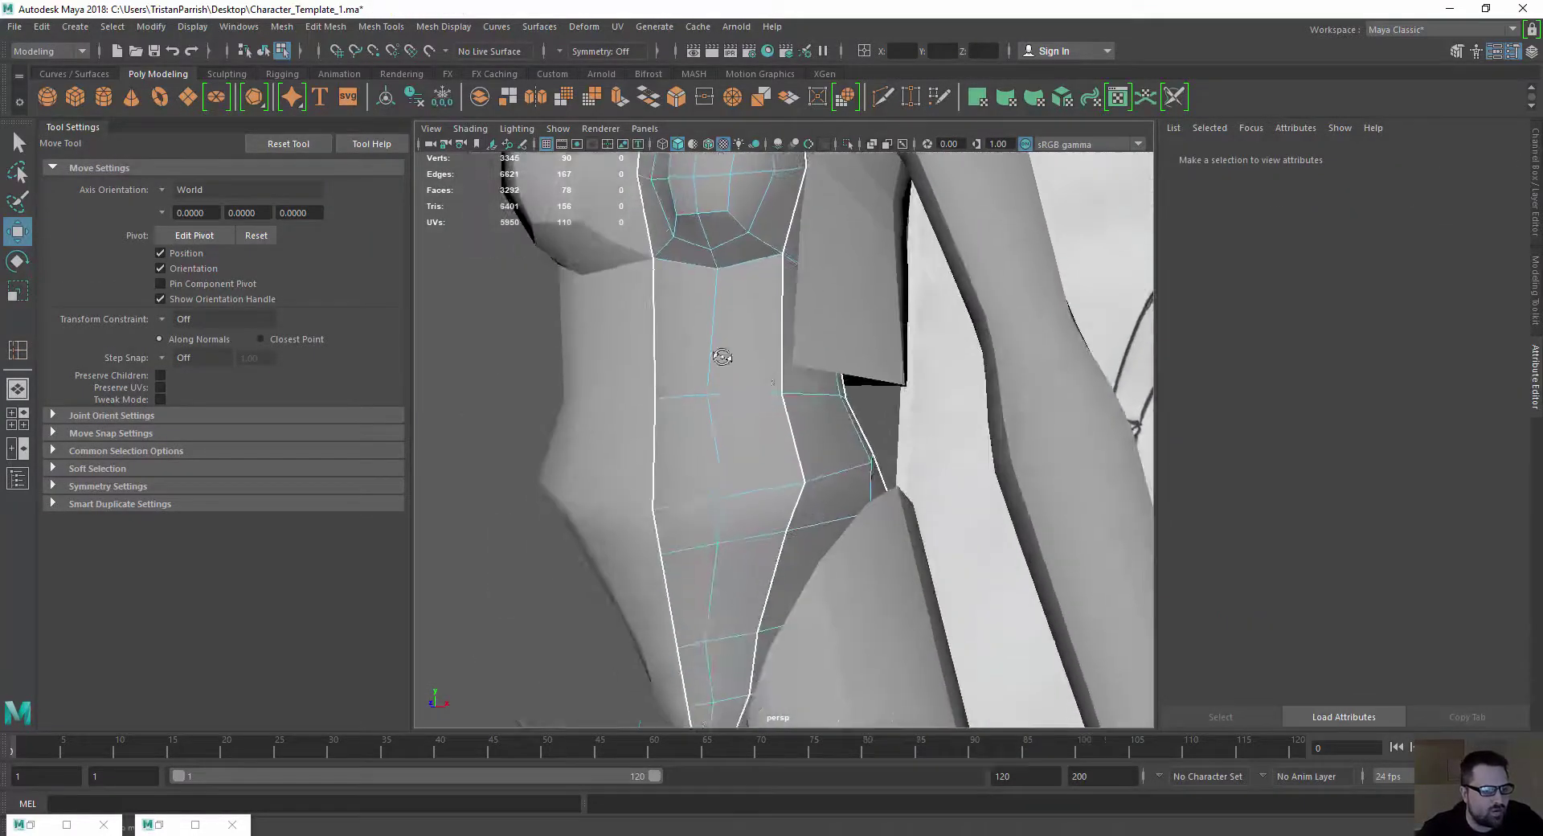
Examine the torso's edge layout around the waist, hips and bust from several angles
left_click_drag(723, 355, 641, 389, "alt")
middle_click_drag(641, 389, 808, 334, "alt")
left_click_drag(808, 334, 891, 369, "alt")
scroll(890, 369, "down", 4)
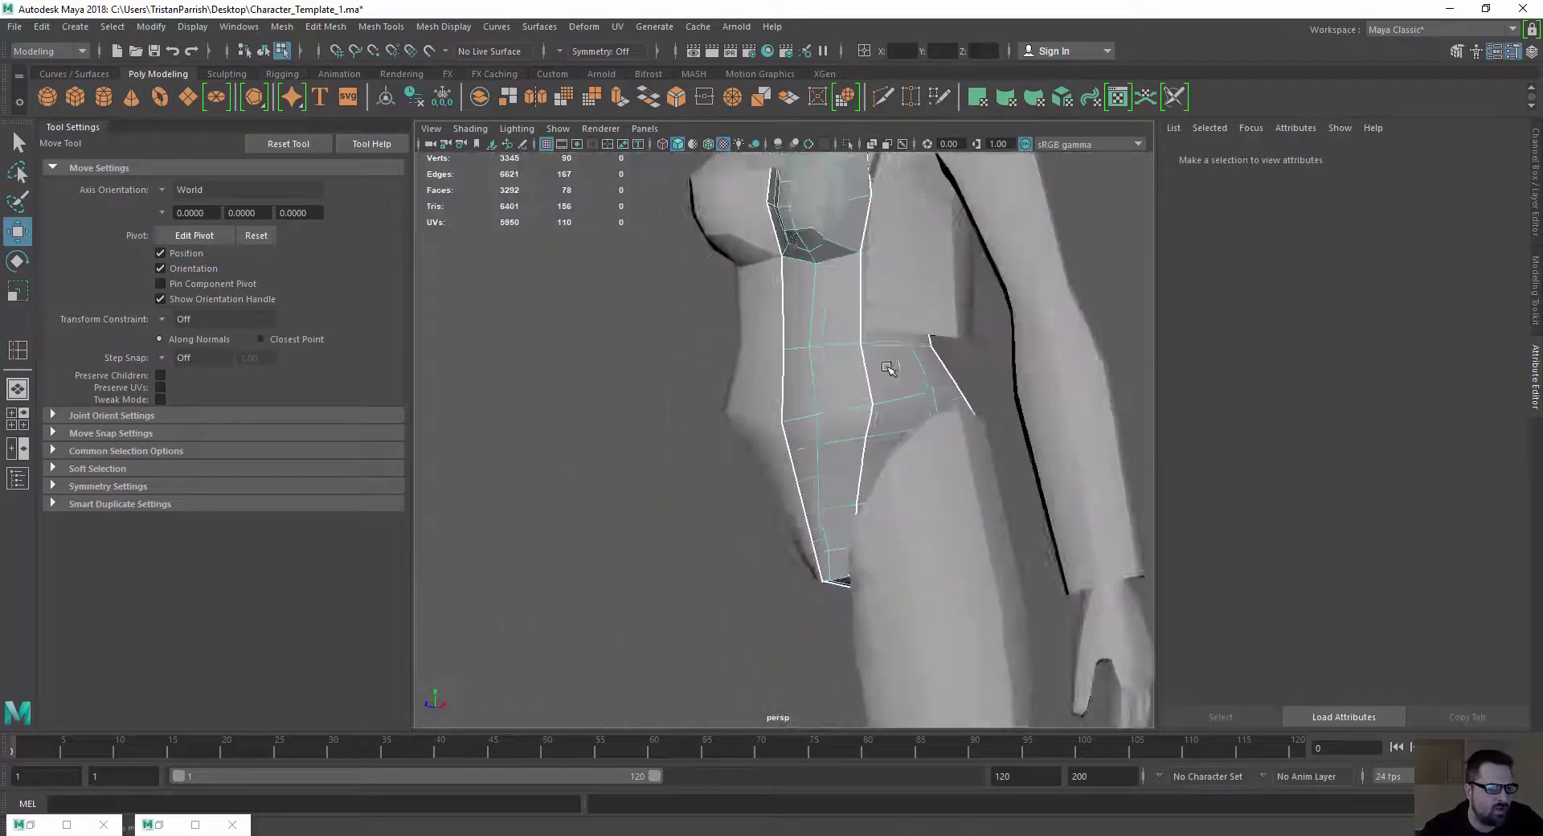
middle_click_drag(887, 373, 892, 464, "alt")
left_click_drag(892, 464, 818, 538, "alt")
scroll(872, 448, "up", 3)
scroll(874, 451, "down", 3)
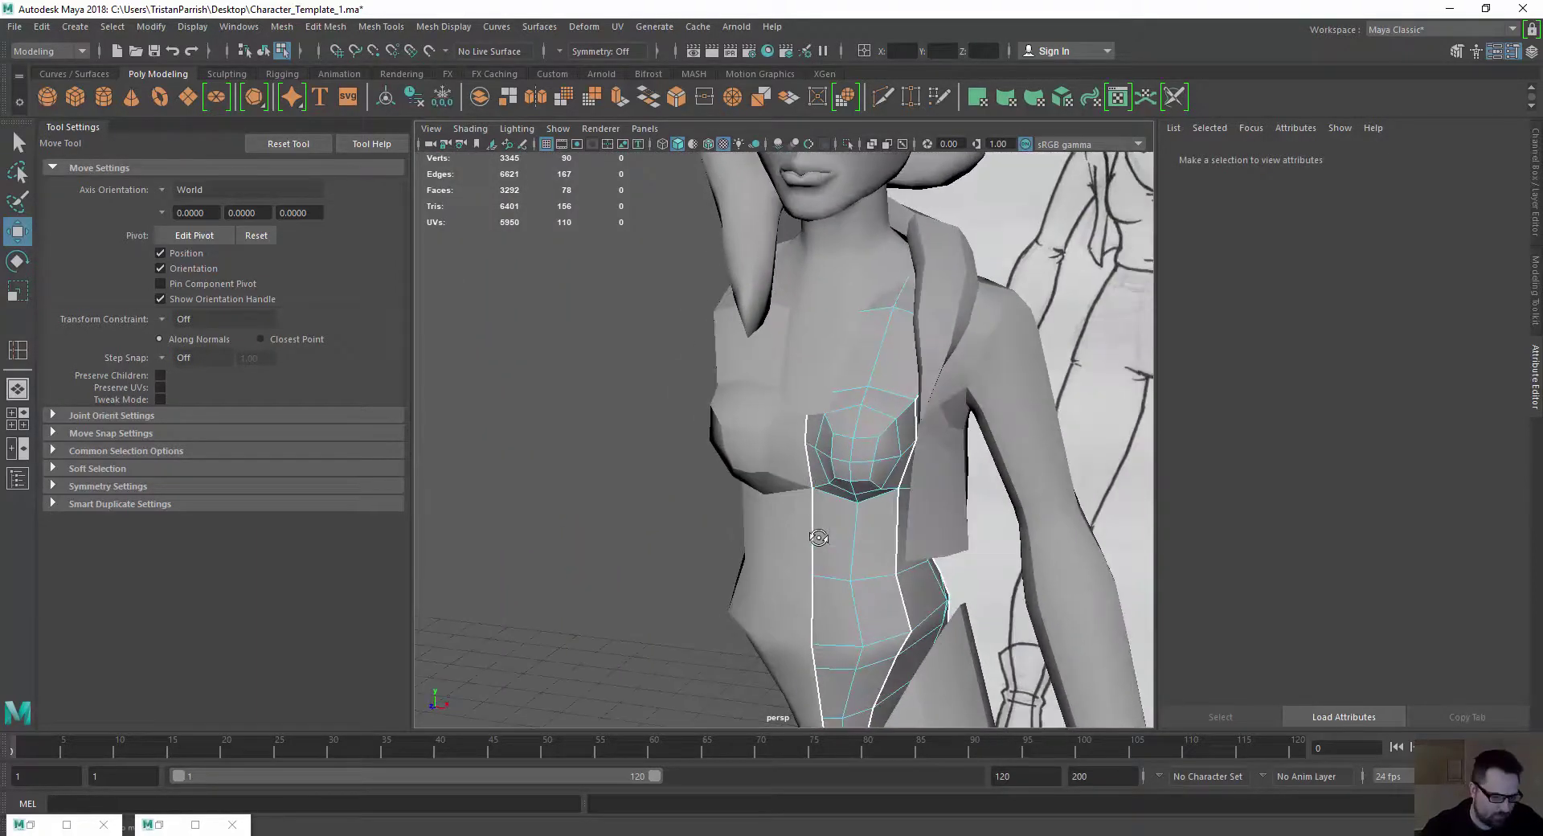
Insert vertical edge loops down the torso's front and side and additional edge loops across the bust
key("y")
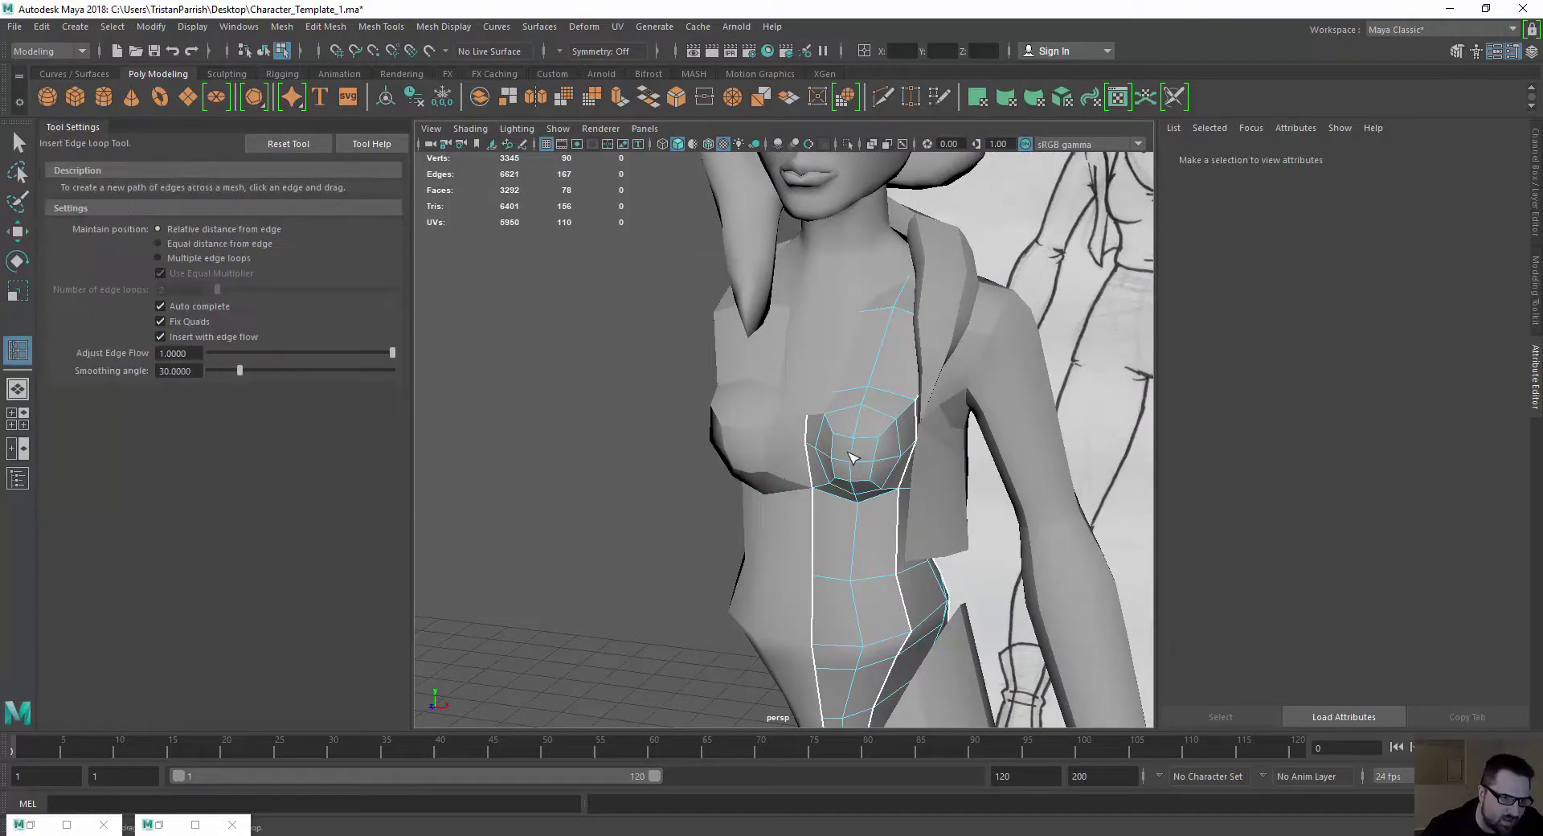
left_click_drag(847, 442, 838, 486)
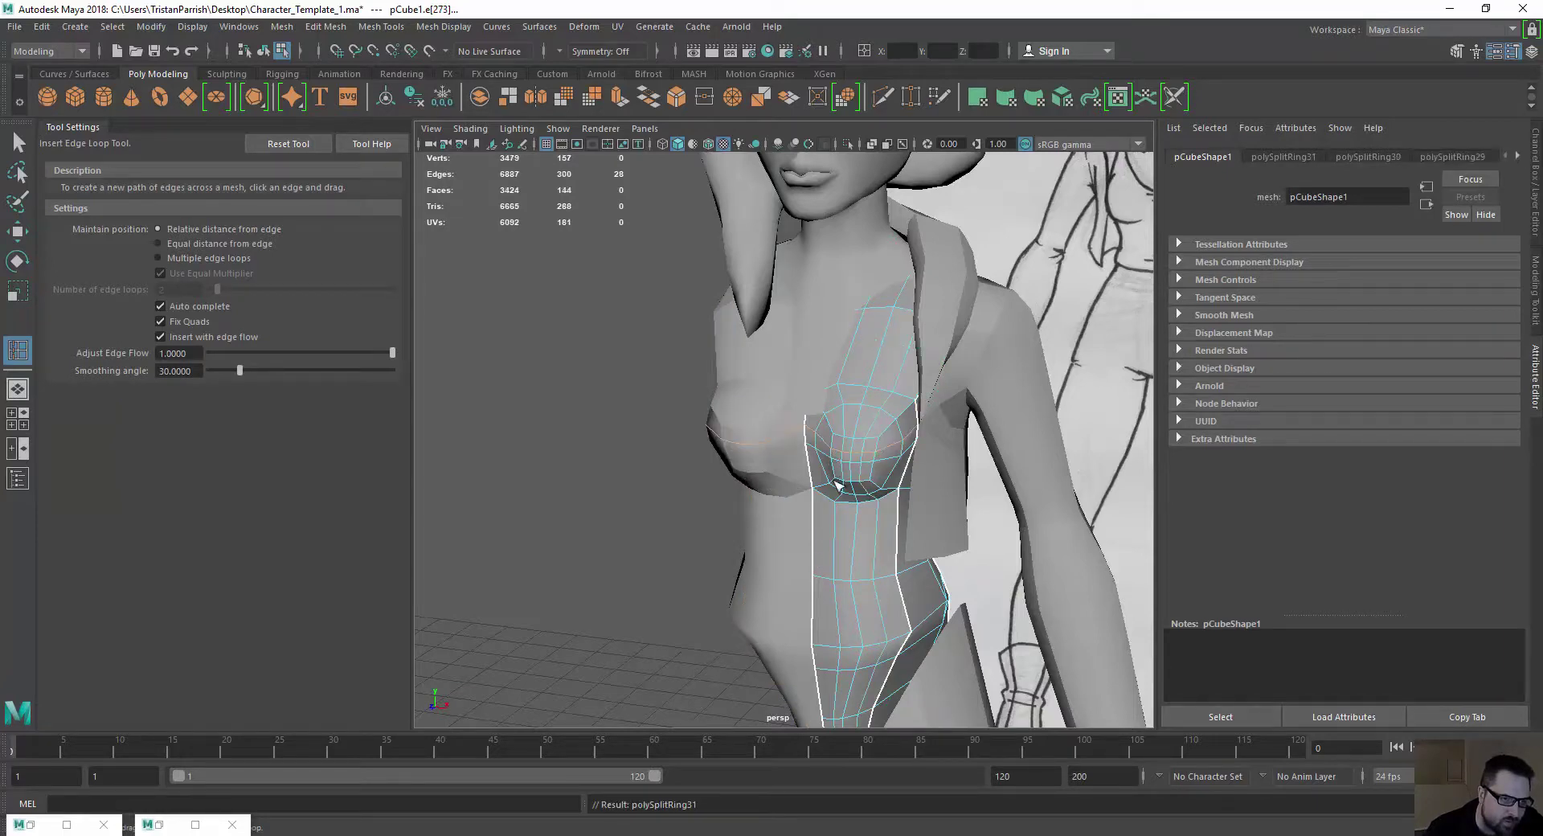
left_click(838, 480)
mouse_move(842, 538)
left_mouse_down("alt")
mouse_move(679, 524)
mouse_move(596, 407)
mouse_move(536, 421)
mouse_move(828, 438)
mouse_move(792, 426)
mouse_move(754, 464)
left_mouse_up("alt")
left_click(649, 512)
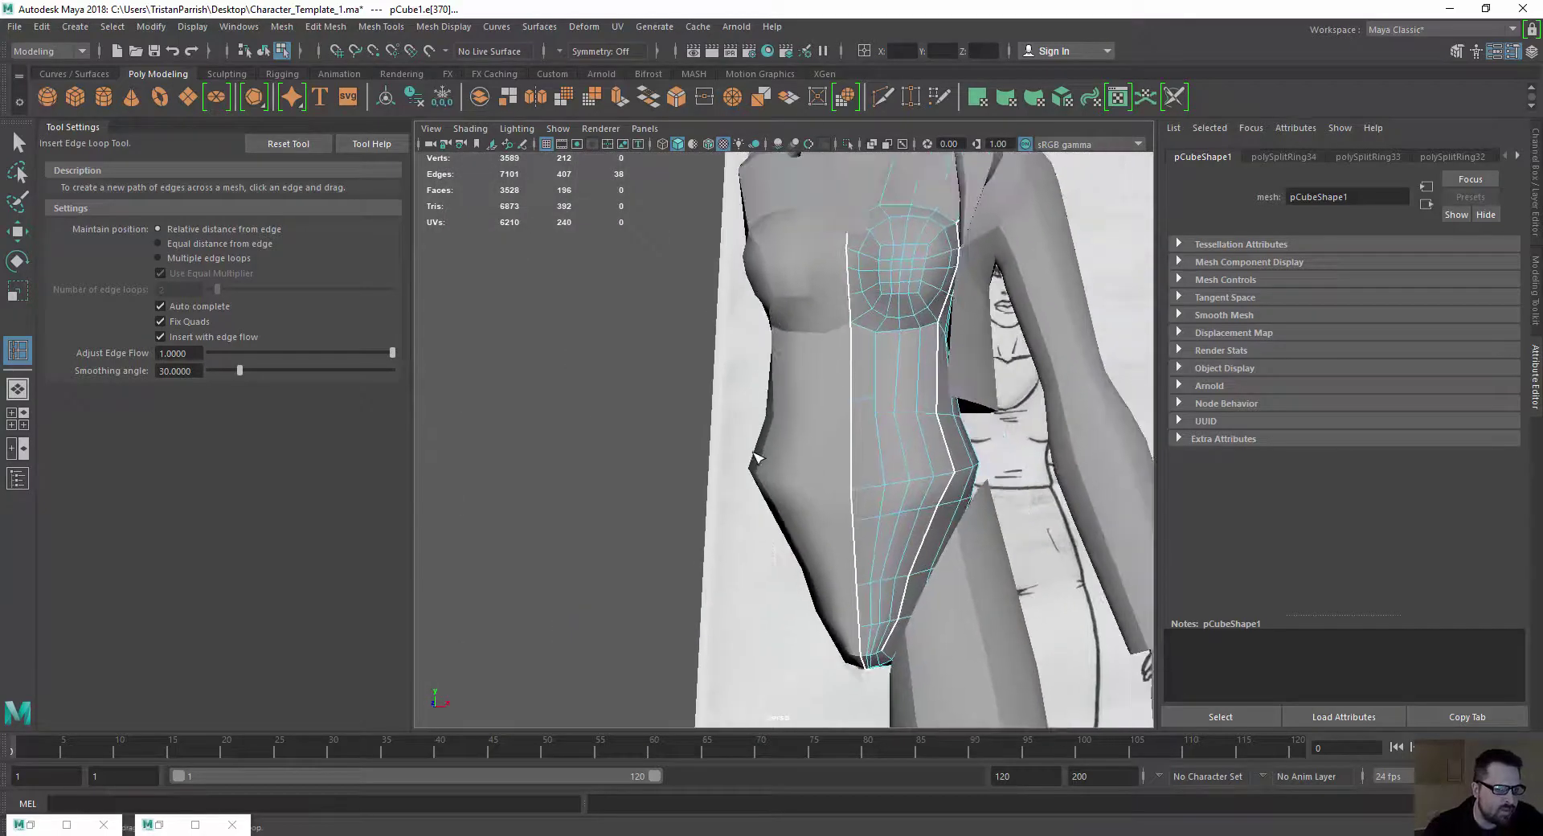
Insert a horizontal edge loop around the torso just above the waist edge, working in the front view
scroll(751, 466, "down", 5)
key("space")
middle_click_drag(555, 587, 522, 450, "alt")
scroll(514, 631, "up", 4)
middle_click_drag(534, 613, 553, 548, "alt")
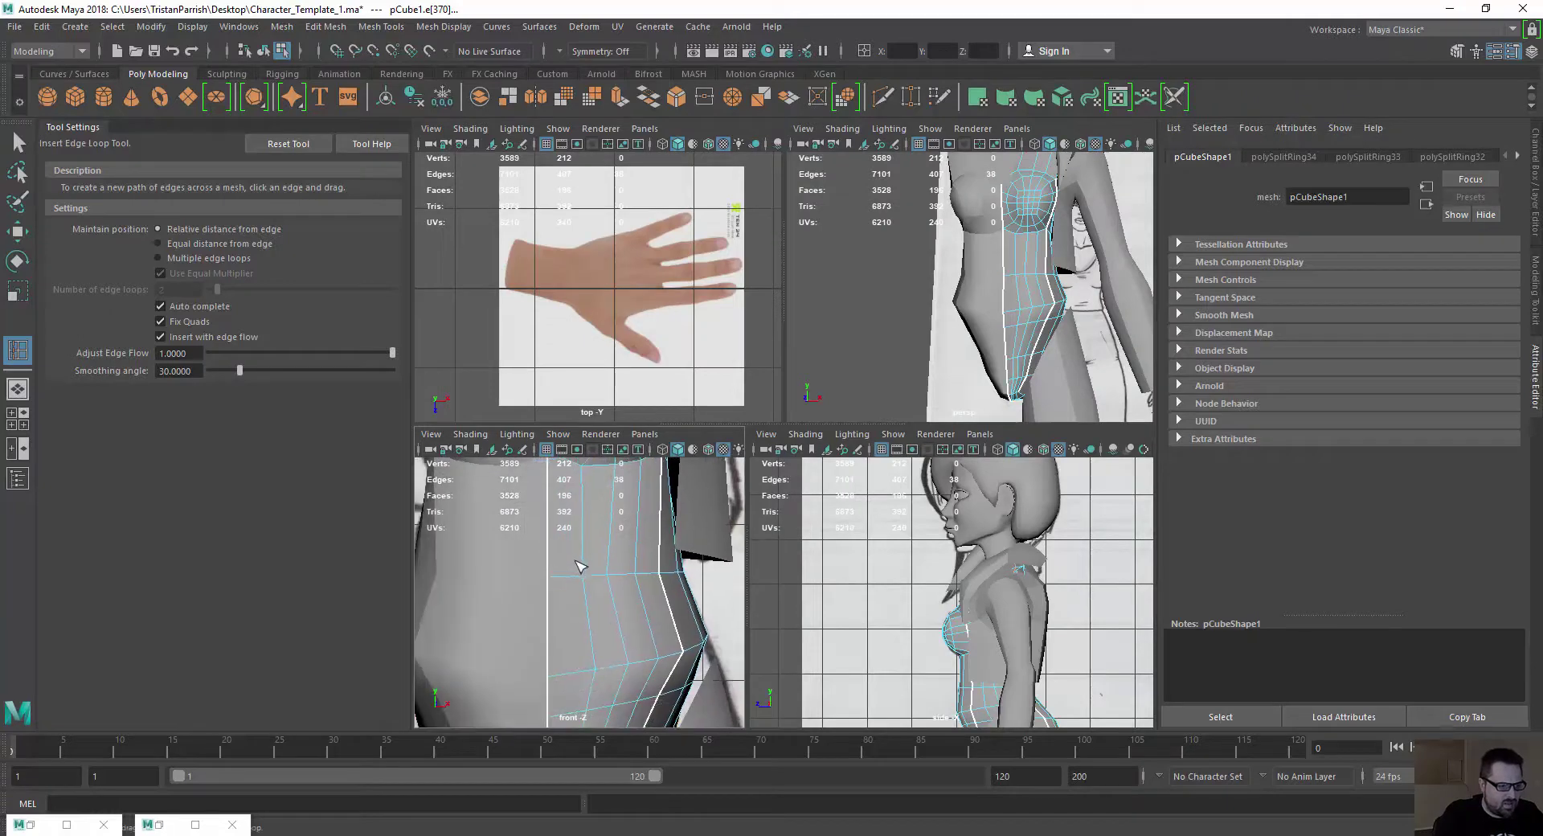
left_click_drag(586, 569, 581, 566)
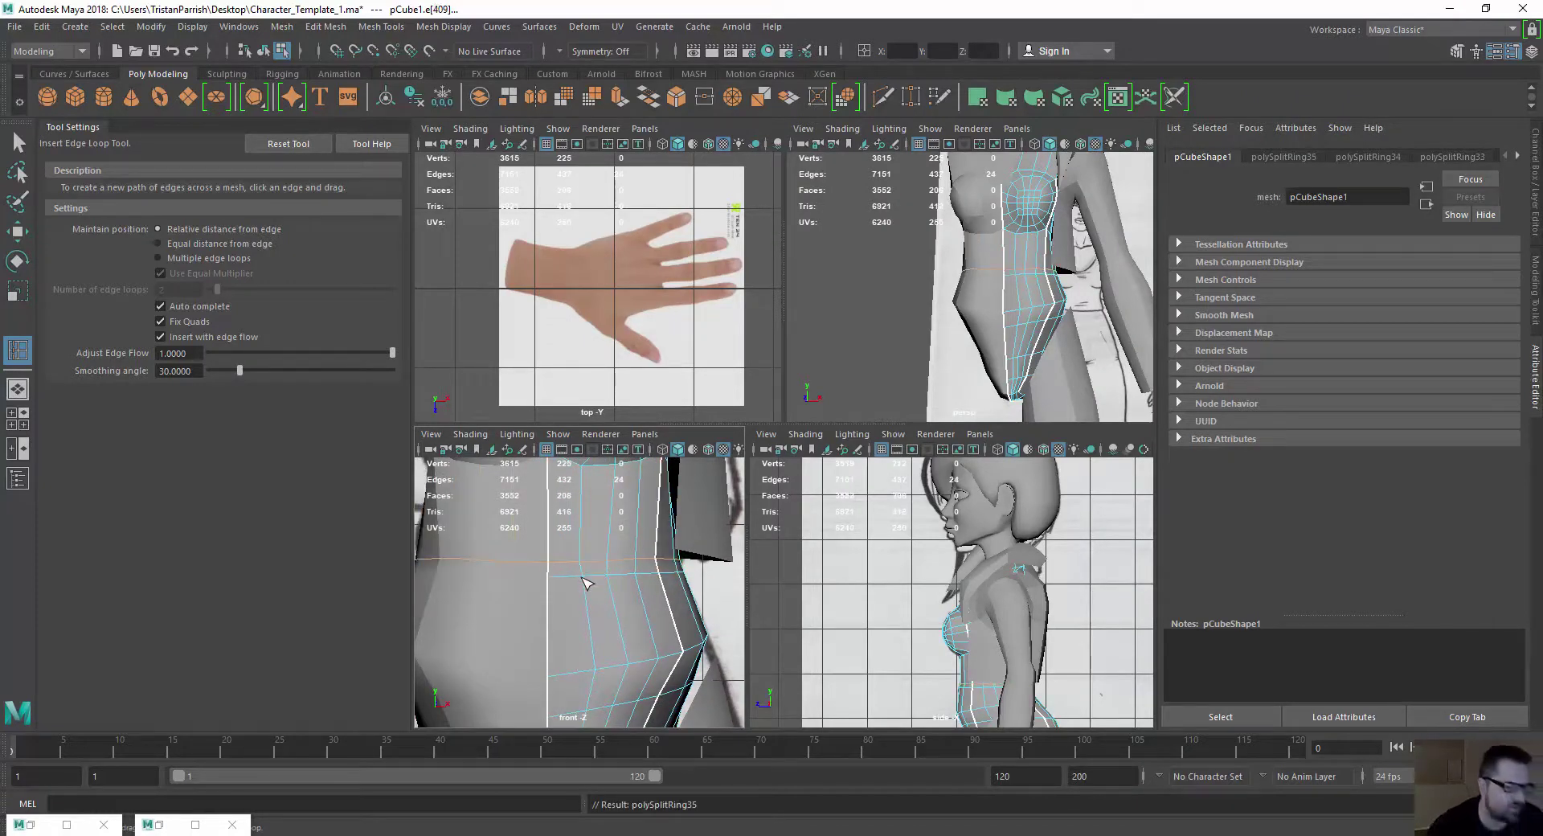
Select the horizontal edge loop just above the waist and move it slightly down
key("w")
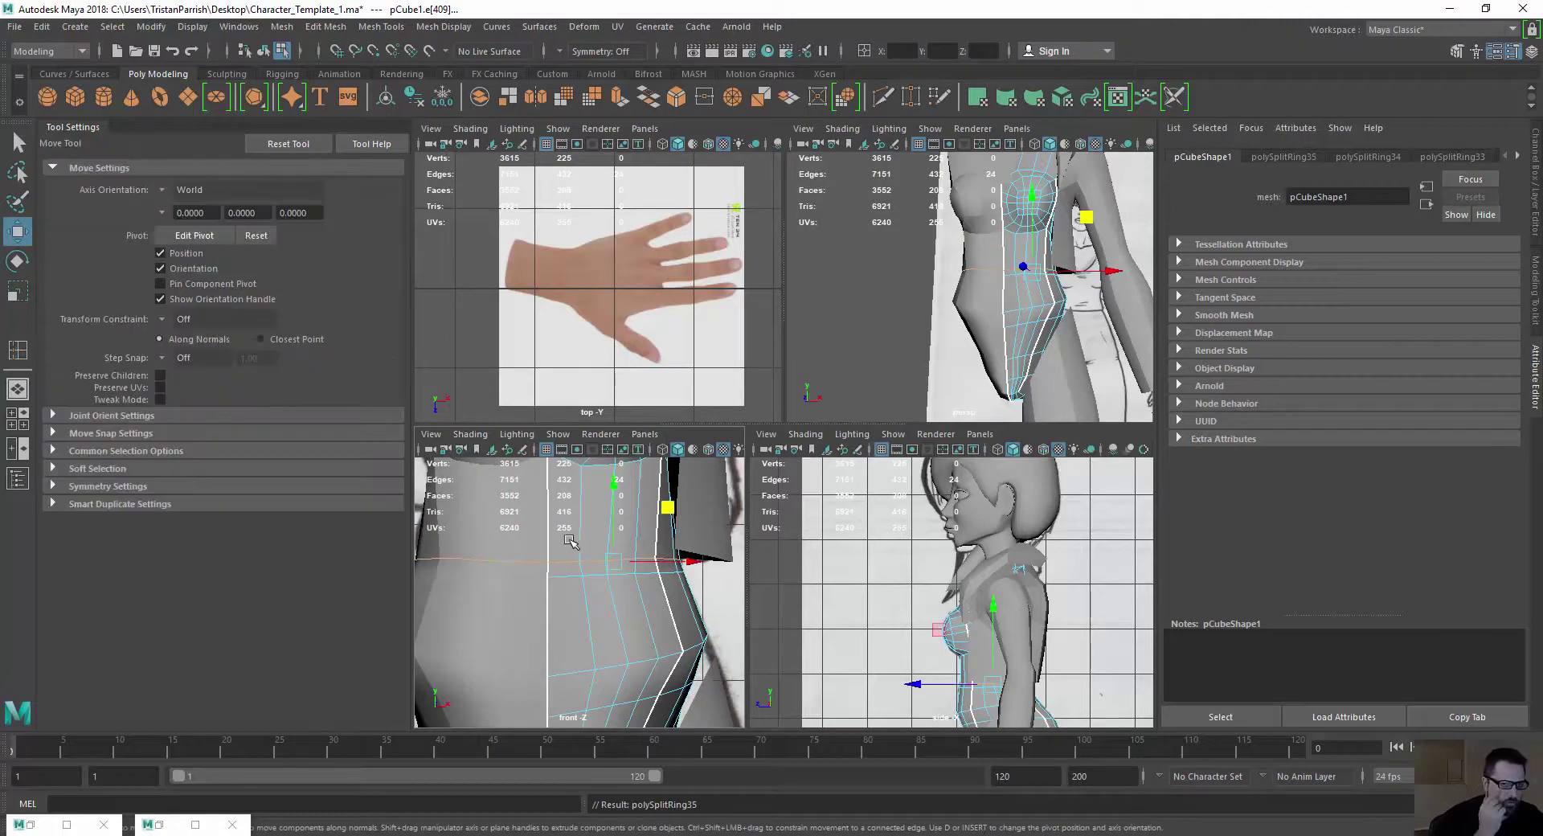
right_click_drag(587, 582, 638, 361)
right_click_drag(568, 427, 571, 363)
double_click(642, 561)
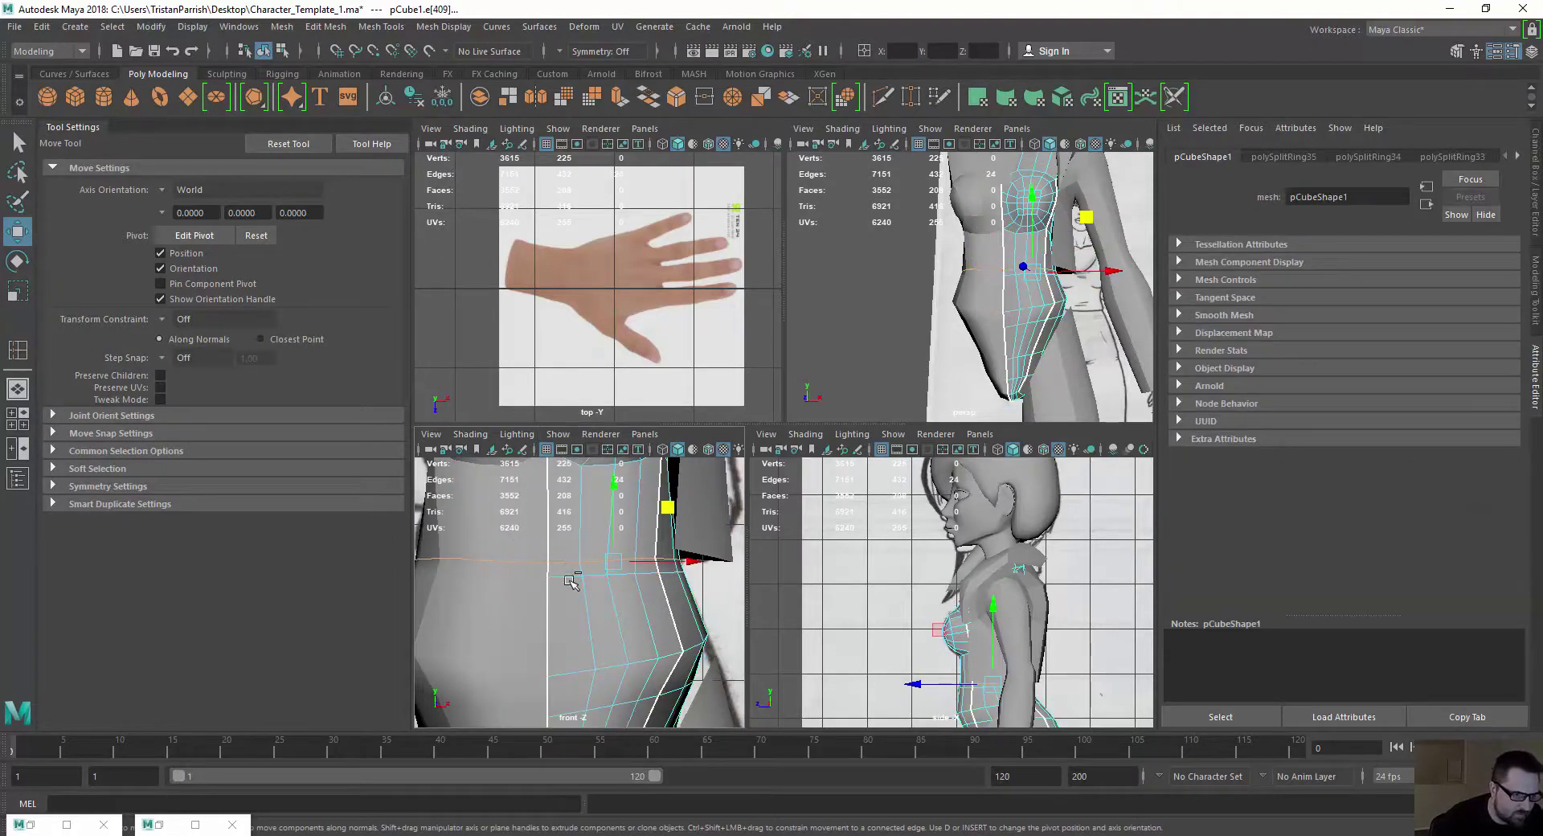
double_click(621, 576)
key("r")
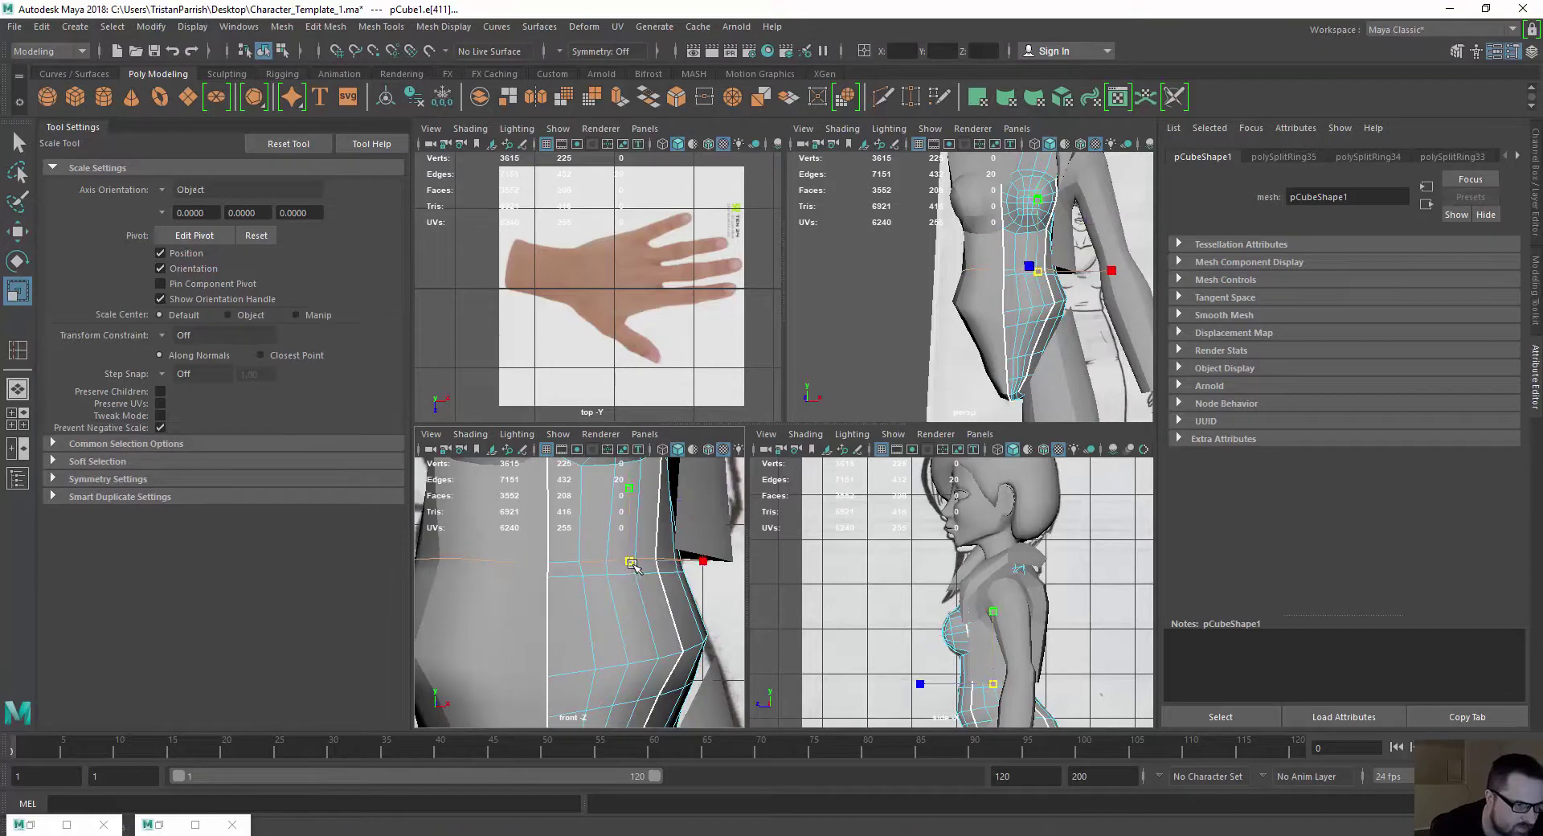
key("w")
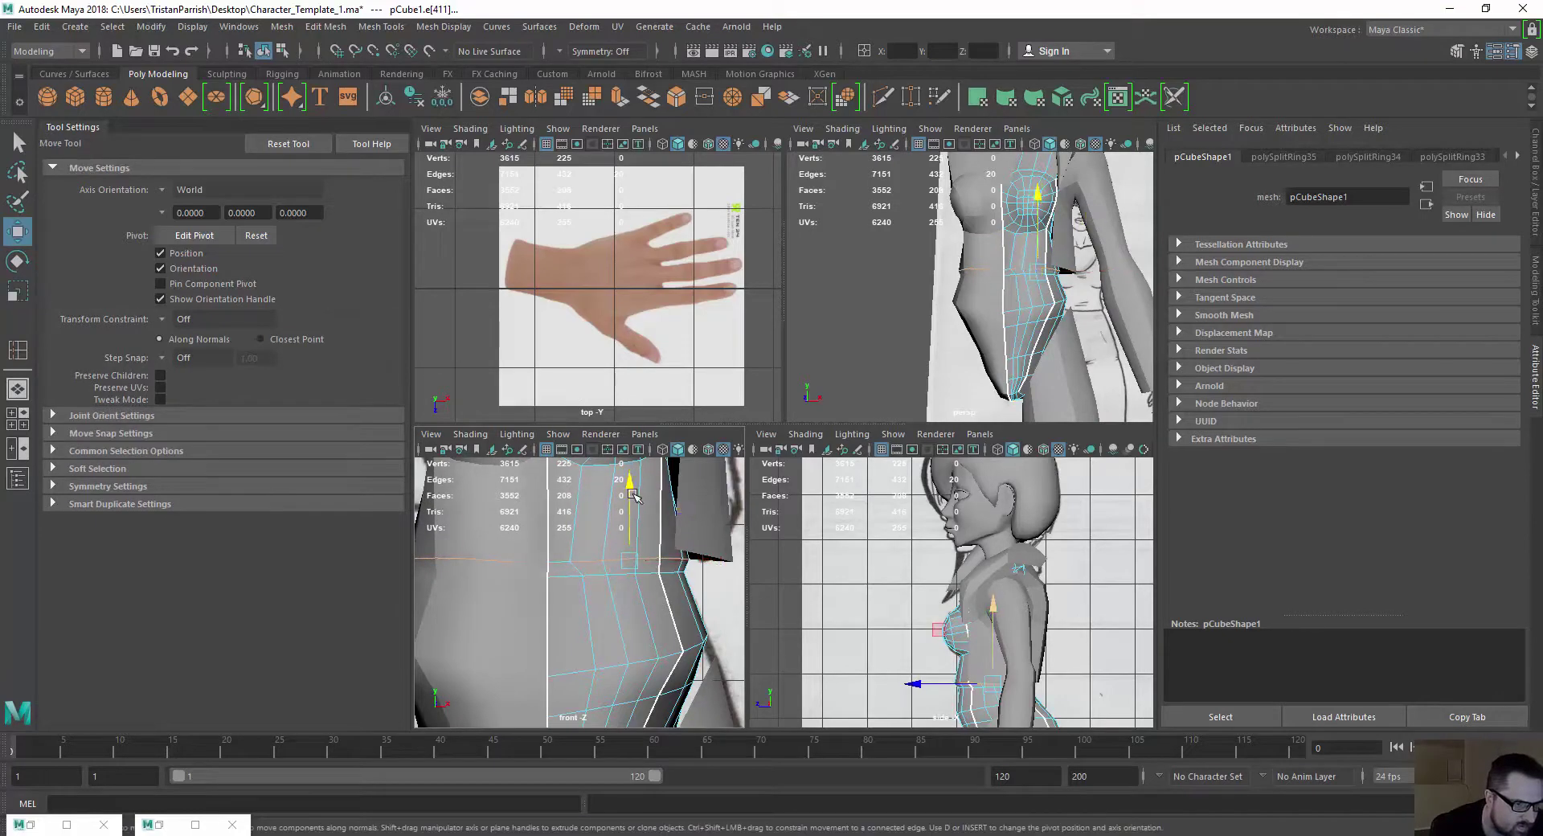
left_click_drag(631, 492, 634, 495)
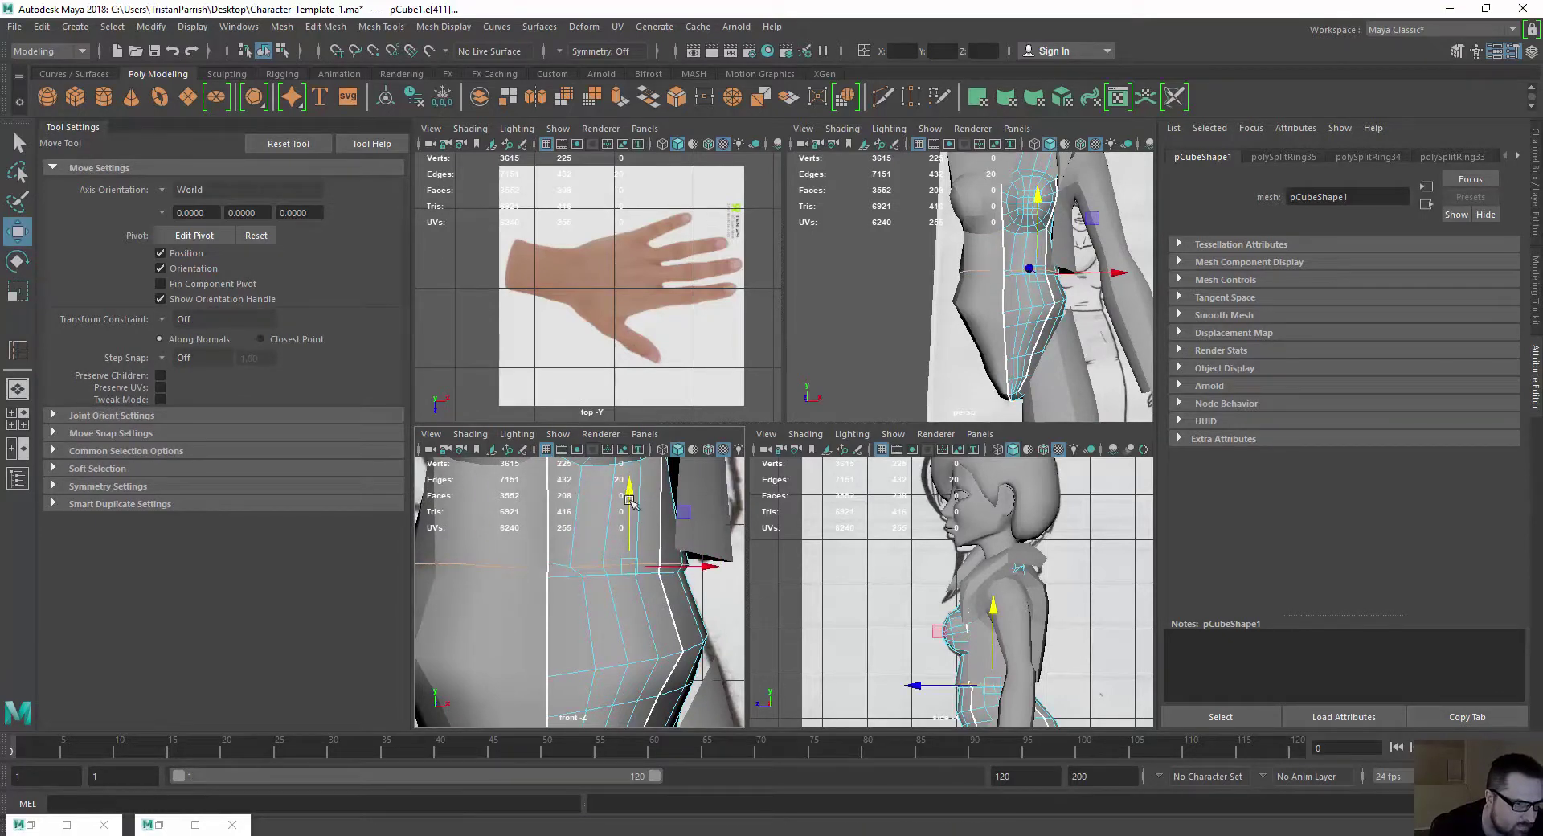
Select the centre-line vertices at the waist edge, move them slightly down, and return to object mode in the front view
scroll(557, 562, "down", 3)
scroll(551, 558, "up", 5)
right_click_drag(543, 553, 469, 392)
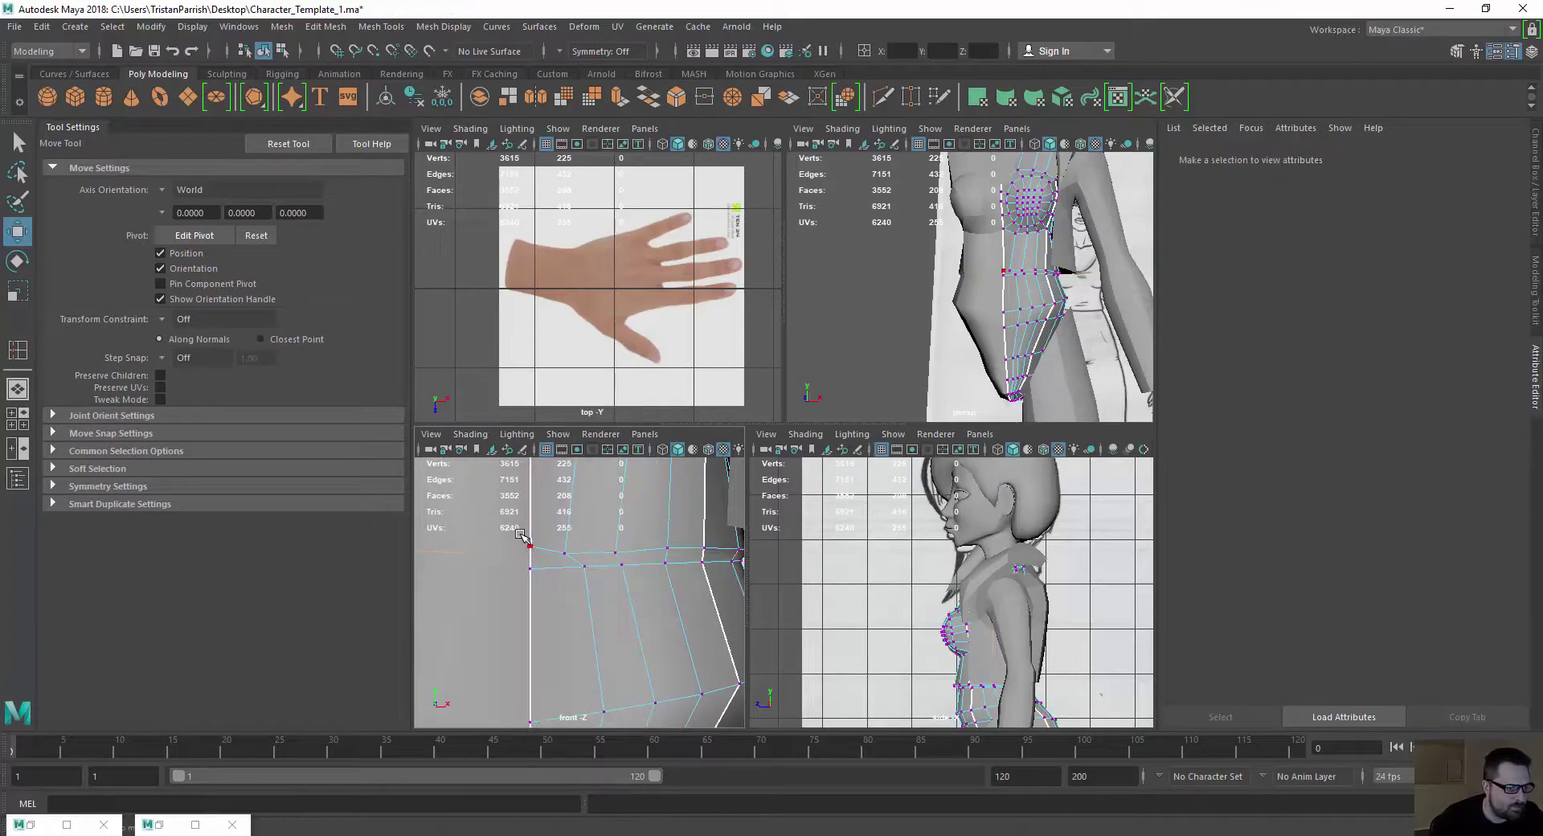
left_click_drag(541, 560, 542, 563)
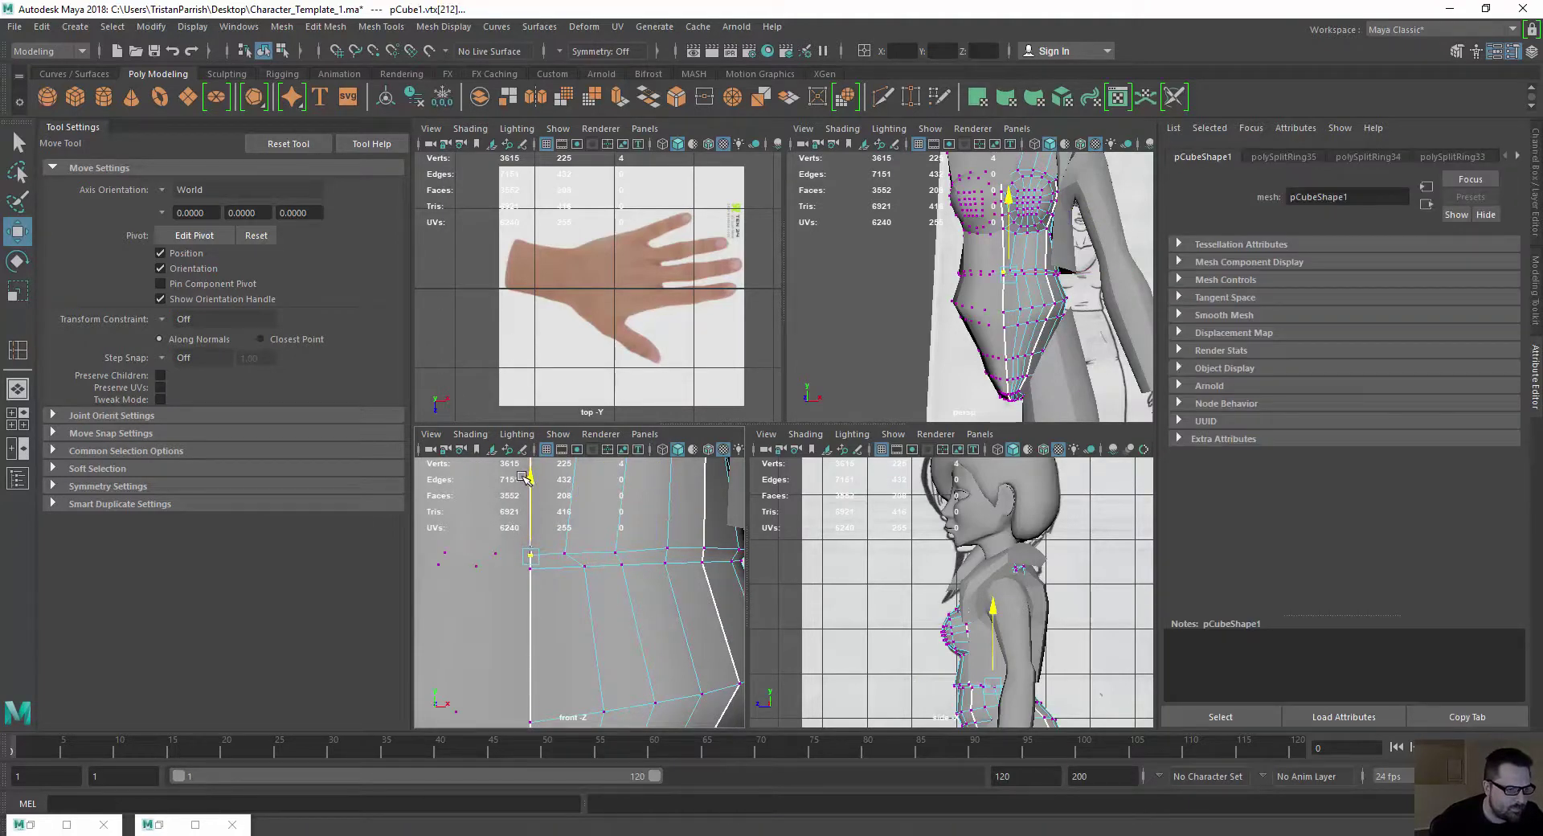
scroll(534, 506, "down", 6)
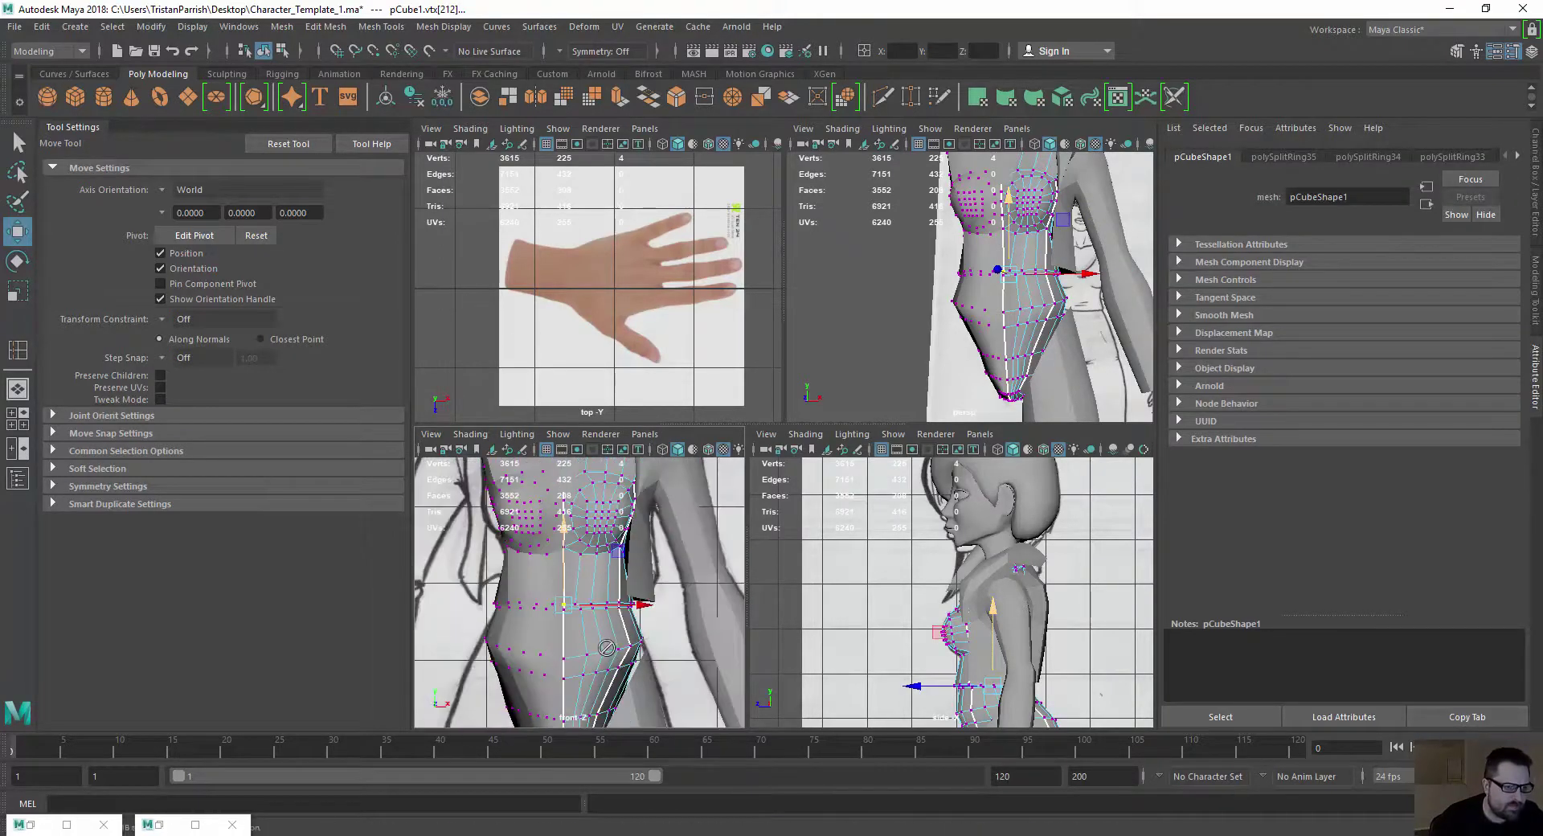
scroll(552, 546, "down", 2)
right_click_drag(603, 513, 680, 363)
scroll(595, 550, "down", 2)
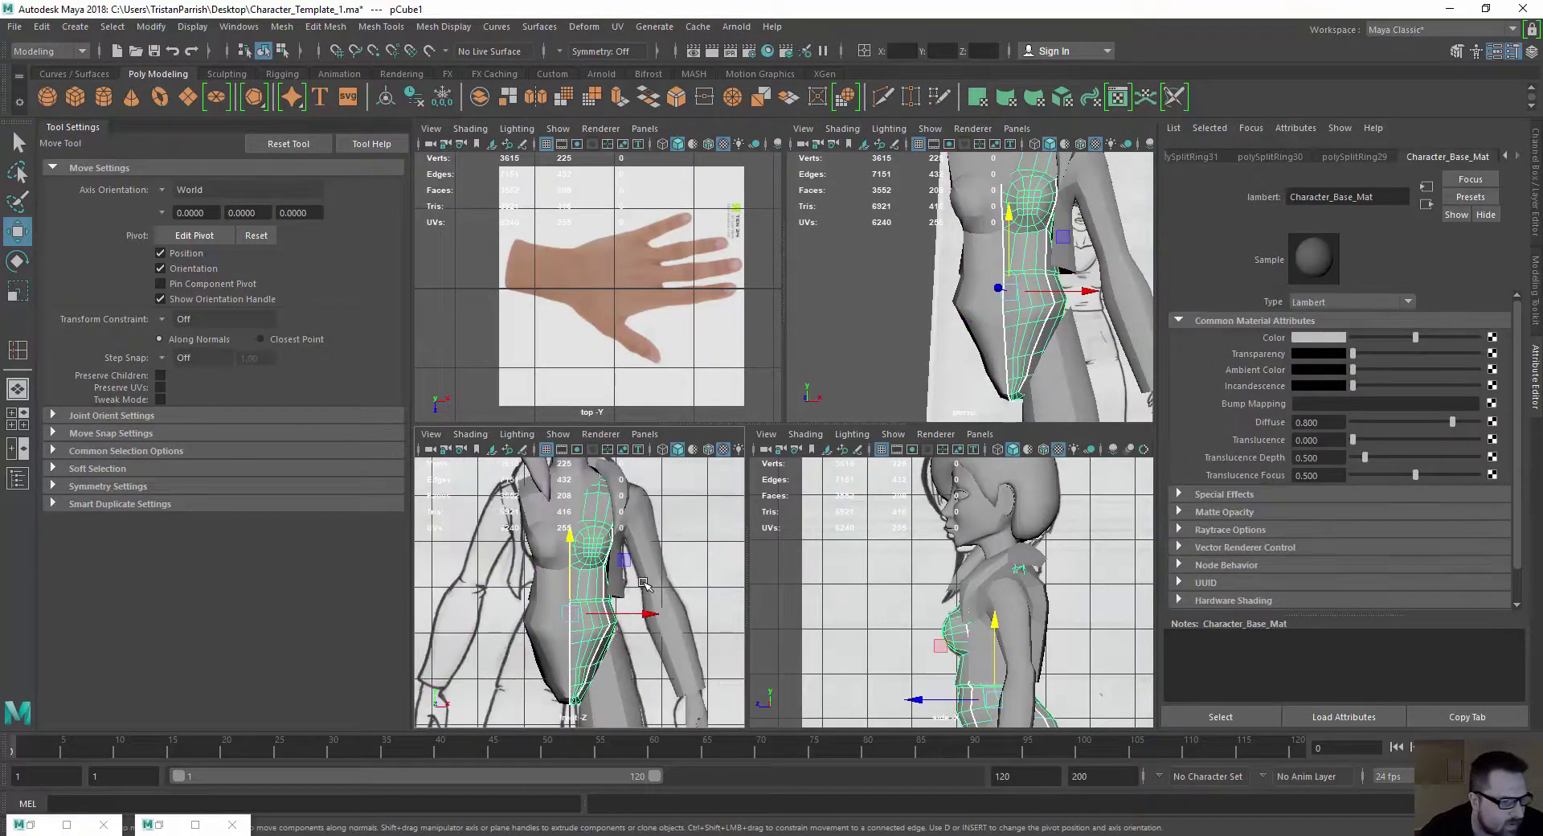
scroll(643, 585, "up", 4)
key("space")
scroll(616, 482, "down", 1)
middle_click_drag(664, 456, 637, 517, "alt")
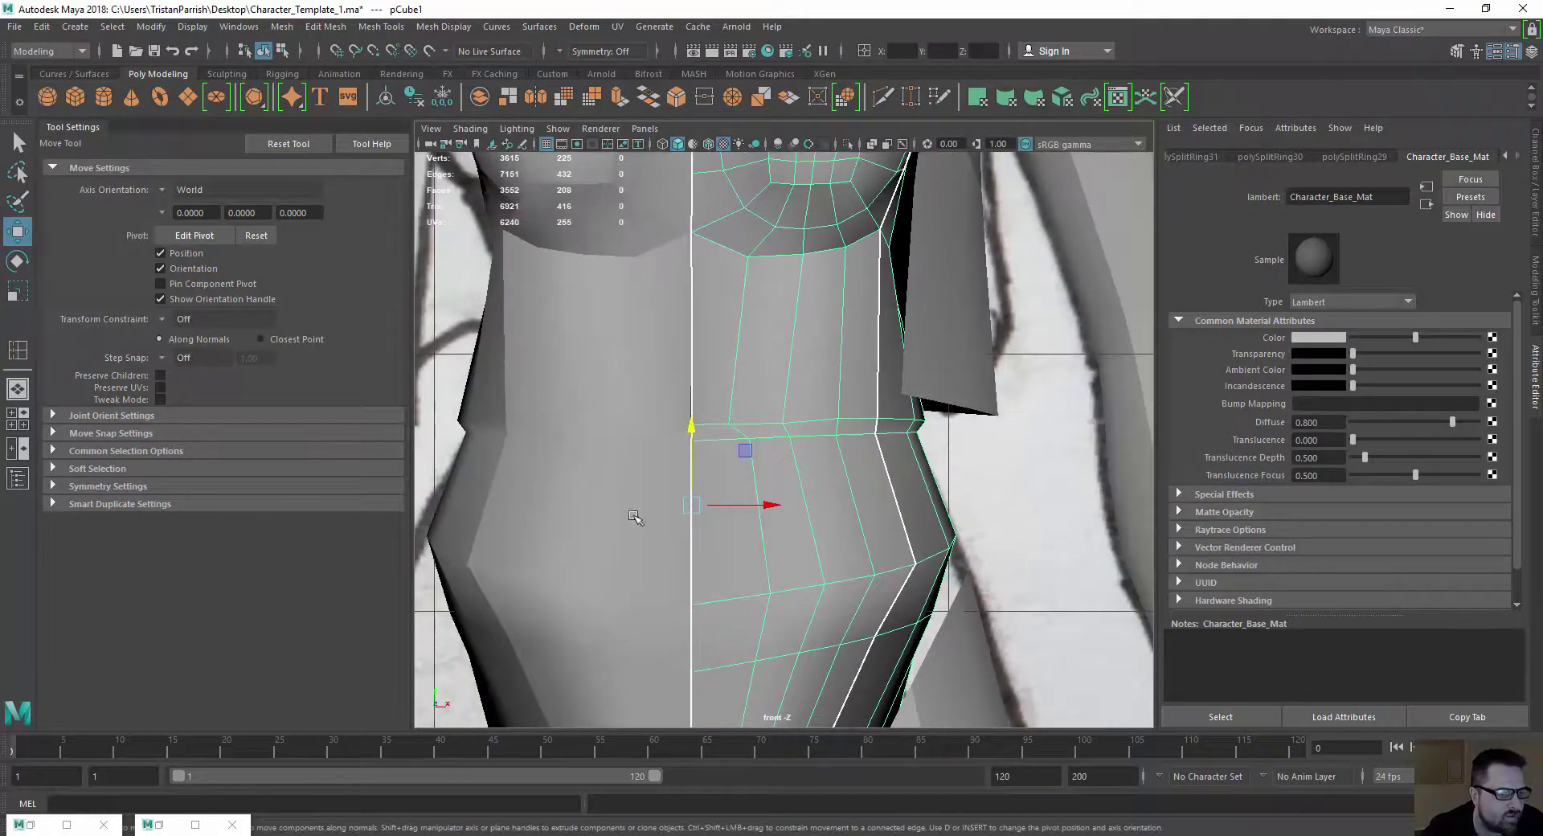
left_click(381, 27)
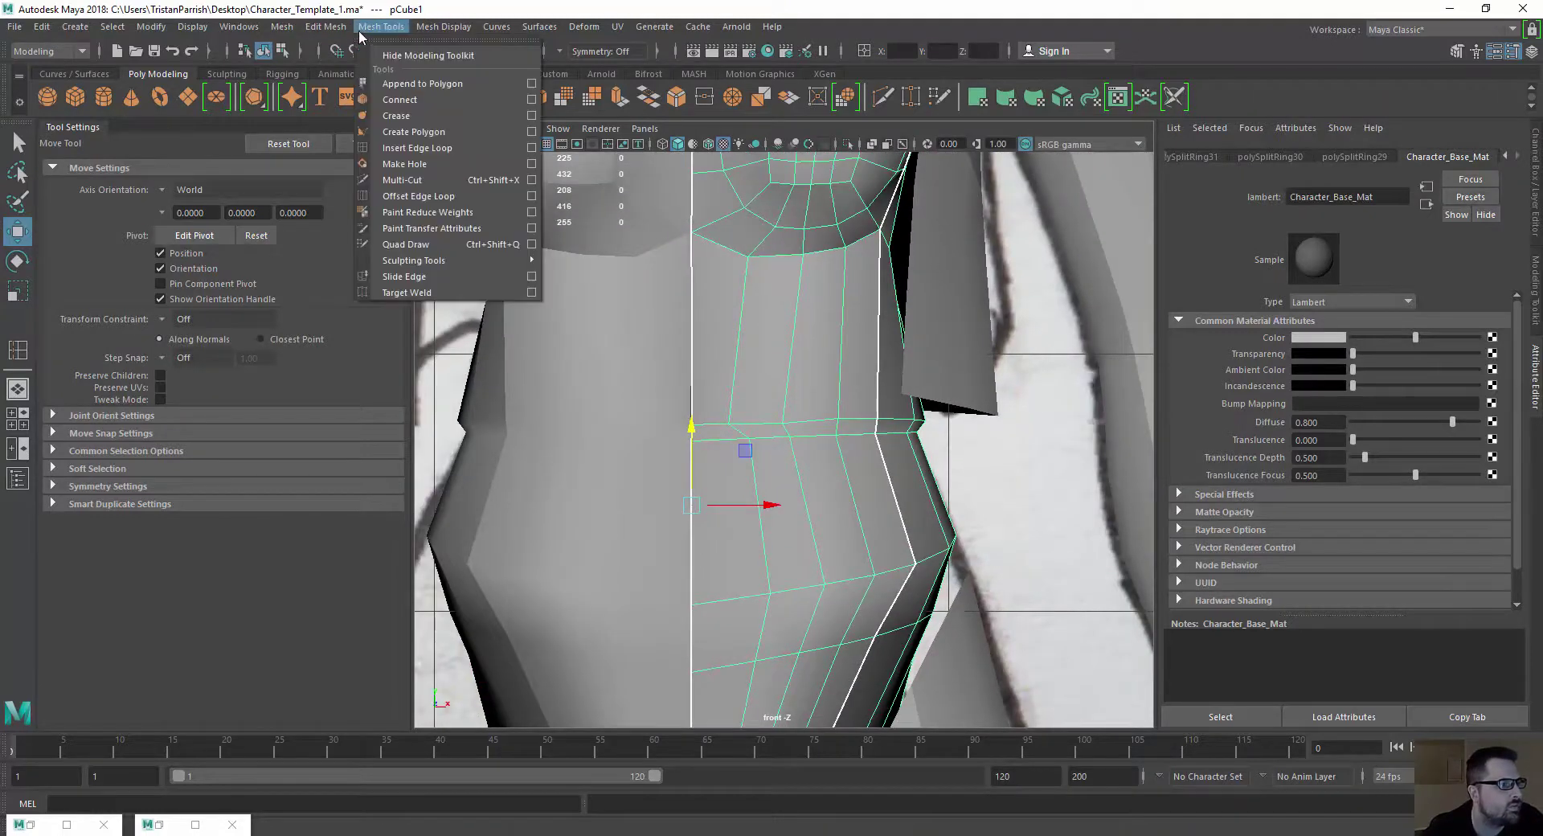
left_click(434, 158)
left_click(599, 311)
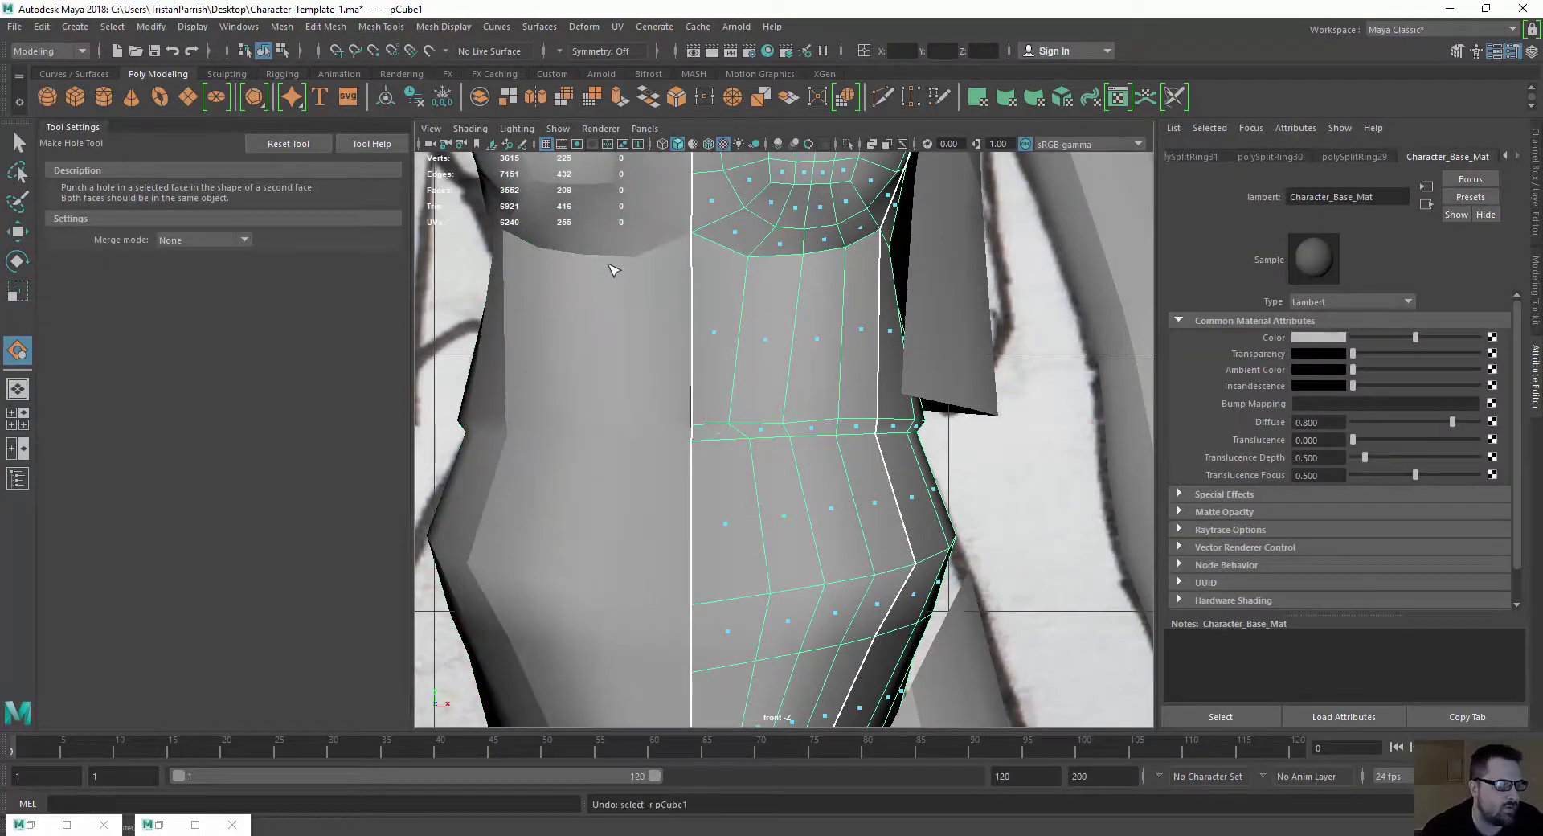
key("w")
right_click_drag(739, 322, 820, 283)
right_click_drag(752, 354, 810, 320)
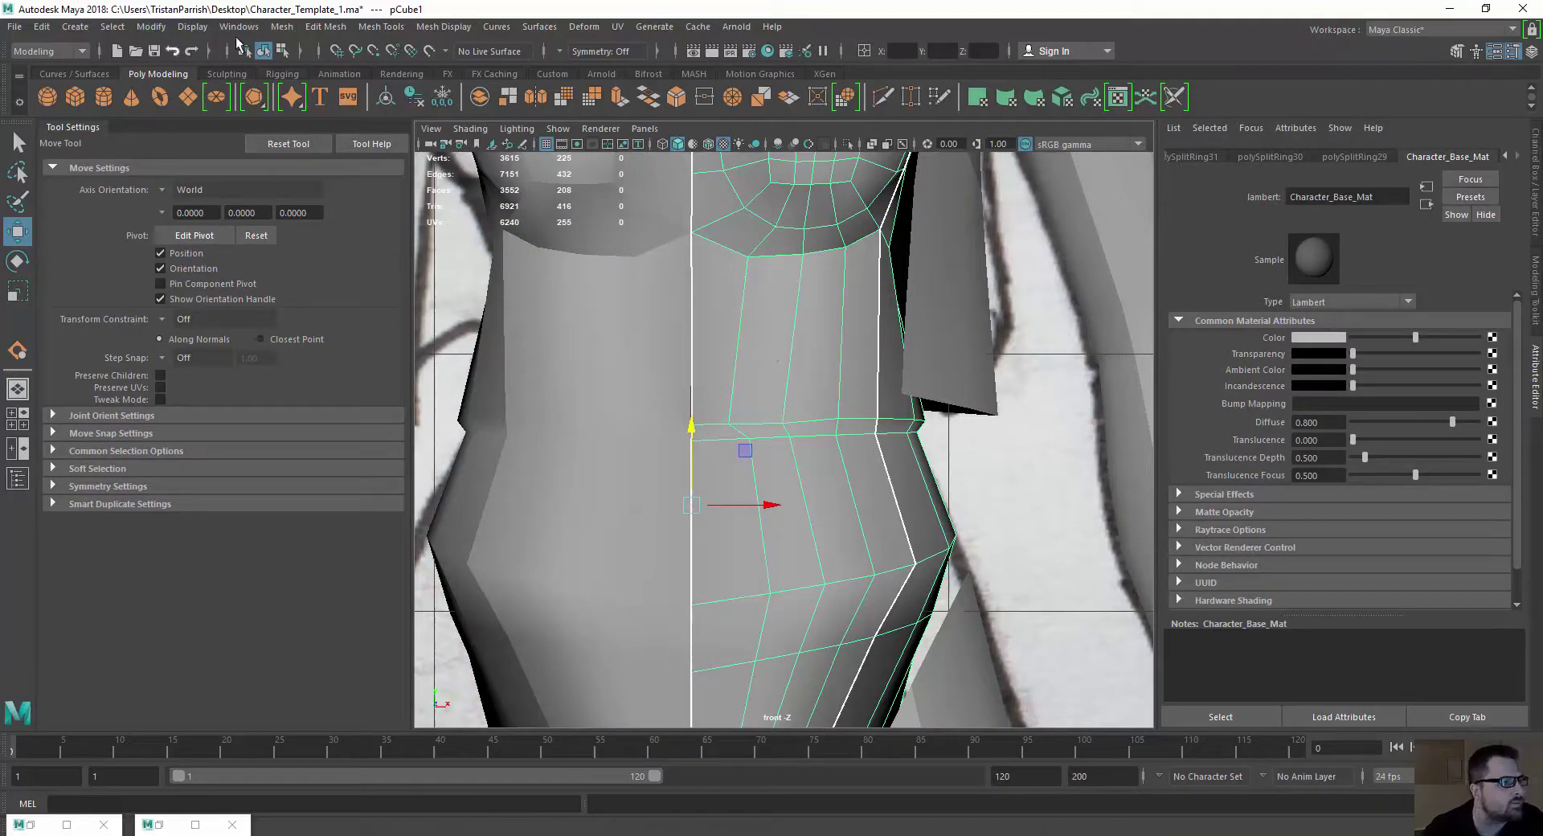
Insert horizontal edge loops around the torso above and below the waist edge
left_click(381, 27)
left_click(434, 137)
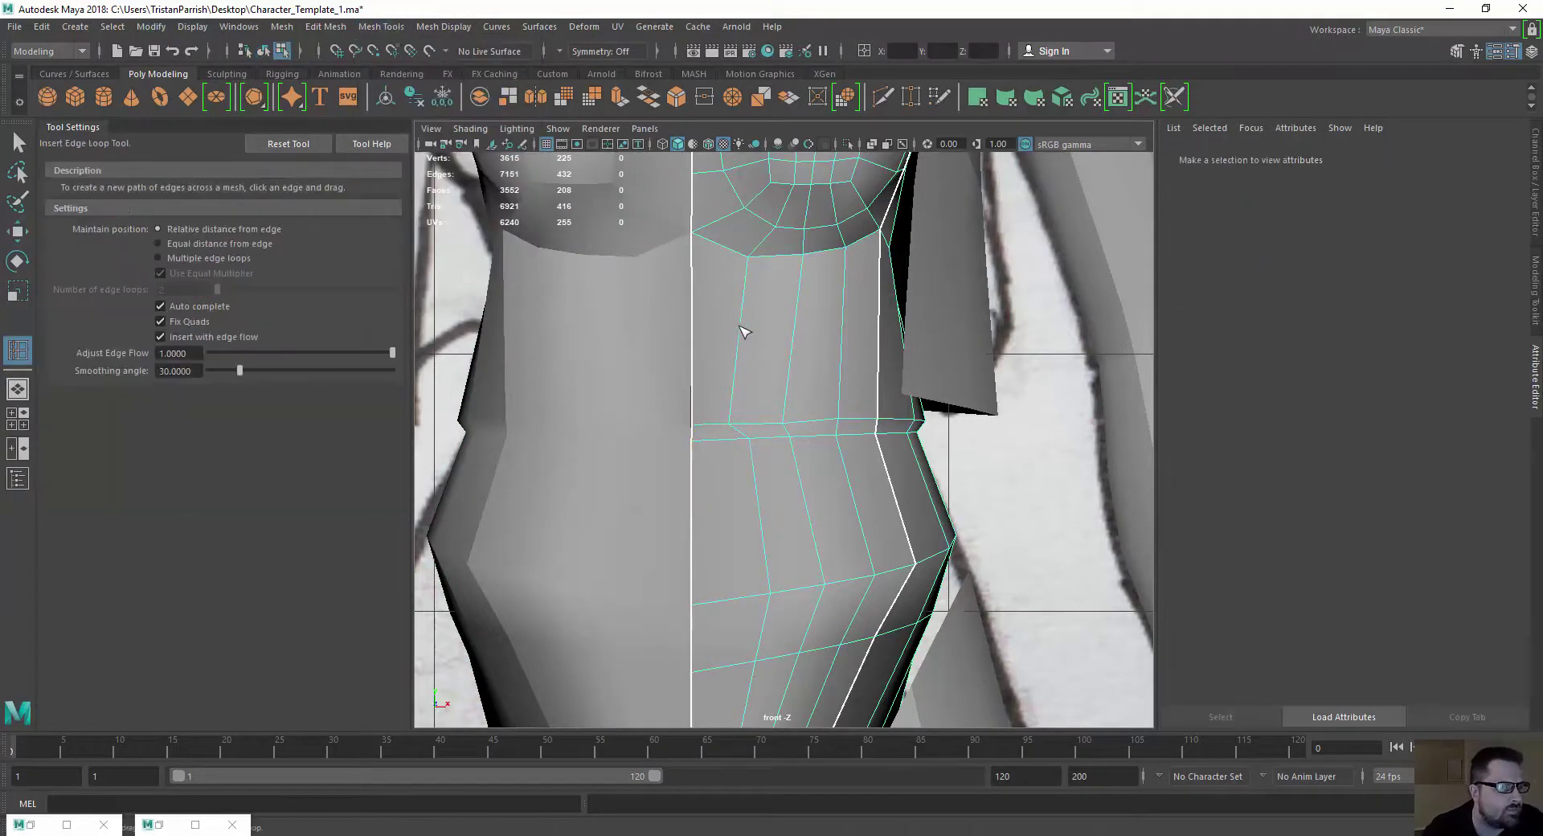
left_click_drag(743, 333, 741, 356)
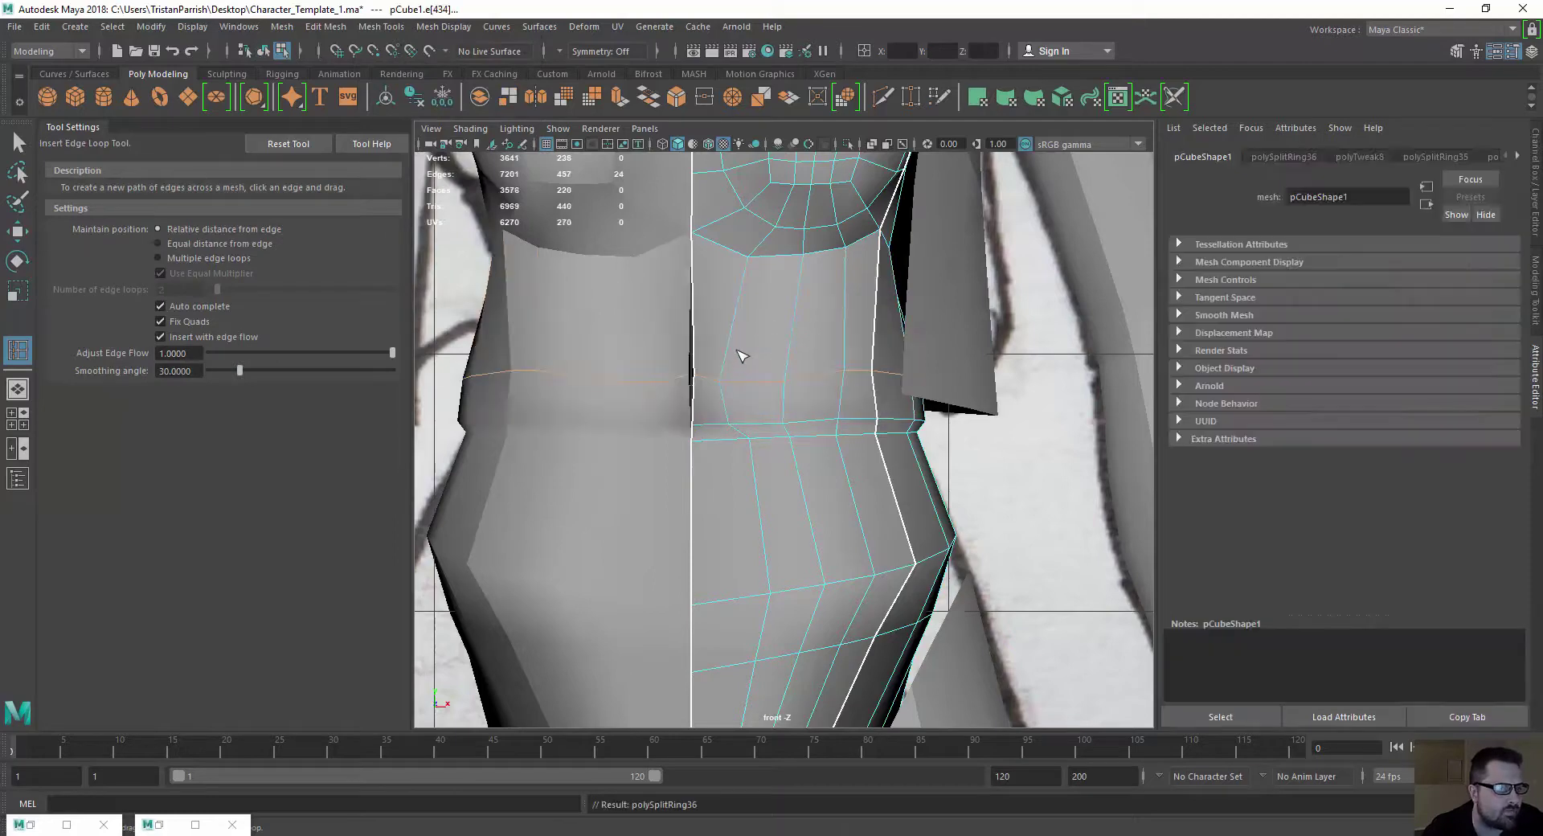
left_click(739, 302)
key("ctrl+z")
left_click(742, 303)
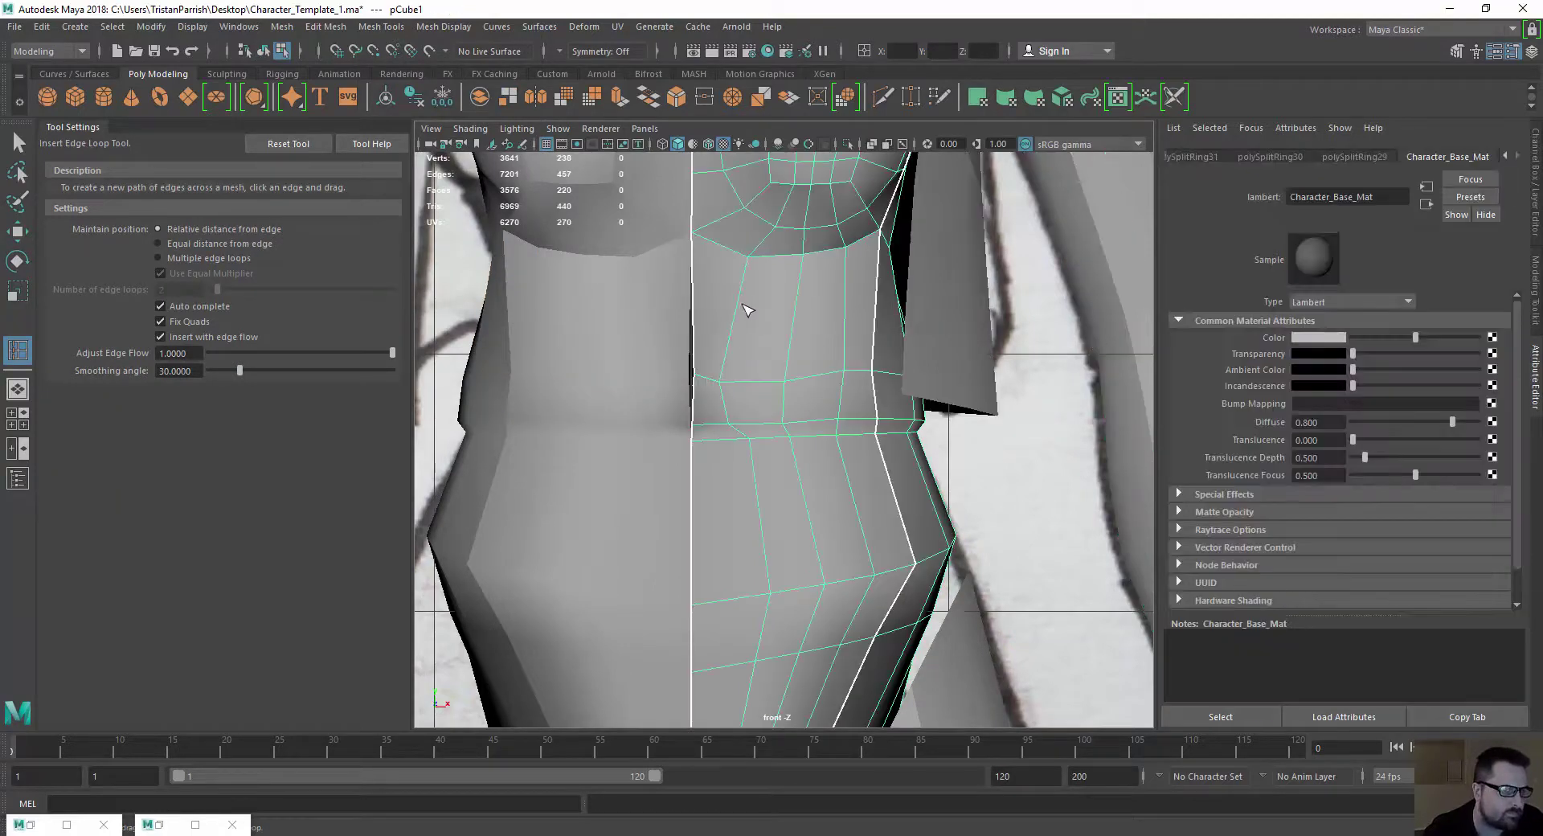
left_click_drag(740, 302, 737, 312)
left_click_drag(760, 530, 760, 483)
Select the vertices along the torso's vertical centre line in the front view and set their X position to 0
scroll(642, 482, "down", 4)
scroll(648, 488, "down", 7)
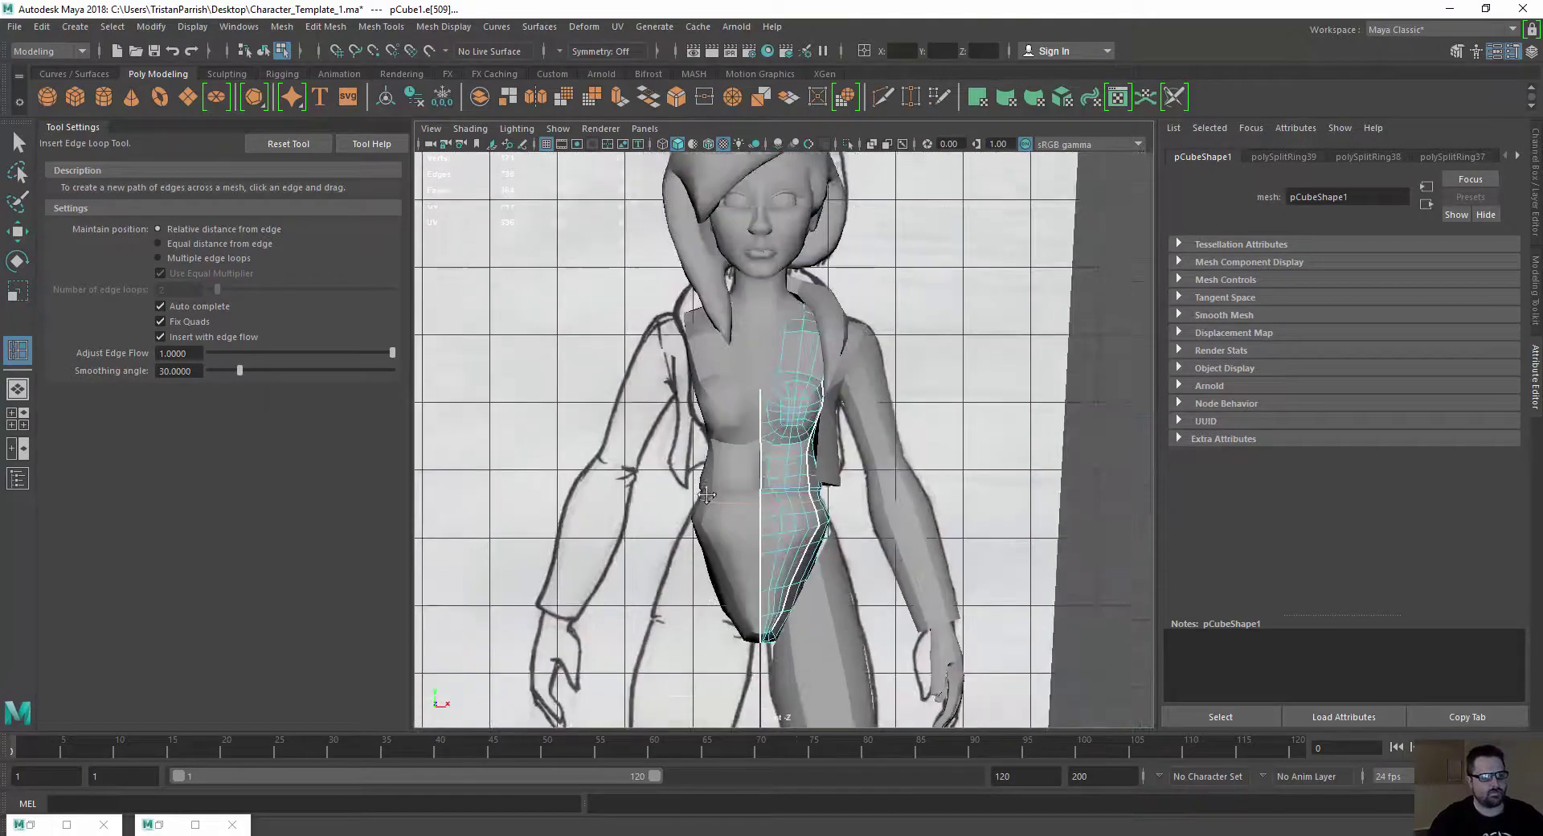
middle_click_drag(750, 500, 735, 427, "alt")
scroll(735, 426, "up", 3)
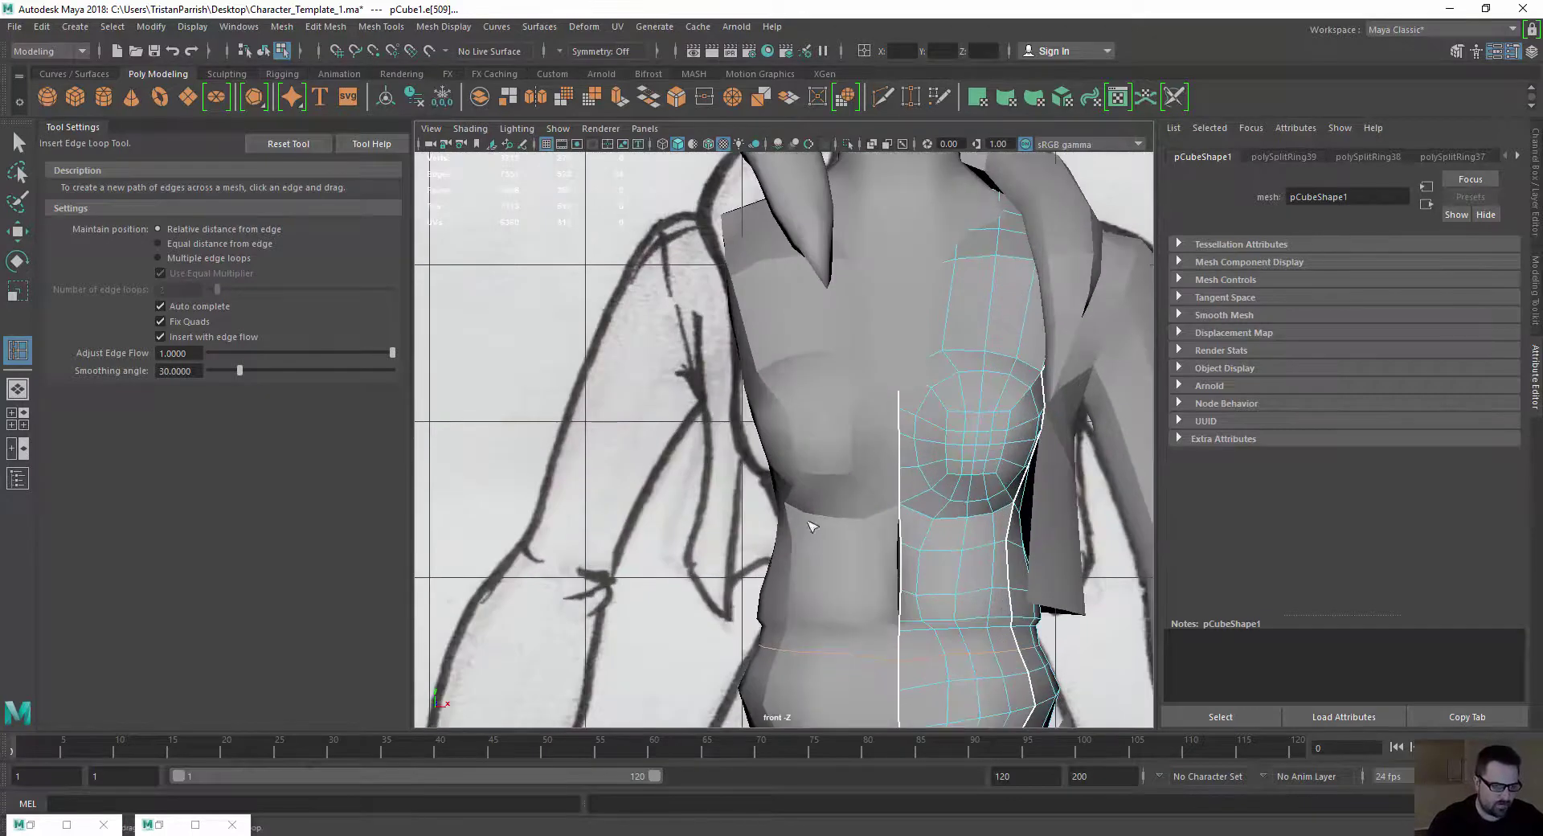
key("w")
right_click_drag(918, 389, 823, 389)
middle_click_drag(852, 493, 794, 427, "alt")
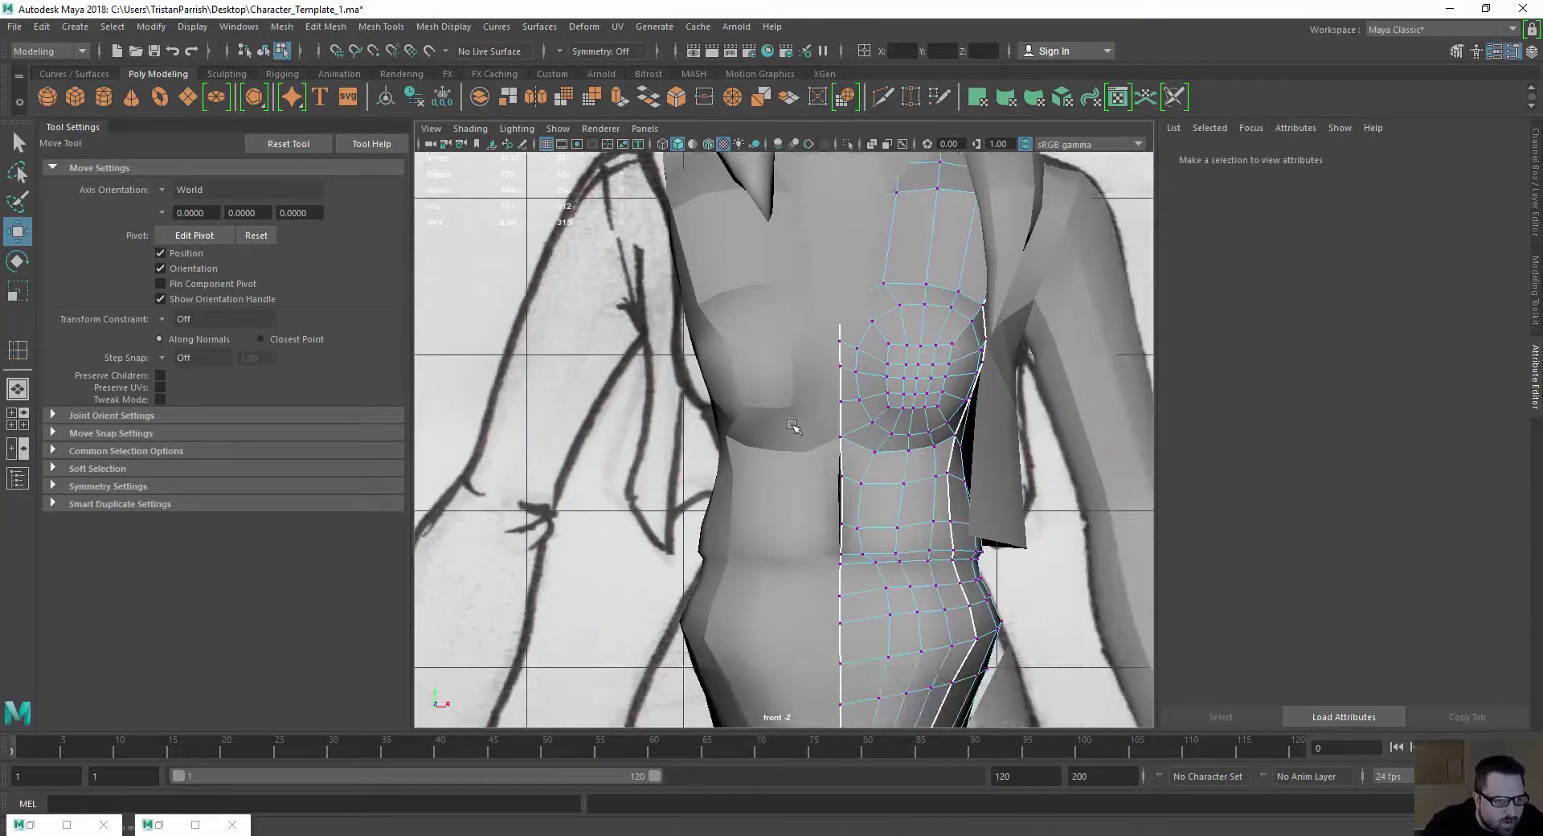
left_click_drag(844, 574, 852, 679)
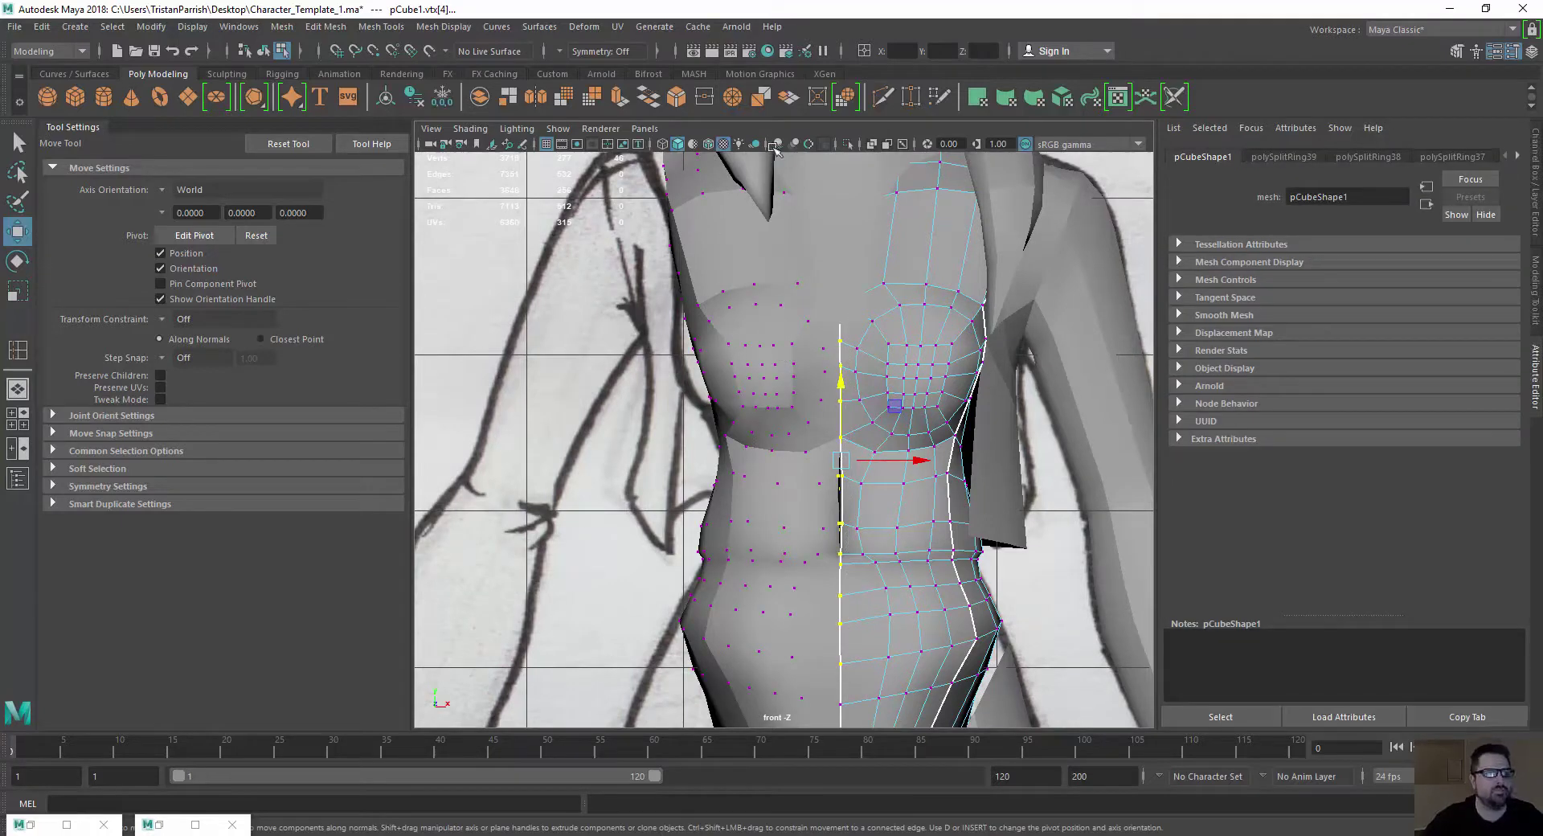
left_click(899, 52)
type("0")
Shift the front torso vertices nearest the centre along the waist crease in depth to soften the crease
scroll(691, 458, "down", 3)
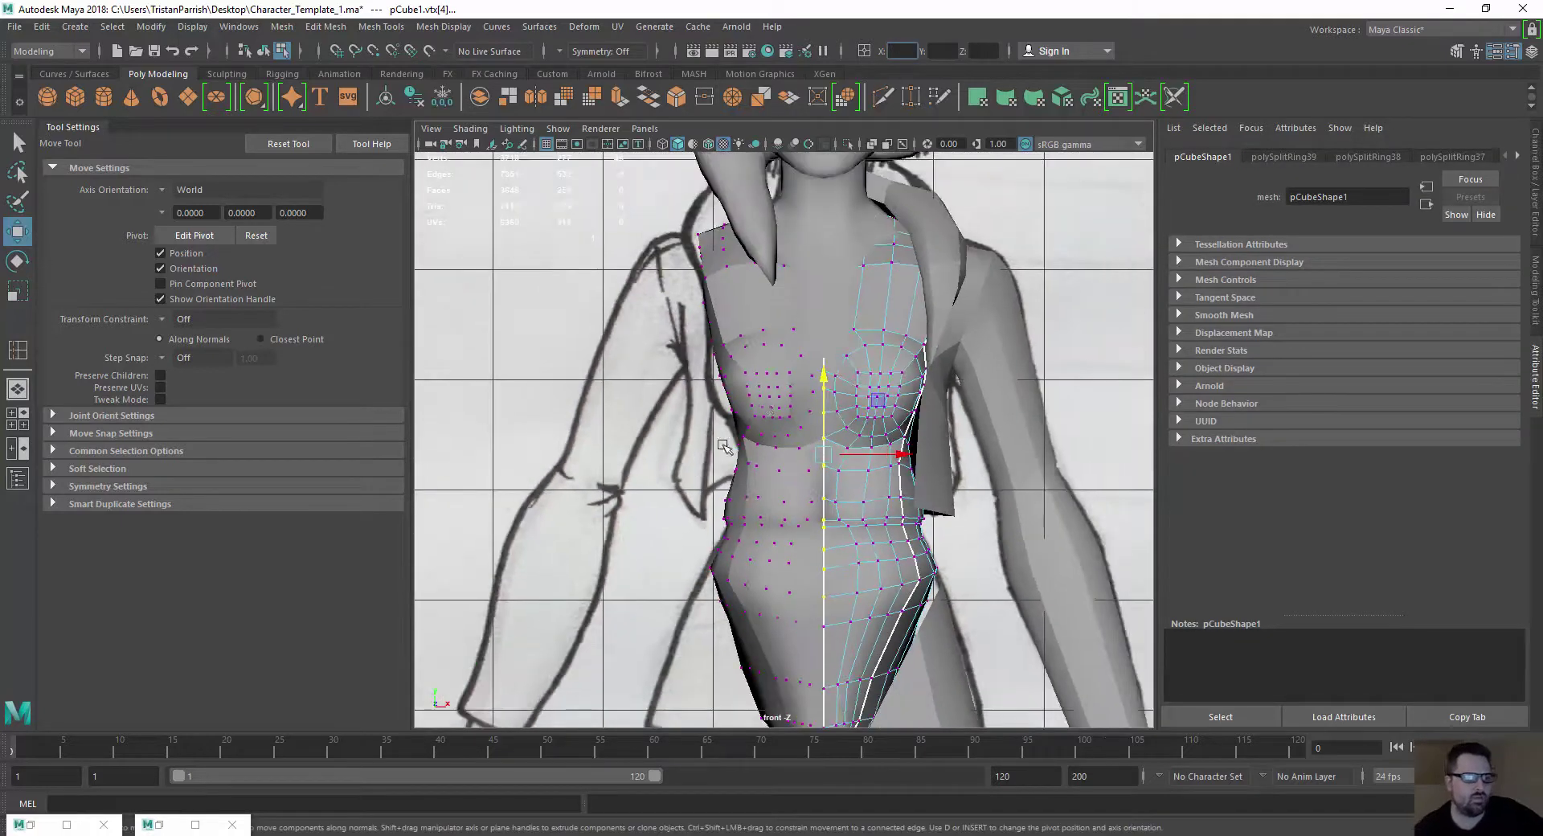
scroll(739, 394, "up", 2)
middle_click_drag(740, 394, 709, 356, "alt")
scroll(730, 390, "down", 2)
key("space")
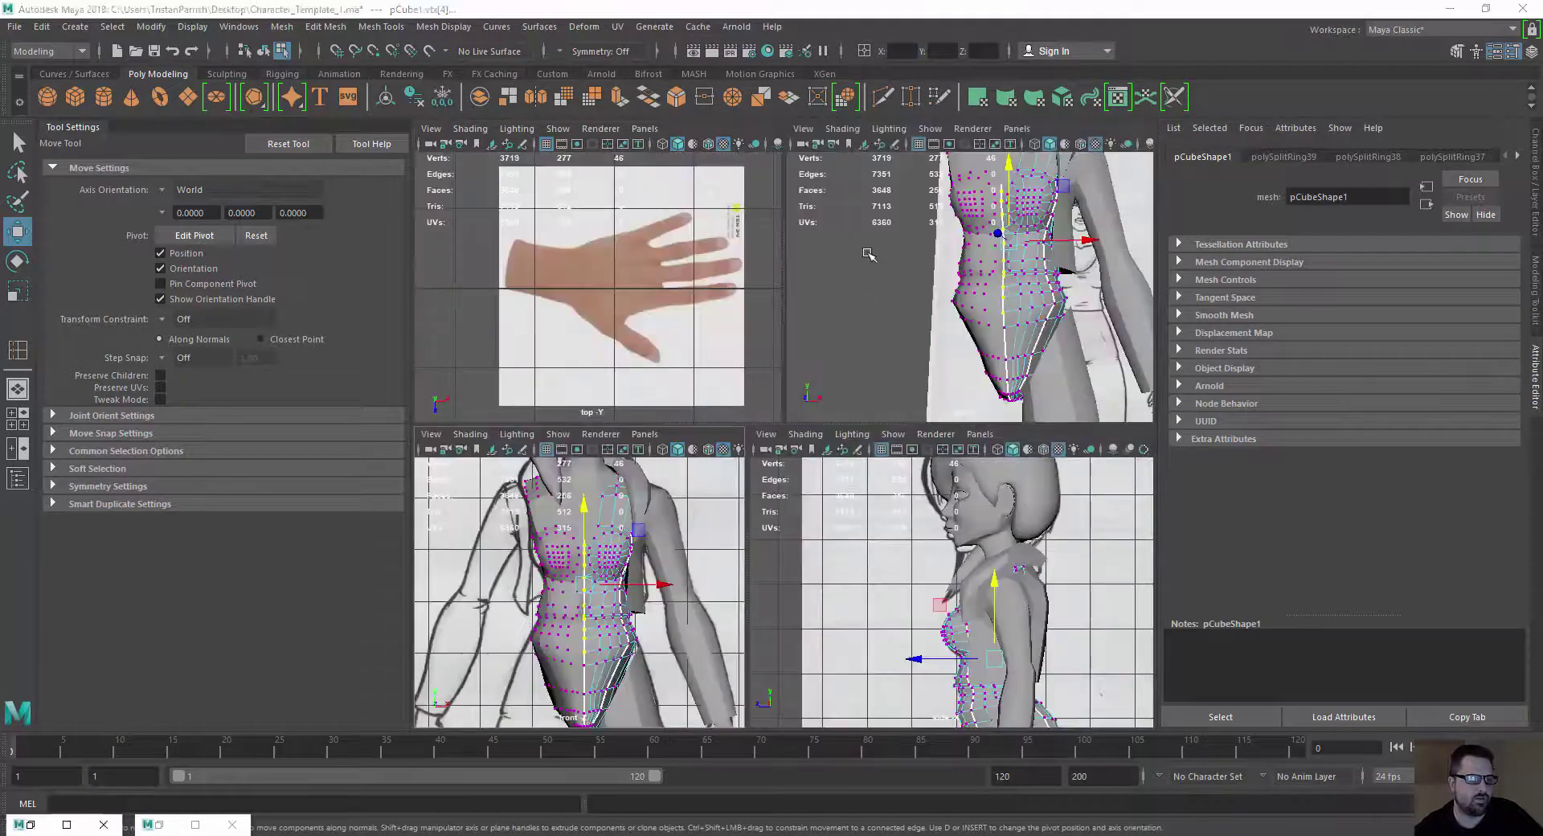
left_click_drag(868, 253, 827, 279, "alt")
key("space")
left_click_drag(820, 344, 667, 301, "alt")
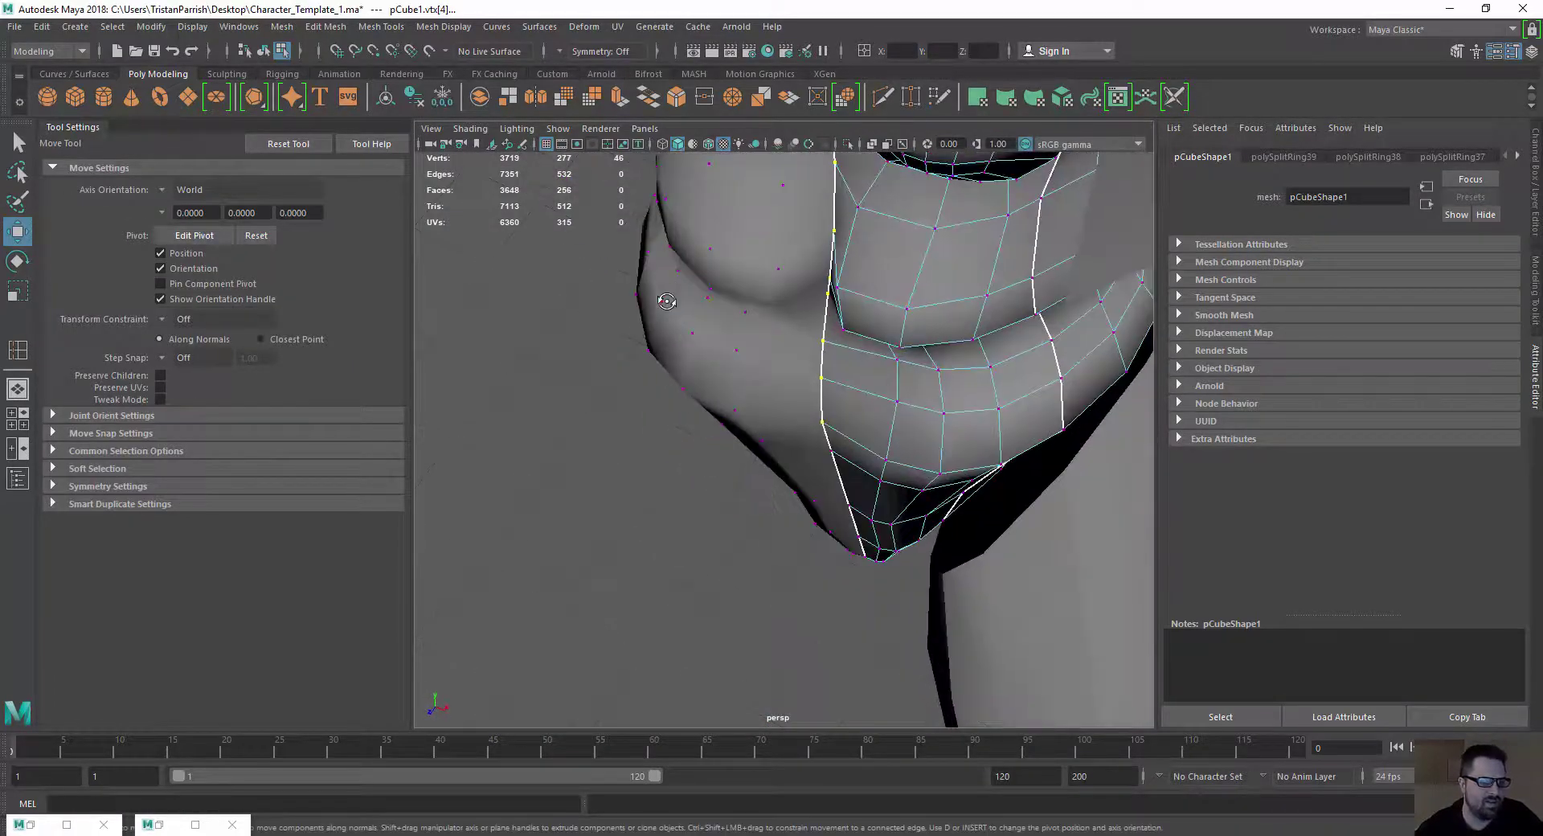
left_click(835, 286)
left_click(901, 347)
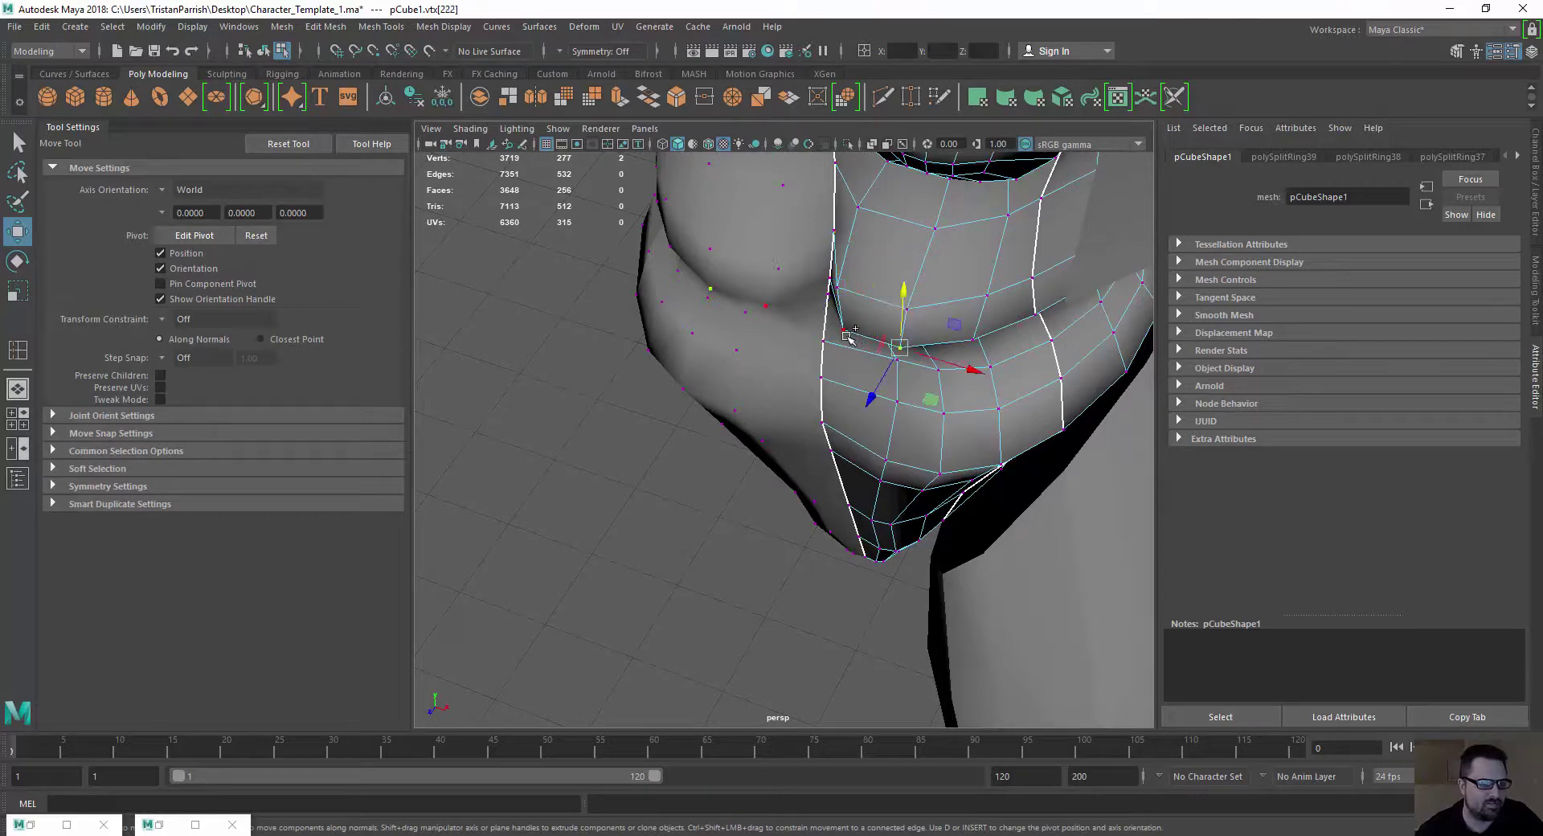
left_click(846, 336, "shift")
left_click_drag(851, 384, 877, 320)
Adjust the depth of the abdomen vertices above the waist crease to even out the belly surface
left_click(906, 310)
left_click(836, 288, "shift")
left_click(994, 298)
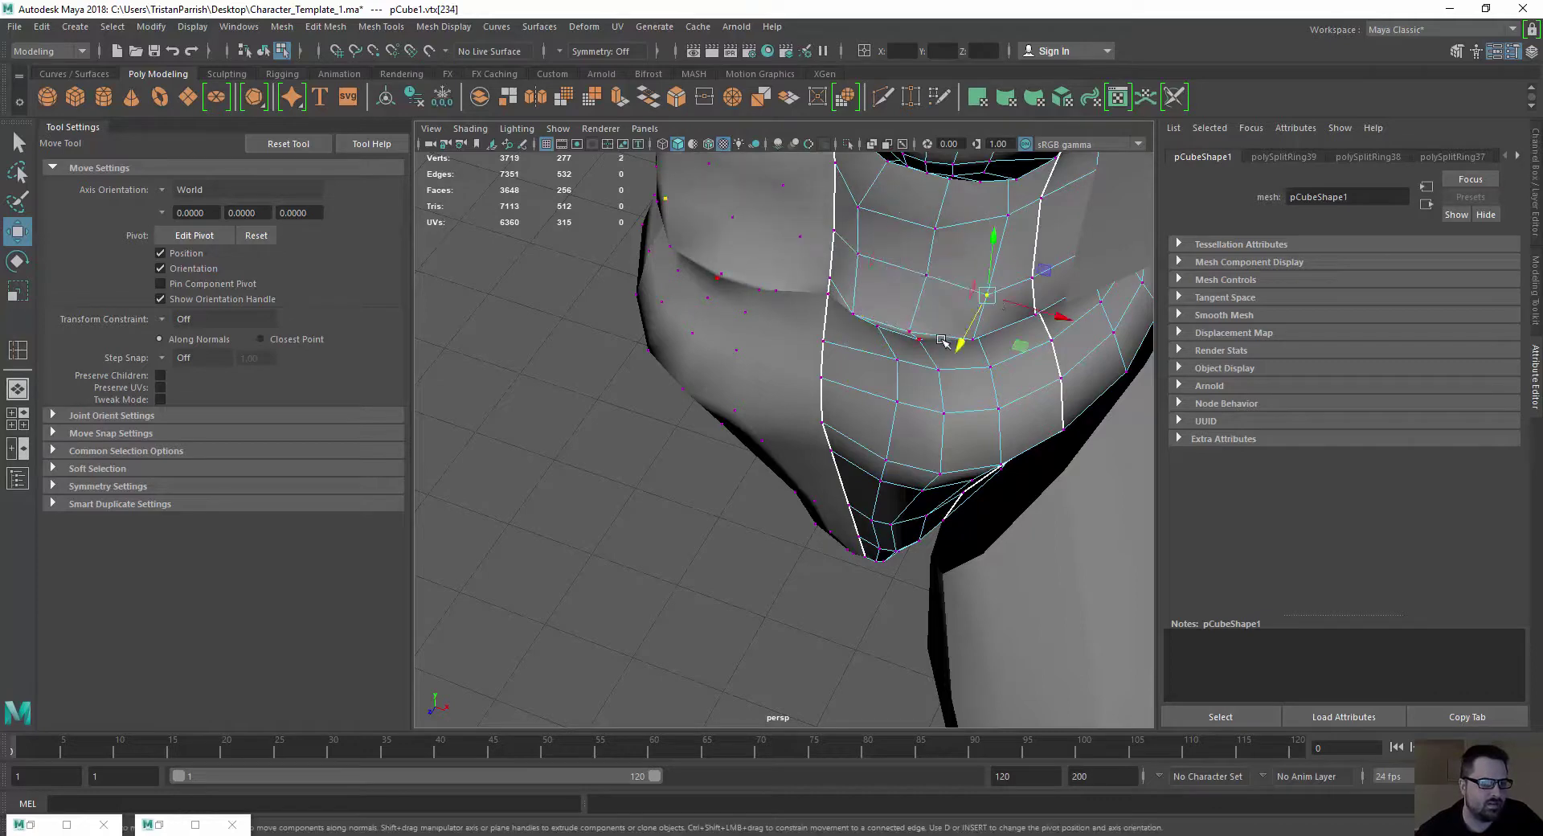
left_click_drag(960, 345, 971, 336)
left_click(934, 218)
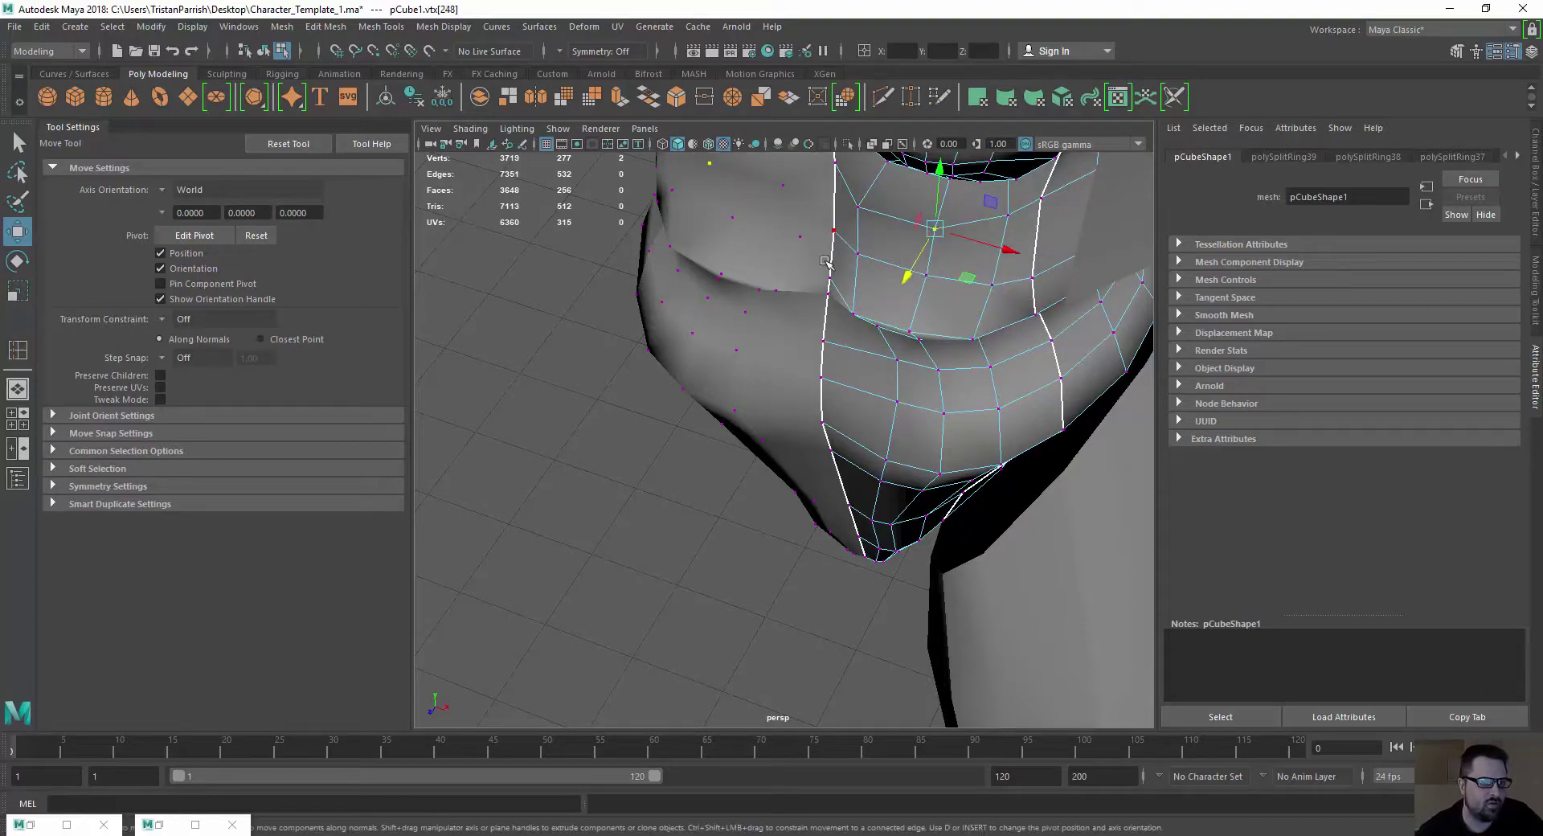
left_click_drag(909, 277, 854, 234)
left_click(859, 208)
left_click(829, 172)
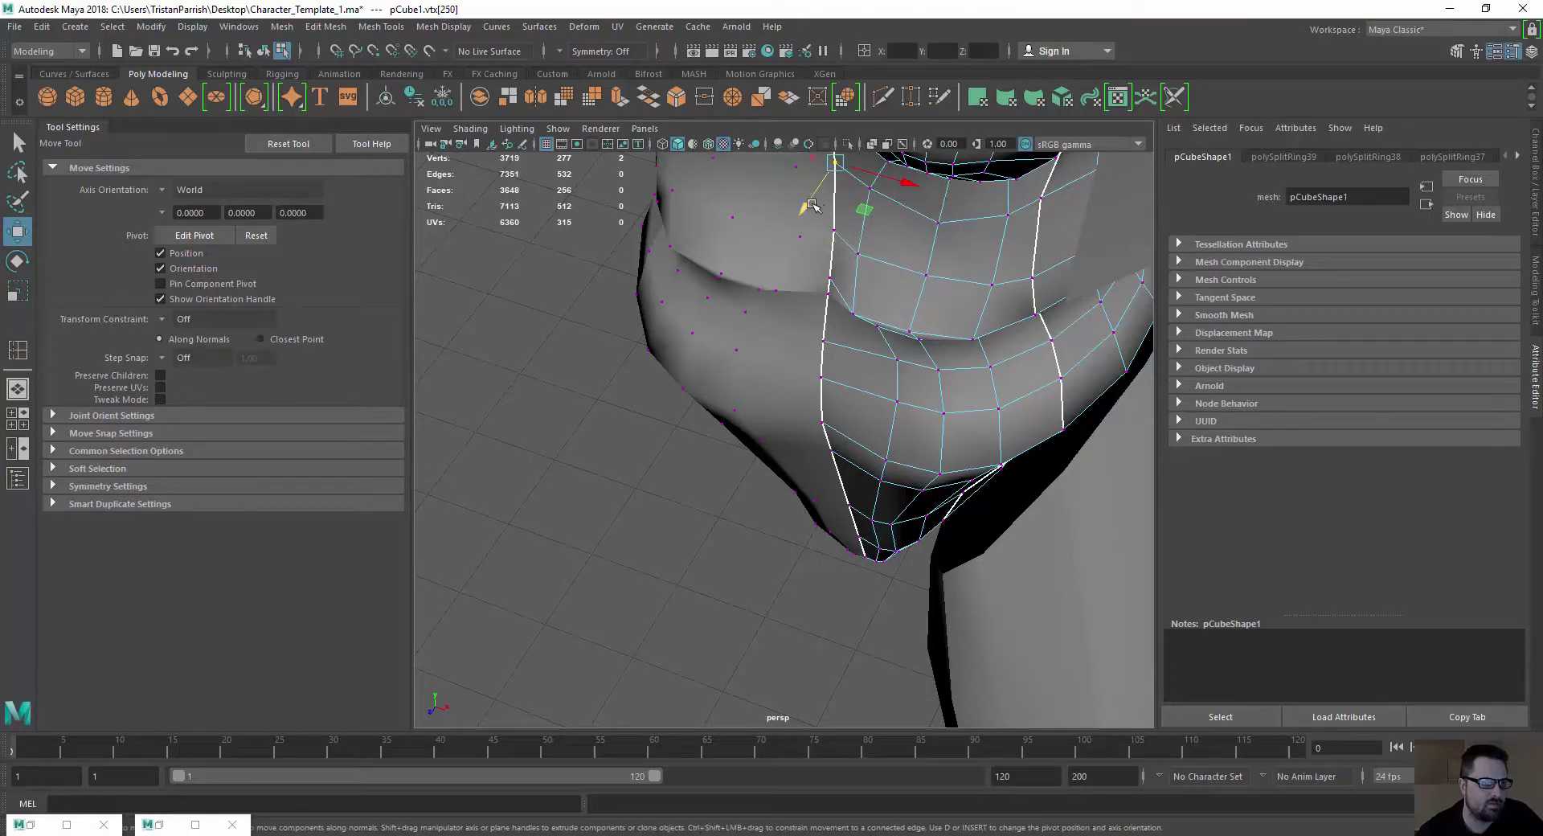
left_click(869, 188)
Adjust the depth of the centre-line vertices from the abdomen down across the waist to the lower belly
left_click_drag(770, 241, 793, 291, "alt")
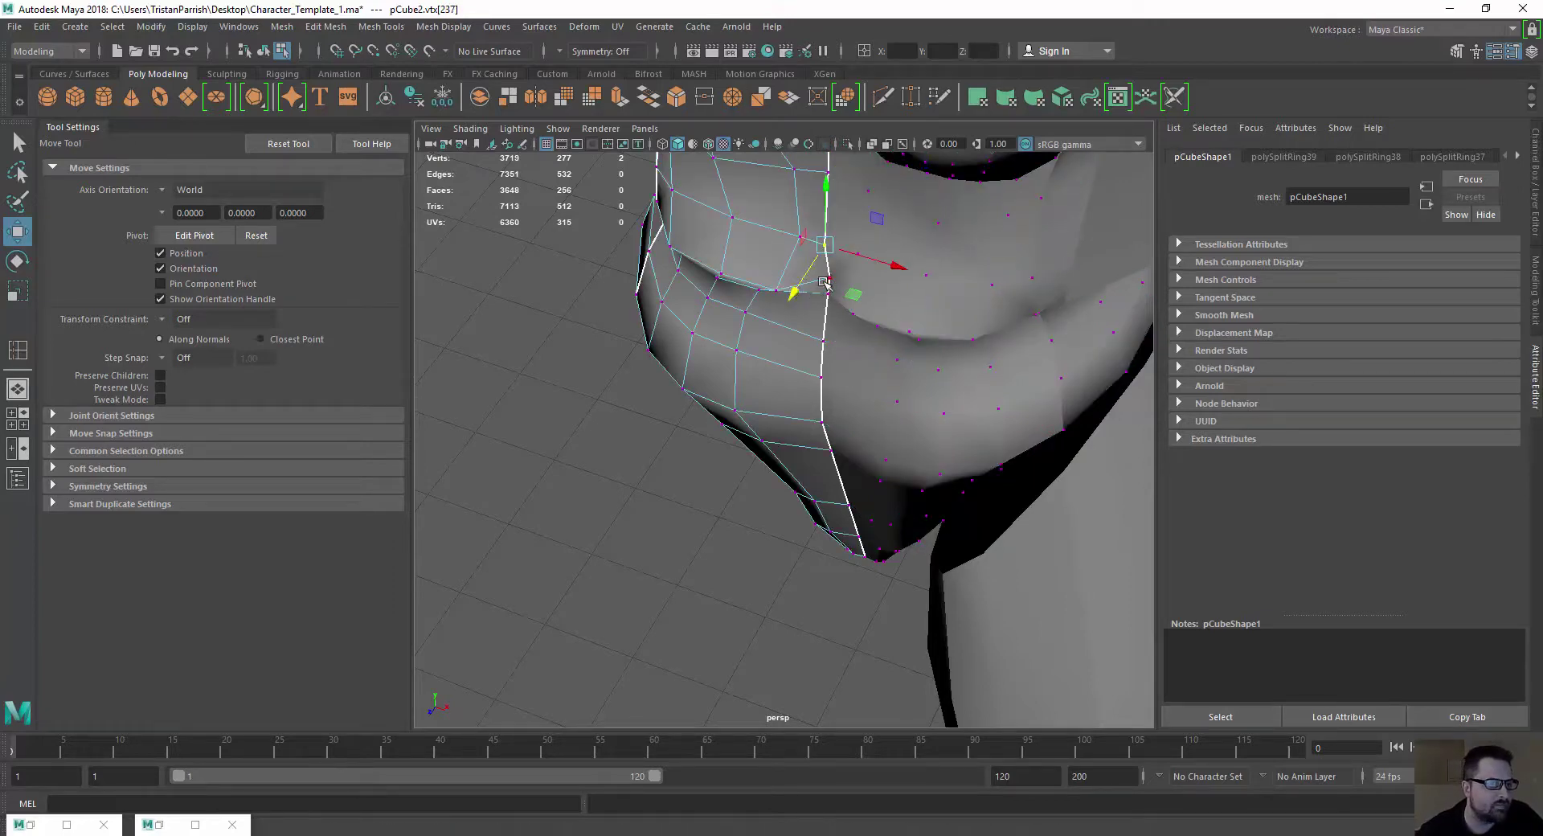
left_click(826, 283)
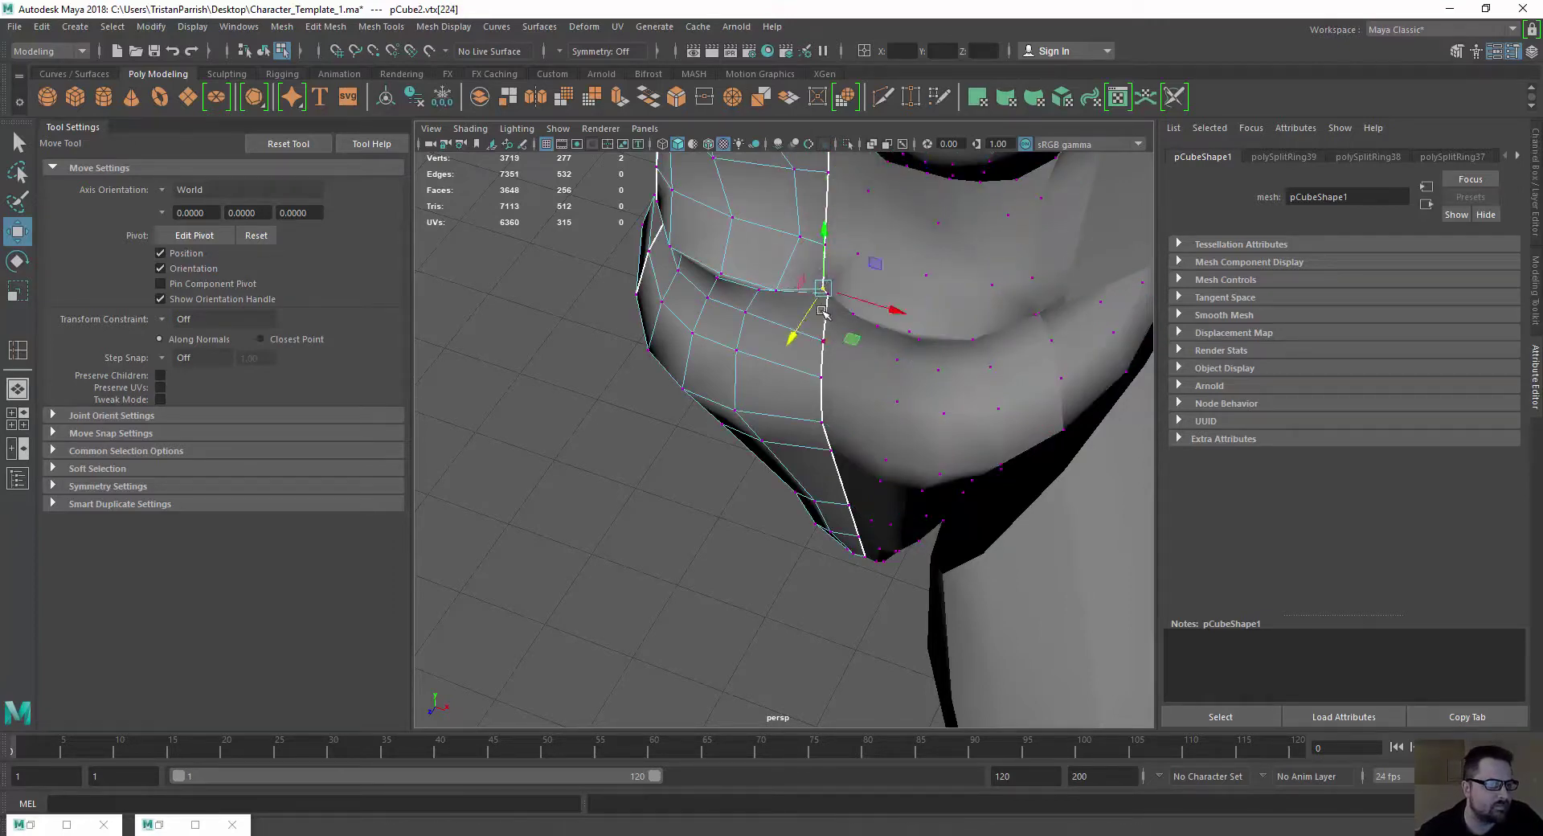
left_click(824, 307)
left_click_drag(795, 337, 788, 442)
left_click(821, 342)
left_click(818, 383)
Return the torso to object mode and examine its waist, hips and crotch shape from several angles
scroll(662, 303, "down", 5)
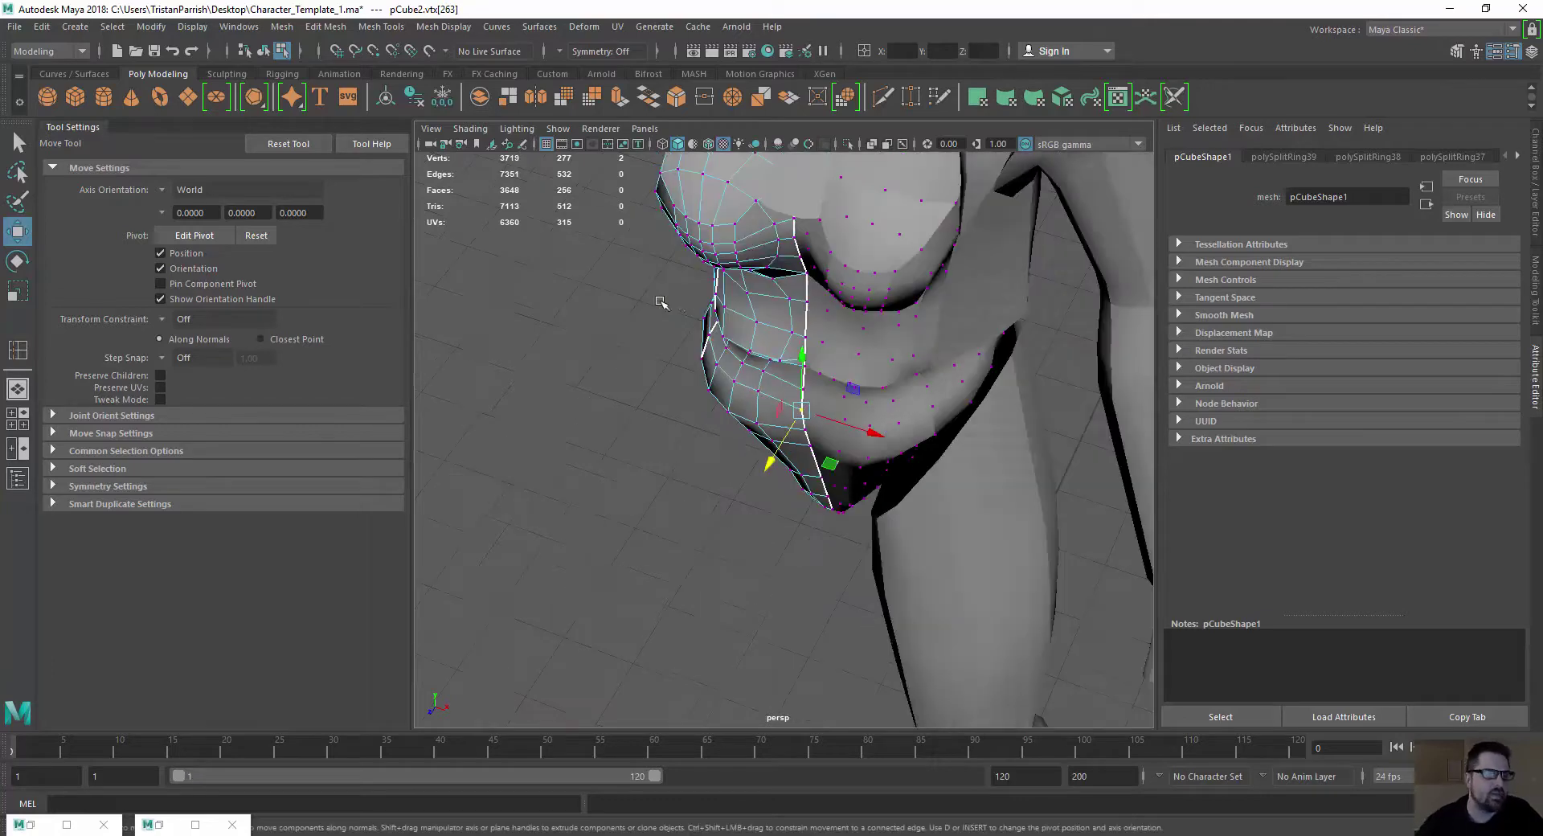
left_click_drag(627, 481, 707, 390, "alt")
scroll(688, 406, "down", 3)
middle_click_drag(686, 408, 685, 459, "alt")
left_click_drag(685, 458, 753, 367, "alt")
right_click_drag(875, 285, 952, 297)
left_click_drag(953, 296, 711, 356, "alt")
scroll(809, 299, "up", 5)
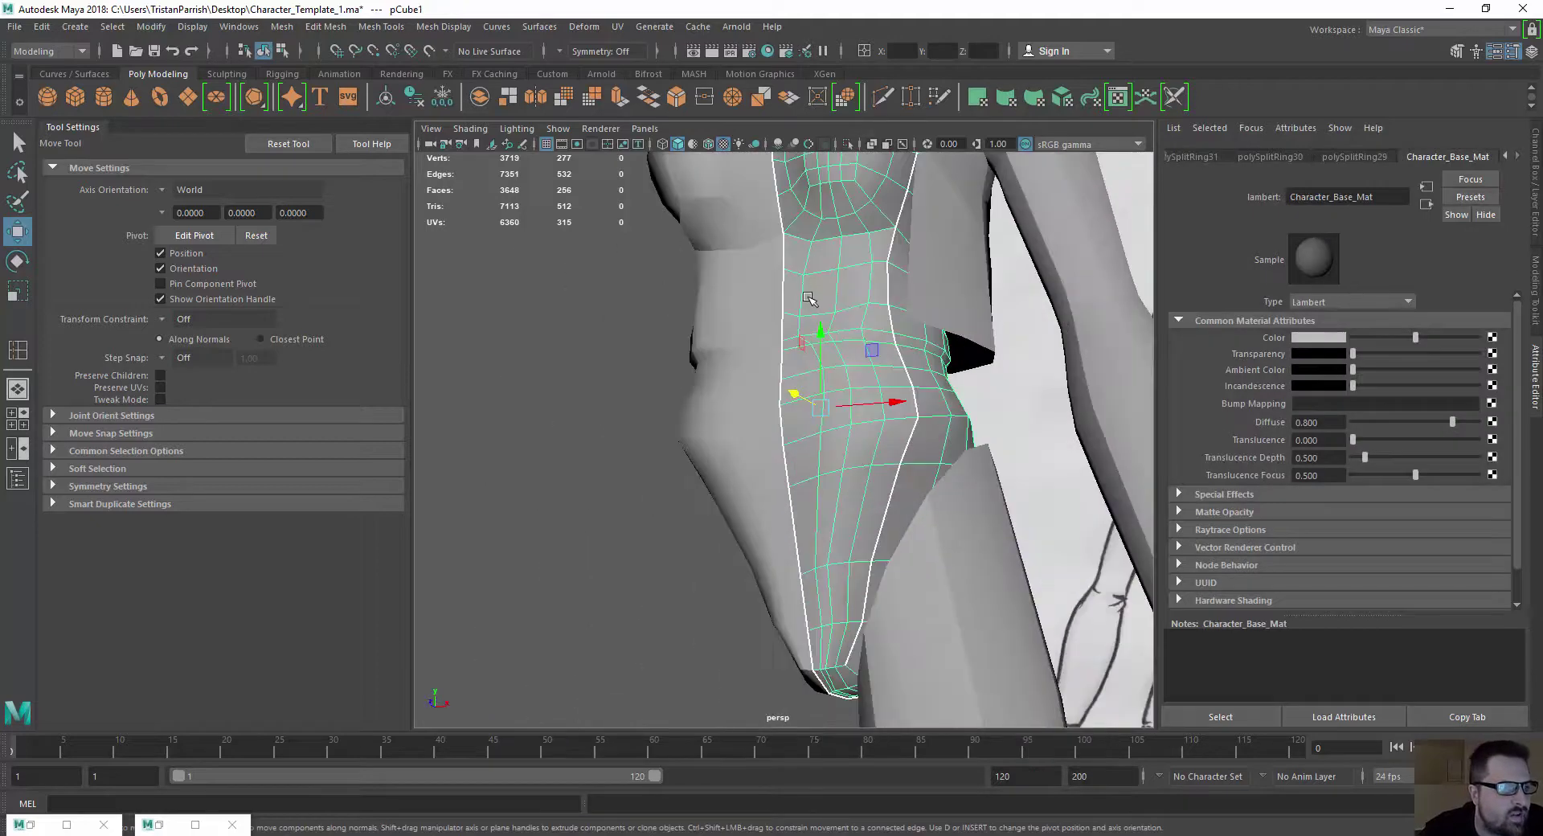
middle_click_drag(809, 300, 764, 372, "alt")
left_click_drag(764, 372, 658, 310, "alt")
scroll(823, 362, "down", 2)
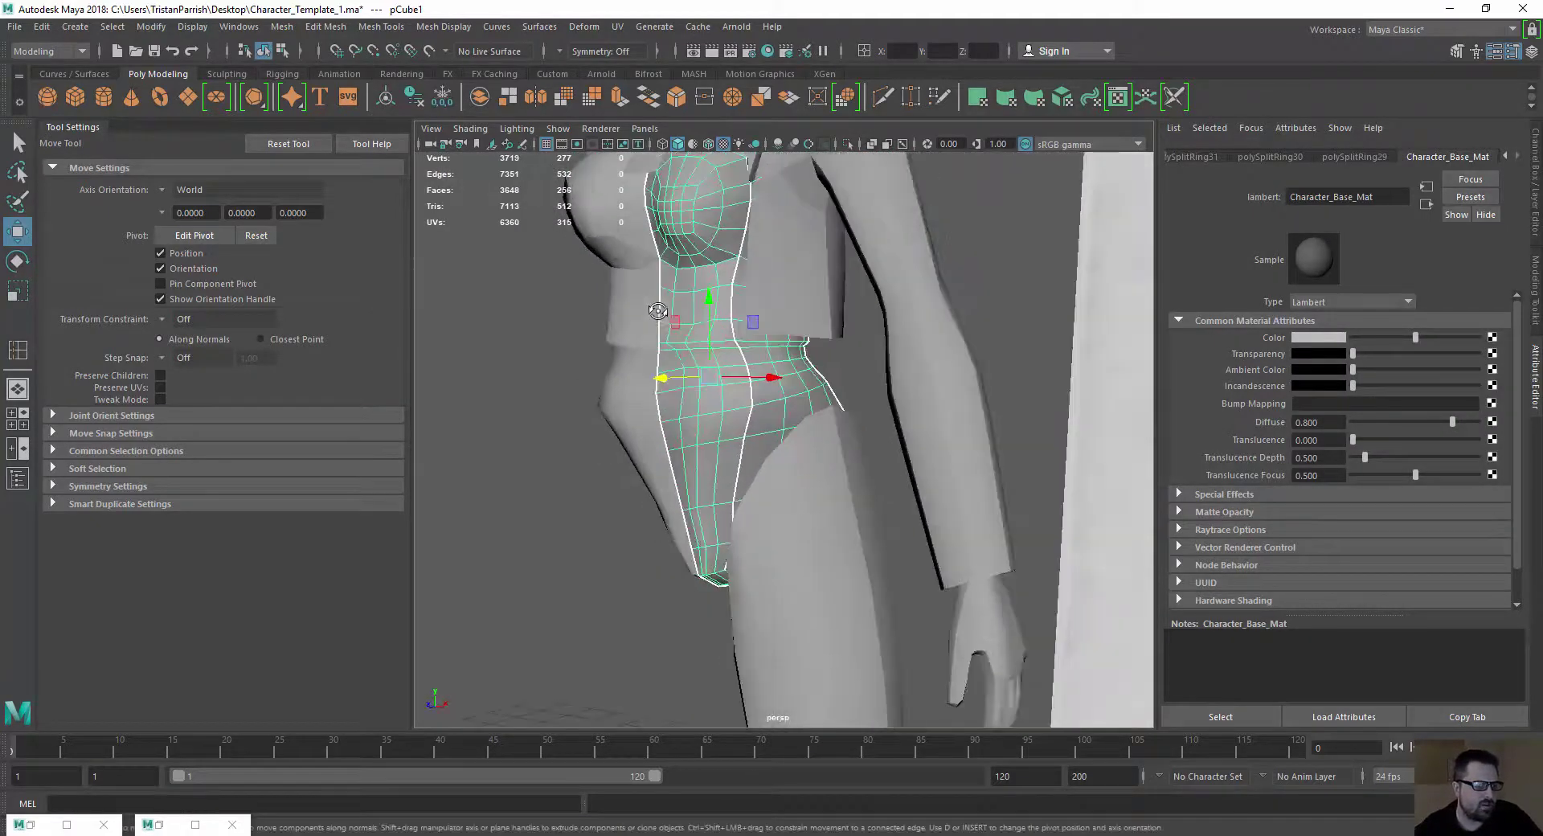
left_click_drag(691, 444, 840, 384, "alt")
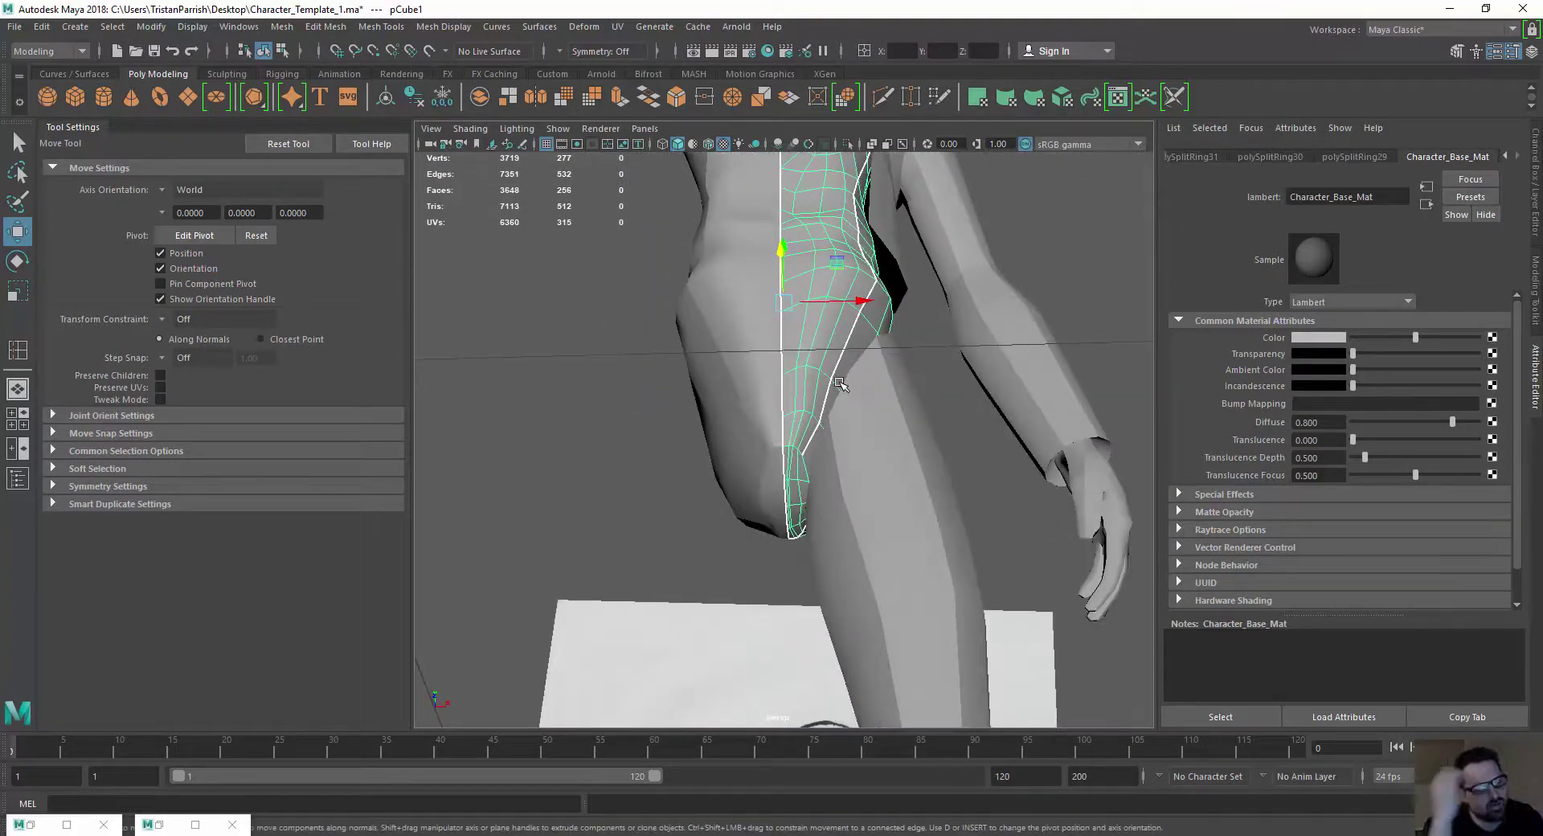
Select the upper leg mesh and insert two edge loops around the top of the thigh between the hip edge and the hard edge below it
left_click(847, 477)
scroll(844, 481, "down", 7)
scroll(819, 484, "up", 3)
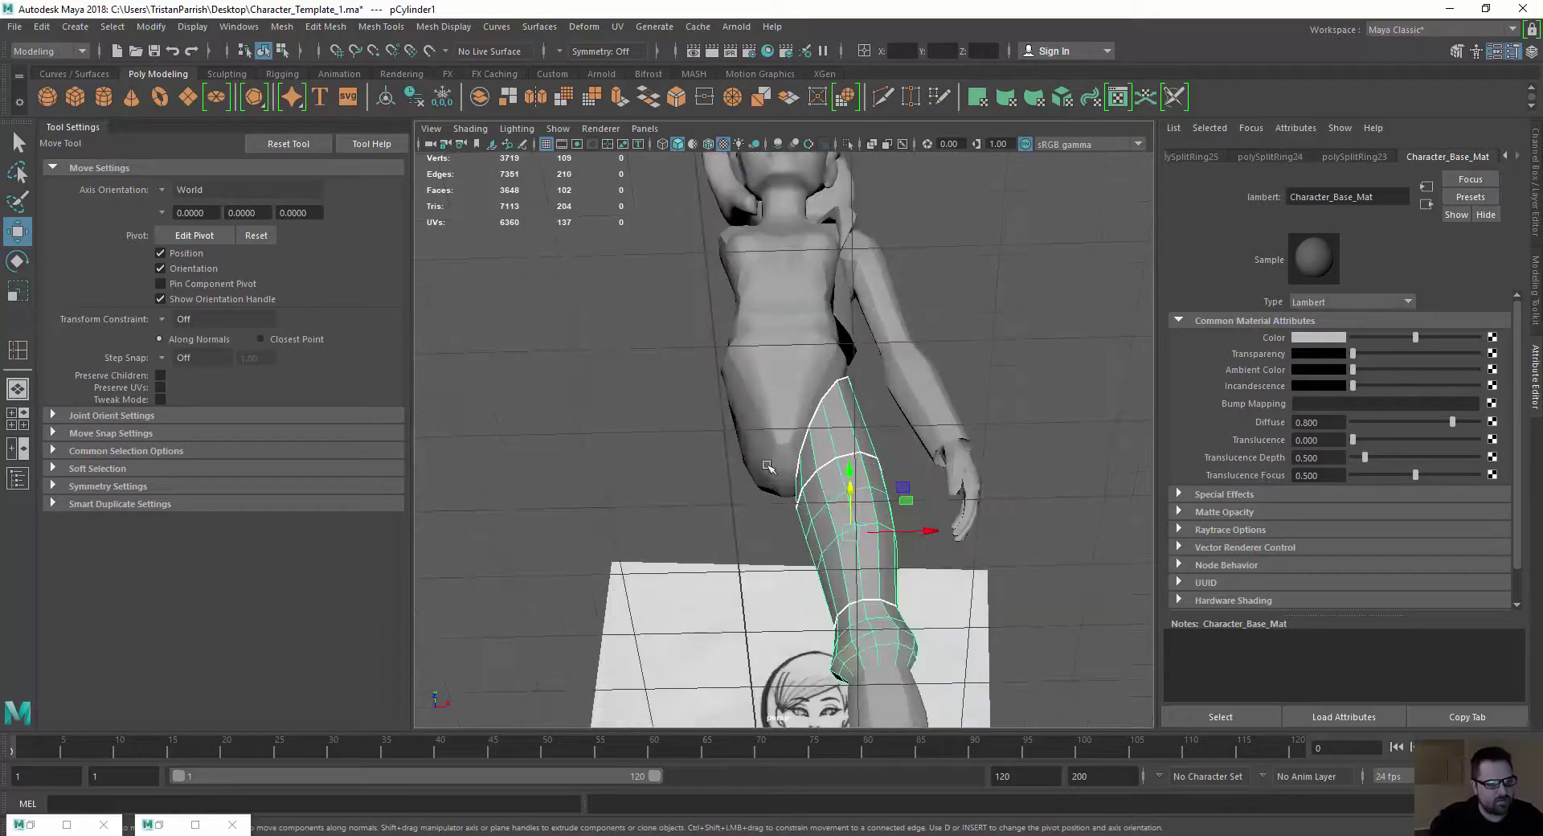
middle_click_drag(769, 466, 777, 317, "alt")
left_click_drag(777, 317, 766, 399, "alt")
scroll(766, 399, "up", 4)
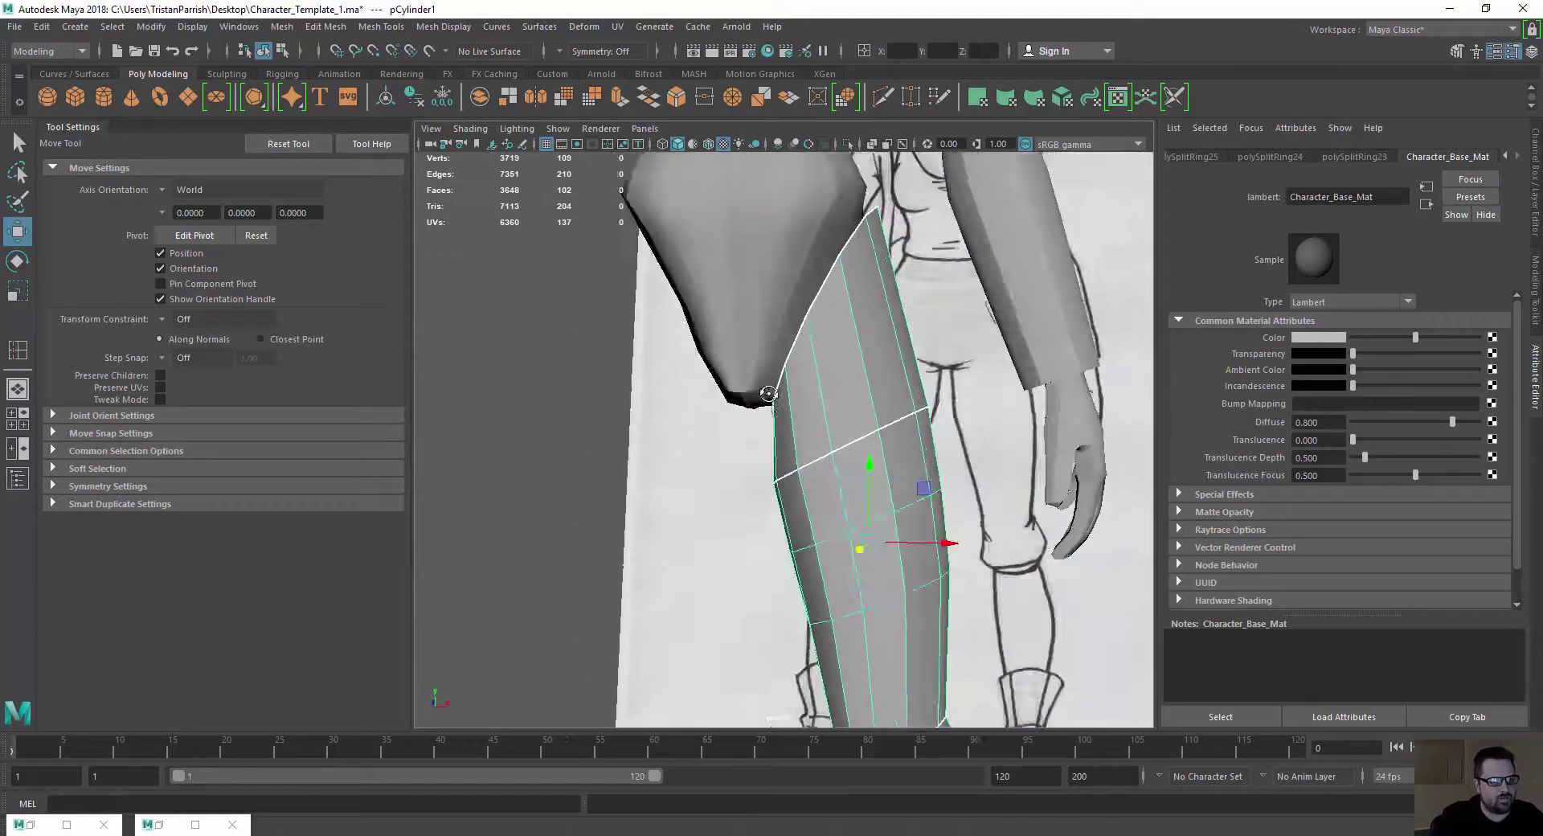
left_click(381, 27)
left_click(426, 163)
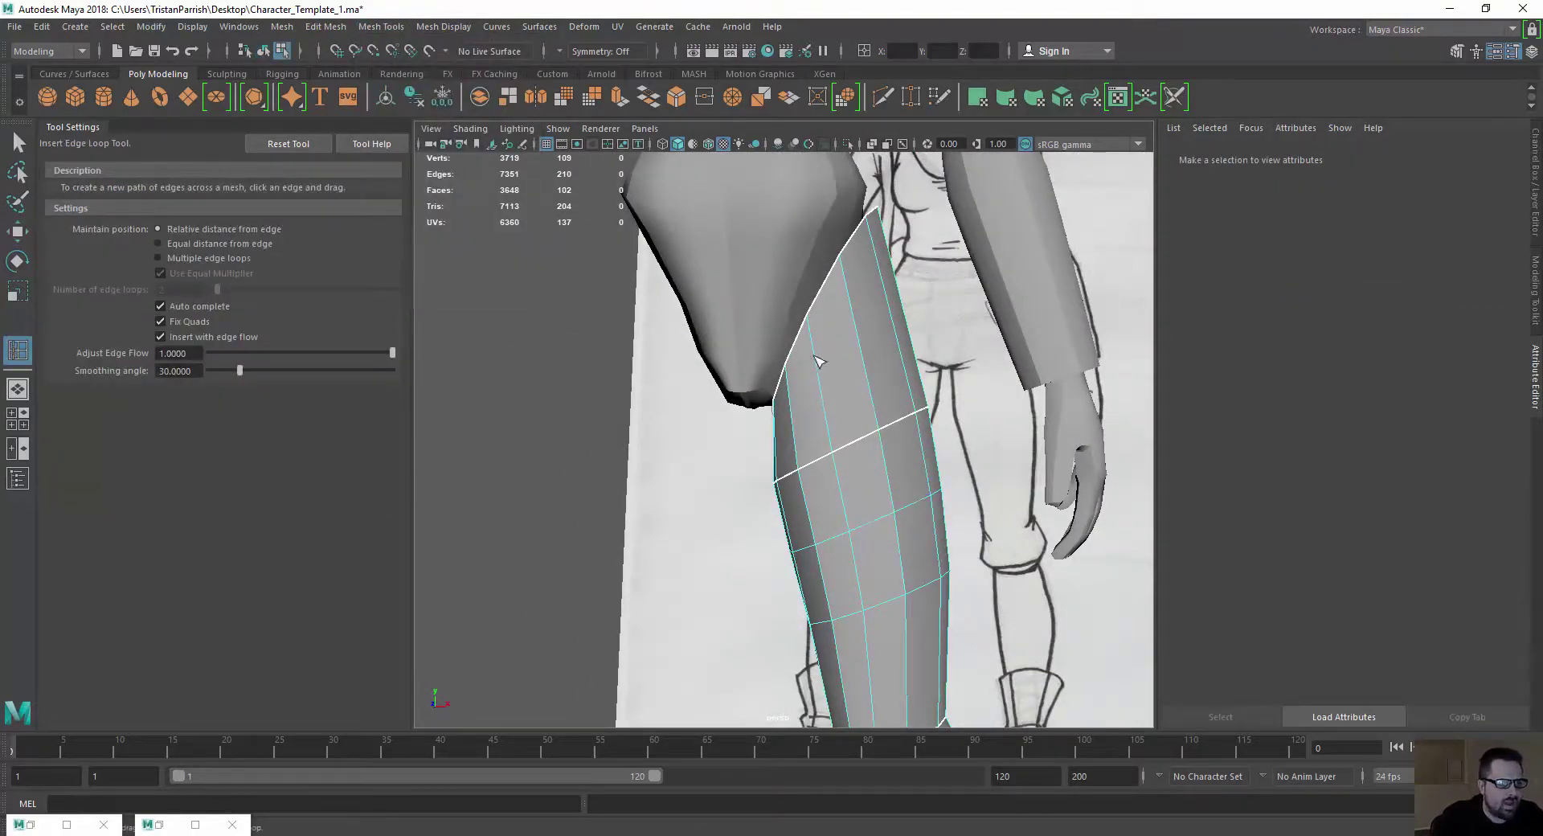
left_click(827, 381)
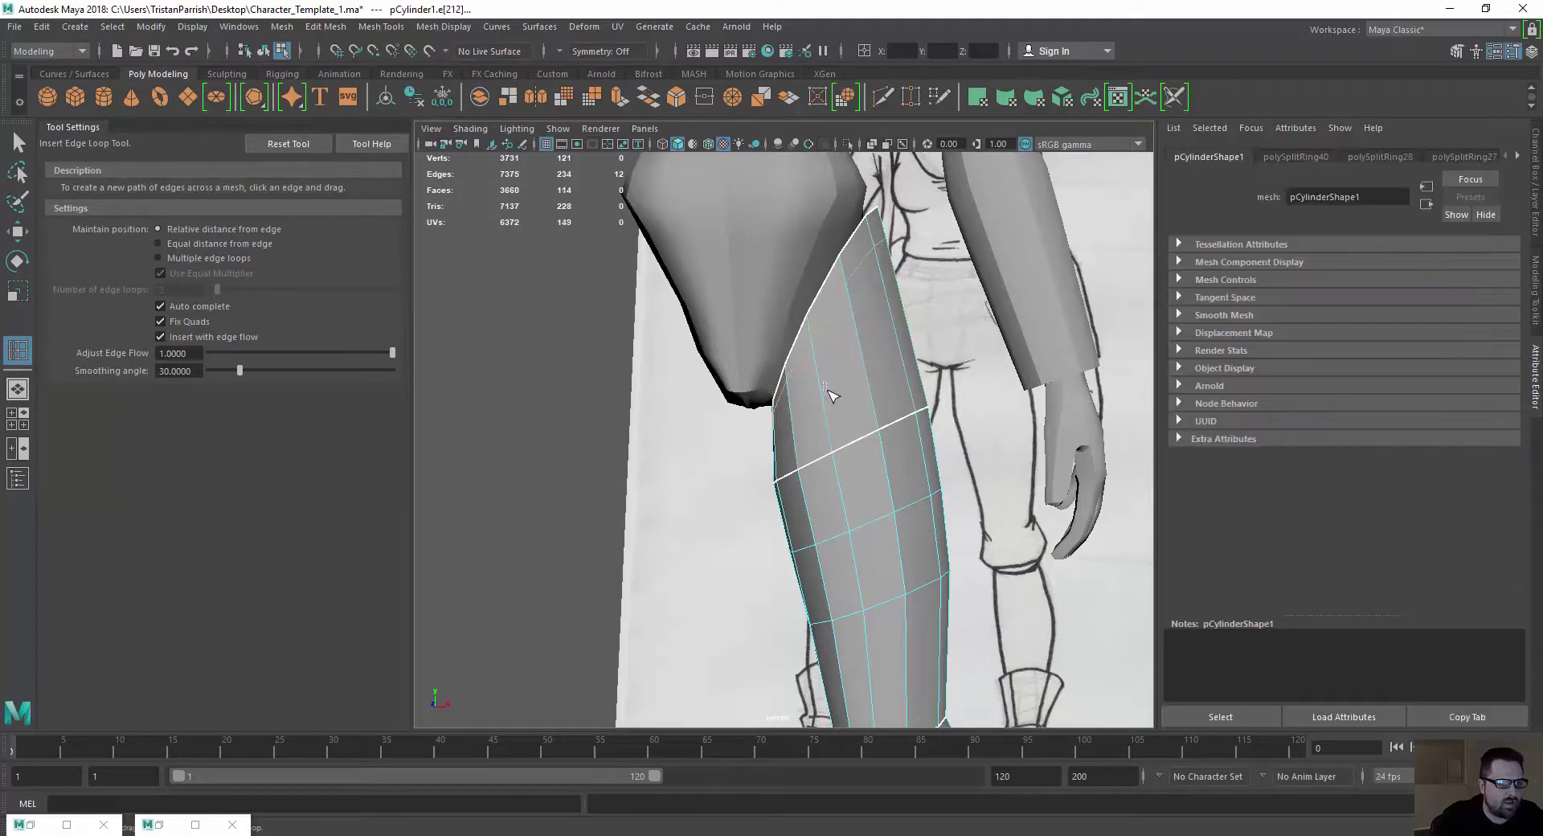
key("ctrl+z")
left_click(826, 392)
Insert three edge loops around the lower thigh above the knee edge and one just below that edge
middle_click_drag(809, 430, 788, 336, "alt")
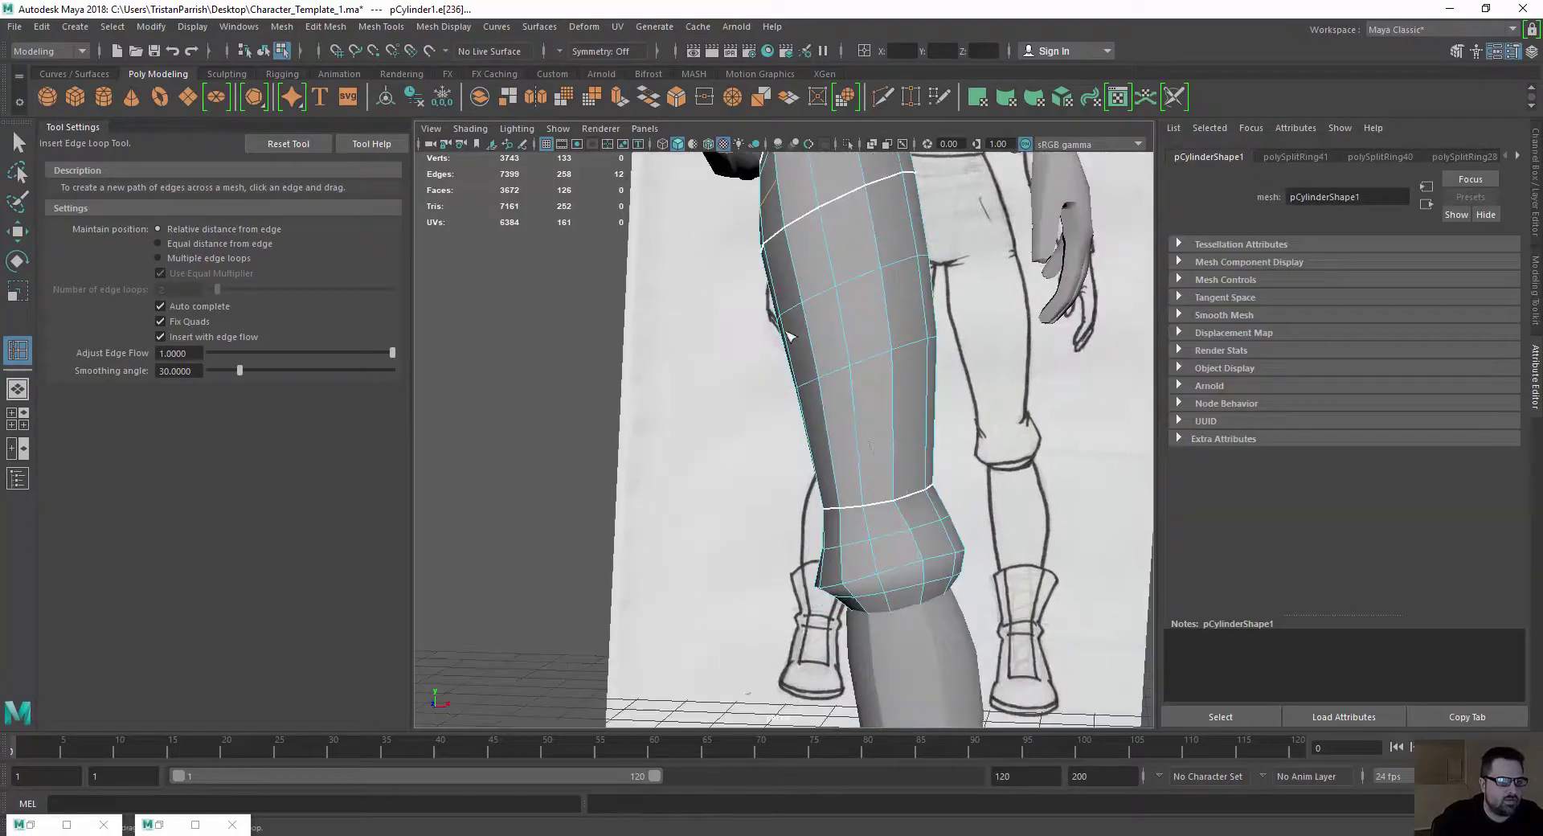
left_click_drag(864, 465, 868, 497)
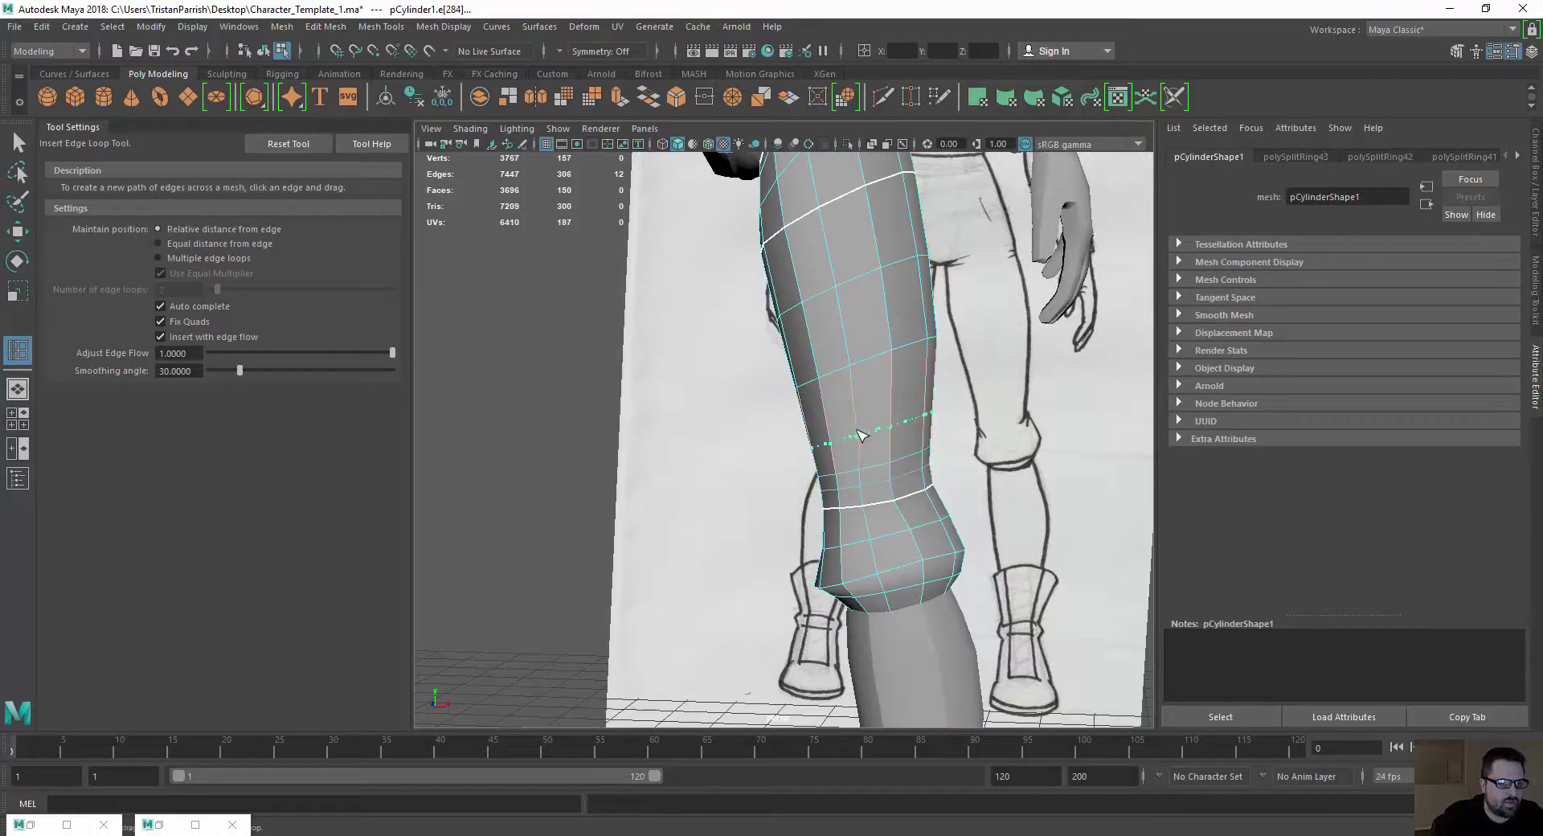
left_click_drag(860, 435, 861, 436)
left_click_drag(869, 528, 870, 527)
scroll(849, 440, "down", 4)
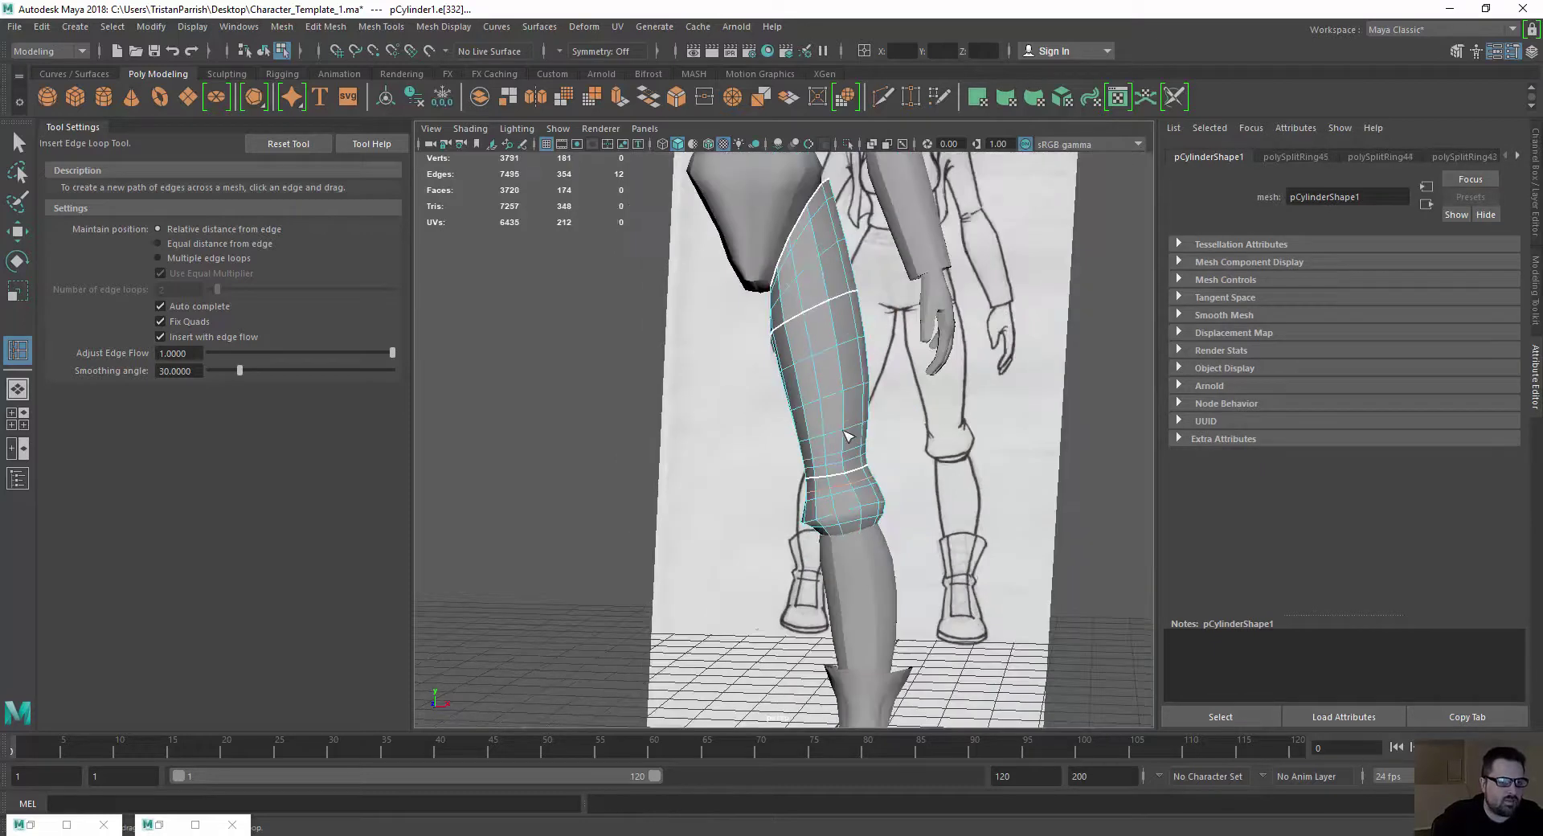
Examine the upper body from the front, selecting edges on the head mesh to check how the neck overlaps the chest
left_click_drag(847, 437, 699, 523, "alt")
key("w")
scroll(643, 421, "up", 3)
scroll(642, 421, "up", 3)
middle_click_drag(642, 420, 672, 509, "alt")
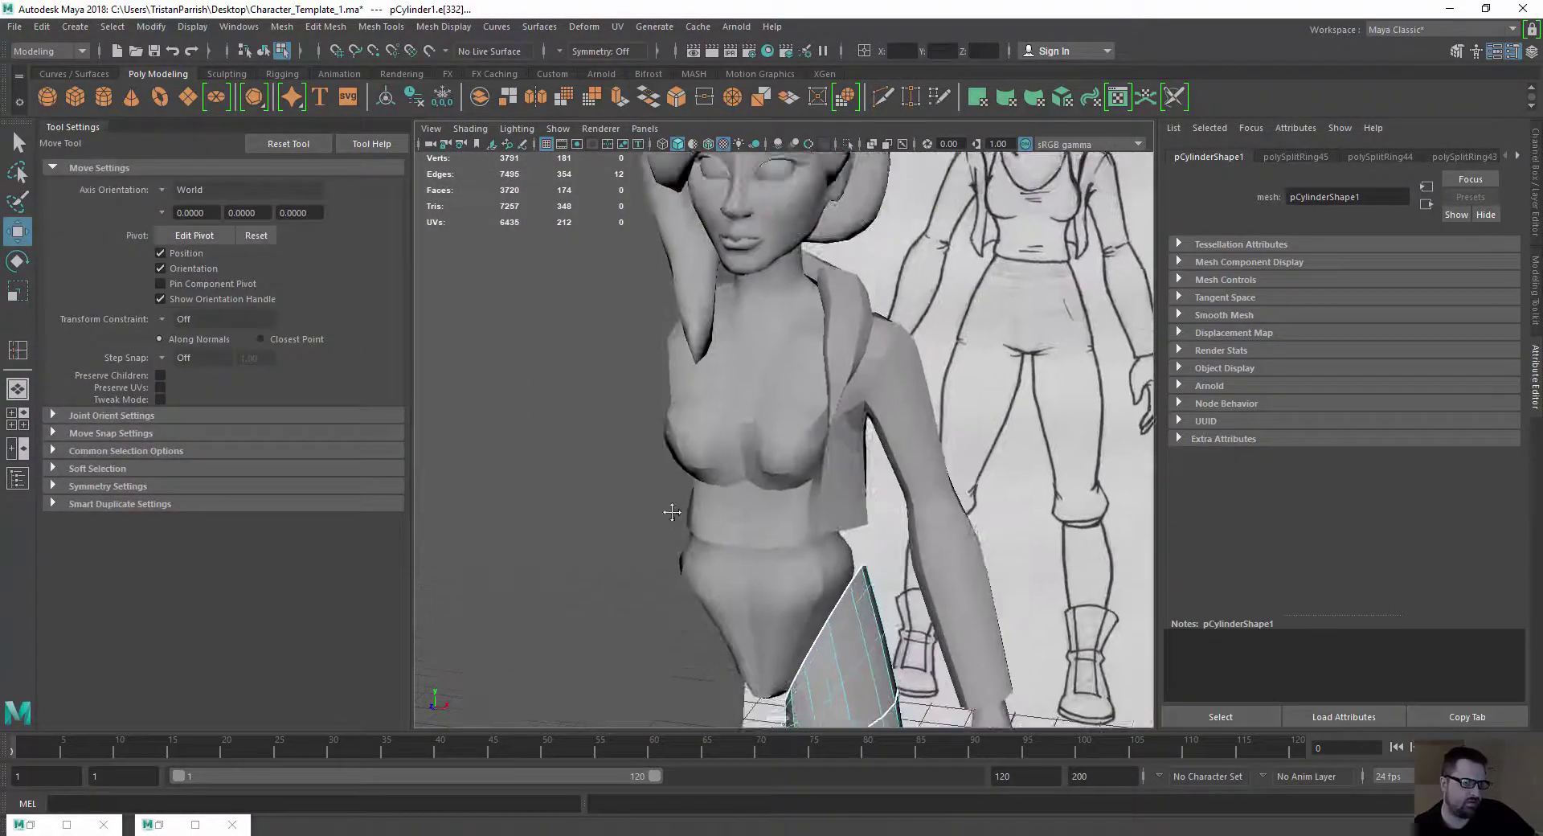
left_click_drag(672, 509, 707, 458, "alt")
middle_click_drag(707, 458, 740, 545, "alt")
left_click_drag(740, 544, 760, 356, "alt")
left_click(802, 381)
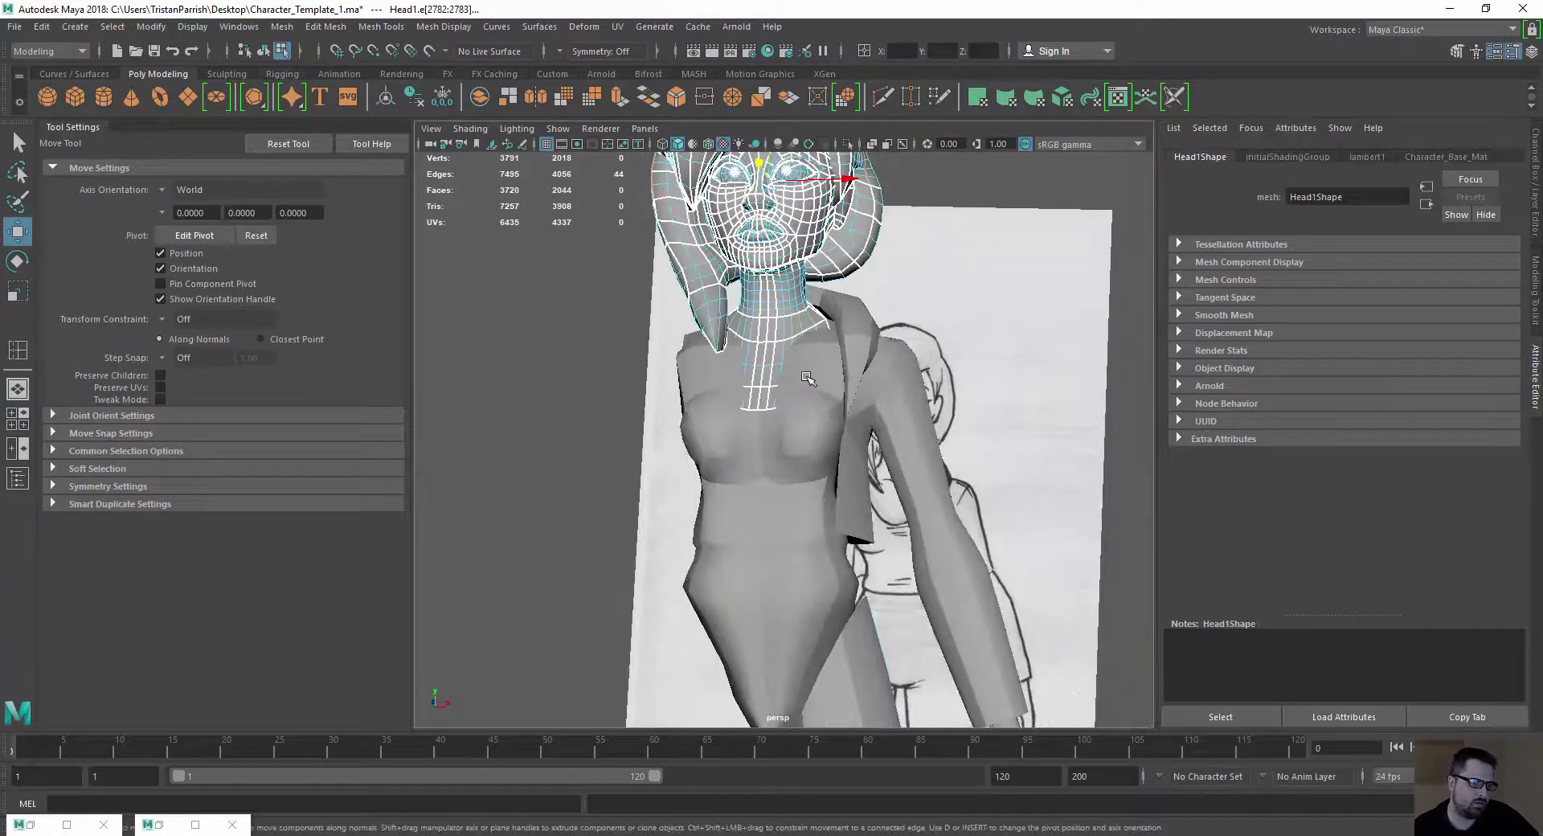
scroll(803, 382, "up", 3)
middle_click_drag(803, 381, 884, 515, "alt")
left_click_drag(884, 514, 802, 422, "alt")
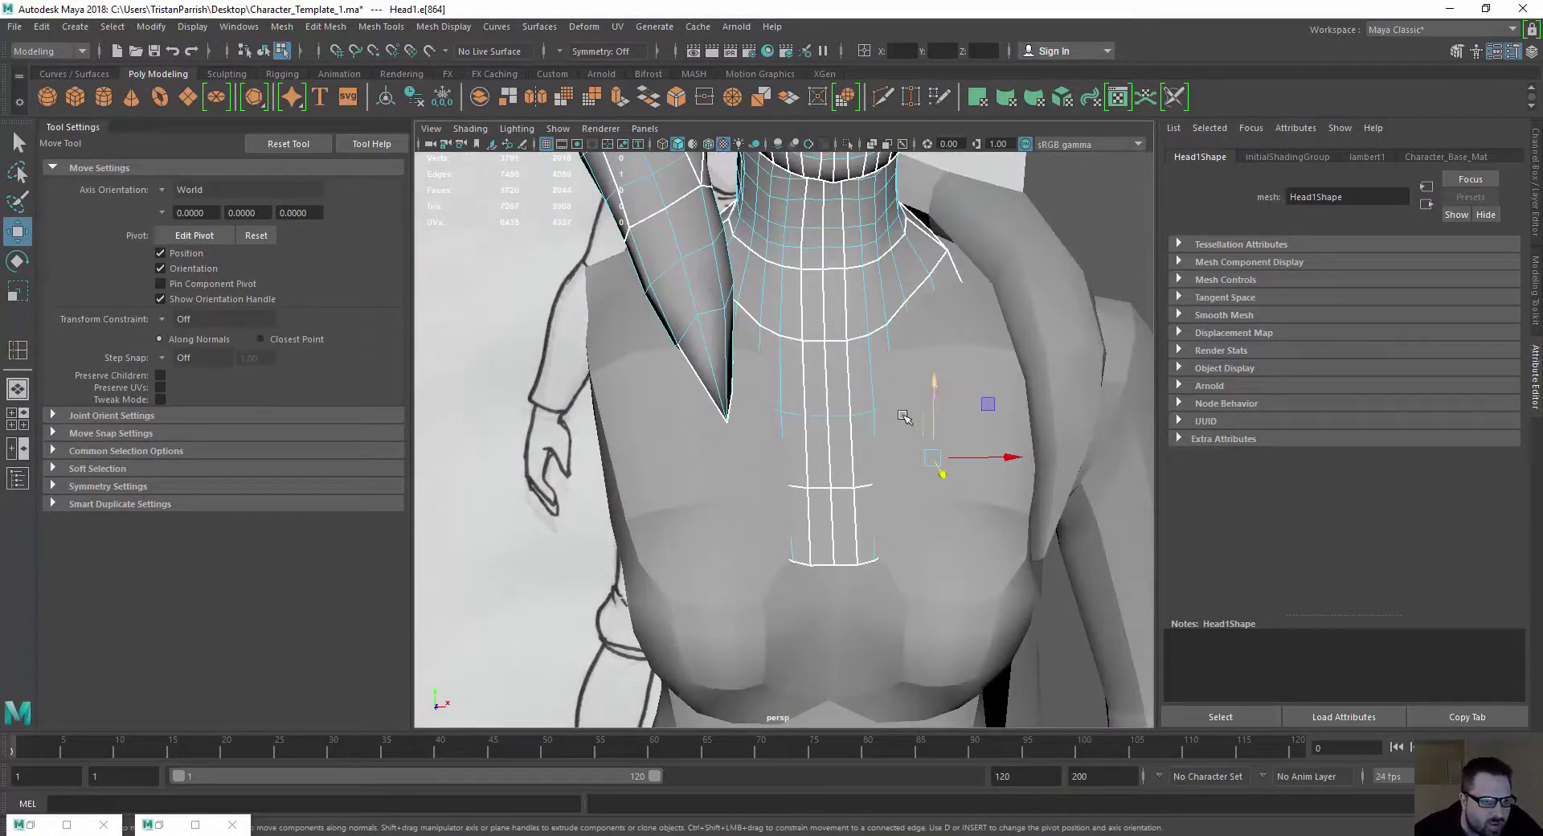
Select the torso mesh and inspect its wireframe around the waist and hips where it meets the thigh
left_click(886, 384)
right_click_drag(982, 336, 1019, 304)
left_click(971, 367)
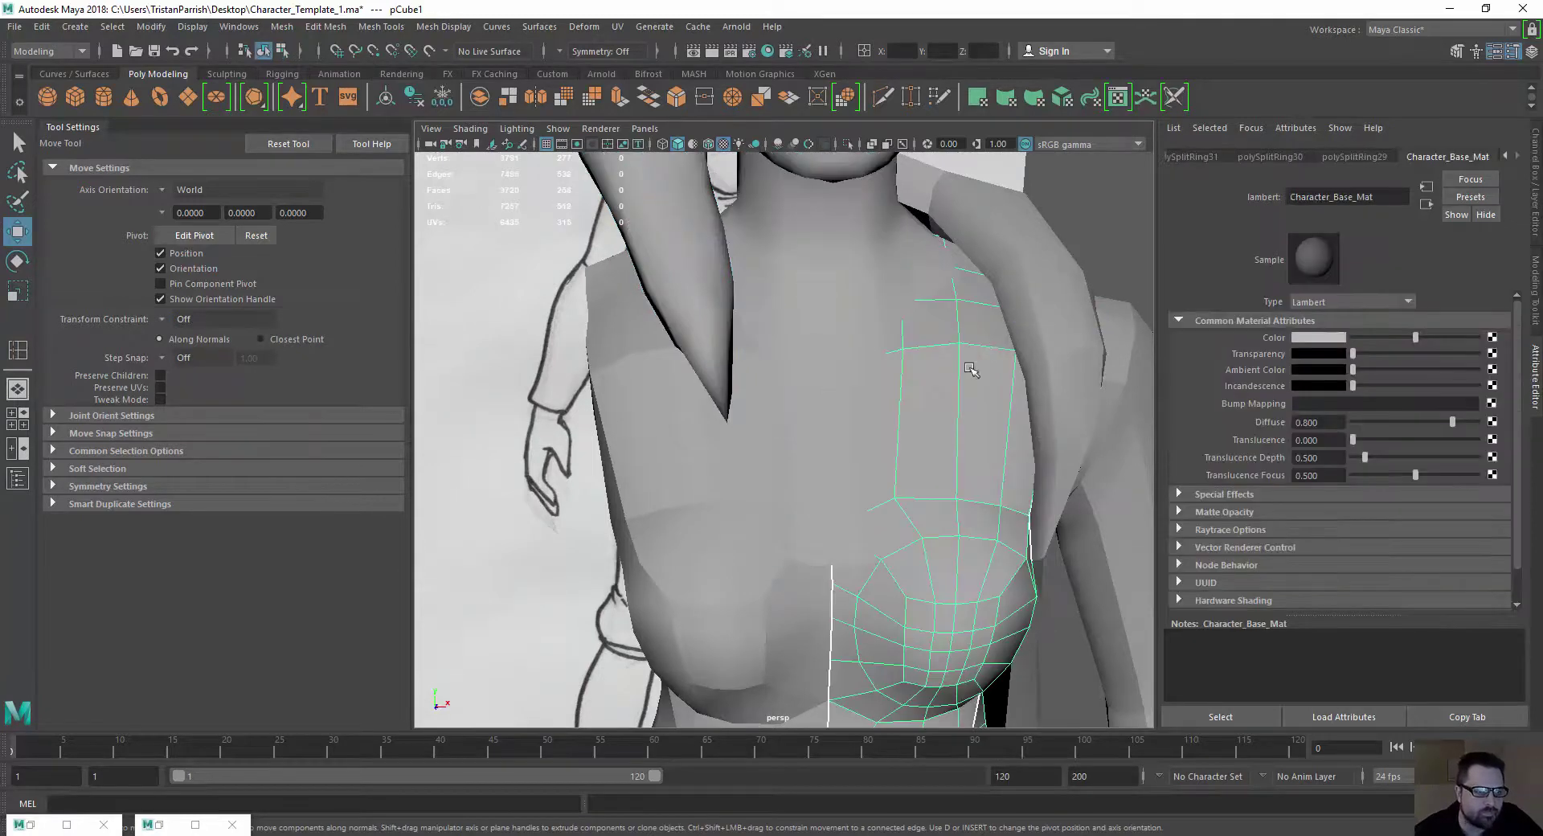
scroll(925, 382, "down", 8)
scroll(845, 402, "up", 4)
left_click_drag(845, 403, 699, 224, "alt")
scroll(751, 521, "up", 3)
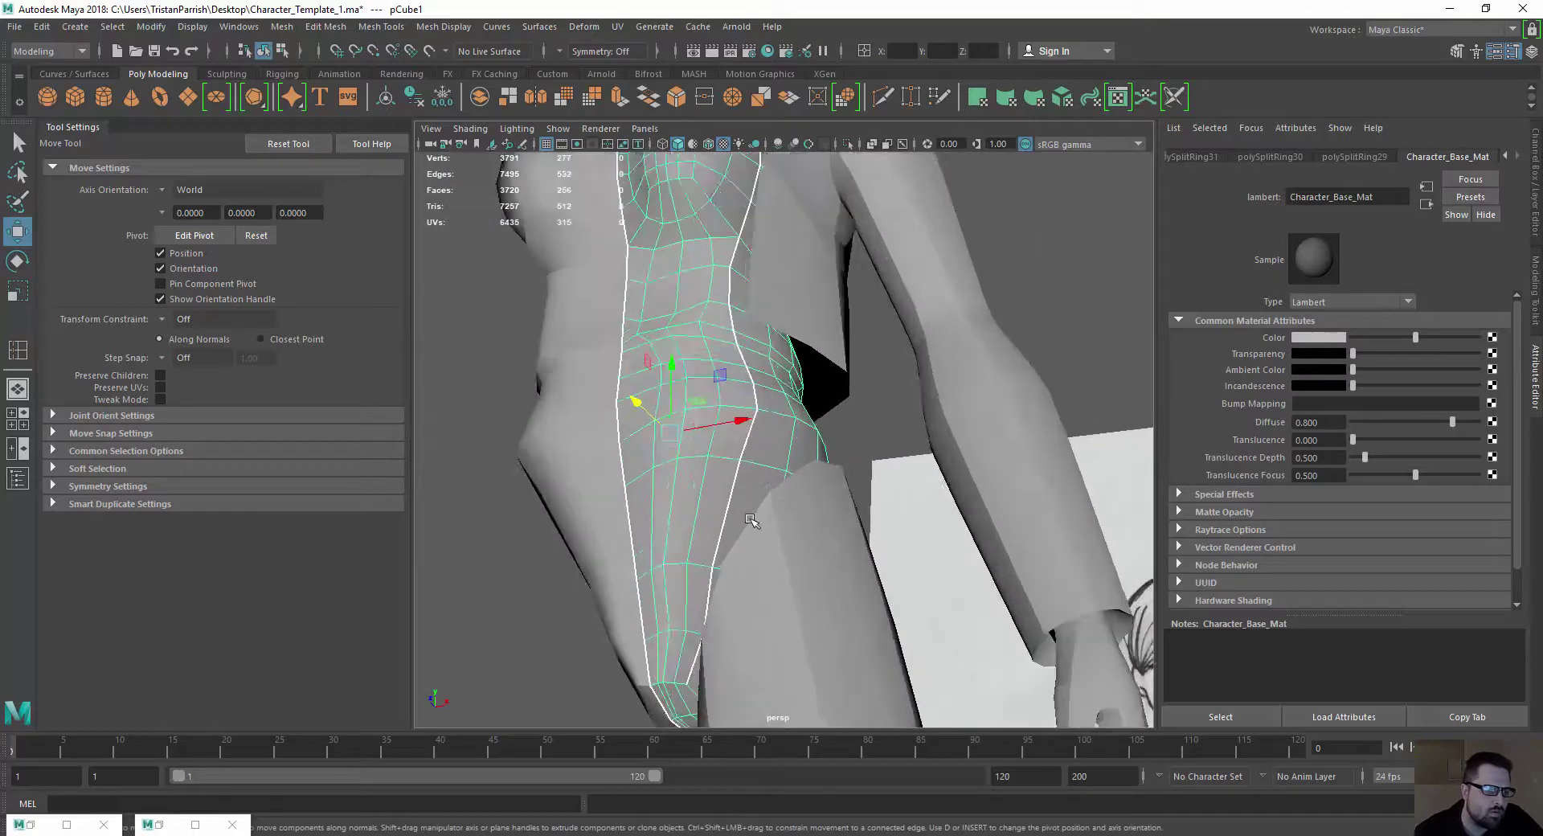
left_click_drag(660, 519, 682, 515, "alt")
left_click_drag(773, 501, 500, 530, "alt")
middle_click_drag(634, 594, 667, 468, "alt")
scroll(661, 514, "up", 3)
Select the torso faces along the hip that lie beneath the top of the thigh, and save the scene
right_click(669, 469)
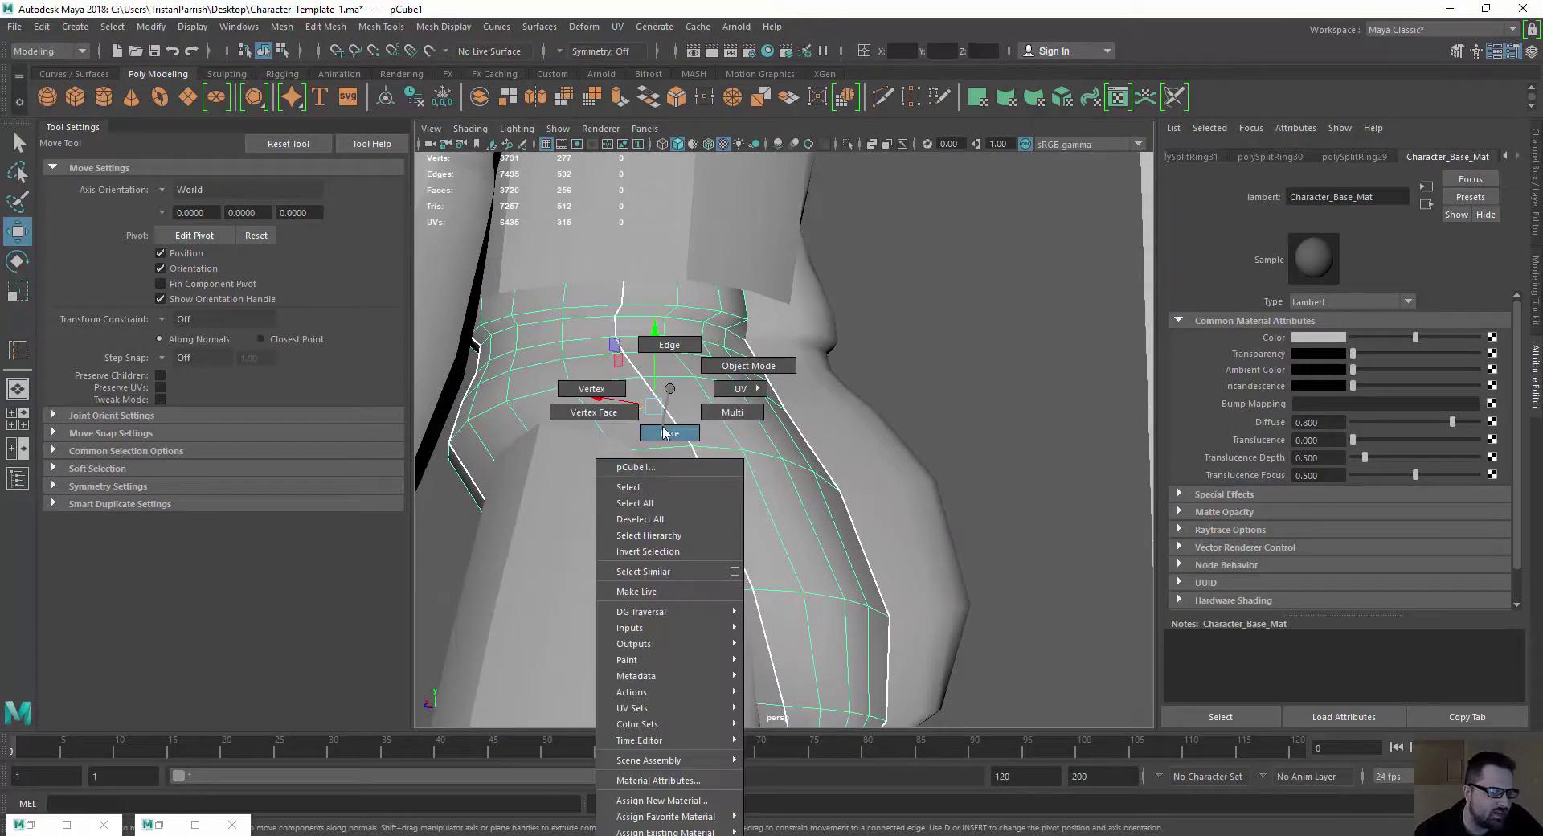
right_click_drag(664, 433, 664, 439)
left_click(677, 475)
middle_click_drag(694, 532, 691, 396, "alt")
left_click(747, 531, "shift")
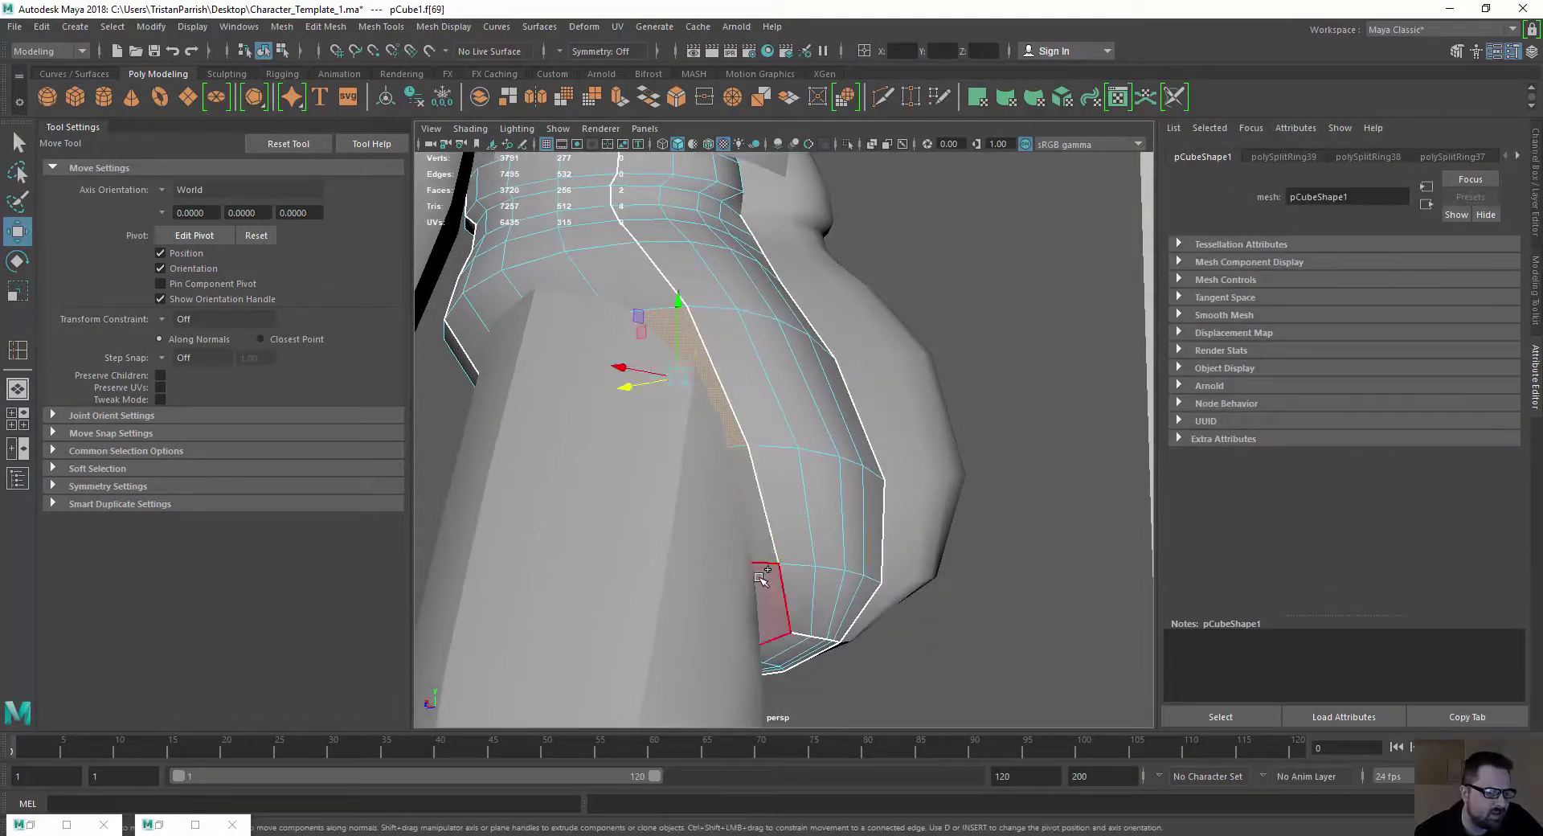
left_click(762, 580, "shift")
left_click_drag(562, 561, 698, 377, "alt")
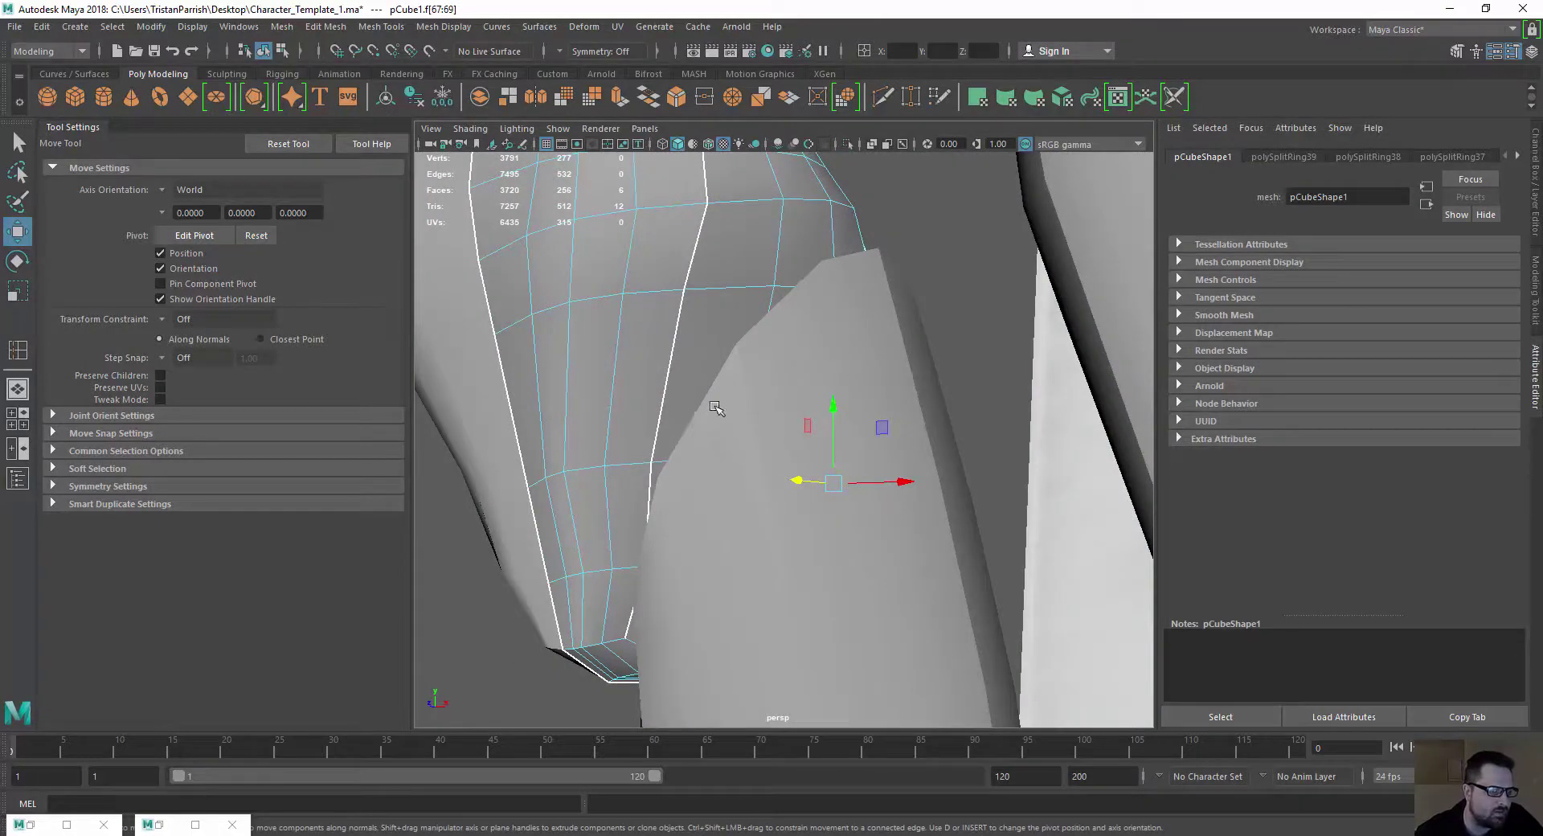
key("ctrl+s")
left_click_drag(664, 407, 696, 408)
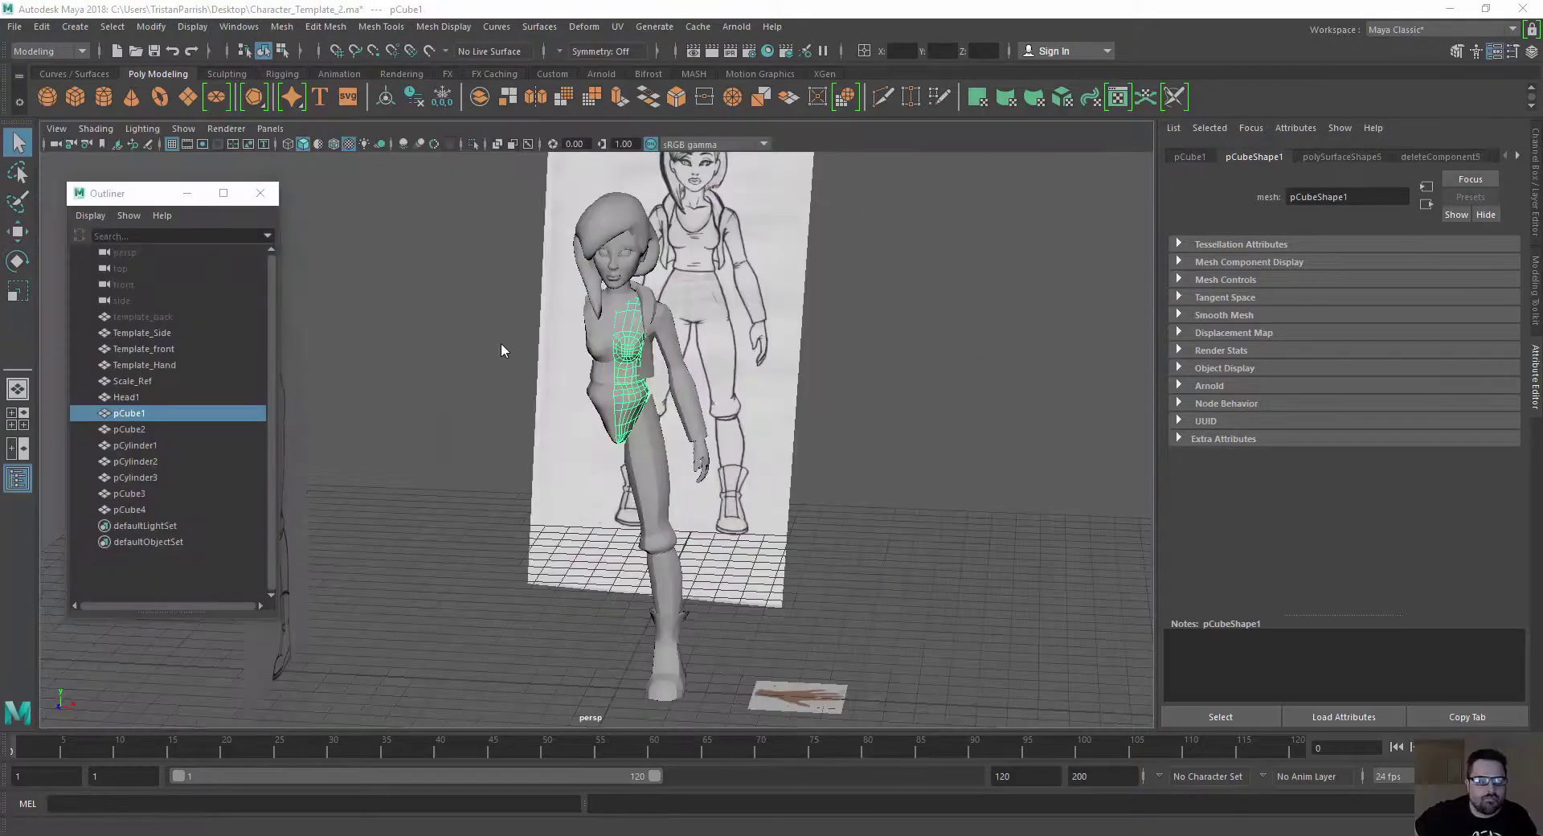
Compare the character with the reference drawing, select the jacket mesh and save the scene
scroll(506, 402, "up", 6)
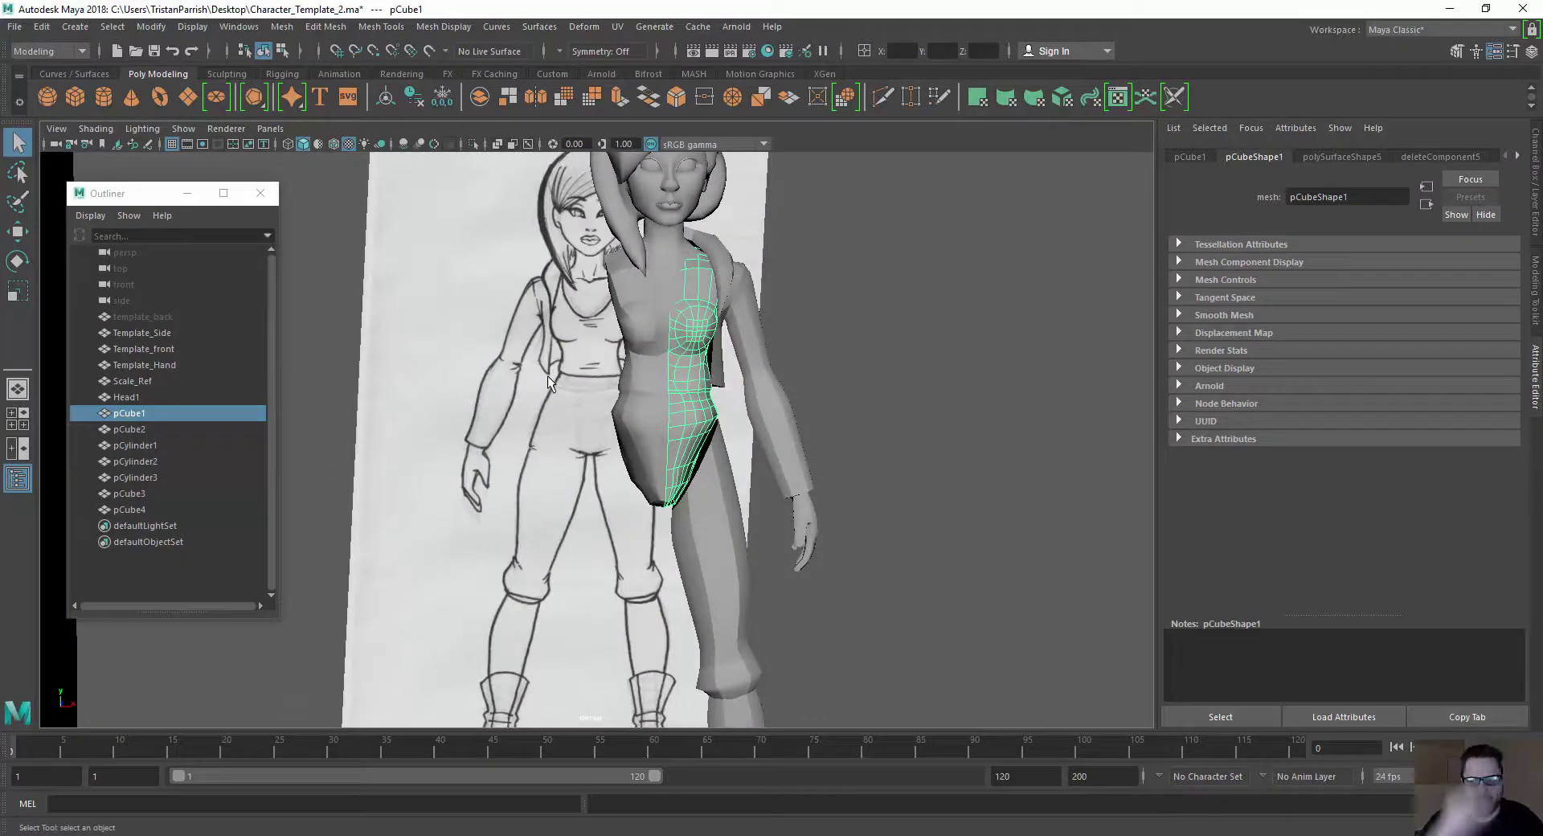
scroll(764, 413, "down", 4)
scroll(707, 408, "up", 2)
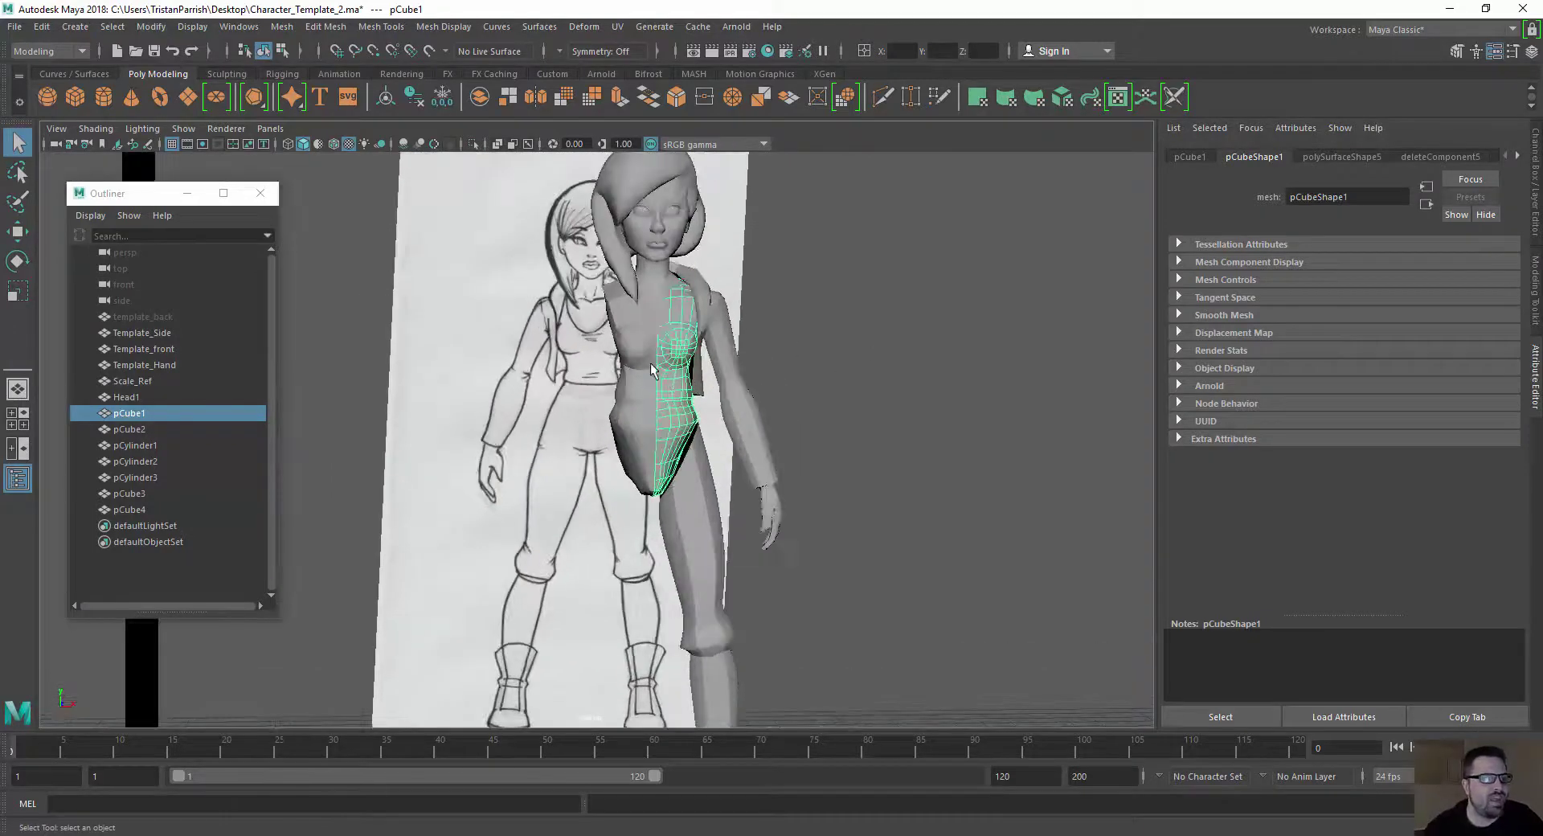
left_click_drag(626, 343, 608, 350, "alt")
left_click(677, 314)
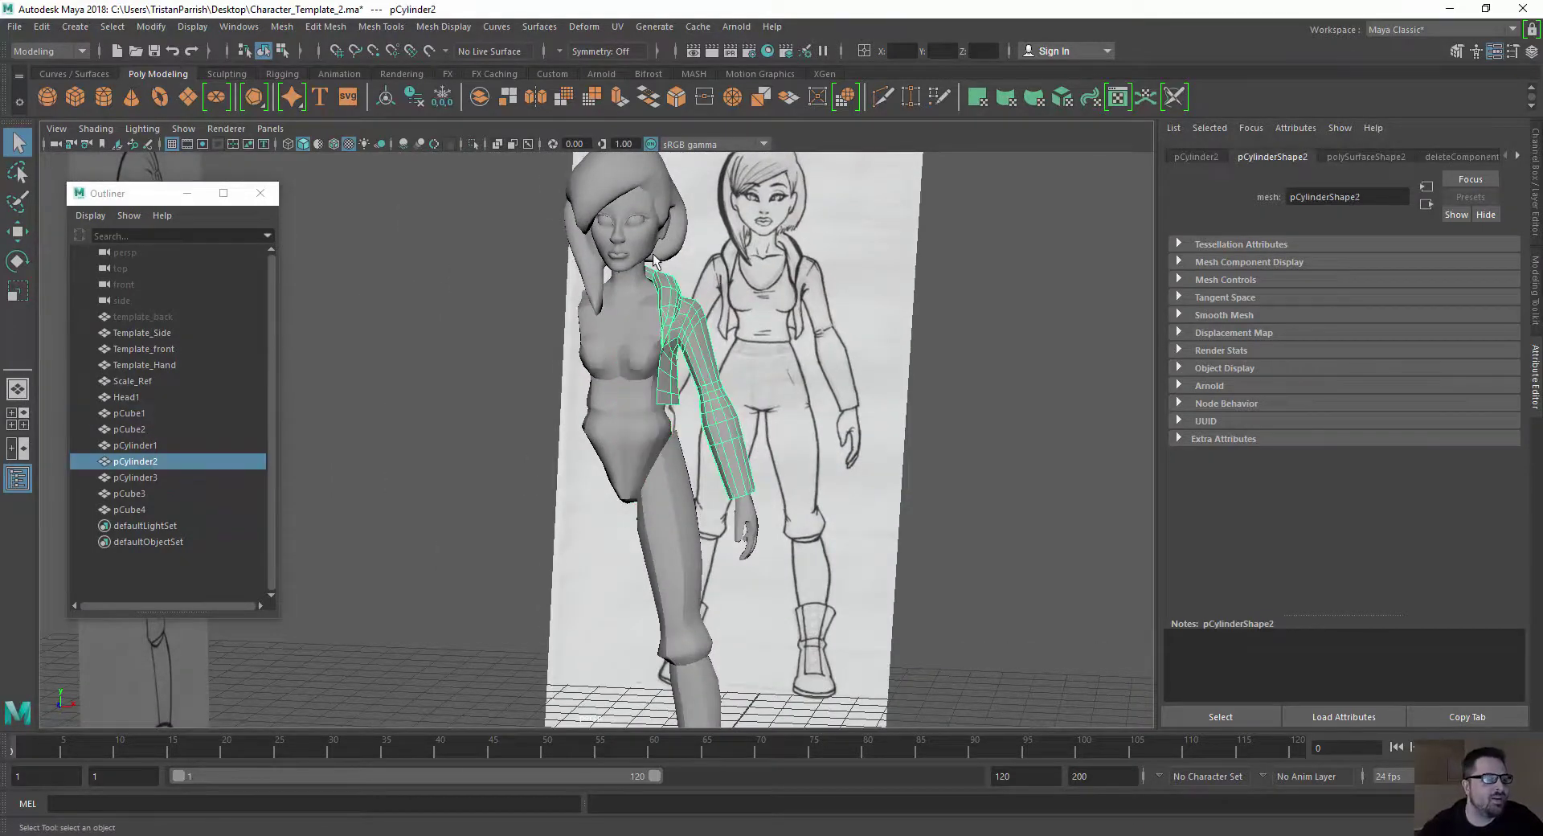
left_click(13, 26)
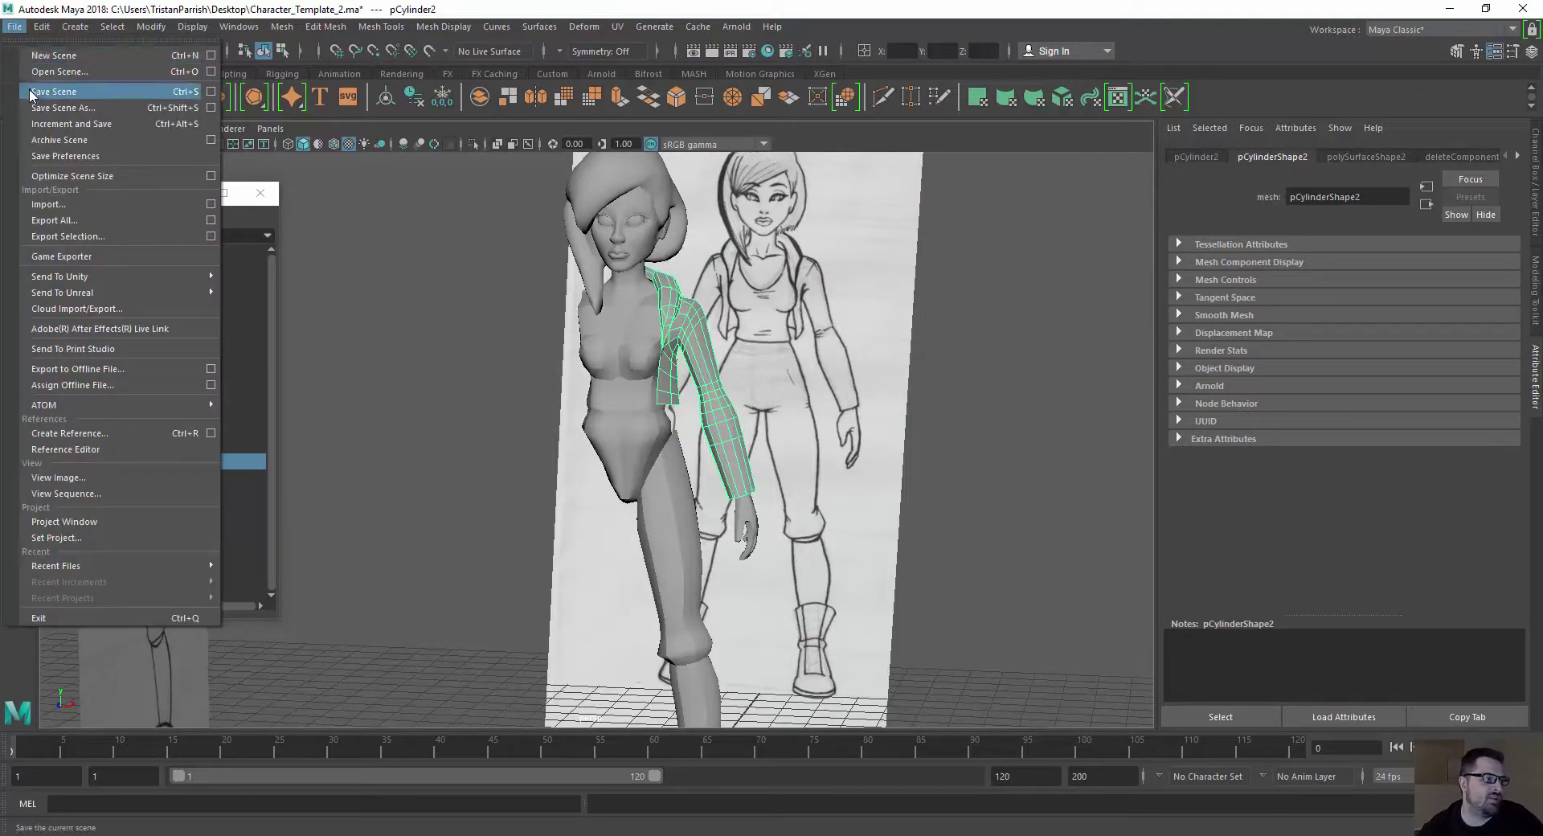
left_click(32, 93)
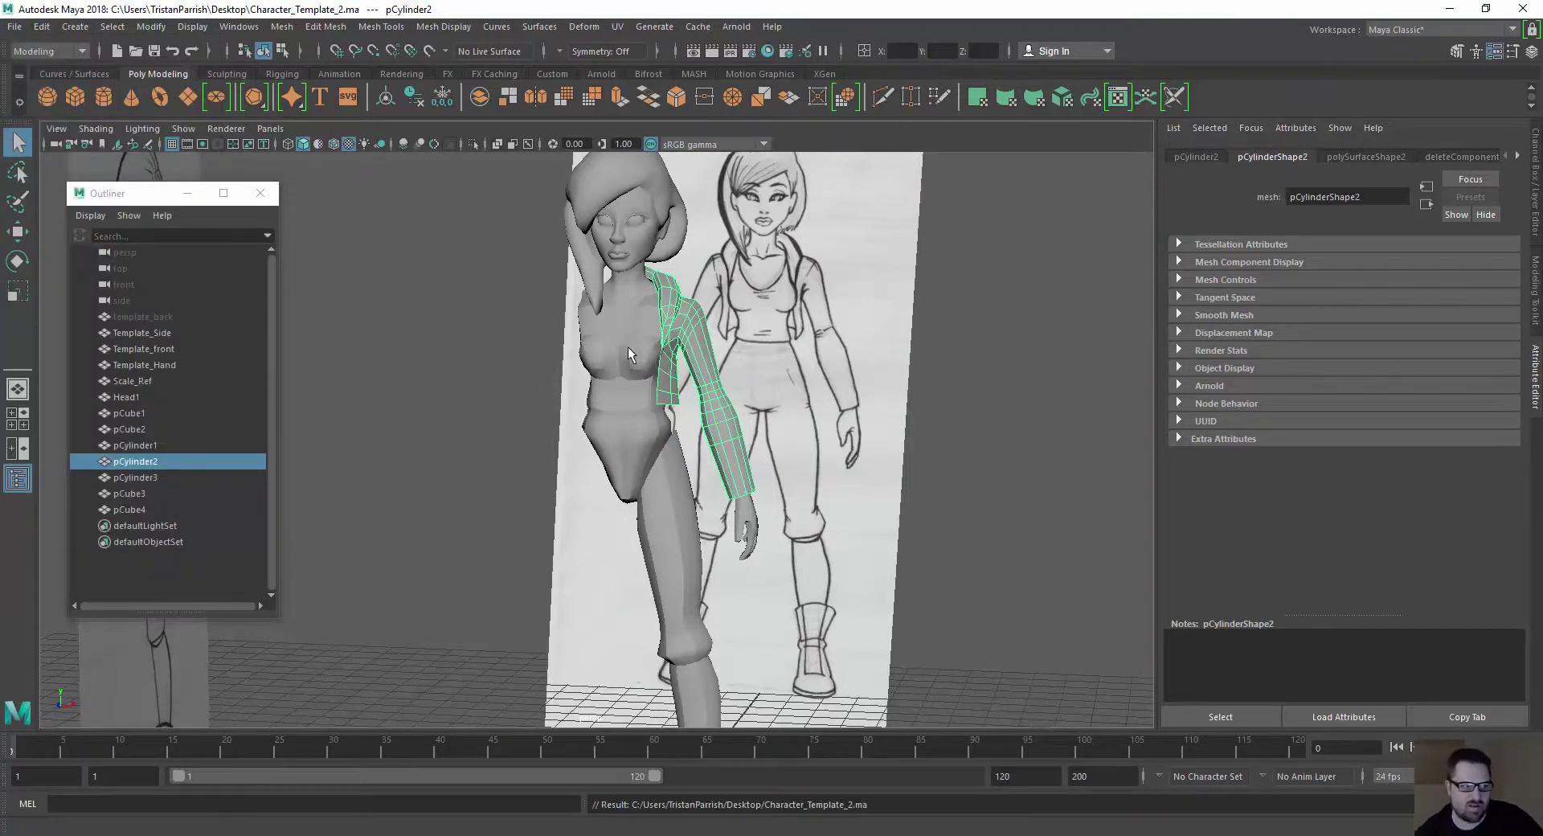
Select the torso mesh and delete its front hip faces hidden behind the top of the thigh
mouse_move(630, 353)
left_mouse_down("alt")
mouse_move(701, 484)
mouse_move(615, 540)
left_mouse_up("alt")
left_click(648, 374)
left_click(643, 440)
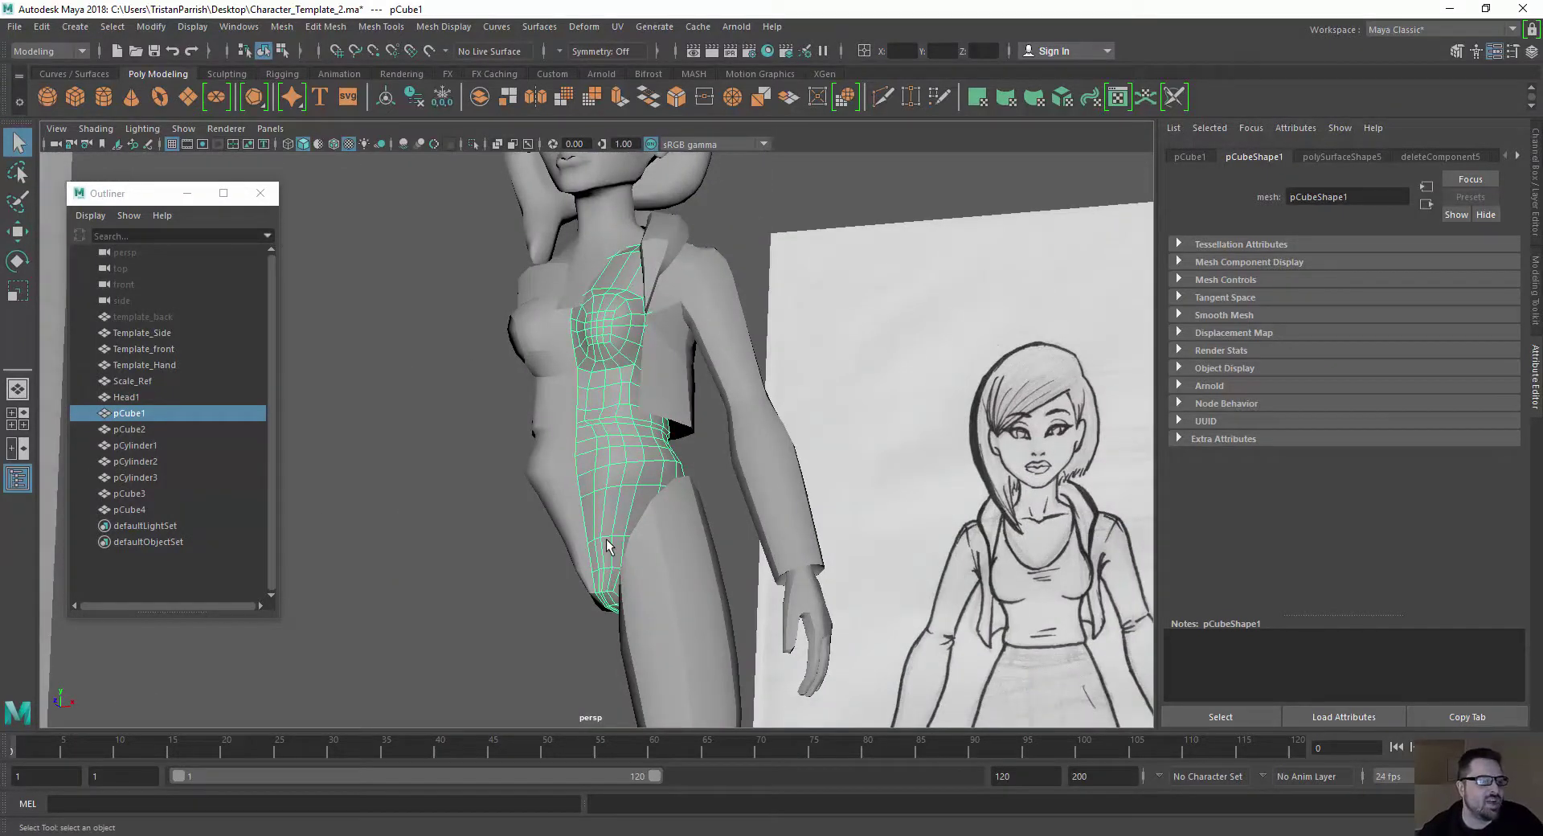
mouse_move(665, 546)
left_mouse_down("alt")
mouse_move(697, 548)
mouse_move(651, 530)
mouse_move(591, 468)
mouse_move(504, 532)
mouse_move(571, 414)
mouse_move(691, 316)
mouse_move(470, 411)
mouse_move(603, 344)
mouse_move(833, 388)
left_mouse_up("alt")
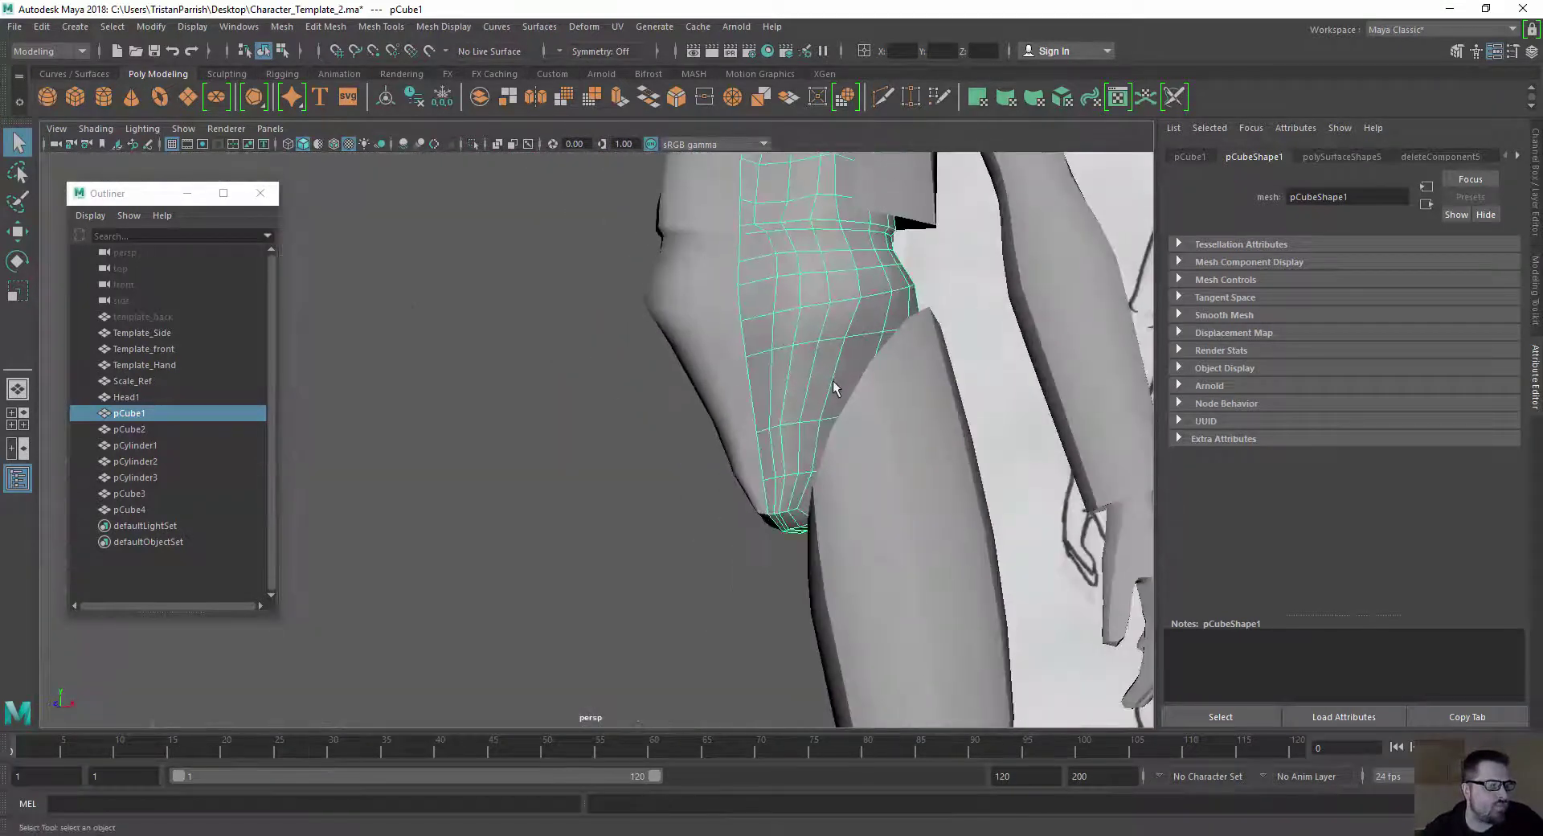
right_click_drag(841, 368, 844, 410)
left_click(851, 356)
left_click_drag(851, 356, 821, 392, "alt")
key("Delete")
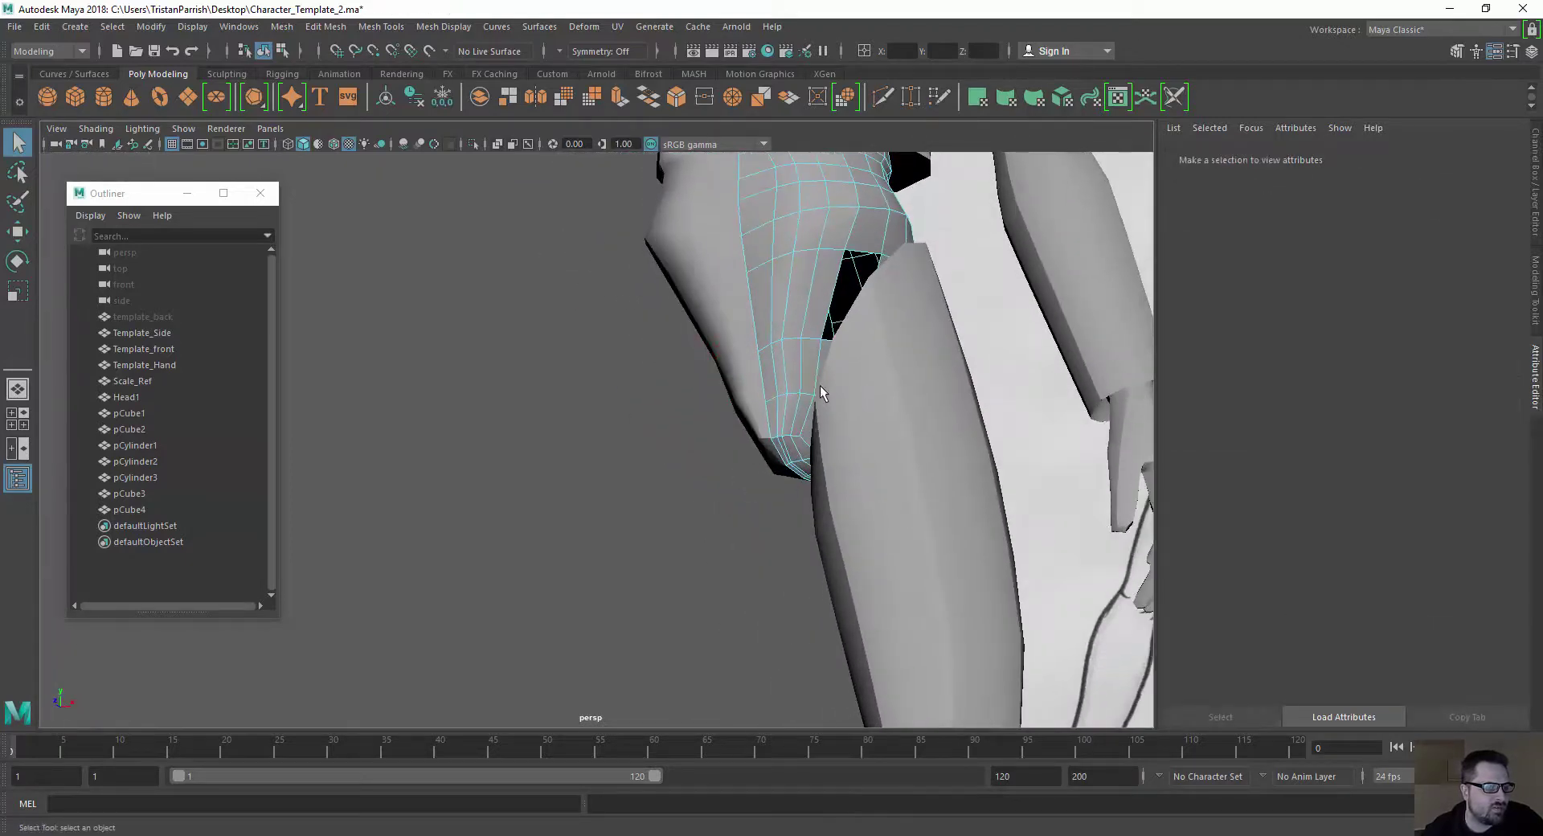
key("Delete")
Delete the remaining front faces of the torso beside the inner thigh, down towards the crotch
left_click(812, 368)
key("Delete")
left_click(820, 352)
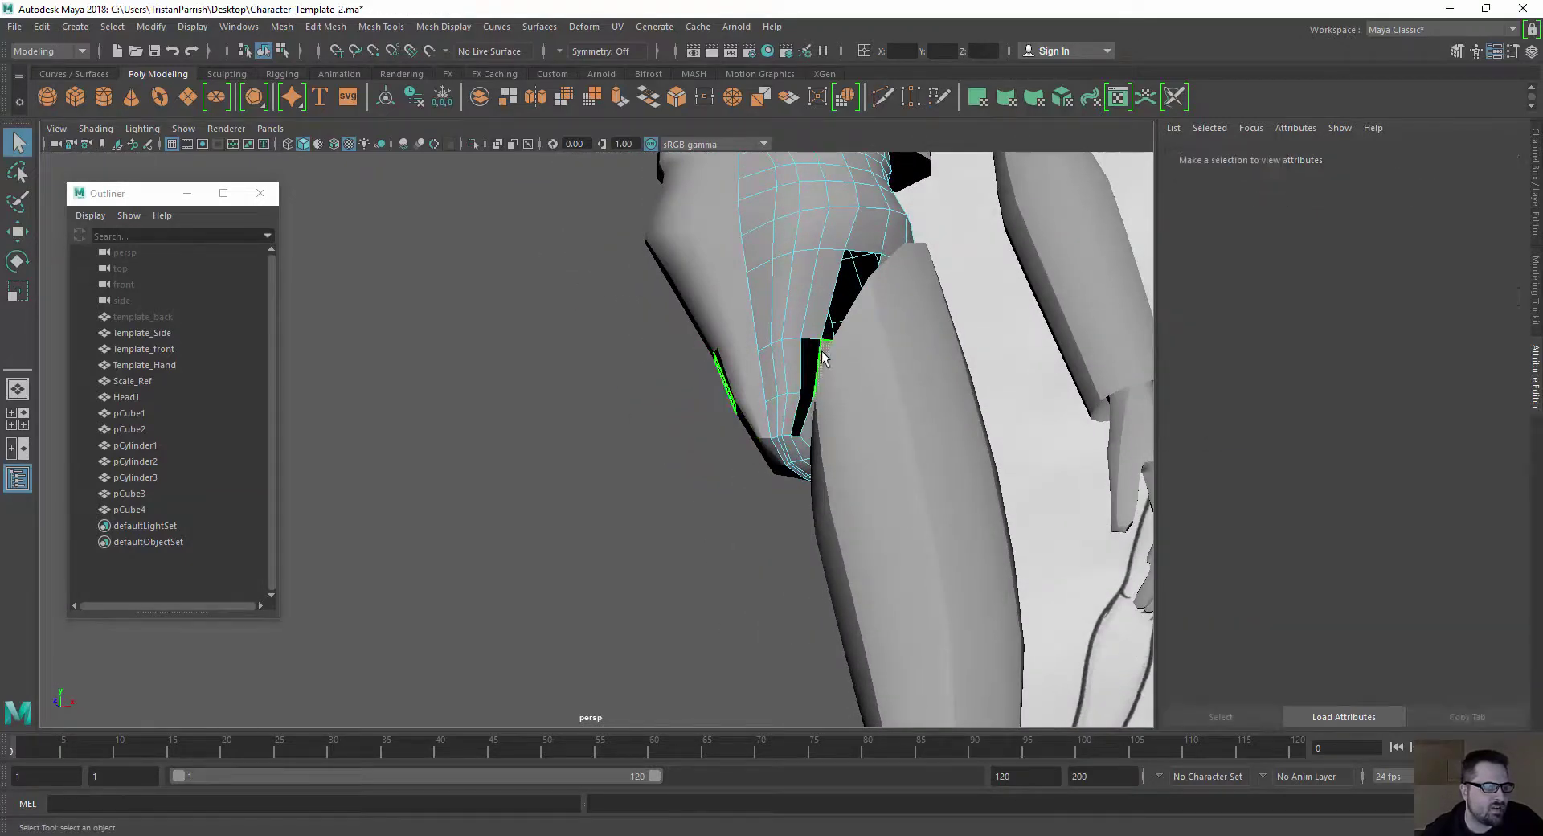
key("Delete")
Select the torso faces at the underside of the hip and buttock covered by the leg and delete them
mouse_move(806, 420)
left_mouse_down("alt")
mouse_move(851, 404)
mouse_move(889, 431)
mouse_move(822, 390)
mouse_move(954, 406)
mouse_move(751, 397)
left_mouse_up("alt")
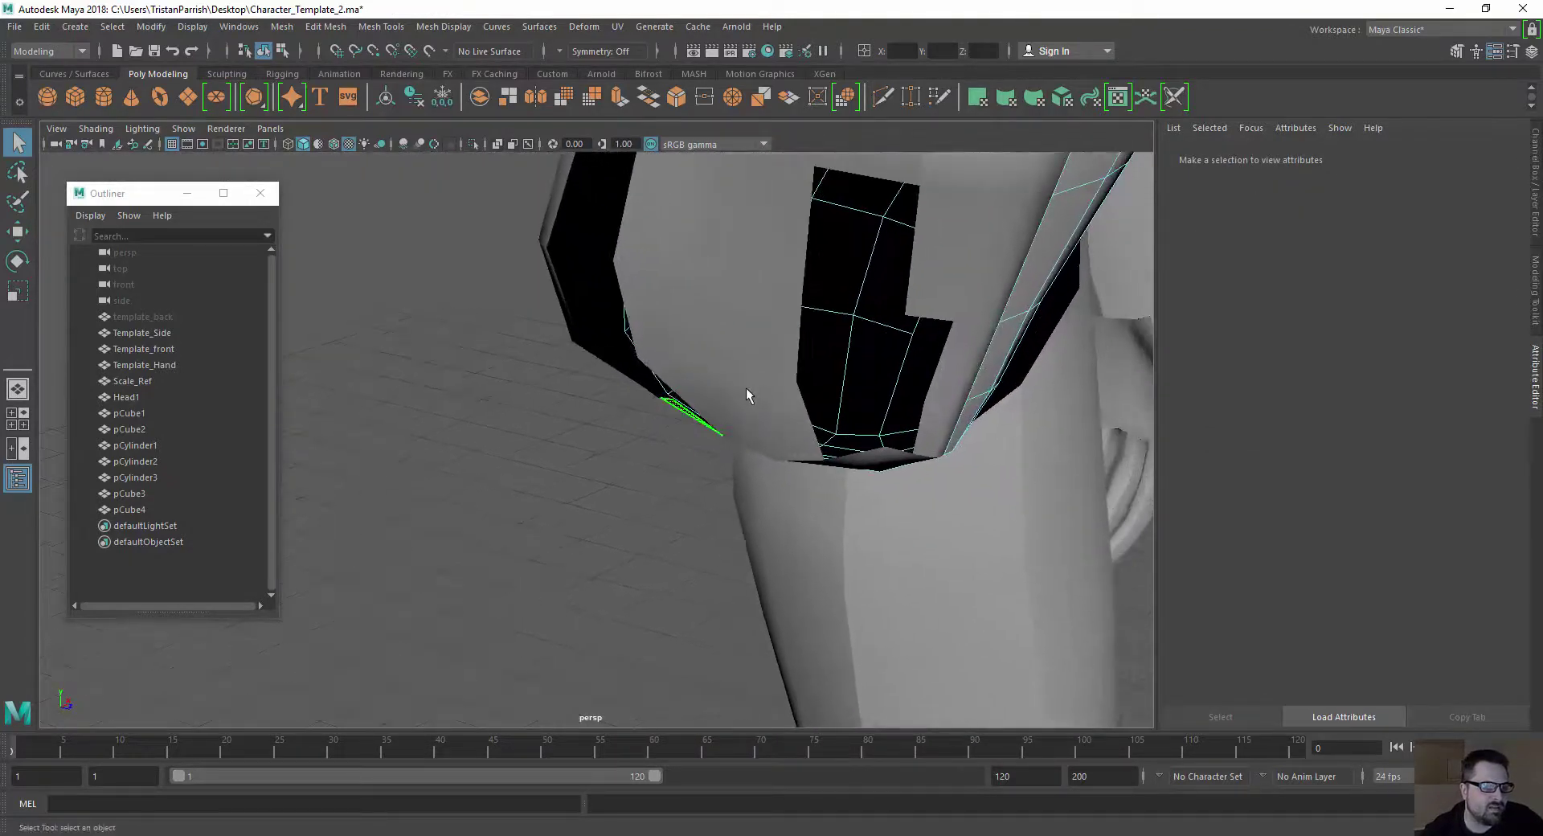
left_click(727, 399)
left_click(846, 371, "shift")
left_click_drag(844, 361, 880, 358, "alt")
left_click(854, 356, "shift")
left_click(893, 350, "shift")
left_click_drag(865, 292, 857, 287, "alt")
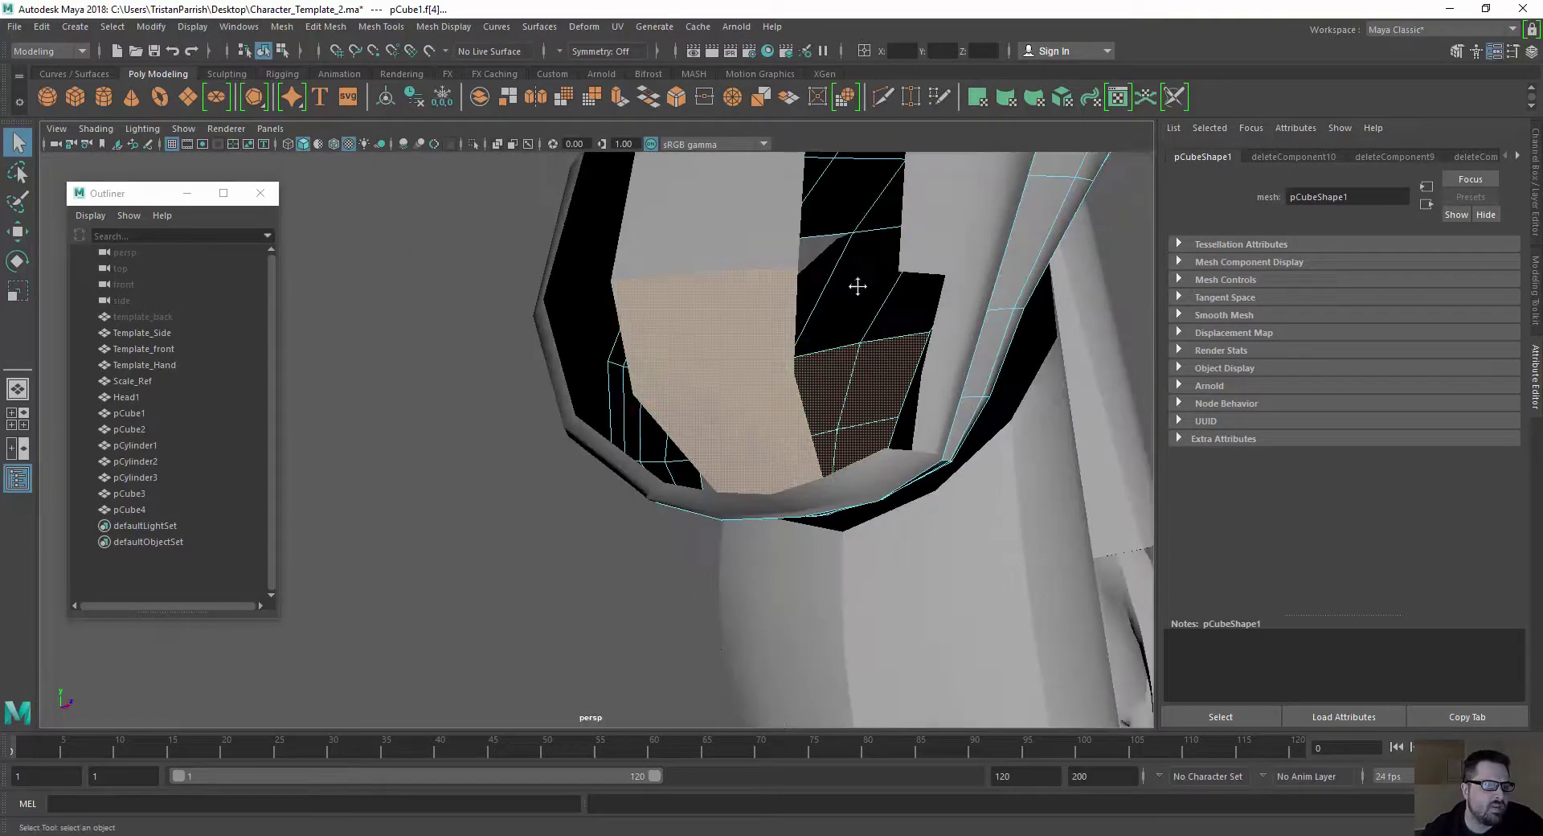
middle_click_drag(858, 286, 800, 382, "alt")
scroll(800, 381, "up", 2)
left_click_drag(820, 406, 635, 318, "alt")
key("Delete")
Select the mirrored half of the torso and delete it
left_click(635, 422)
scroll(635, 338, "down", 4)
left_click(640, 360, "shift")
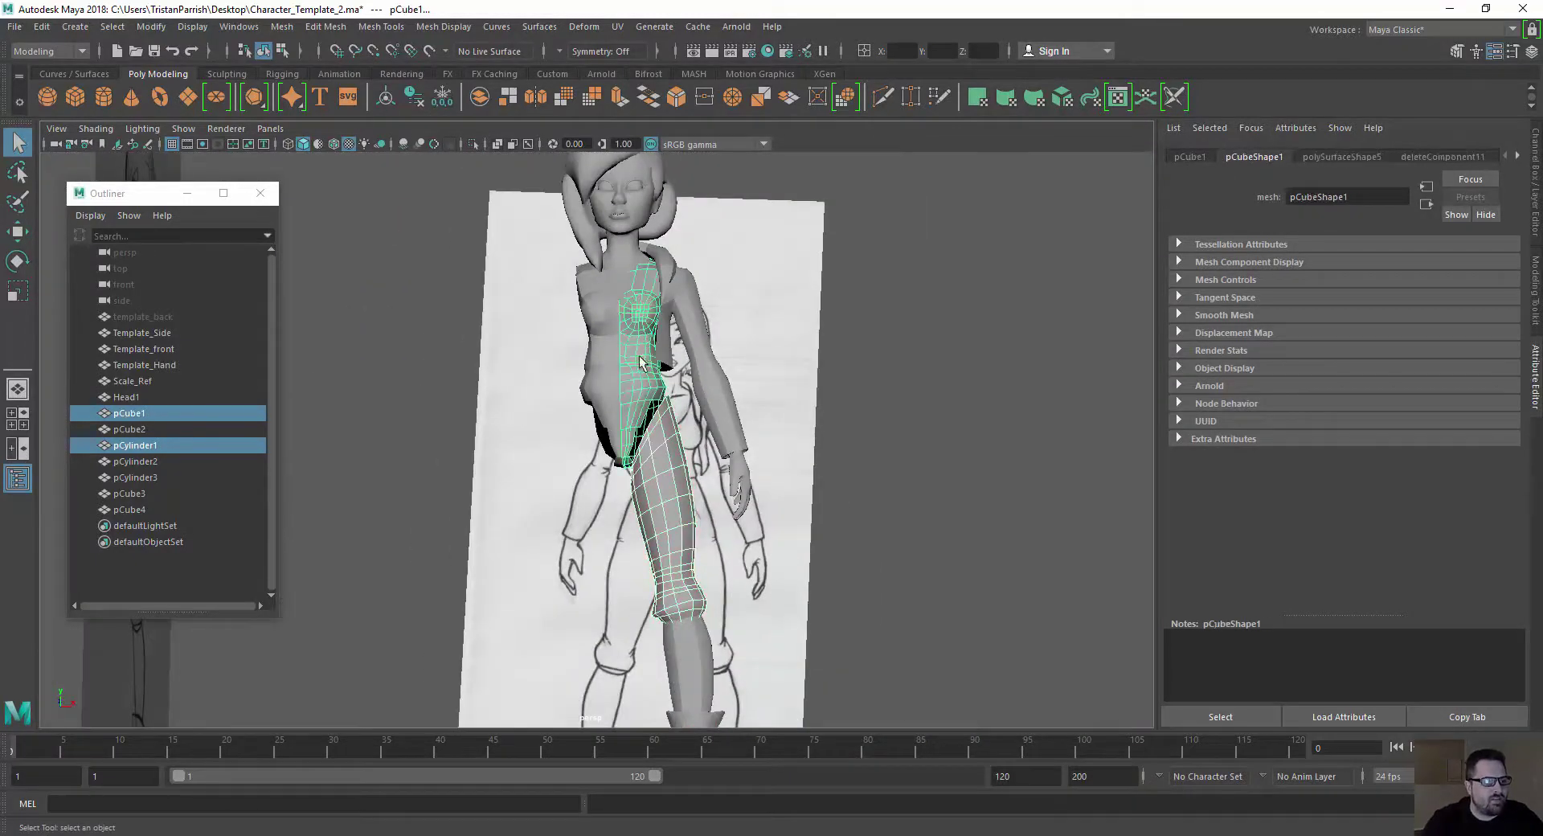
left_click(577, 402)
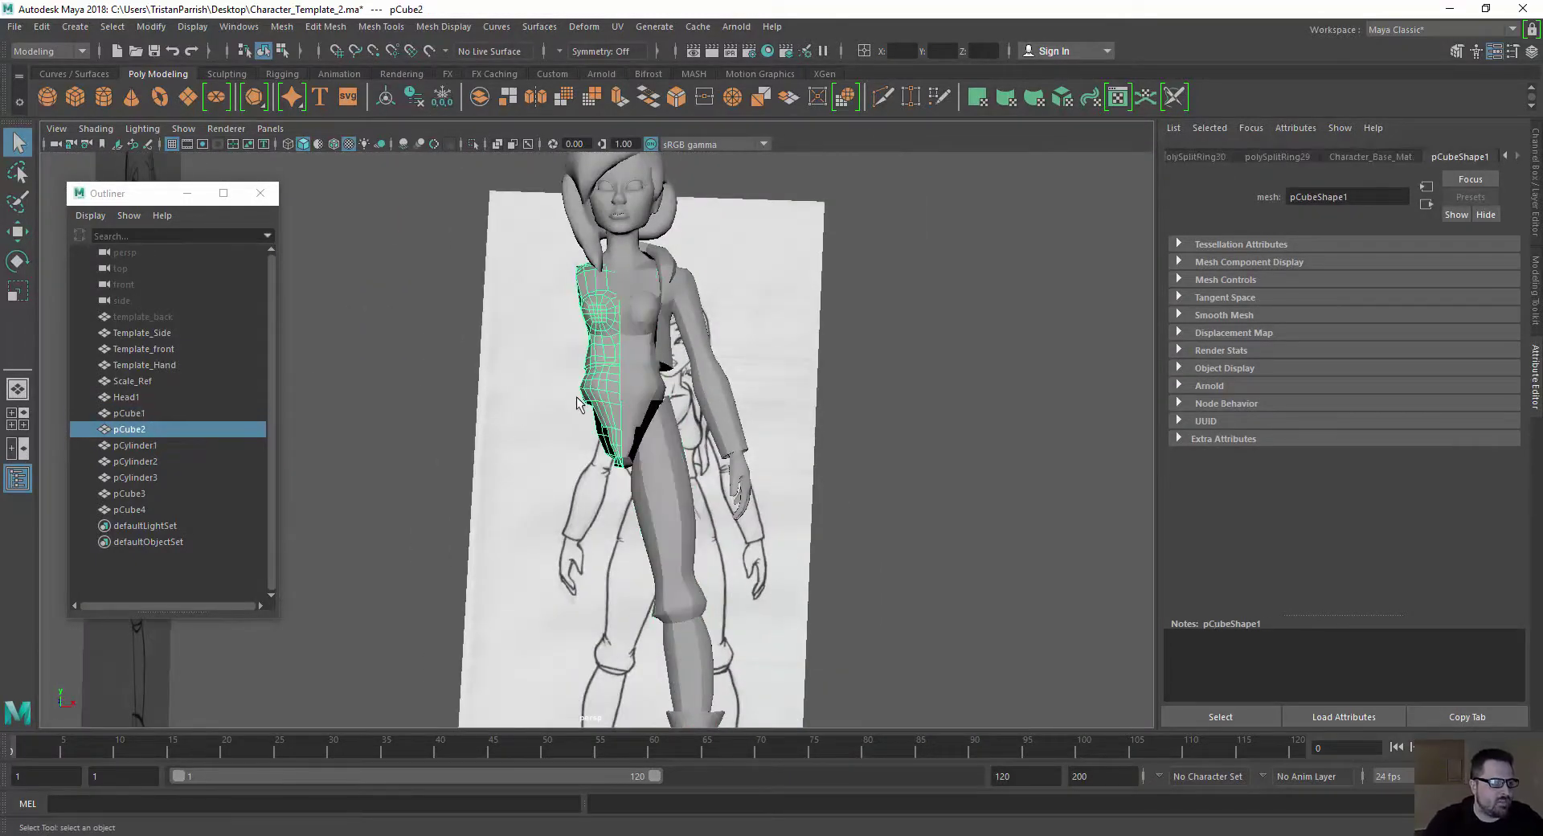
key("Delete")
Combine the torso, jacket, hand, upper leg, lower leg and boot meshes into a single body mesh
left_click(633, 303)
left_click(674, 351, "shift")
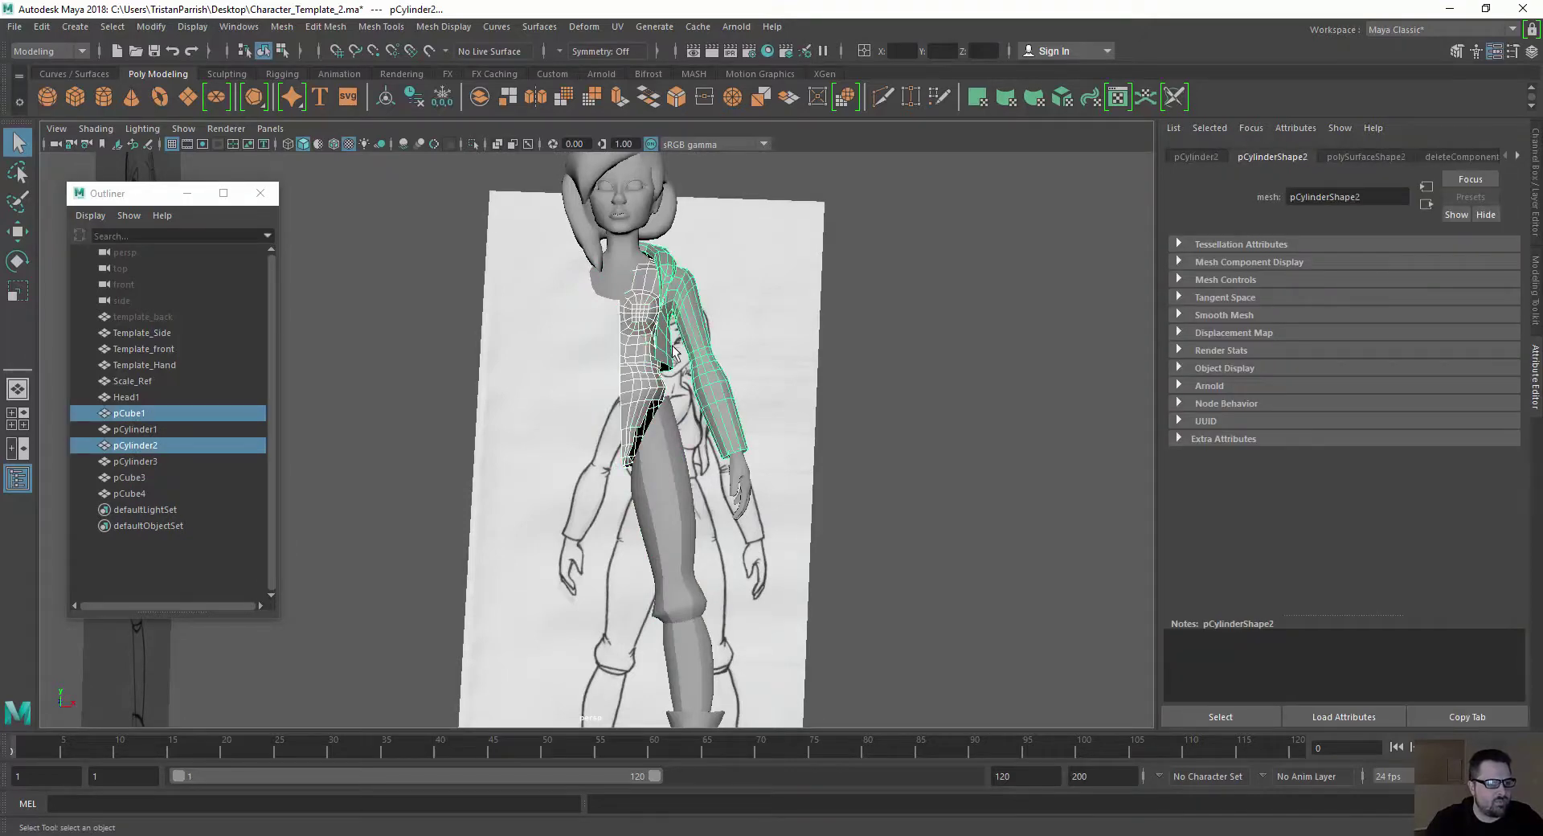
left_click(738, 490, "shift")
left_click(671, 522, "shift")
left_click_drag(670, 522, 626, 355, "alt")
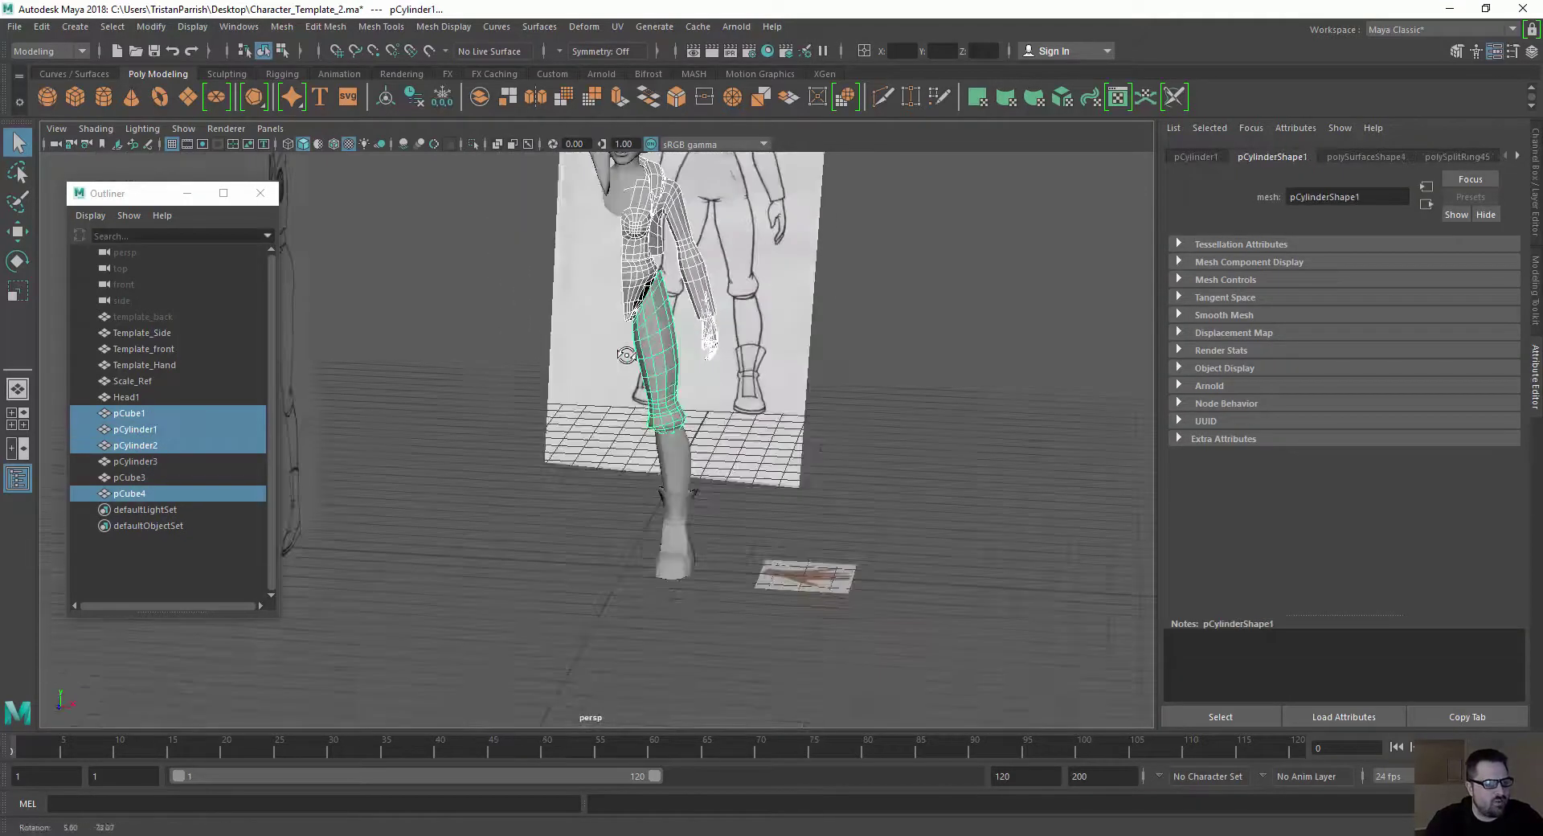
left_click(675, 536, "shift")
left_click_drag(676, 536, 554, 400, "alt")
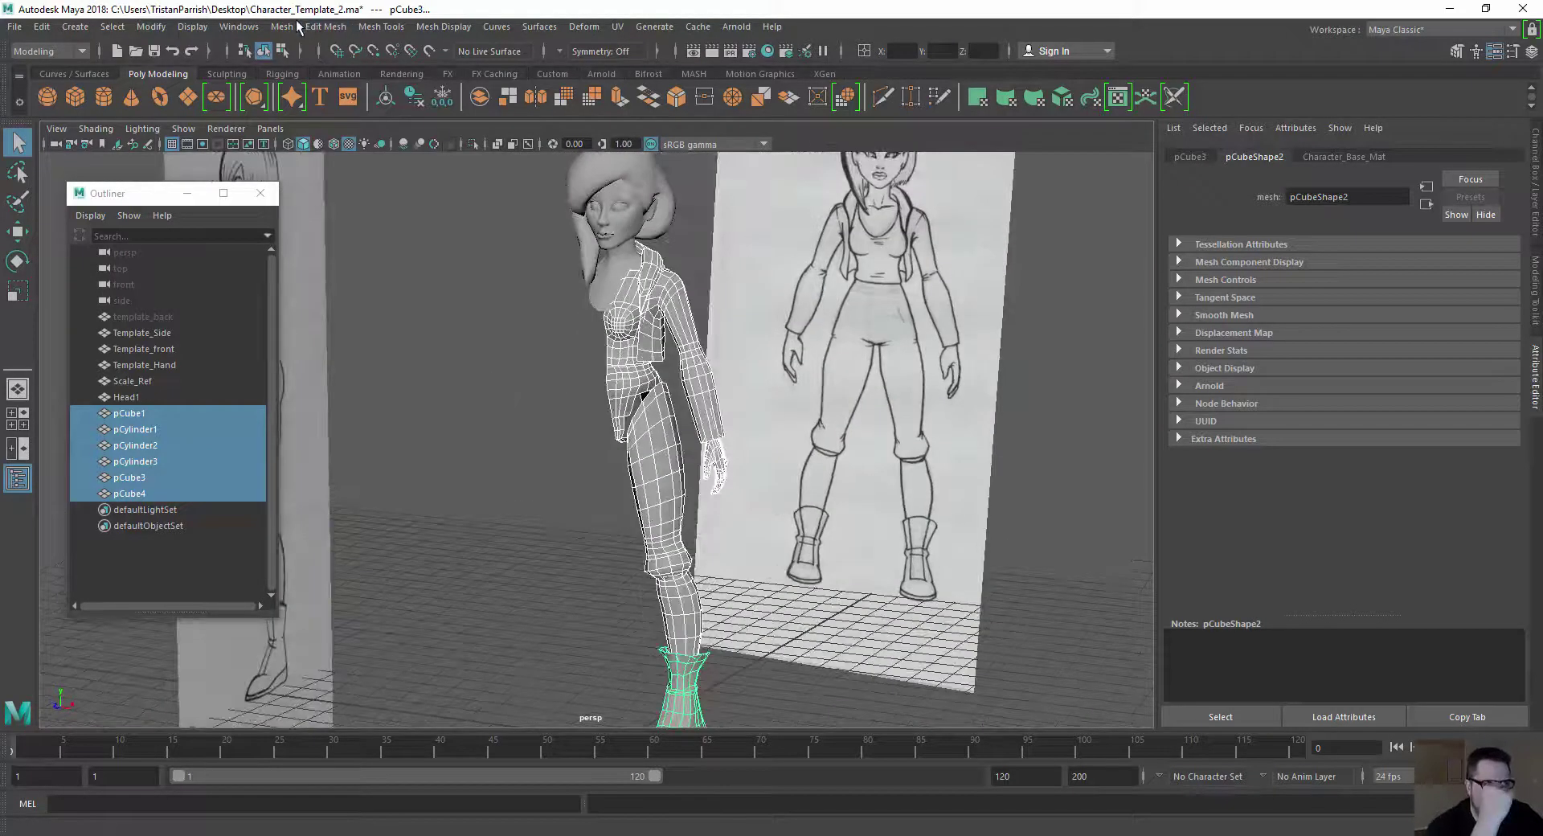
left_click(283, 27)
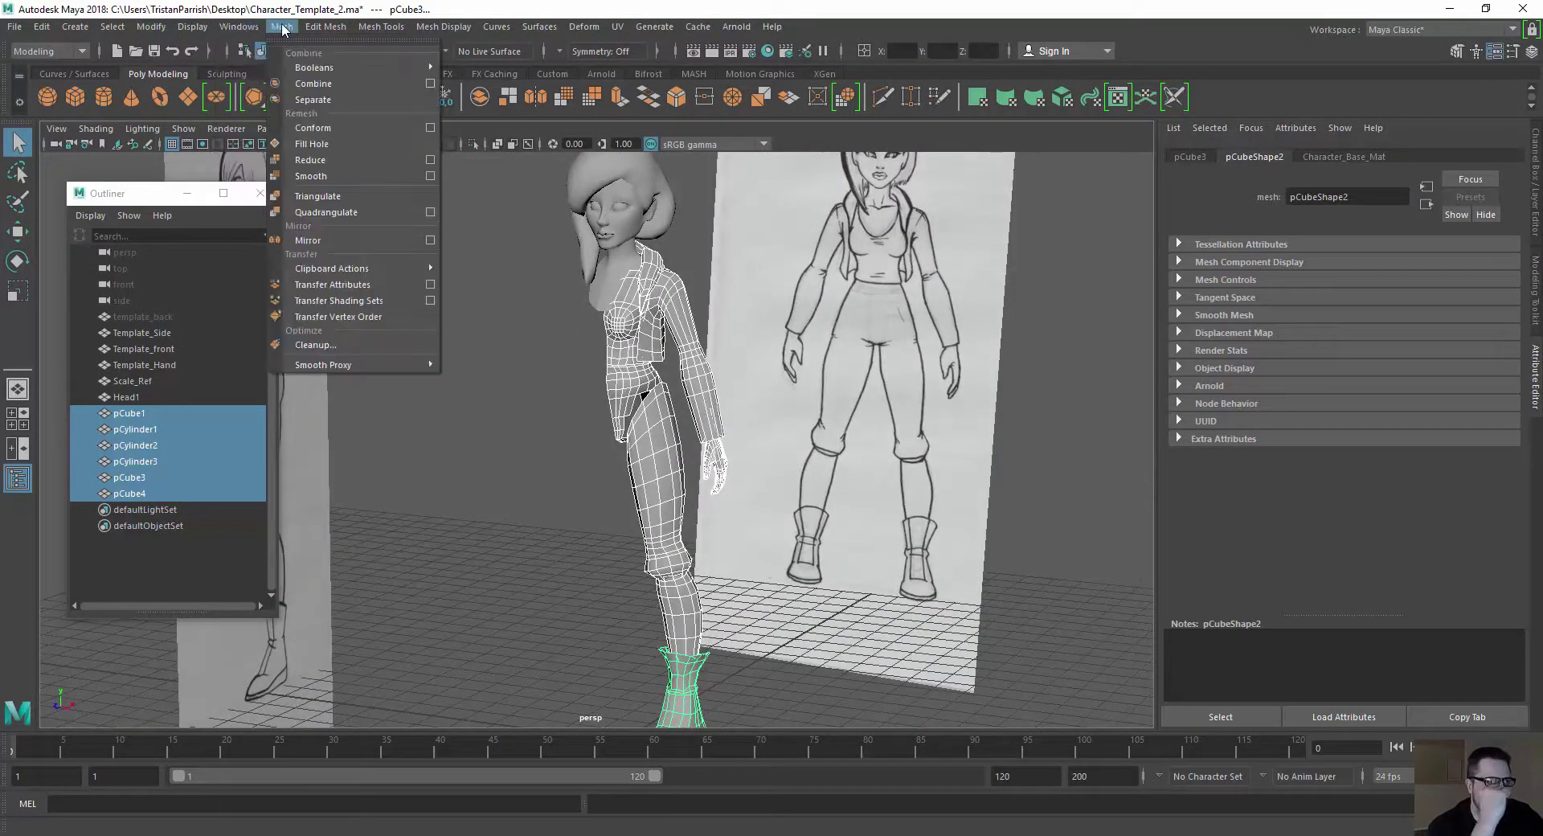
left_click(298, 83)
scroll(410, 305, "down", 3)
left_click(445, 371)
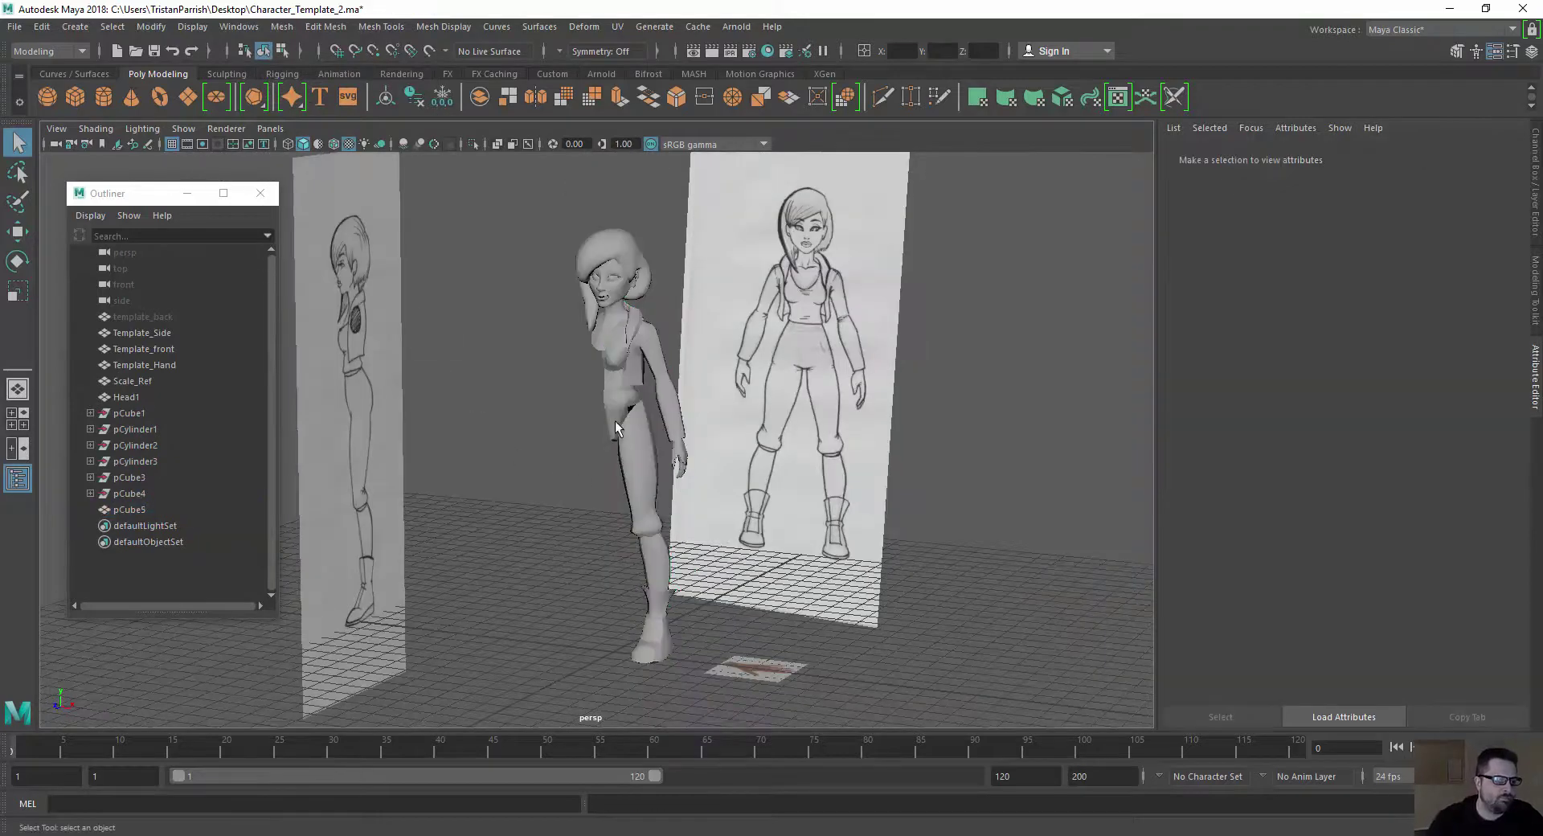
Select the combined body mesh and move its pivot to the world origin at X 0, Y 0, Z 0
left_click(615, 421)
key("w")
left_click_drag(502, 452, 537, 436, "alt")
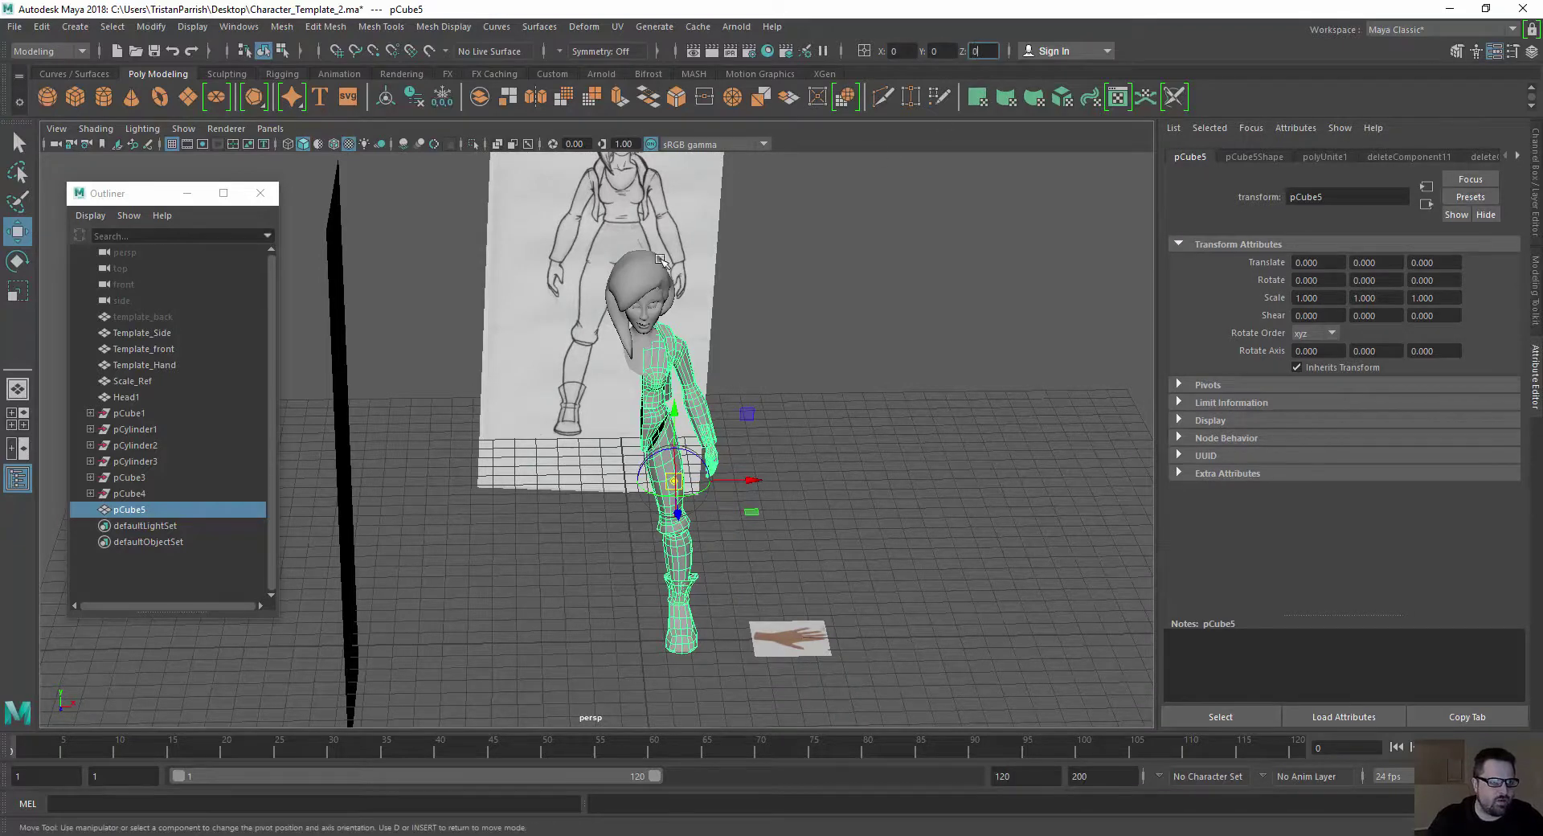
left_click_drag(466, 425, 432, 416, "alt")
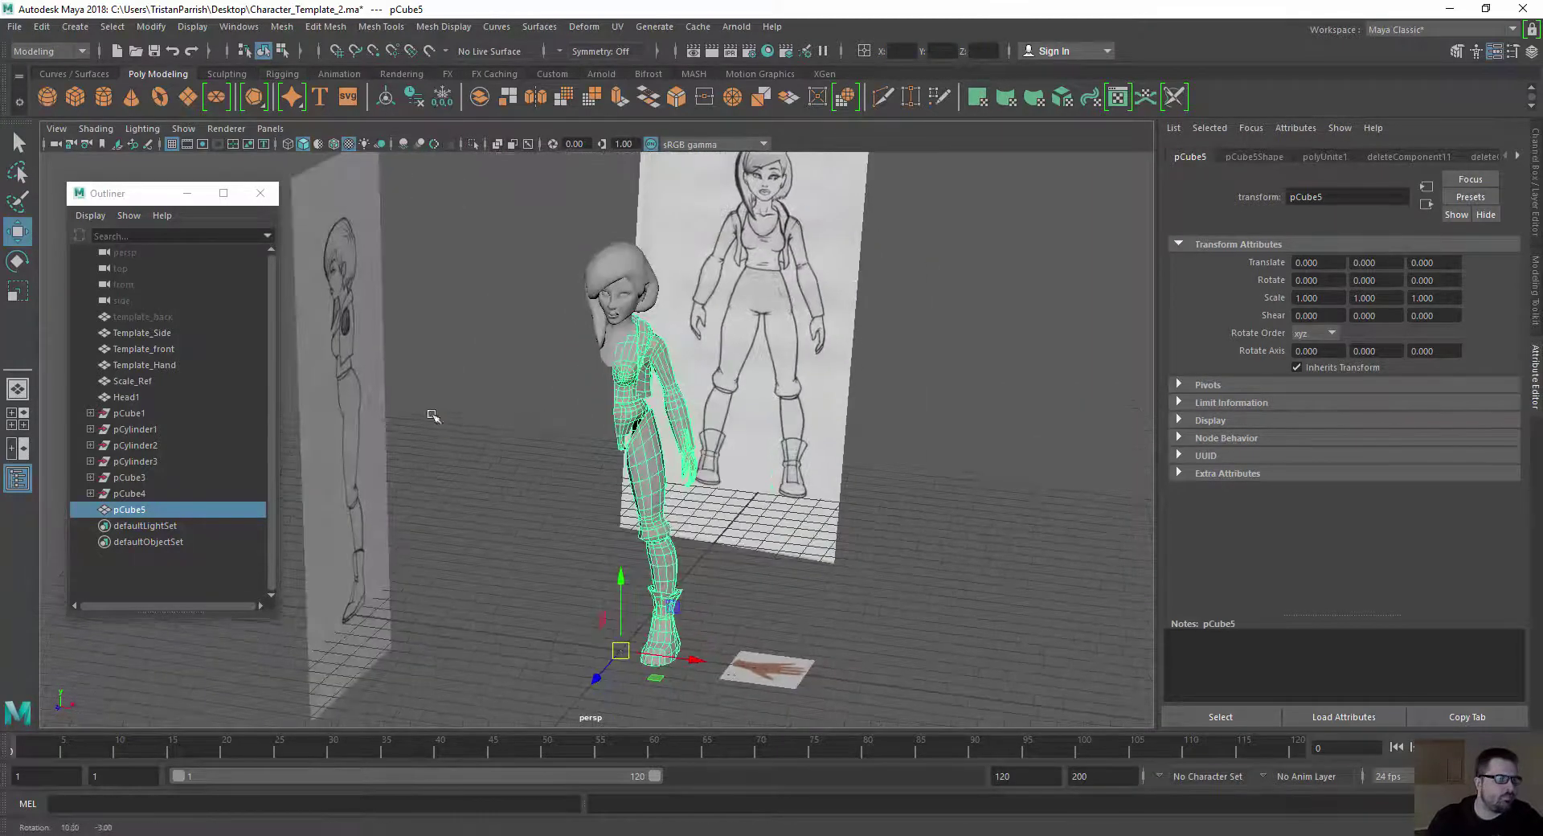
Mirror the body half with Duplicate Special as one instance, using a scale of -1 in X
left_click(41, 26)
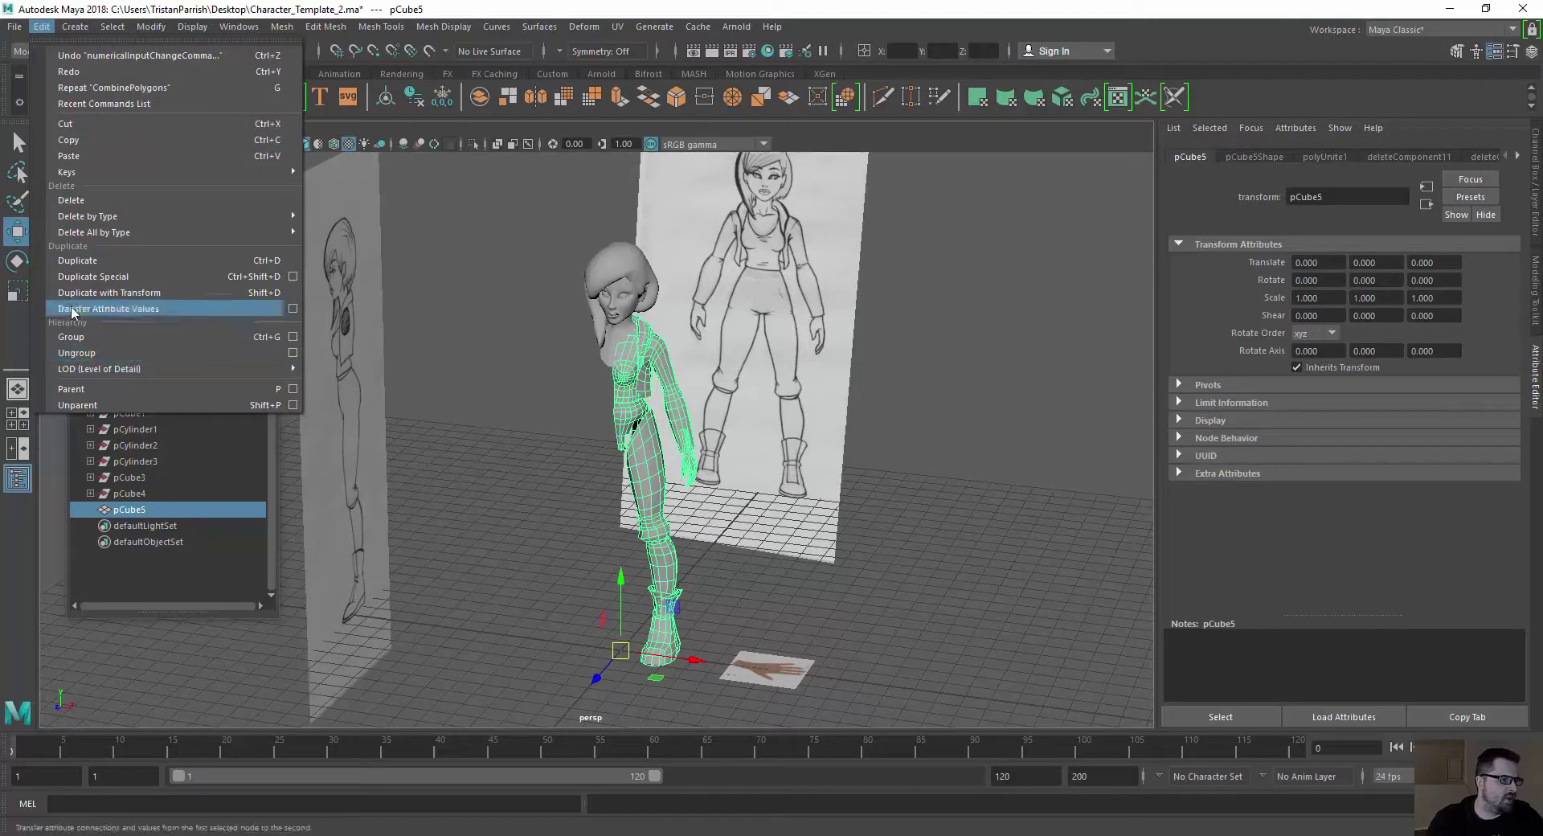
left_click(294, 276)
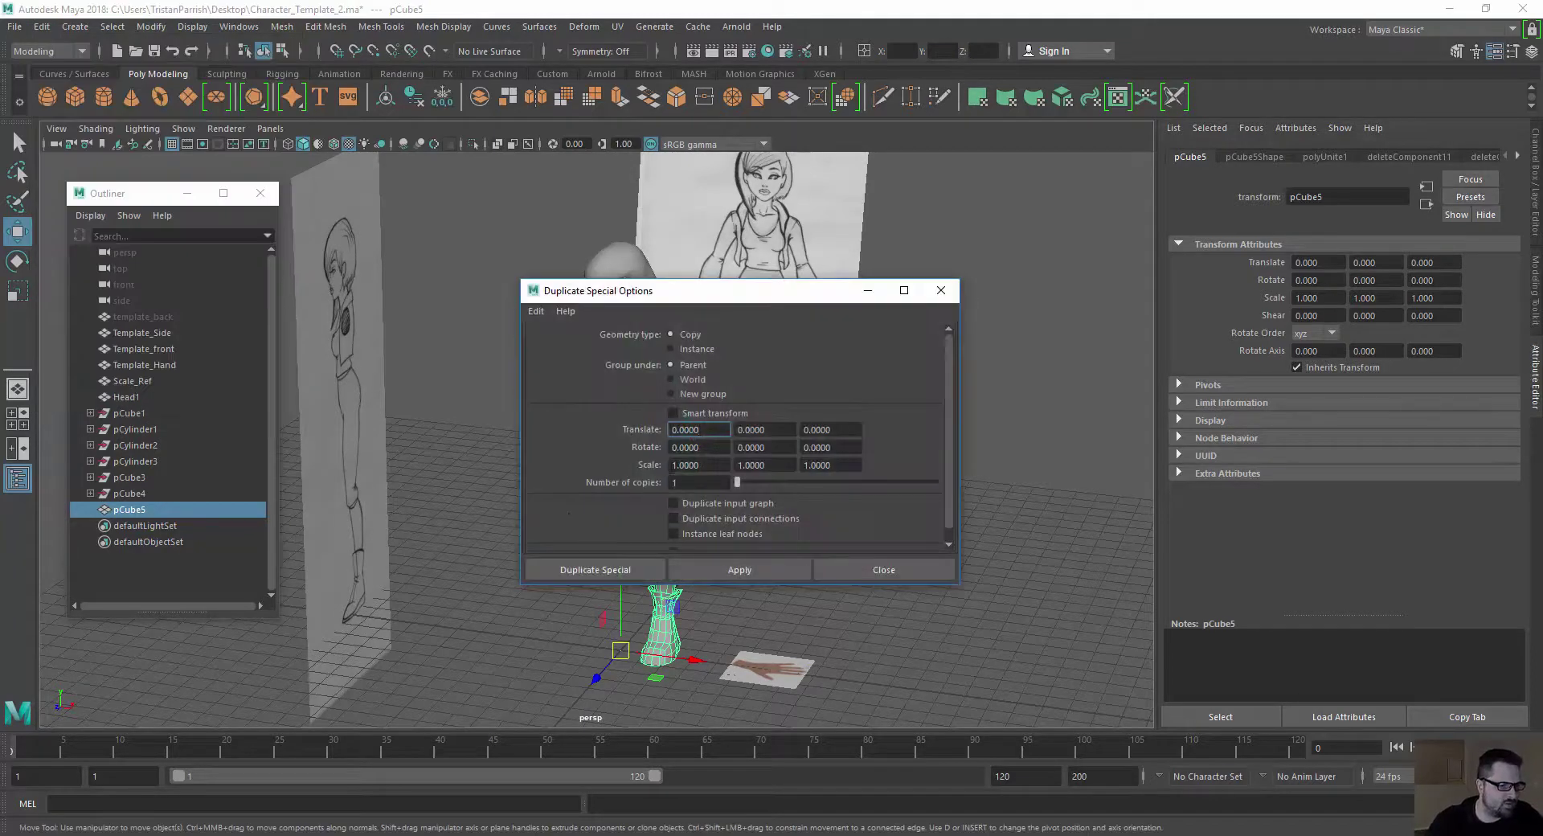
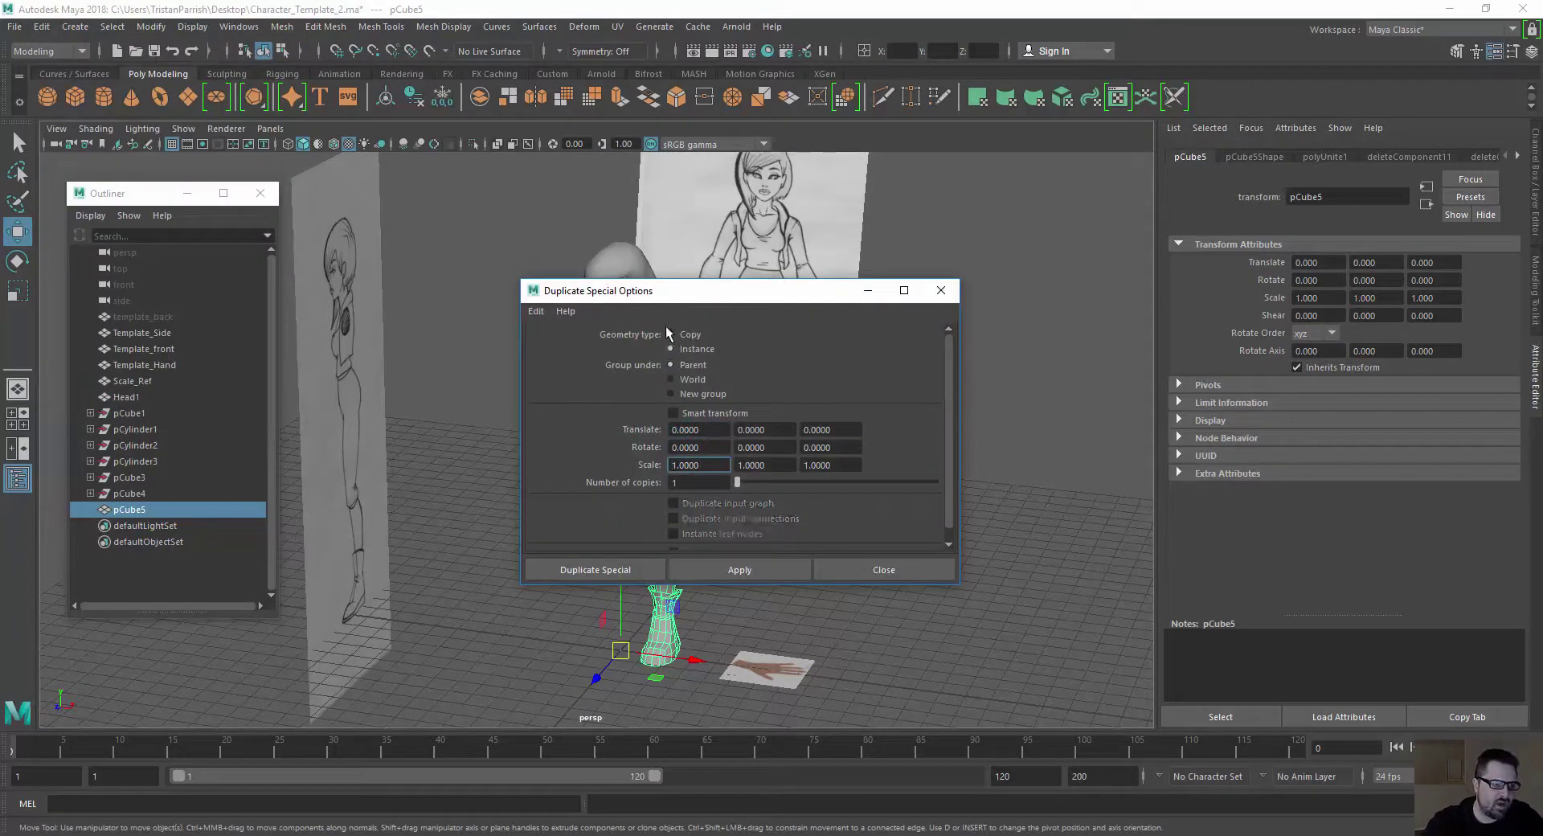
left_click(597, 575)
left_click(457, 378)
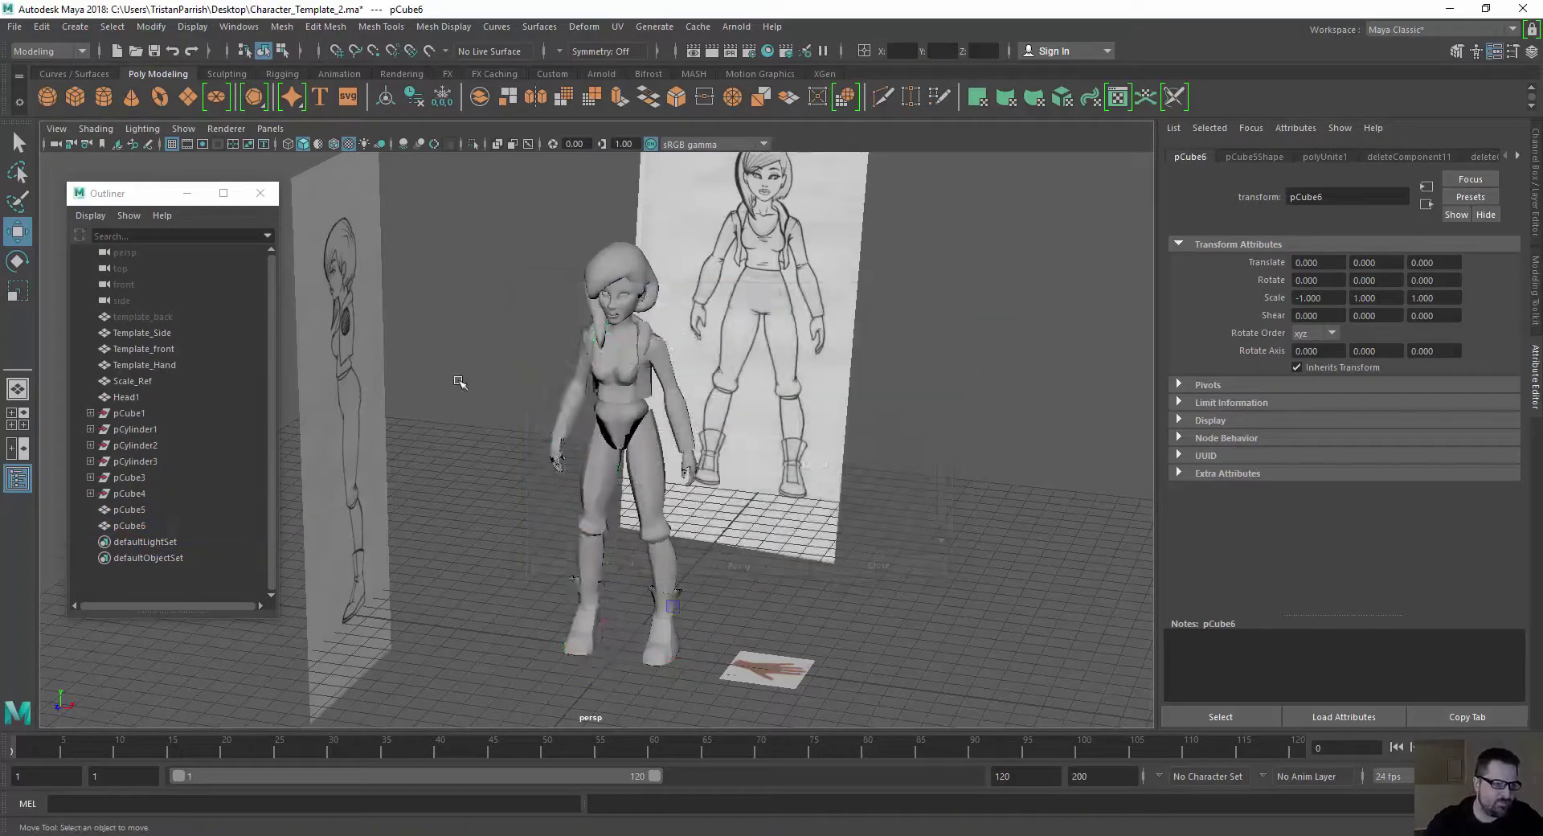
scroll(458, 392, "up", 2)
left_click_drag(459, 396, 426, 367, "alt")
scroll(499, 359, "up", 3)
middle_click_drag(448, 389, 465, 506, "alt")
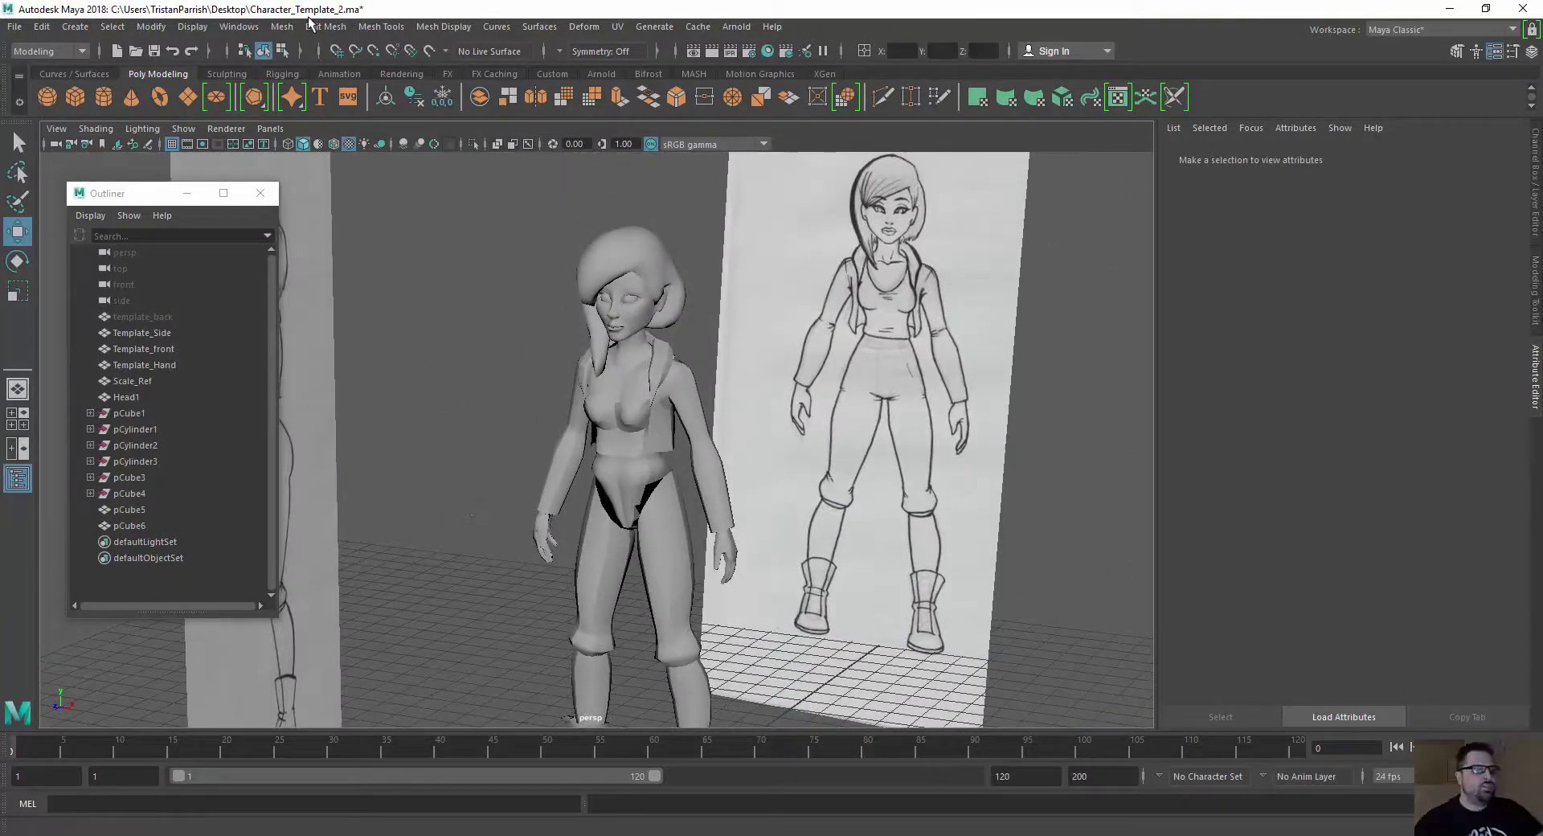
left_click_drag(498, 402, 492, 336, "alt")
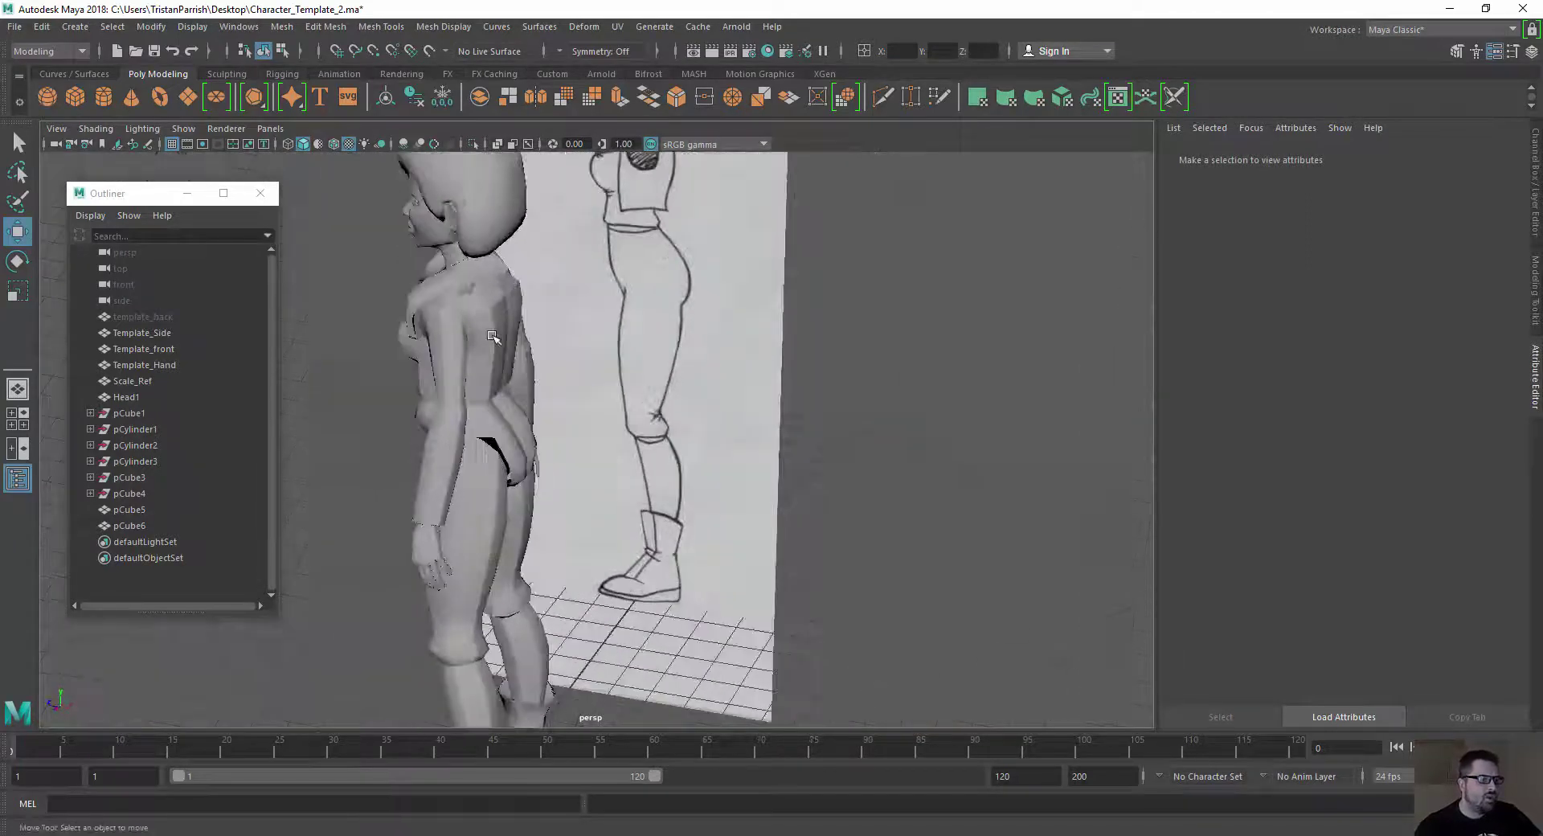
Select the centre-line vertices along the back of the body half and shift them slightly along Z
middle_click_drag(492, 336, 600, 365, "alt")
left_click_drag(599, 365, 550, 366, "alt")
left_click(499, 396)
scroll(485, 381, "up", 4)
middle_click_drag(485, 381, 583, 454, "alt")
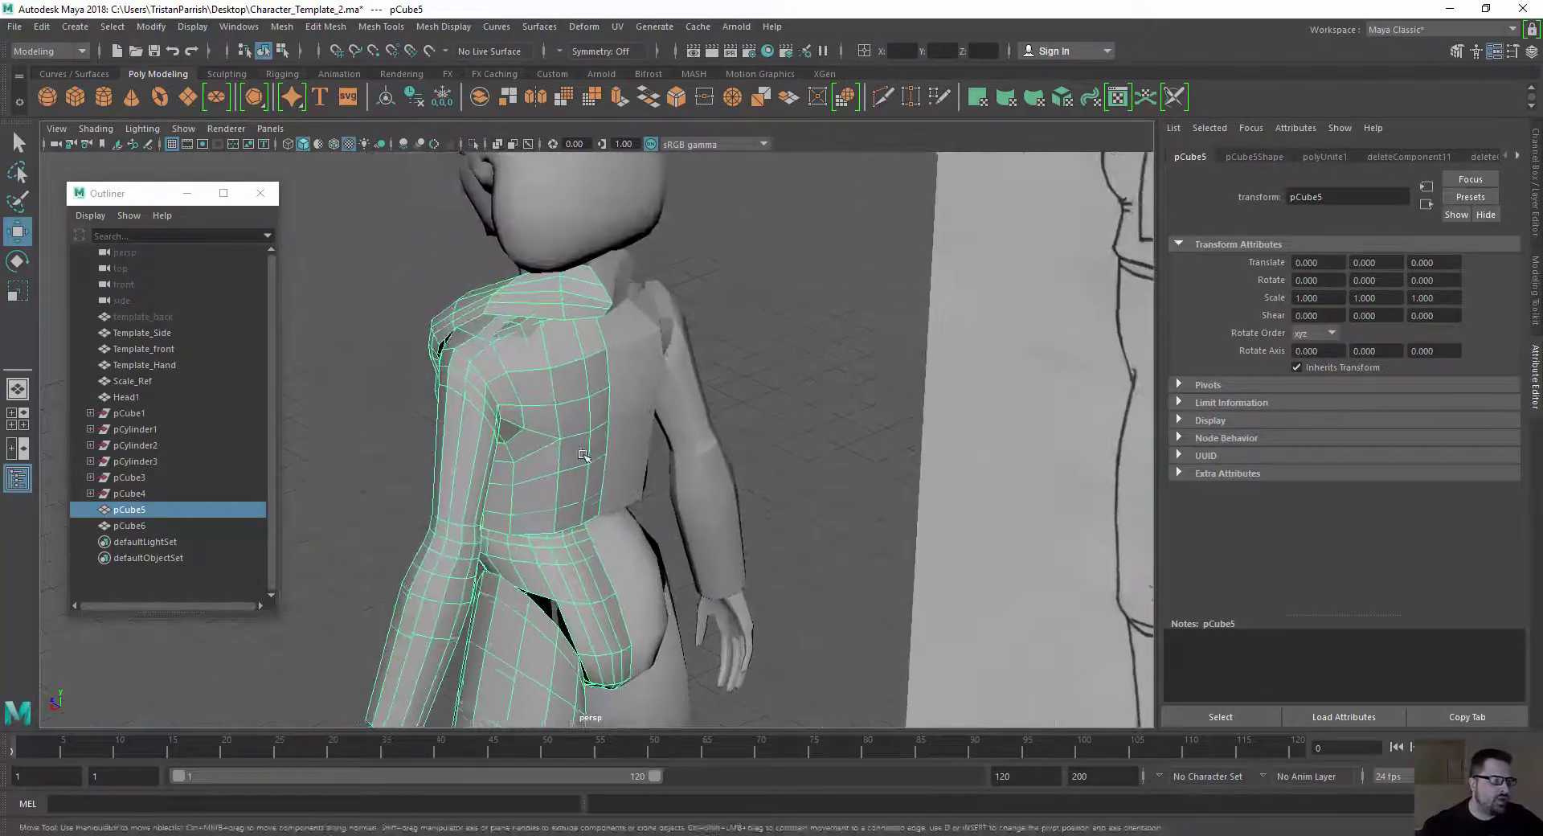
scroll(583, 455, "up", 4)
right_click_drag(585, 454, 643, 374)
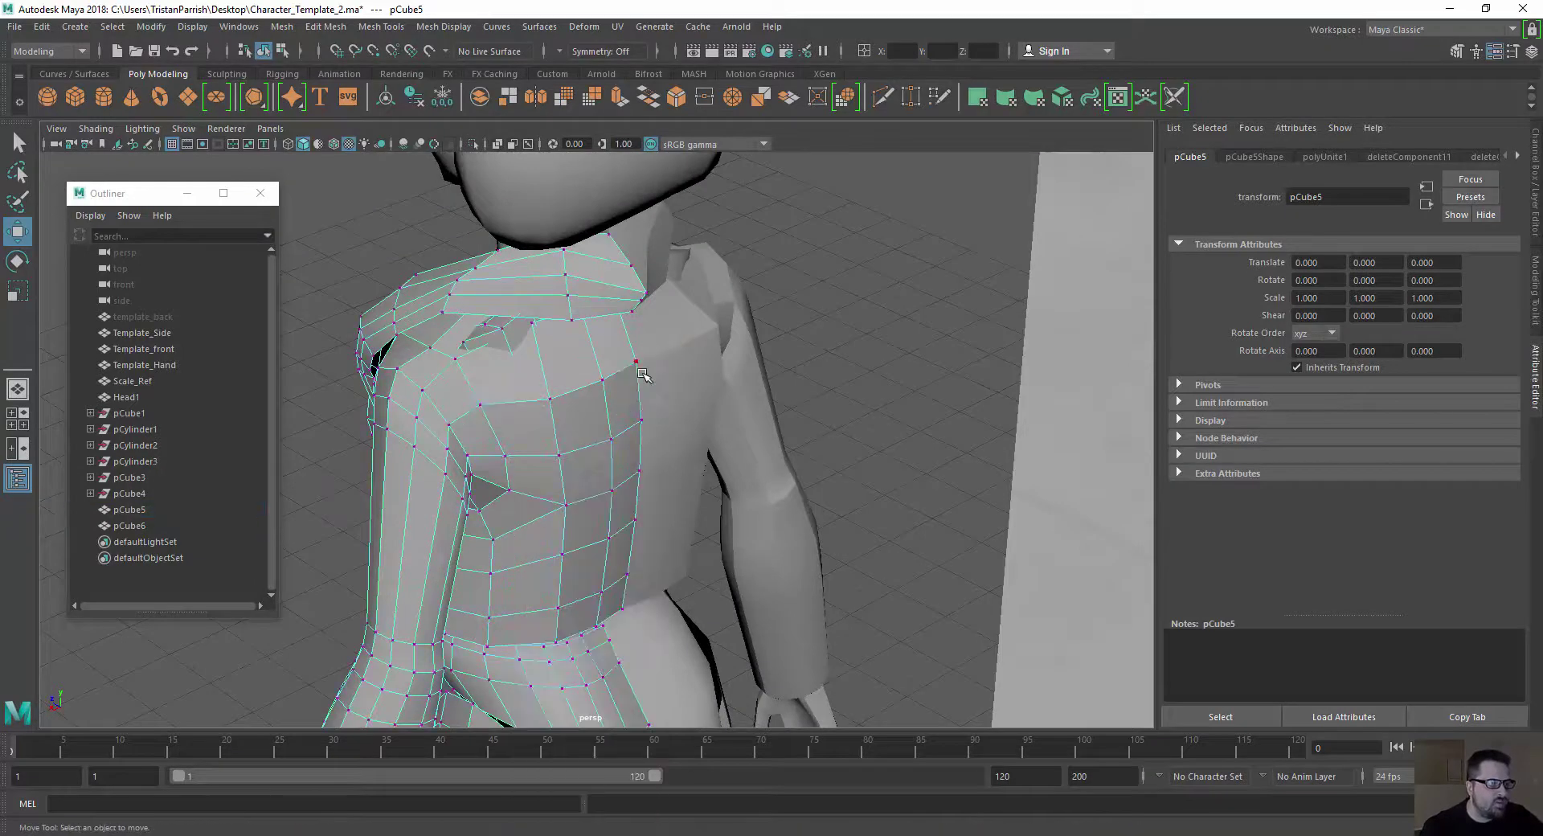
left_click(643, 374)
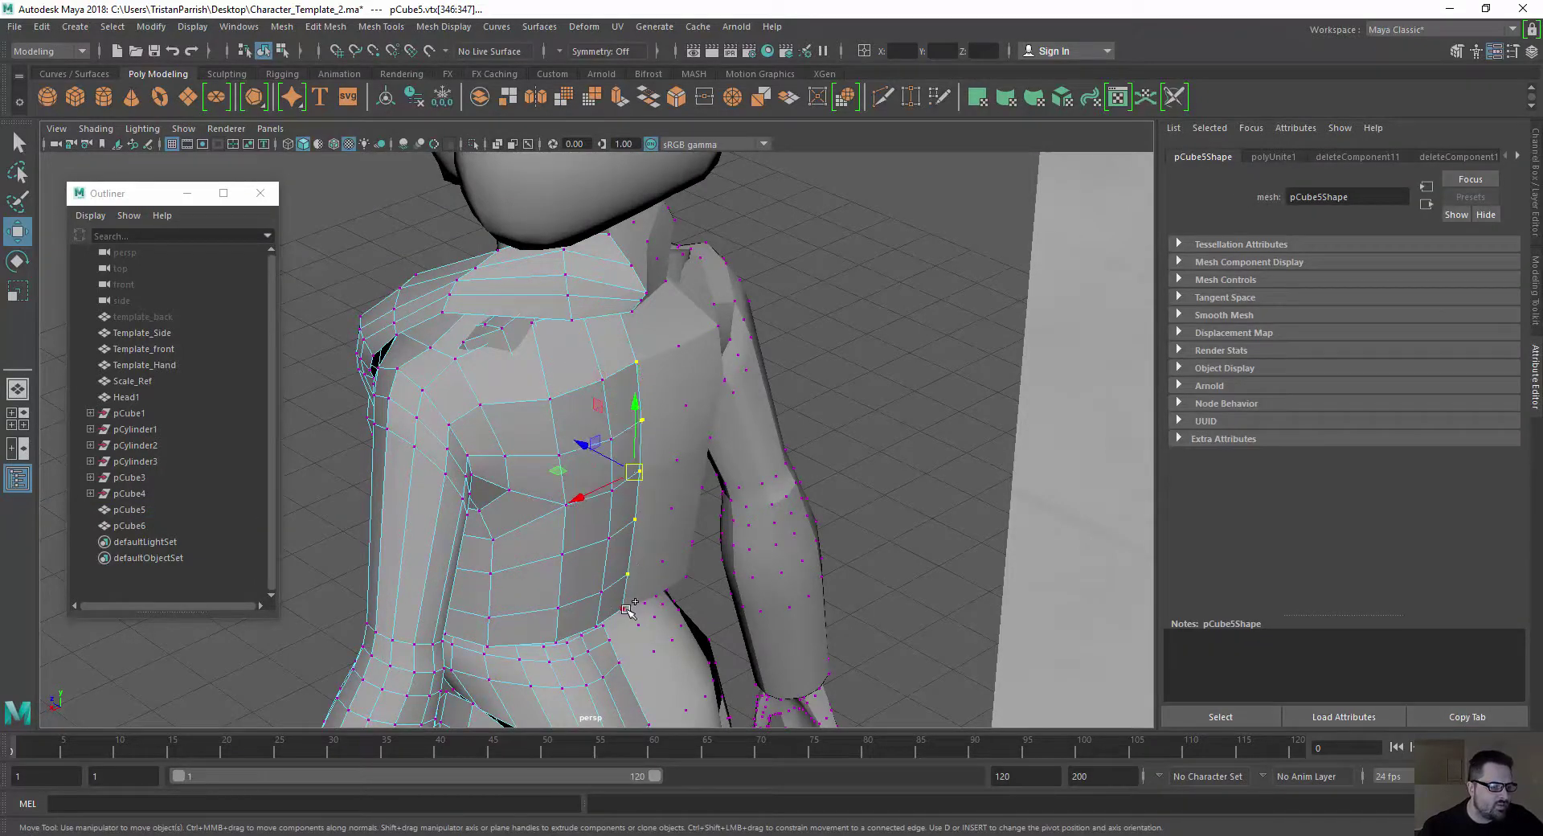
left_click_drag(588, 466, 587, 468)
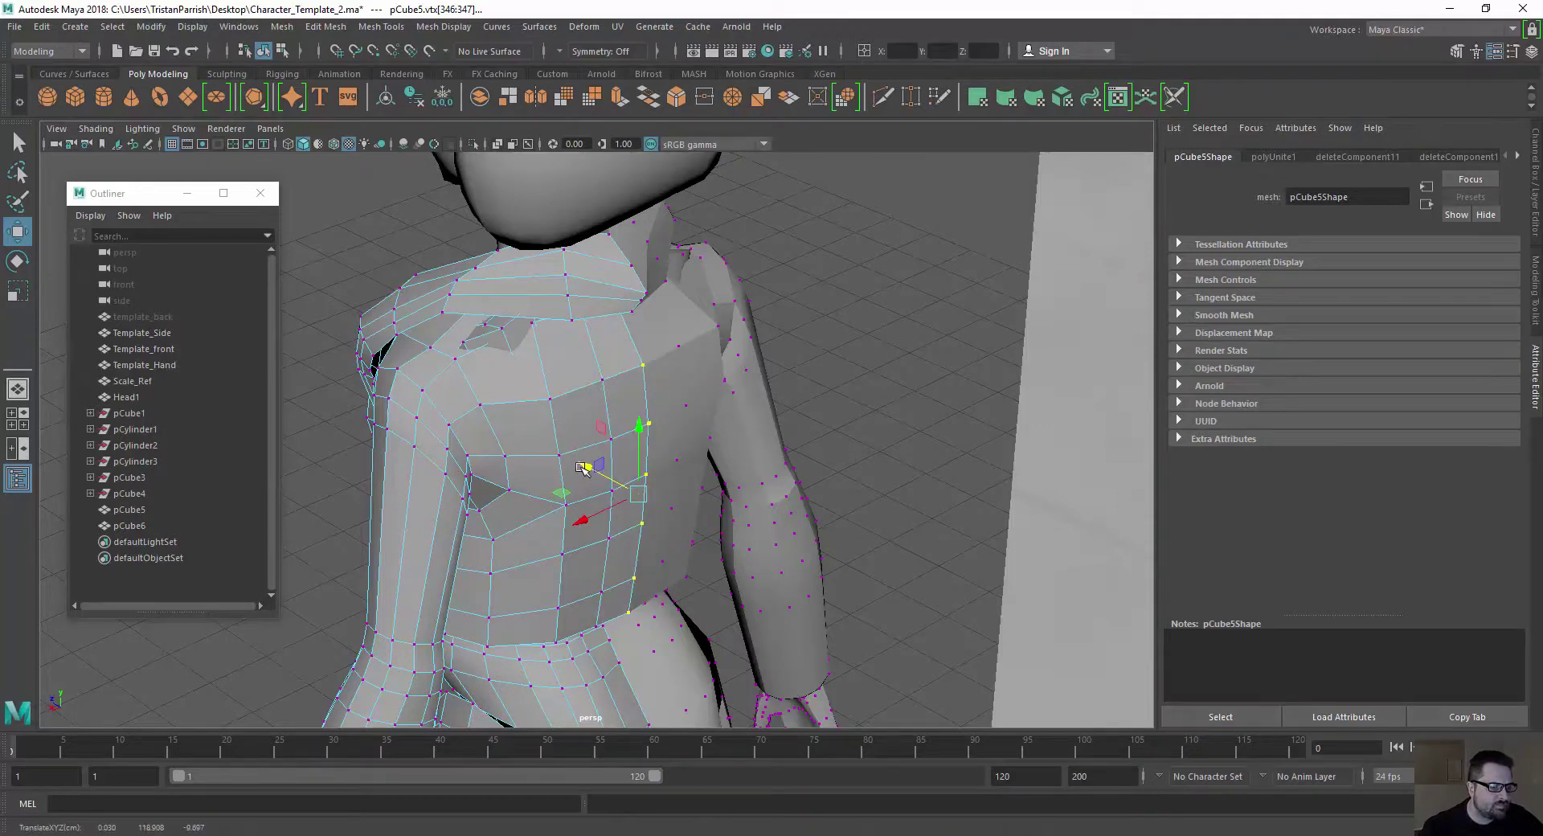
Move the centre vertex at the back of the jacket collar along Z
left_click_drag(512, 400, 687, 400, "alt")
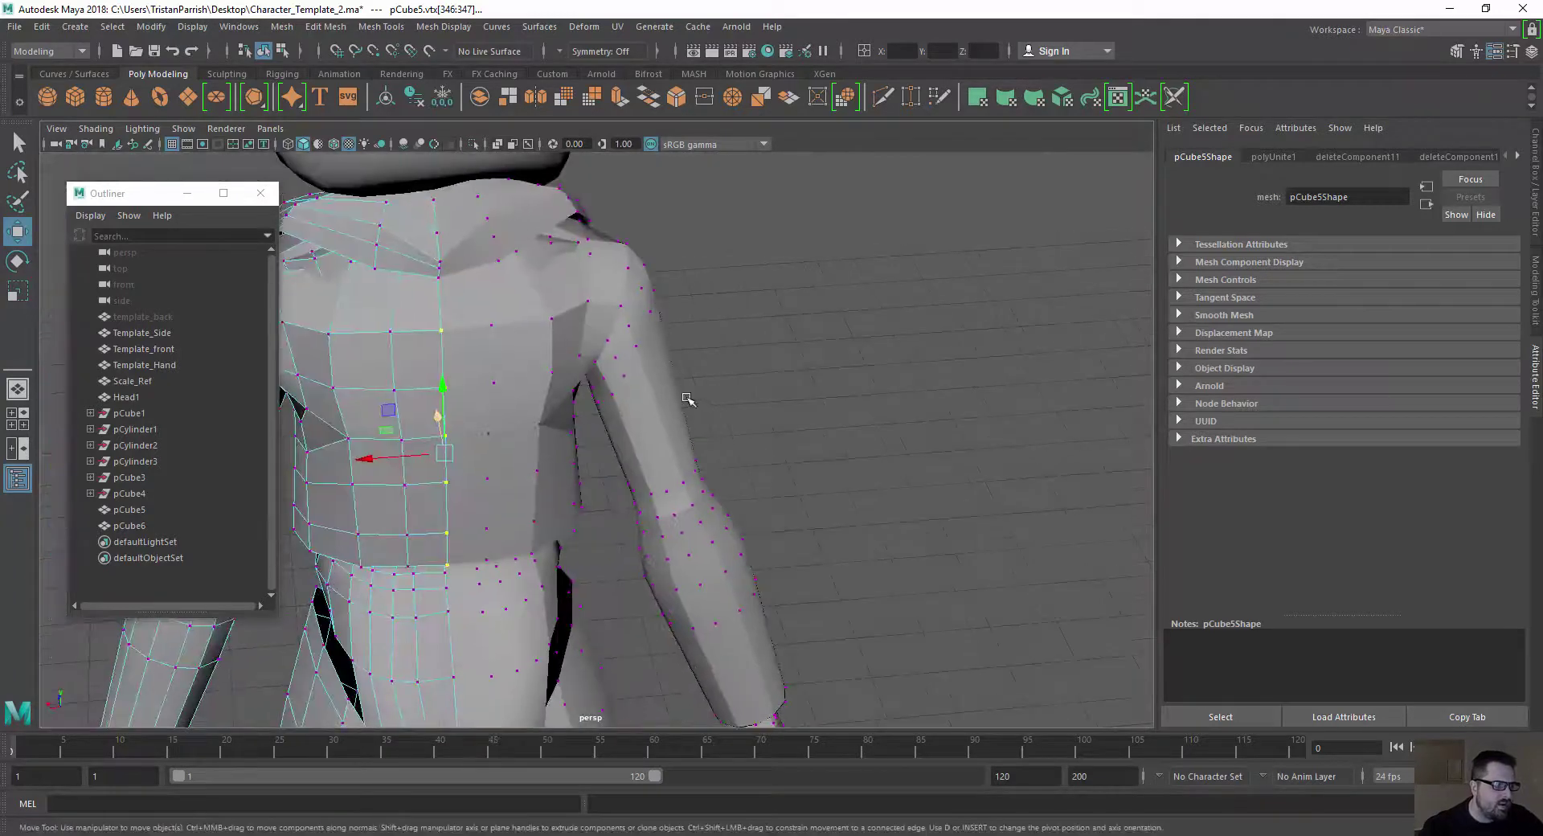
left_click(445, 276)
mouse_move(438, 291)
left_mouse_down("alt")
mouse_move(423, 286)
mouse_move(463, 308)
left_mouse_up("alt")
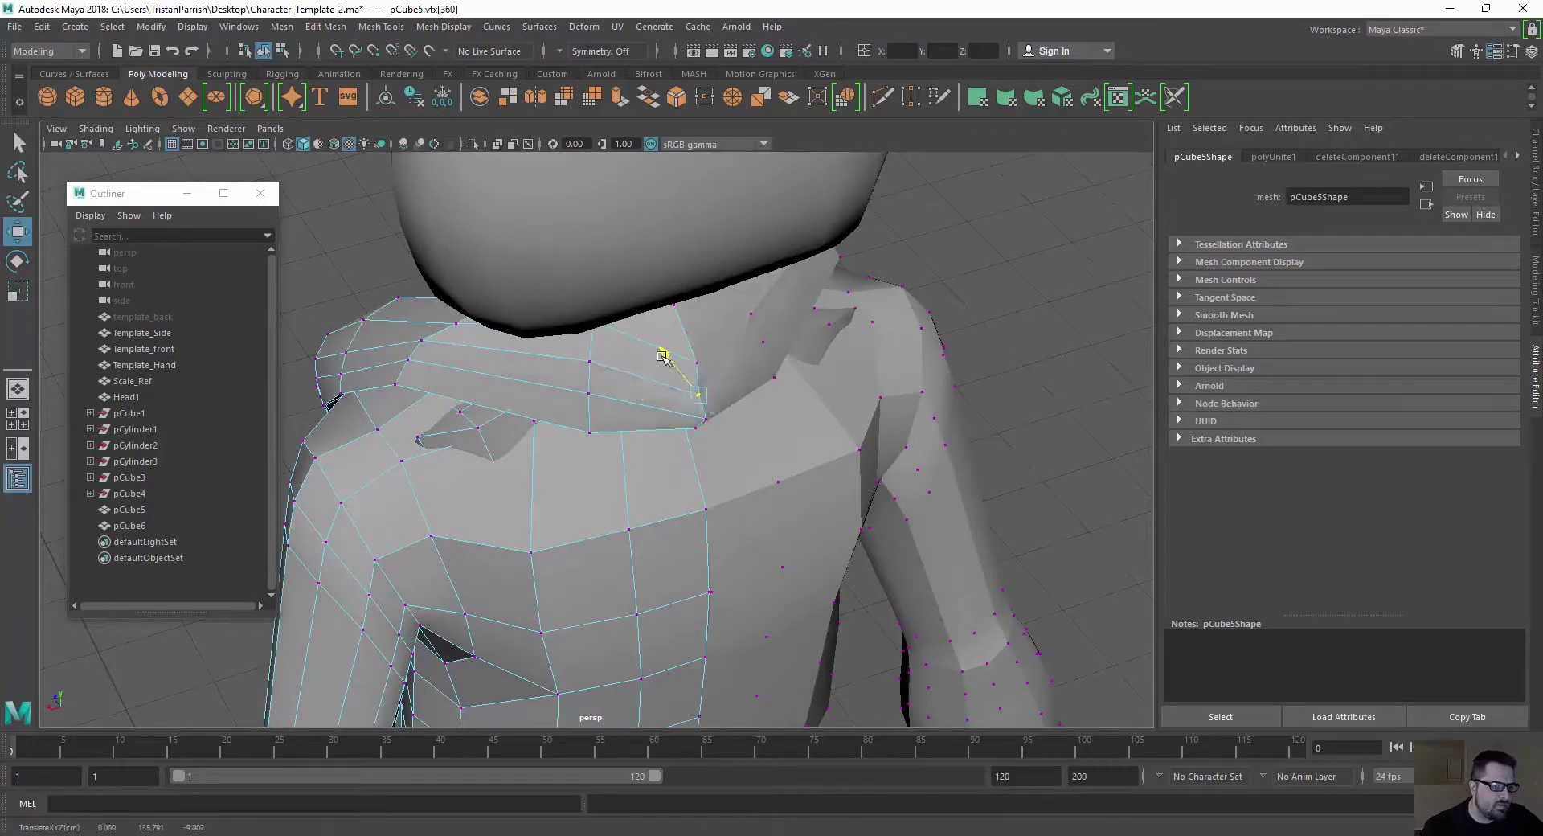
left_click_drag(707, 331, 665, 327, "alt")
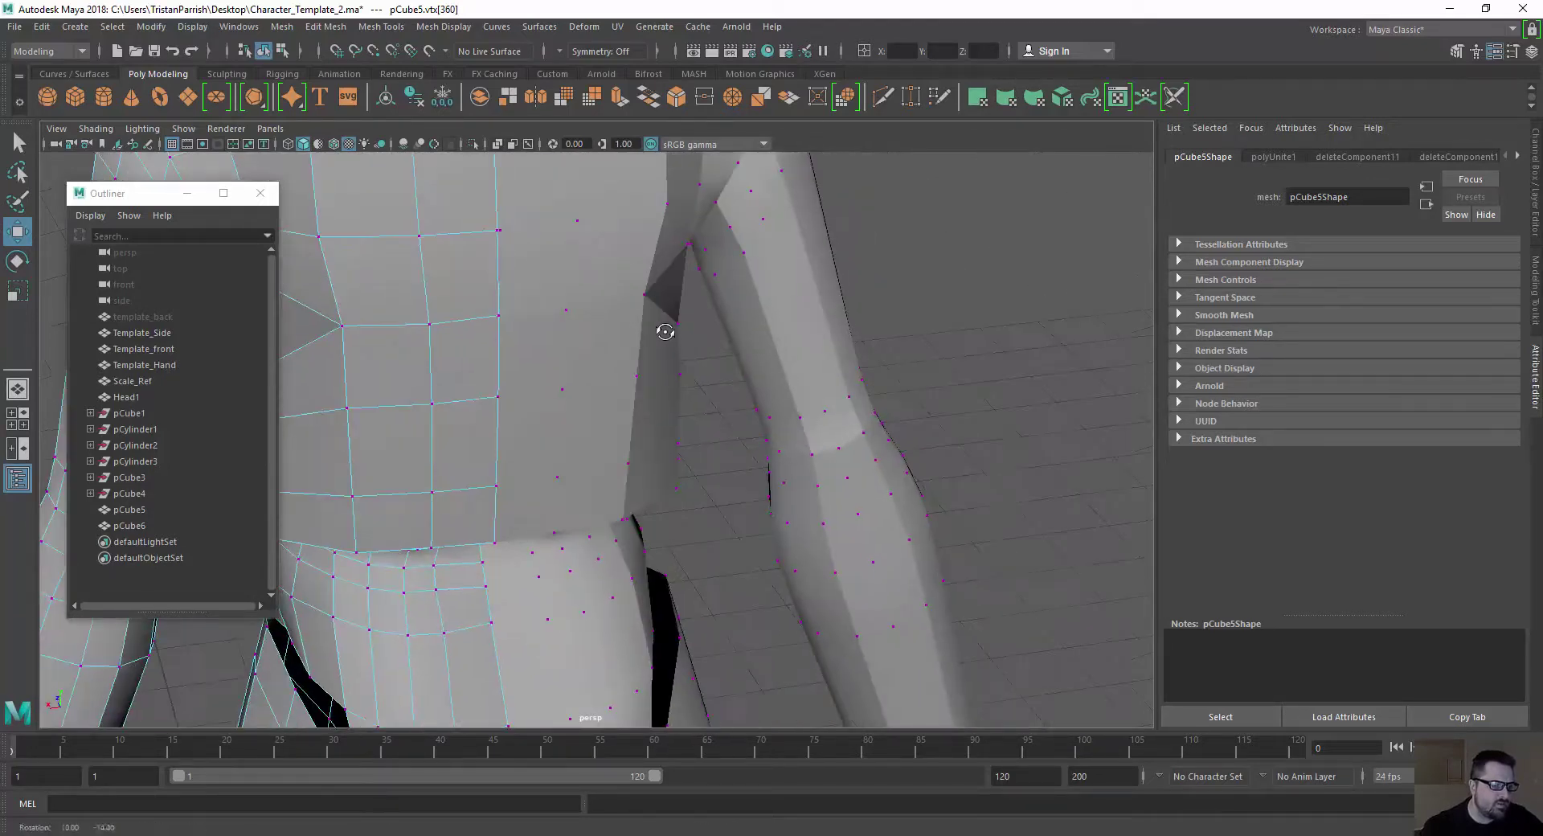
Examine the open gaps between the pelvis and the upper leg from the front, side and underneath the crotch
middle_click_drag(664, 328, 748, 506, "alt")
right_click_drag(748, 506, 509, 465, "alt")
left_click_drag(510, 464, 739, 426, "alt")
right_click_drag(739, 426, 906, 385, "alt")
middle_click_drag(906, 384, 705, 455, "alt")
right_click_drag(705, 455, 844, 426, "alt")
left_click_drag(868, 422, 730, 398, "alt")
middle_click_drag(579, 334, 591, 177, "alt")
right_click_drag(591, 281, 635, 286, "alt")
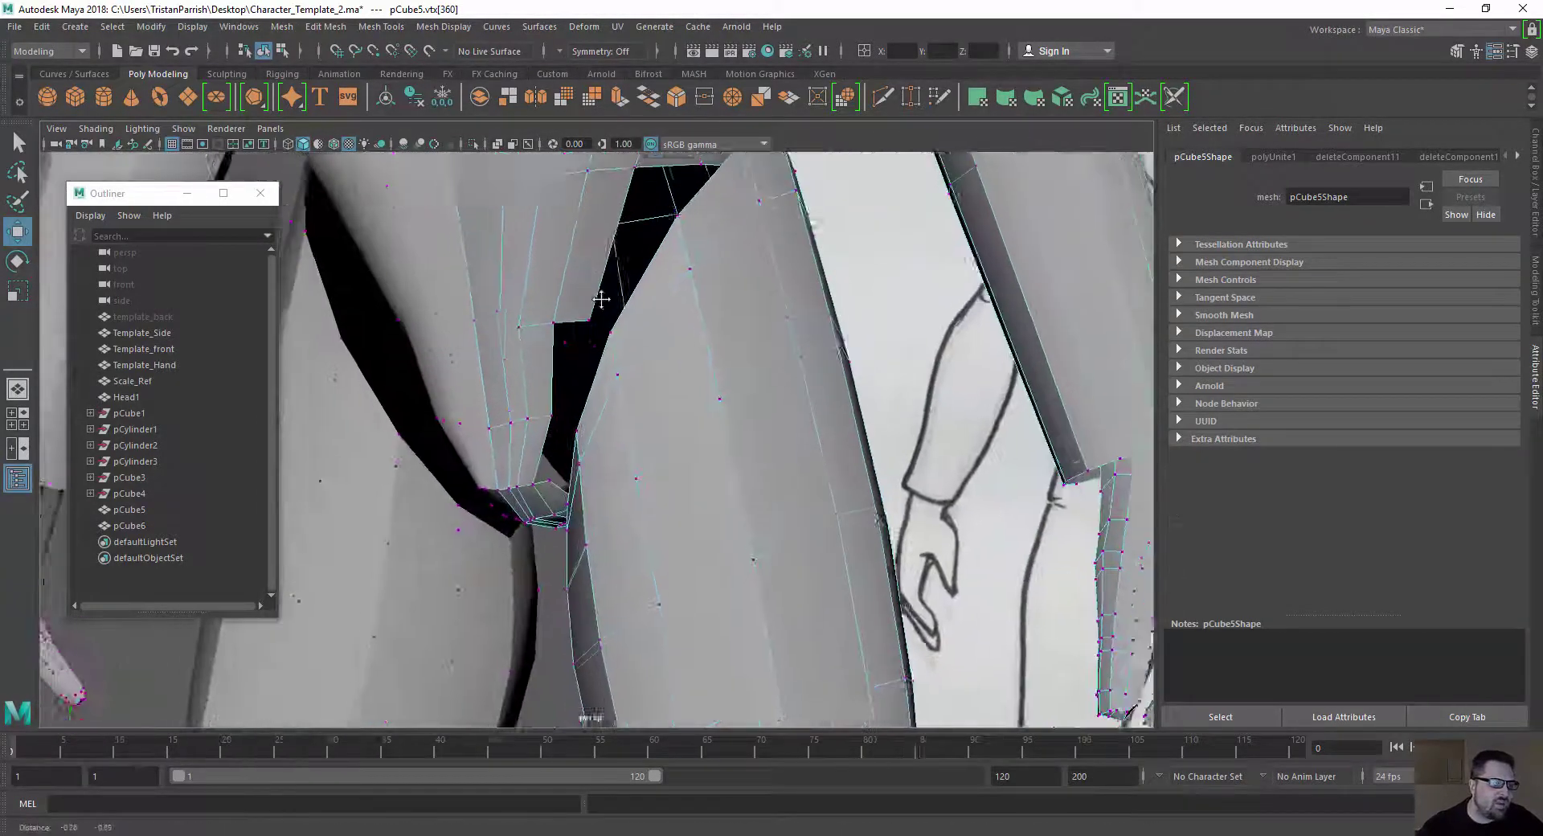
left_click_drag(622, 345, 699, 427, "alt")
middle_click_drag(645, 411, 635, 360, "alt")
left_click_drag(634, 360, 688, 397, "alt")
middle_click_drag(688, 397, 610, 431, "alt")
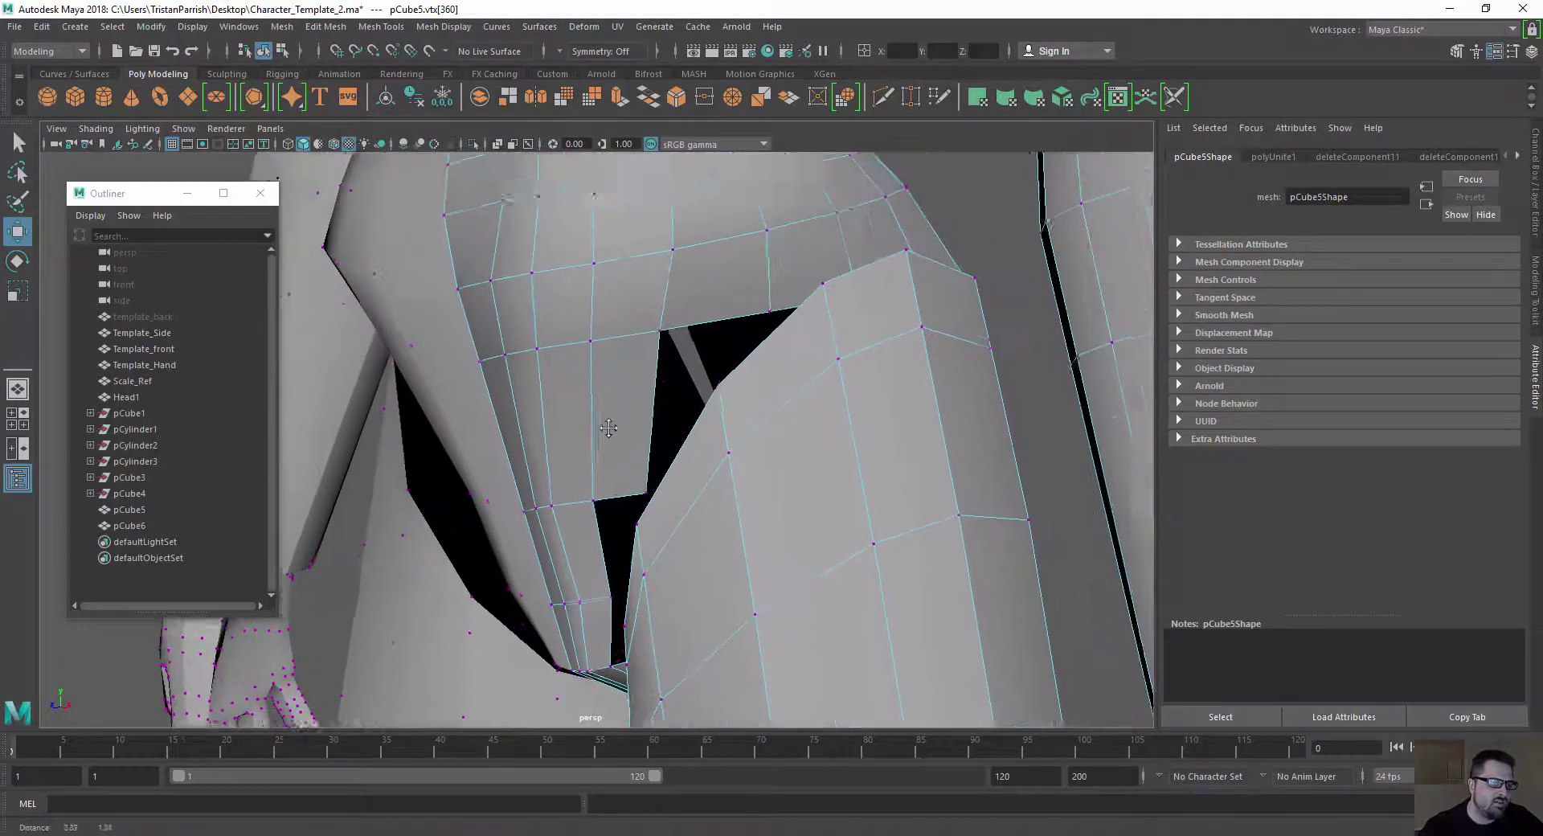
scroll(610, 433, "down", 4)
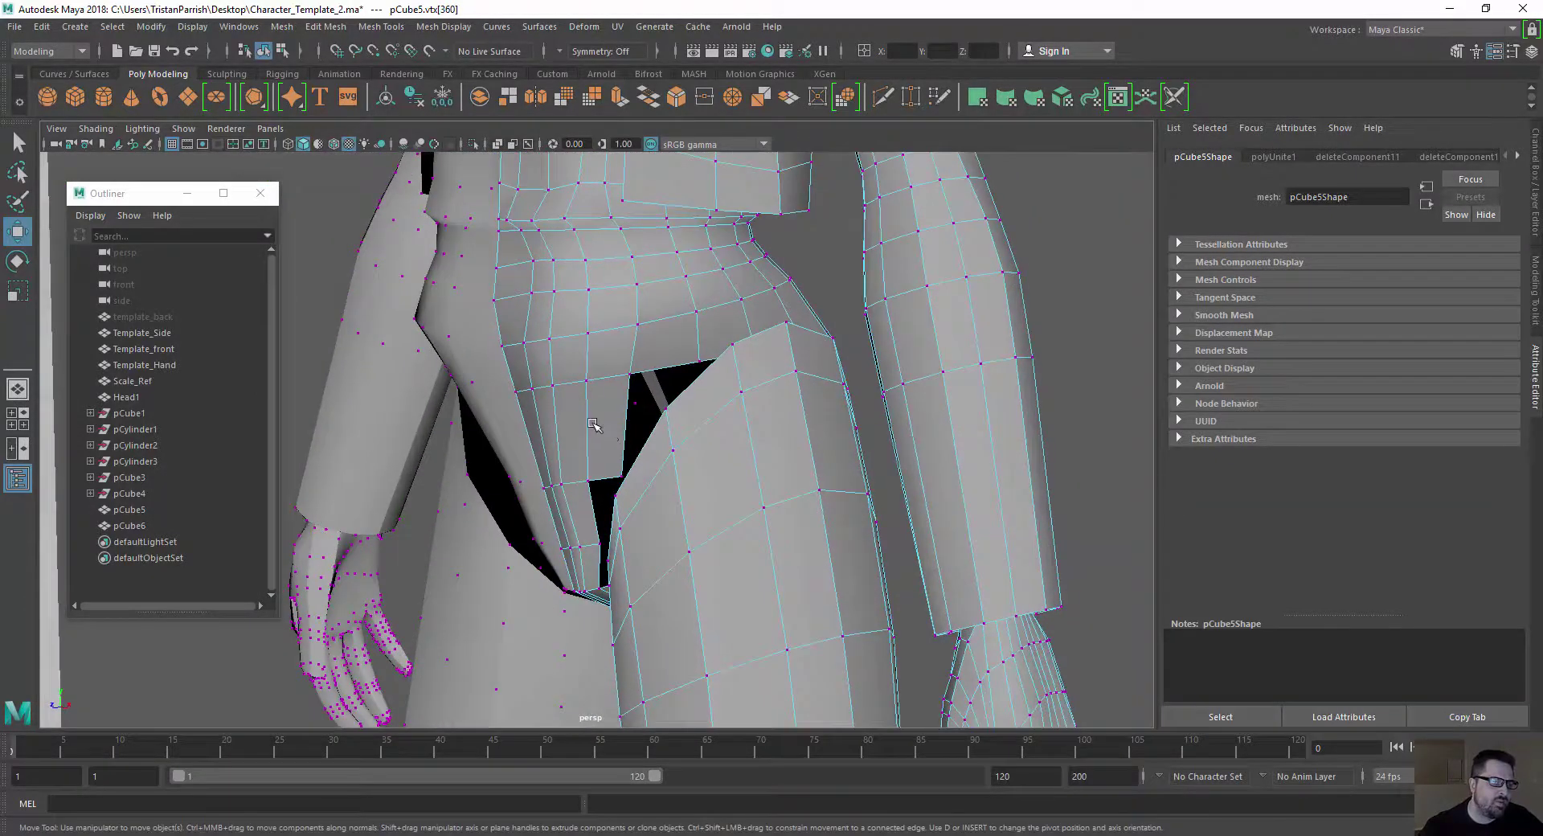
right_click_drag(593, 424, 607, 420, "alt")
middle_click_drag(553, 418, 595, 429, "alt")
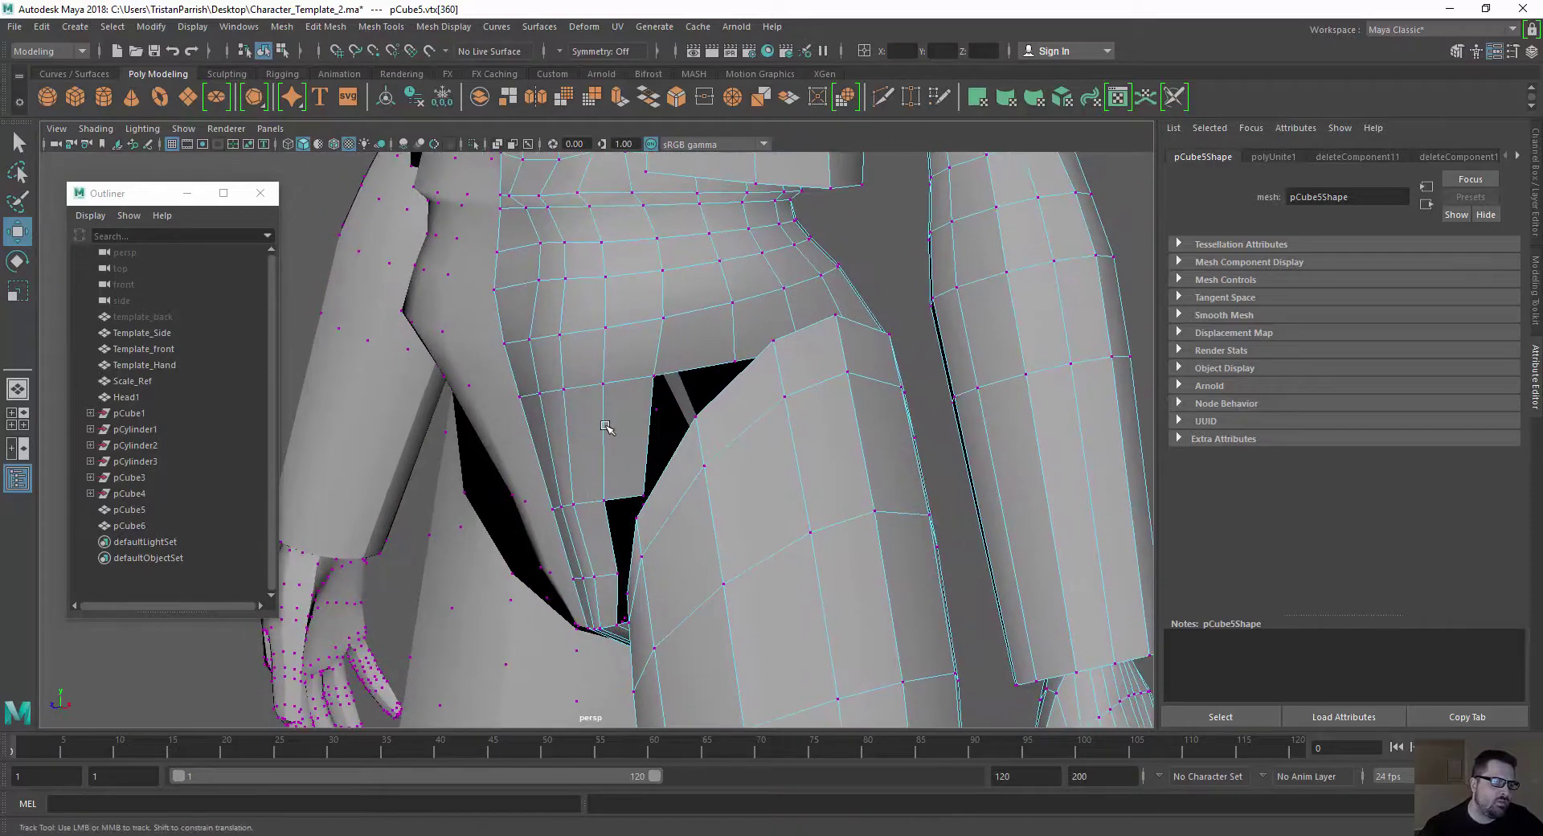
left_click_drag(606, 427, 617, 361, "alt")
right_click_drag(617, 362, 562, 524, "alt")
middle_click_drag(562, 524, 558, 386, "alt")
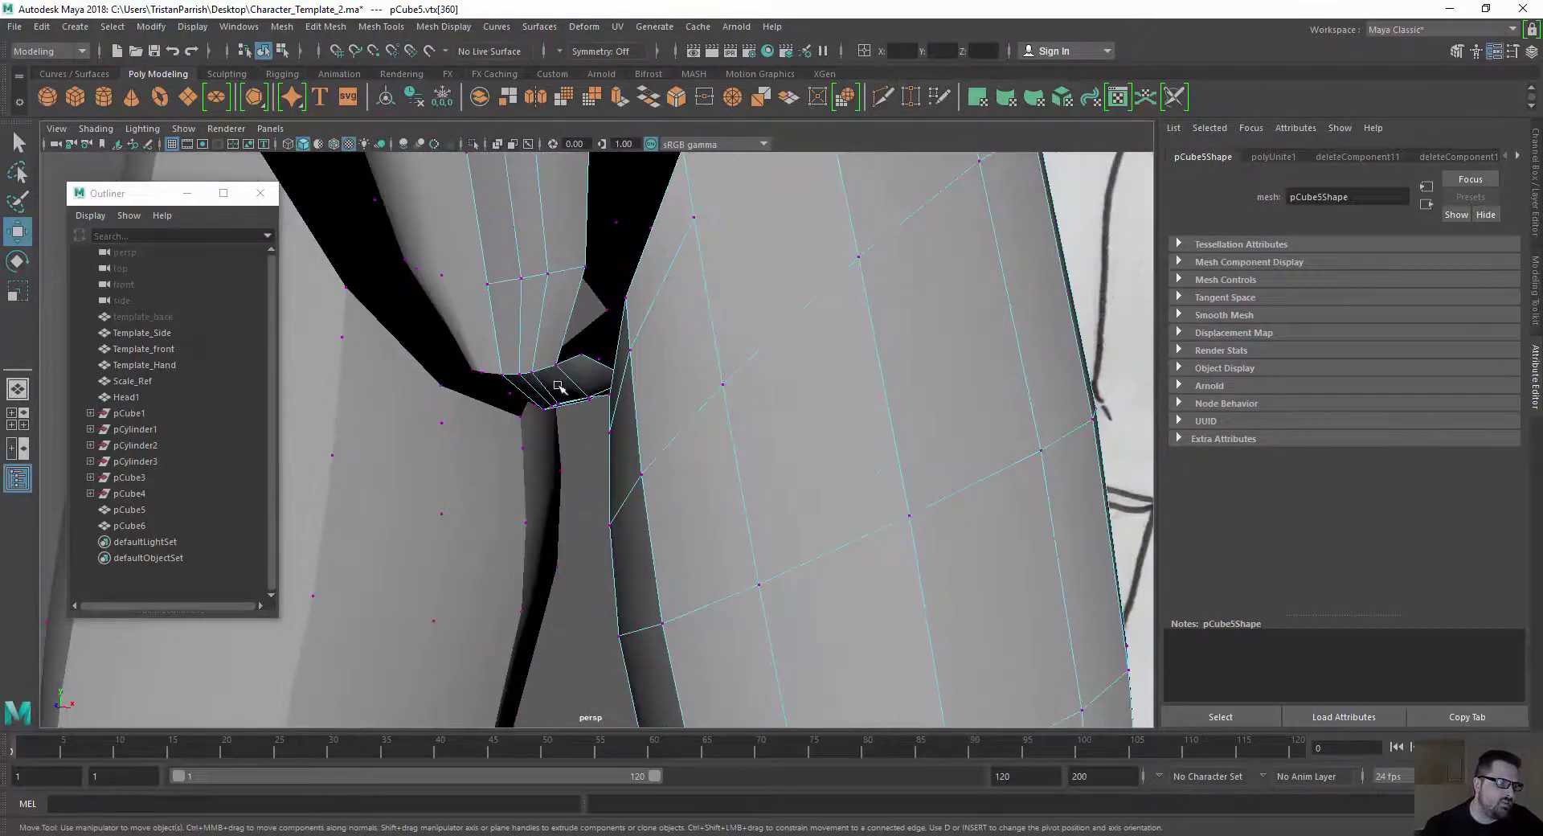
left_click_drag(558, 387, 599, 595, "alt")
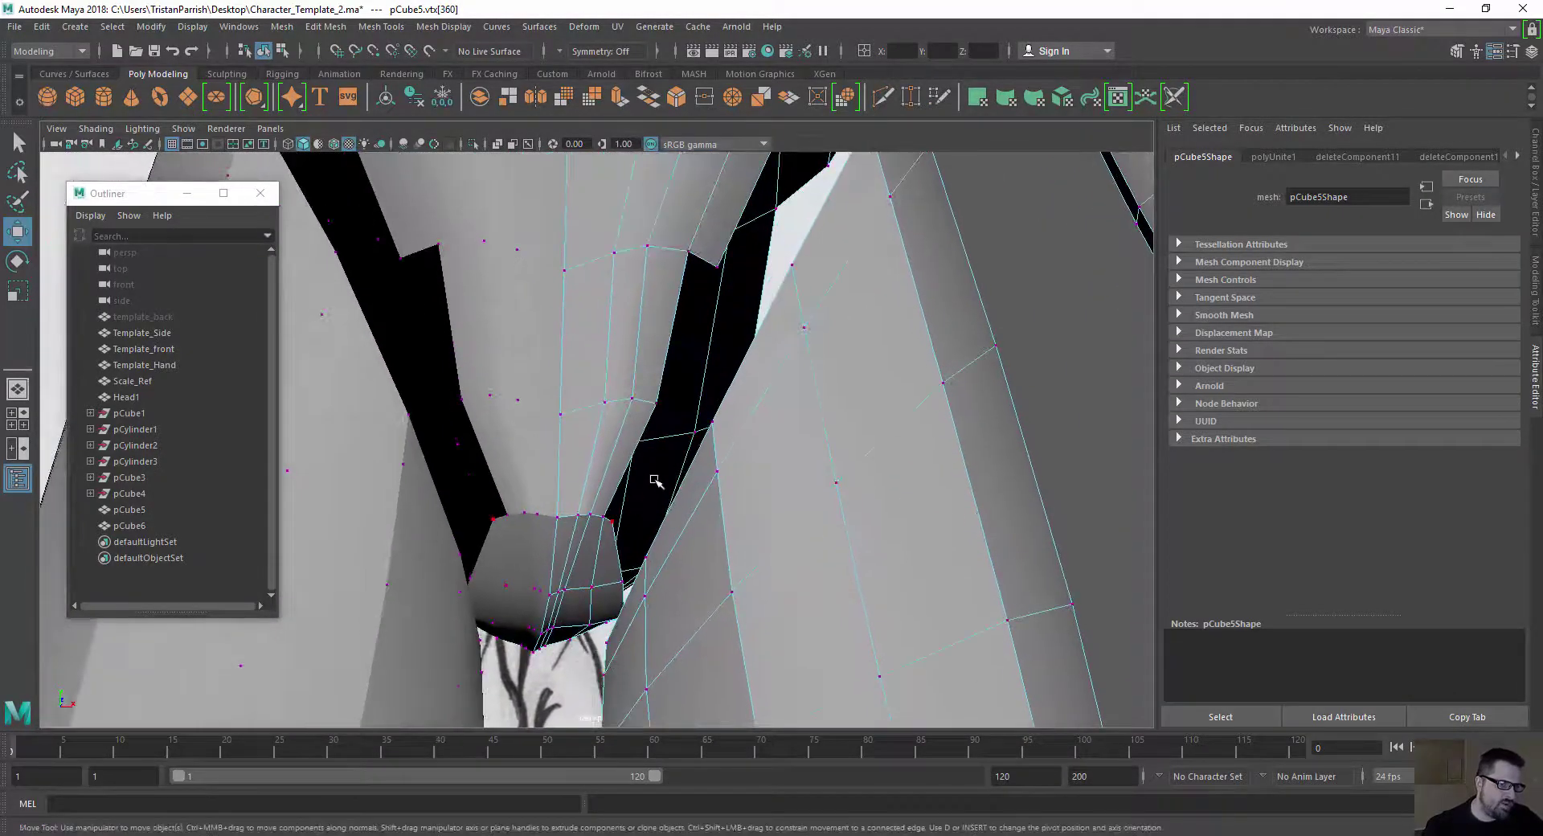
left_click_drag(655, 480, 549, 574, "alt")
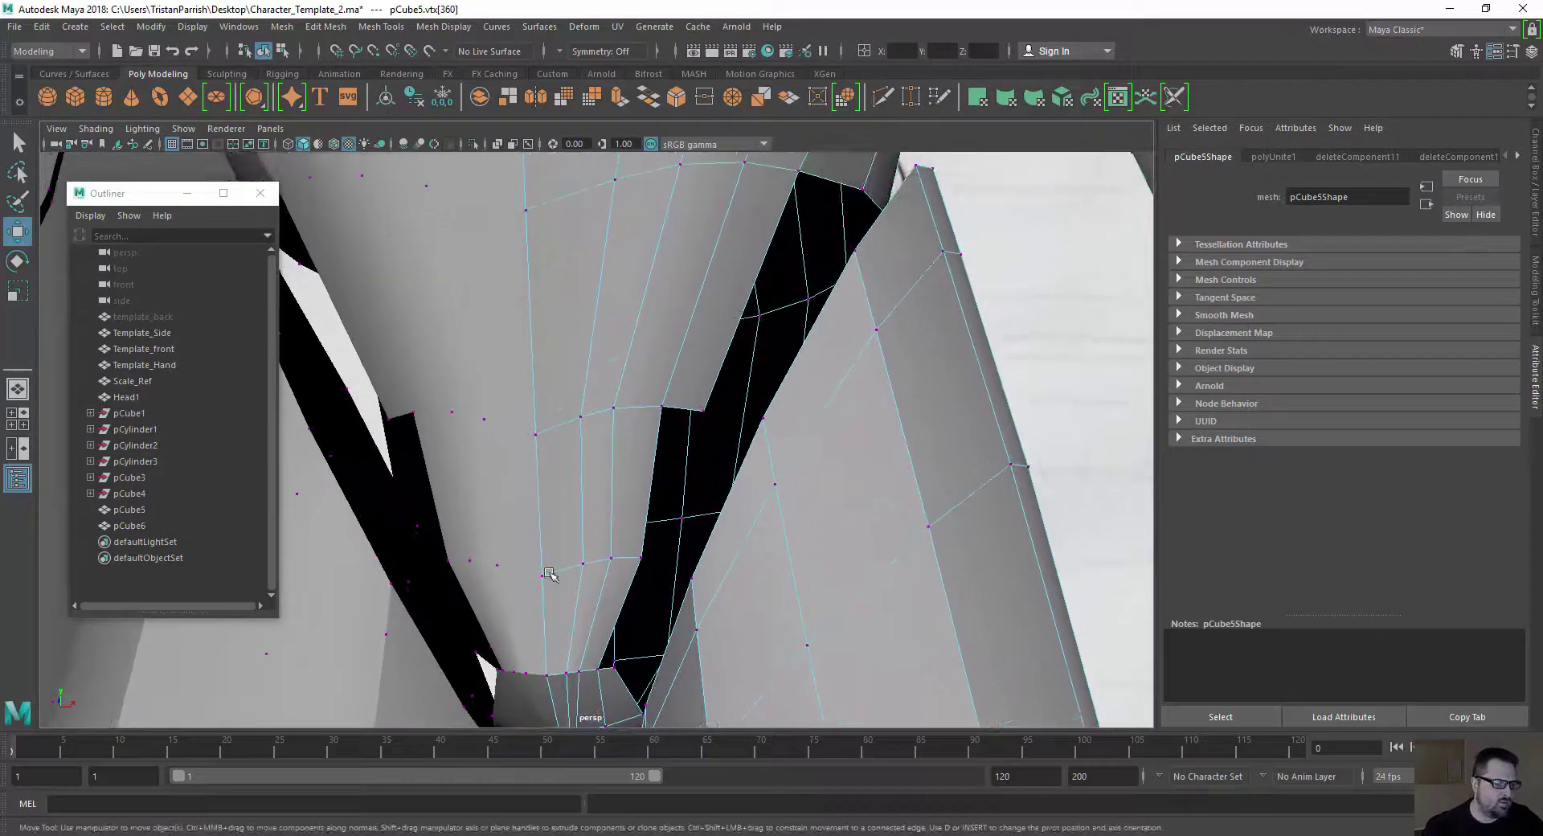
middle_click_drag(626, 500, 634, 473, "alt")
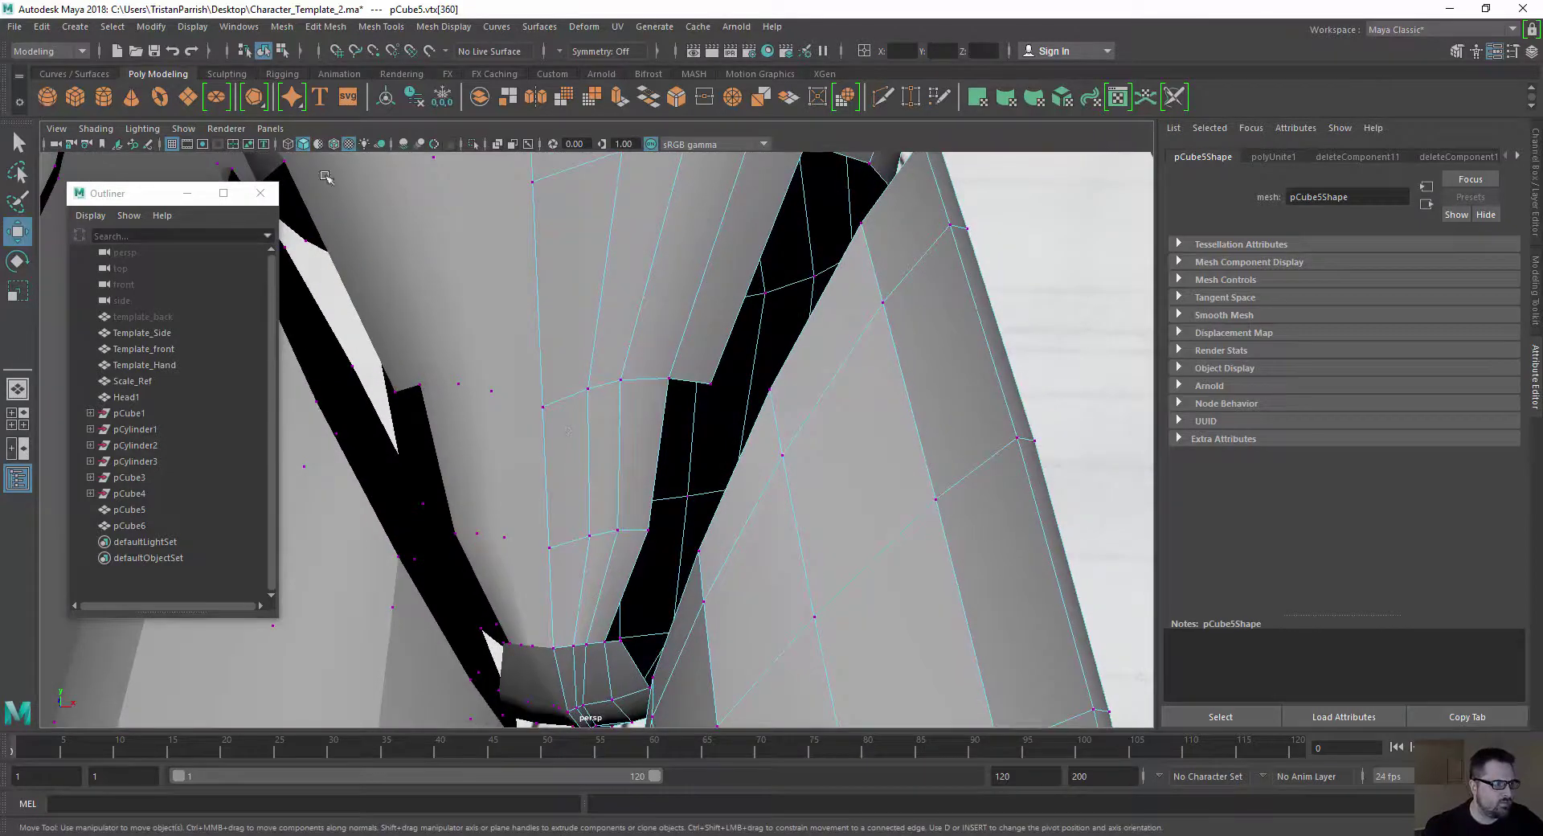
Use Target Weld to join the lower front pelvis edge vertex to the adjacent inner-thigh vertex
left_click(328, 26)
mouse_move(390, 26)
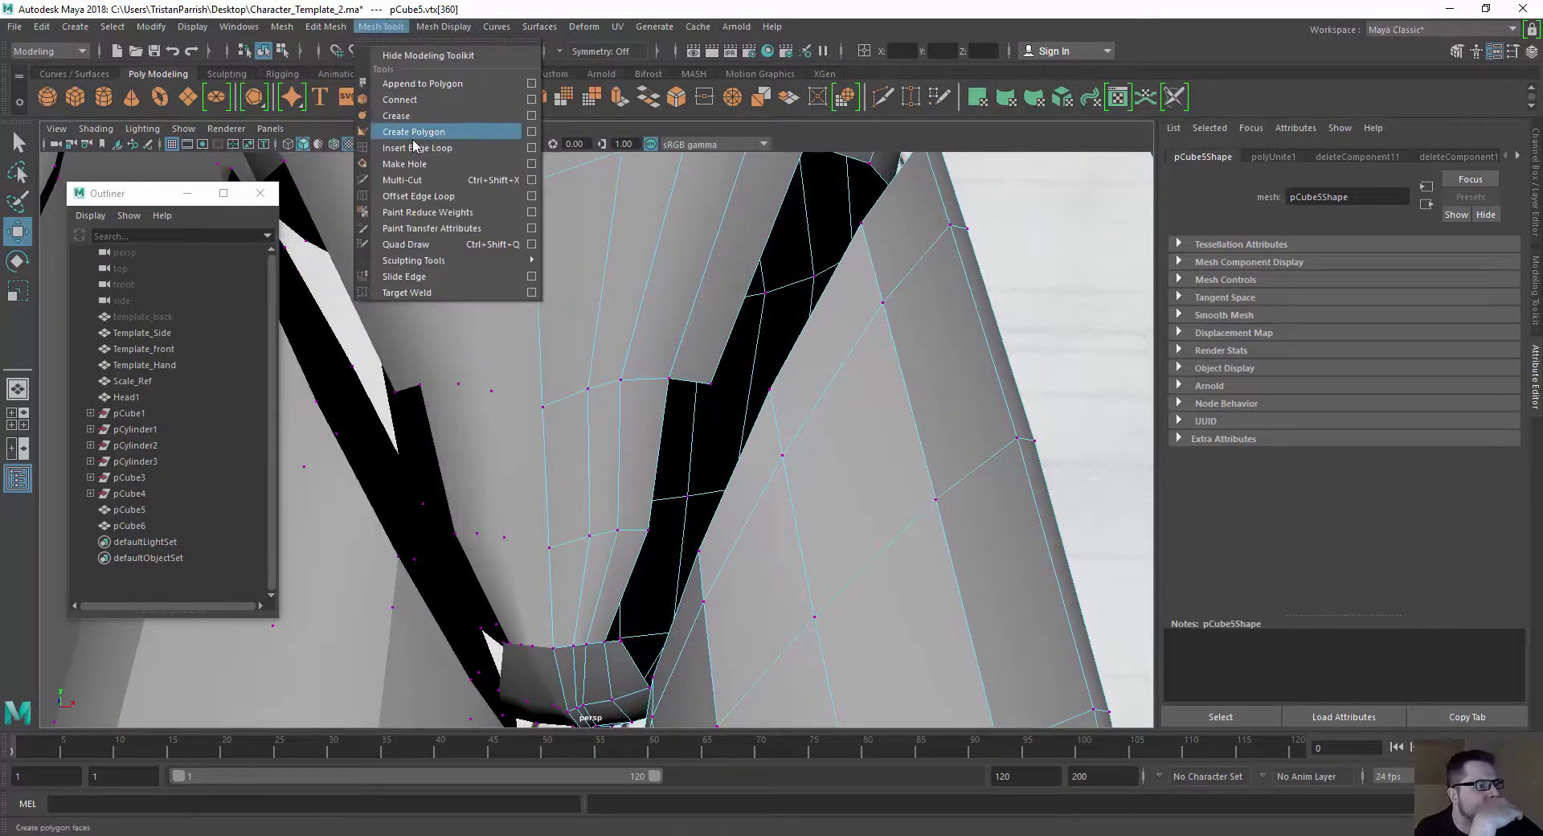
left_click(406, 293)
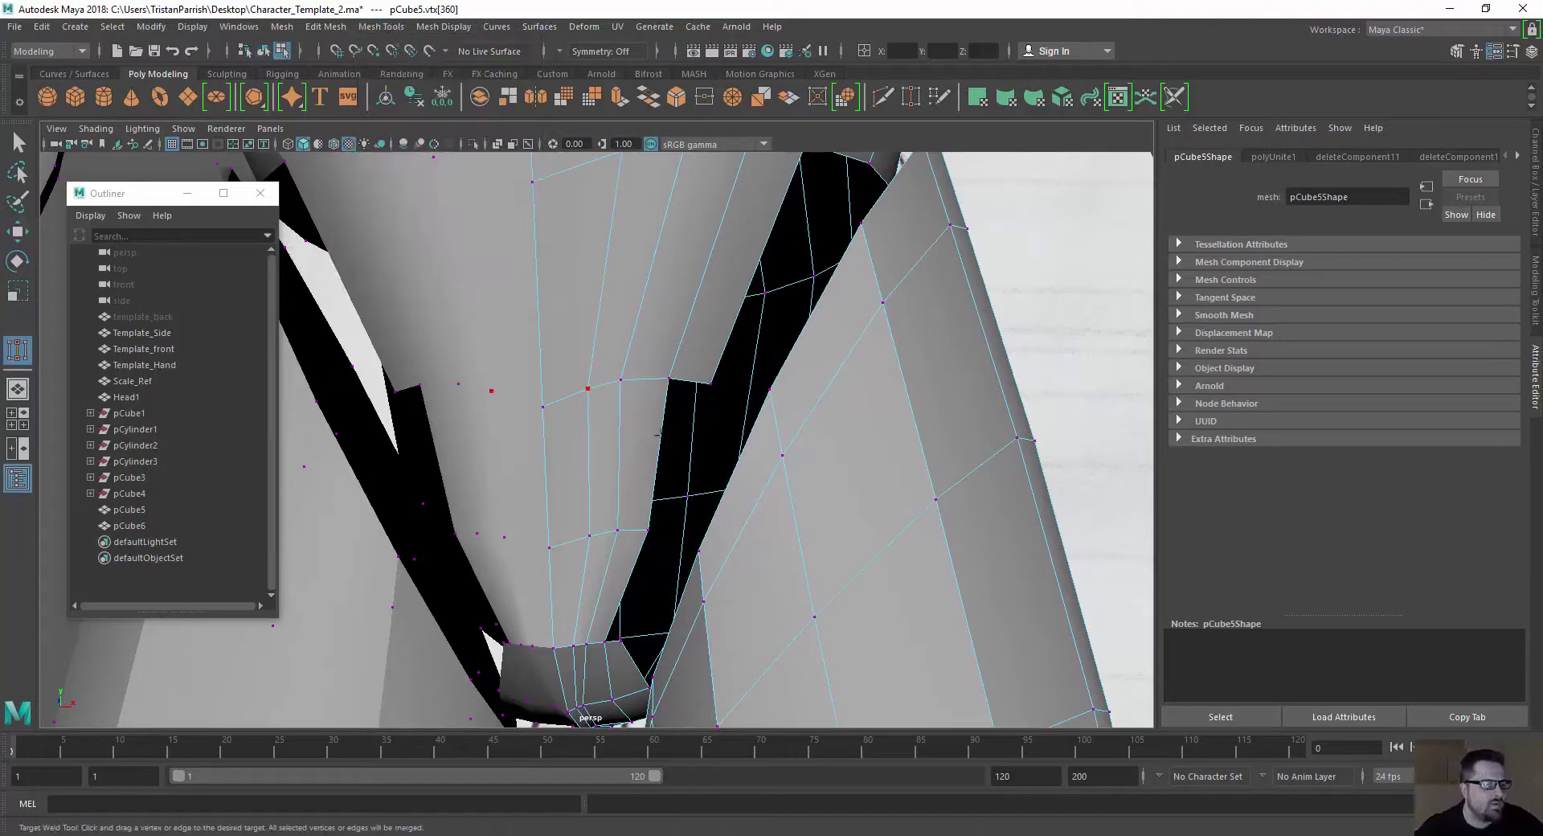
left_click_drag(764, 386, 770, 426, "alt")
middle_click_drag(770, 426, 670, 320, "alt")
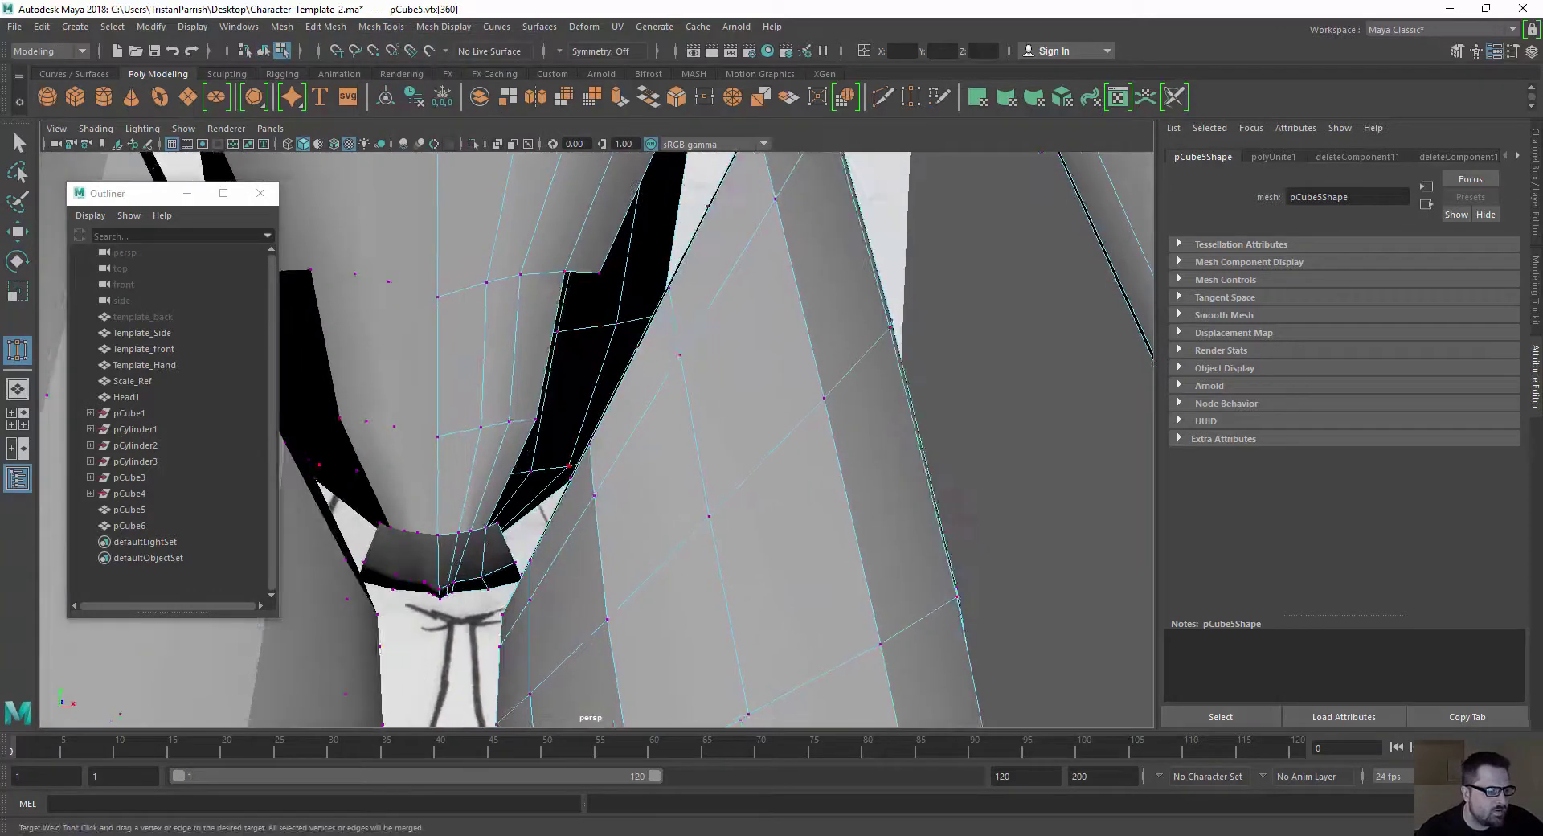
left_click_drag(589, 443, 587, 444)
middle_click_drag(553, 367, 565, 500, "alt")
left_click_drag(608, 402, 577, 442)
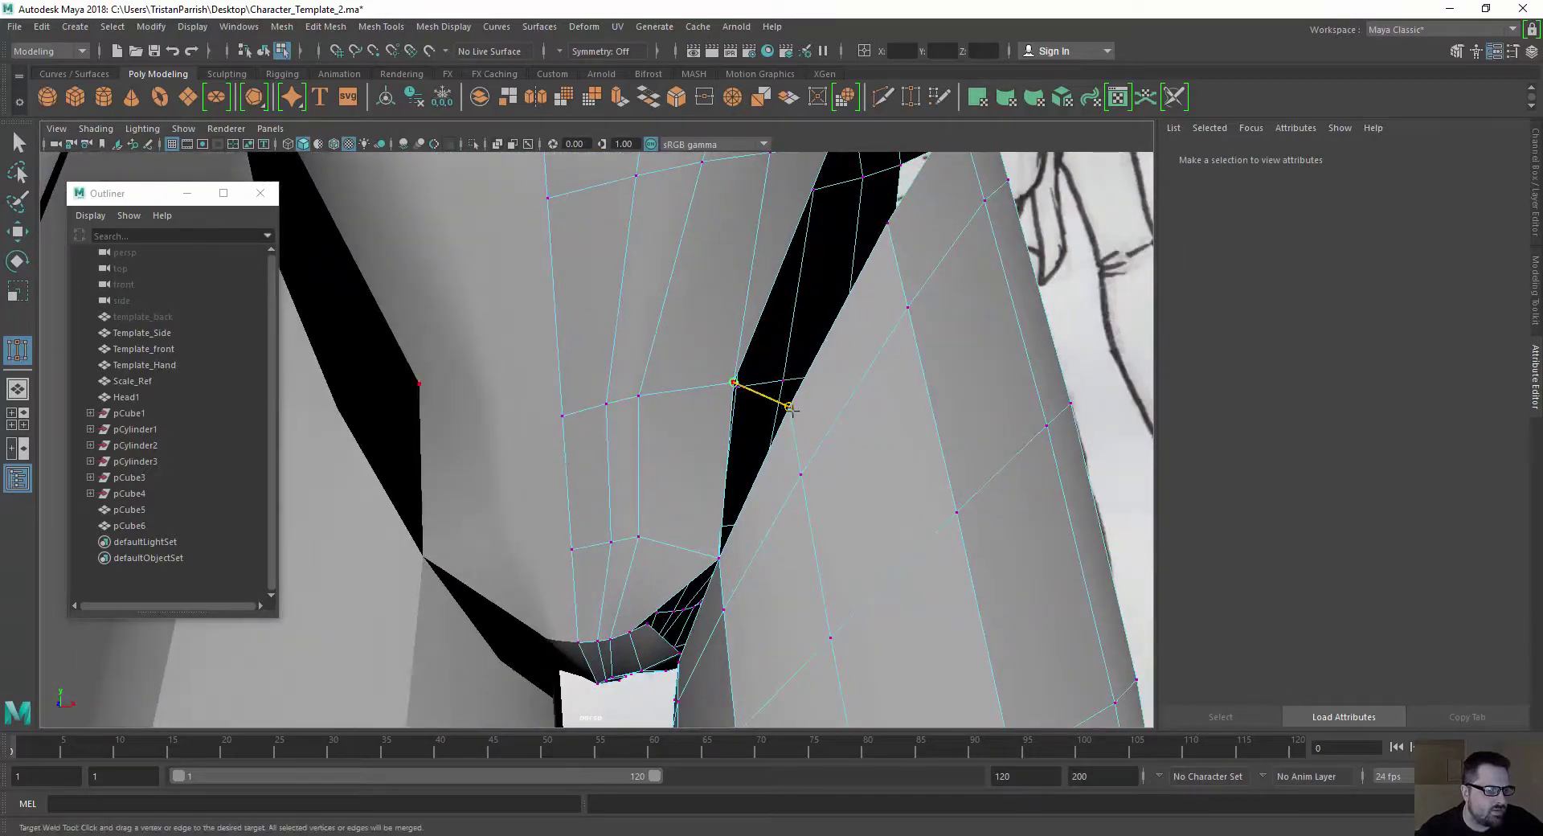
Weld the remaining front pelvis opening vertices to the matching vertices along the top edge of the thigh
left_click_drag(791, 410, 791, 409)
middle_click_drag(723, 408, 649, 609, "alt")
left_click_drag(757, 355, 739, 354, "alt")
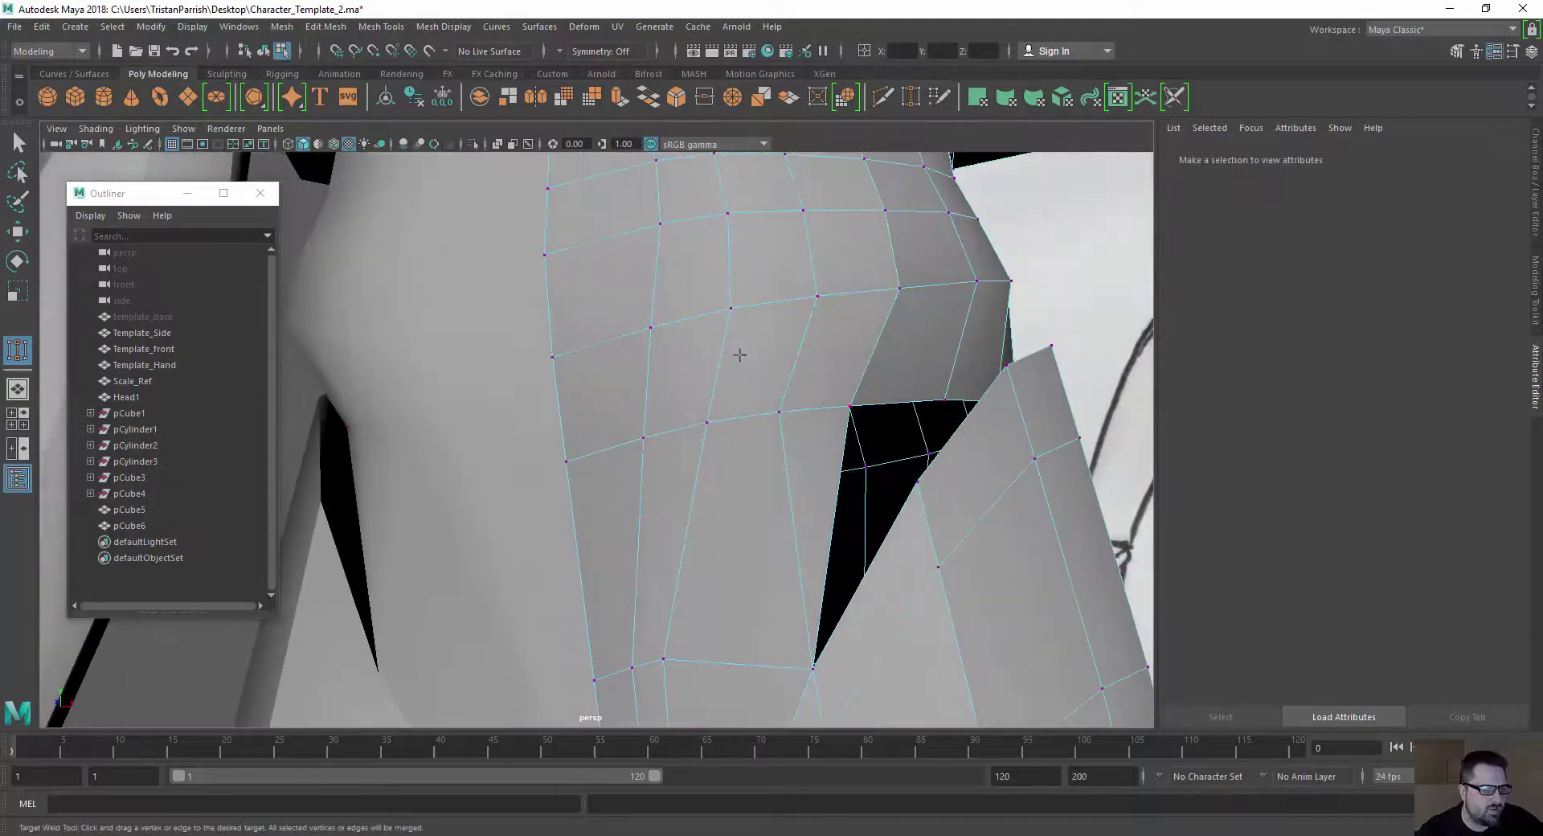
left_click_drag(917, 481, 917, 481)
left_click_drag(917, 481, 775, 523, "alt")
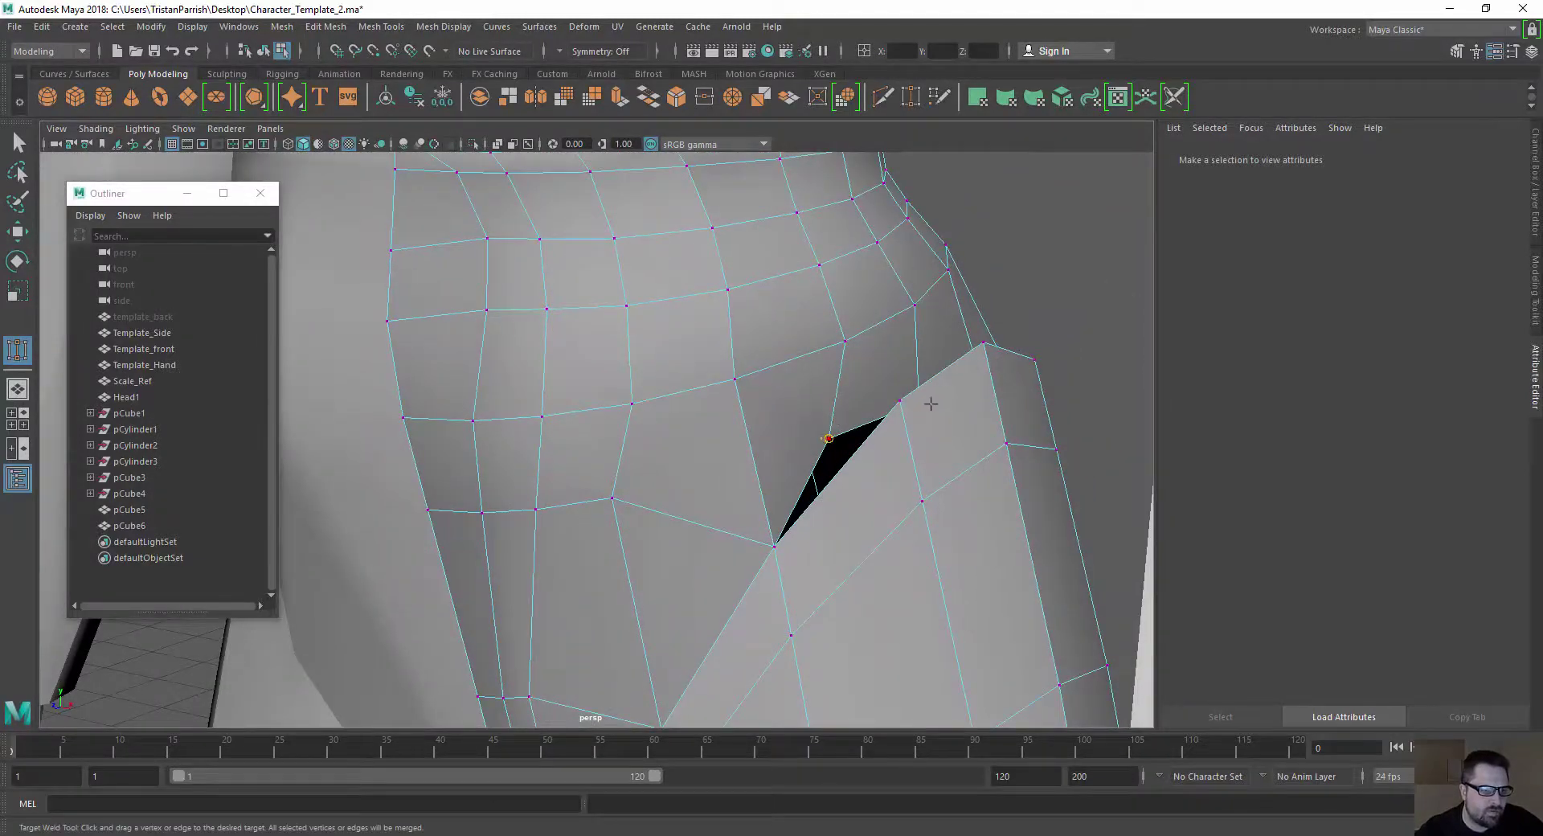
left_click_drag(930, 403, 659, 519)
Weld the pelvis edge vertices around the outer hip and back to the top edge of the thigh
left_click_drag(800, 527, 804, 528, "alt")
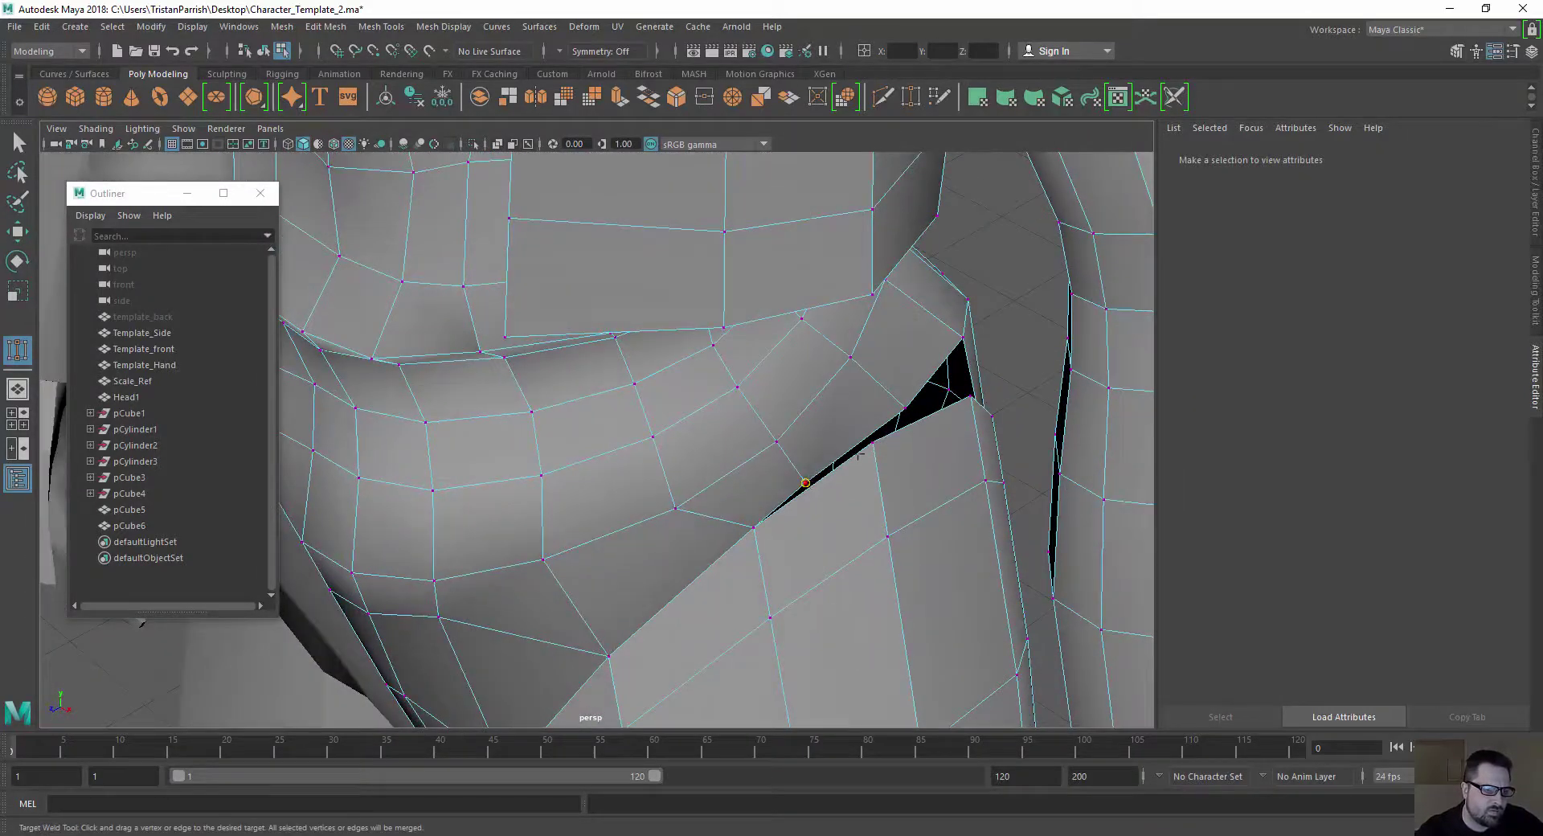
left_click_drag(872, 444, 827, 488, "alt")
left_click_drag(827, 489, 731, 366, "alt")
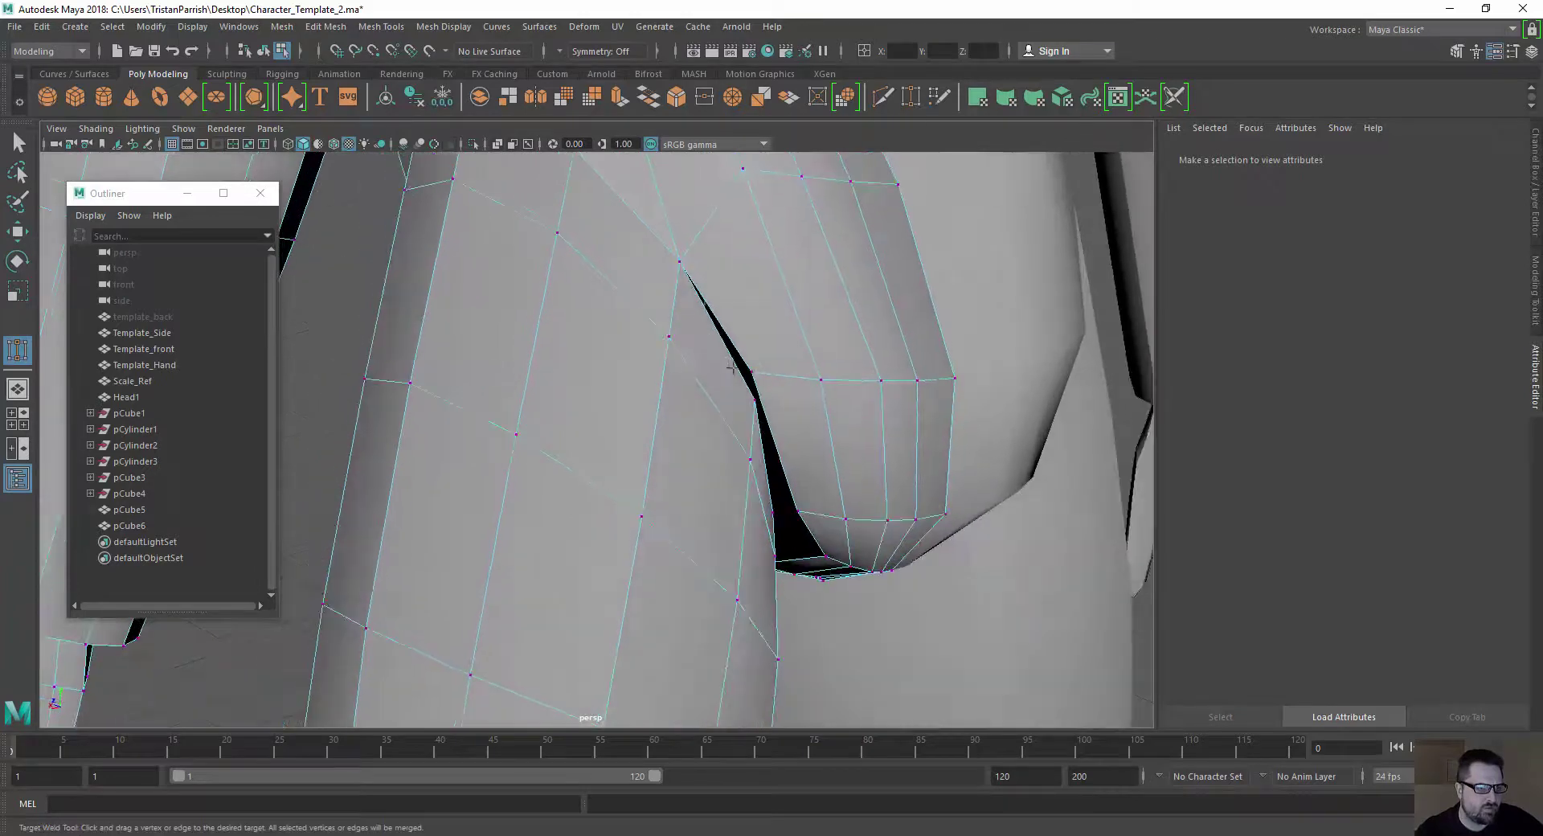
mouse_move(739, 445)
left_mouse_down("alt")
mouse_move(654, 348)
mouse_move(724, 432)
left_mouse_up("alt")
Weld the groin vertex to the inner thigh, undo that weld and weld it to the thigh vertex directly below
left_click_drag(733, 505, 659, 346, "alt")
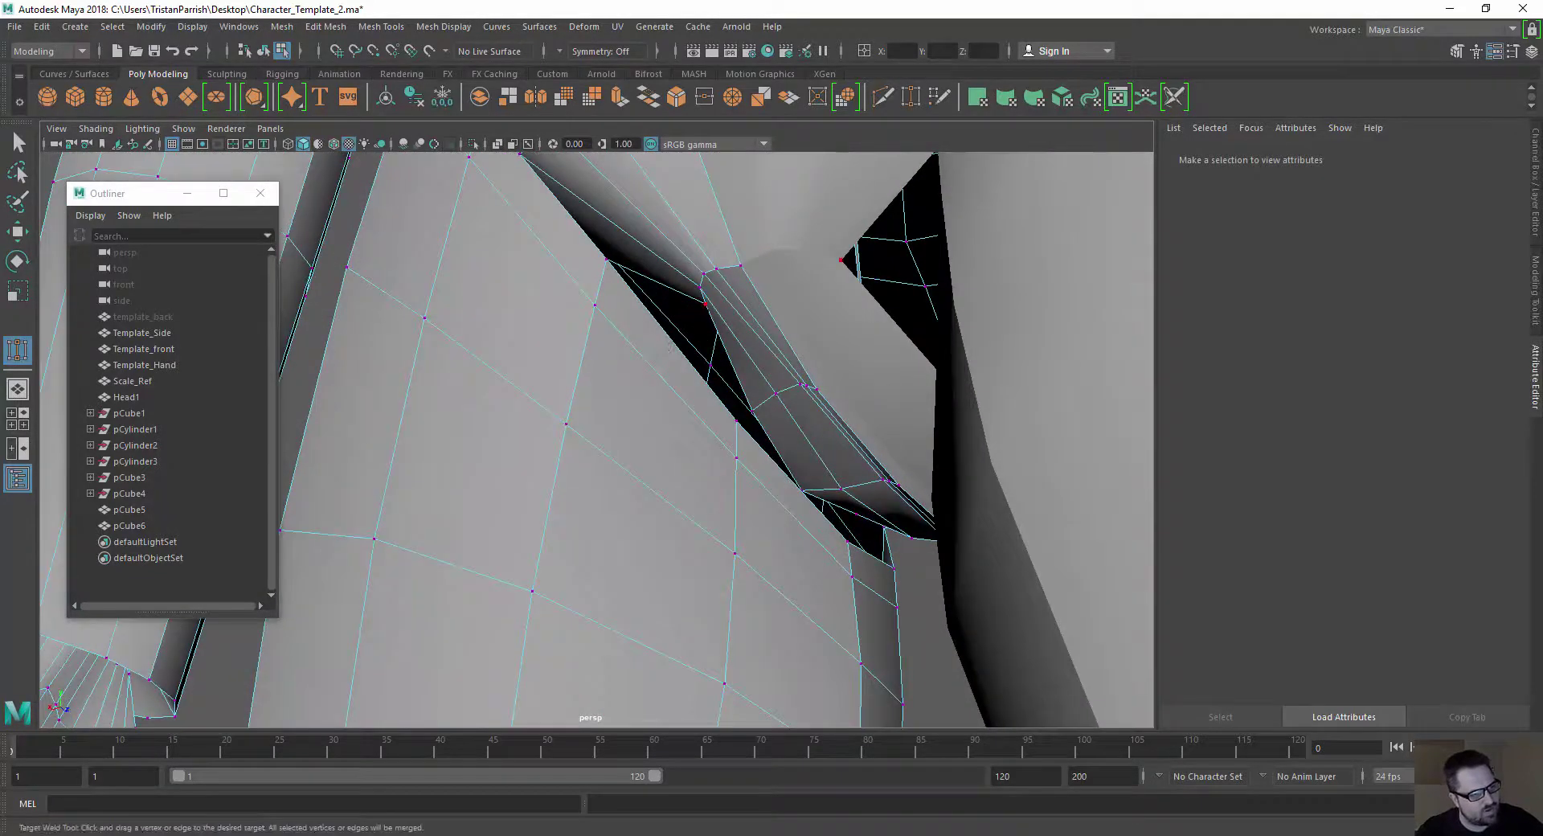
mouse_move(736, 419)
left_mouse_down("alt")
mouse_move(785, 466)
mouse_move(830, 434)
mouse_move(465, 474)
mouse_move(753, 417)
left_mouse_up("alt")
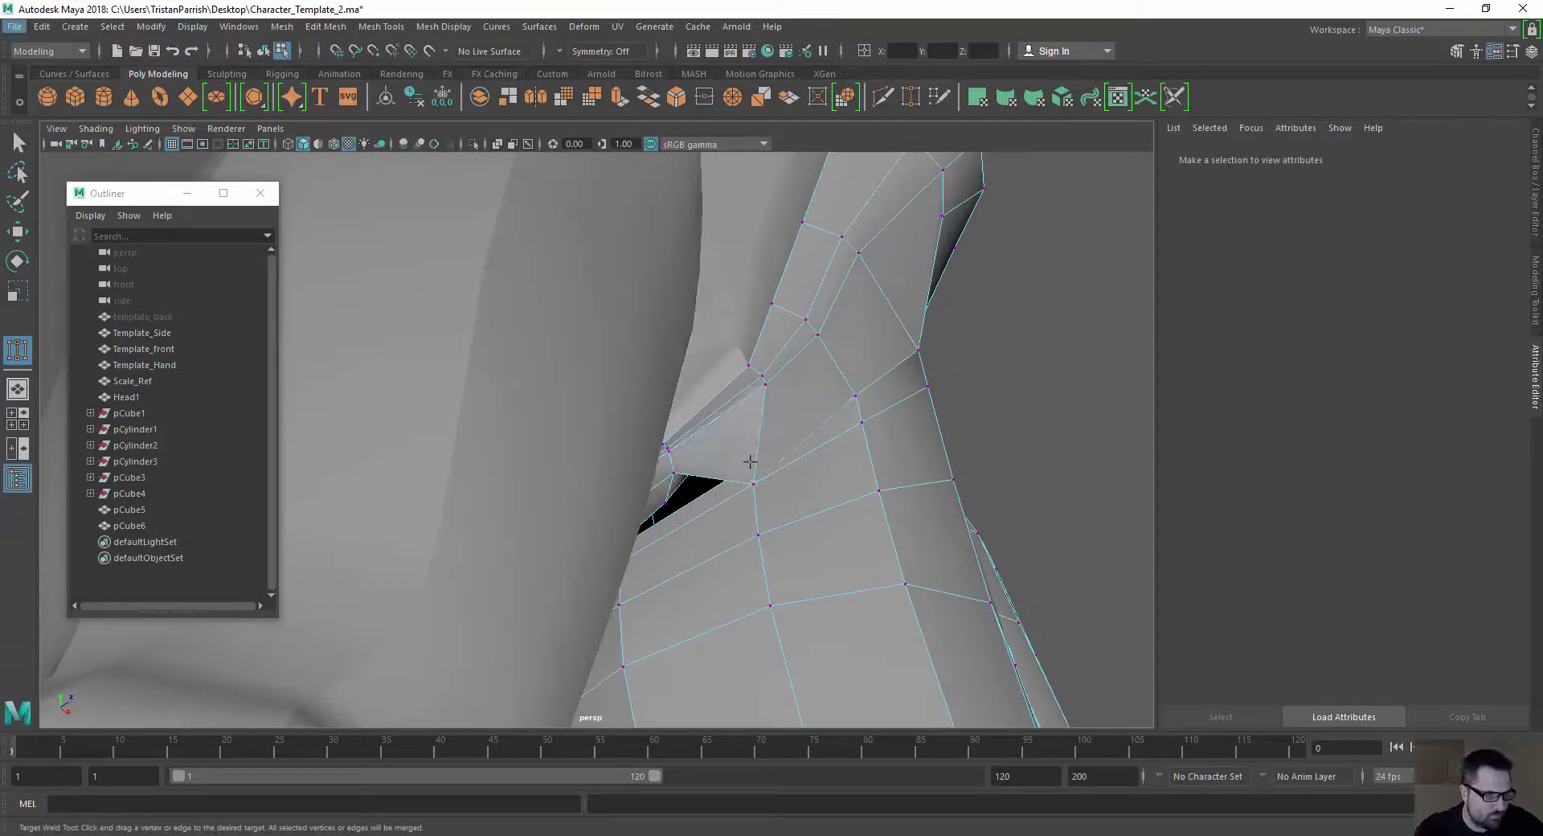
key("ctrl+z")
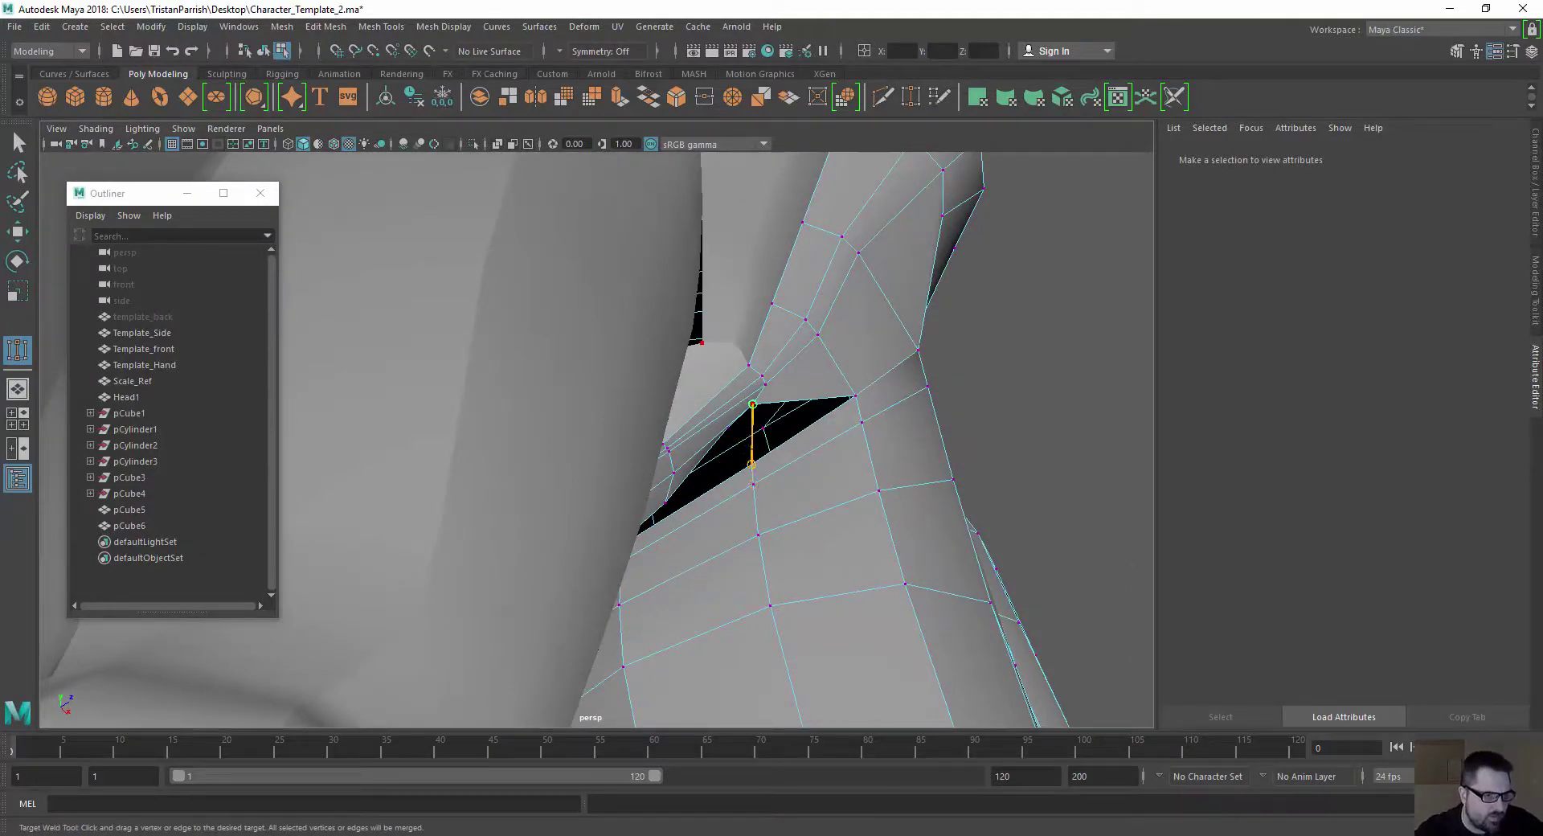
left_click_drag(752, 465, 751, 466)
Weld further crotch edge vertices to the inner thigh and undo the last vertex weld
scroll(751, 467, "up", 4)
middle_click_drag(707, 458, 510, 317, "alt")
scroll(522, 361, "up", 2)
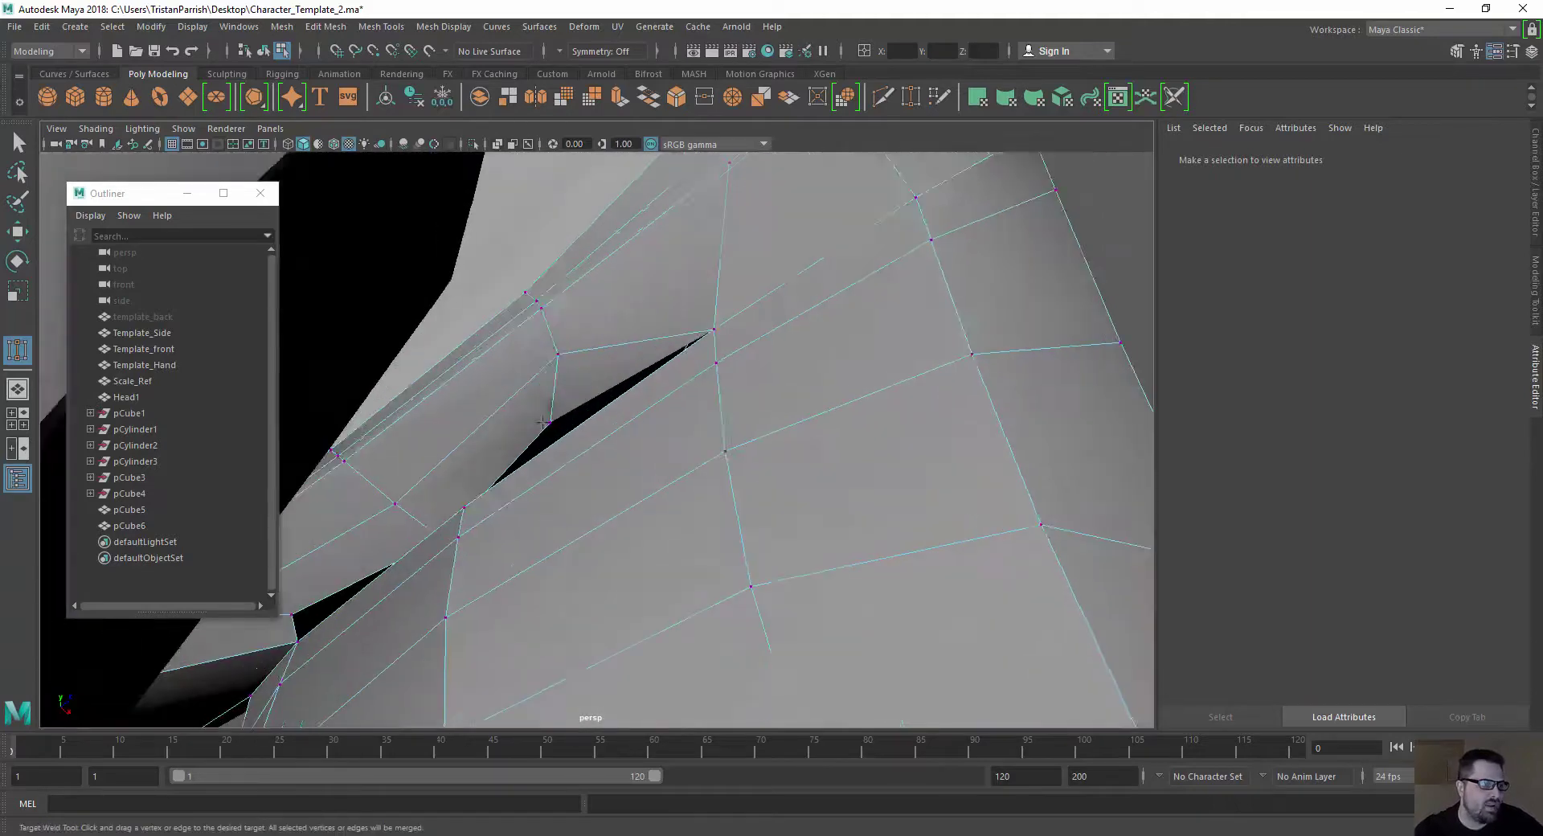
right_click_drag(547, 422, 692, 311, "alt")
left_click_drag(555, 388, 494, 393, "alt")
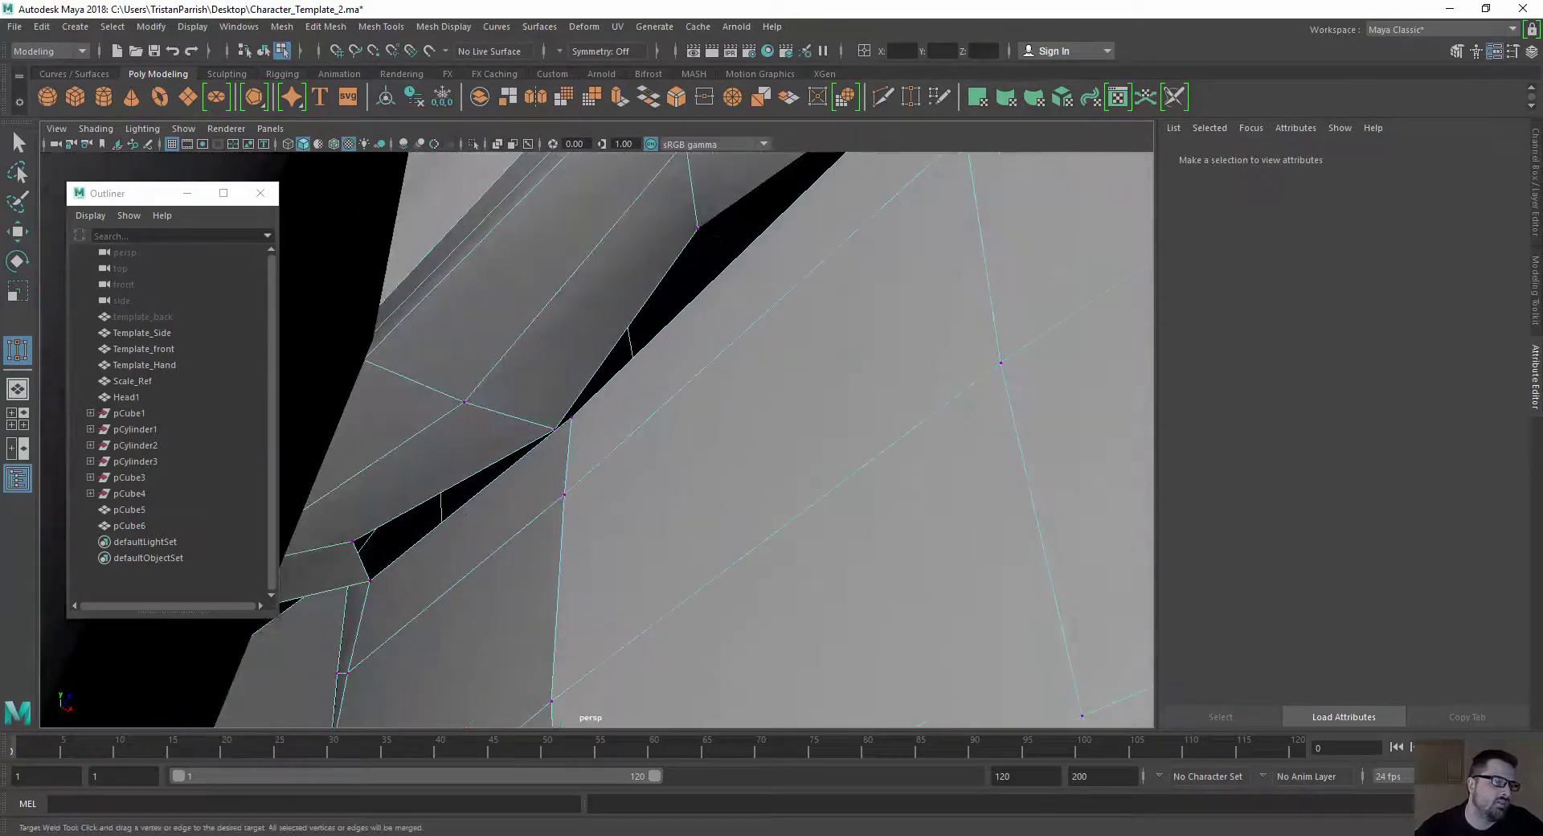
left_click_drag(586, 409, 553, 582)
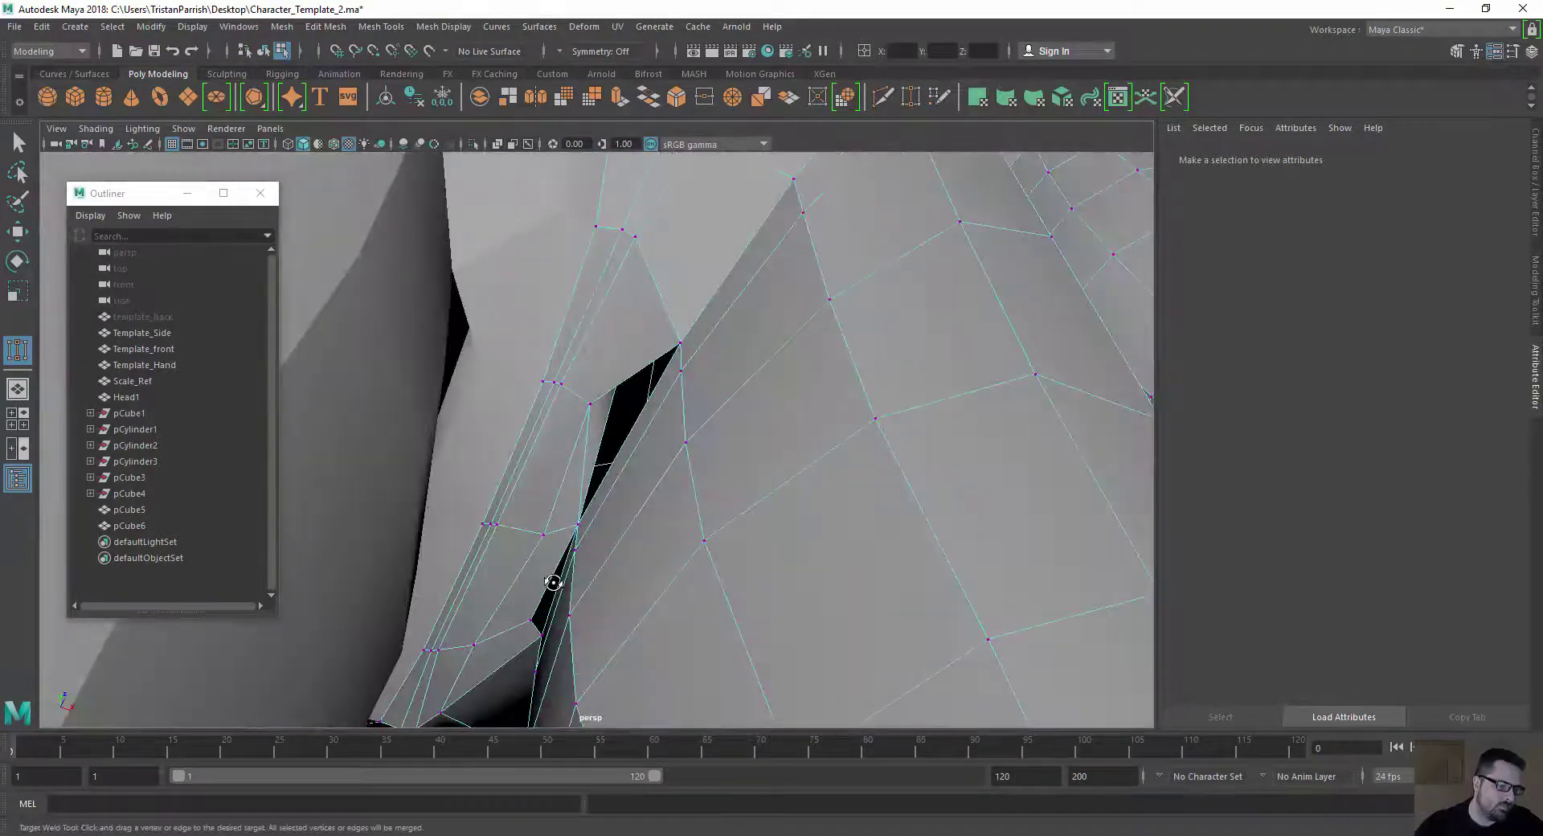
key("ctrl+z")
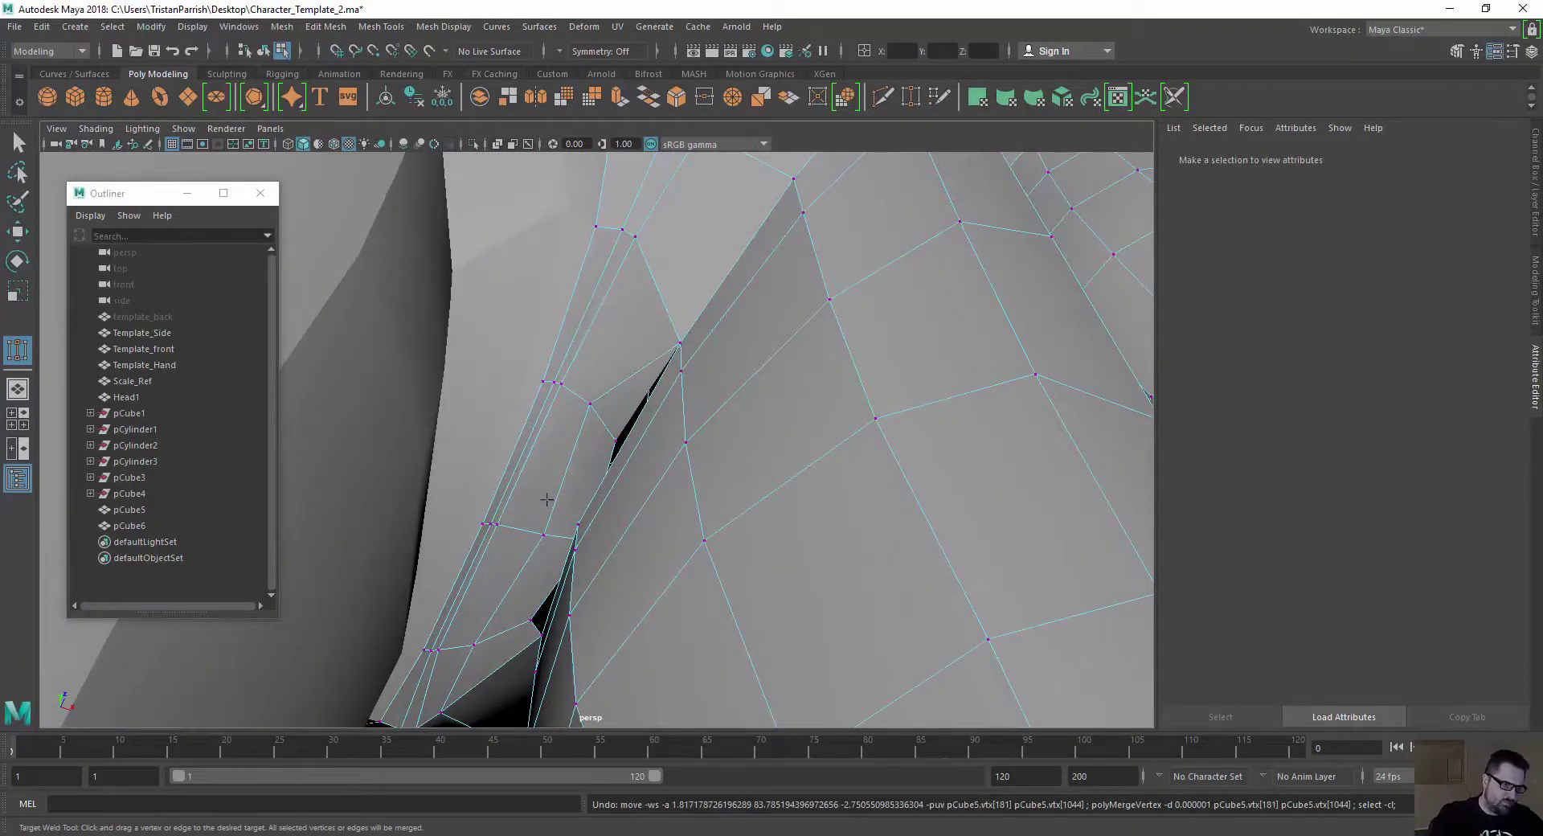
Try to move the loose vertex at the gap between the crotch strip and the thigh, and undo the move
left_click_drag(581, 432, 587, 509, "alt")
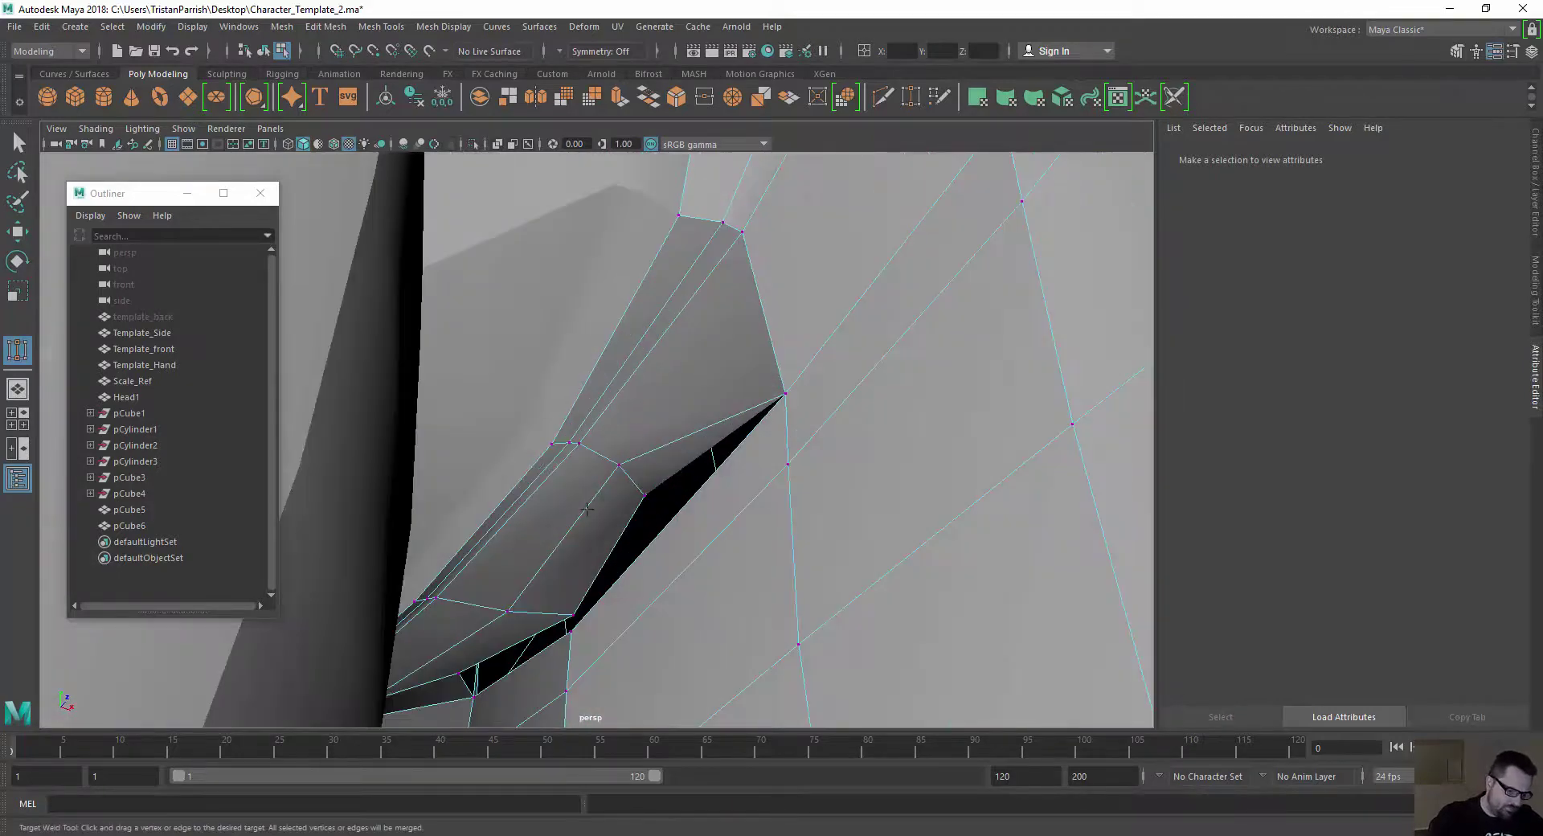
left_click(640, 501)
key("super")
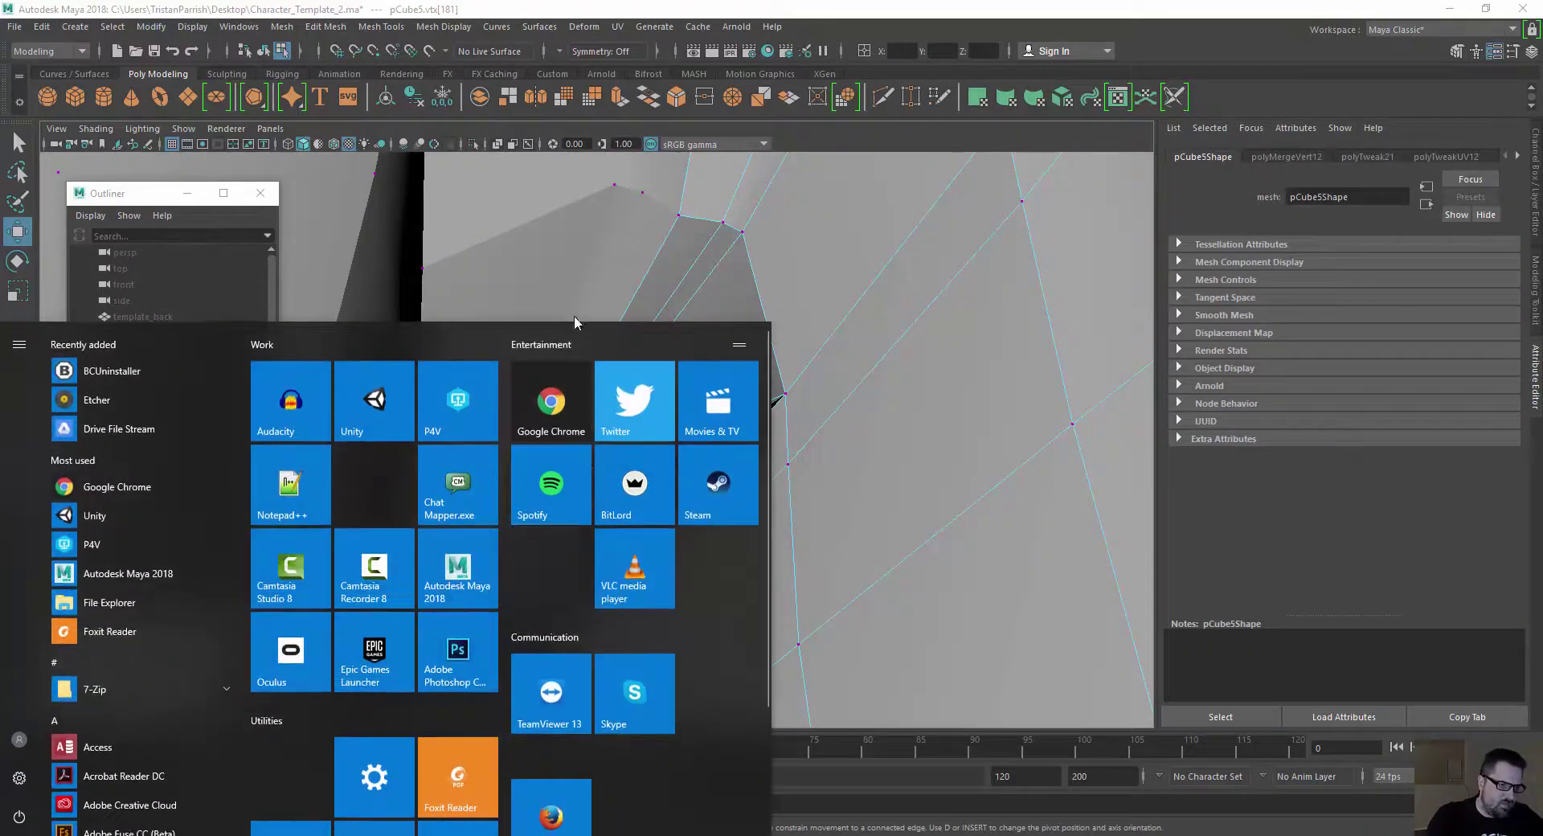
left_click_drag(538, 282, 572, 318, "alt")
left_click_drag(603, 408, 611, 424, "alt")
left_click_drag(712, 271, 635, 374)
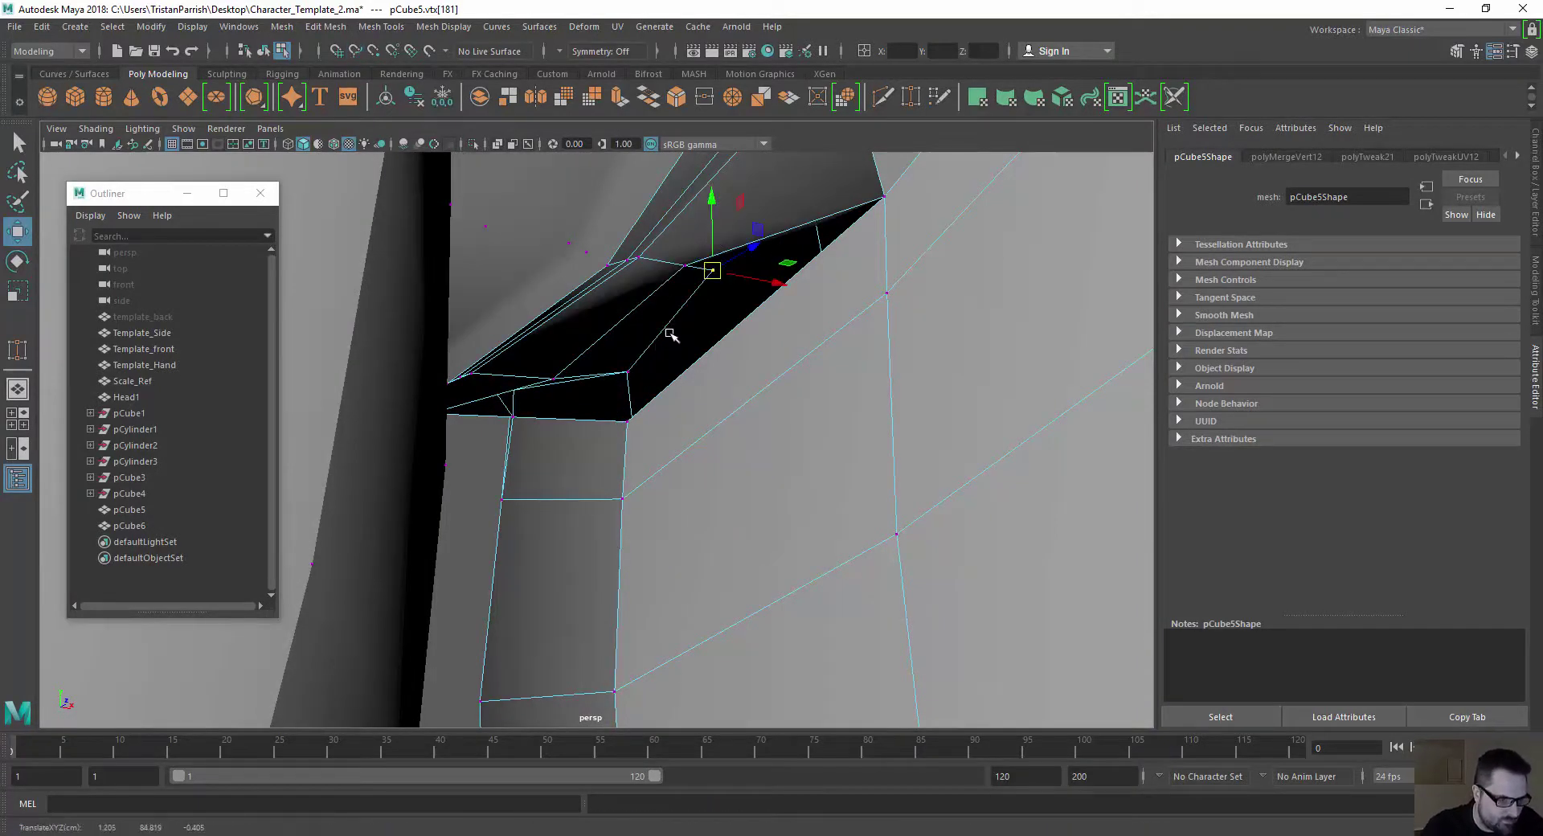
left_click_drag(684, 316, 478, 464, "alt")
key("ctrl+z")
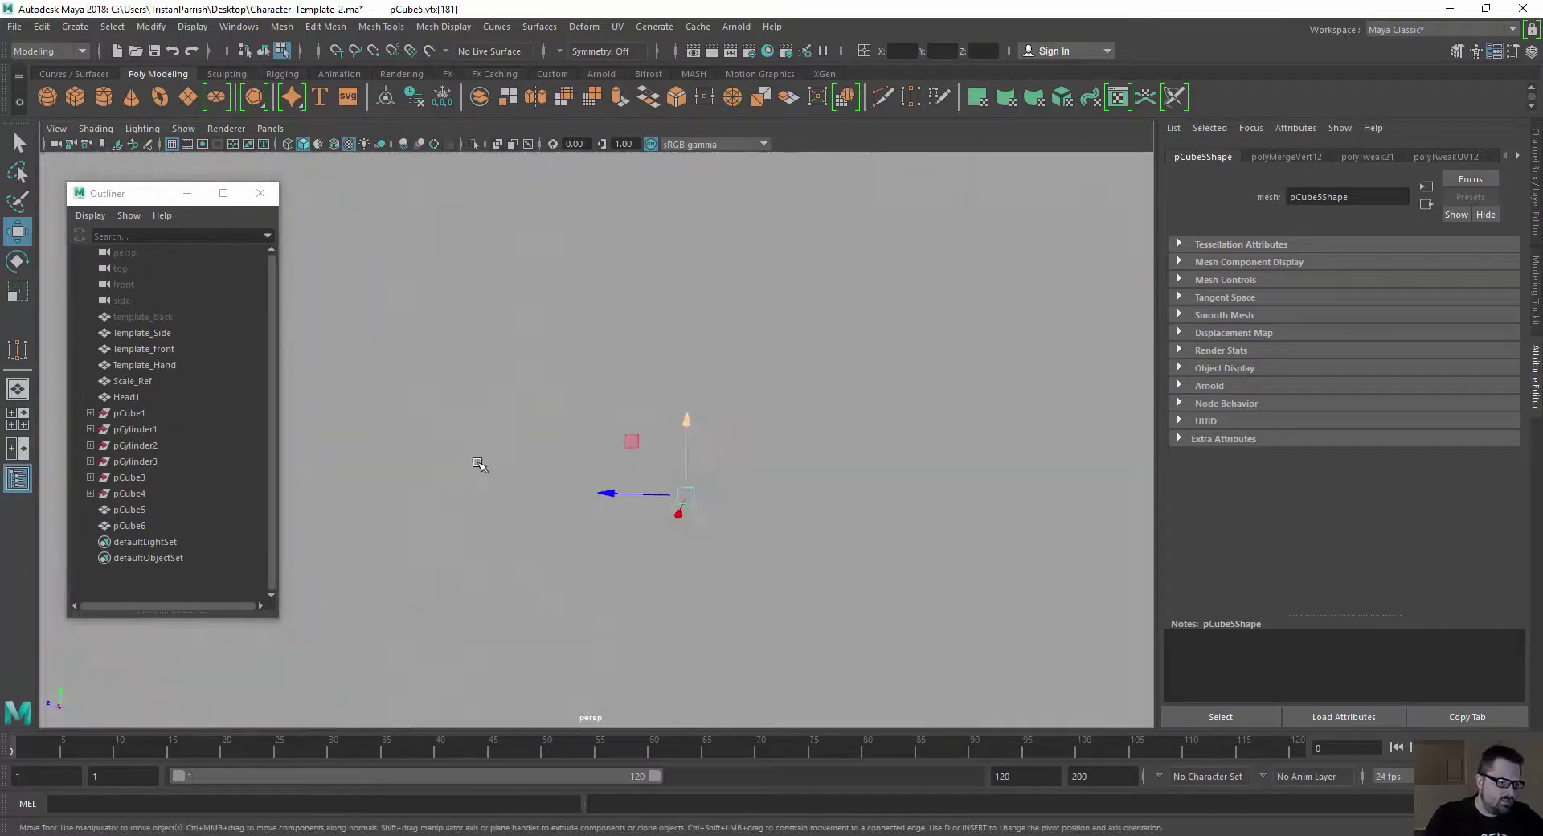
left_click_drag(699, 470, 628, 489, "alt")
Delete the narrow face beside the loose vertex at the gap between the crotch strip and the thigh
right_click_drag(666, 312, 647, 348)
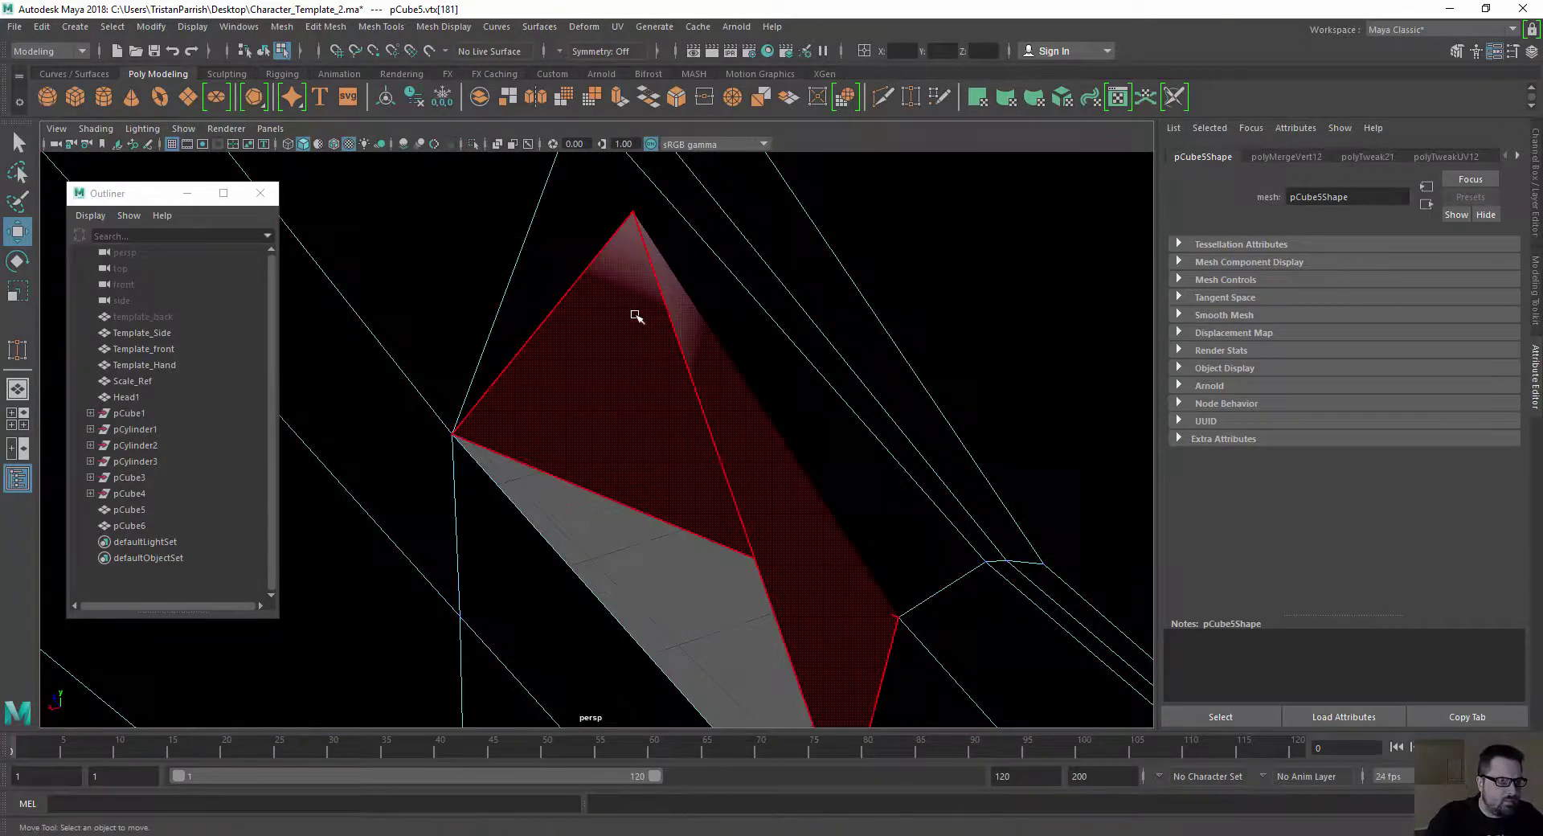
left_click(587, 438)
left_click_drag(585, 461, 593, 432, "alt")
middle_click_drag(703, 438, 576, 334, "alt")
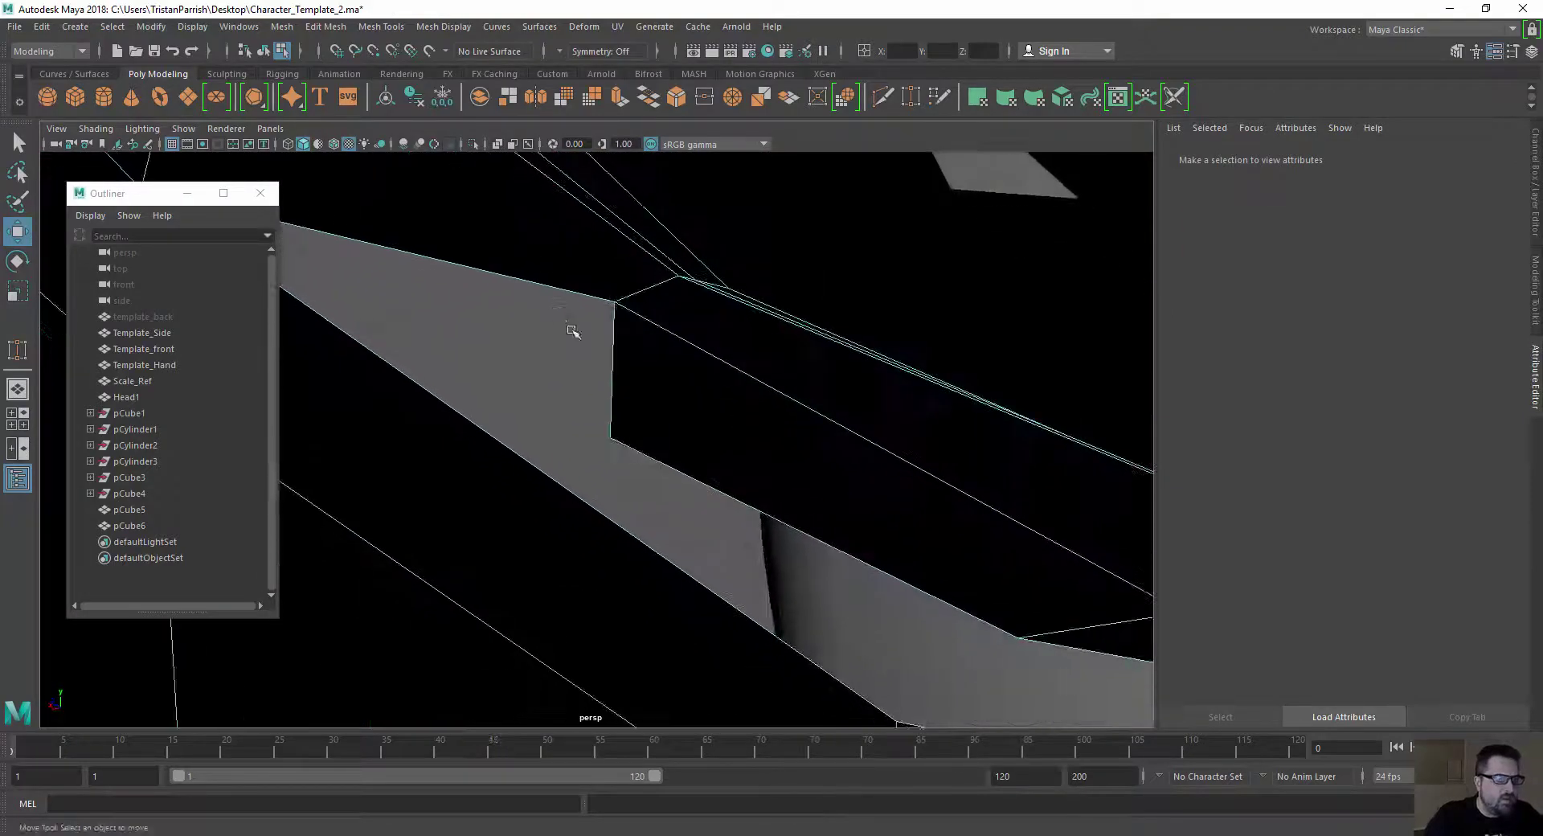
left_click_drag(575, 335, 614, 358, "alt")
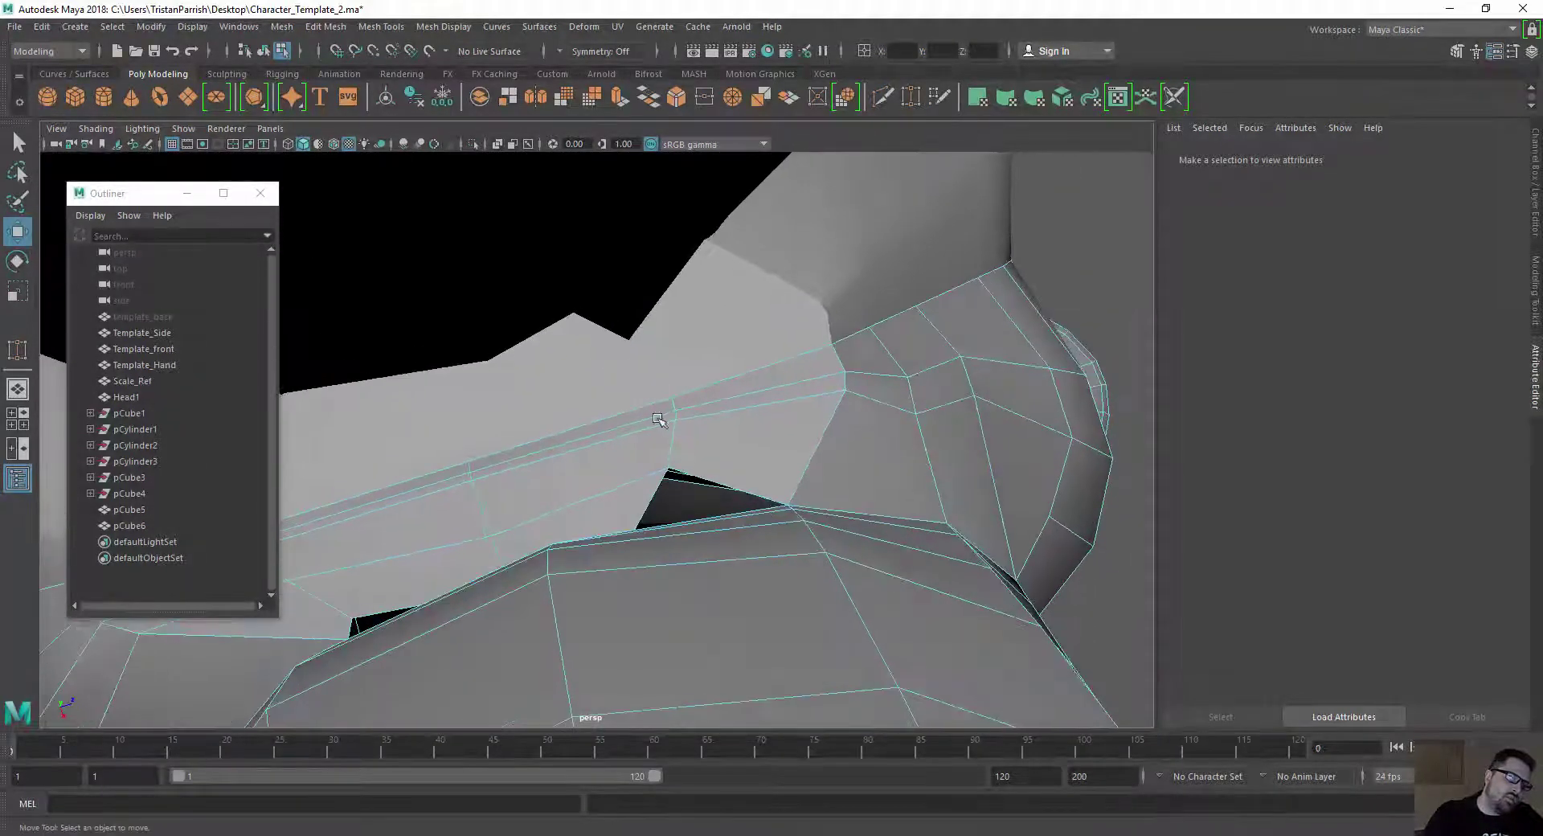
Delete the short edge crossing the underside of the crotch strip with Delete Edge
right_click_drag(673, 435, 572, 386)
left_click(679, 410)
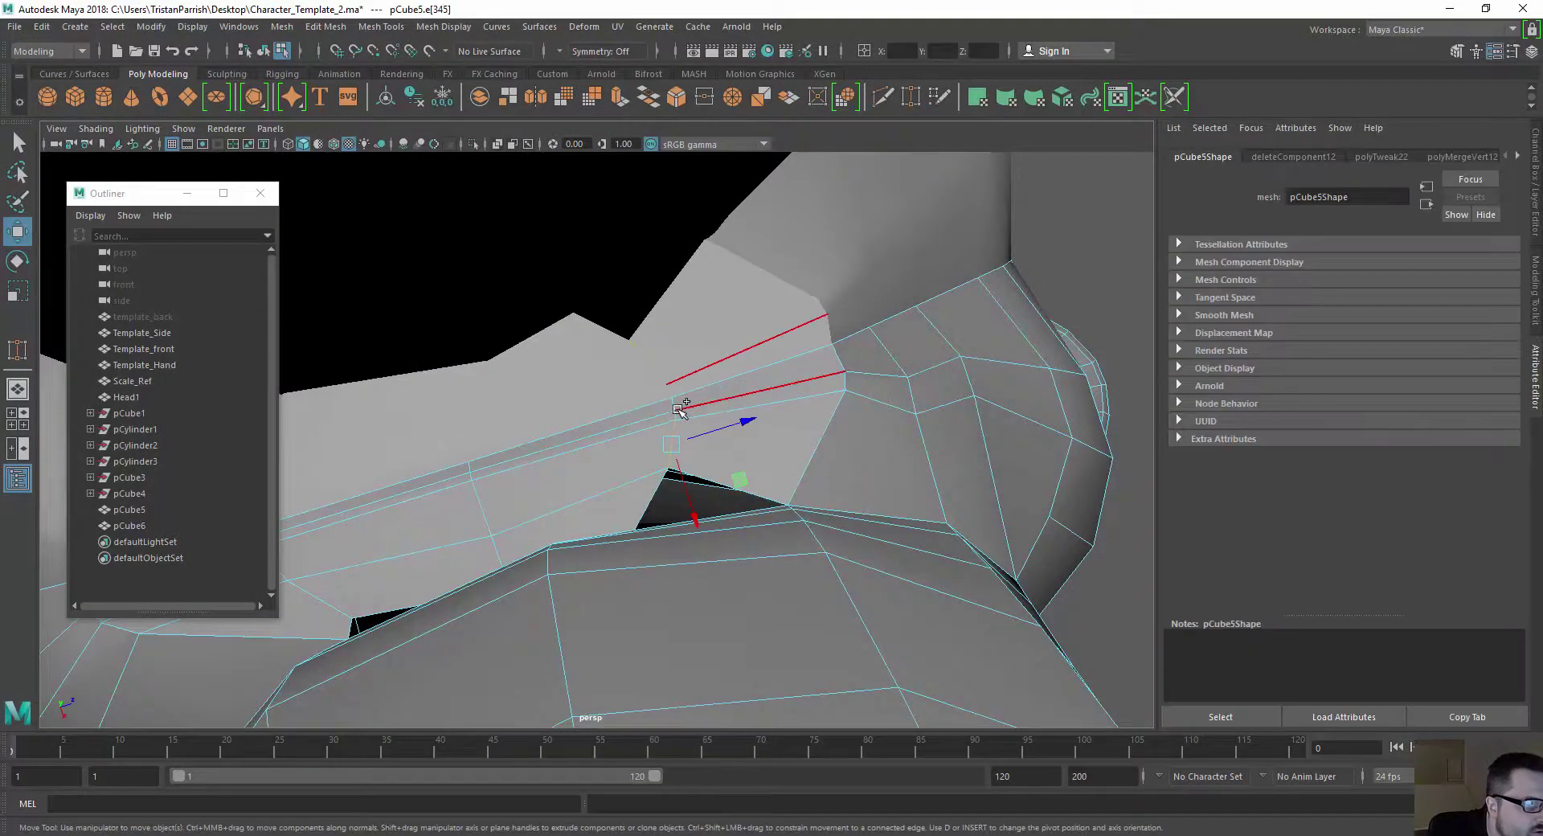
left_click_drag(656, 434, 604, 445, "alt")
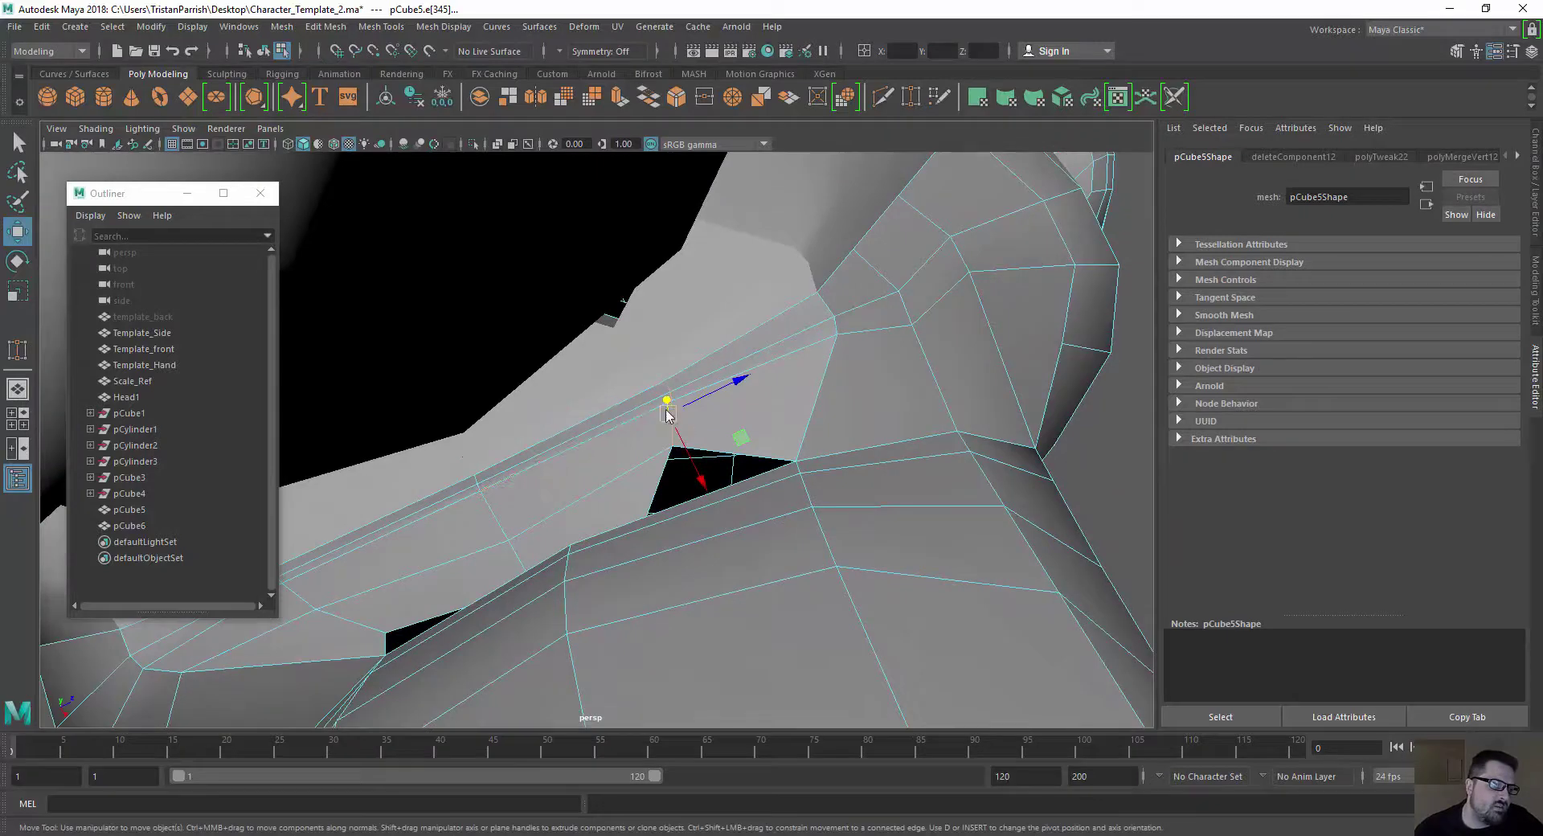
right_click_drag(667, 412, 601, 434, "shift")
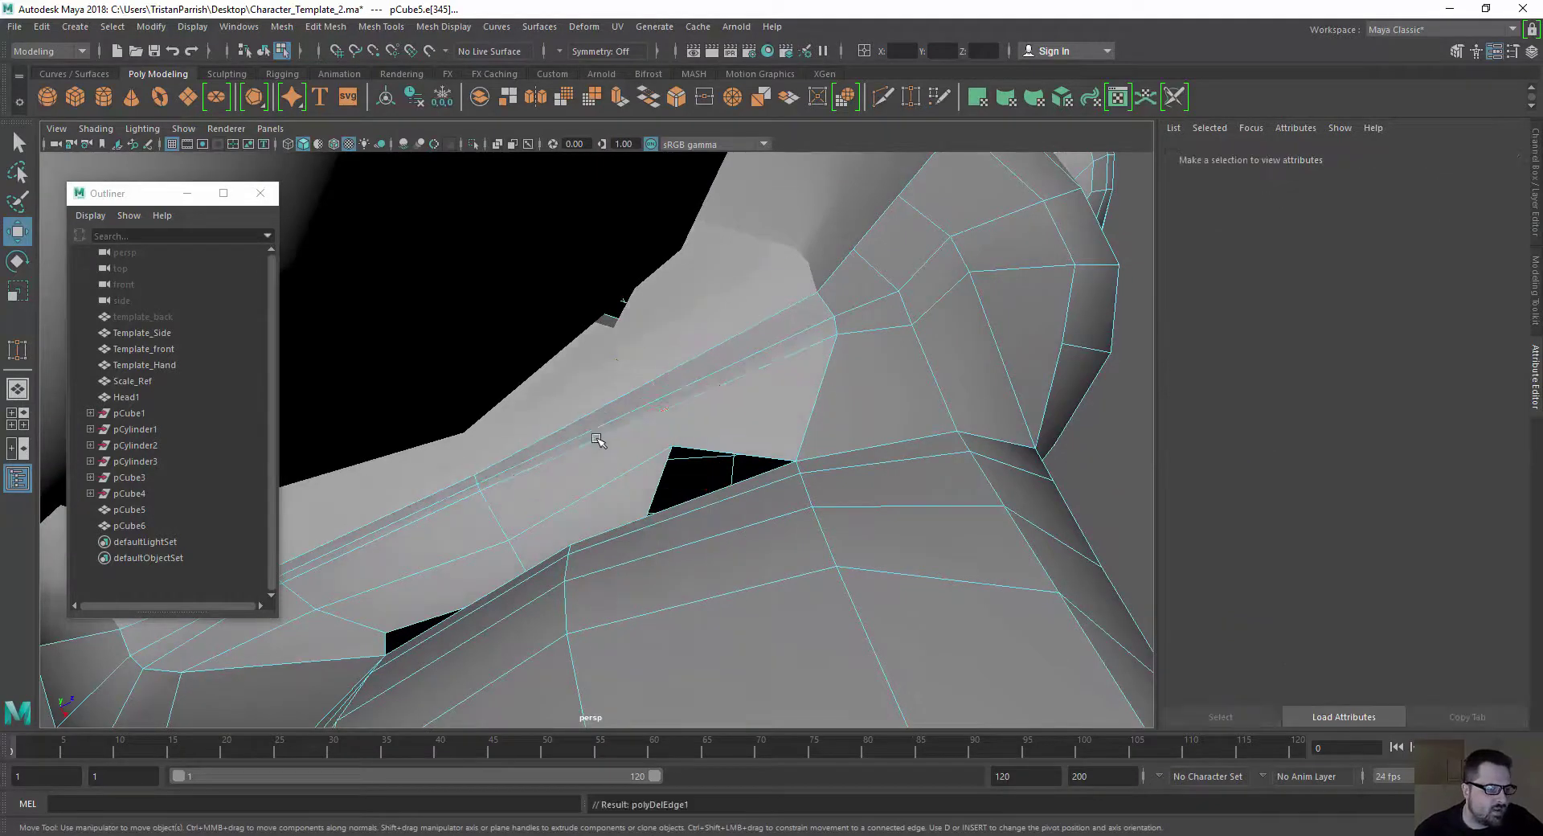
left_click_drag(586, 431, 623, 408, "alt")
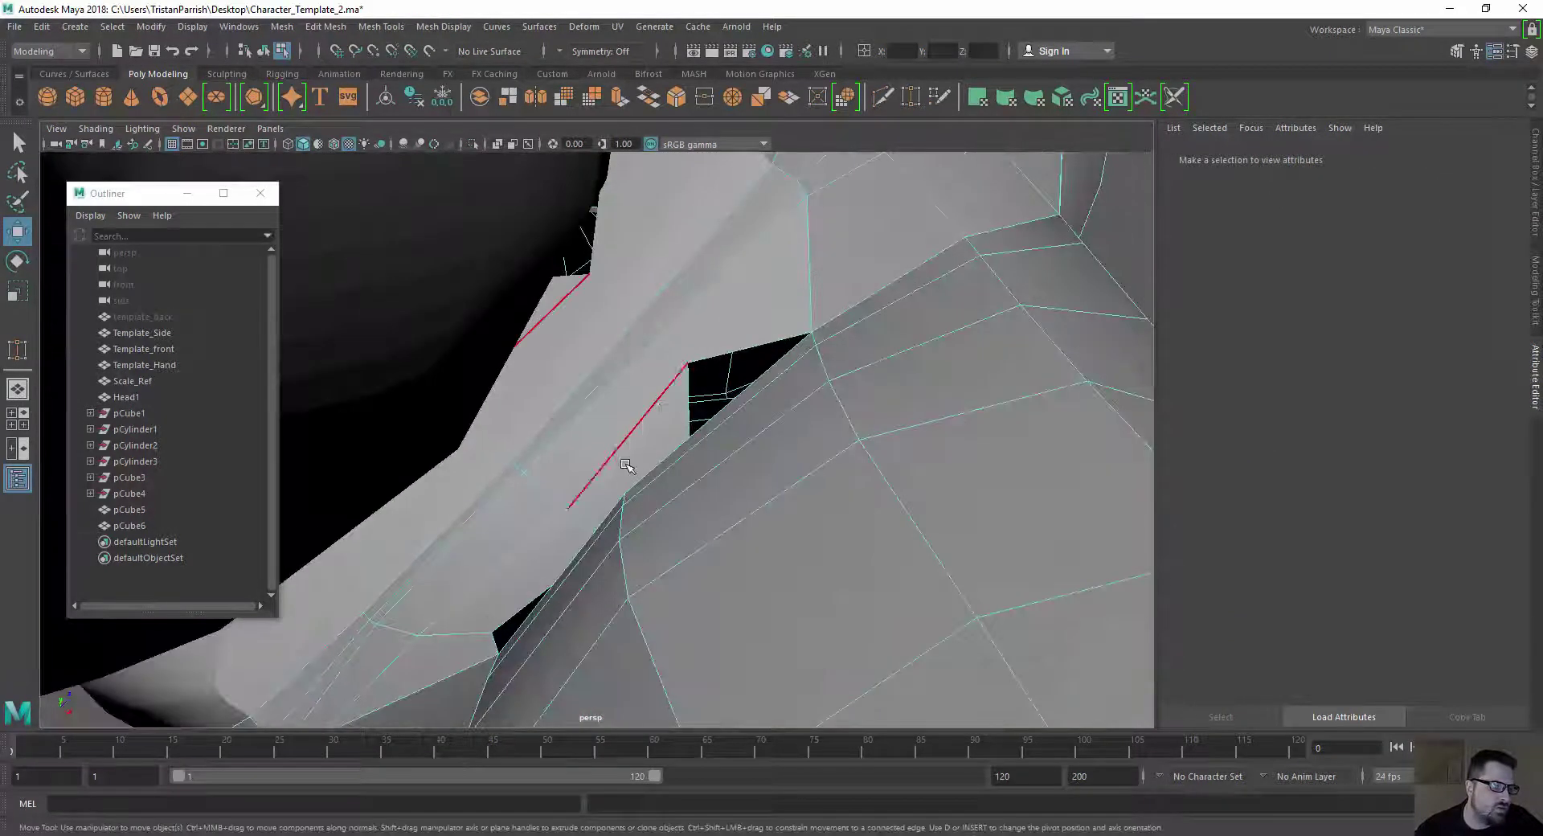
Delete the leftover faces bordering the thigh gap along the side of the crotch strip
right_click_drag(624, 405, 643, 438)
left_click(553, 562)
key("Delete")
left_click_drag(553, 562, 620, 482, "alt")
left_click(480, 530)
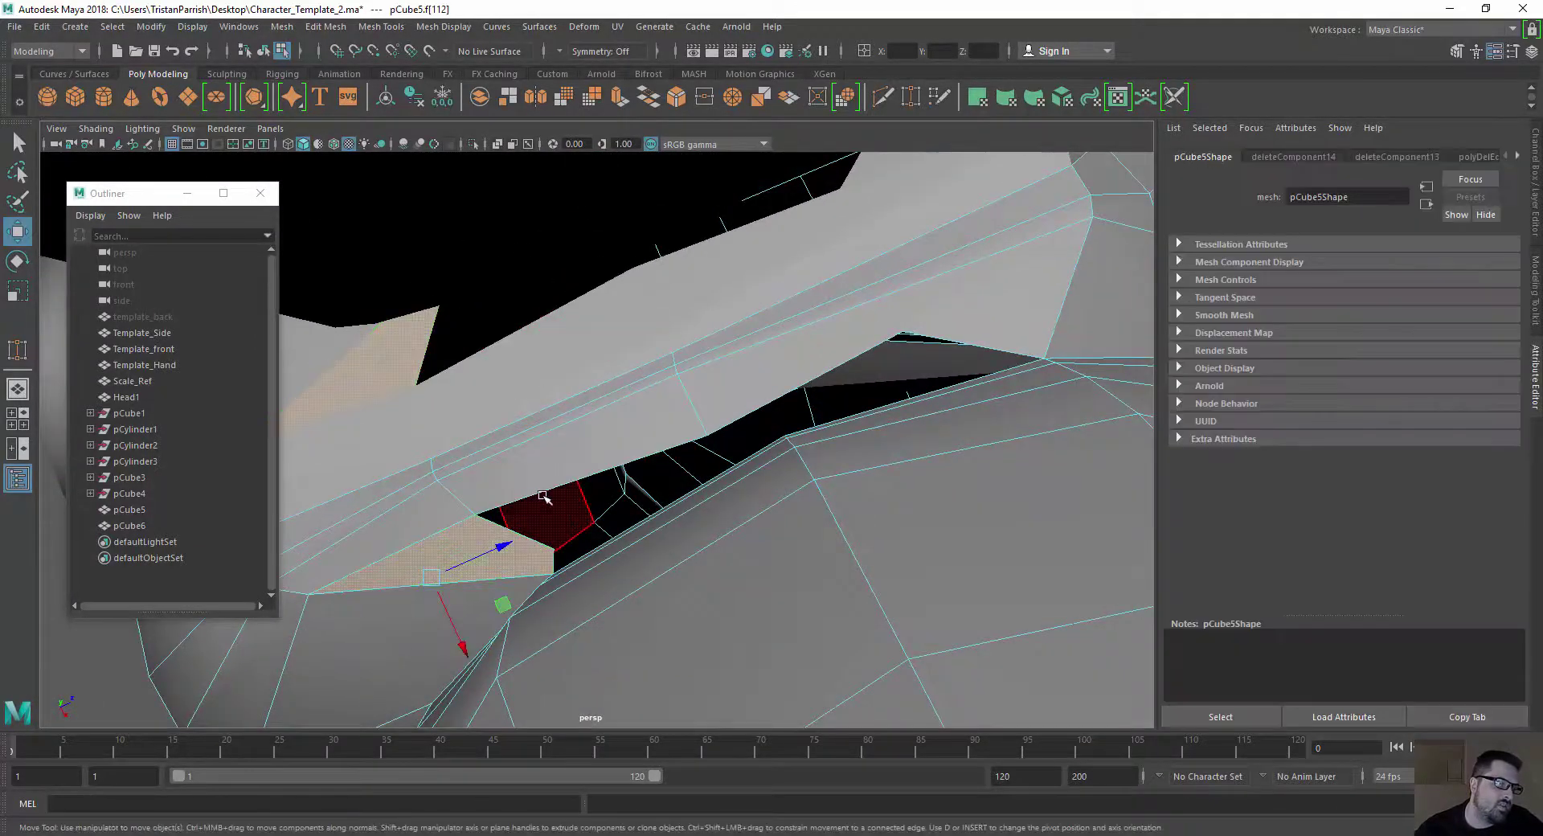
key("Delete")
left_click_drag(479, 530, 555, 402, "alt")
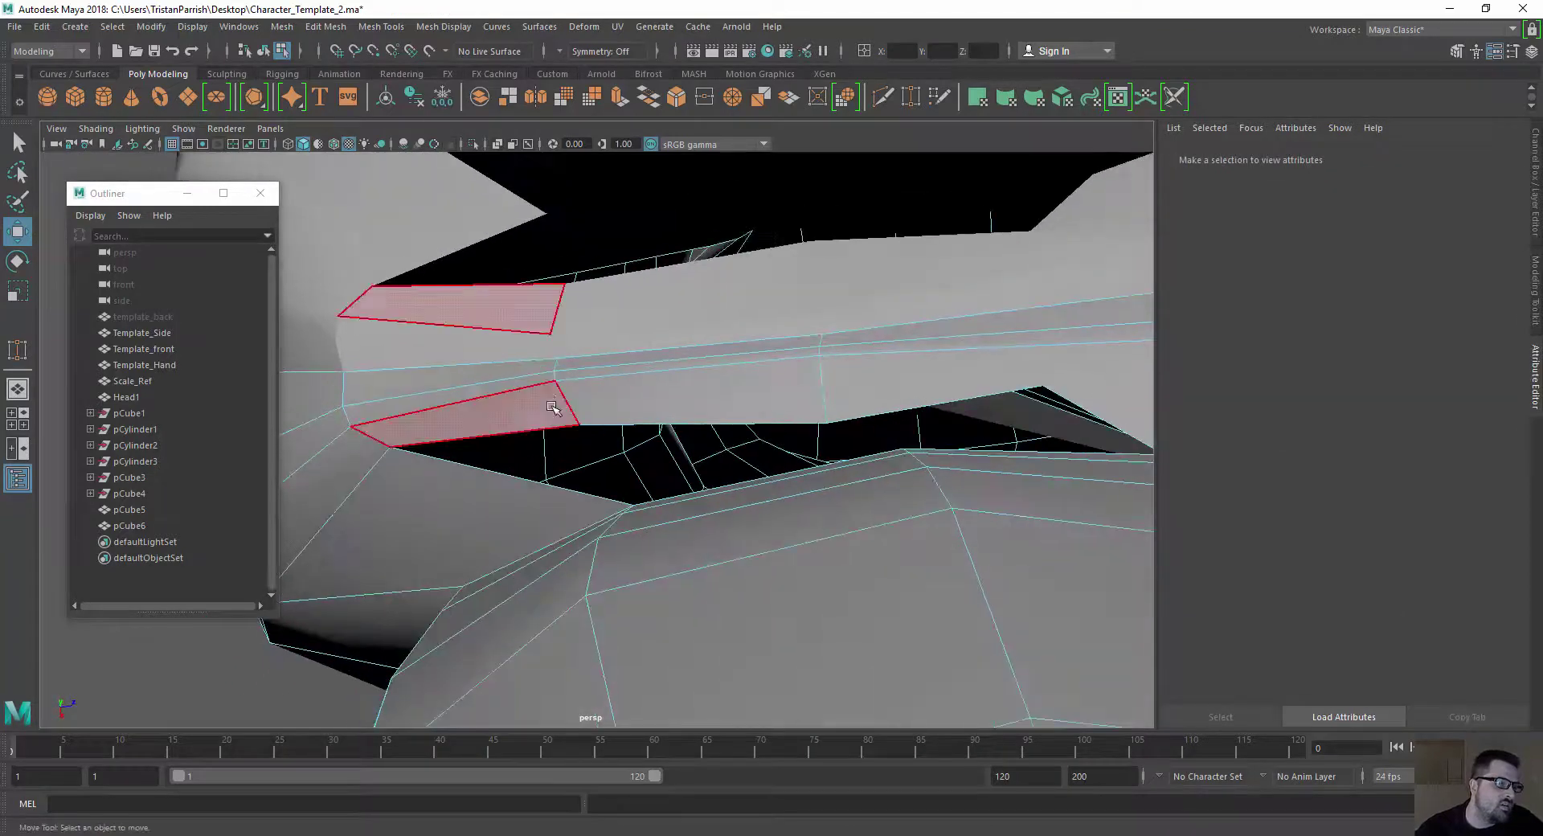
Delete the remaining short cross edge on the crotch strip and the stray vertex left on its border
right_click_drag(554, 386, 559, 371)
left_click(563, 399)
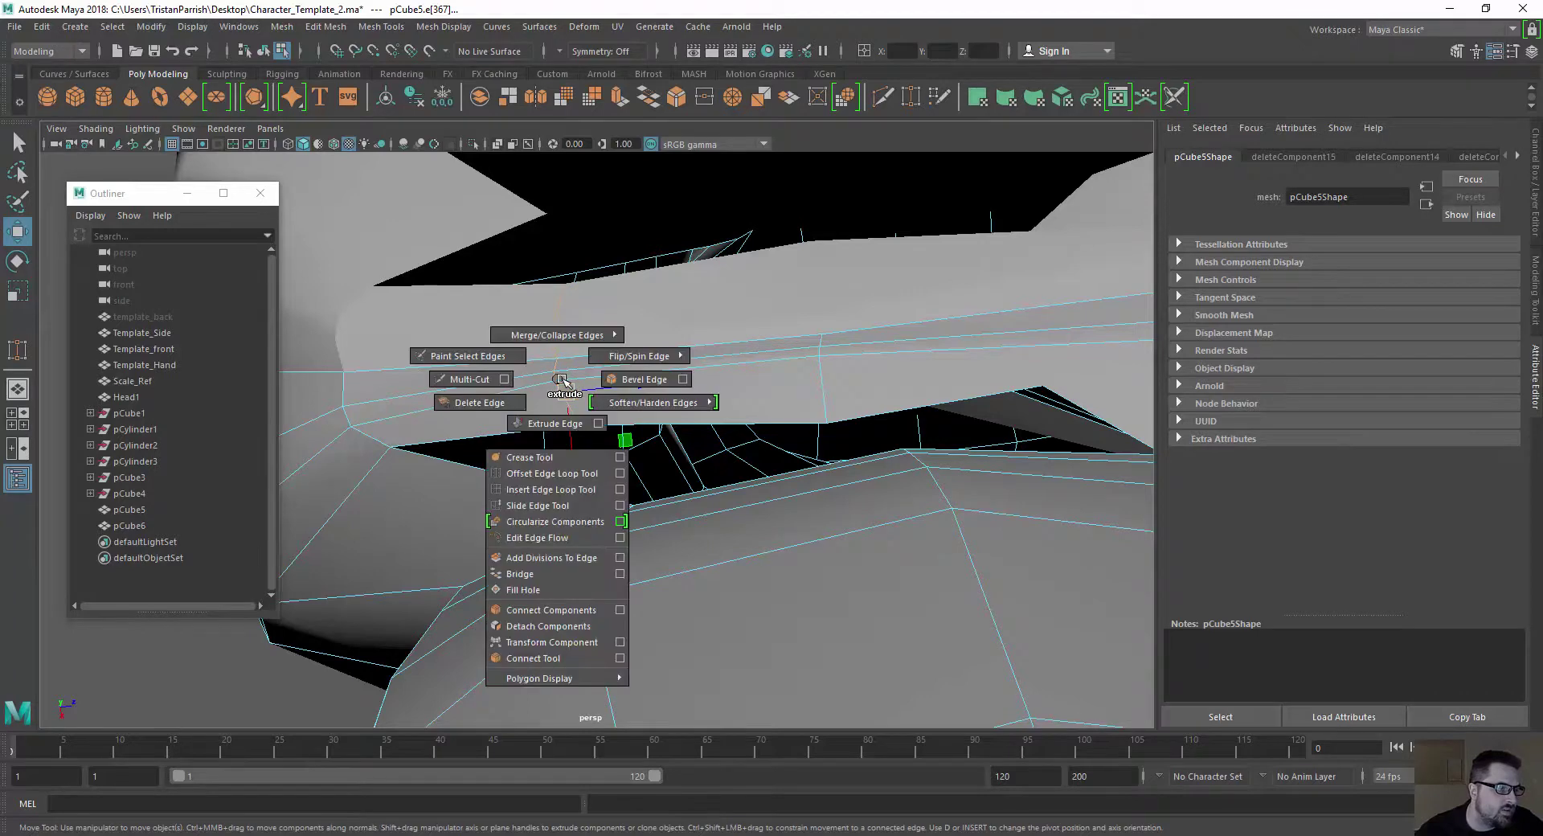
right_click_drag(482, 403, 482, 402, "shift")
left_click_drag(620, 389, 526, 403, "alt")
left_click_drag(669, 296, 707, 317, "alt")
left_click(713, 336)
key("Delete")
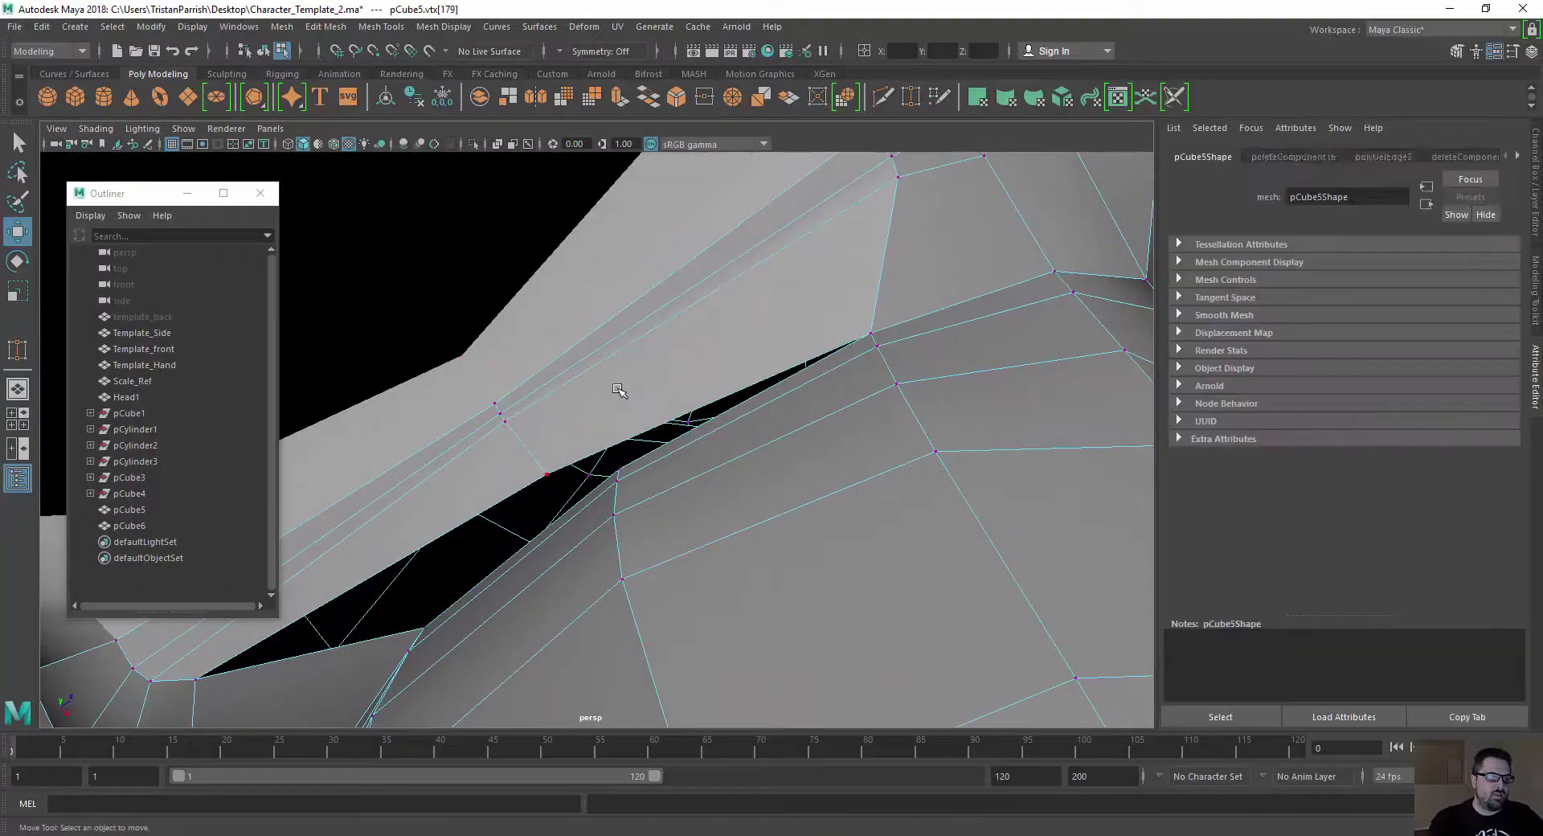
Target Weld the crotch strip's border vertex to the adjacent vertex on the upper inner thigh
left_click_drag(619, 392, 471, 391, "alt")
left_click(397, 31)
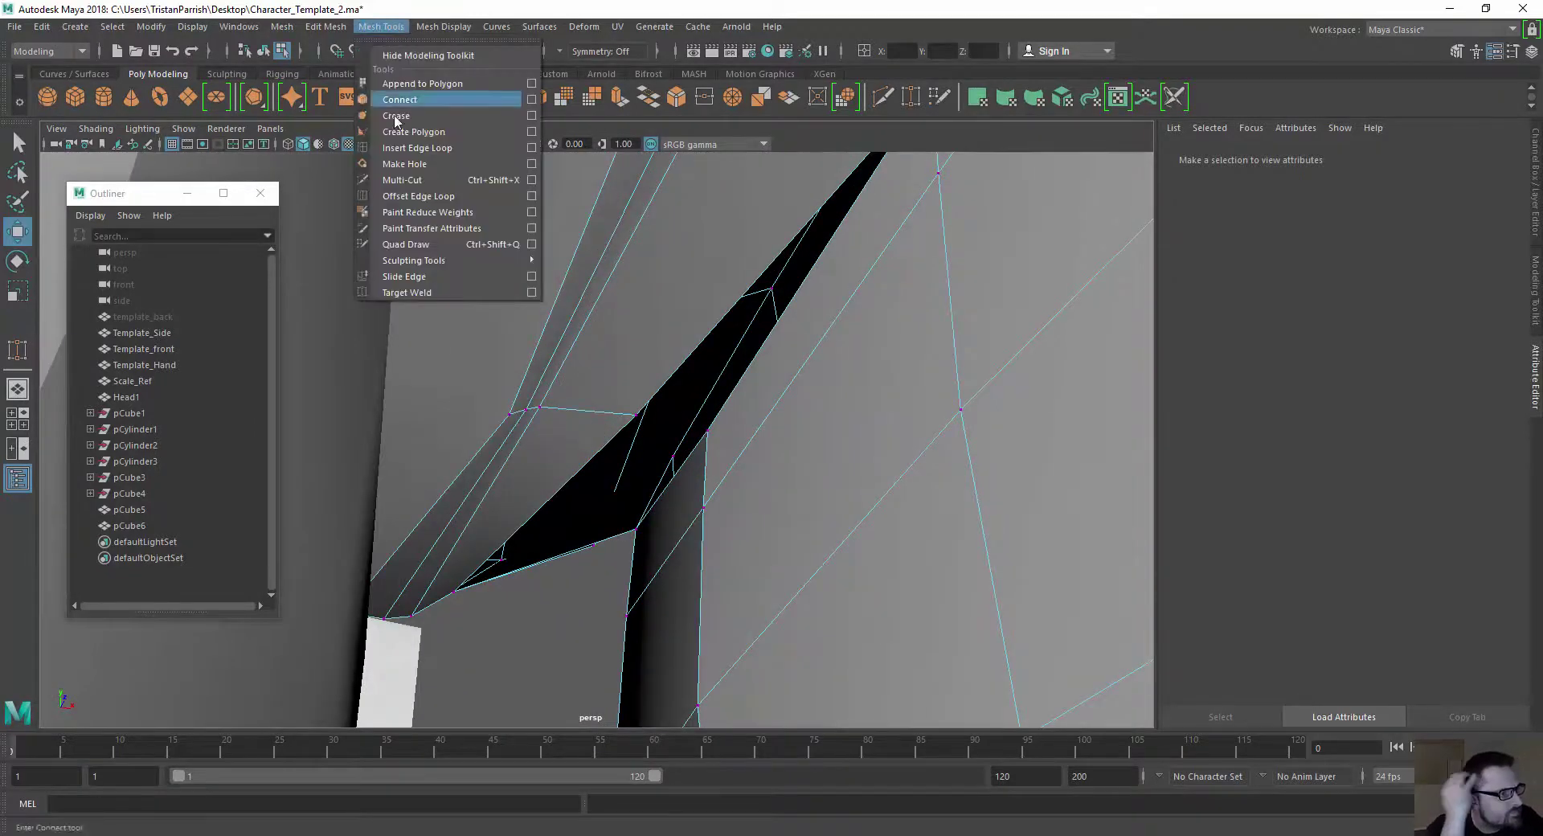
left_click(406, 293)
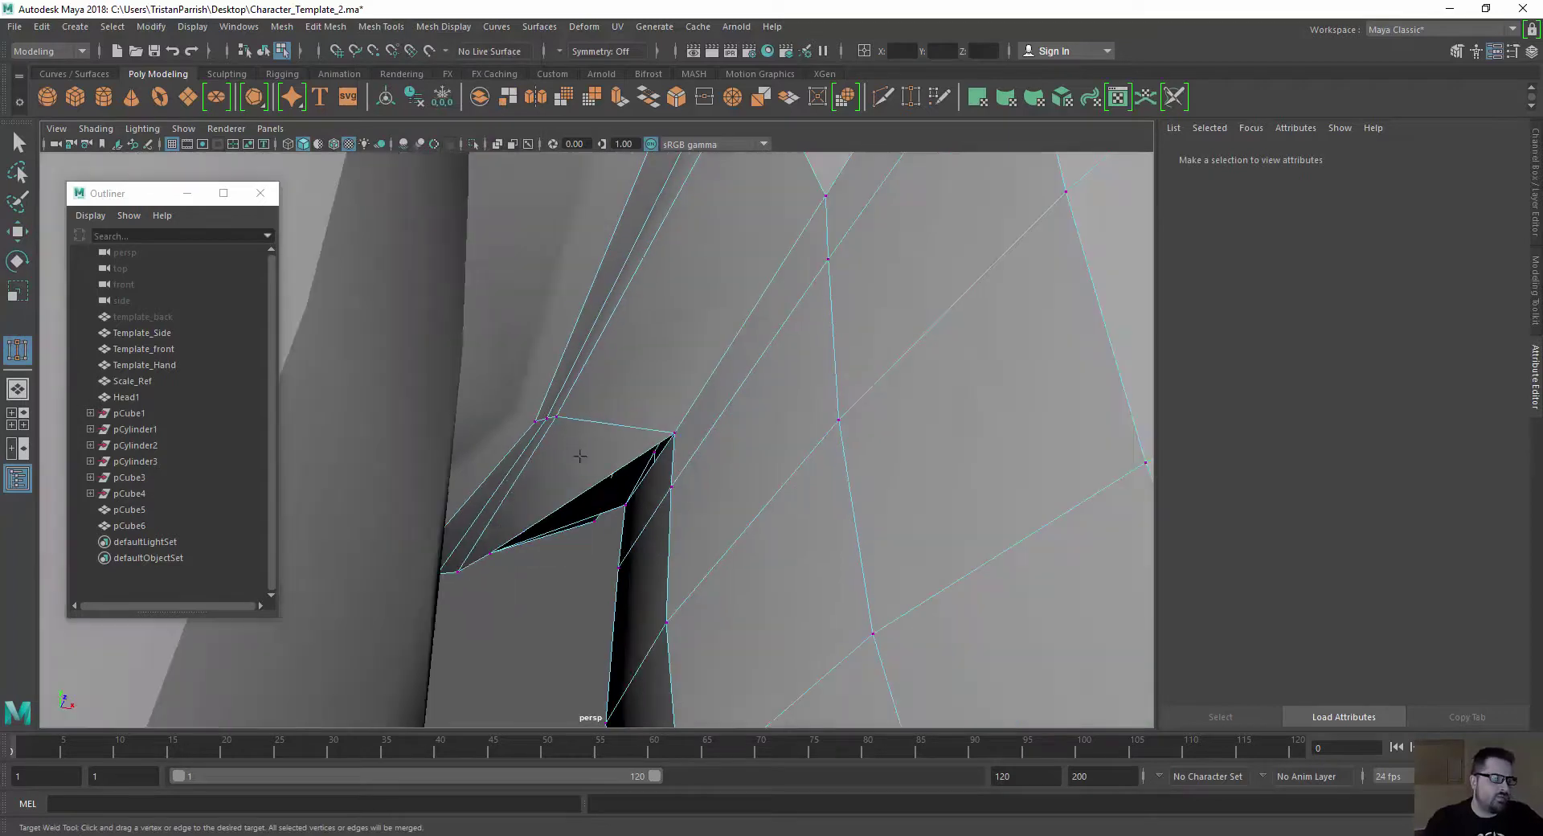
left_click_drag(580, 456, 701, 239, "alt")
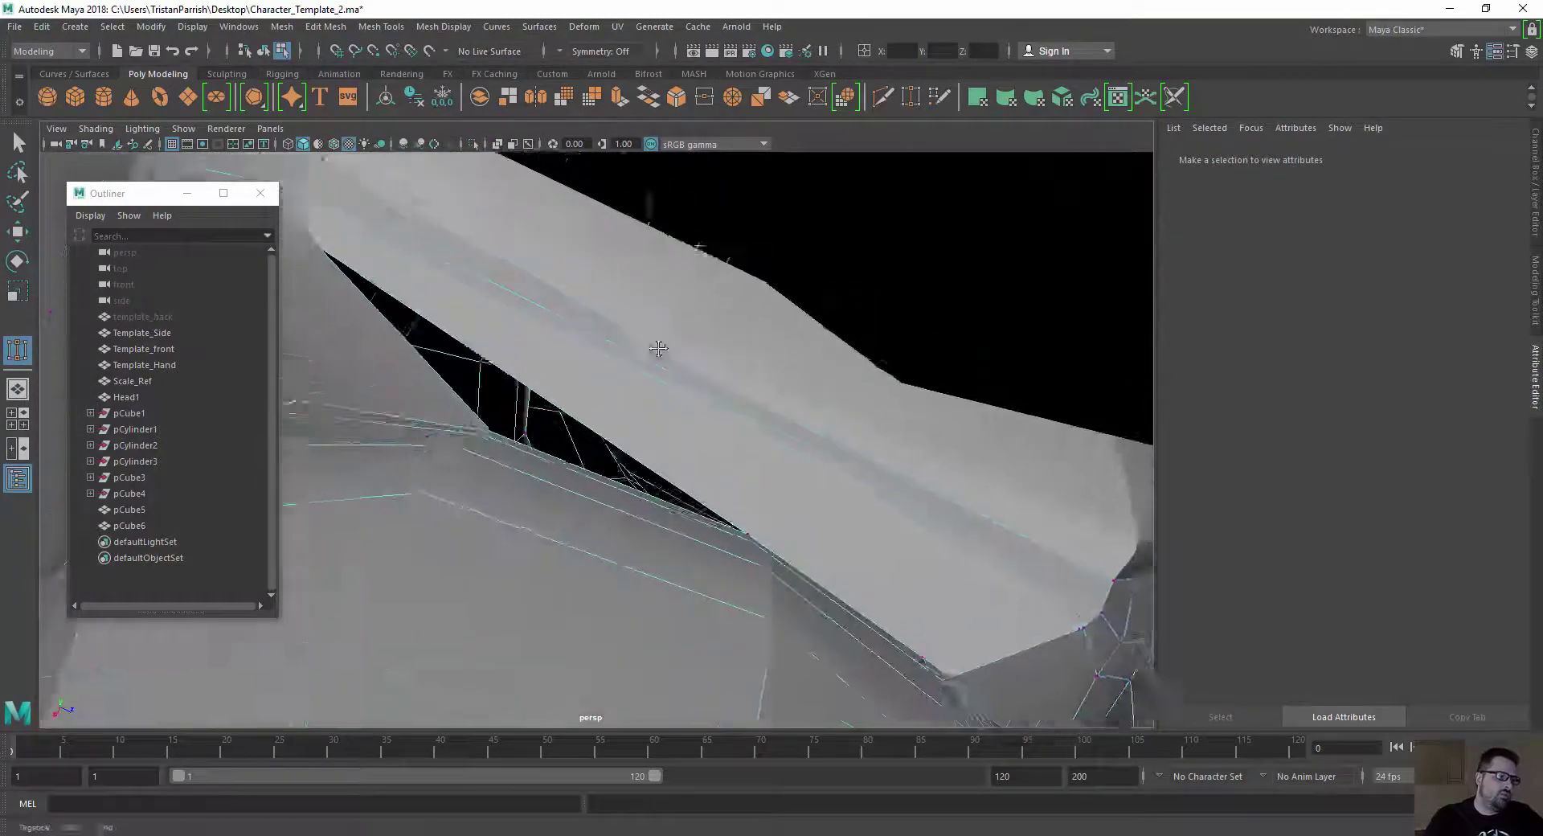
Examine the pelvis and thigh topology from the front, back and underside, checking the remaining gaps beside the crotch strip
left_click_drag(659, 348, 765, 437, "alt")
middle_click_drag(688, 458, 739, 458, "alt")
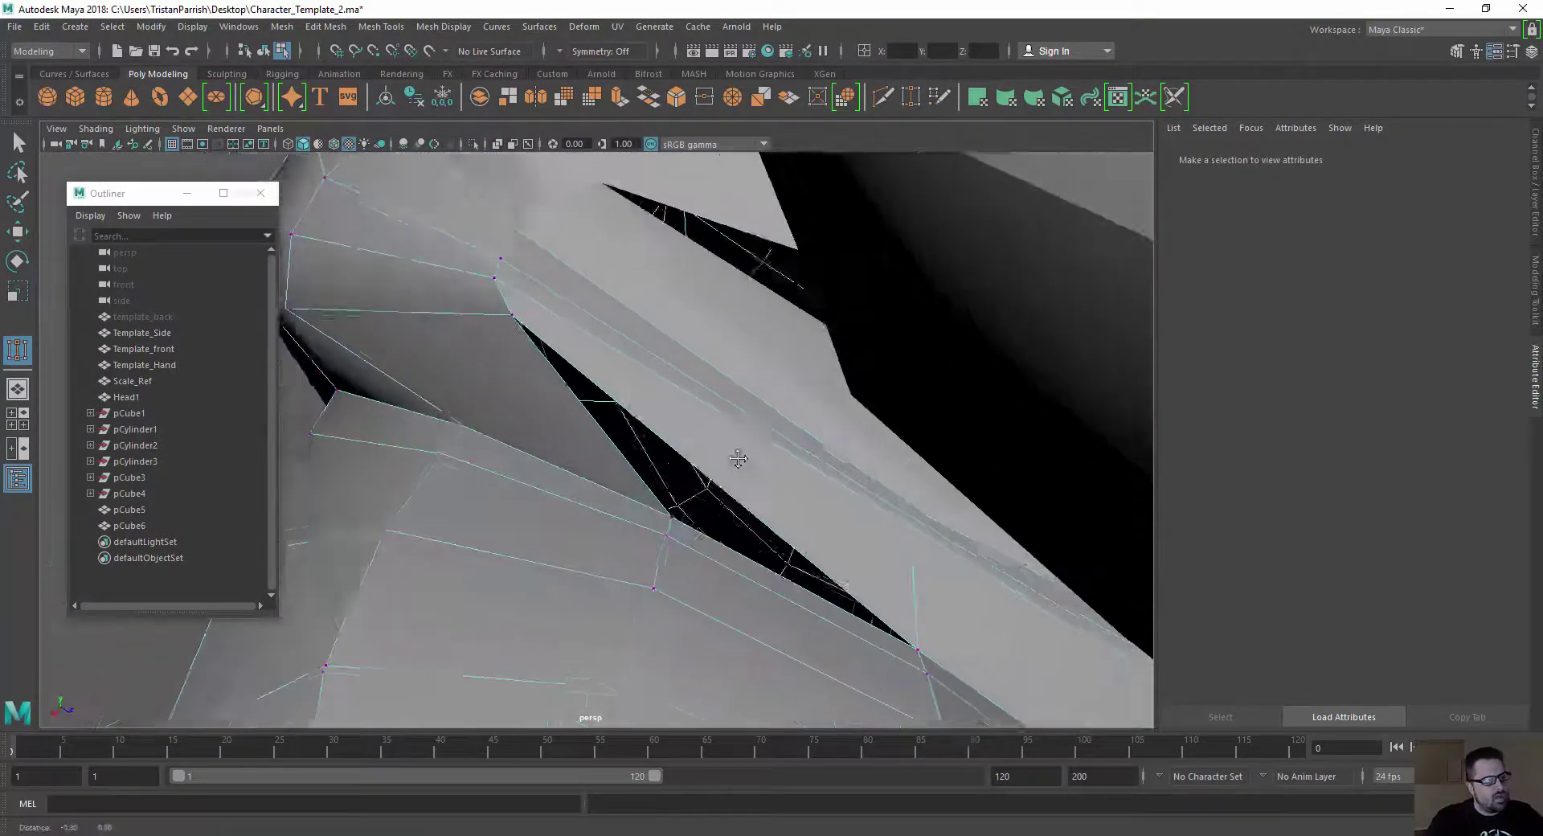
left_click_drag(738, 458, 744, 444, "alt")
middle_click_drag(858, 469, 523, 337, "alt")
mouse_move(524, 338)
left_mouse_down("alt")
mouse_move(493, 351)
mouse_move(531, 355)
left_mouse_up("alt")
middle_click_drag(531, 354, 1000, 613, "alt")
right_click_drag(1000, 612, 649, 558, "alt")
middle_click_drag(649, 558, 697, 593, "alt")
scroll(698, 593, "down", 5)
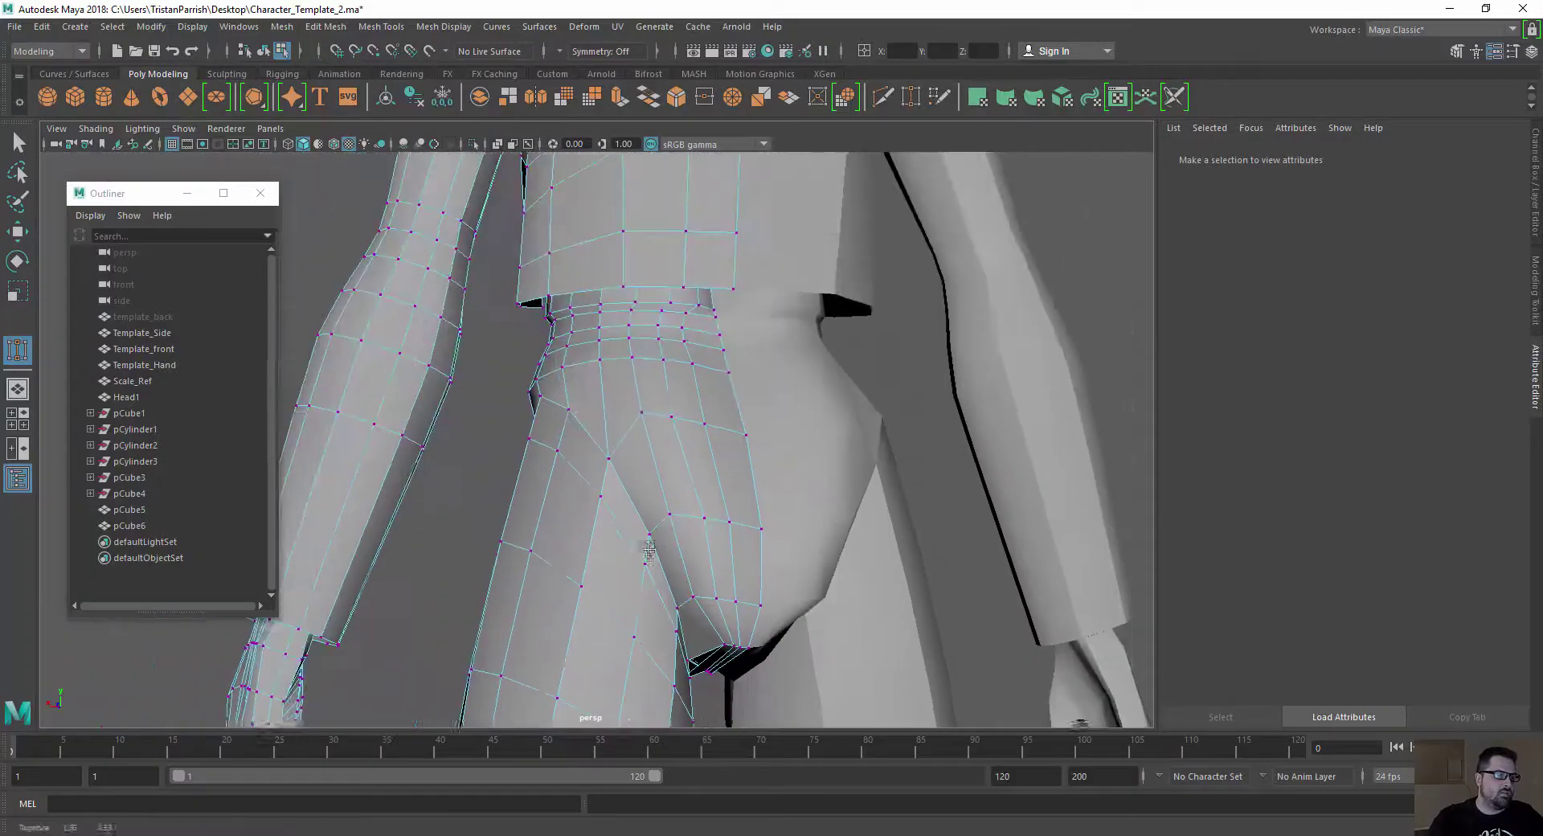
left_click_drag(639, 463, 644, 634, "alt")
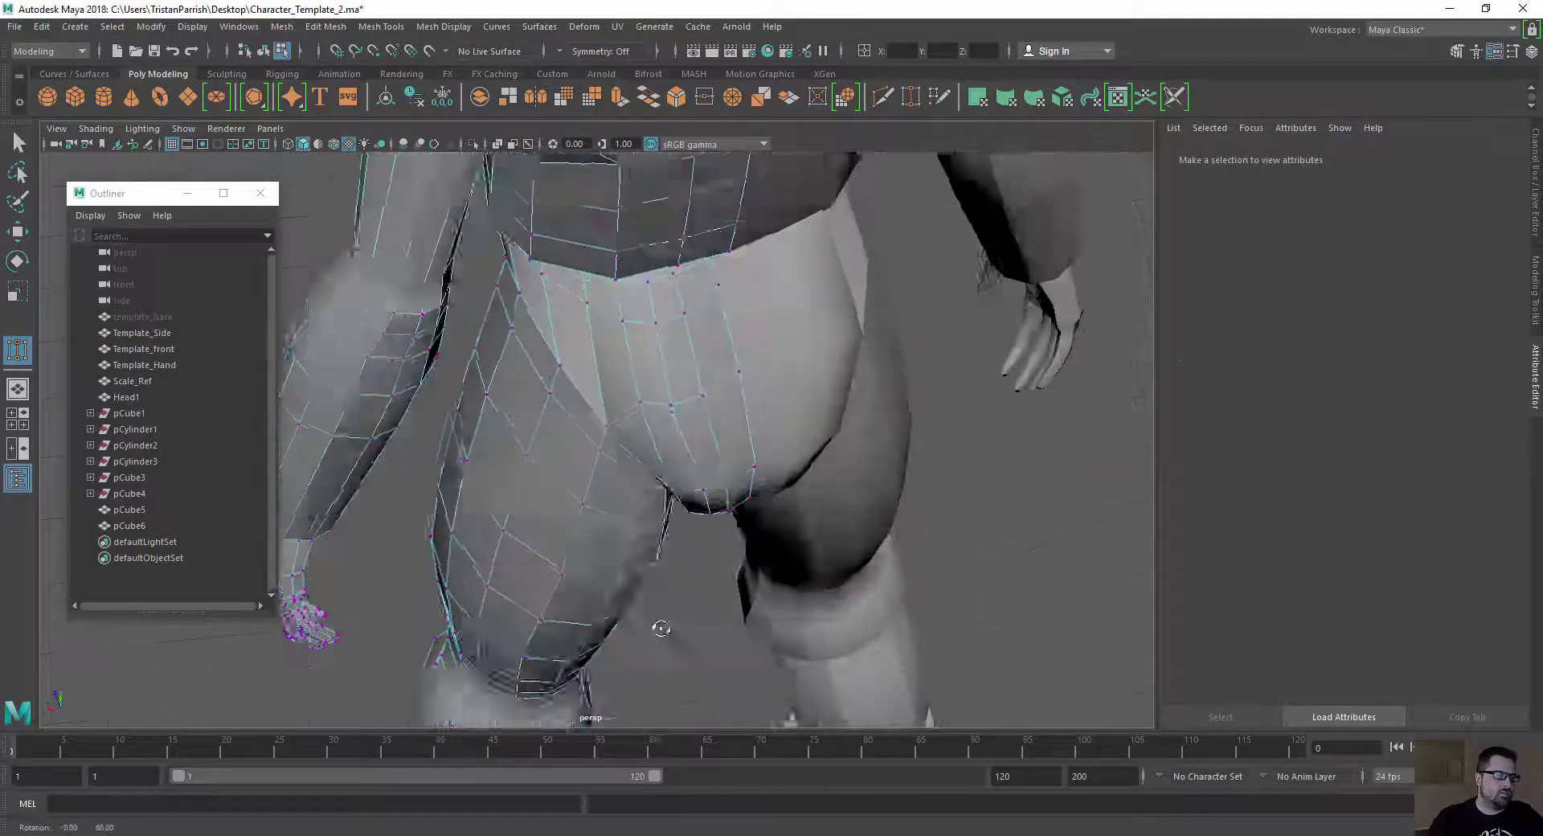
left_click_drag(573, 449, 820, 426, "alt")
scroll(556, 426, "up", 3)
middle_click_drag(556, 426, 558, 551, "alt")
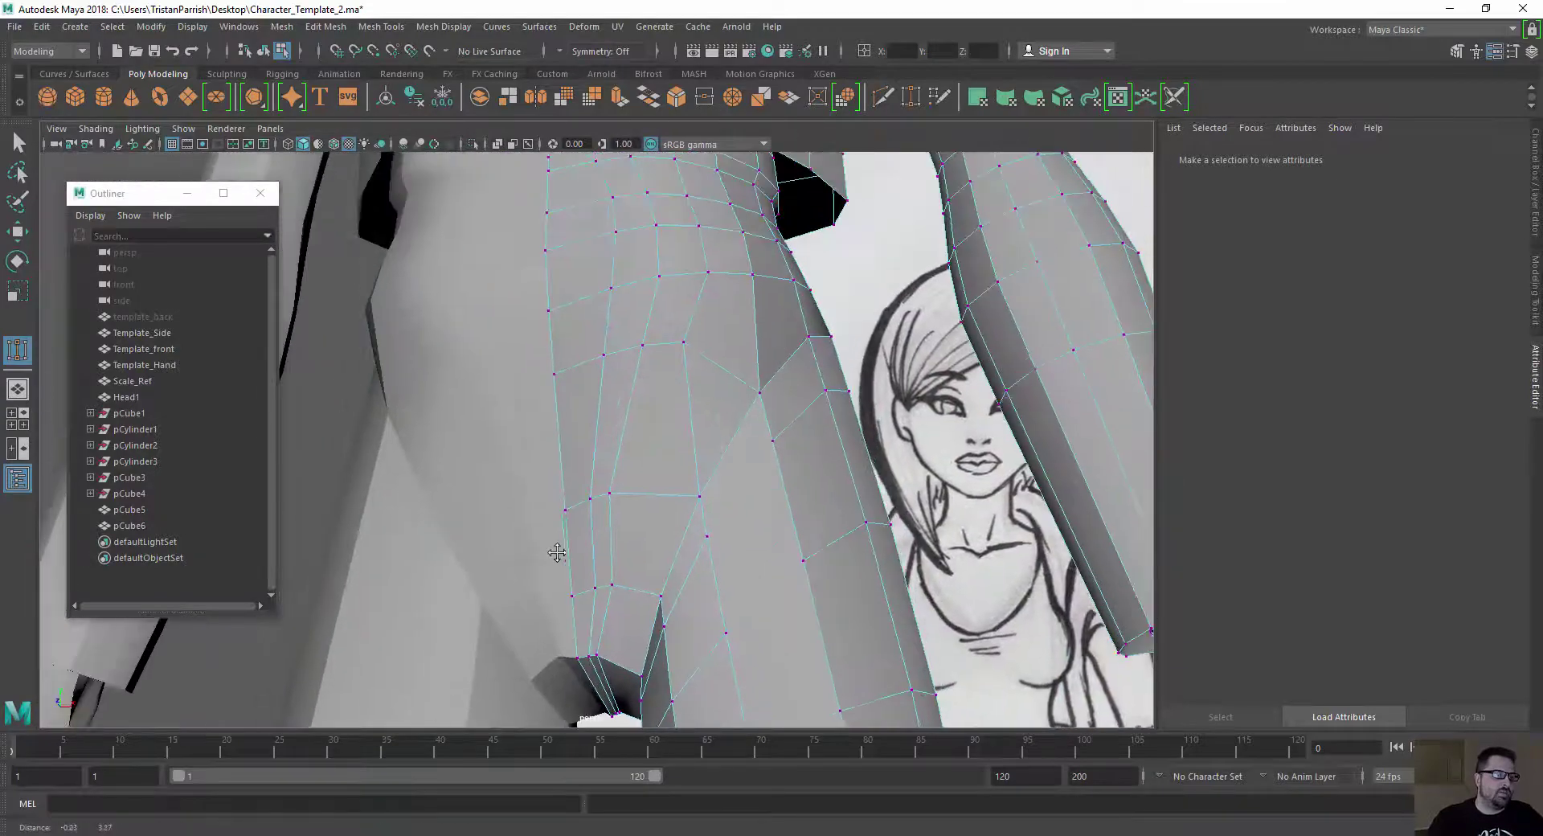
left_click_drag(558, 551, 575, 431, "alt")
middle_click_drag(576, 431, 539, 602, "alt")
left_click_drag(517, 490, 662, 569, "alt")
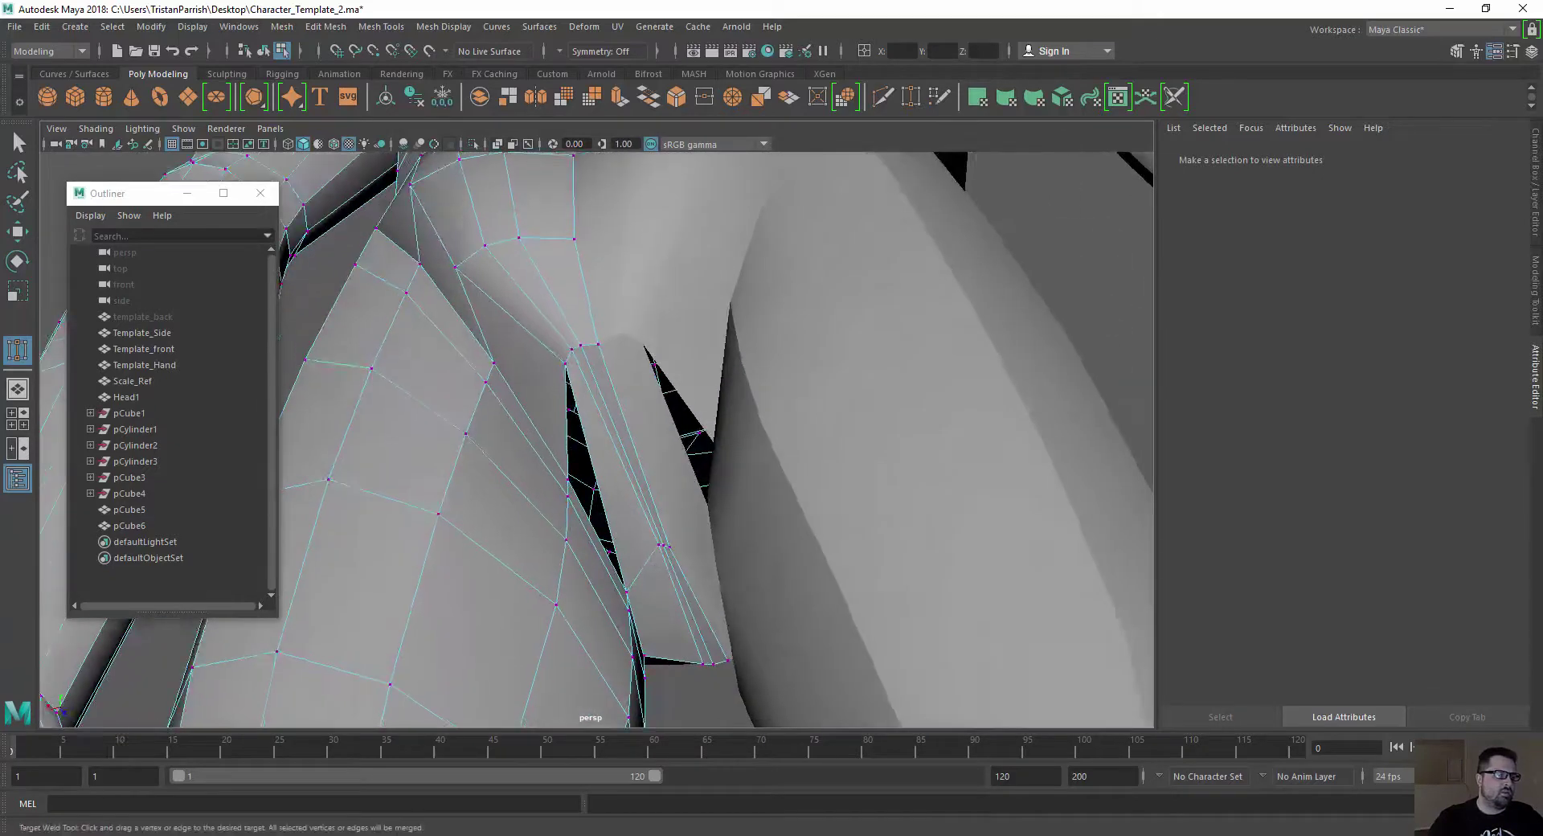
right_click_drag(662, 570, 649, 607, "alt")
left_click_drag(608, 556, 565, 432, "alt")
left_click_drag(699, 275, 679, 346, "alt")
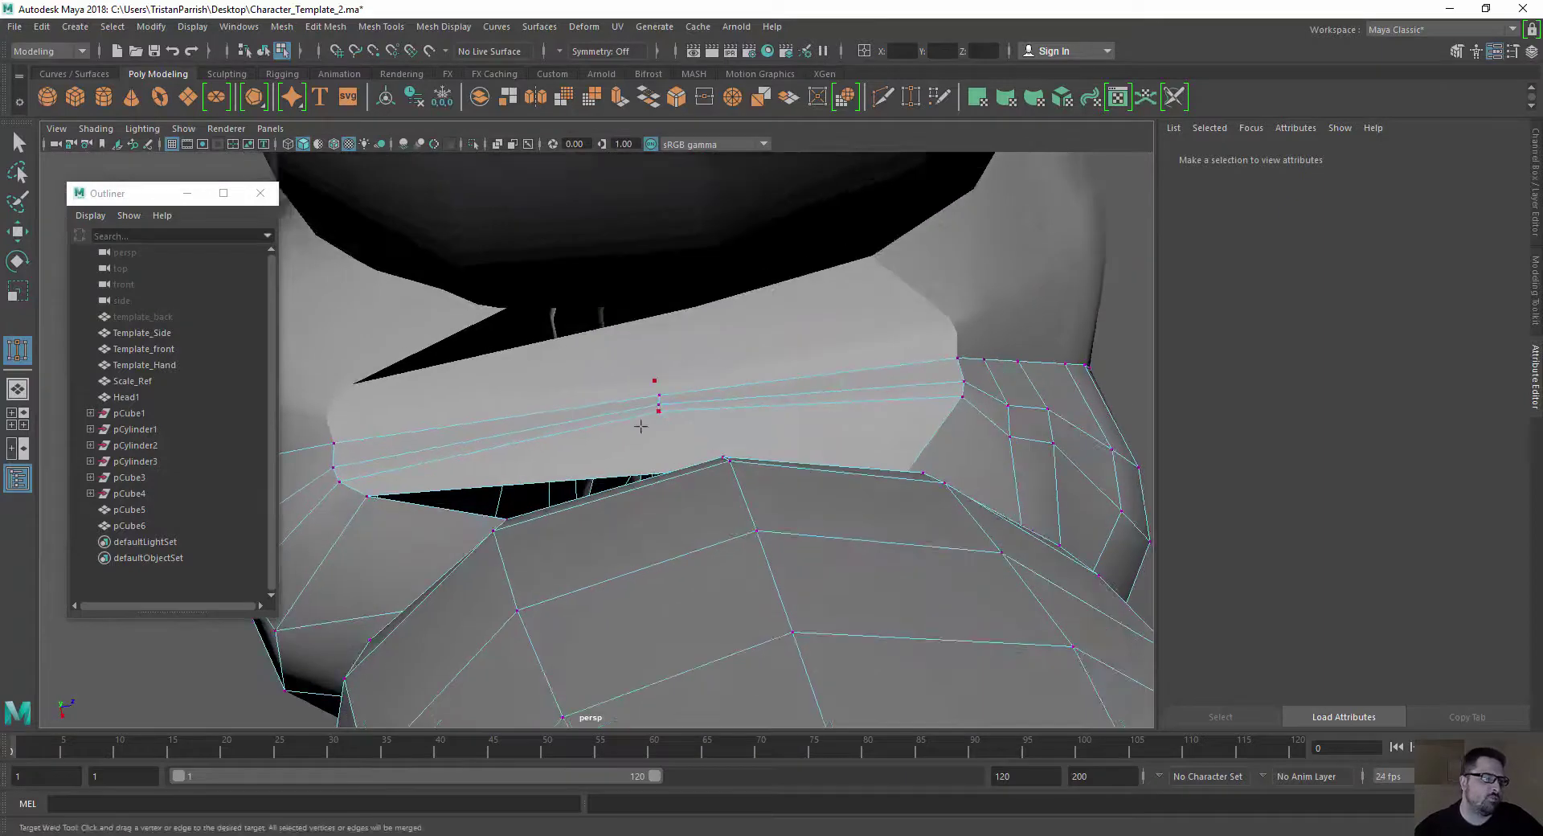
key("w")
left_click_drag(496, 397, 872, 430, "alt")
middle_click_drag(613, 262, 650, 582, "alt")
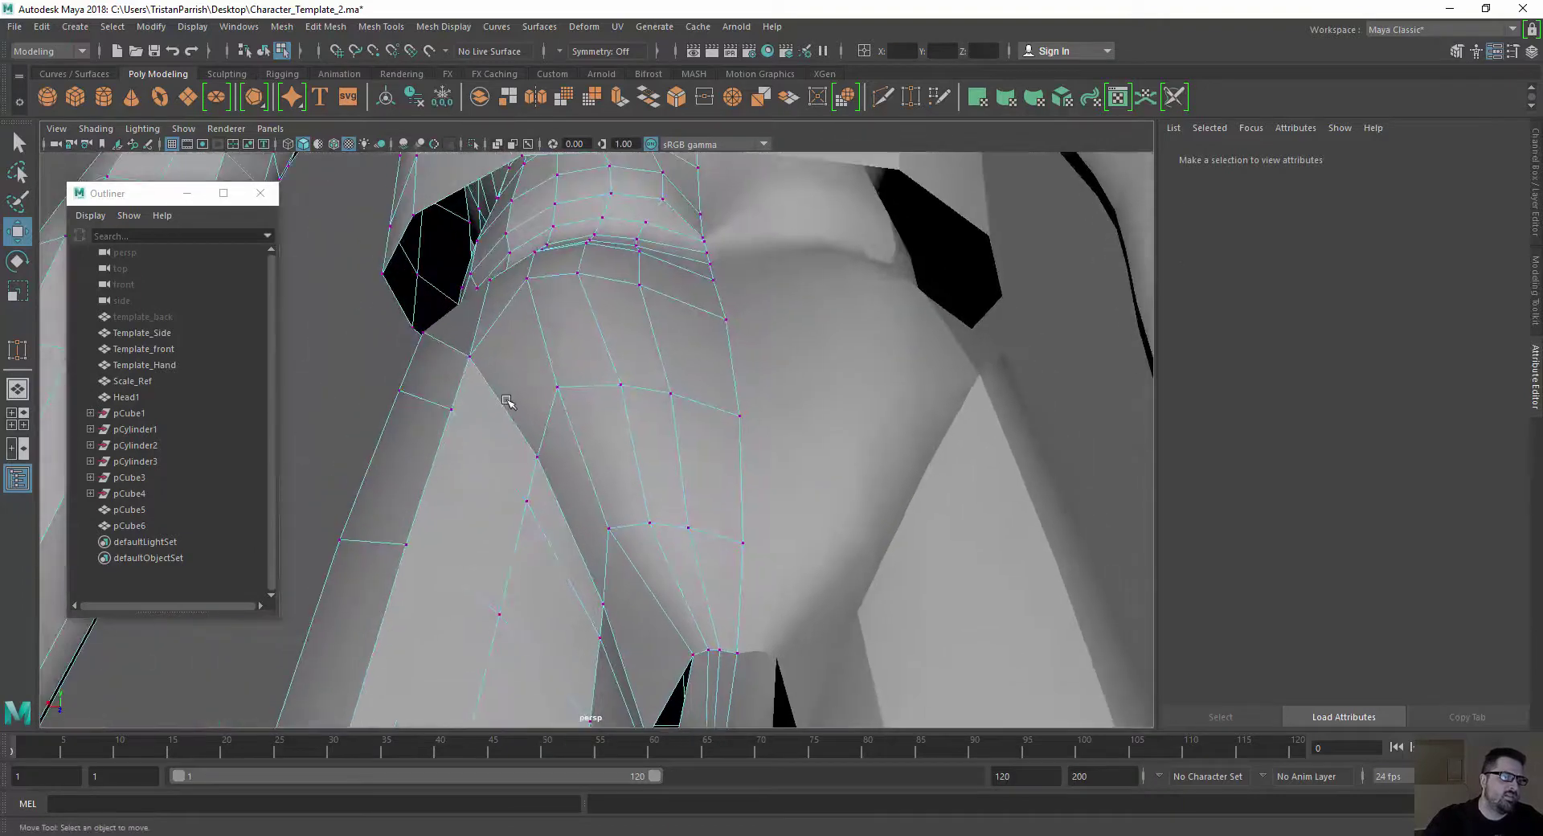
left_click_drag(506, 400, 514, 451, "alt")
middle_click_drag(514, 402, 587, 492, "alt")
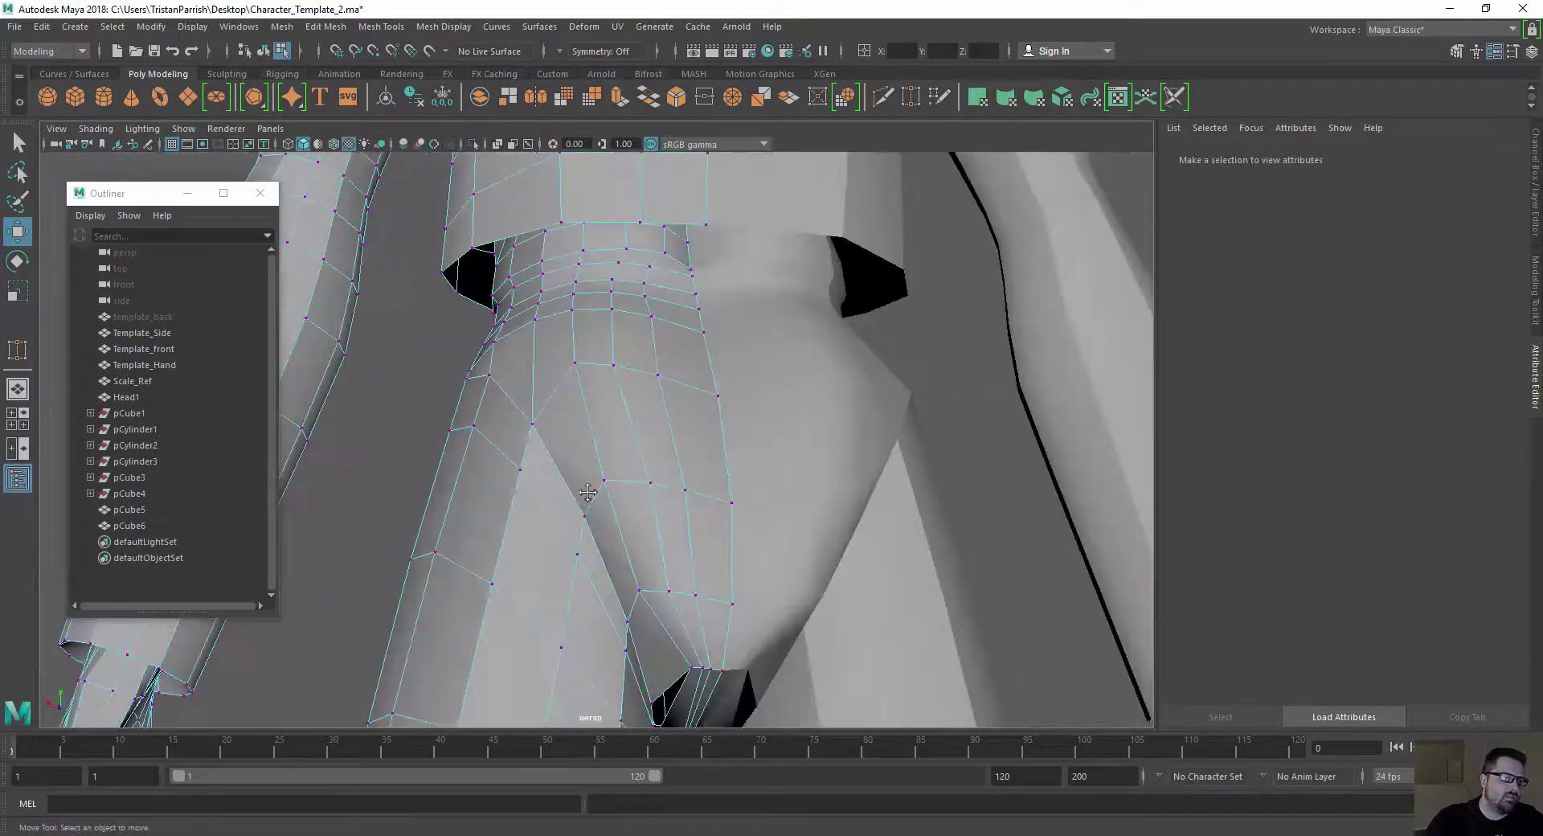
scroll(588, 492, "down", 2)
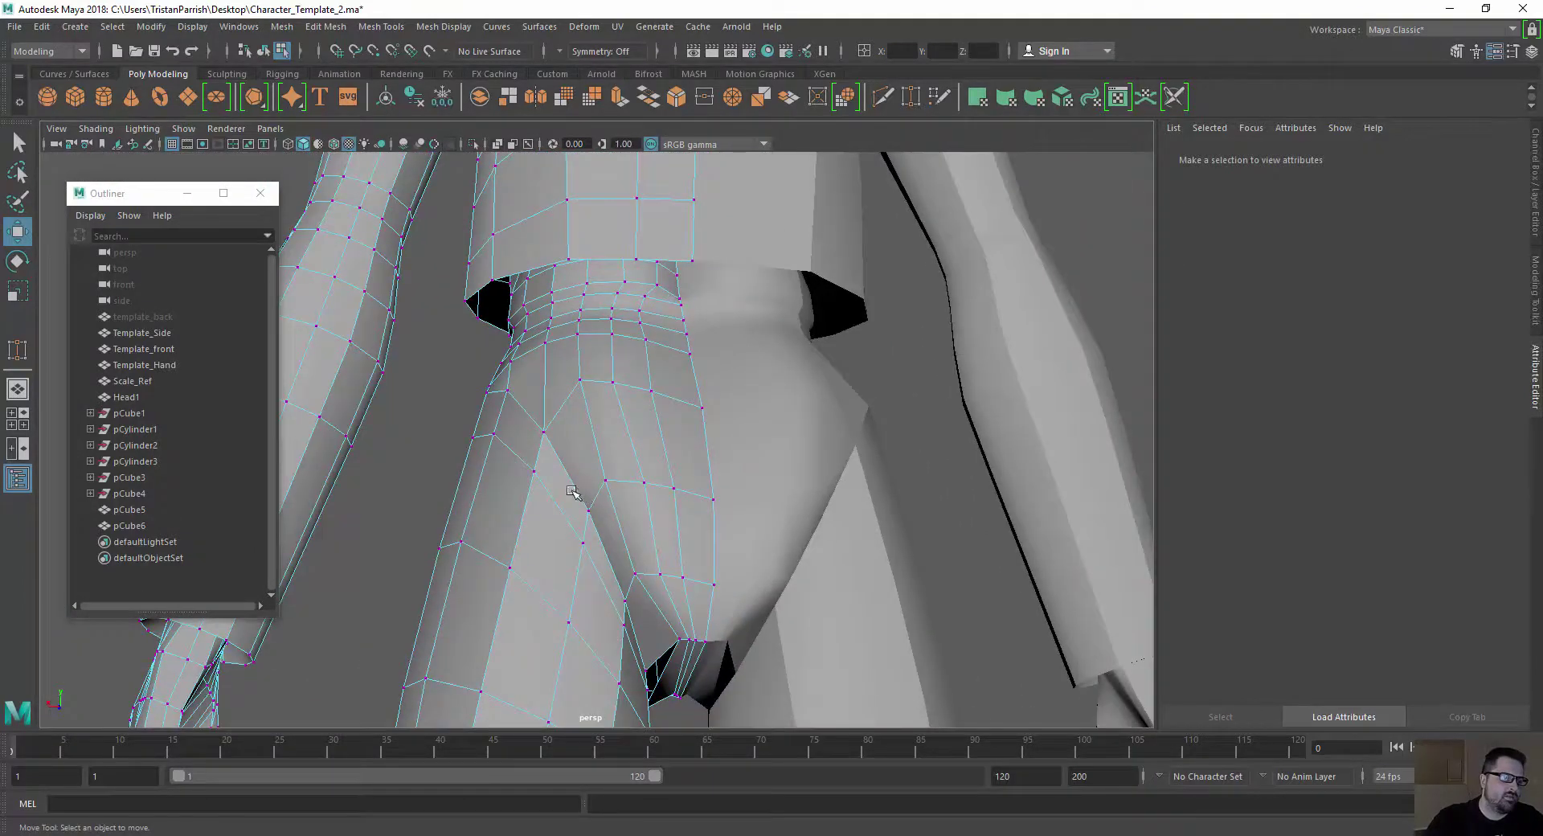
Try to insert an edge loop through the back of the pelvis beside the crotch strip
left_click_drag(571, 490, 705, 496, "alt")
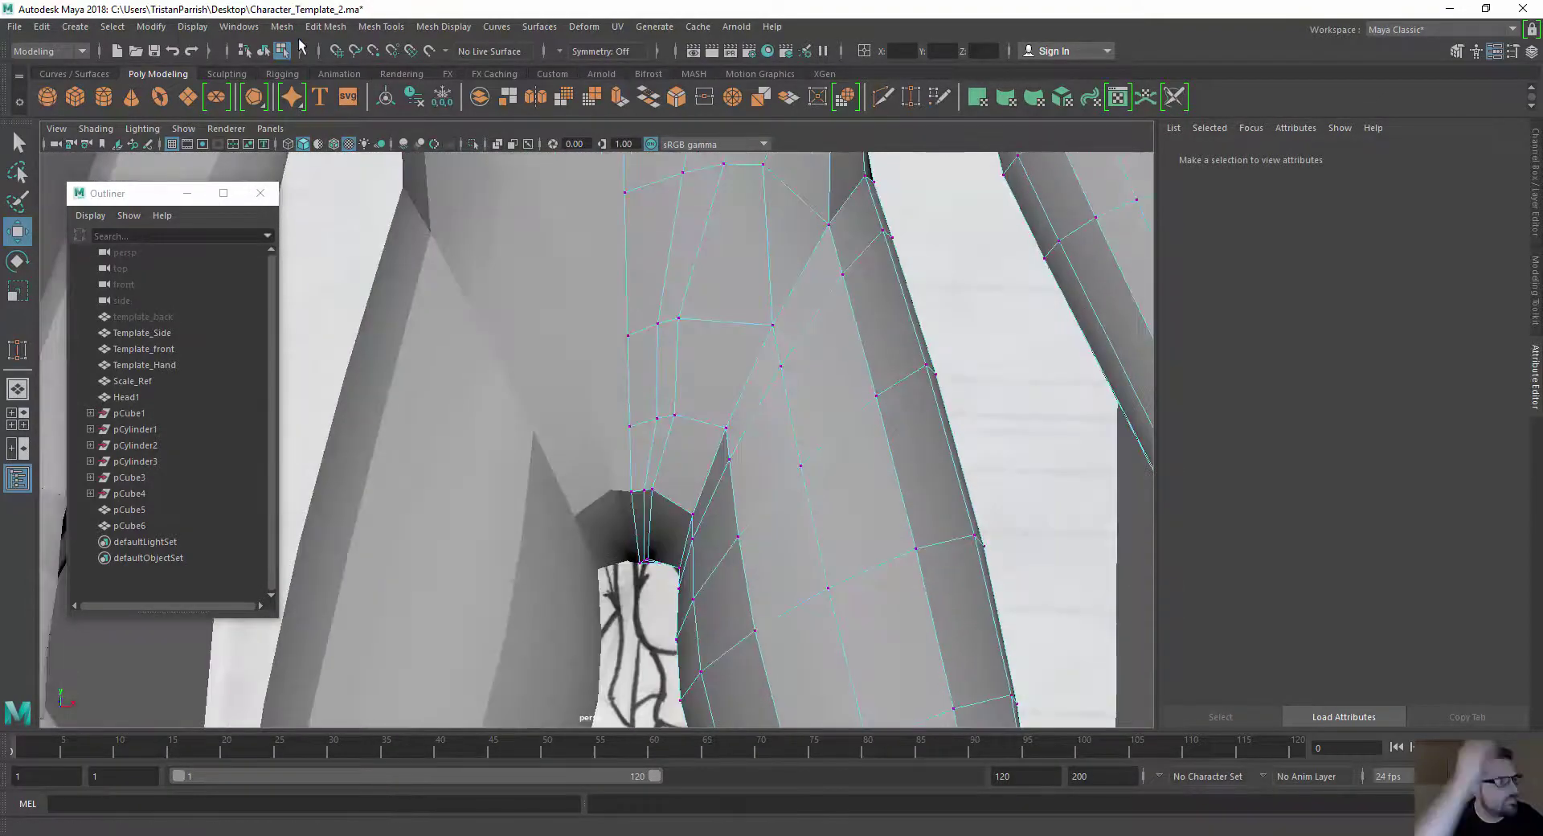
left_click(326, 27)
mouse_move(363, 33)
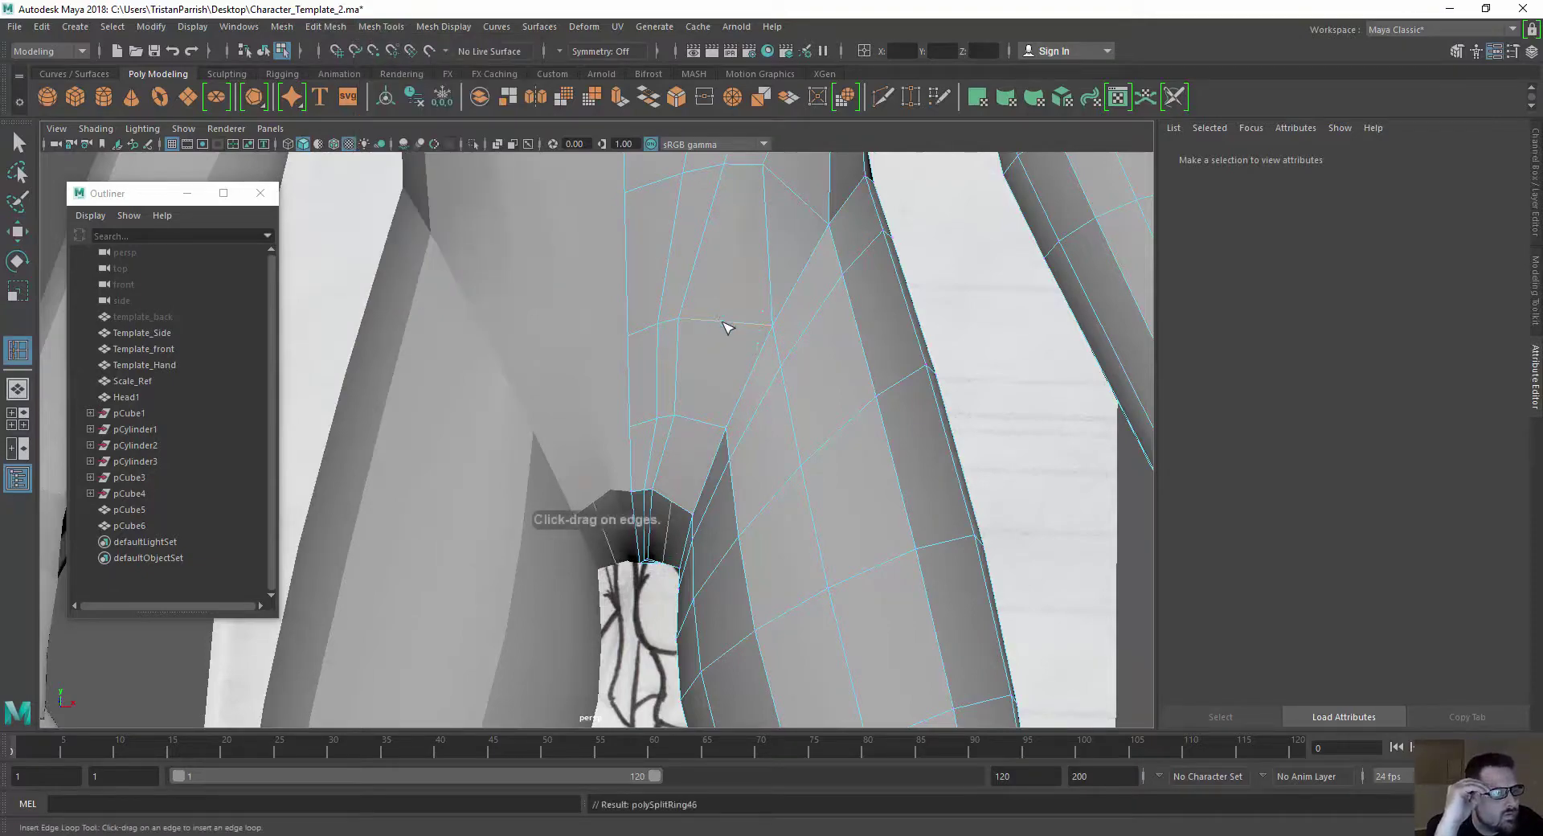
right_click_drag(722, 323, 641, 469, "alt")
left_click_drag(640, 469, 629, 497, "alt")
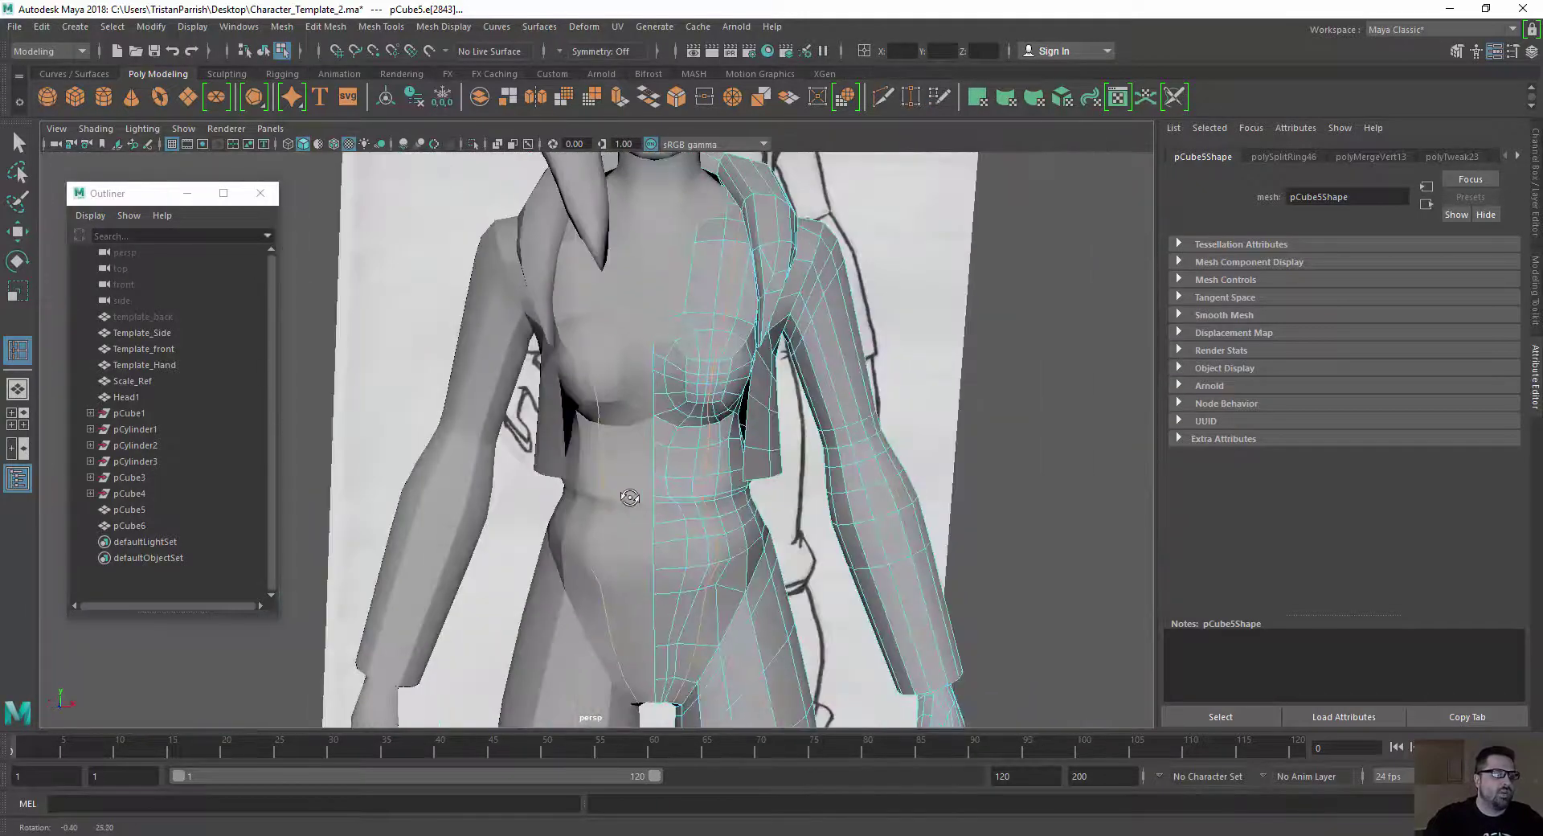
Inspect the underside of the crotch strip and how its edges line up with the inner thighs
middle_click_drag(636, 536, 640, 338, "alt")
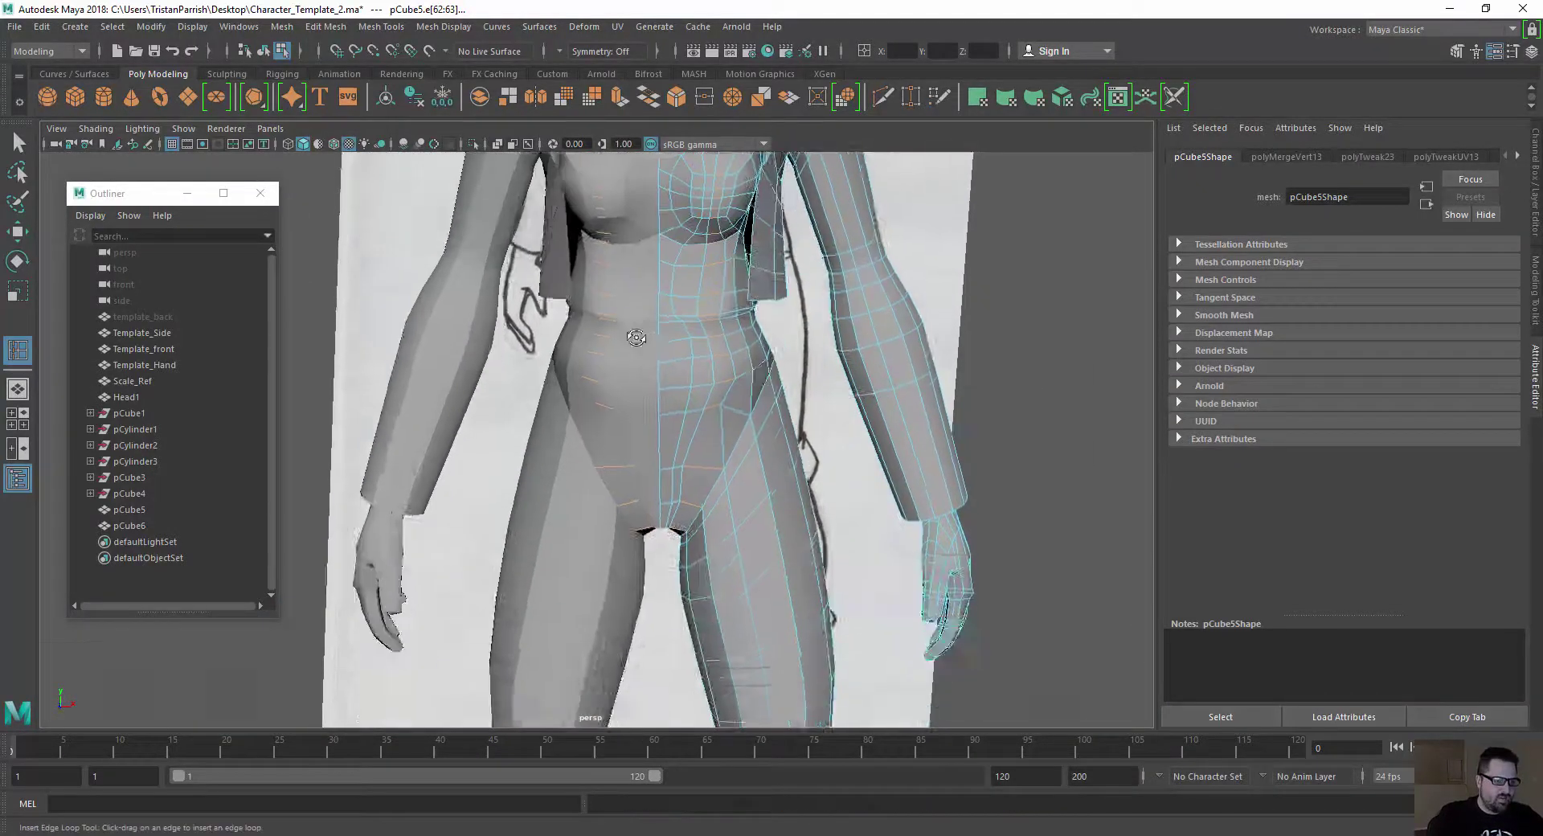
left_click_drag(641, 337, 643, 197, "alt")
right_click_drag(668, 362, 782, 452, "alt")
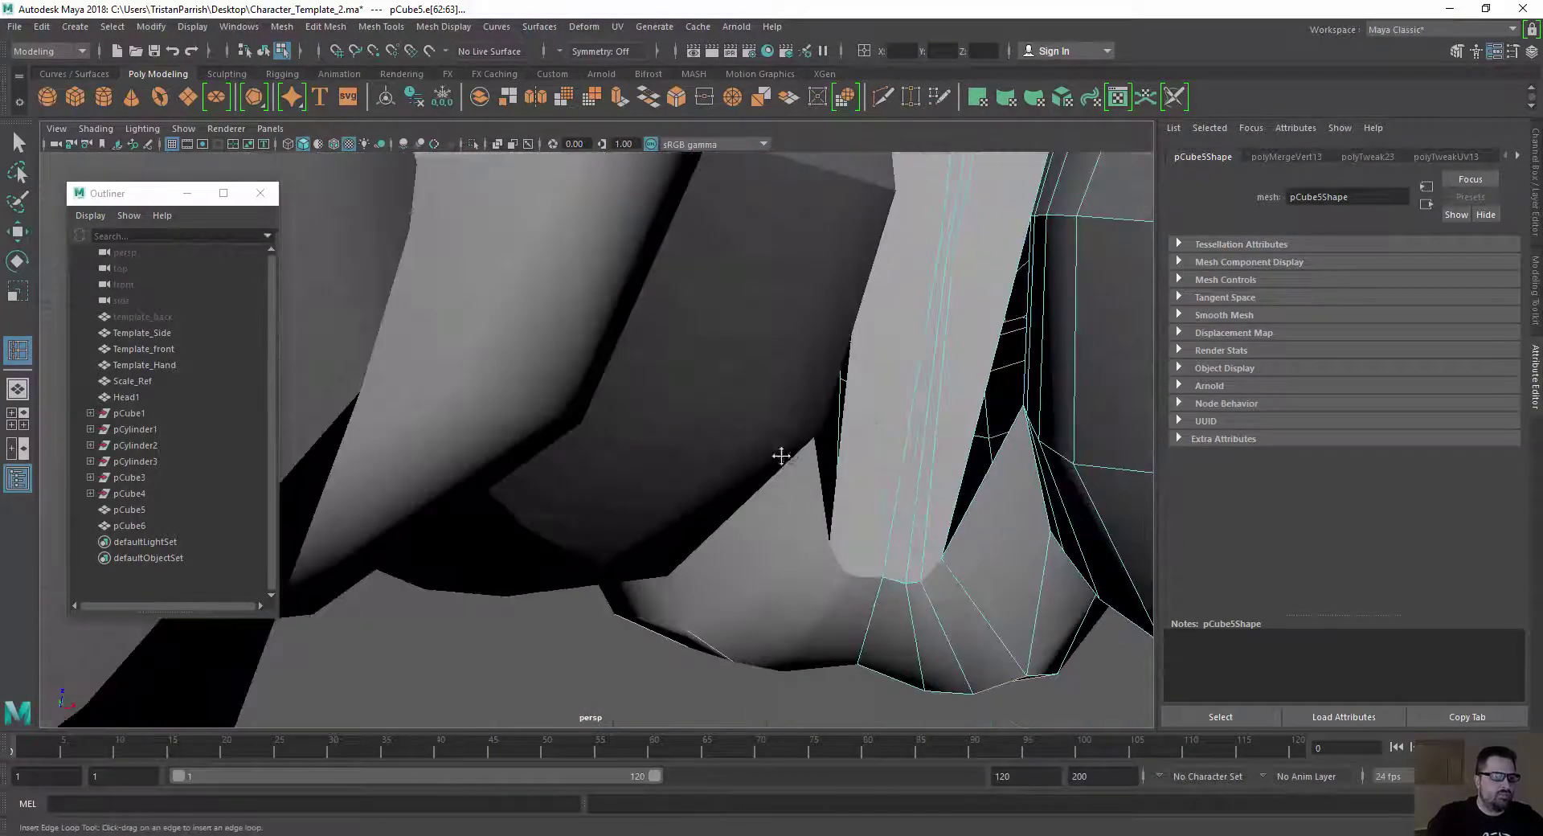
middle_click_drag(782, 452, 672, 455, "alt")
left_click_drag(672, 455, 803, 466, "alt")
middle_click_drag(671, 513, 694, 418, "alt")
left_click_drag(693, 417, 697, 424, "alt")
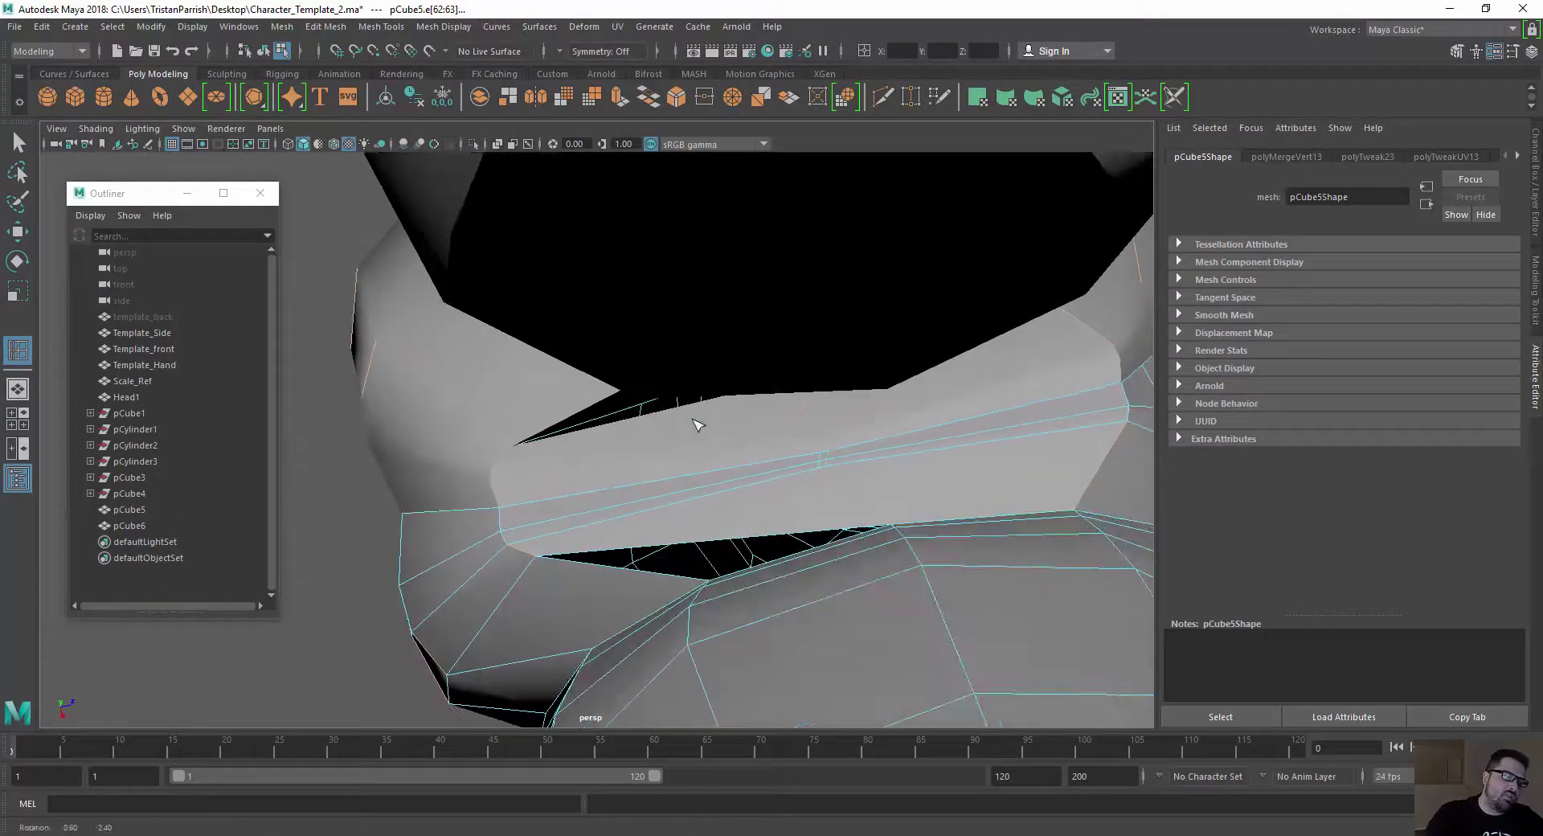
Target Weld the selected border vertex at the rear corner of the crotch strip to the next vertex along the inner thigh
left_click_drag(599, 526, 518, 480, "alt")
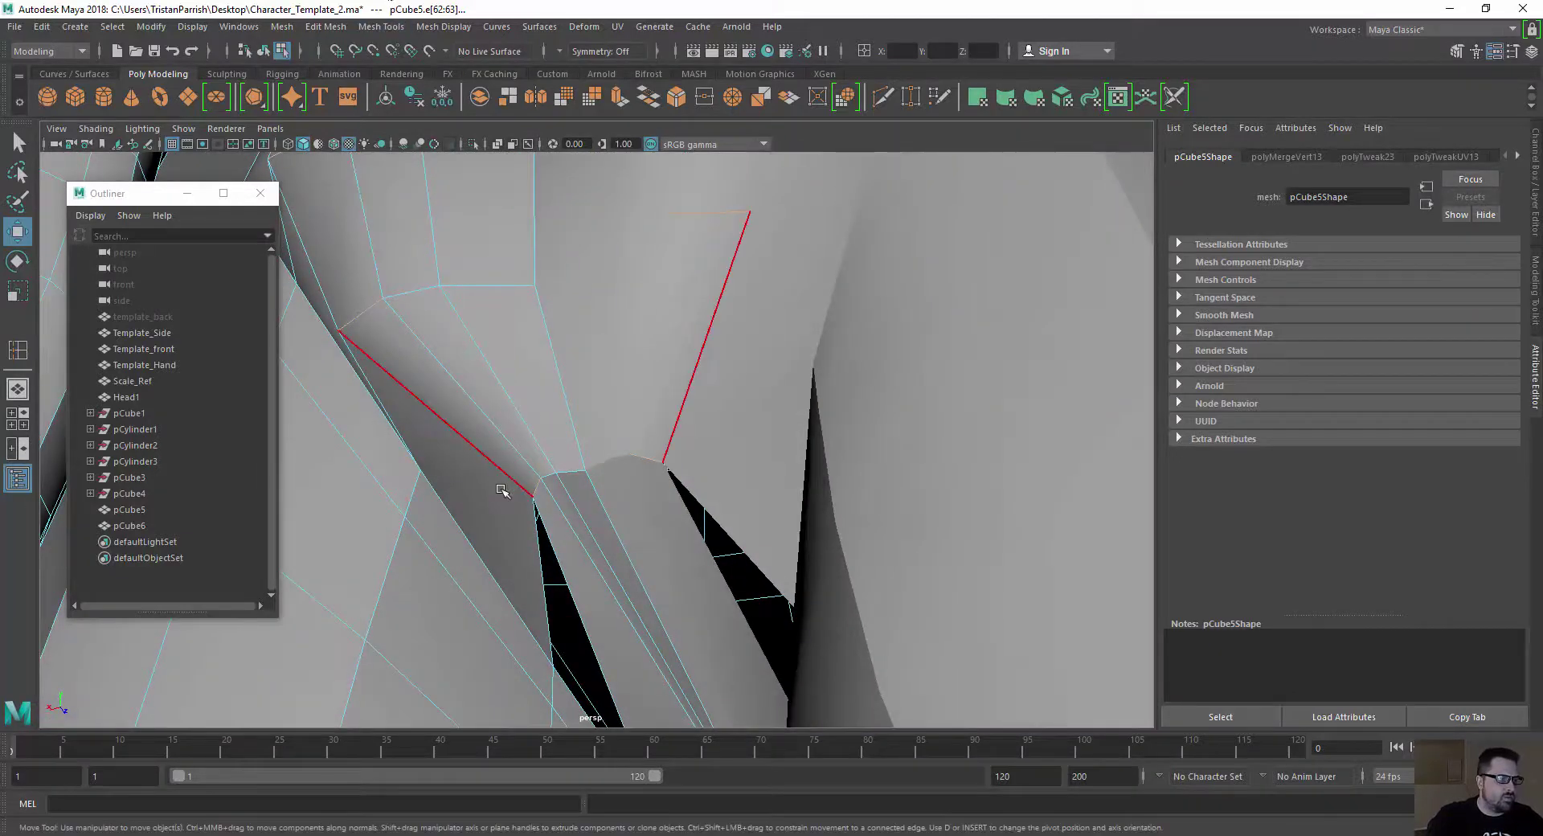
right_click_drag(499, 389, 432, 389)
left_click(529, 501)
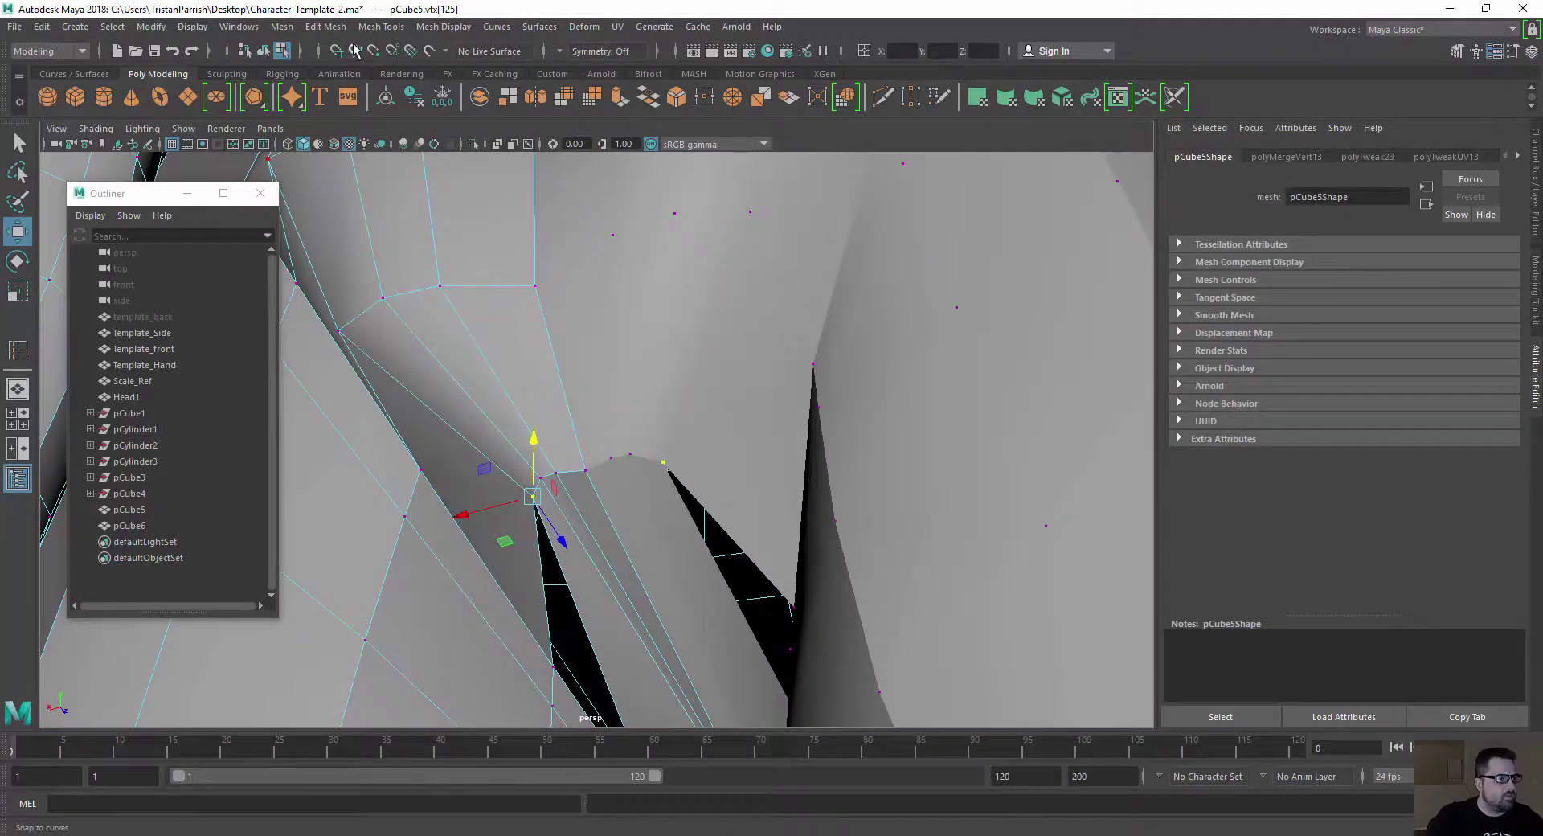
left_click(325, 27)
mouse_move(381, 27)
left_click(406, 293)
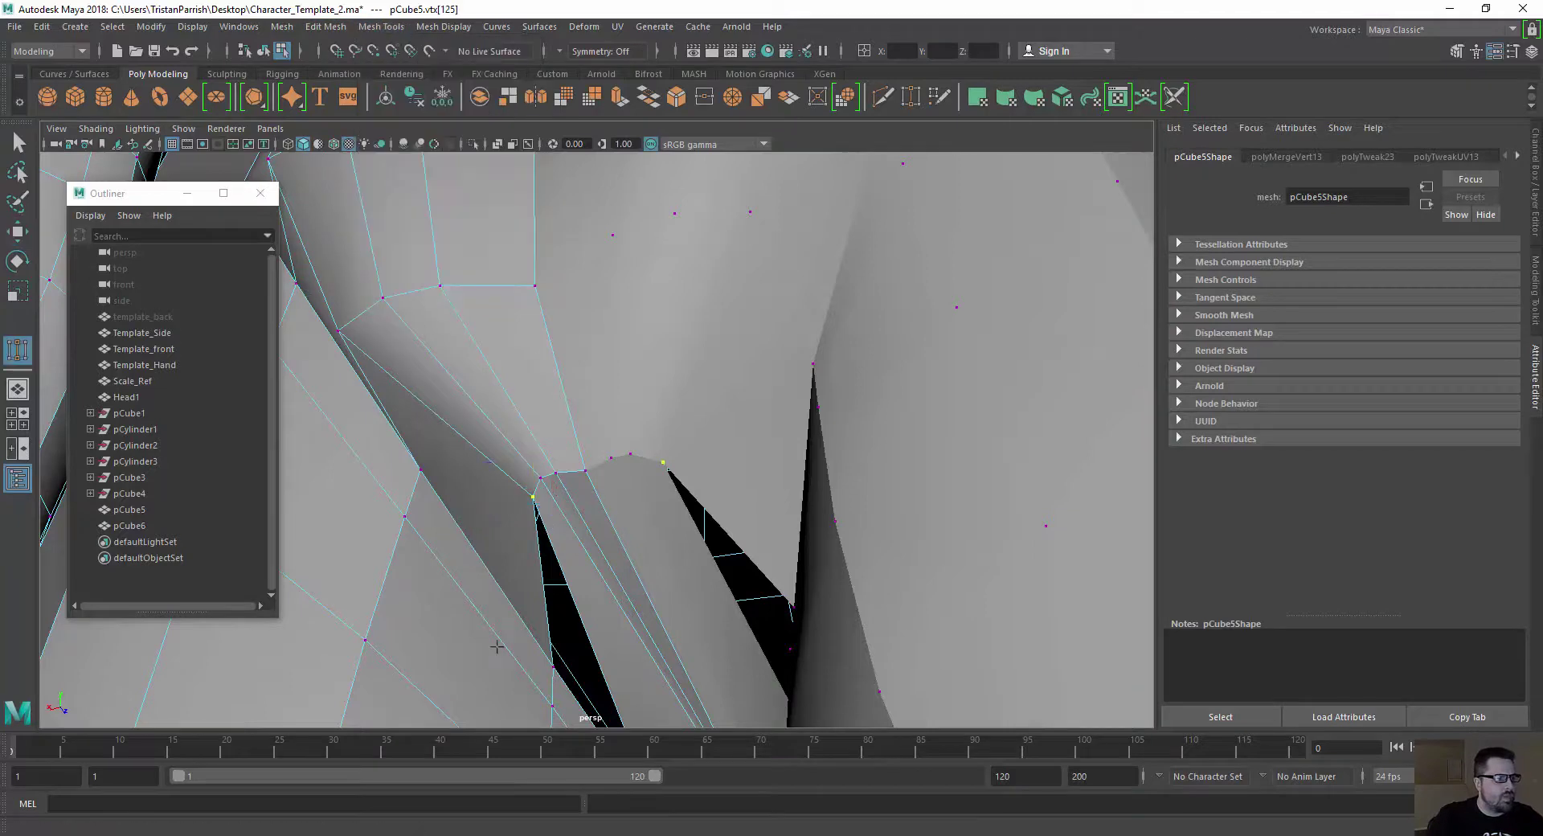
left_click_drag(482, 377, 522, 426, "alt")
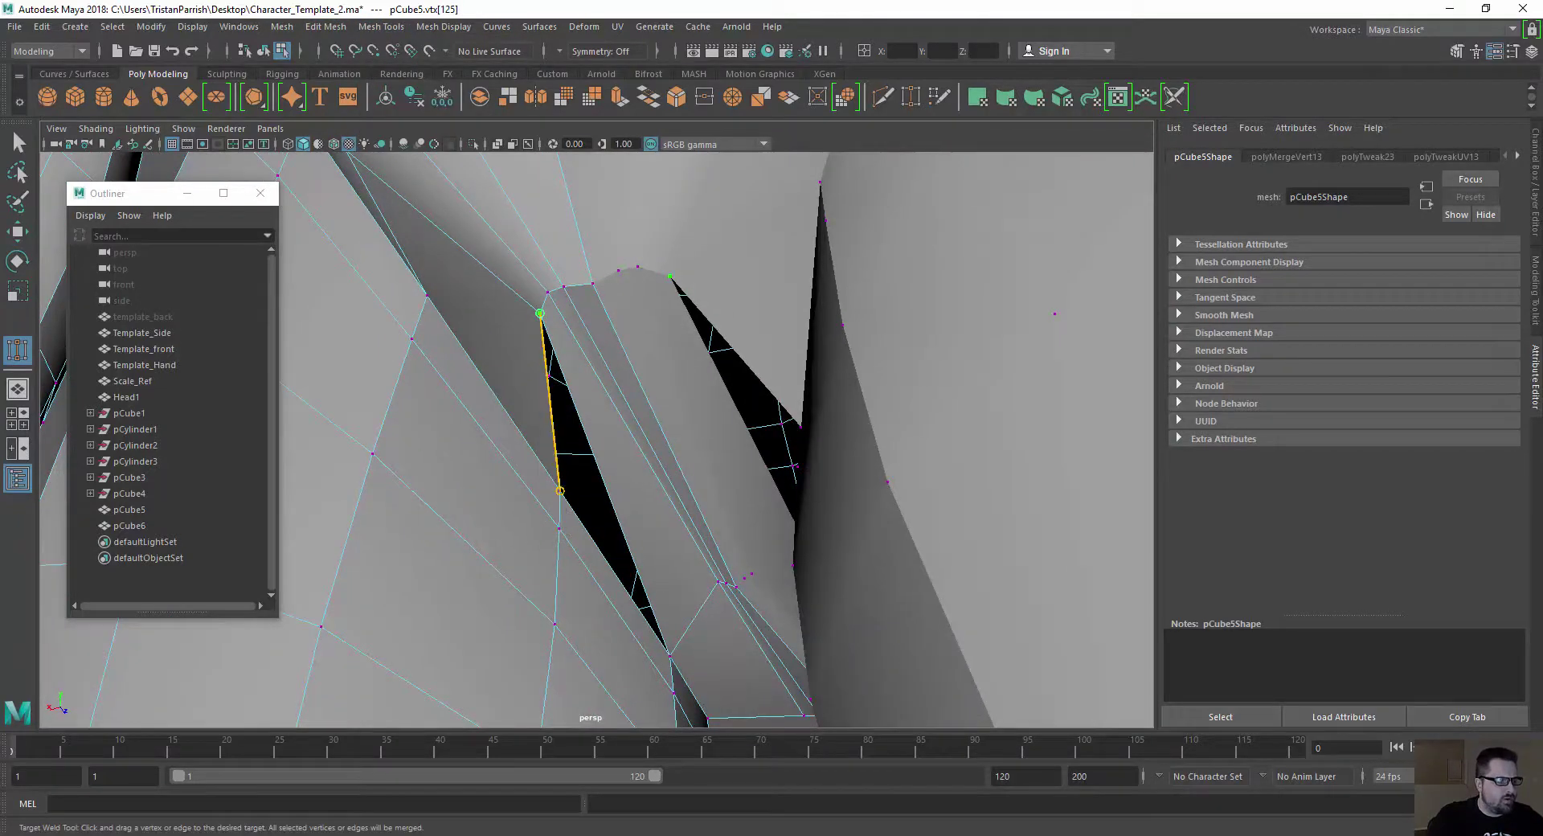
left_click_drag(560, 490, 605, 397)
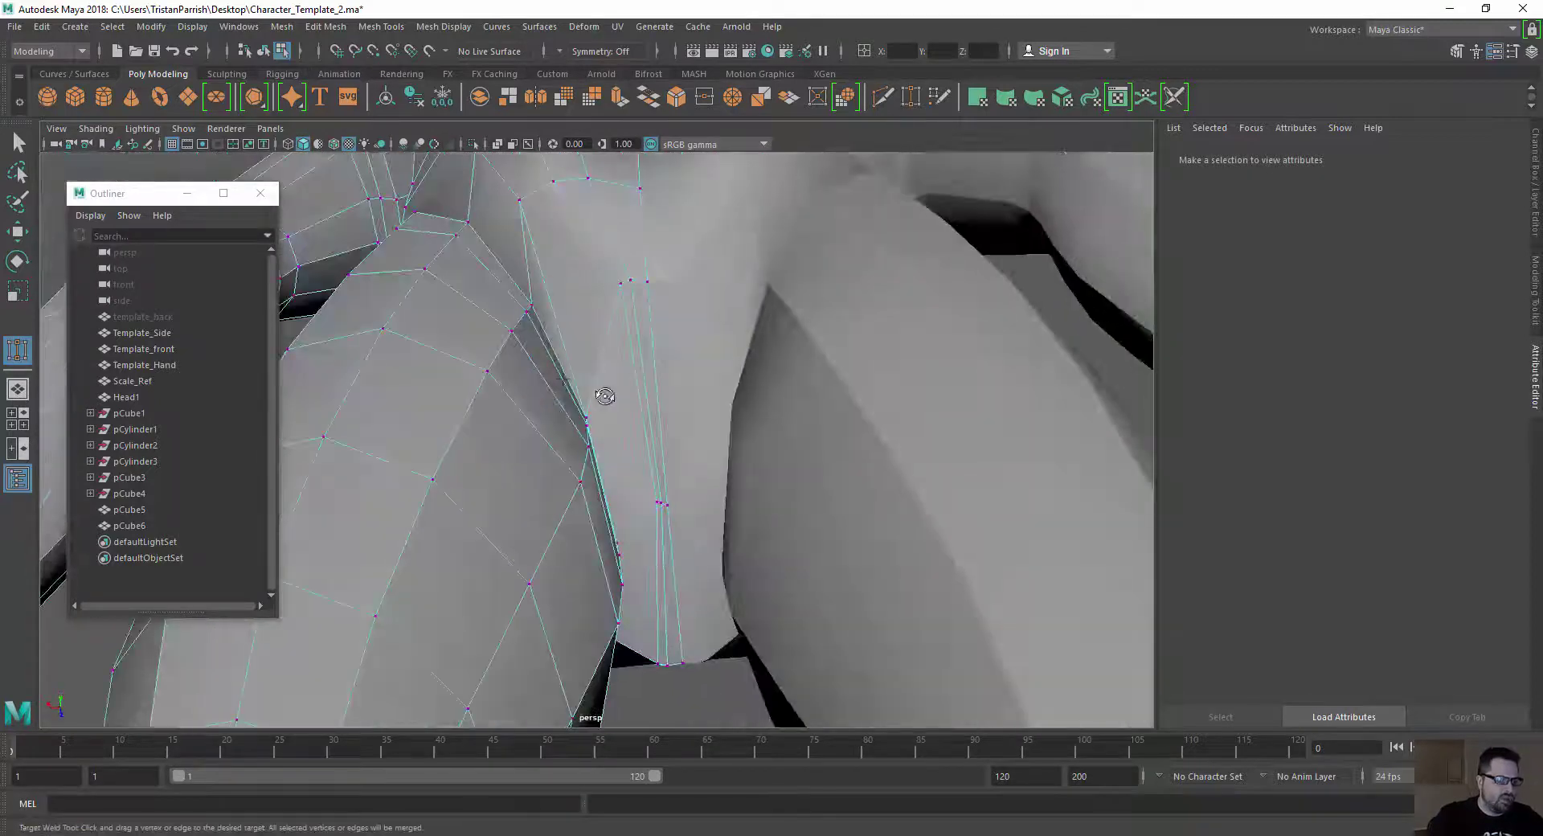
Reposition the crotch strip's vertices beside the centre line and raise the vertex on its lower rear border
left_click(623, 281)
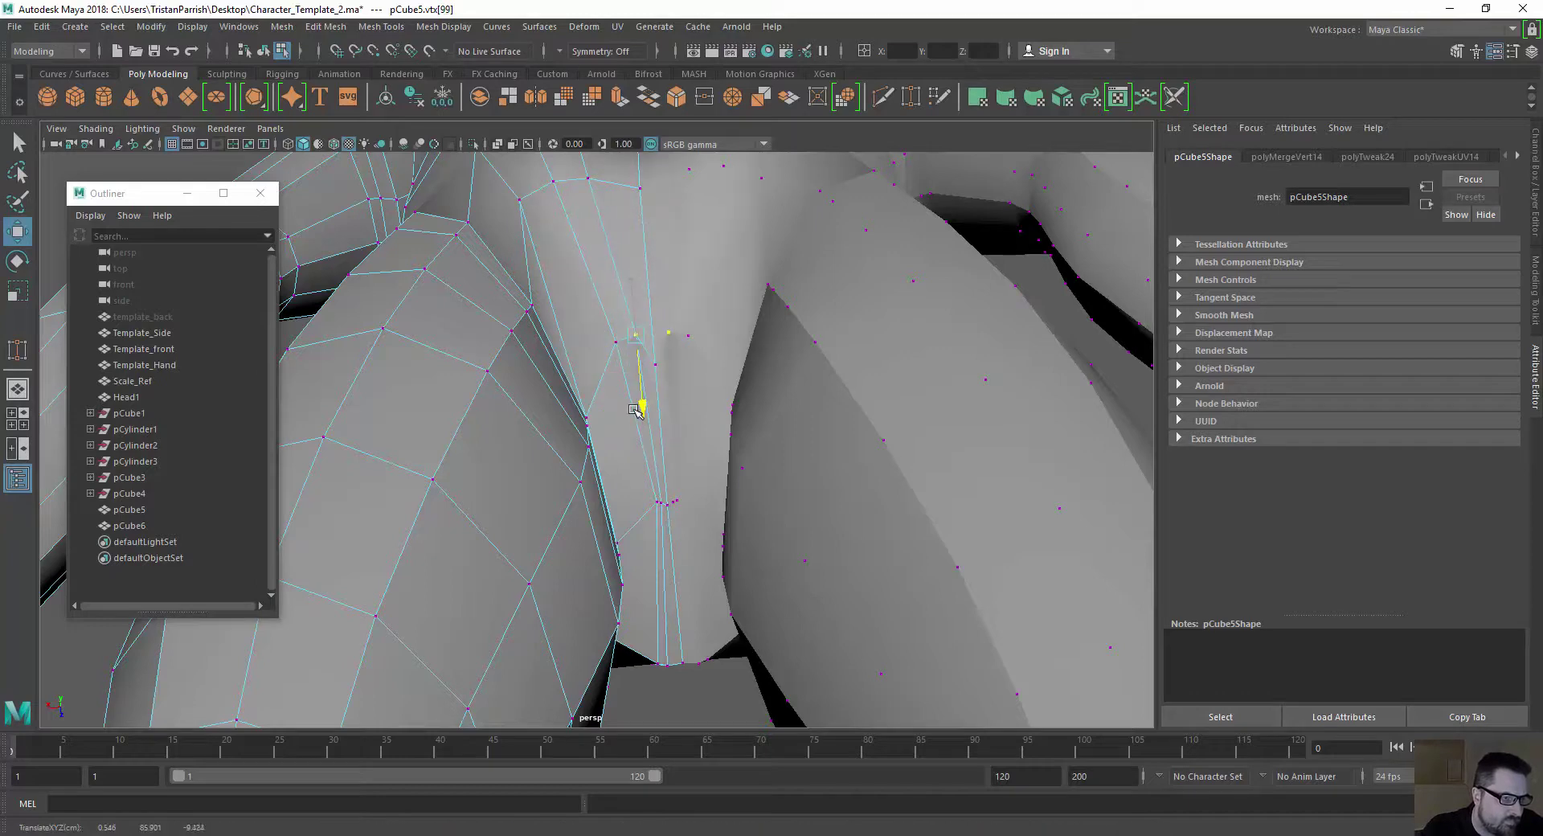
left_click_drag(632, 415, 633, 416)
right_click_drag(633, 416, 544, 372, "alt")
left_click_drag(544, 372, 690, 573, "alt")
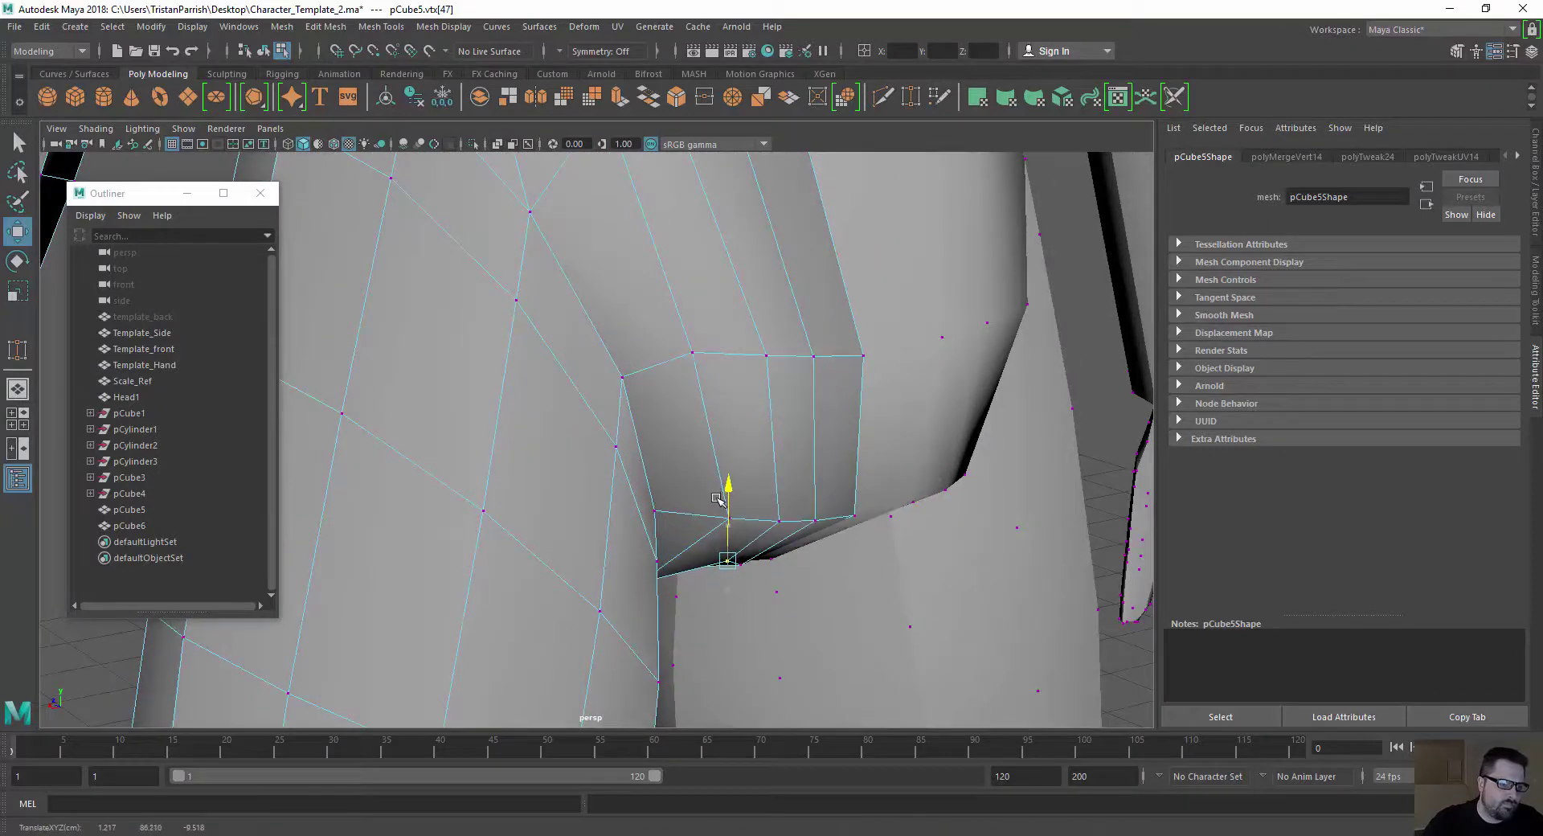
left_click_drag(718, 501, 515, 436, "alt")
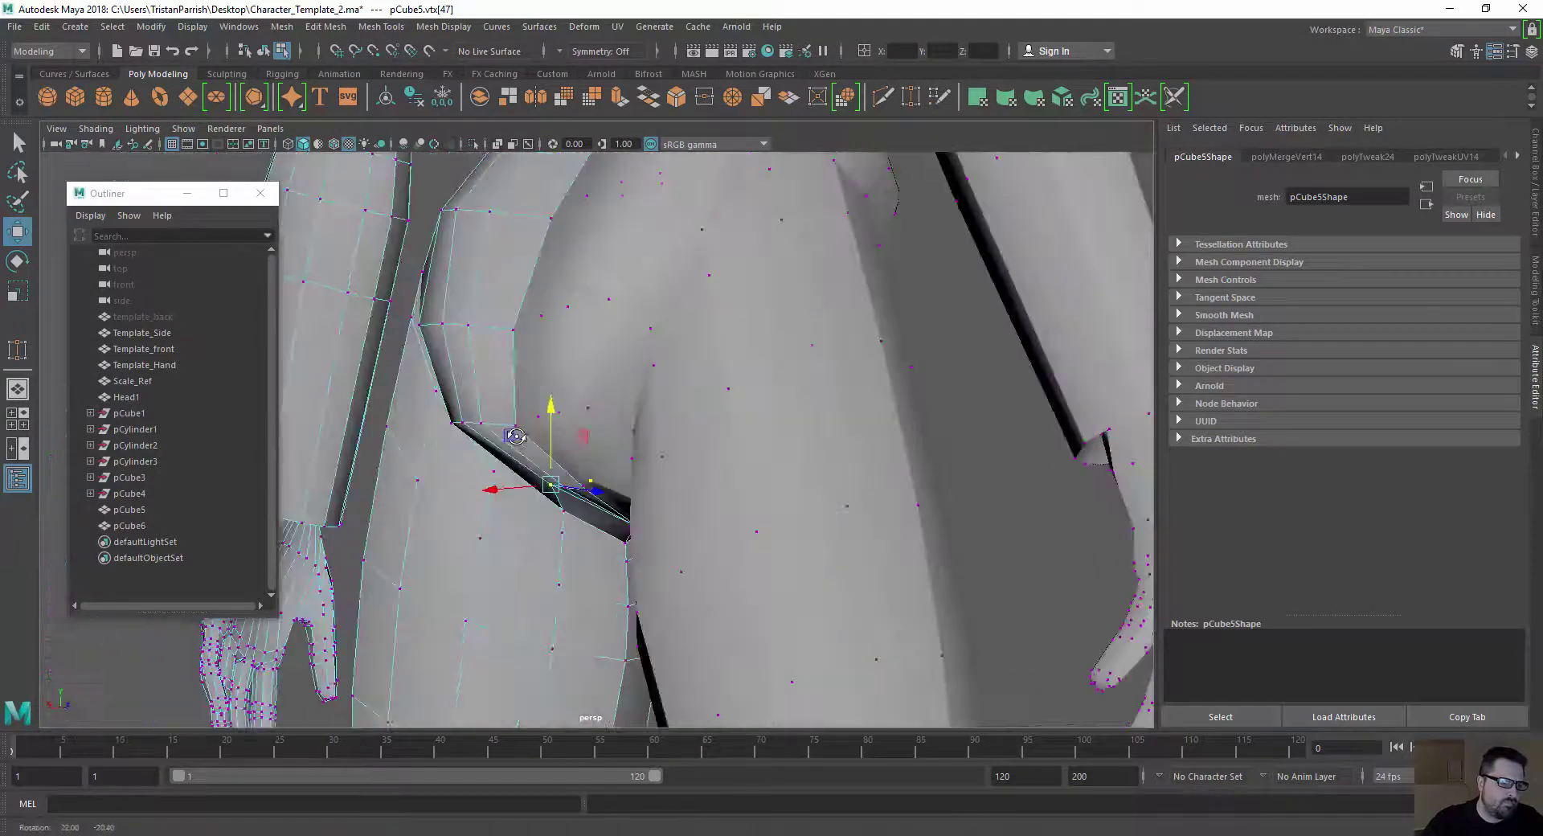
Adjust the heights of the centre vertex and its neighbour where the crotch strip meets the buttocks
left_click_drag(573, 496, 542, 496, "alt")
left_click_drag(481, 490, 587, 434, "alt")
left_click_drag(531, 355, 580, 347)
left_click(575, 421)
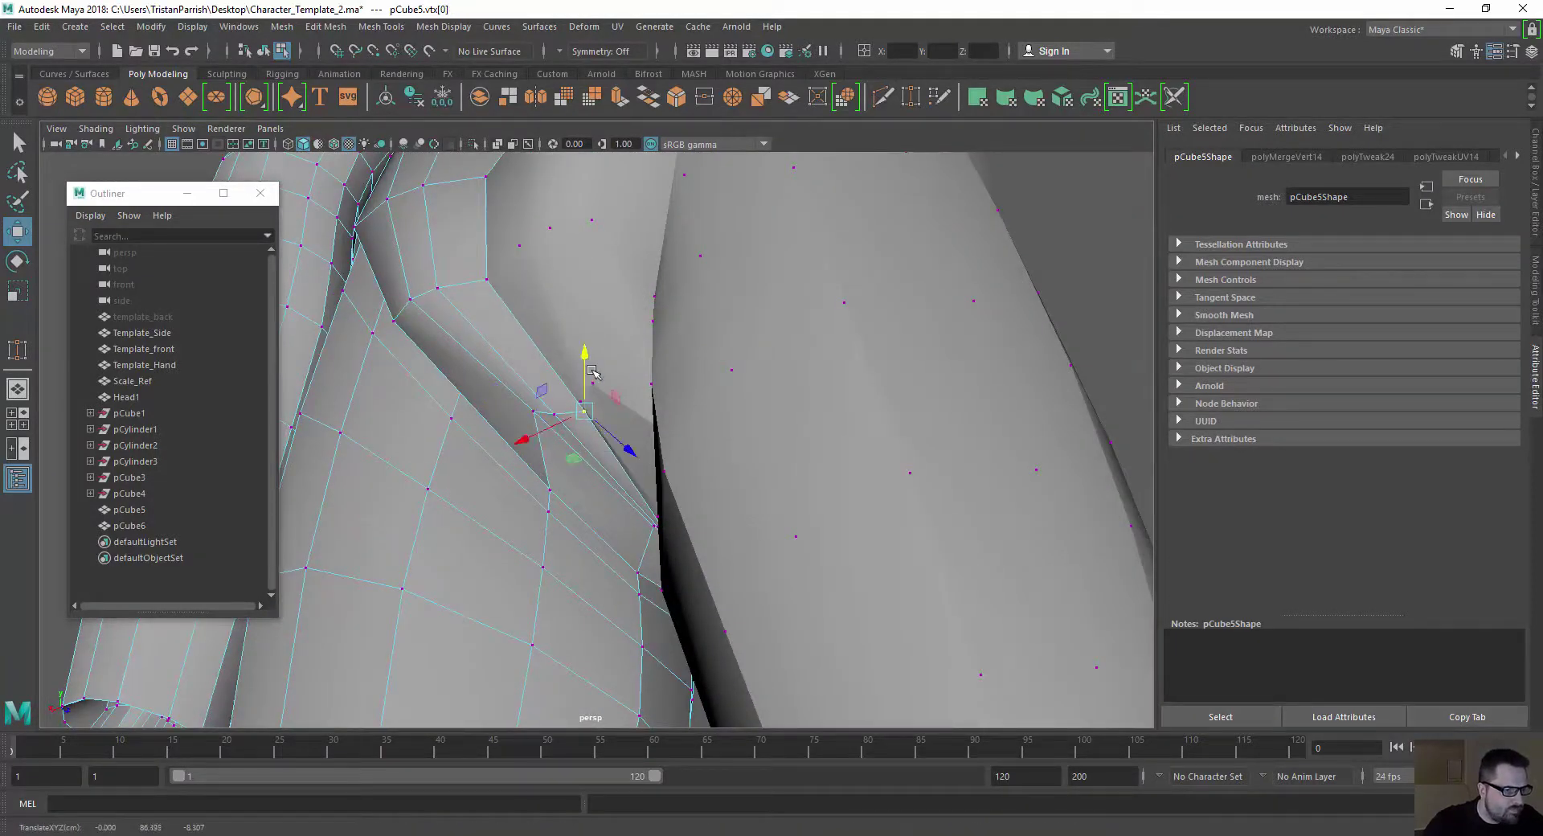
left_click_drag(611, 446, 679, 527, "alt")
left_click(668, 544)
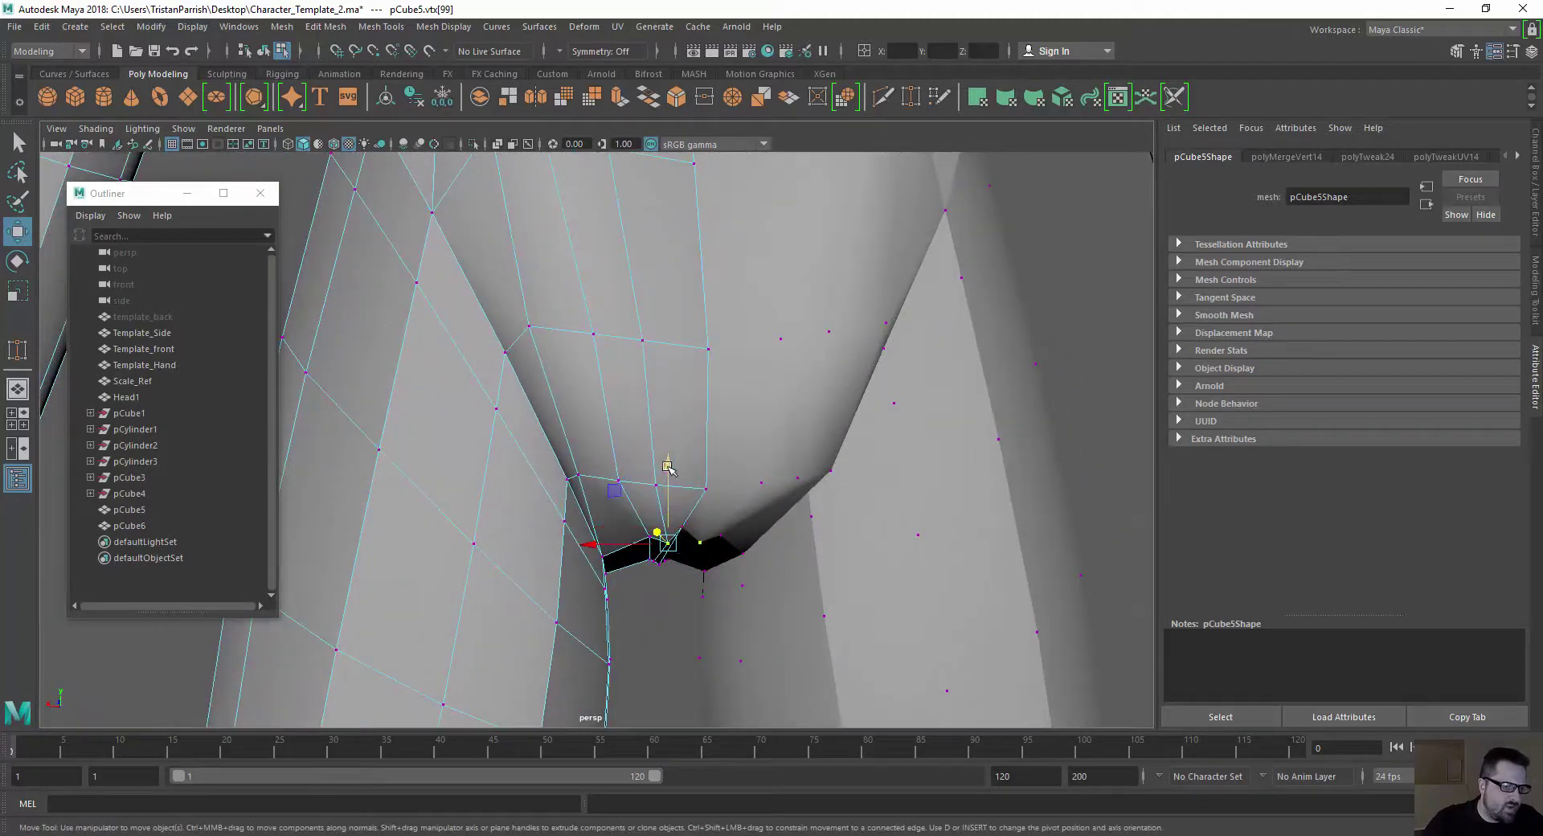
left_click_drag(668, 466, 553, 403)
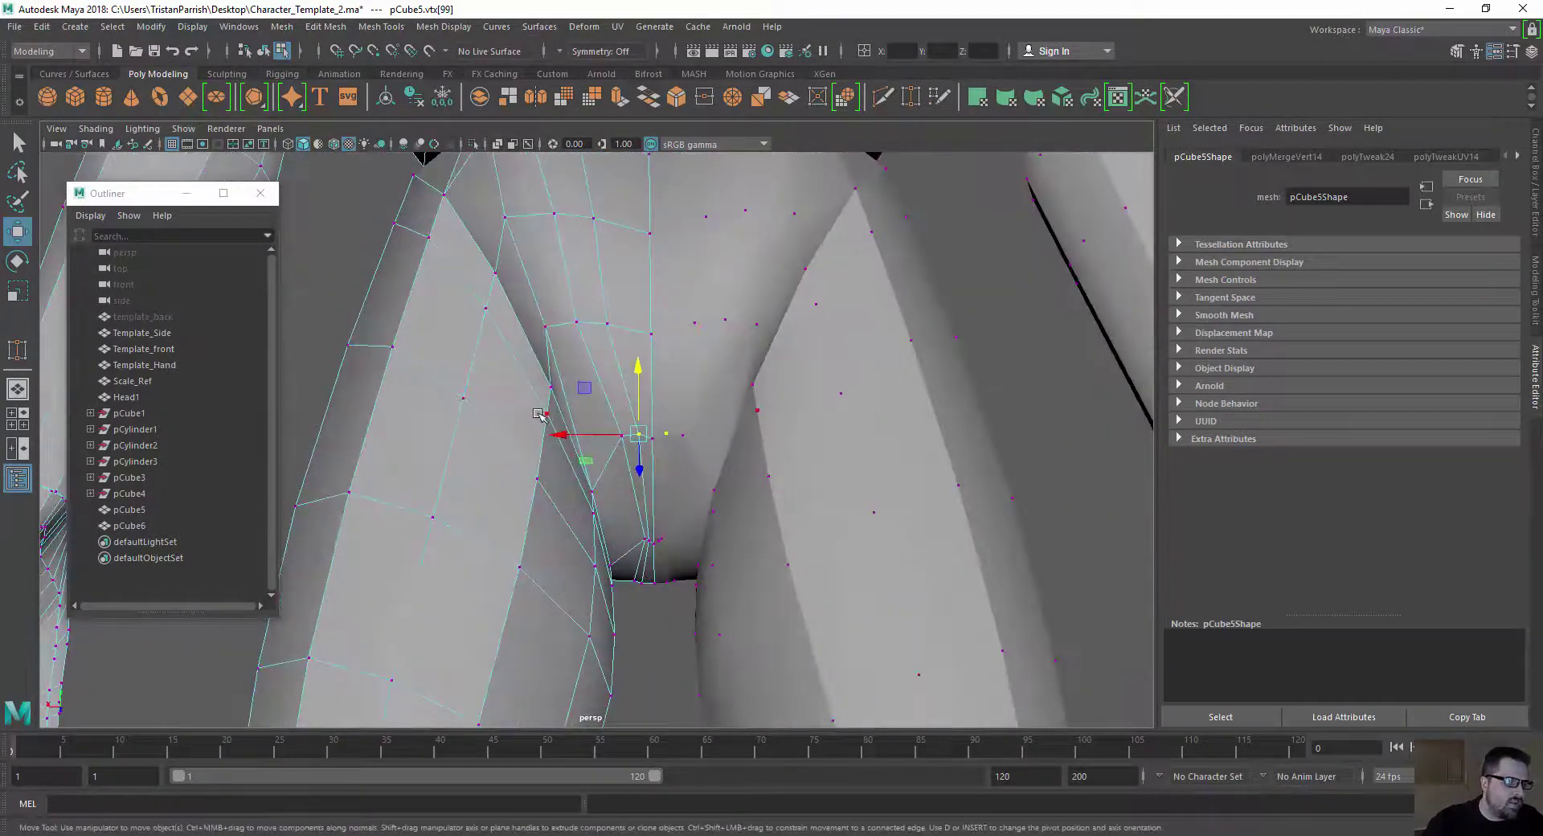
Move three vertices at the back of the upper thigh outward to even out the edge spacing
left_click(484, 311)
left_click_drag(409, 314, 378, 323)
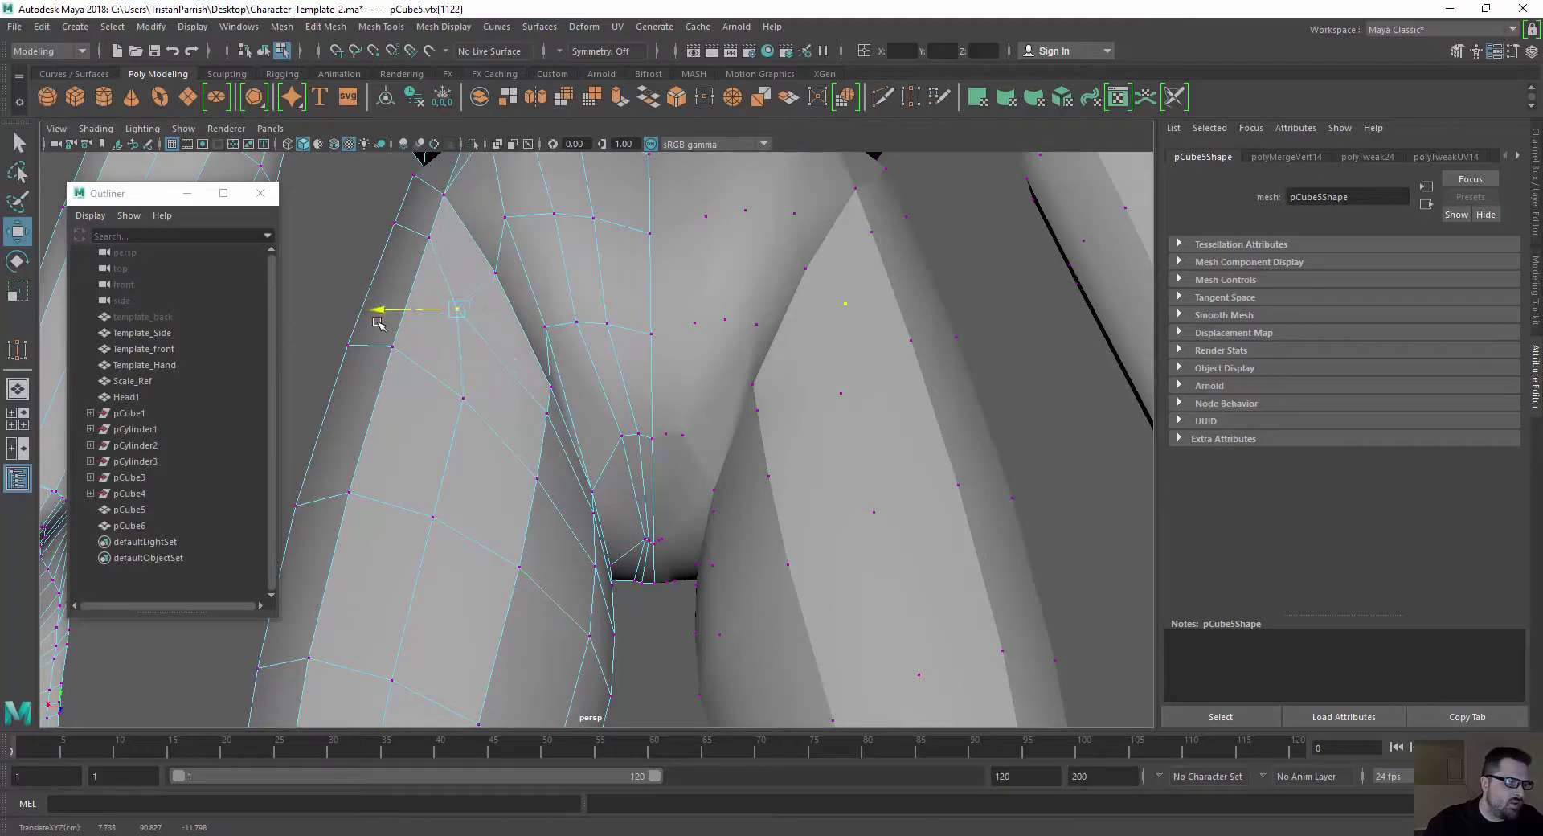
left_click(427, 239)
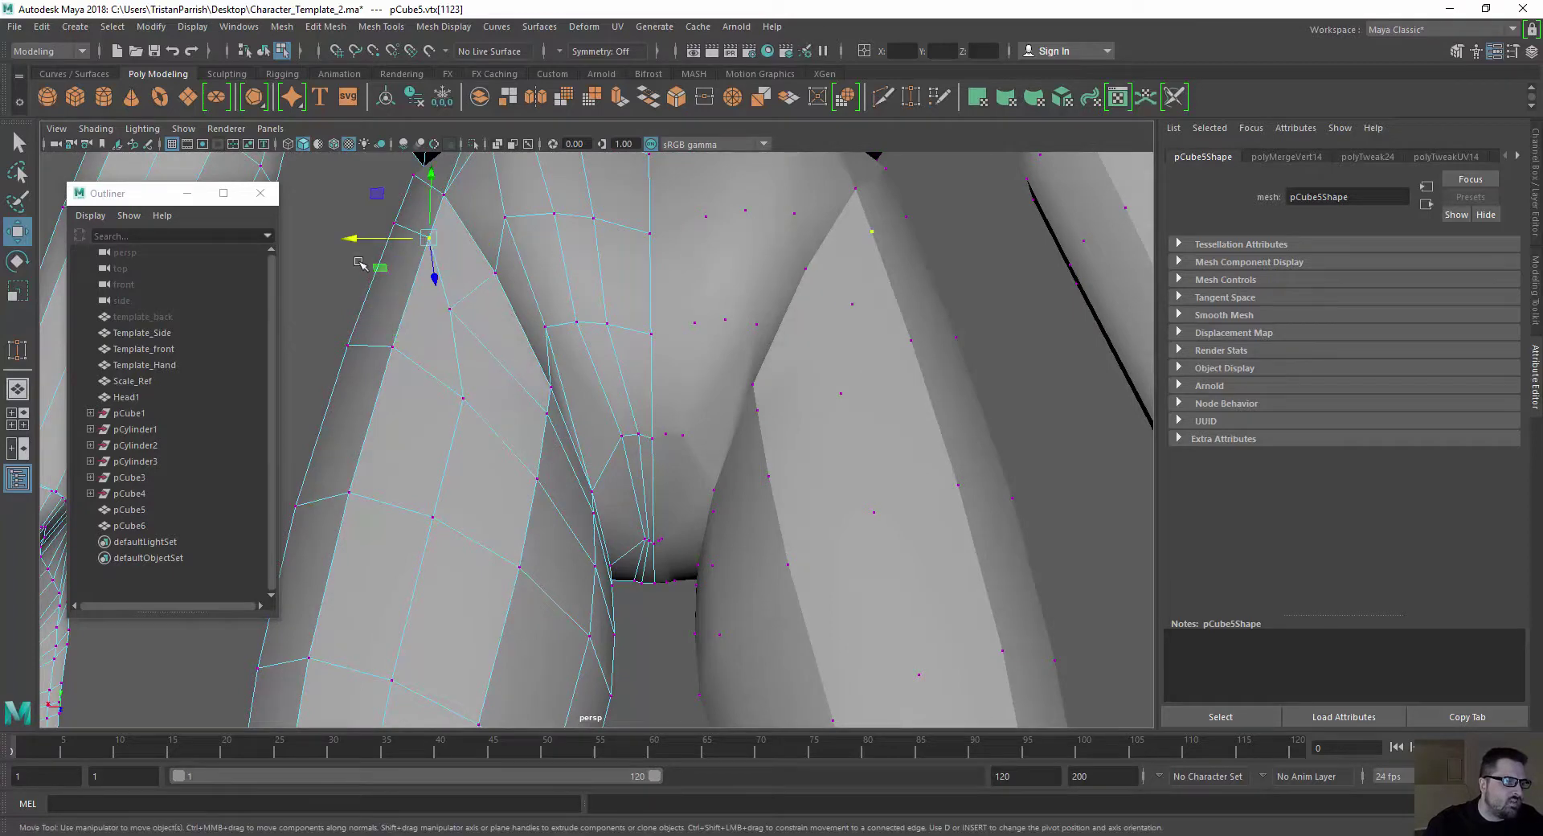
left_click_drag(356, 240, 336, 242)
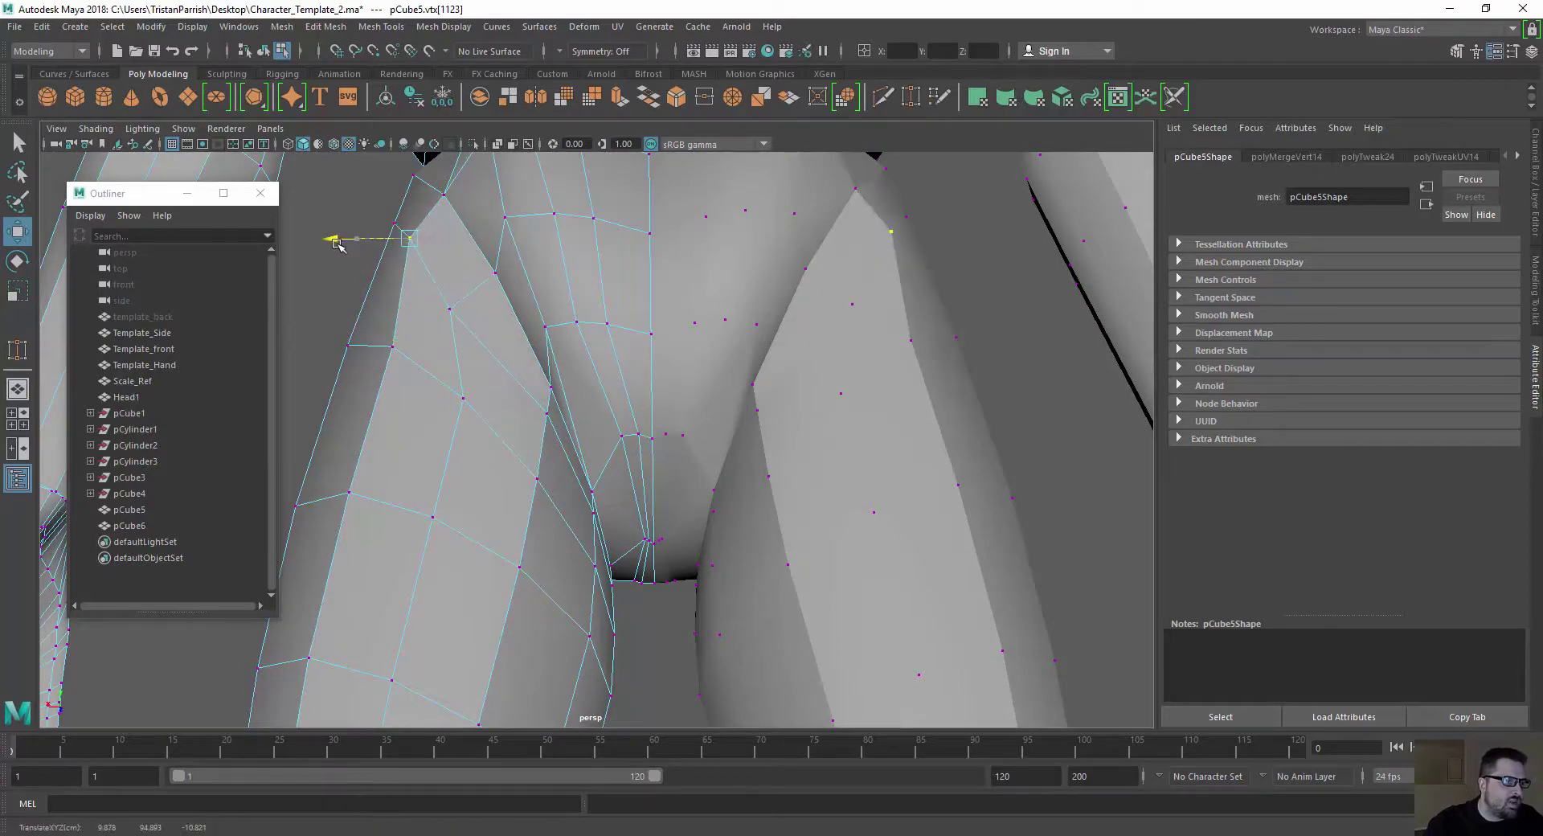
left_click(384, 348)
left_click_drag(314, 348, 305, 351)
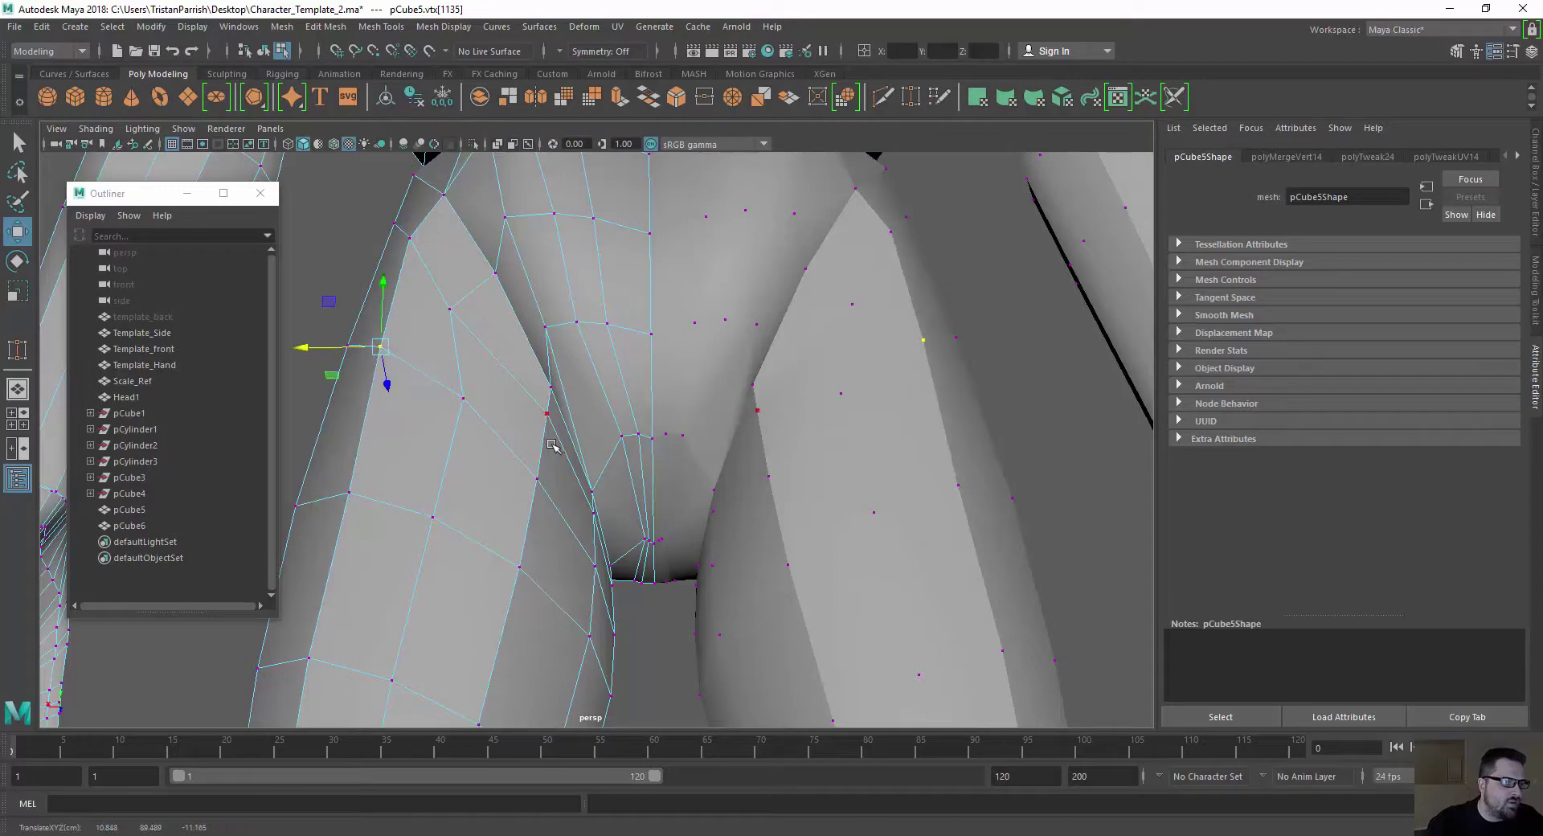
Move the vertices along the crease between buttock and inner thigh outward
left_click(545, 413)
left_click_drag(502, 426, 449, 392)
left_click(546, 386)
middle_click_drag(475, 359, 519, 432, "alt")
left_click_drag(519, 432, 528, 471, "alt")
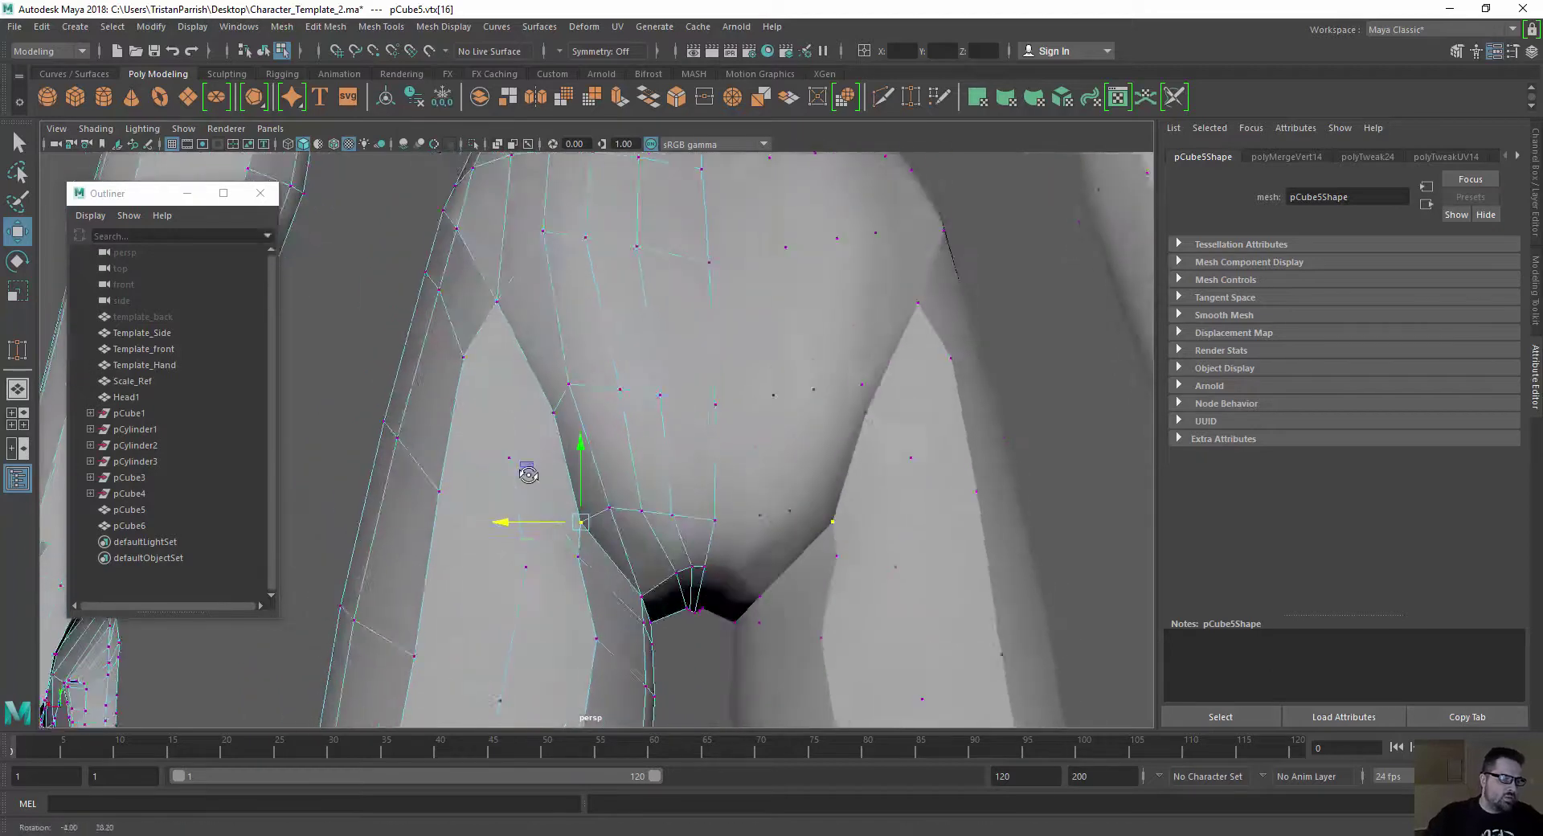
left_click(553, 427)
left_click_drag(458, 426, 579, 621)
Move three centre-line vertices at the back of the pelvis and two vertices in the adjacent column forward along Z
left_click(729, 540)
left_click(695, 610, "shift")
left_click(598, 489, "shift")
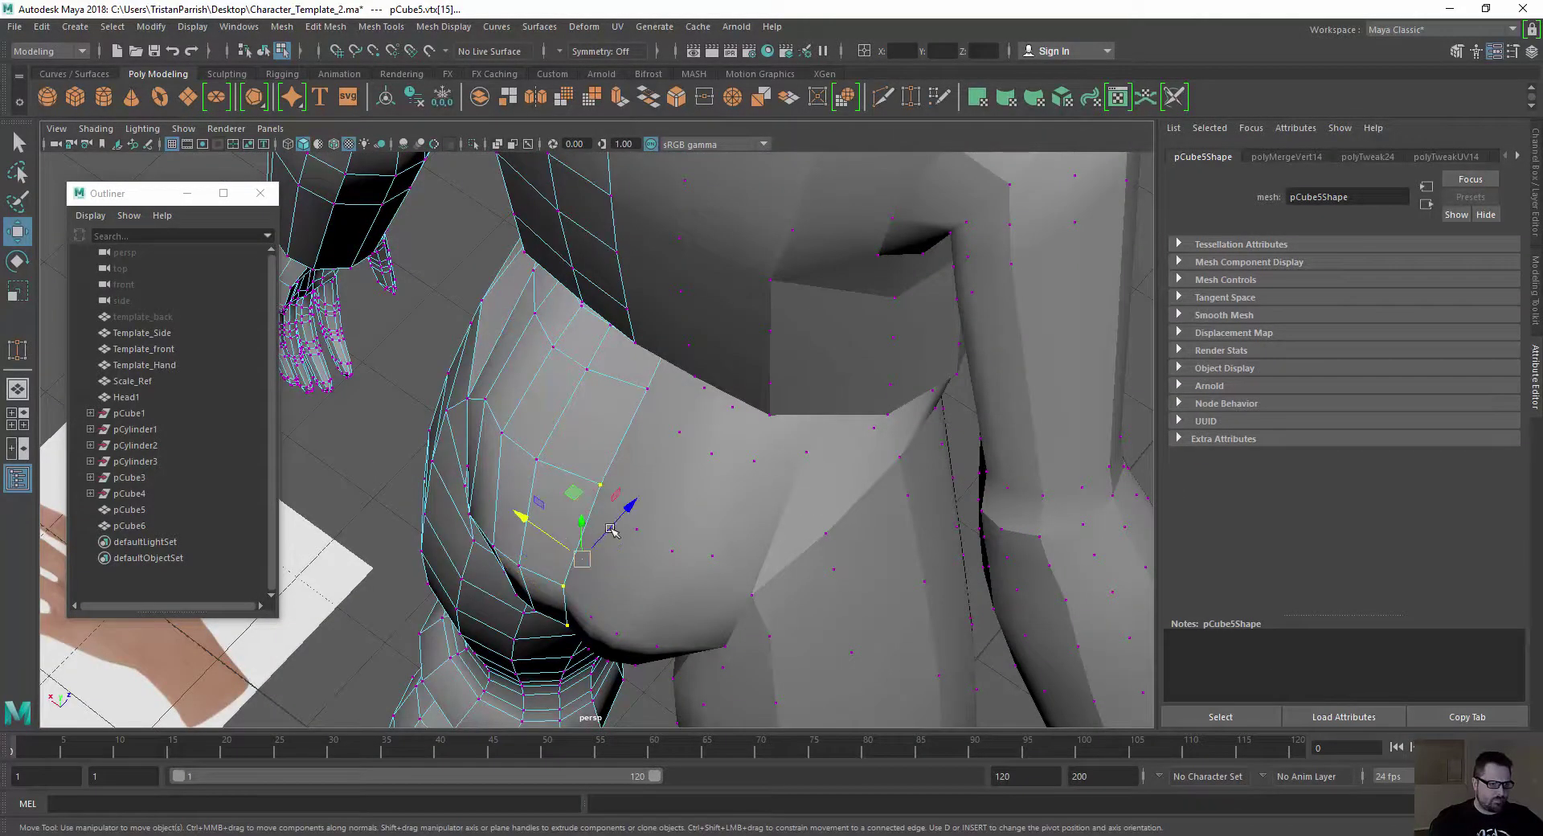
left_click_drag(629, 512, 643, 501)
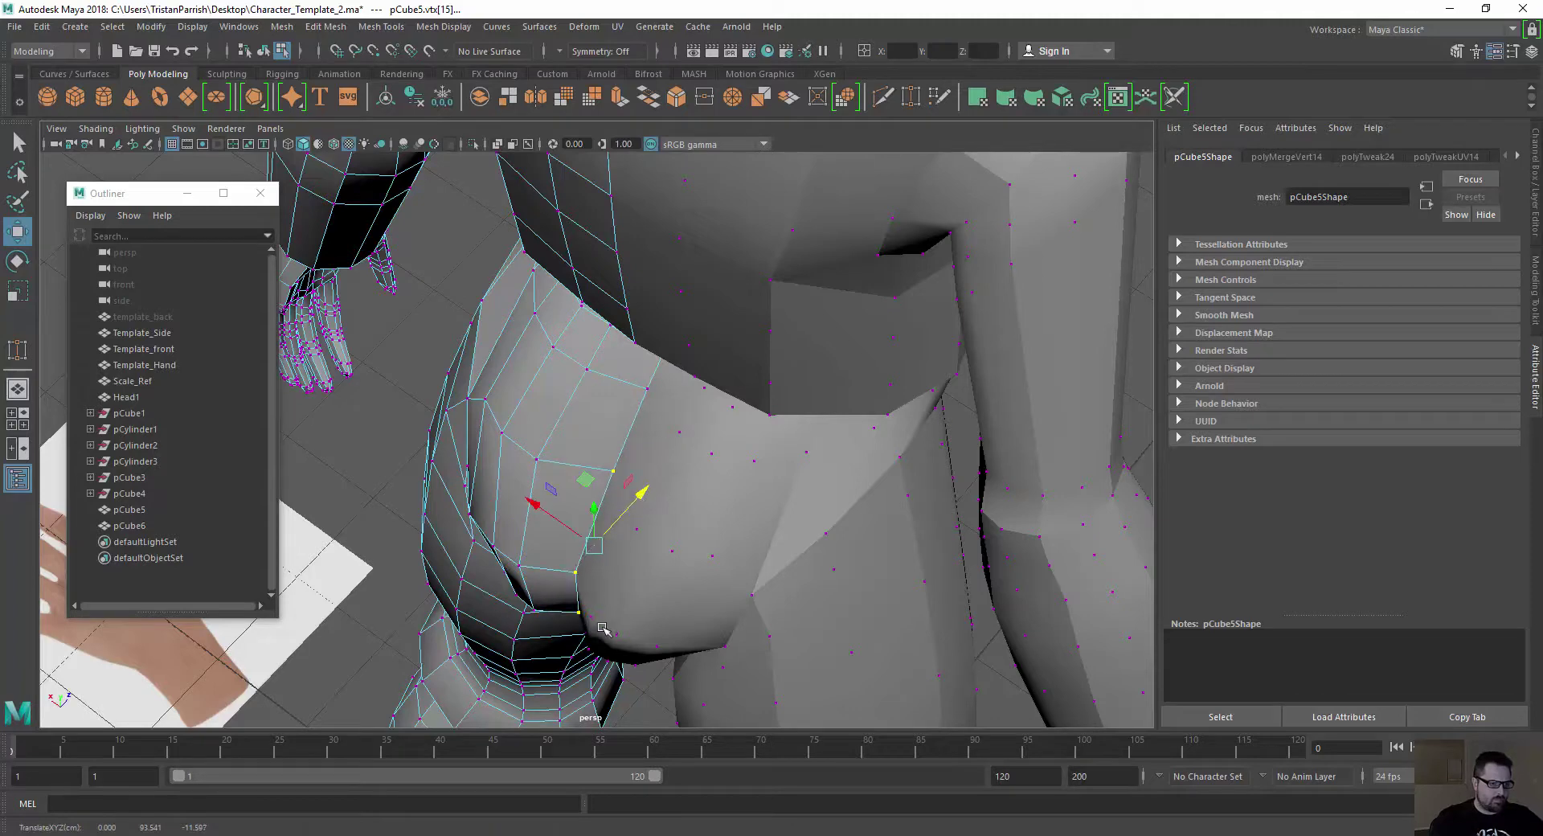
left_click(523, 567)
left_click_drag(521, 570, 588, 515, "alt")
left_click(546, 596, "shift")
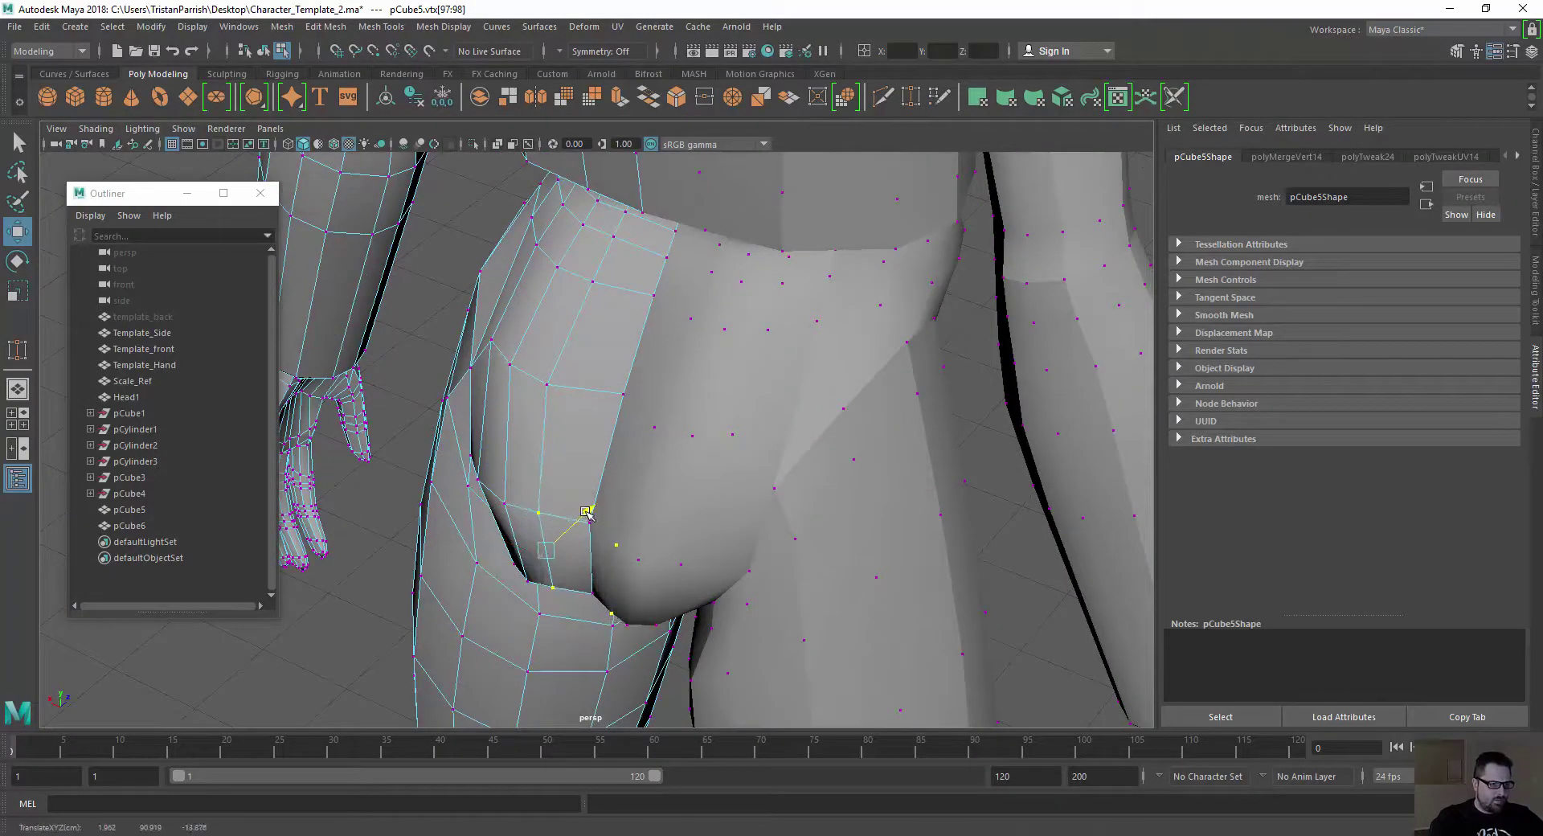
Select two buttock crease vertices and enable Soft Selection for the Move tool with Volume falloff and a radius of 11.27
left_click_drag(454, 495, 489, 455, "alt")
left_click(542, 493)
left_click(586, 502, "shift")
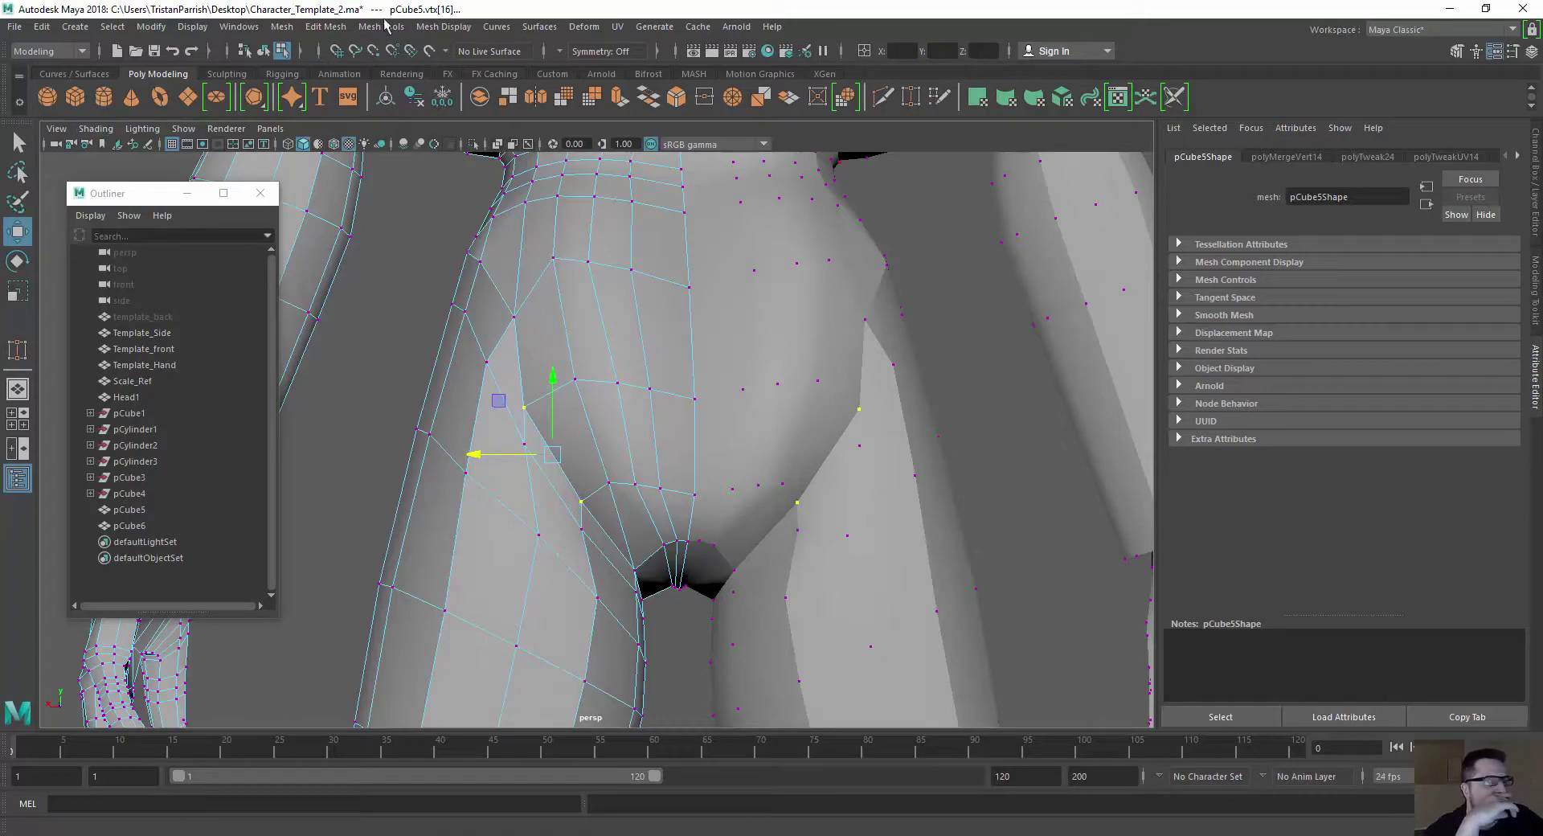
left_click(1514, 53)
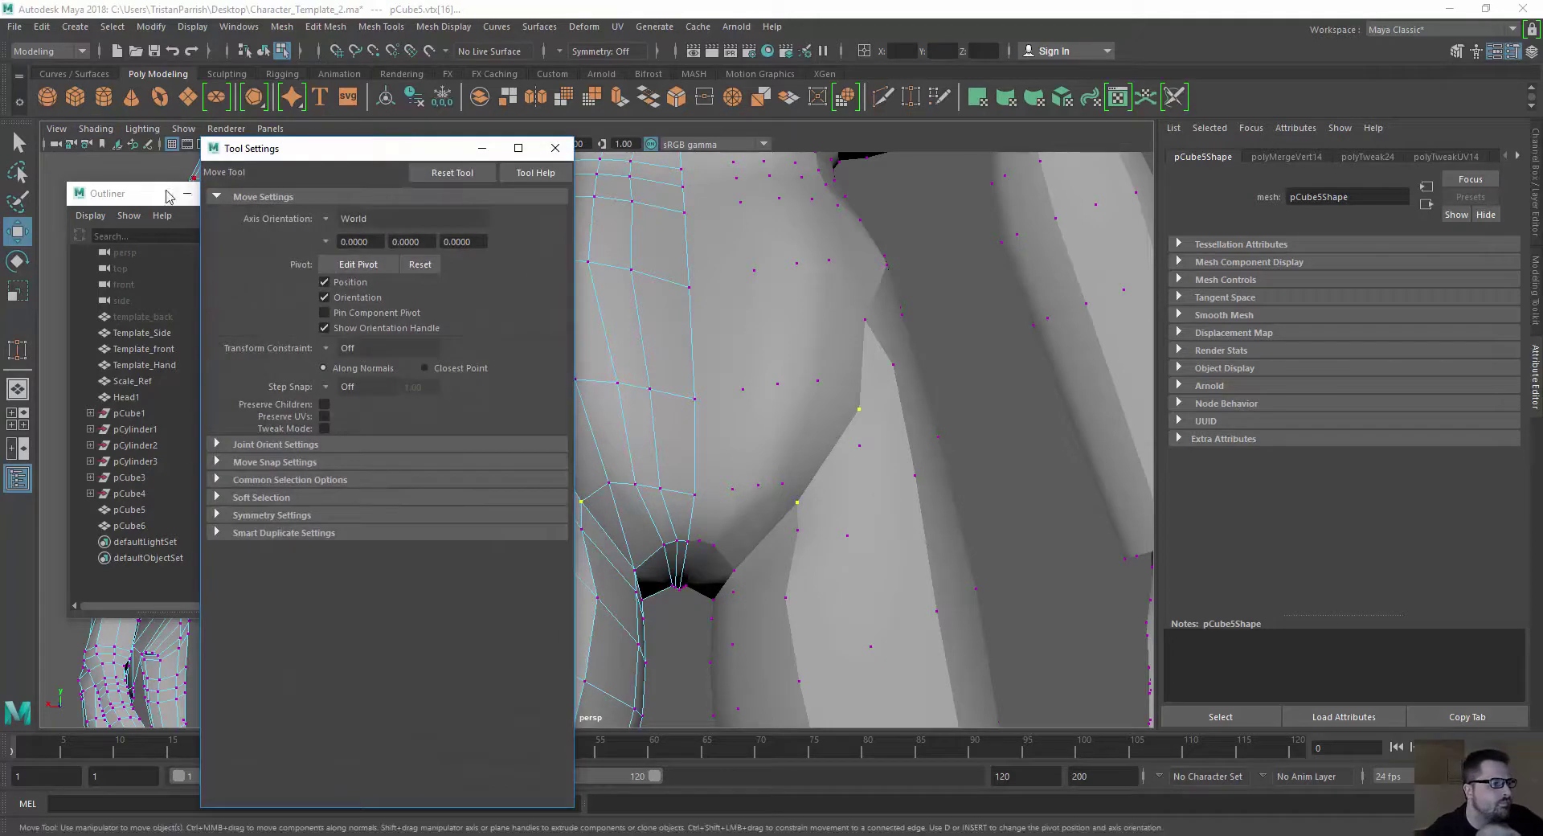
left_click(186, 197)
left_click_drag(248, 153, 24, 177)
left_click(110, 473)
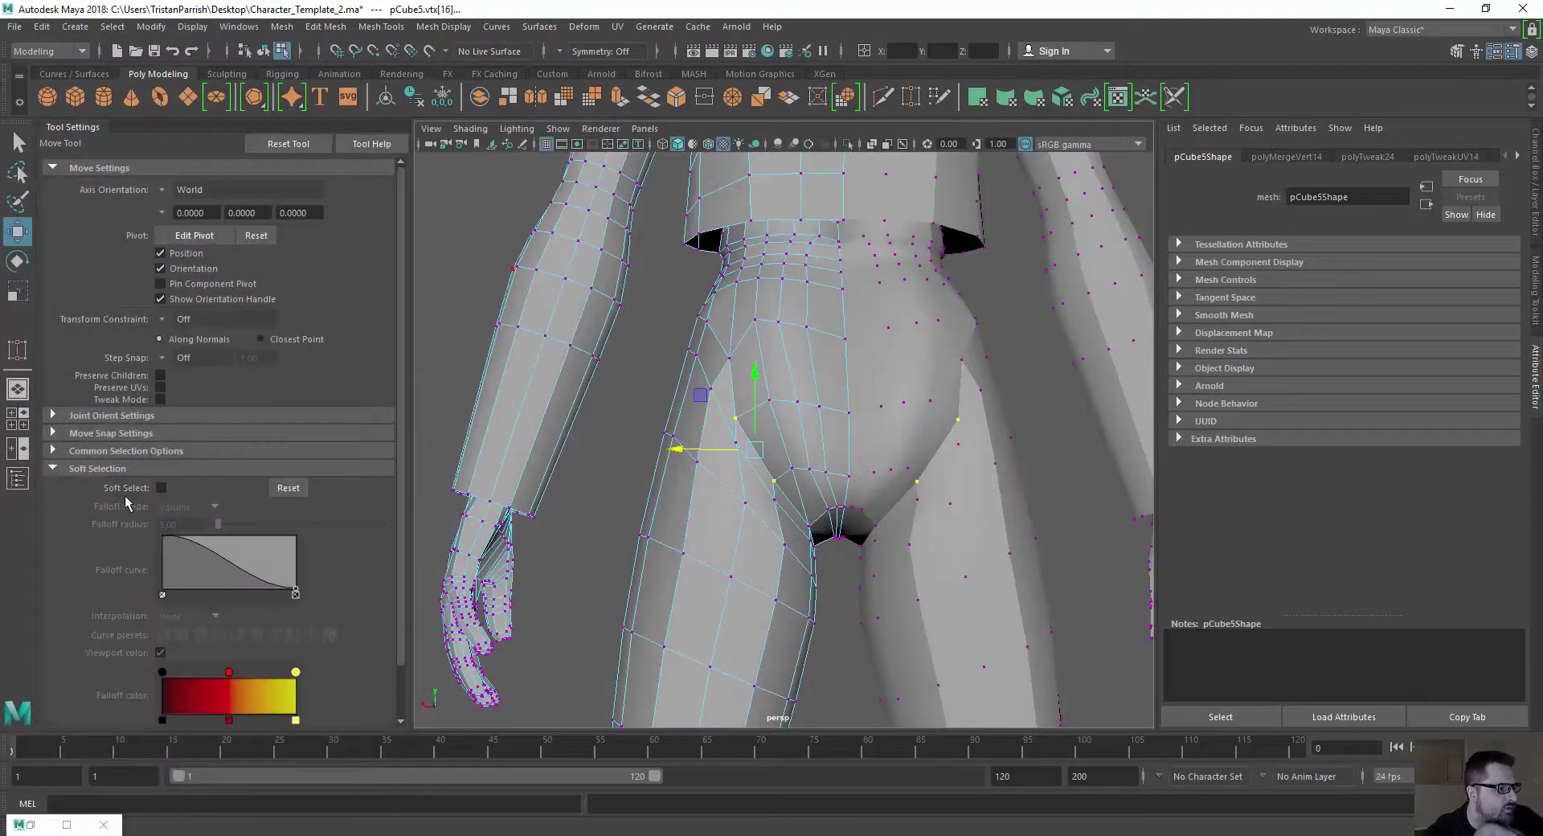
left_click(161, 488)
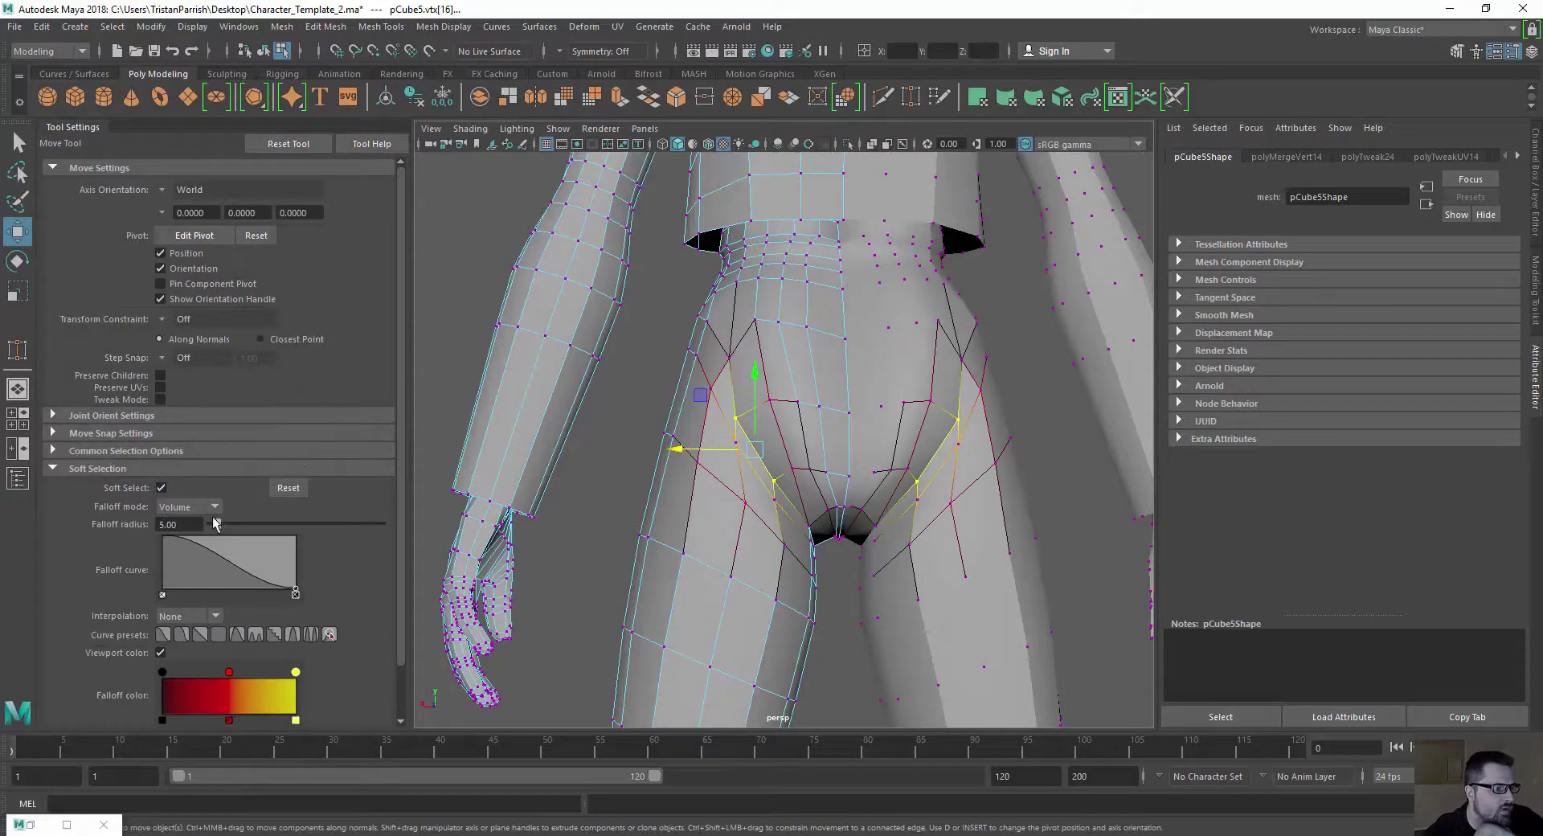
left_click_drag(231, 528, 229, 529)
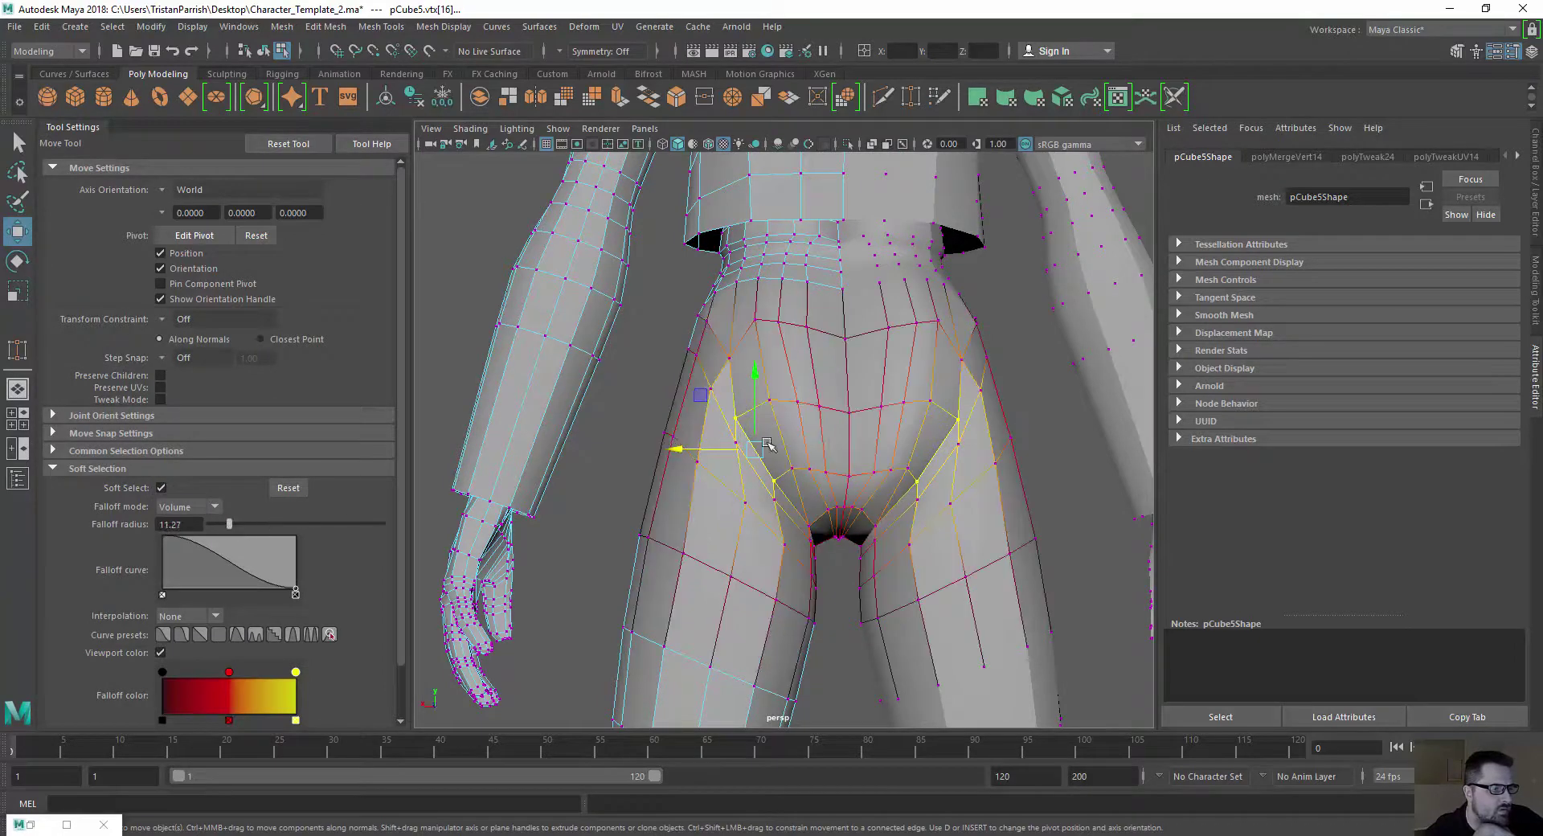
Pull the soft-selected buttock crease outward along X and turn Soft Selection off
left_click_drag(711, 448, 642, 456)
left_click_drag(672, 391, 606, 457, "alt")
scroll(646, 373, "down", 3)
scroll(672, 384, "up", 3)
left_click(692, 449)
left_click(161, 488)
Reposition two individual vertices on the outer side of the buttock to round its silhouette
left_click(708, 481)
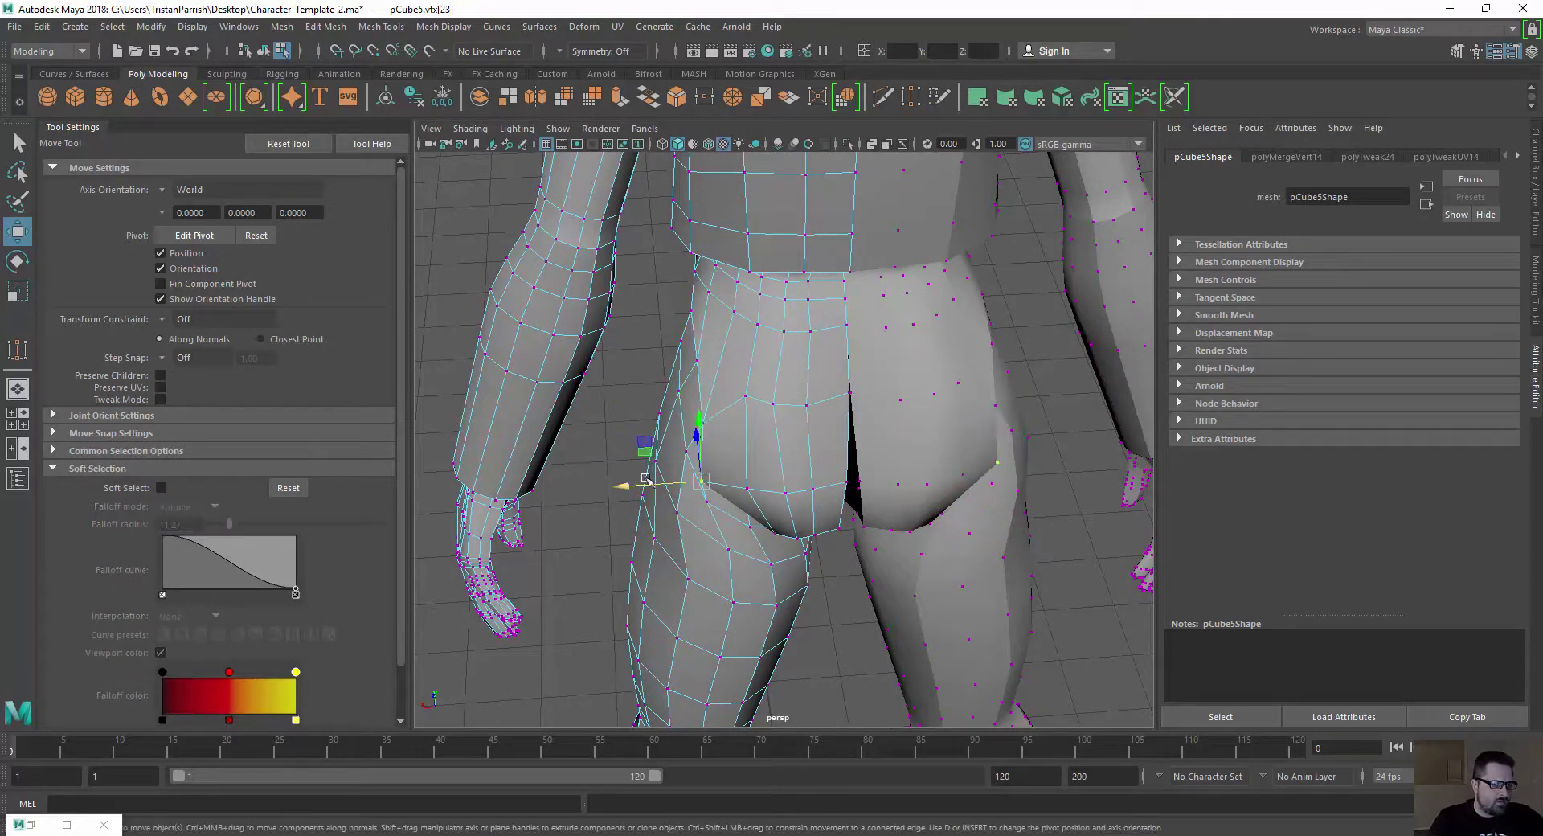
left_click(701, 423)
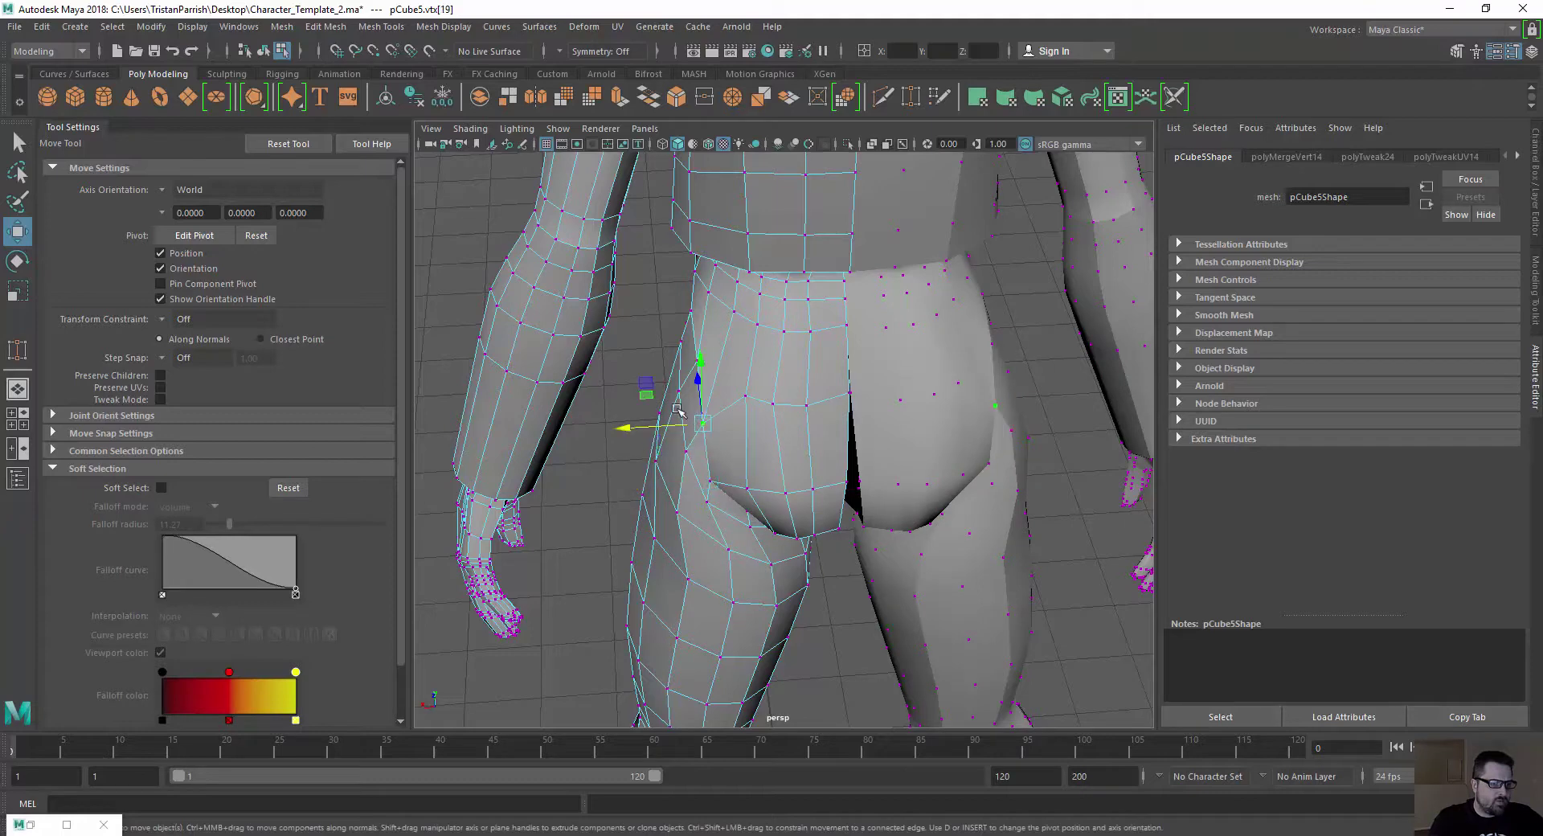
left_click_drag(682, 413, 726, 291, "alt")
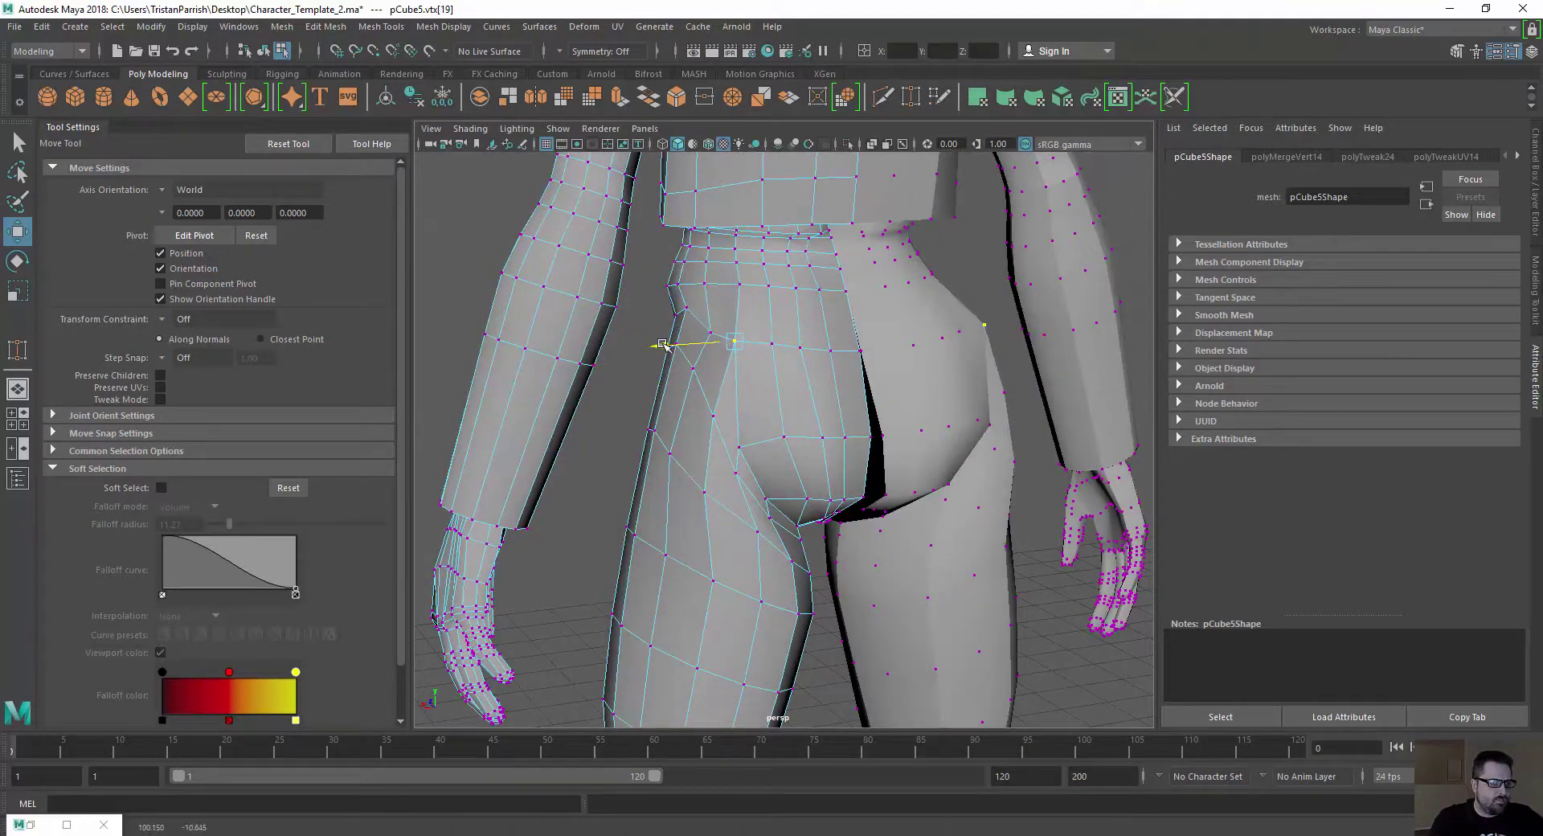
left_click_drag(652, 347, 606, 390, "alt")
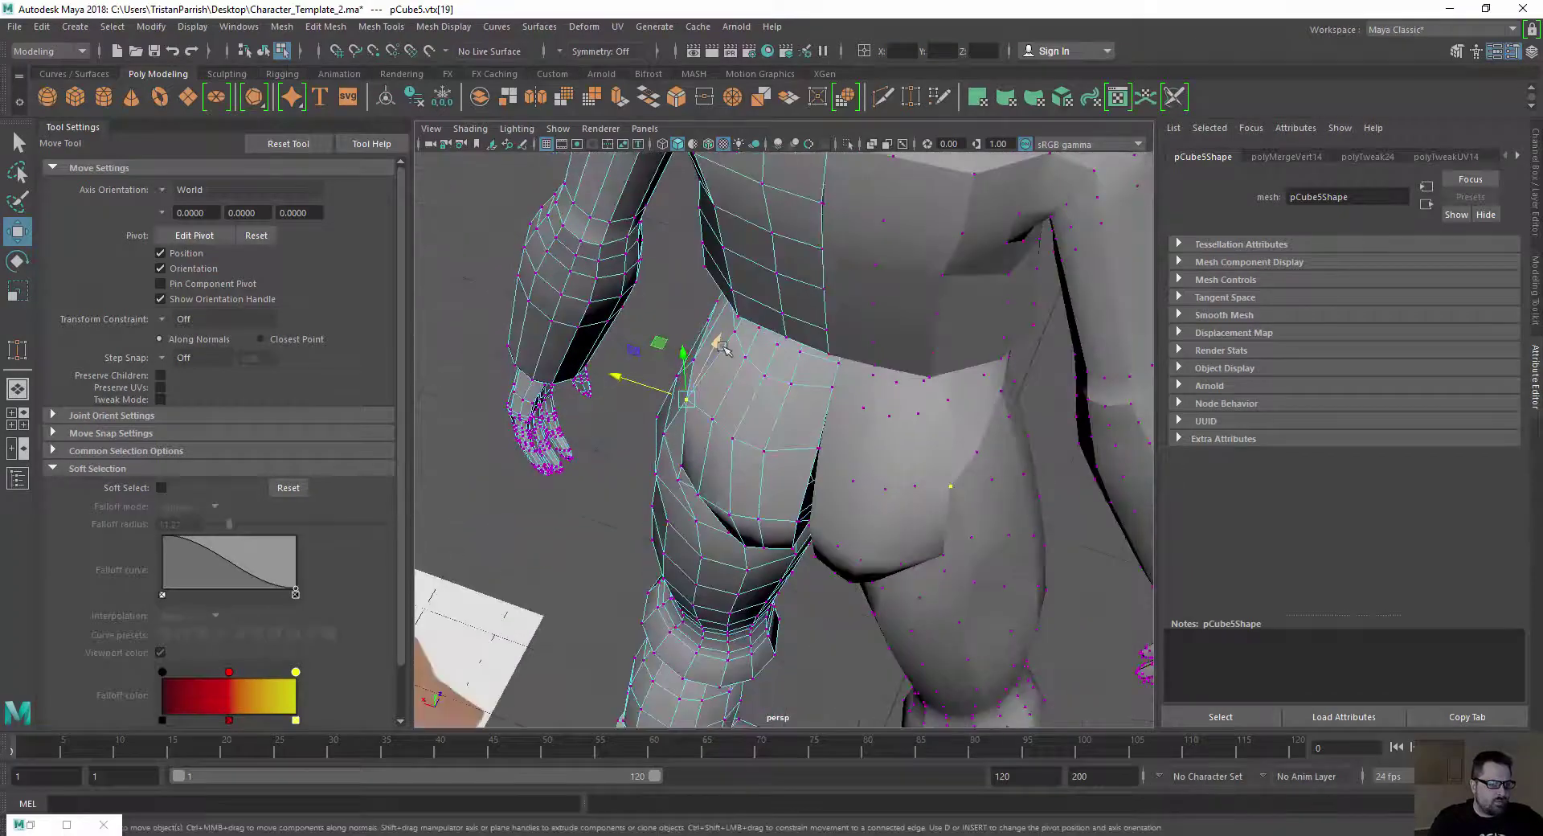
left_click_drag(722, 347, 730, 337)
left_click_drag(657, 381, 723, 505, "alt")
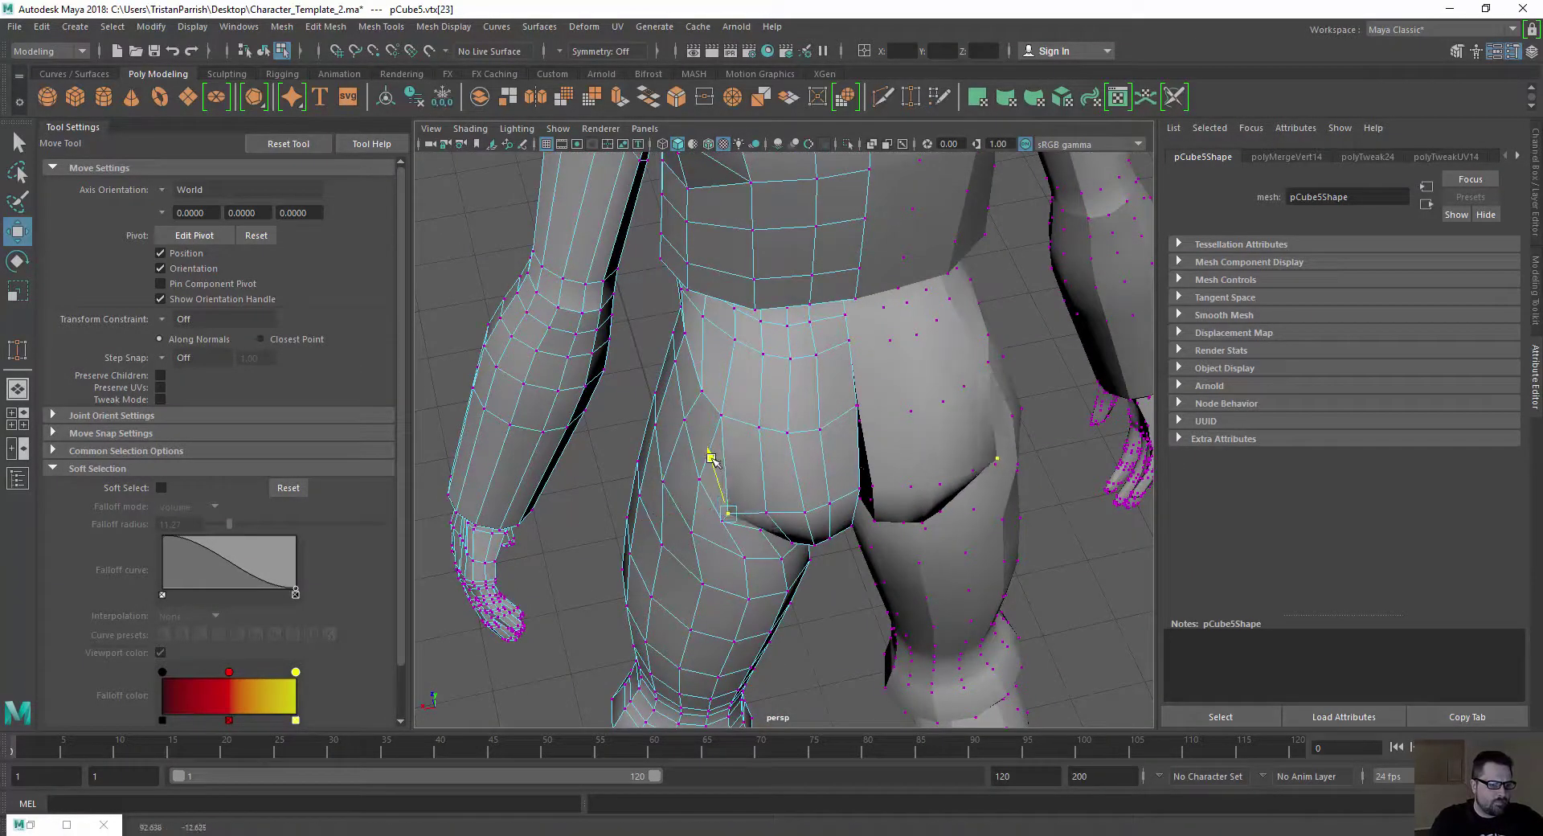
left_click_drag(708, 448, 606, 504, "alt")
Adjust the lower buttock crease vertex sideways and move the neighbouring upper-thigh vertex to smooth the transition
left_click(693, 434)
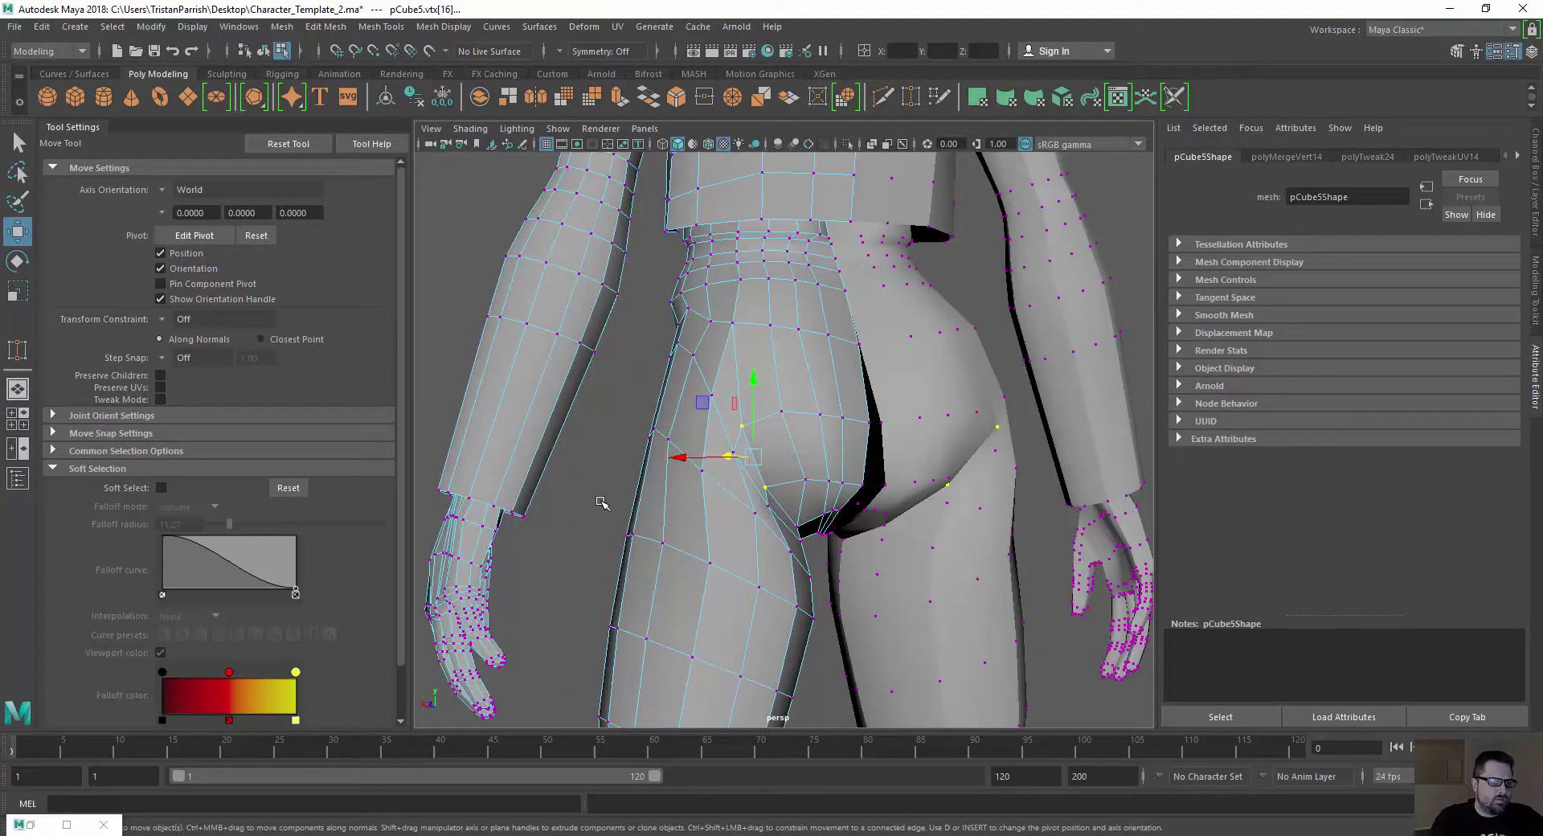
left_click(603, 503)
left_click(761, 487)
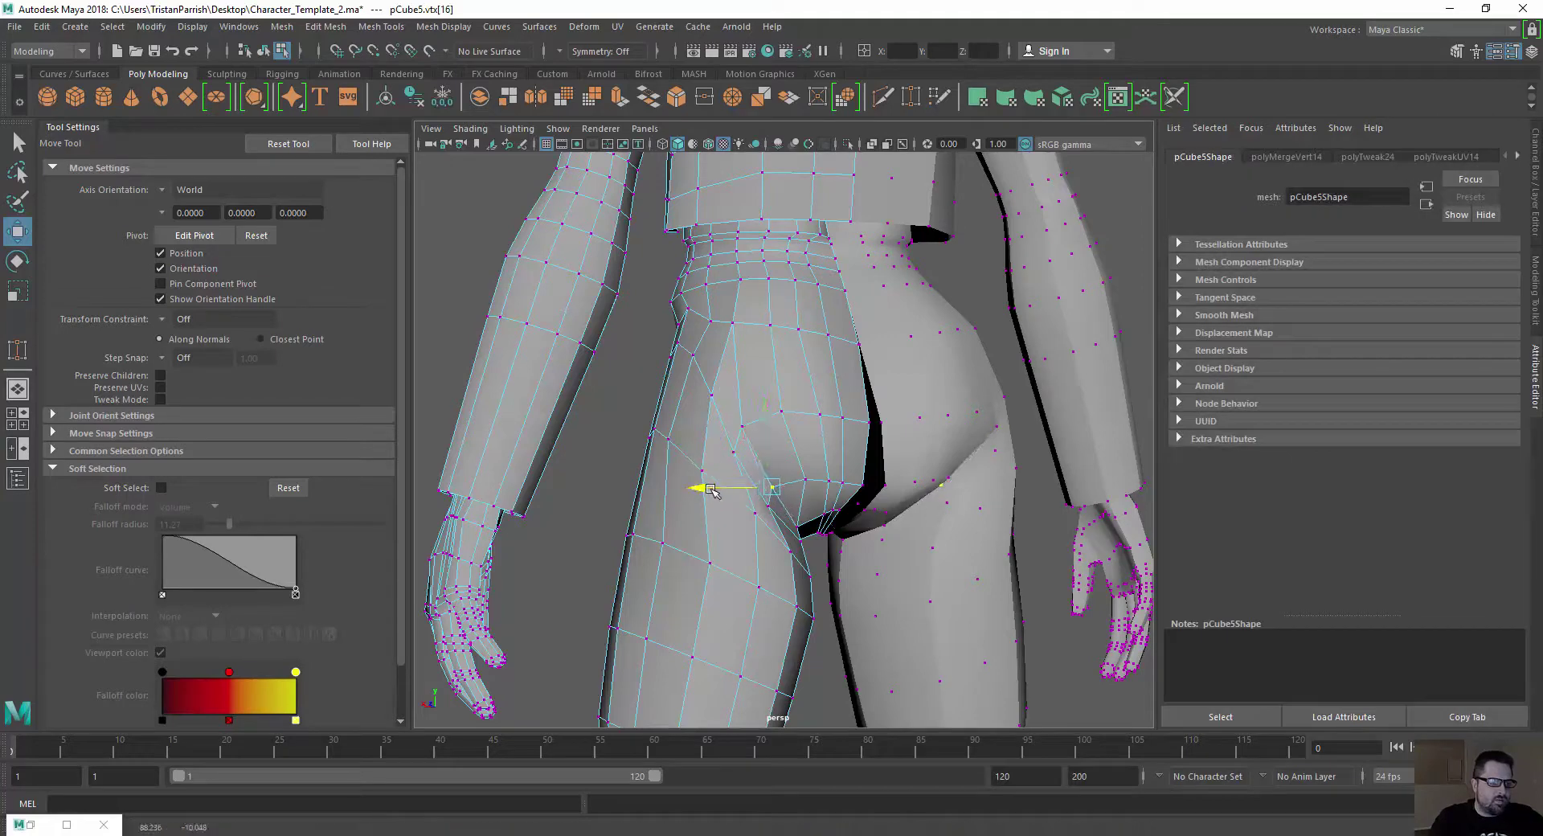
mouse_move(704, 490)
left_mouse_down("alt")
mouse_move(801, 495)
mouse_move(731, 441)
mouse_move(730, 482)
mouse_move(686, 482)
mouse_move(683, 441)
mouse_move(706, 464)
left_mouse_up("alt")
left_click(848, 510)
left_click(751, 532)
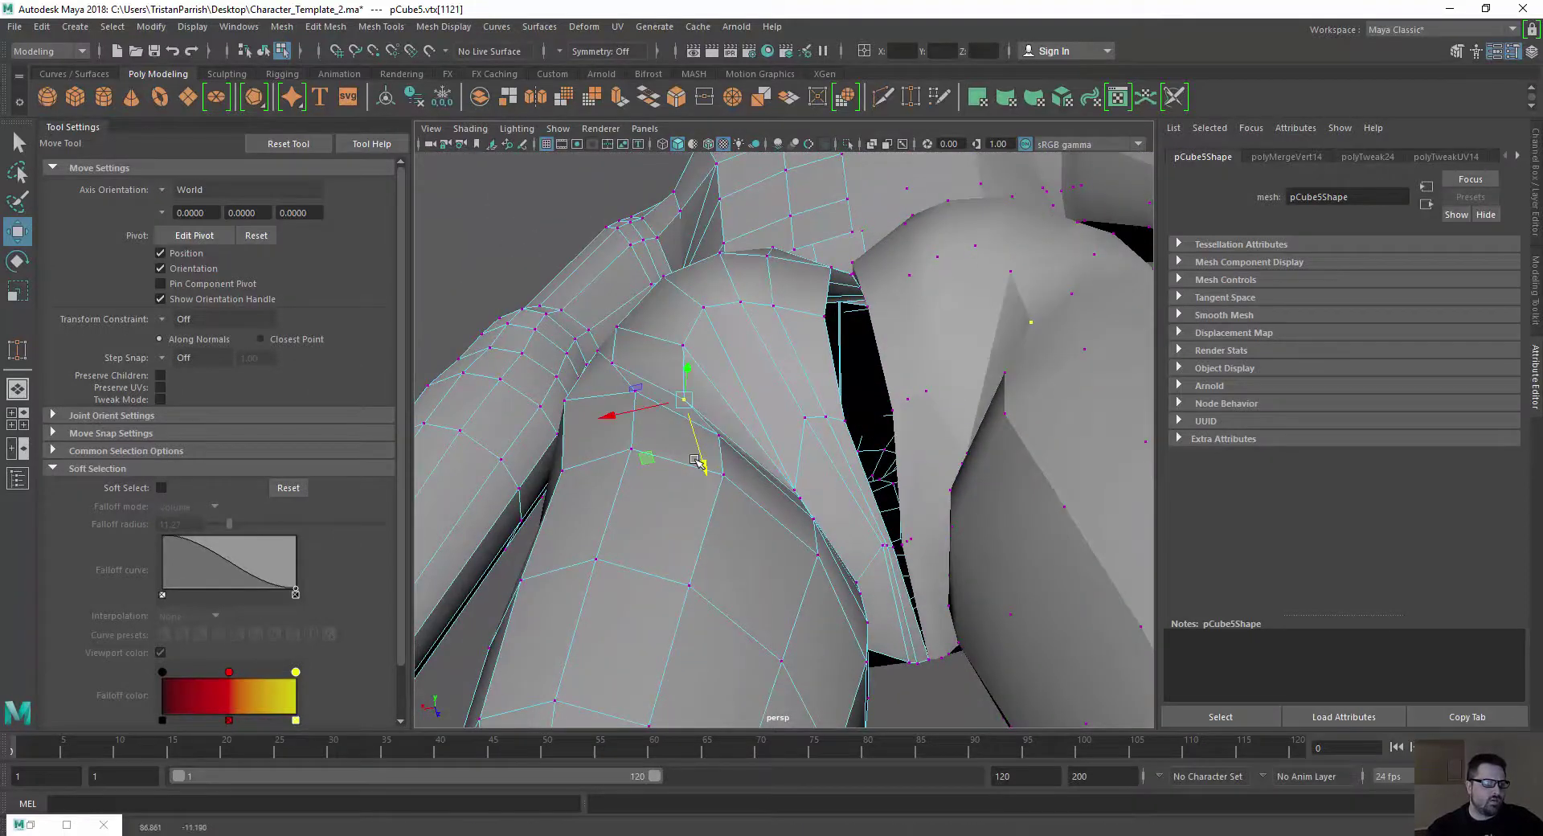
left_click_drag(609, 419, 756, 495)
Set the X position of the displaced centre-line vertices at the back of the pelvis to 0
left_click(875, 422)
left_click_drag(827, 445, 814, 447, "alt")
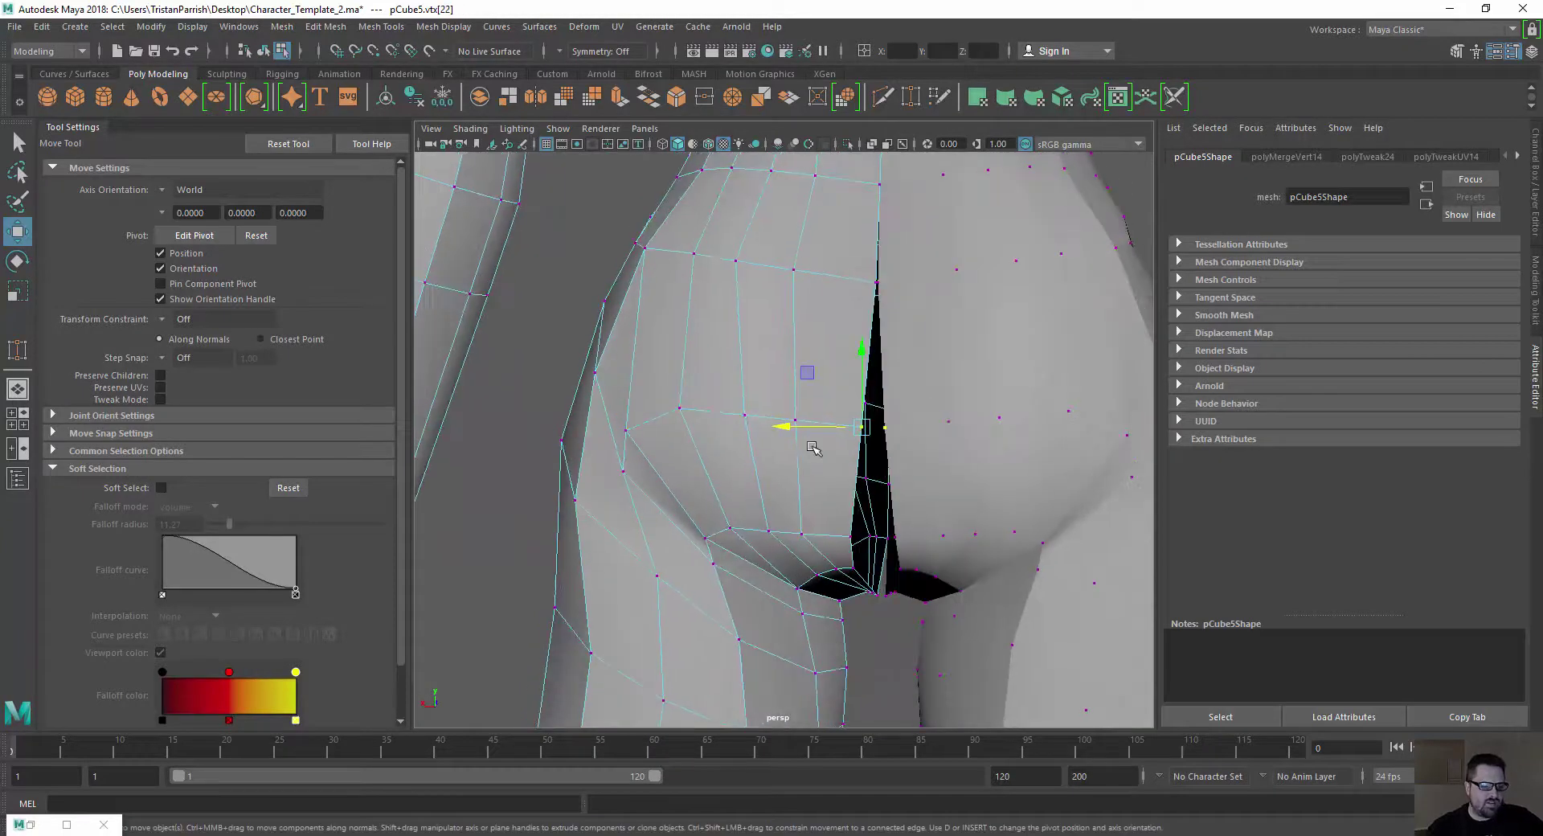
type("0")
key("Return")
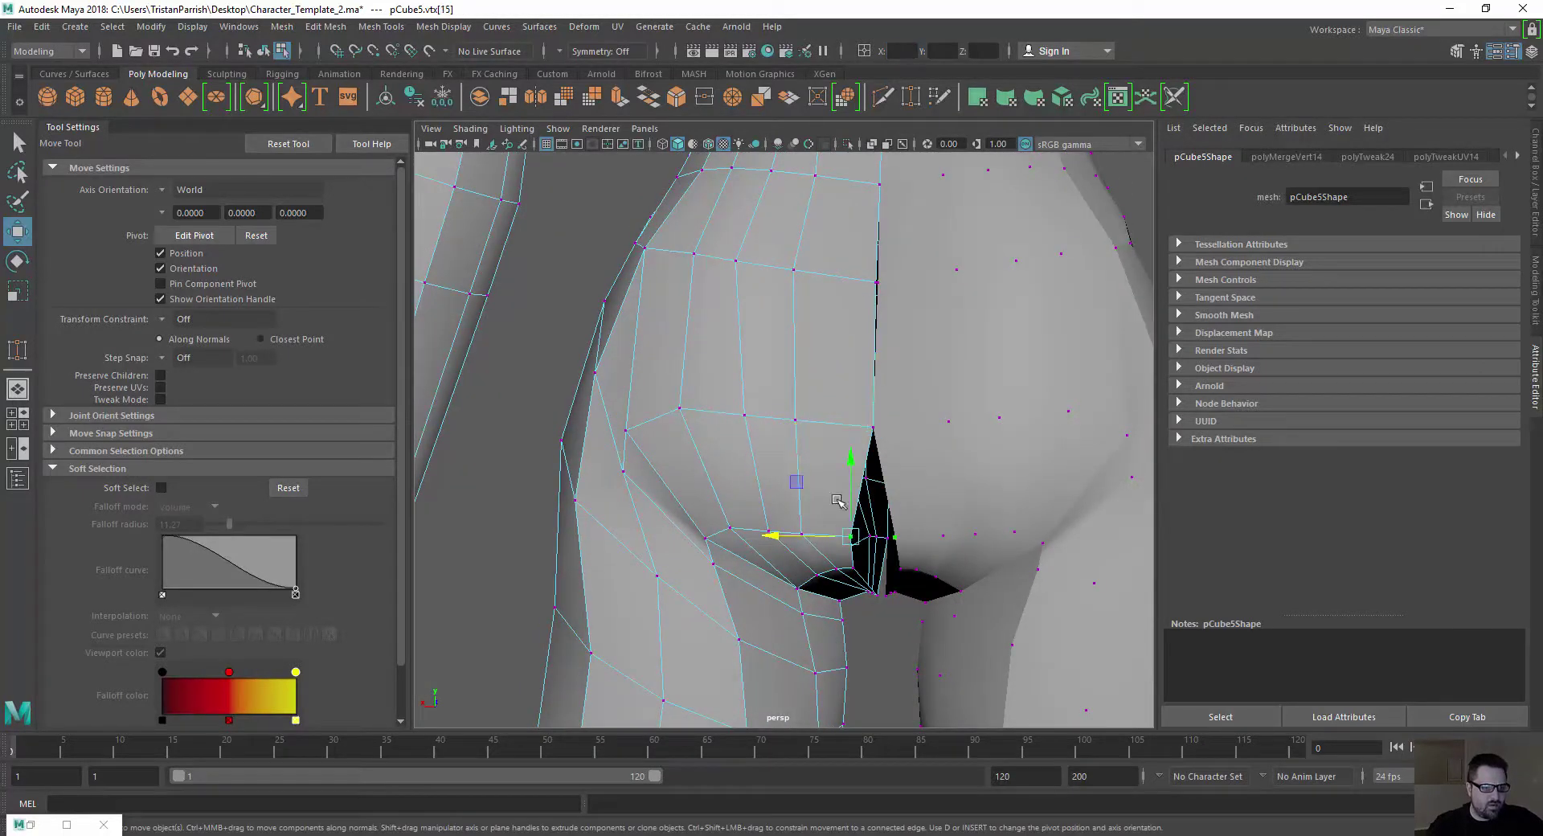
left_click(901, 52)
type("0")
key("Return")
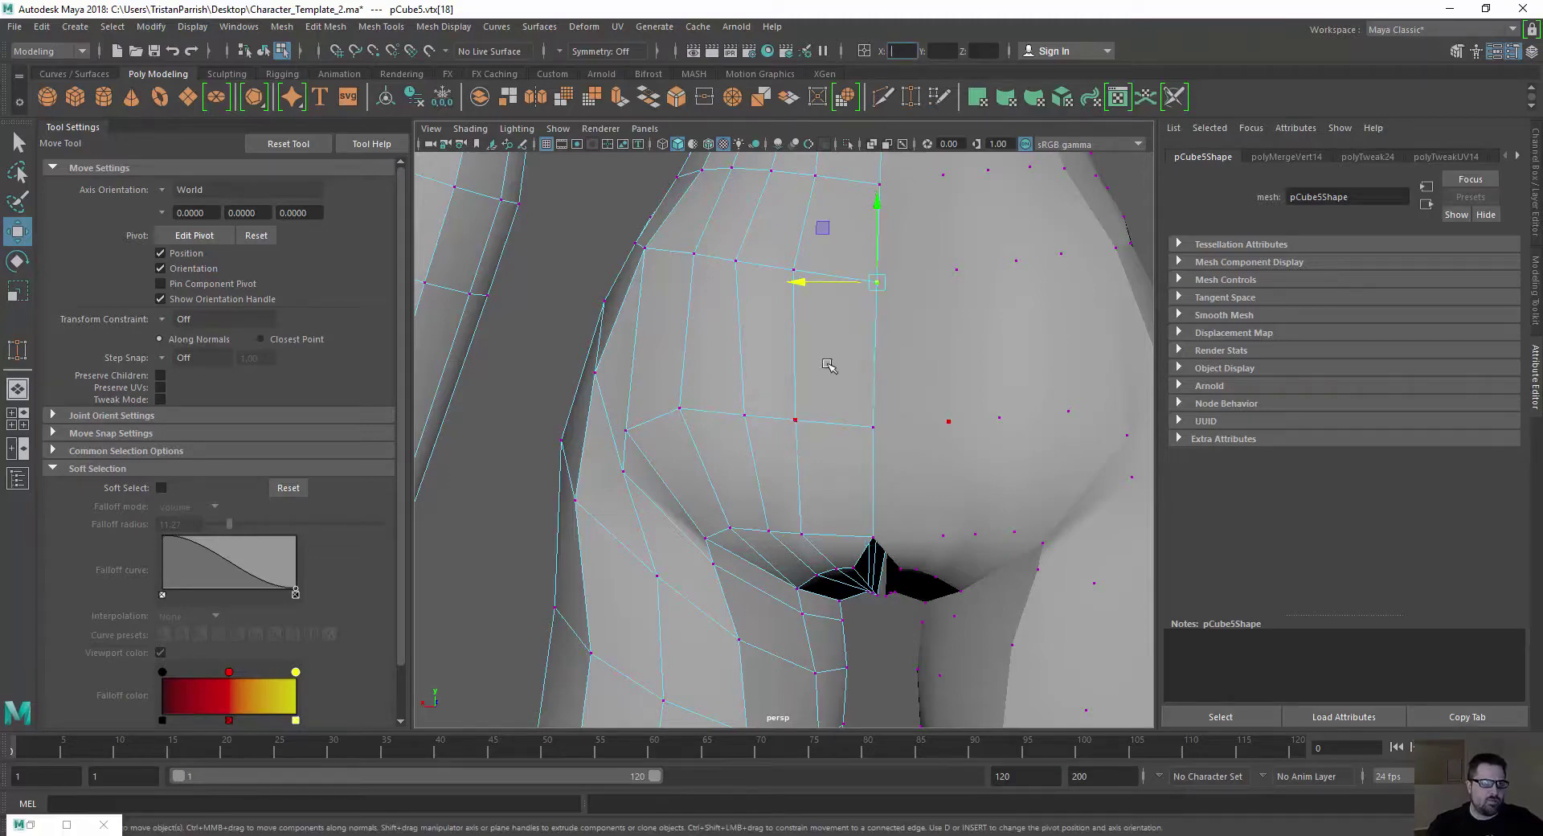
Close the crotch gap by setting the X position of the displaced centre-line vertices underneath the pelvis to 0
scroll(827, 361, "down", 3)
key("super")
key("super")
left_click_drag(868, 454, 778, 242, "alt")
scroll(766, 430, "up", 5)
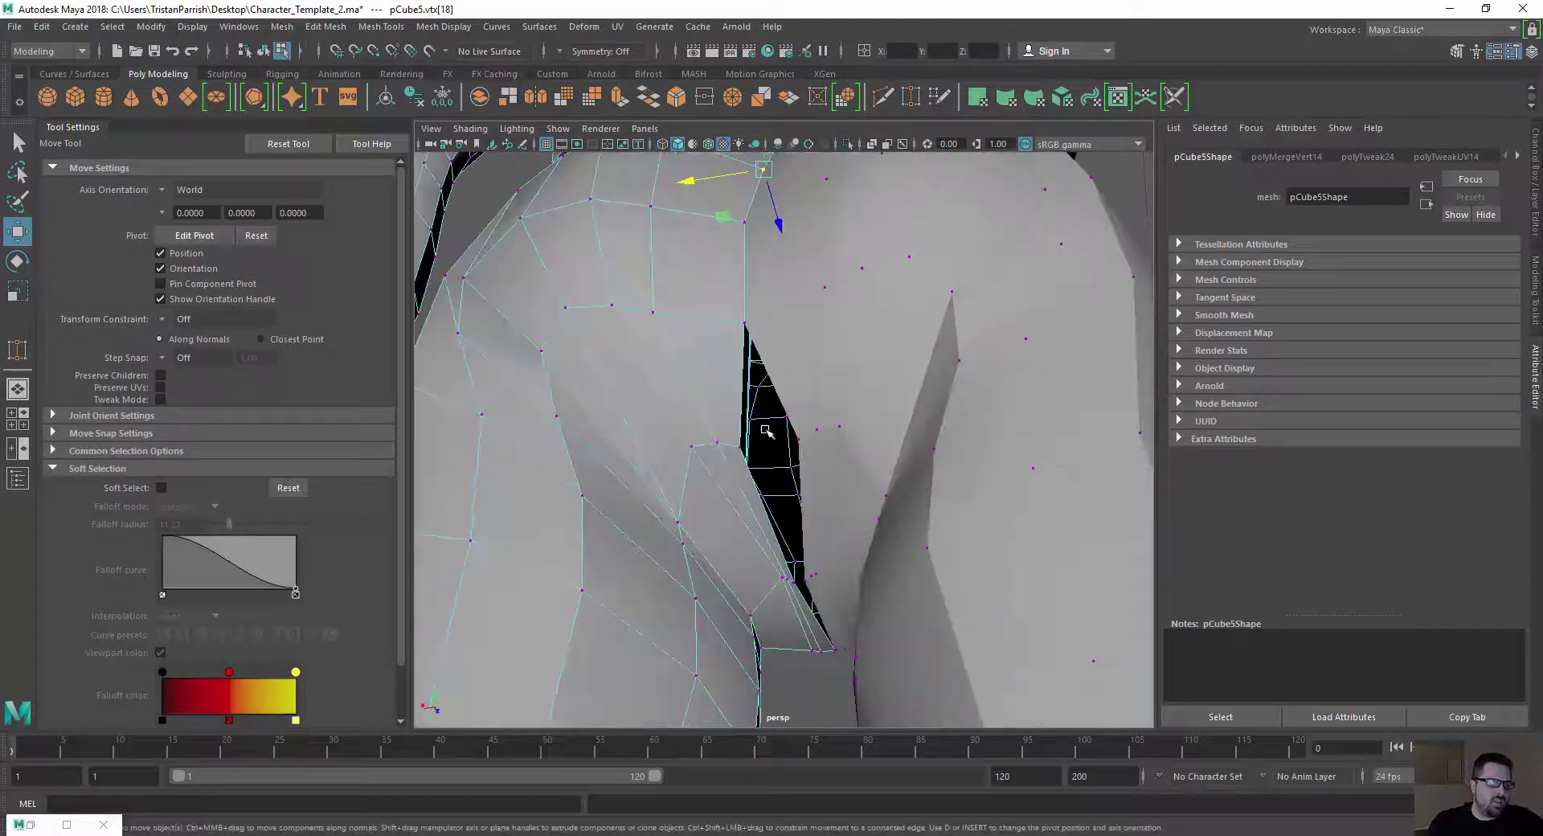
left_click(741, 446)
right_click_drag(899, 53, 898, 50, "shift")
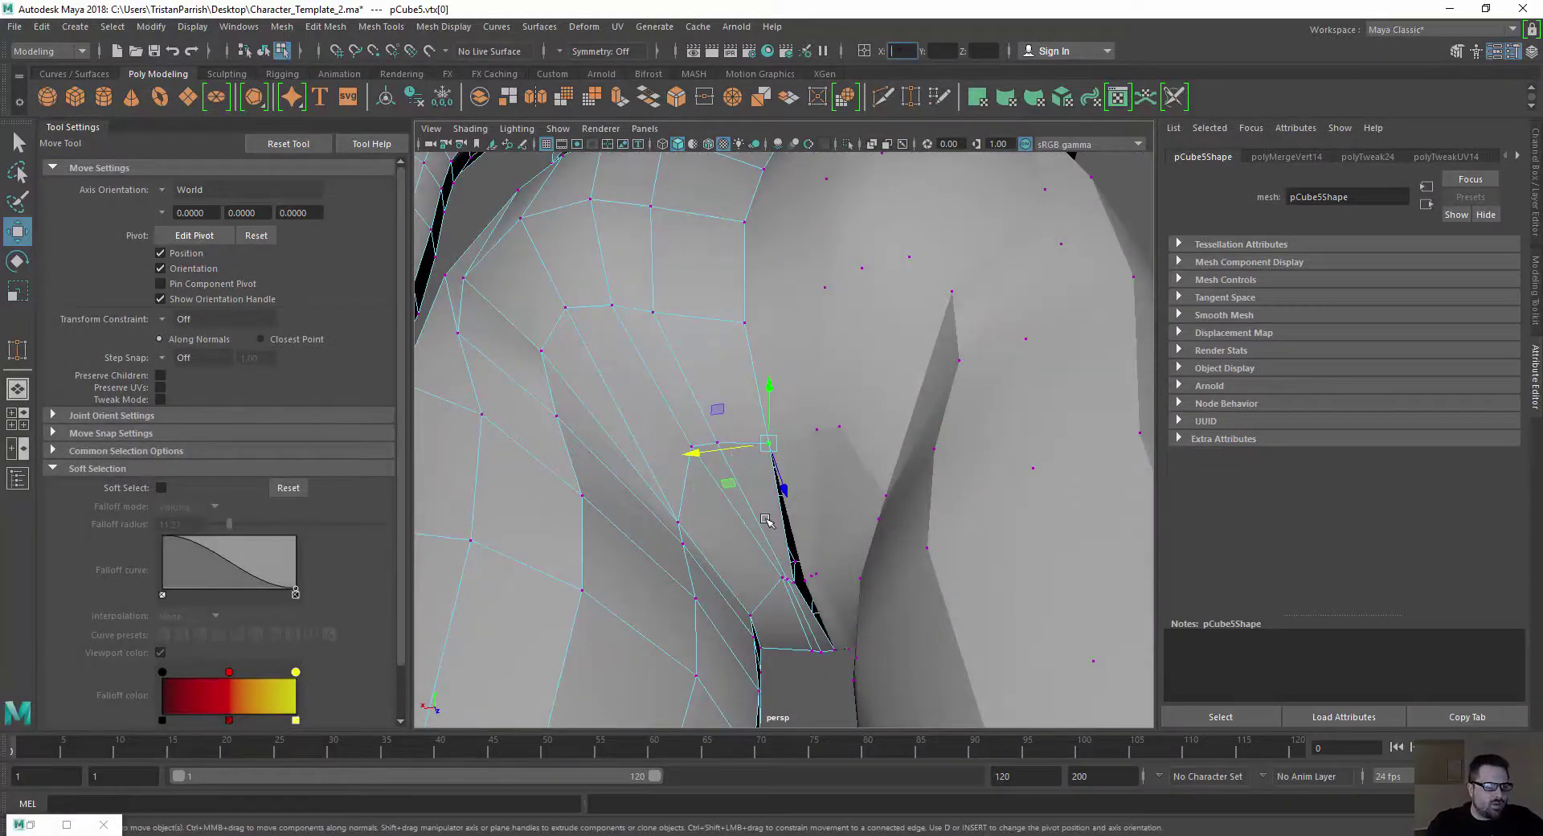
right_click_drag(796, 580, 899, 53, "shift")
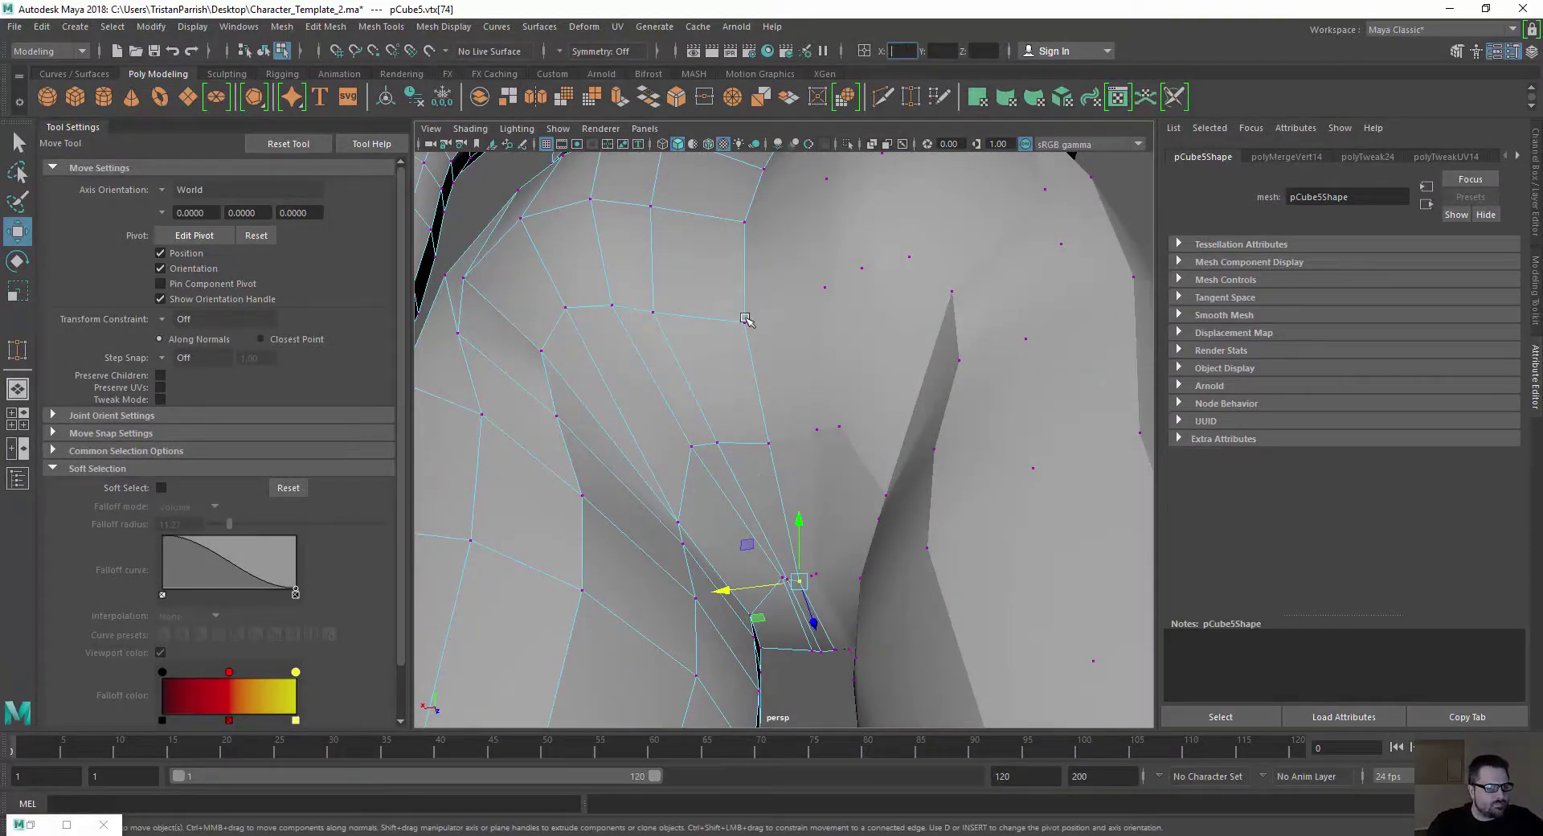
Reposition the upper-thigh vertices just below the buttock crease to smooth the transition into the leg
scroll(767, 438, "down", 10)
left_click_drag(767, 438, 568, 465, "alt")
scroll(569, 465, "up", 5)
scroll(672, 455, "down", 5)
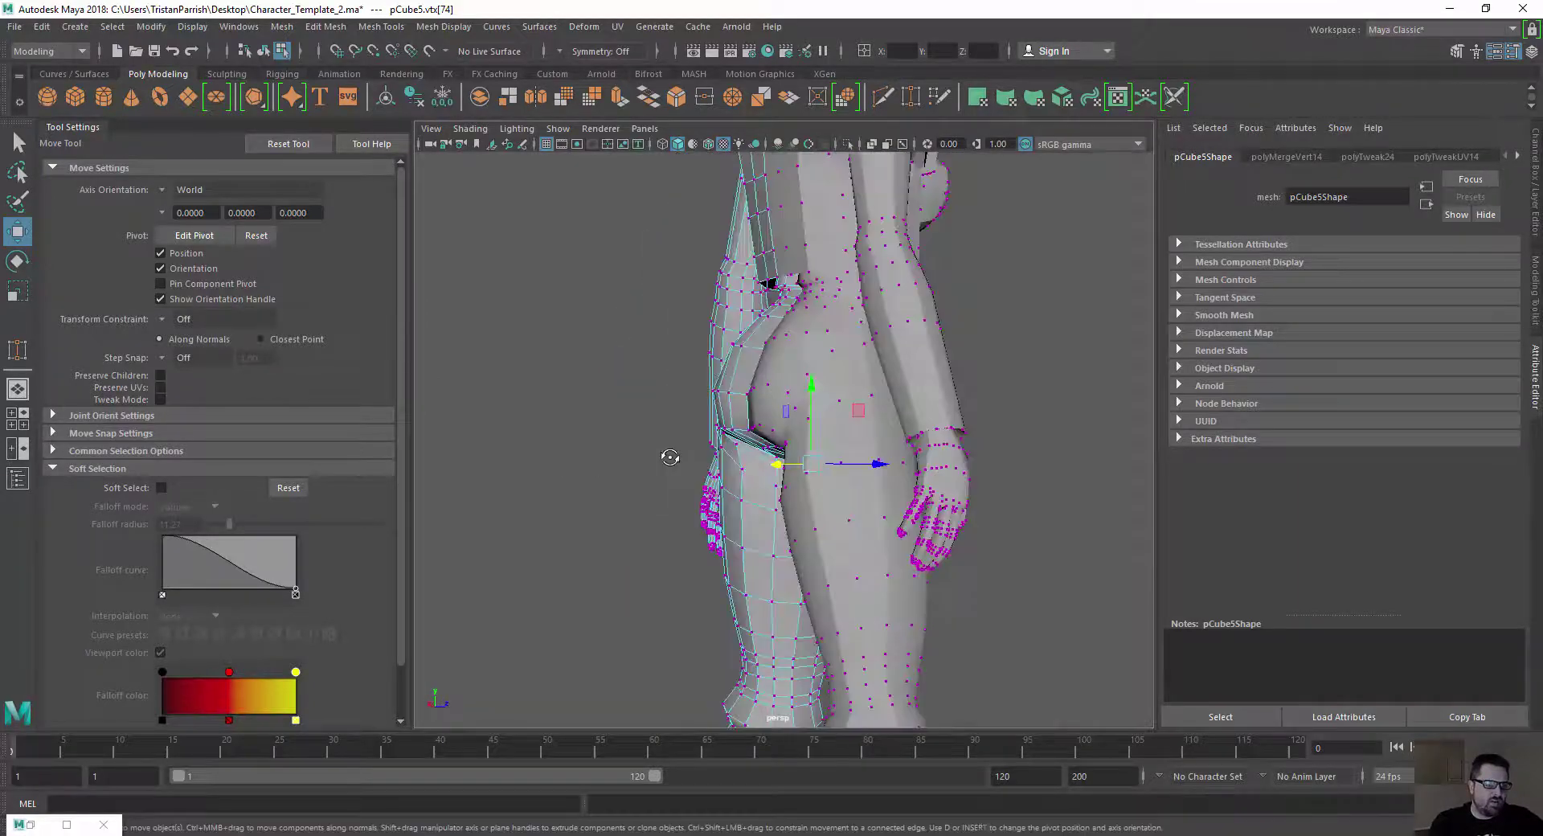
scroll(676, 460, "up", 3)
left_click_drag(679, 461, 697, 460, "alt")
left_click_drag(804, 415, 806, 475, "alt")
left_click_drag(717, 455, 718, 600, "alt")
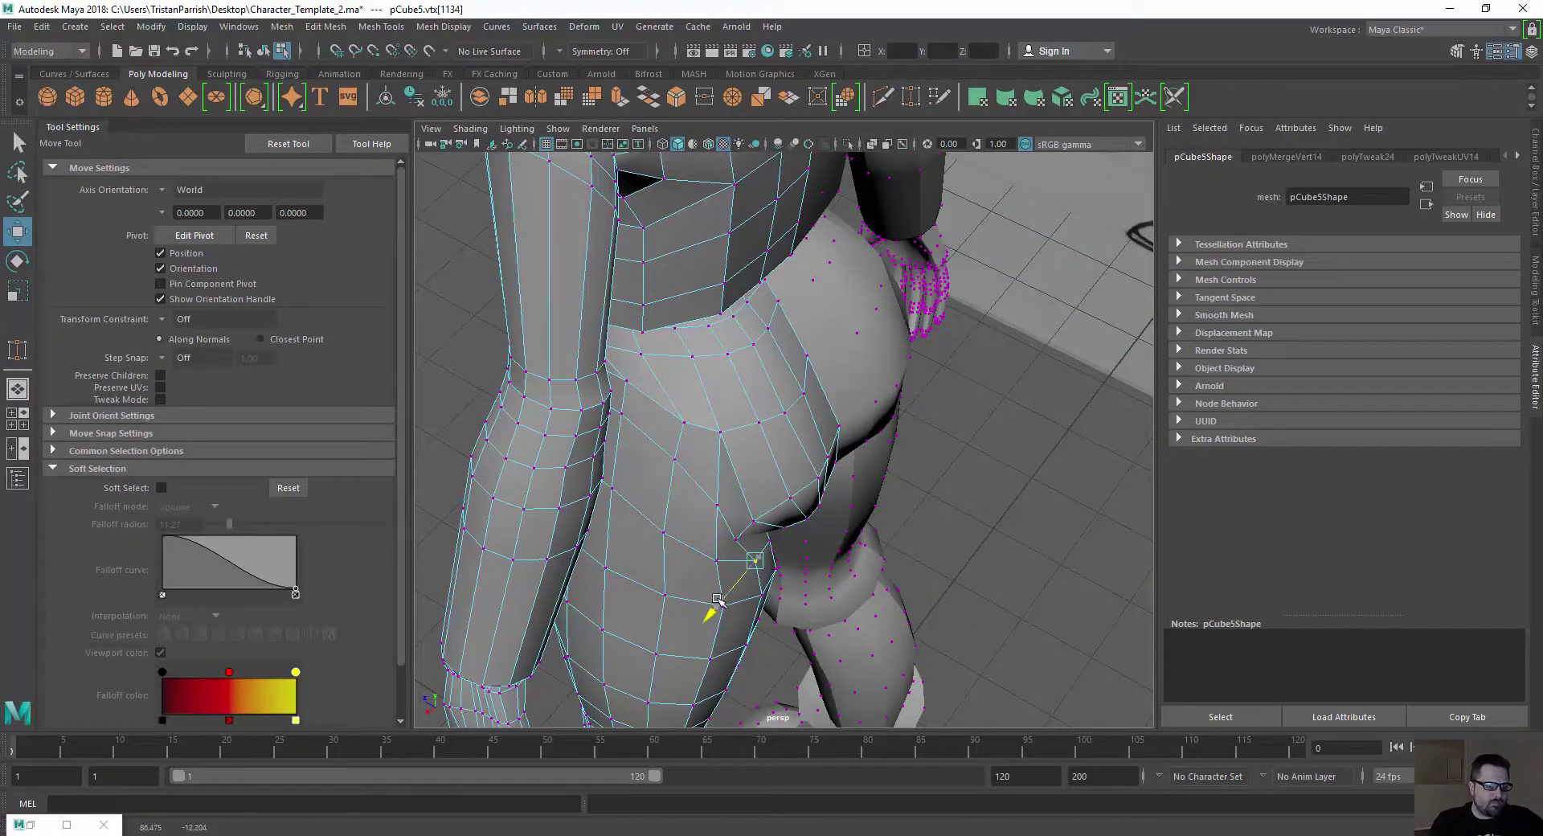
left_click(714, 558)
left_click_drag(669, 534, 725, 463, "alt")
left_click_drag(685, 469, 794, 320)
Return to object mode, inspect the whole figure from the front and select the body mesh
scroll(683, 337, "down", 5)
scroll(772, 354, "up", 5)
right_click_drag(815, 302, 876, 281)
scroll(615, 358, "down", 5)
left_click(614, 357)
left_click_drag(615, 358, 674, 386, "alt")
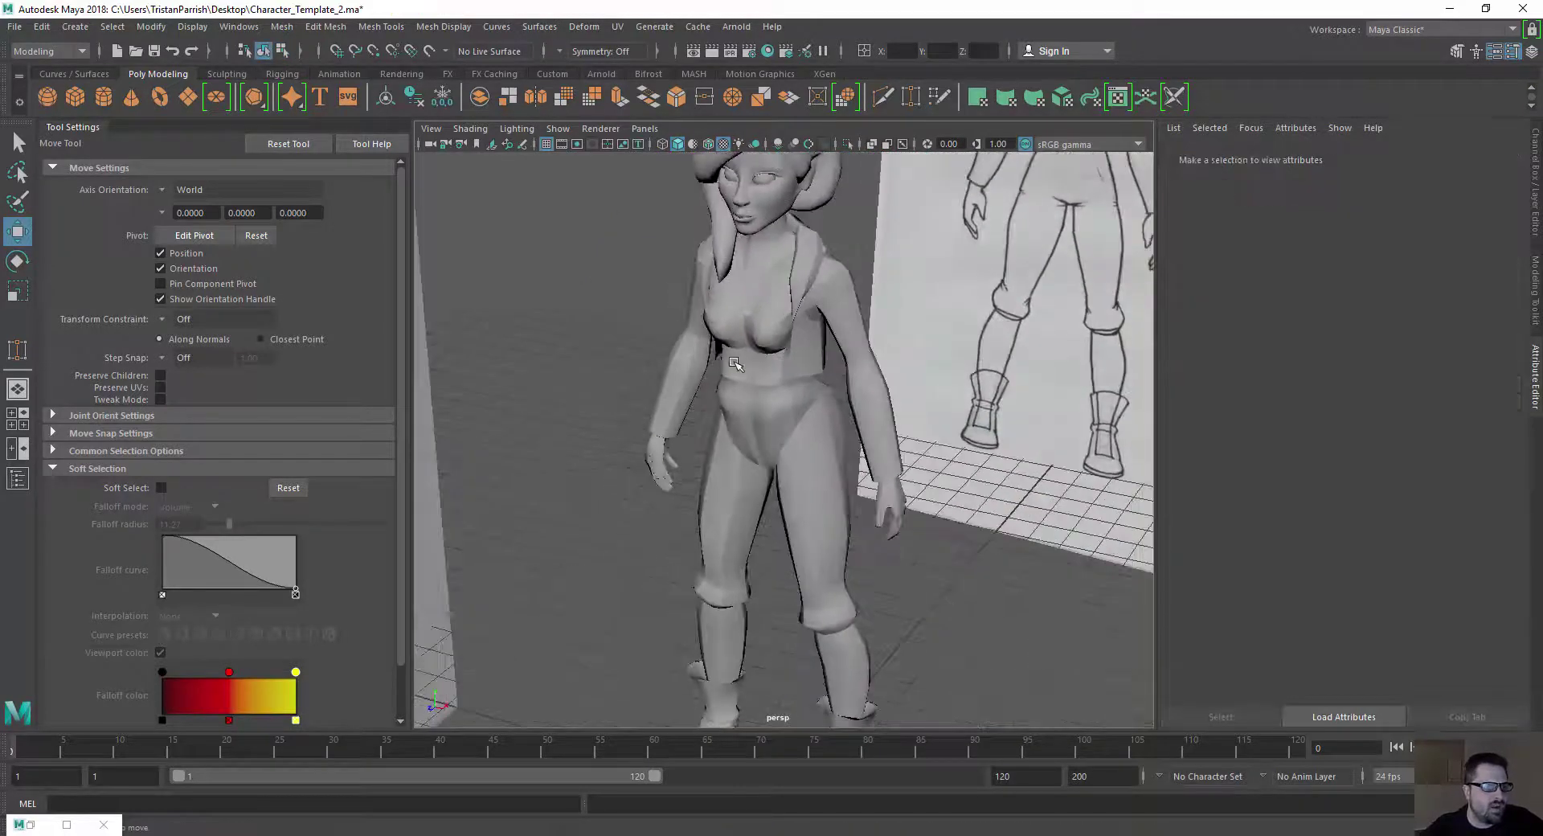
left_click(781, 349)
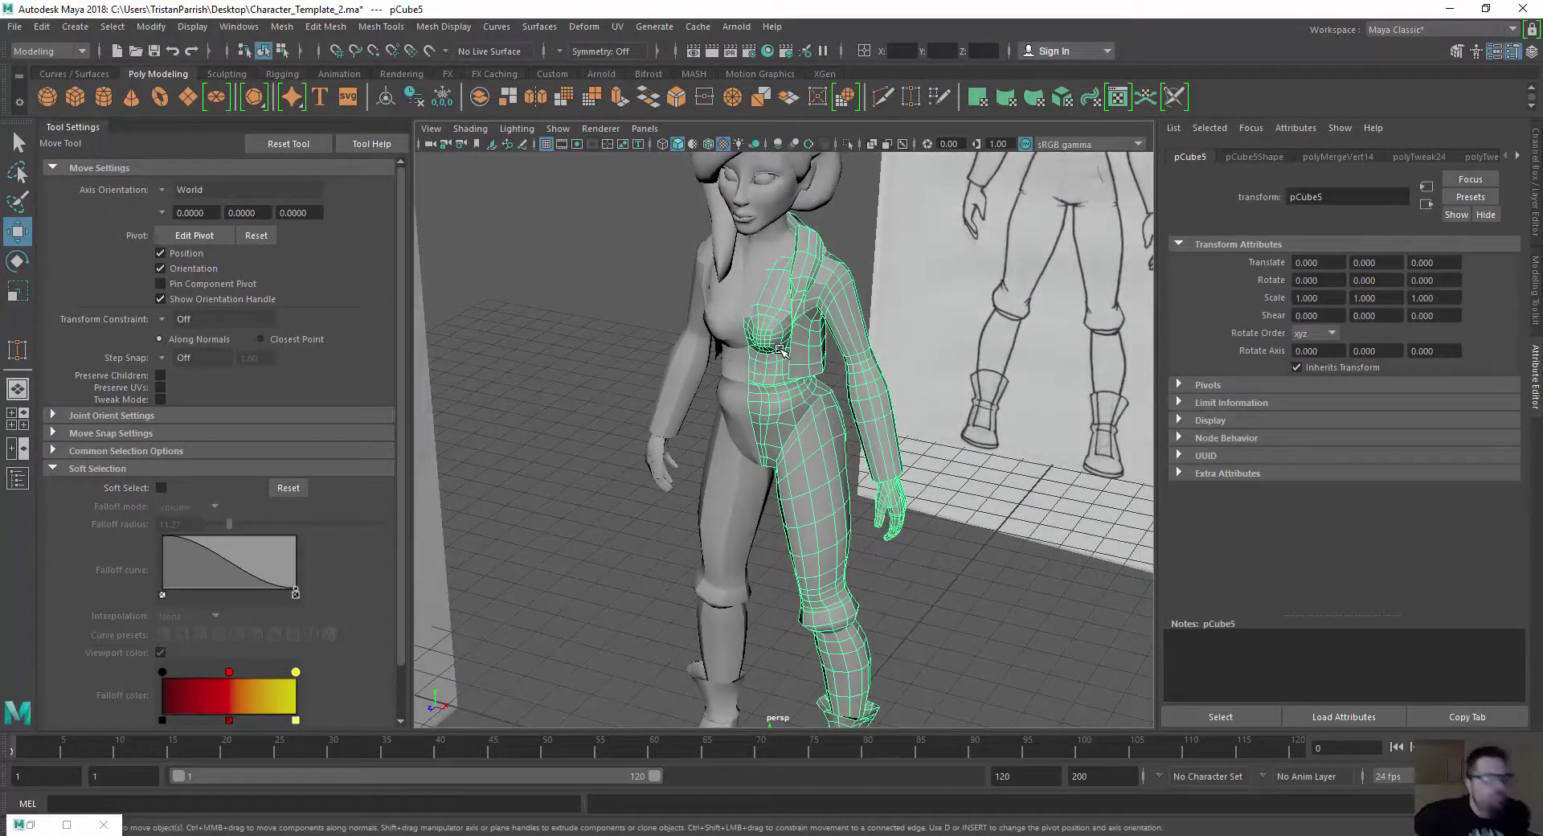
Select the centre-line vertices between the breasts and move them along Z to reshape the cleavage
scroll(775, 297, "up", 8)
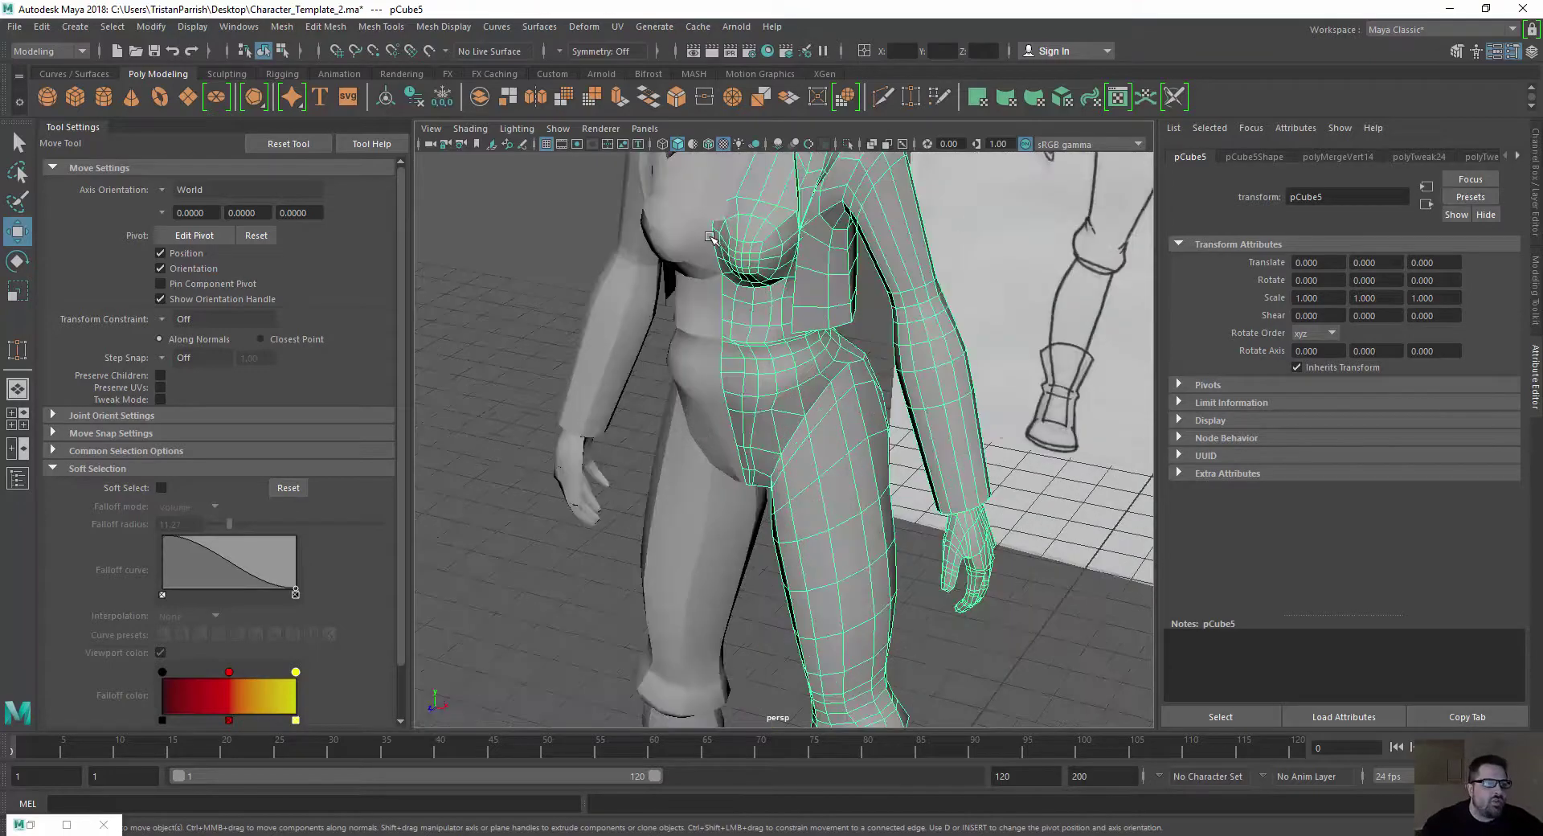
left_click(879, 307)
left_click_drag(878, 296, 902, 233, "alt")
left_click(866, 397)
mouse_move(866, 398)
left_mouse_down("alt")
mouse_move(847, 407)
mouse_move(855, 425)
left_mouse_up("alt")
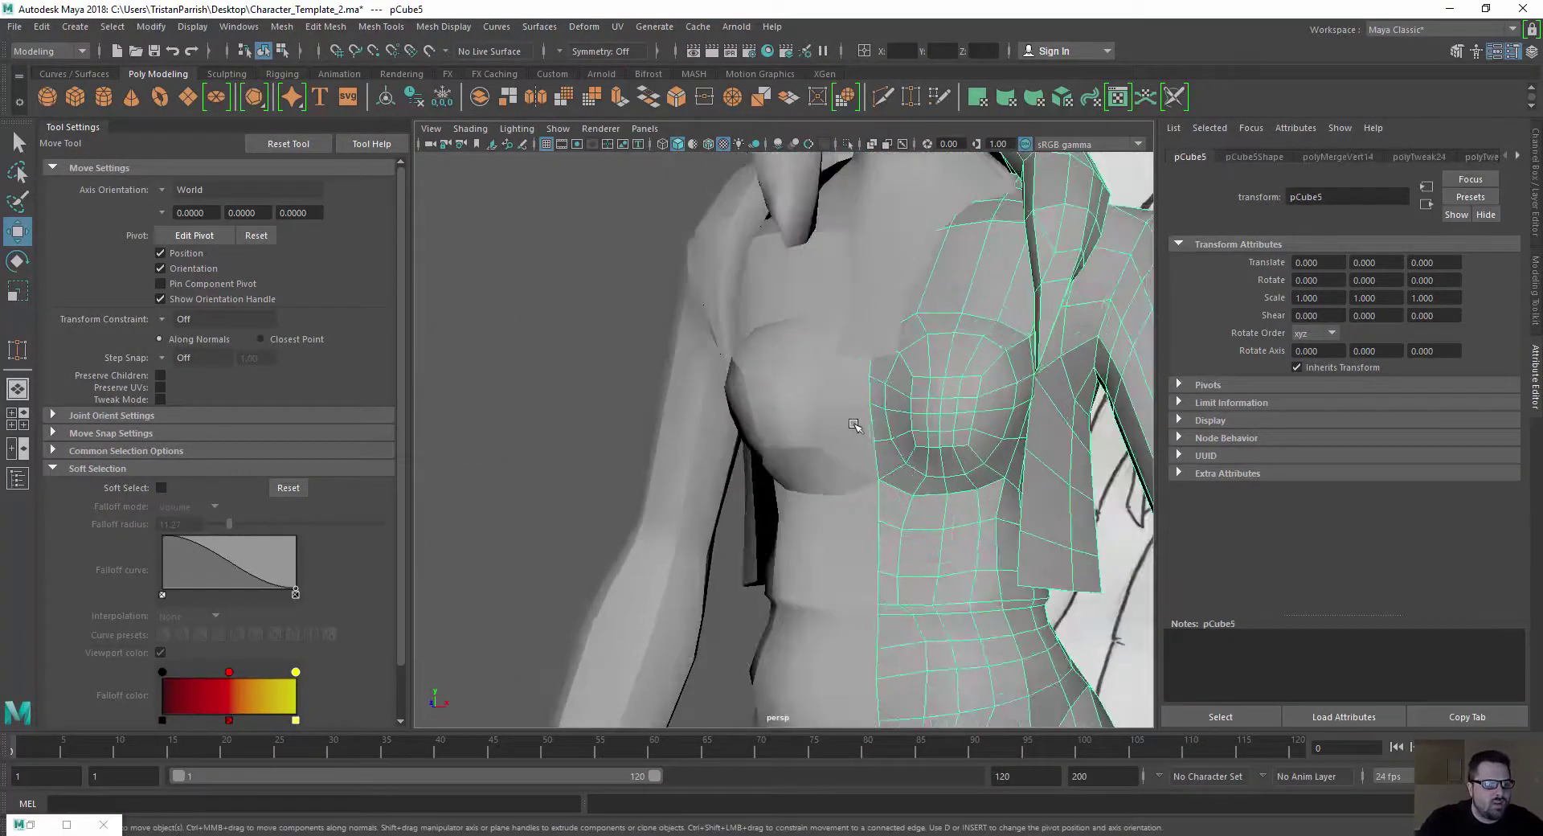
right_click_drag(876, 384, 840, 378)
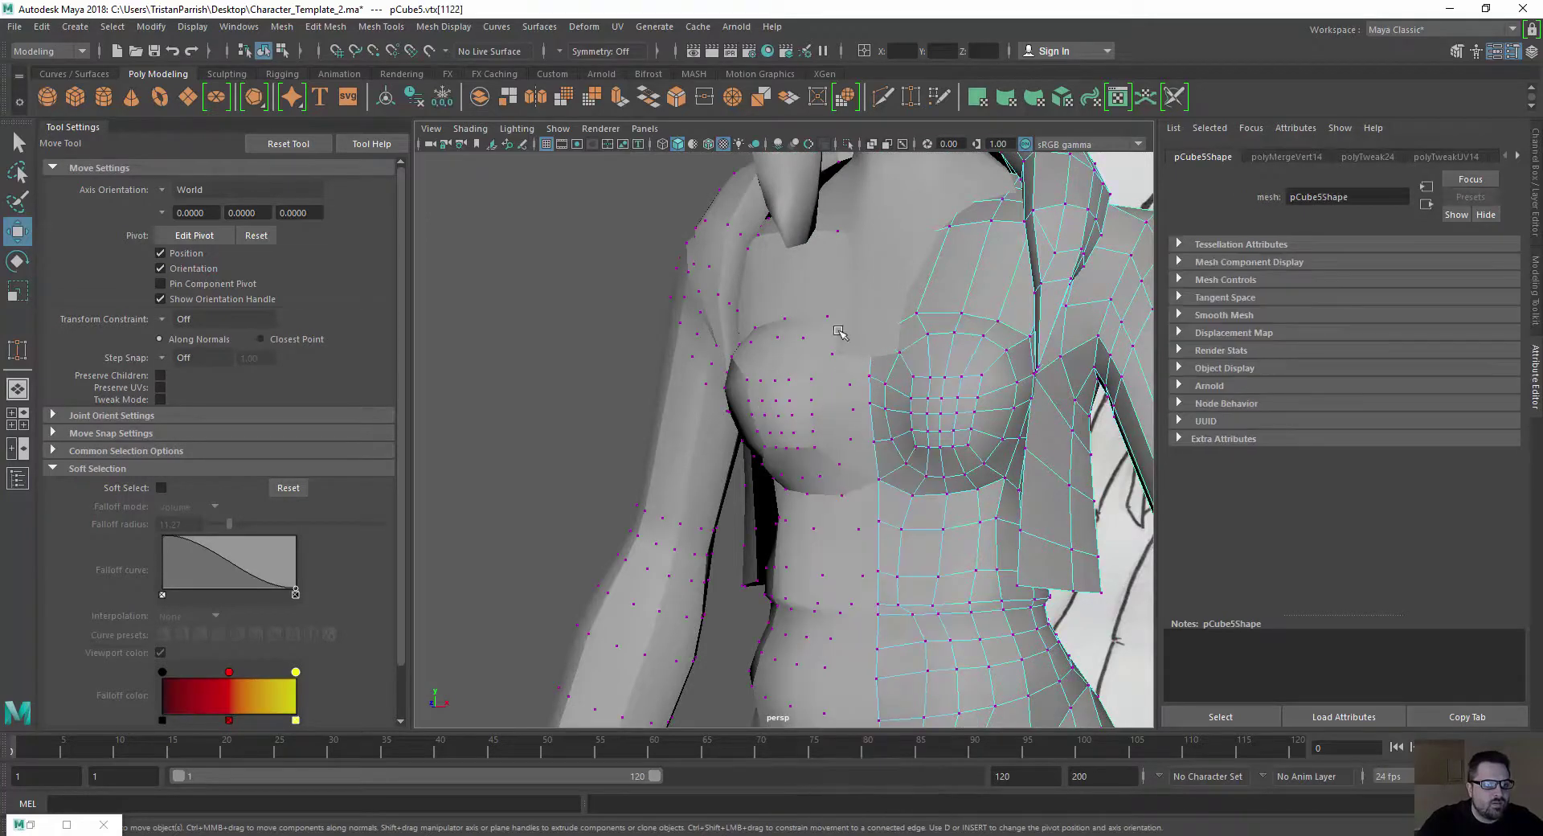
left_click_drag(840, 378, 930, 381, "alt")
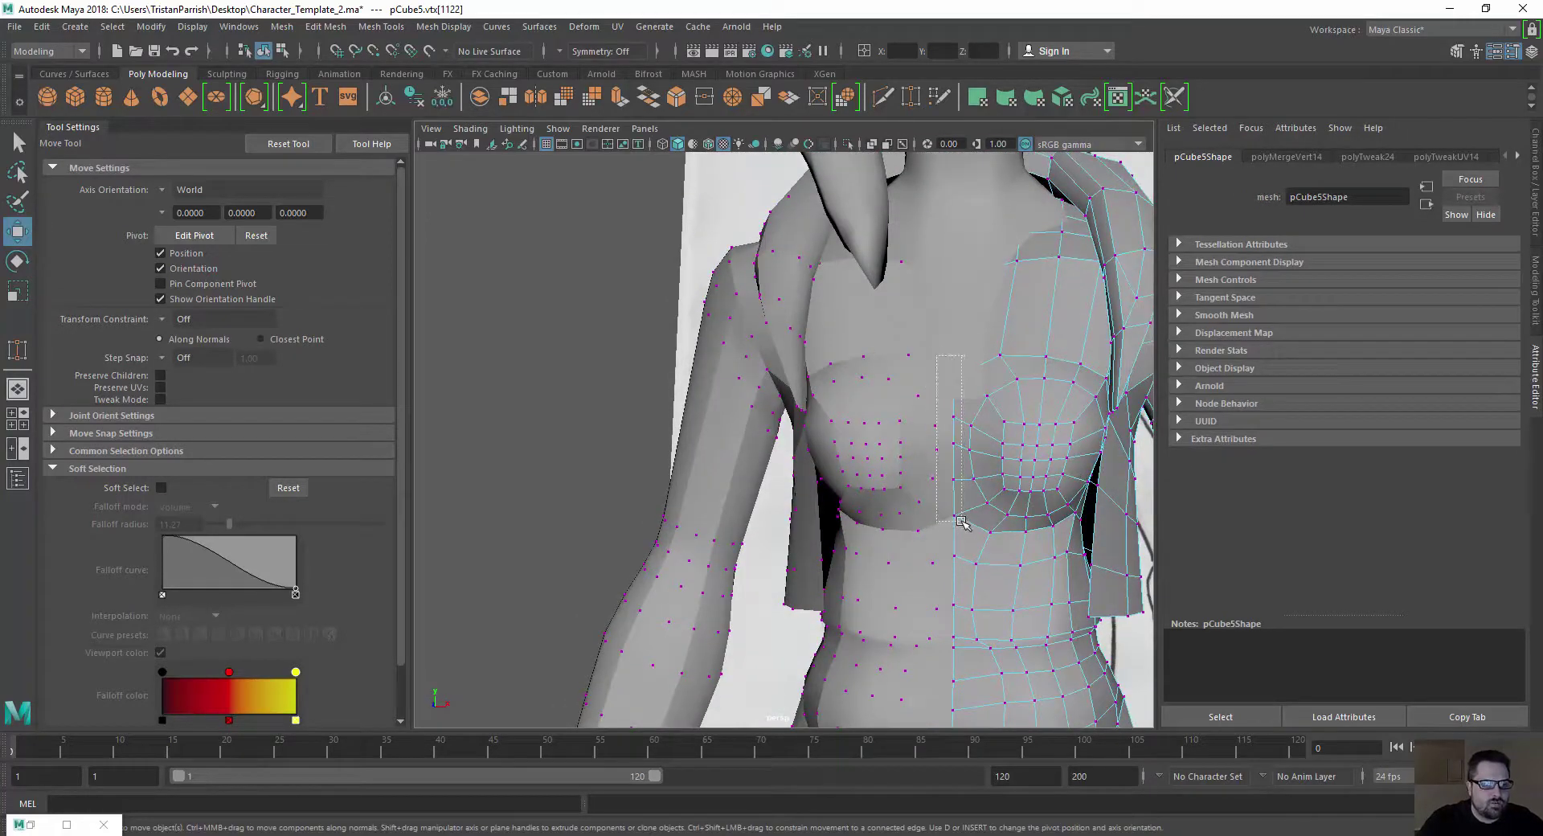
scroll(889, 435, "down", 6)
left_click_drag(889, 435, 755, 450, "alt")
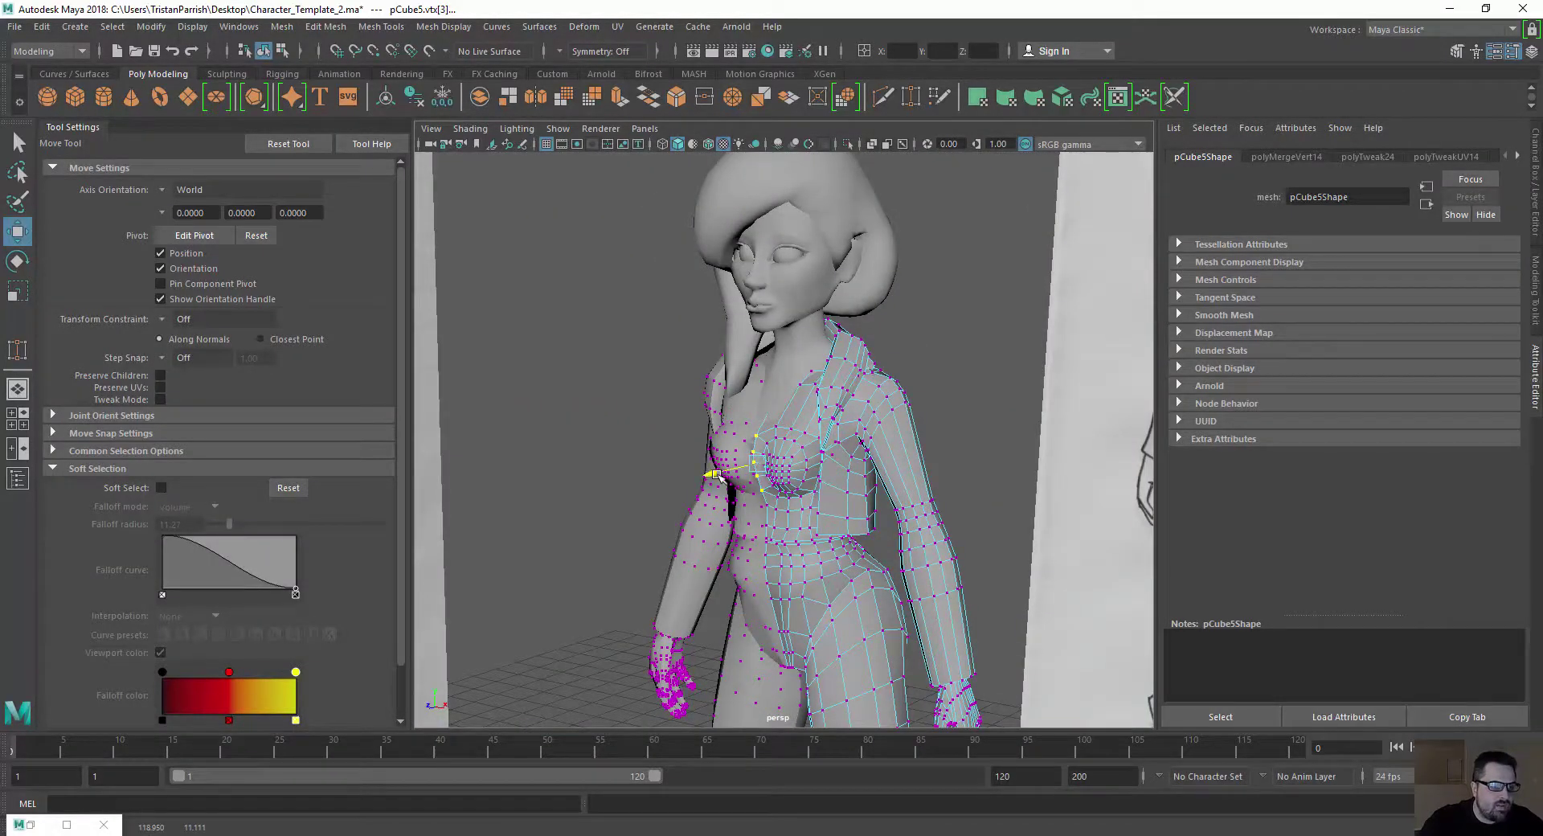
scroll(722, 475, "up", 7)
mouse_move(718, 476)
left_mouse_down()
mouse_move(714, 442)
mouse_move(709, 466)
left_mouse_up()
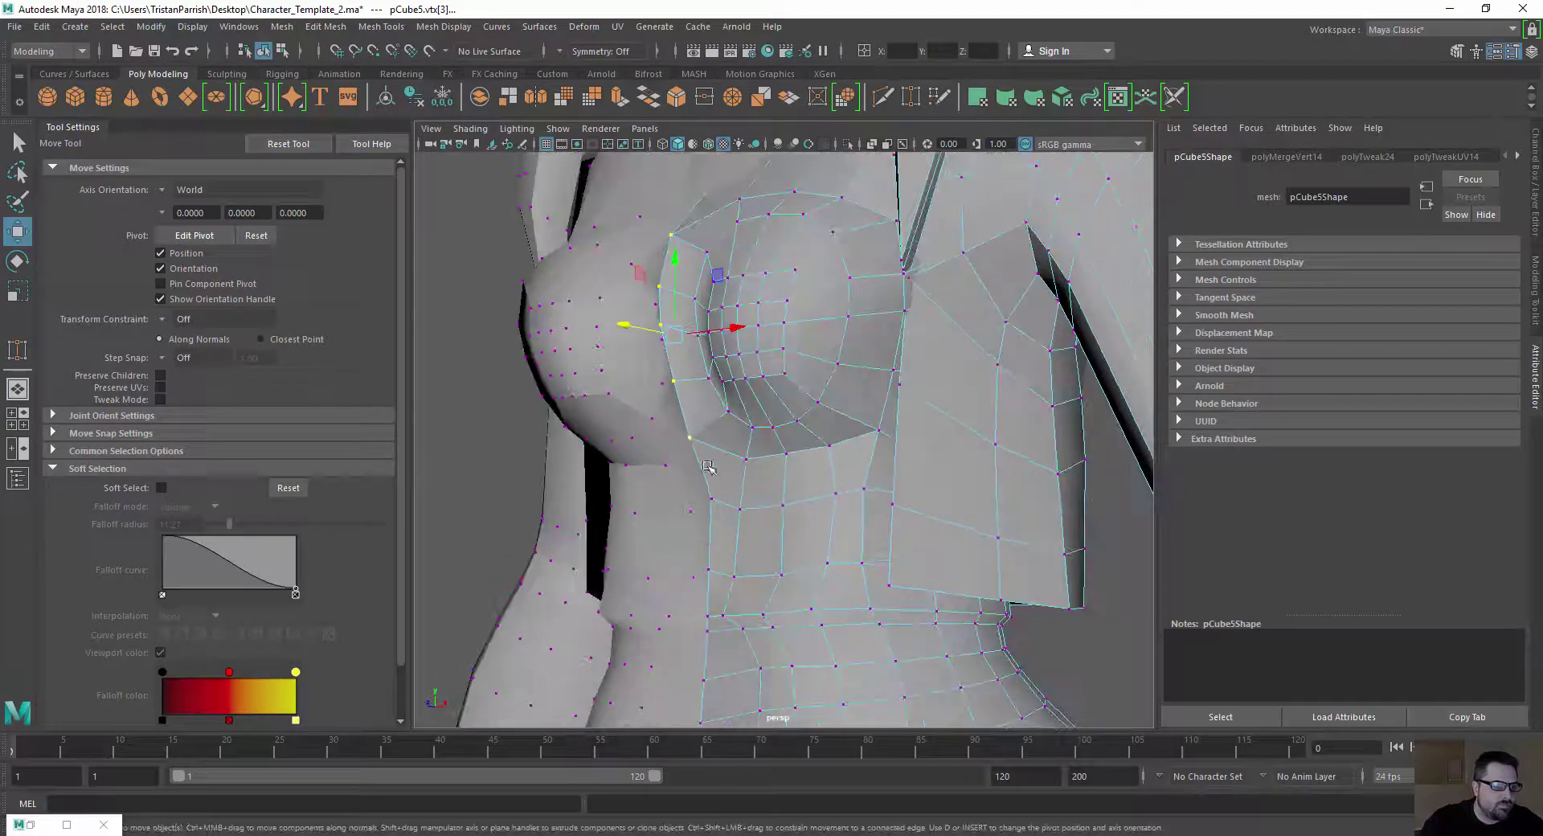
Reposition individual vertices along the inner edge of the breast to smooth its transition to the centre line
left_click(701, 288)
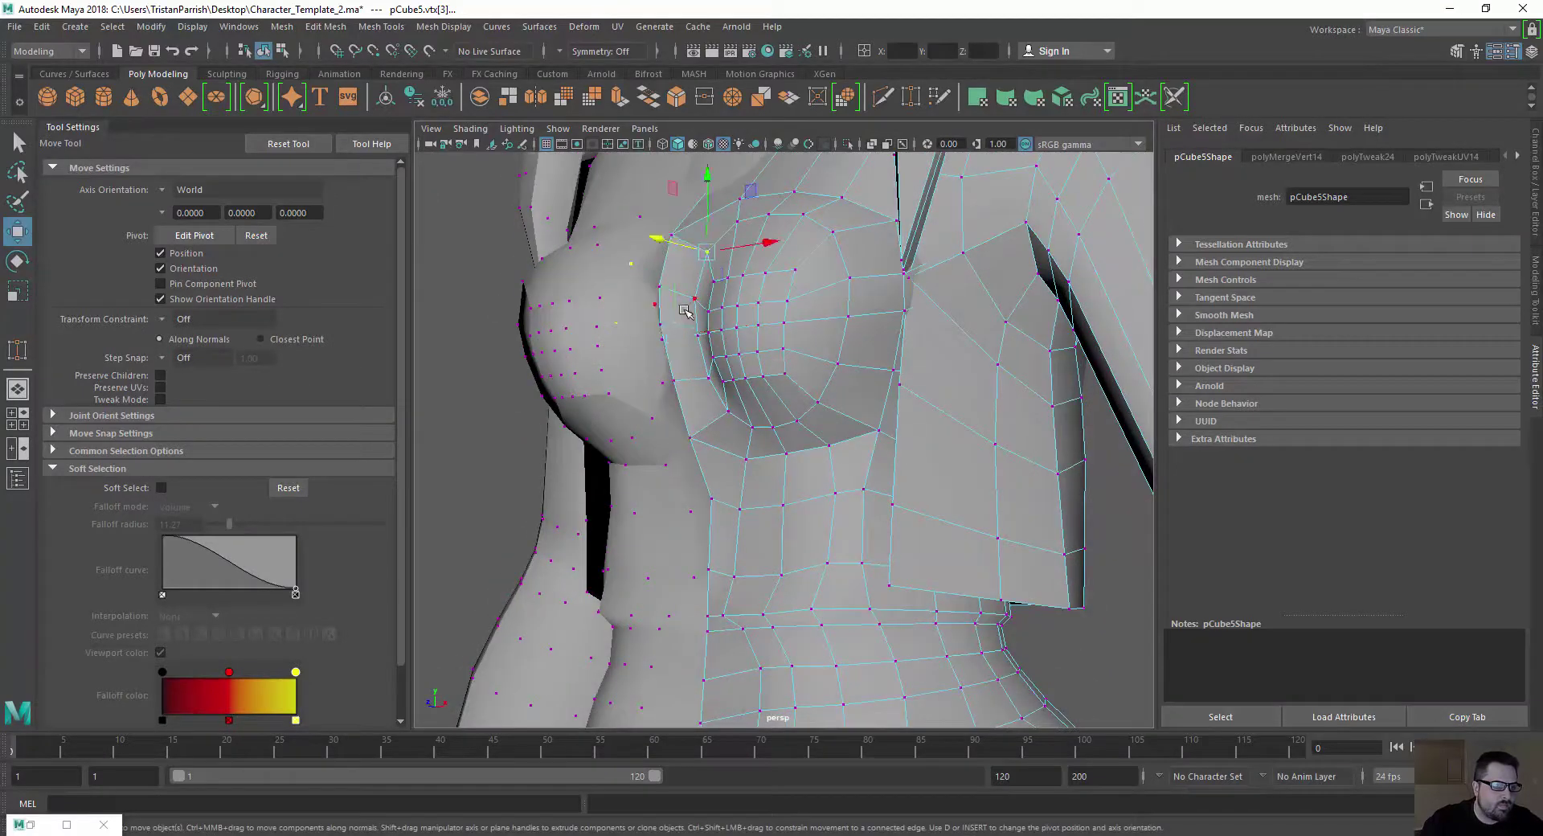
left_click(708, 384, "shift")
left_click_drag(655, 327, 860, 498)
left_click_drag(920, 291, 924, 220)
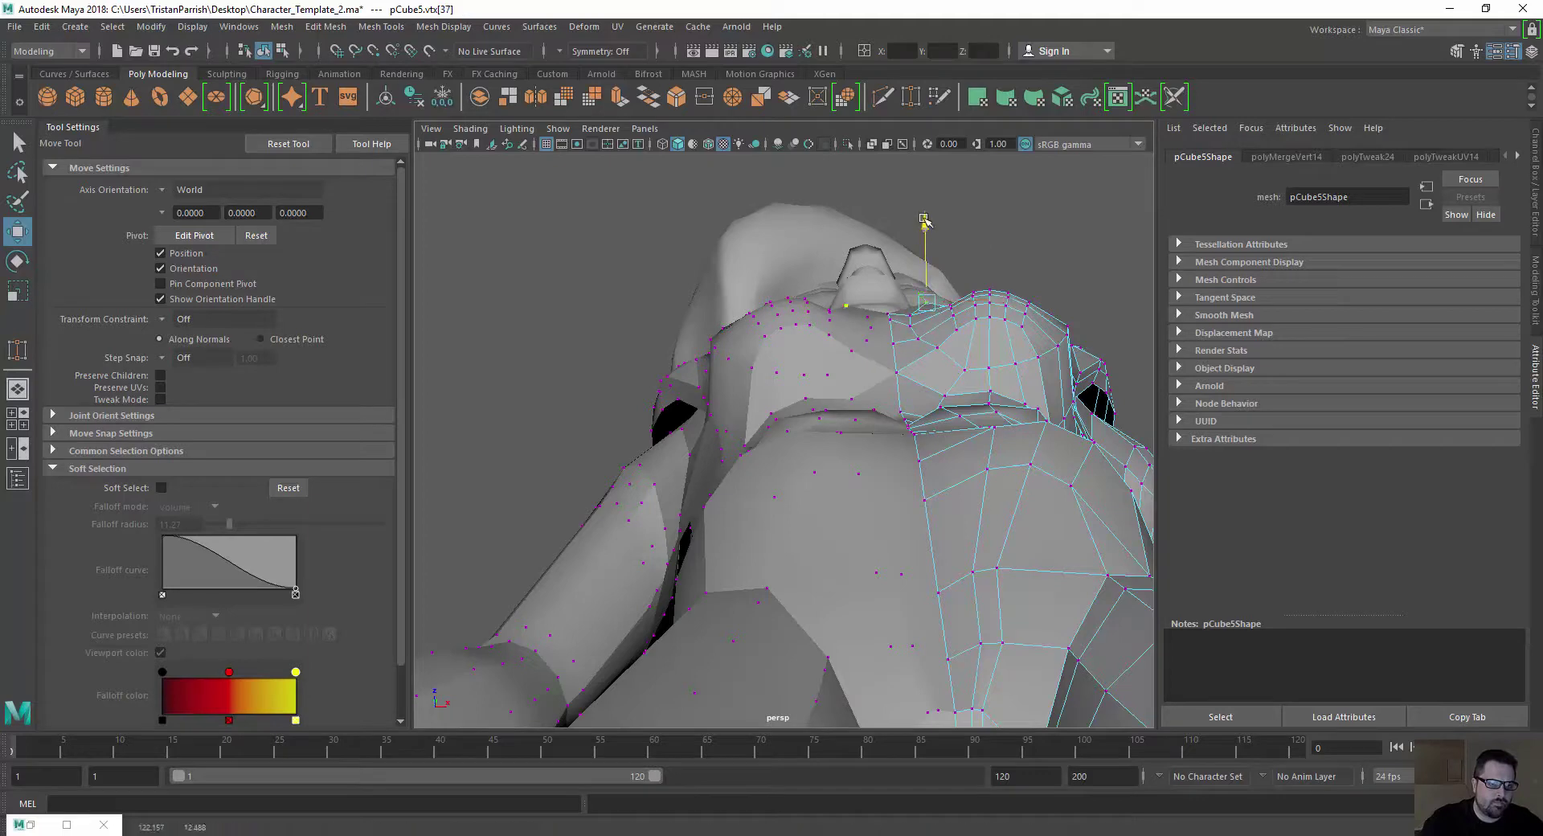
Compare the topology of the head mesh's neck and the body mesh's chest where they overlap
left_click_drag(859, 404, 904, 451, "alt")
left_click(904, 452)
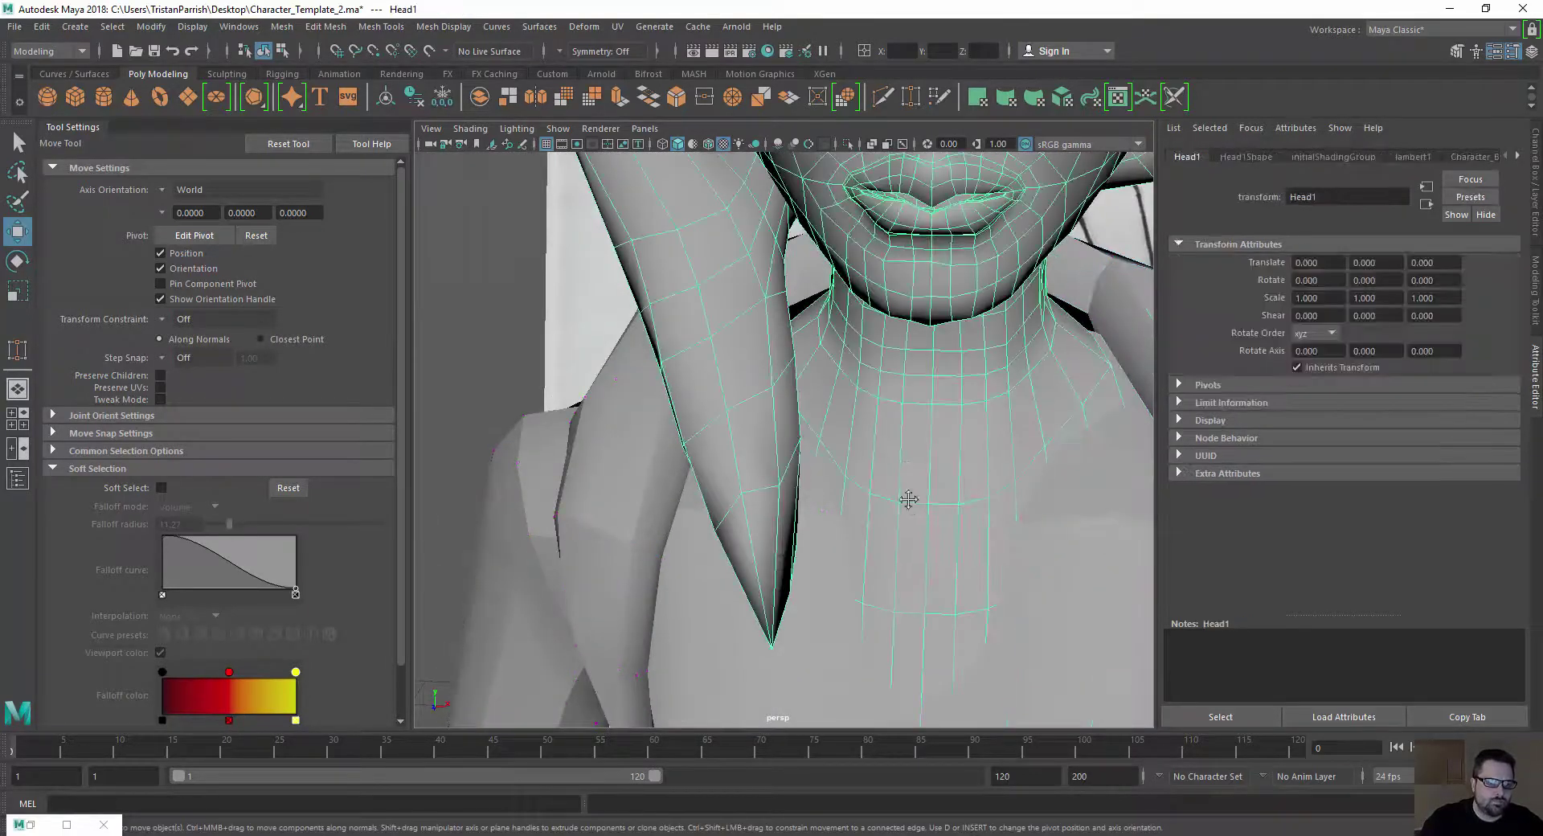
middle_click_drag(909, 499, 782, 351, "alt")
scroll(782, 352, "down", 3)
left_click(892, 436)
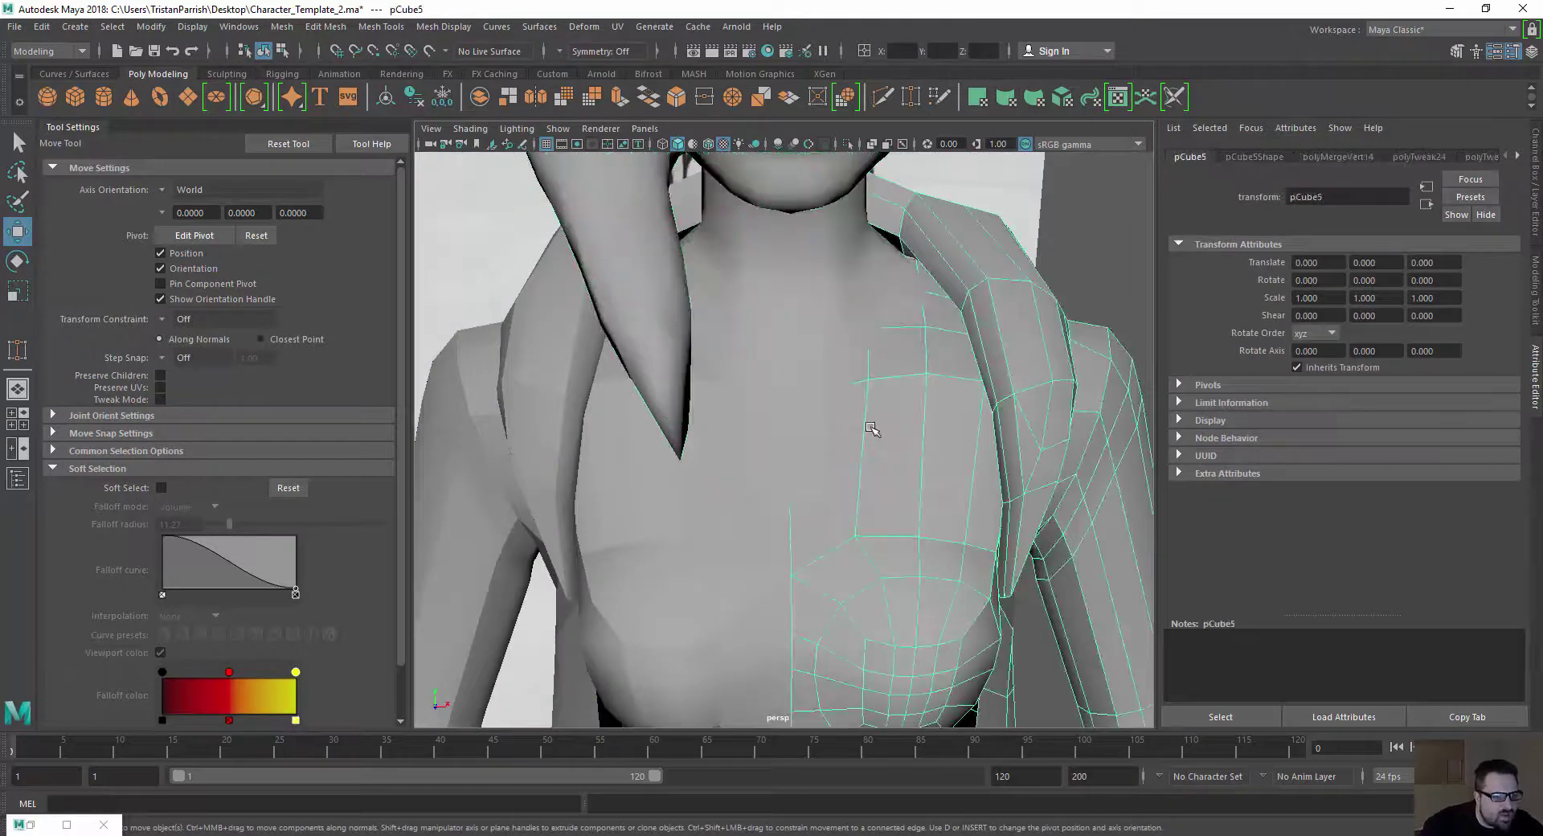
left_click(760, 364)
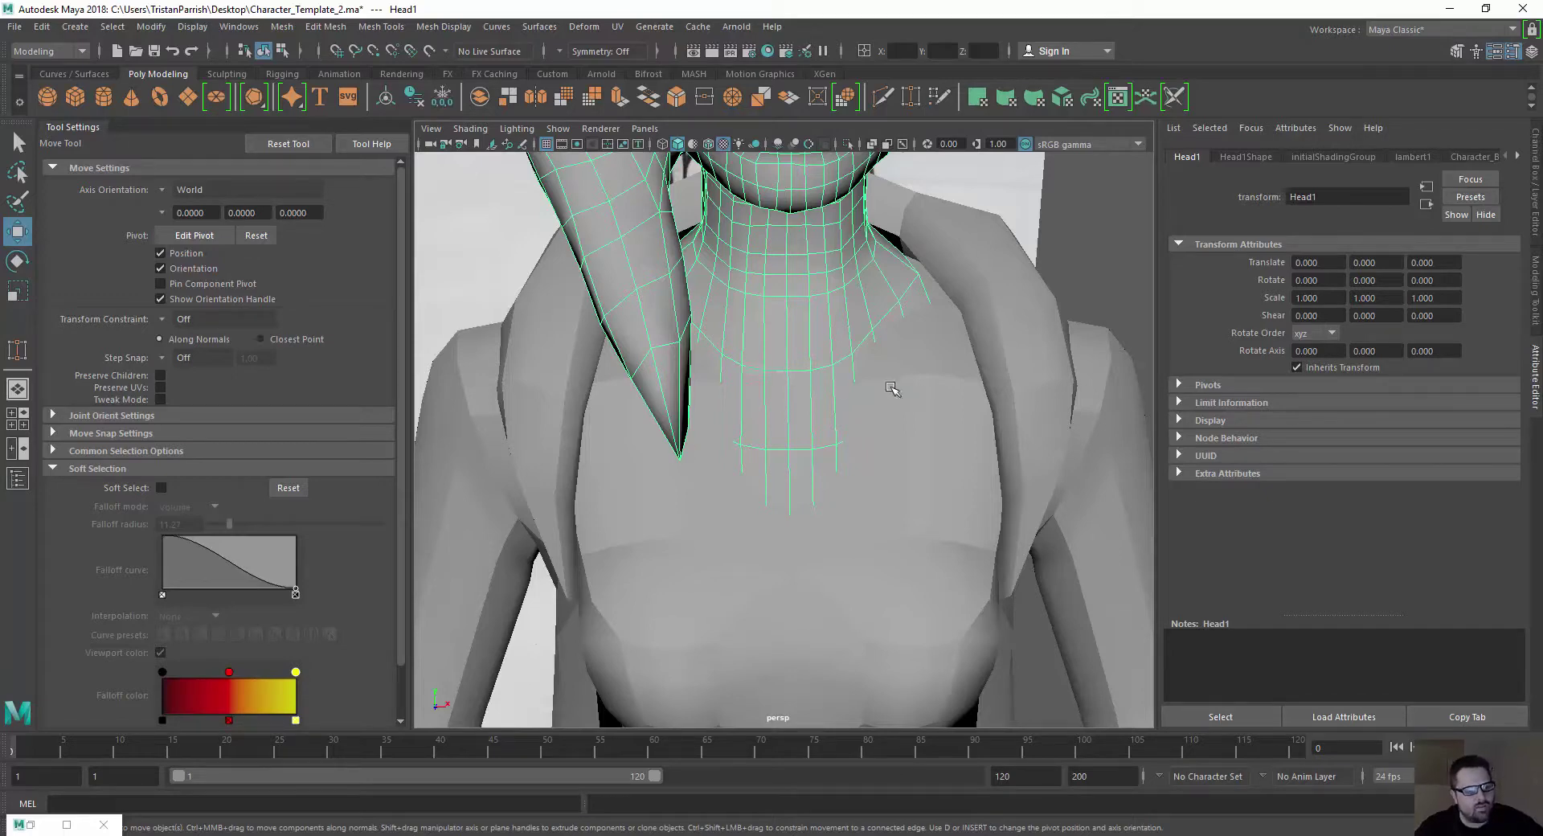
left_click(931, 418)
mouse_move(843, 398)
left_mouse_down("alt")
mouse_move(855, 369)
mouse_move(838, 371)
left_mouse_up("alt")
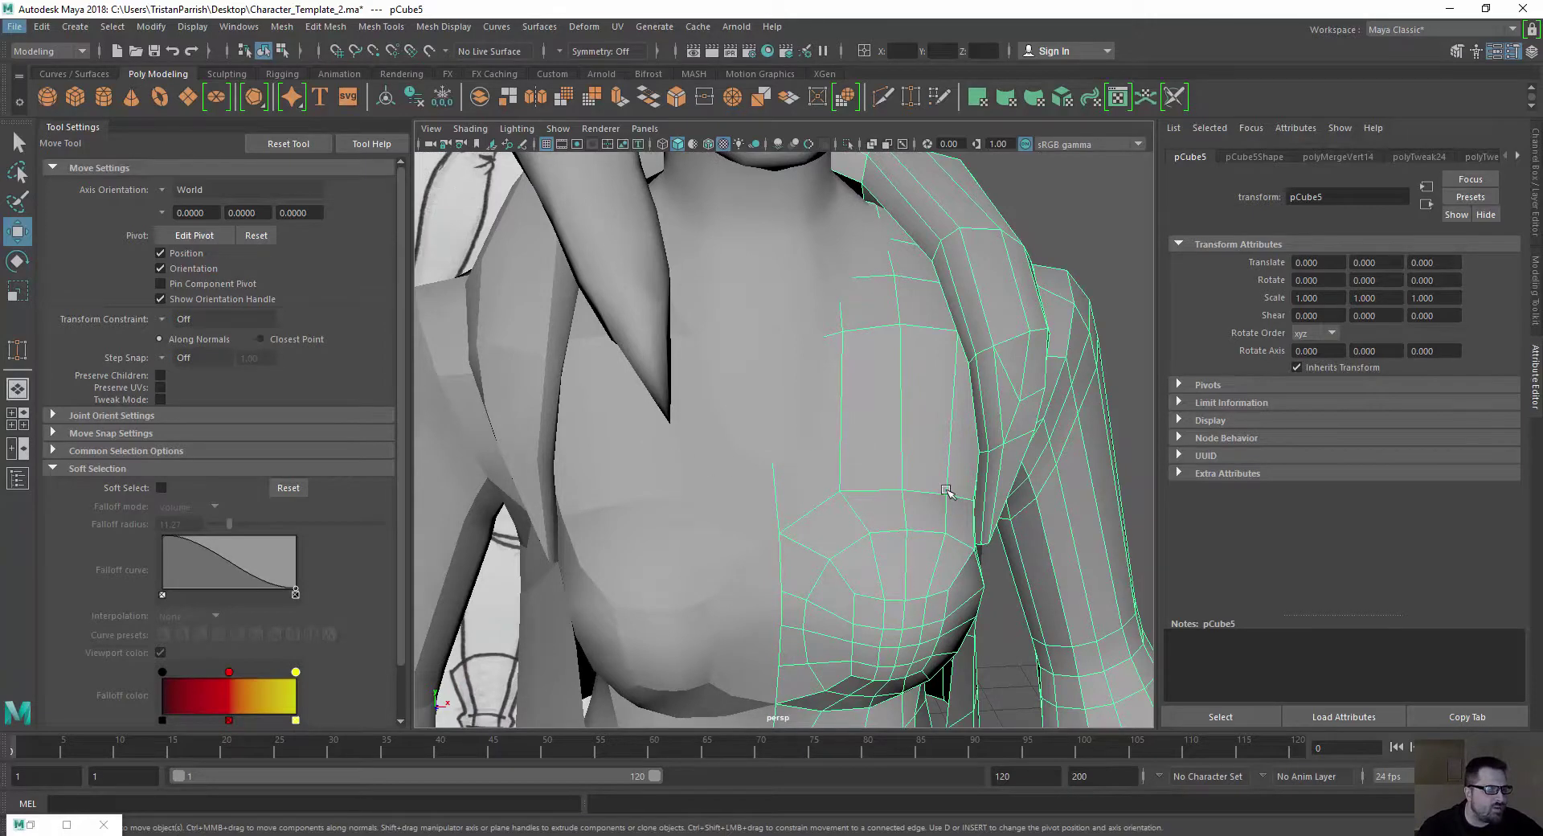
Cut a new edge line with Multi-Cut from the chest's centre line above the breast up towards the shoulder, following the neck's border
left_click(331, 28)
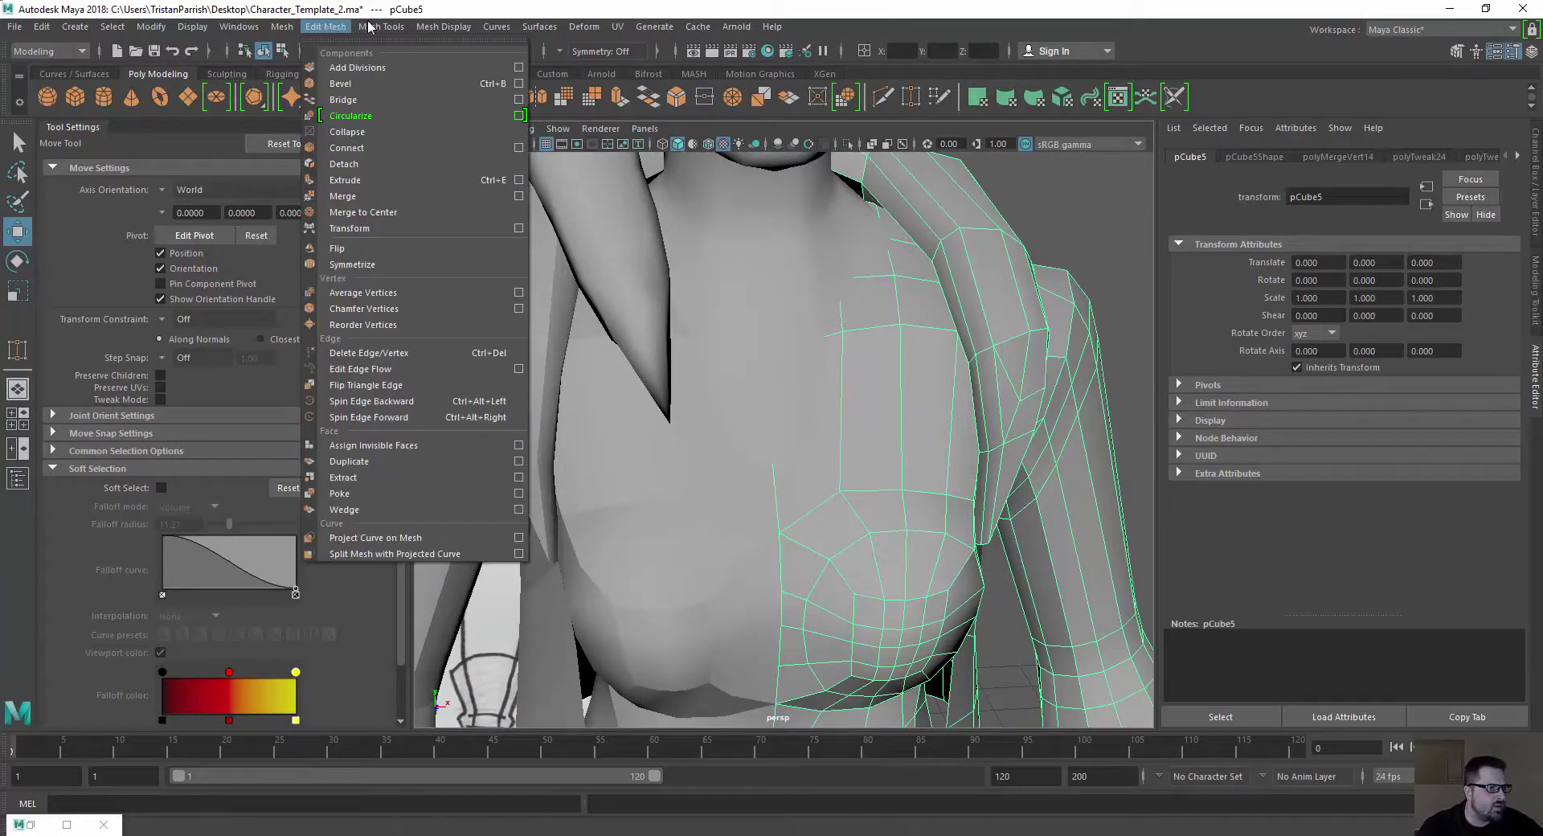
mouse_move(381, 27)
left_click(394, 184)
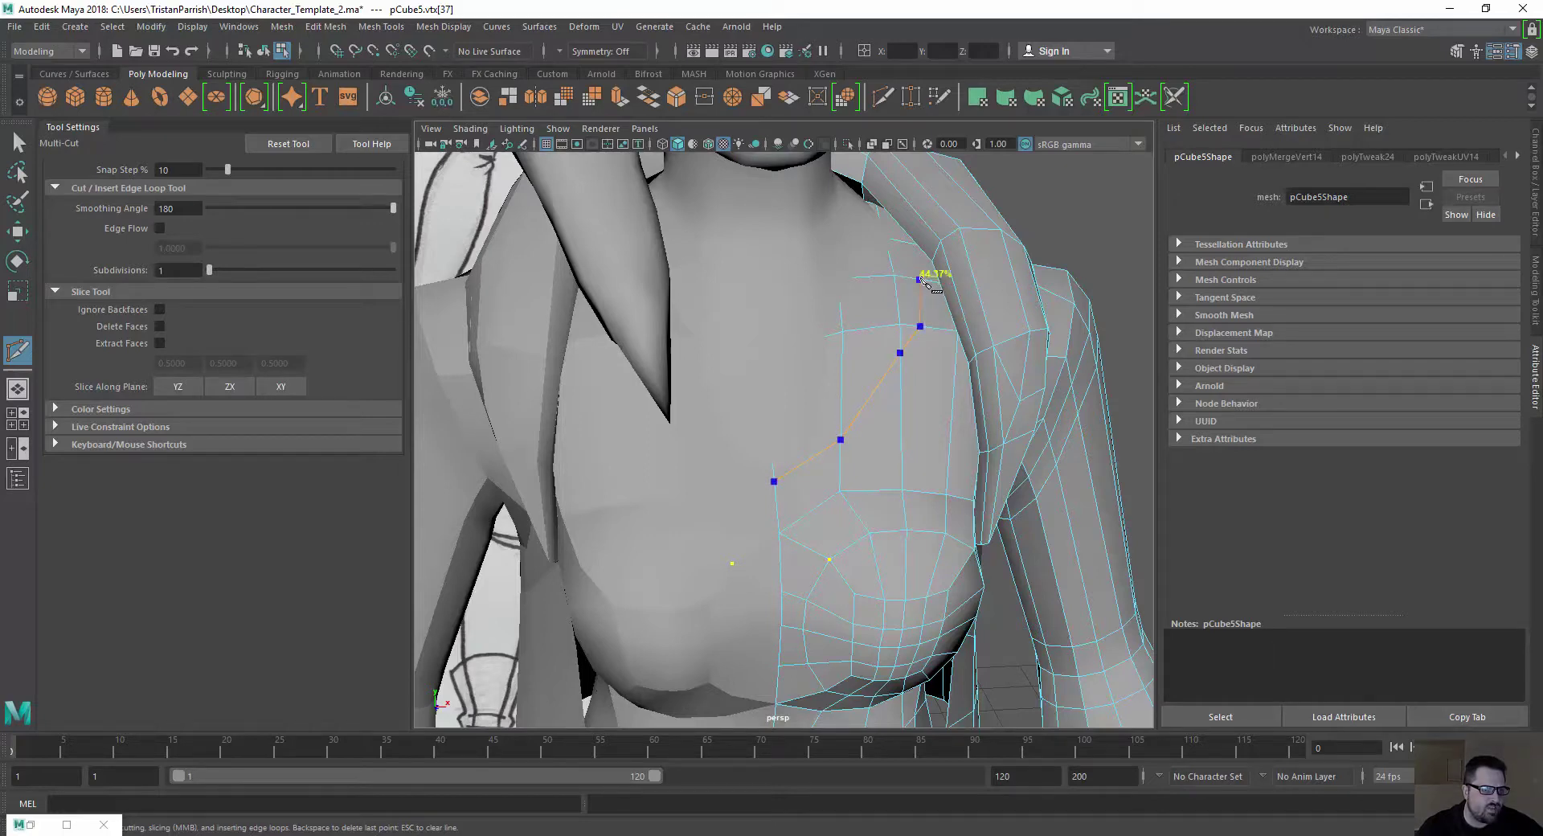
middle_click_drag(829, 207, 738, 431, "alt")
scroll(738, 430, "up", 4)
left_click_drag(738, 431, 806, 434, "alt")
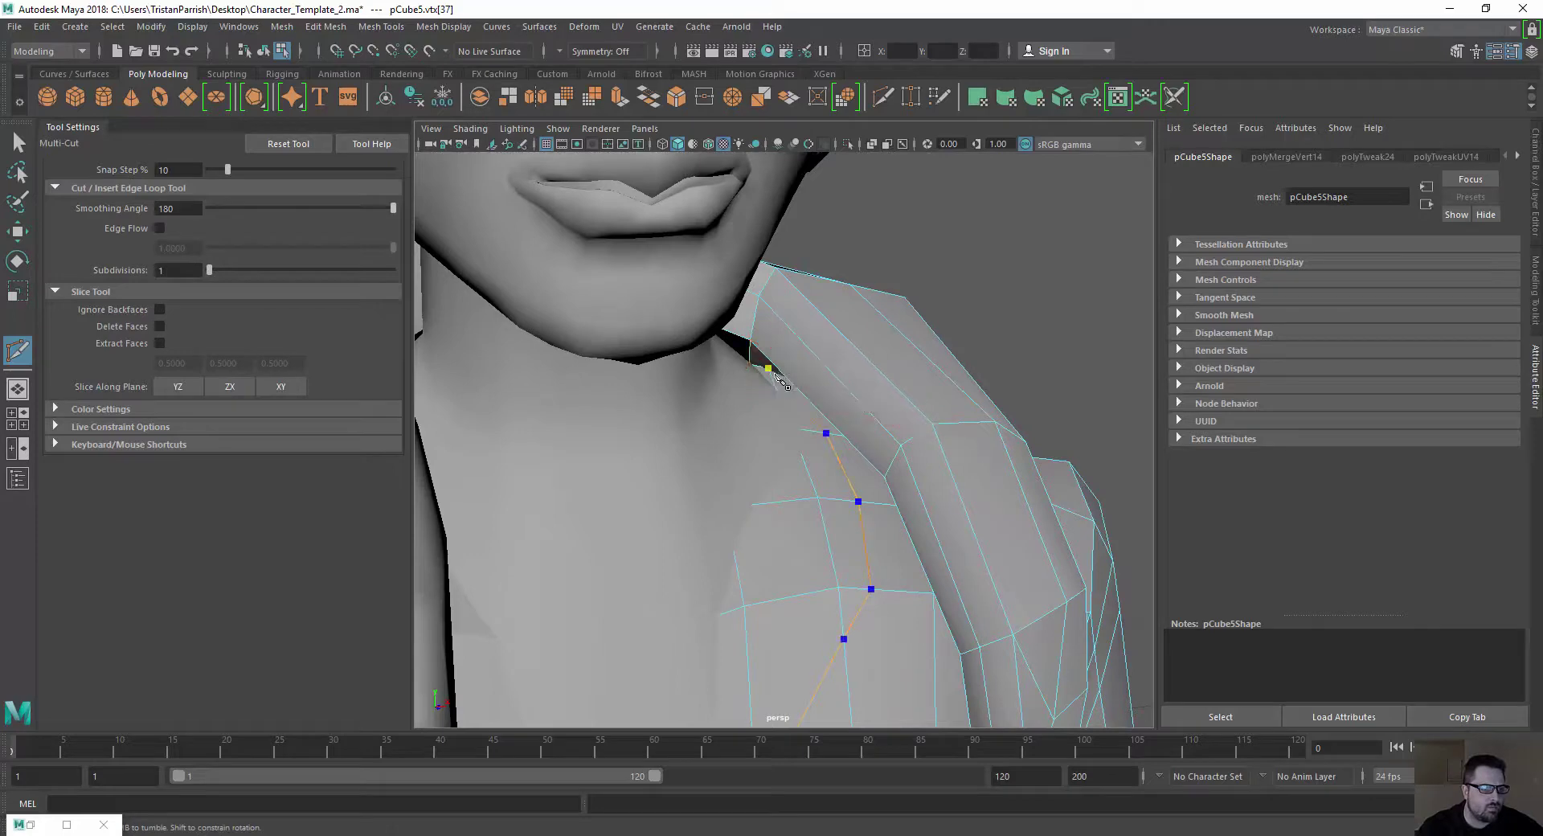
left_click_drag(720, 417, 672, 336, "alt")
right_click(649, 419)
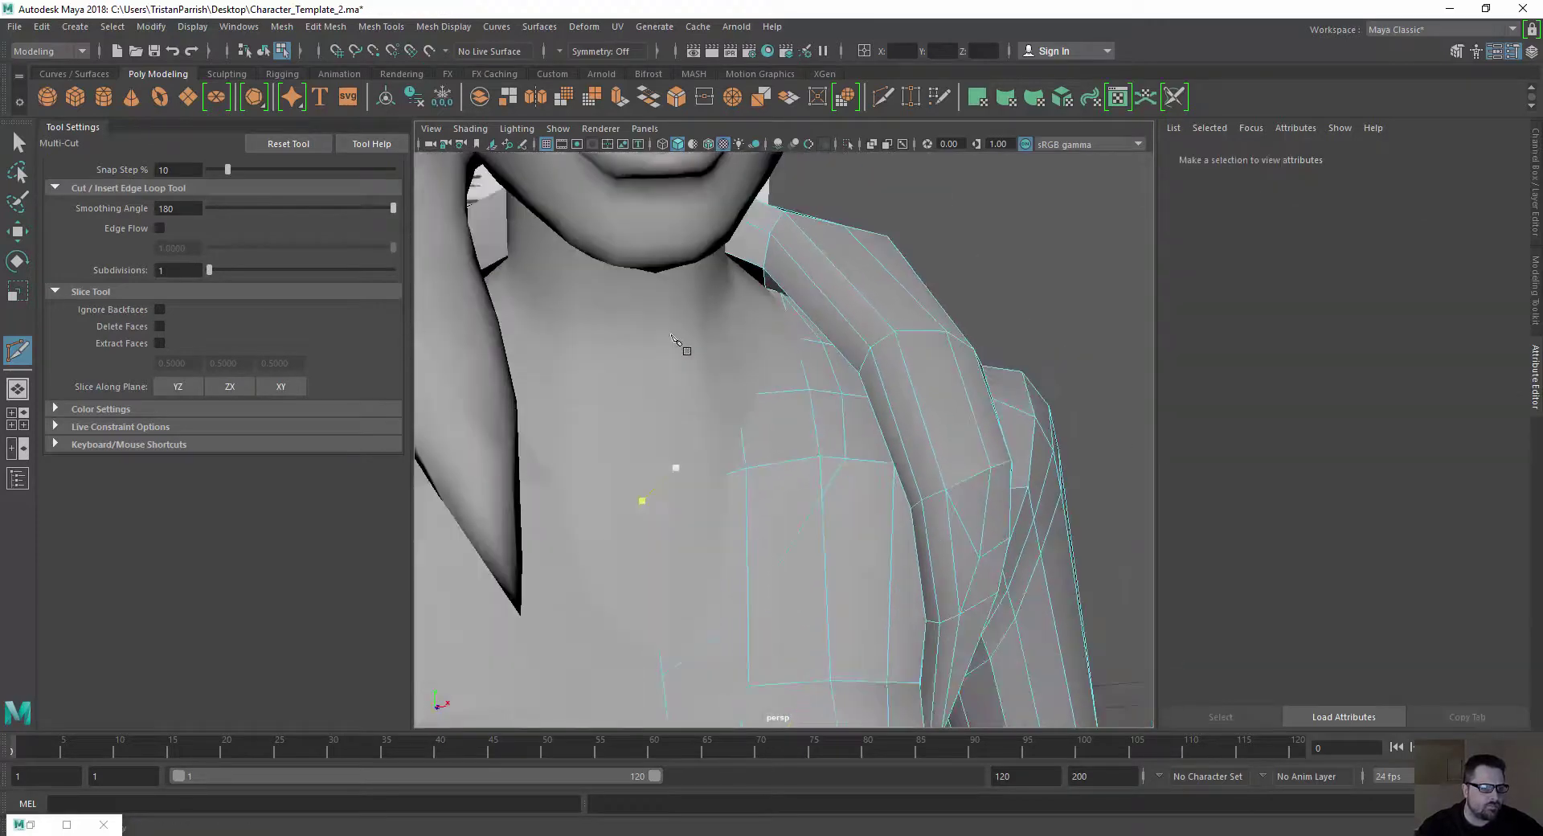
Delete the upper-chest body faces above the new cut that overlap the neck mesh
key("w")
left_click(768, 499)
key("Delete")
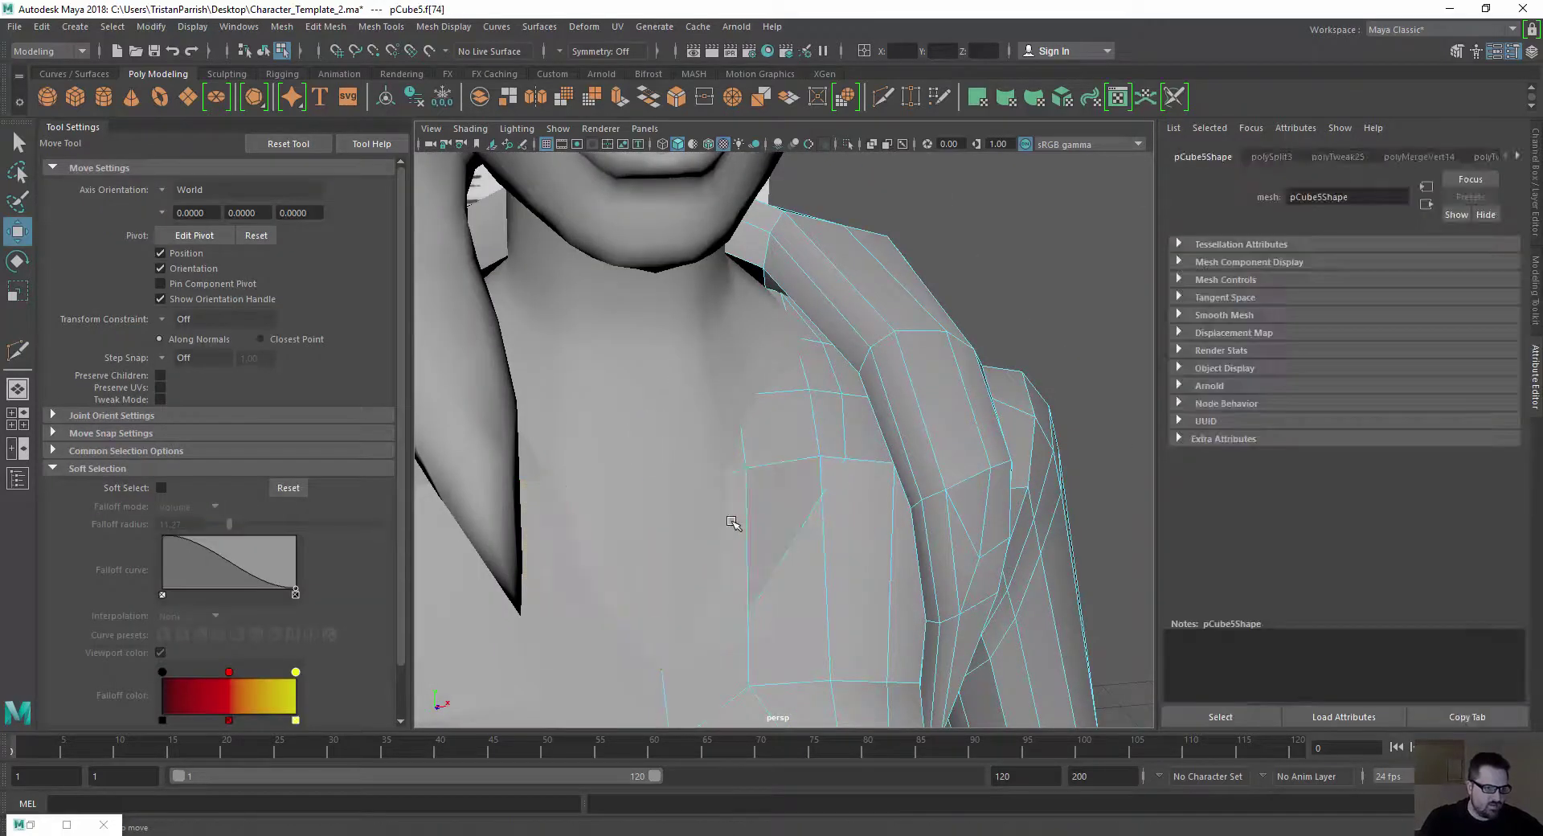
left_click(734, 526)
key("Delete")
left_click(740, 444)
key("Delete")
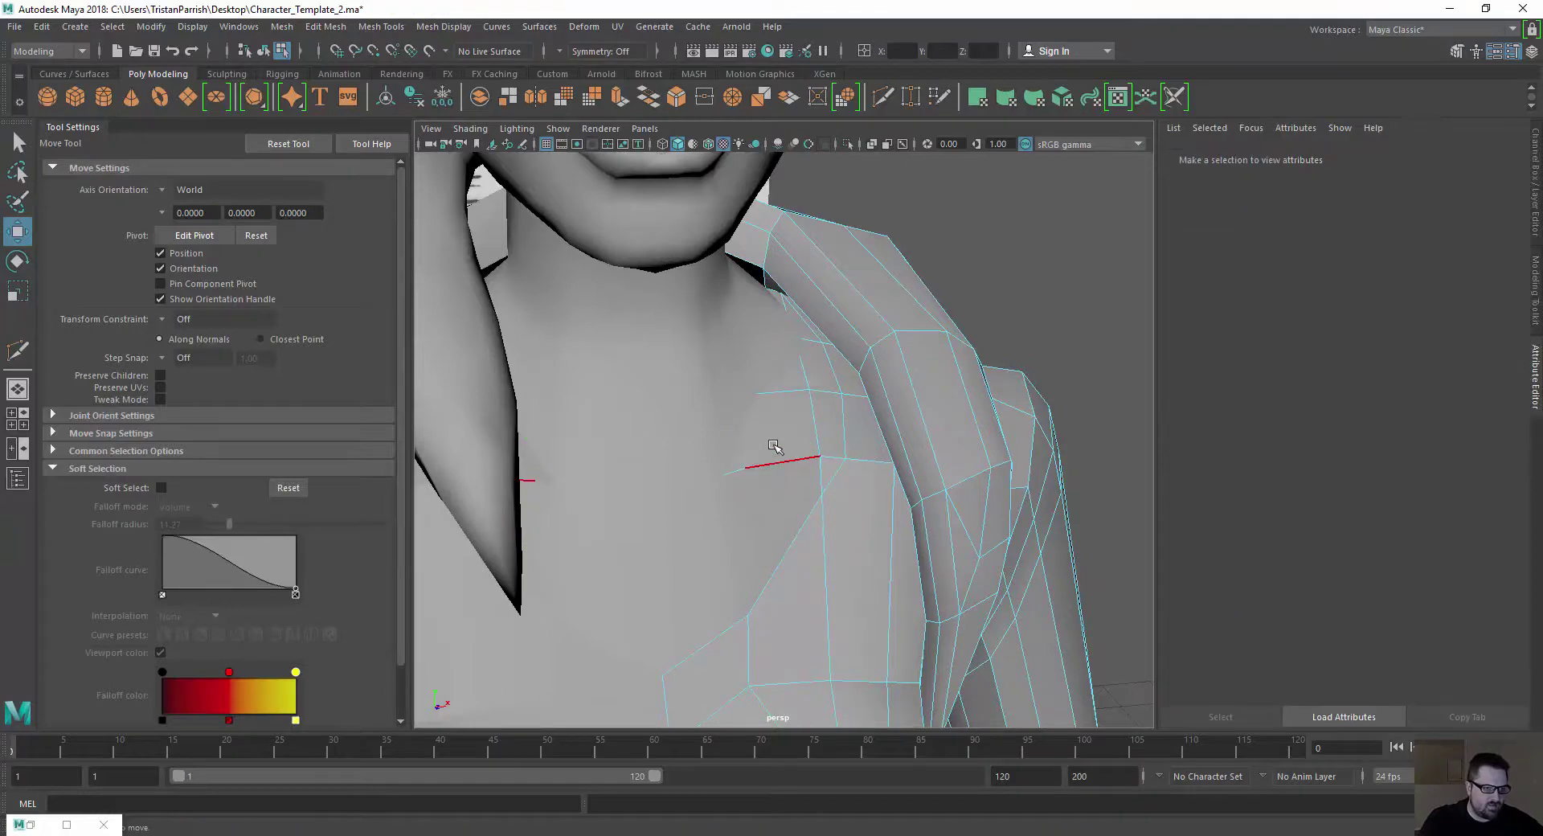
left_click(812, 434)
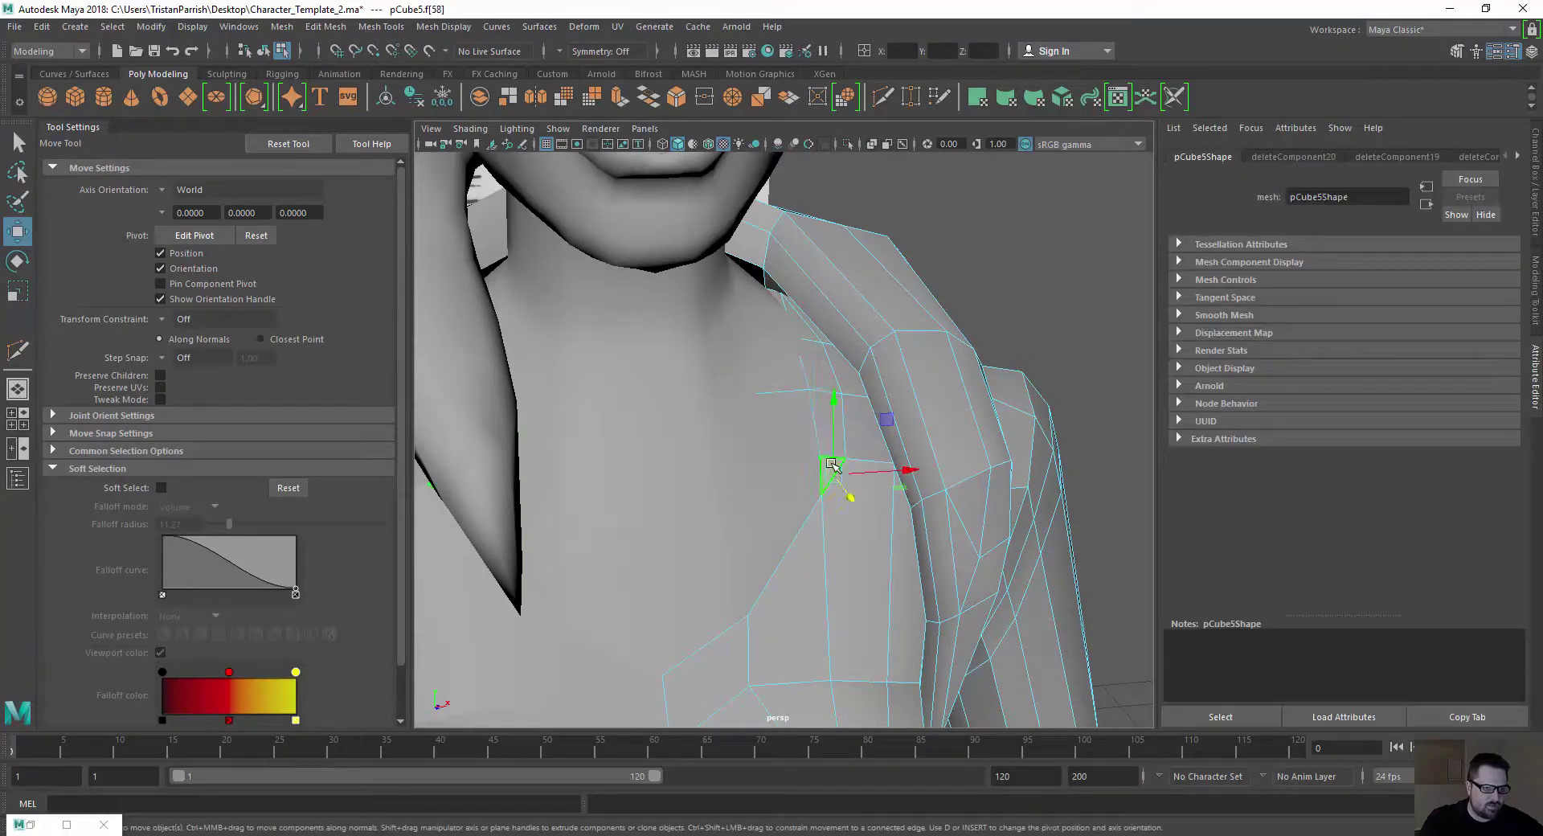
key("Delete")
Delete the overlapping body faces between the neck mesh and the jacket collar
left_click(829, 416)
right_click_drag(806, 358, 808, 369)
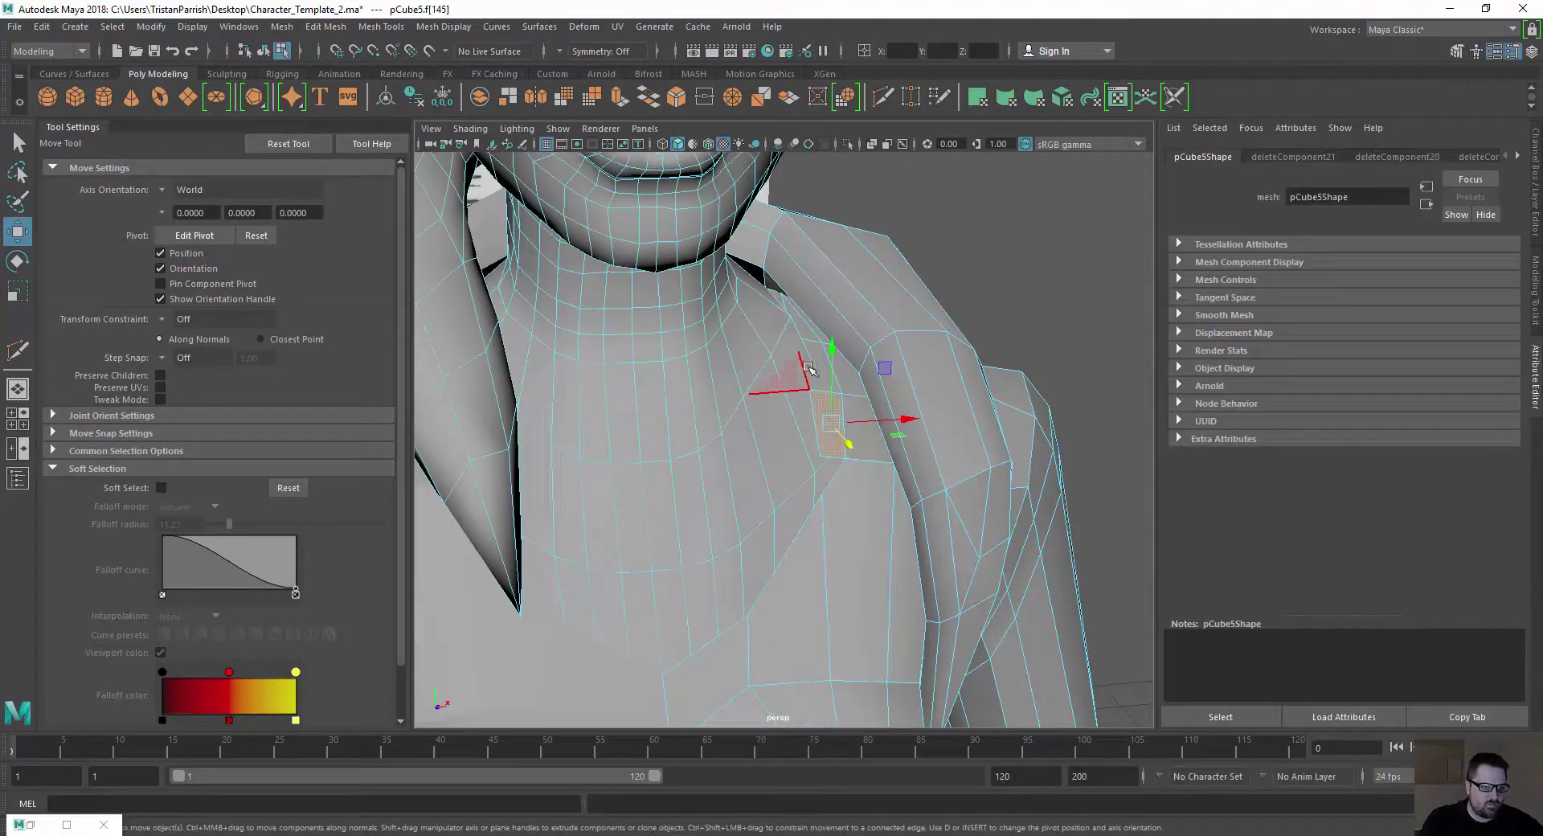
key("Delete")
left_click(826, 418)
key("Delete")
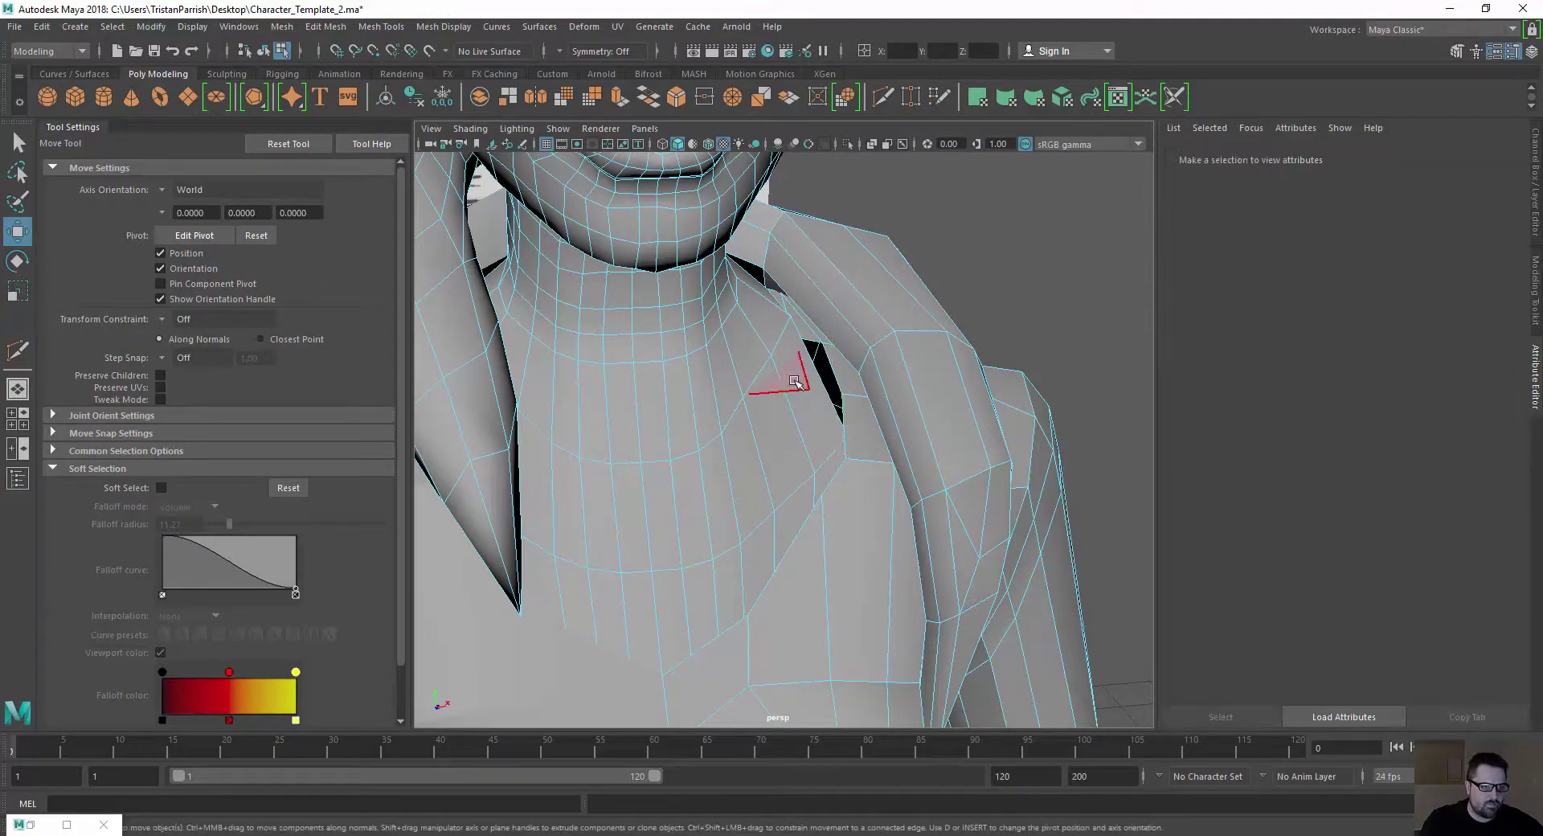
left_click(803, 388)
left_click_drag(802, 386, 757, 437, "alt")
key("Delete")
Delete the remaining overlapping body faces on top of the shoulder at the base of the neck
scroll(787, 326, "up", 4)
left_click(862, 261)
key("Delete")
left_click(813, 354)
key("Delete")
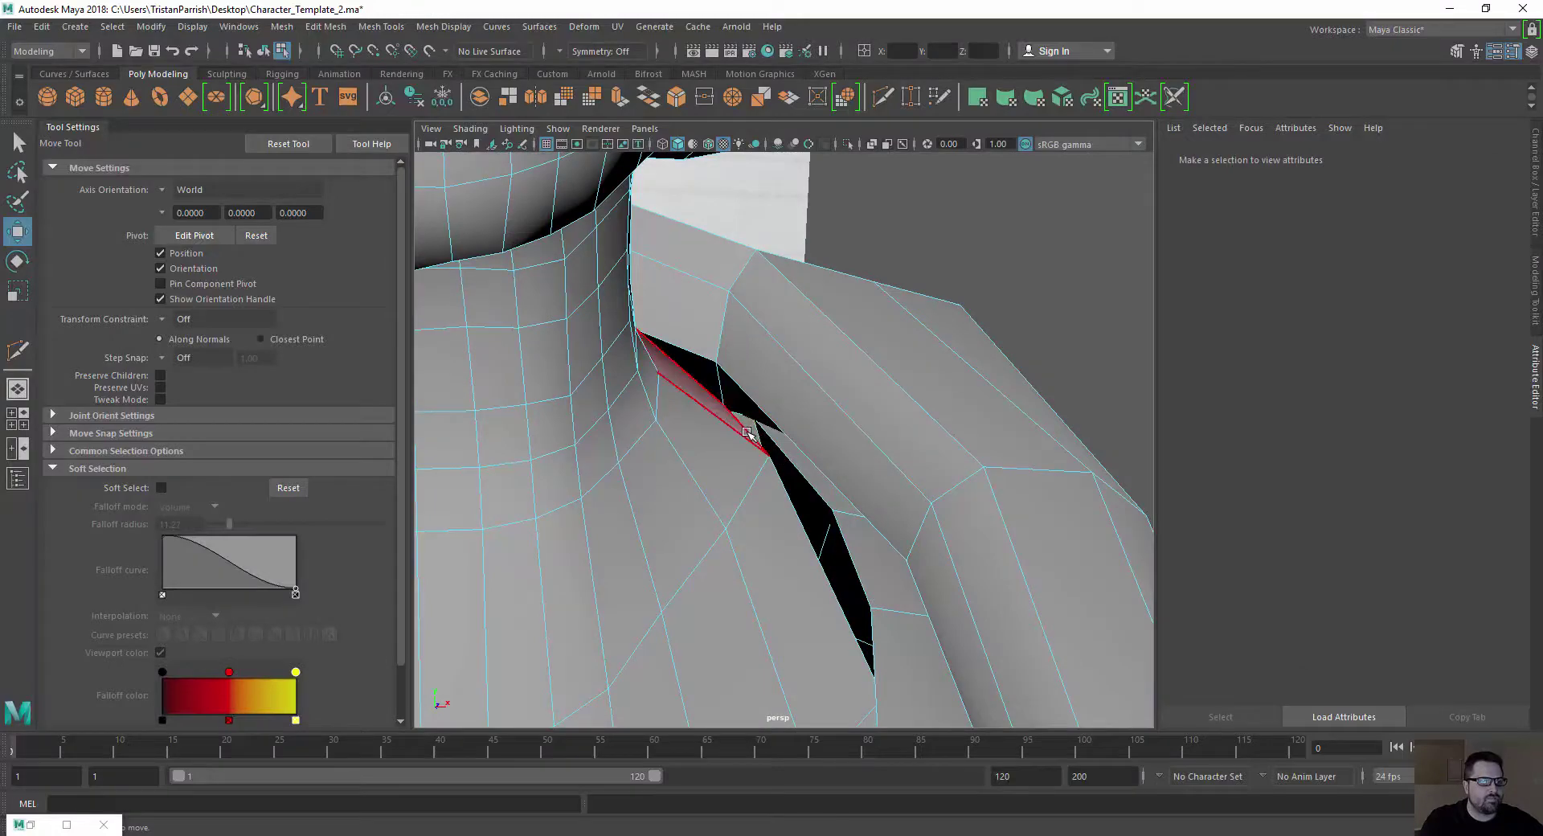
left_click(748, 433)
key("Delete")
Reposition the outer chest vertex of the cut border near the collar to fit the neck mesh's surface
scroll(701, 474, "down", 8)
left_click_drag(689, 517, 754, 388, "alt")
scroll(733, 366, "up", 6)
left_click_drag(809, 451, 769, 475, "alt")
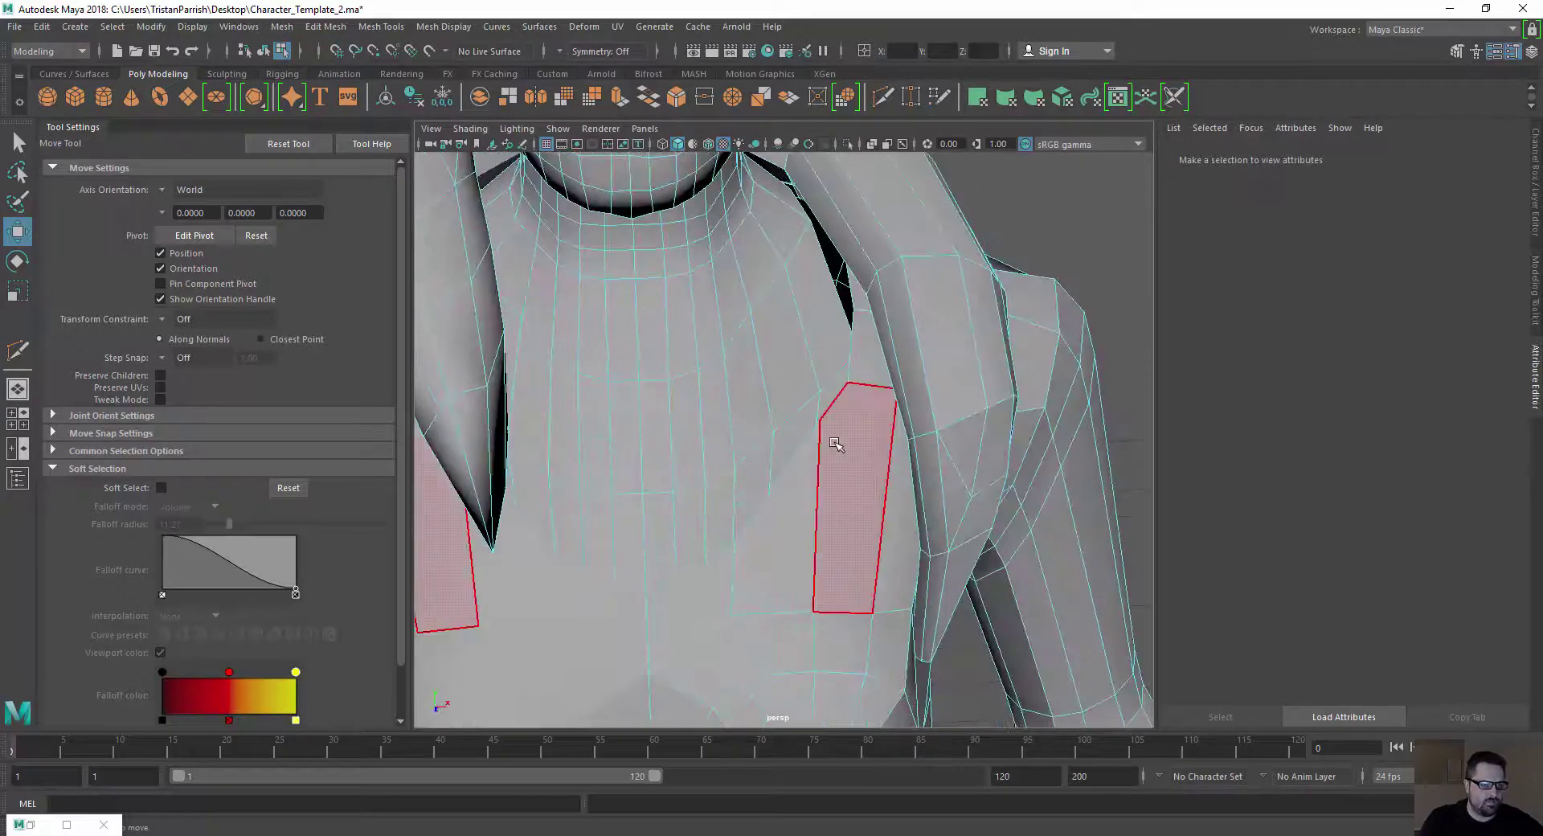
right_click_drag(834, 406, 749, 400)
left_click(804, 408)
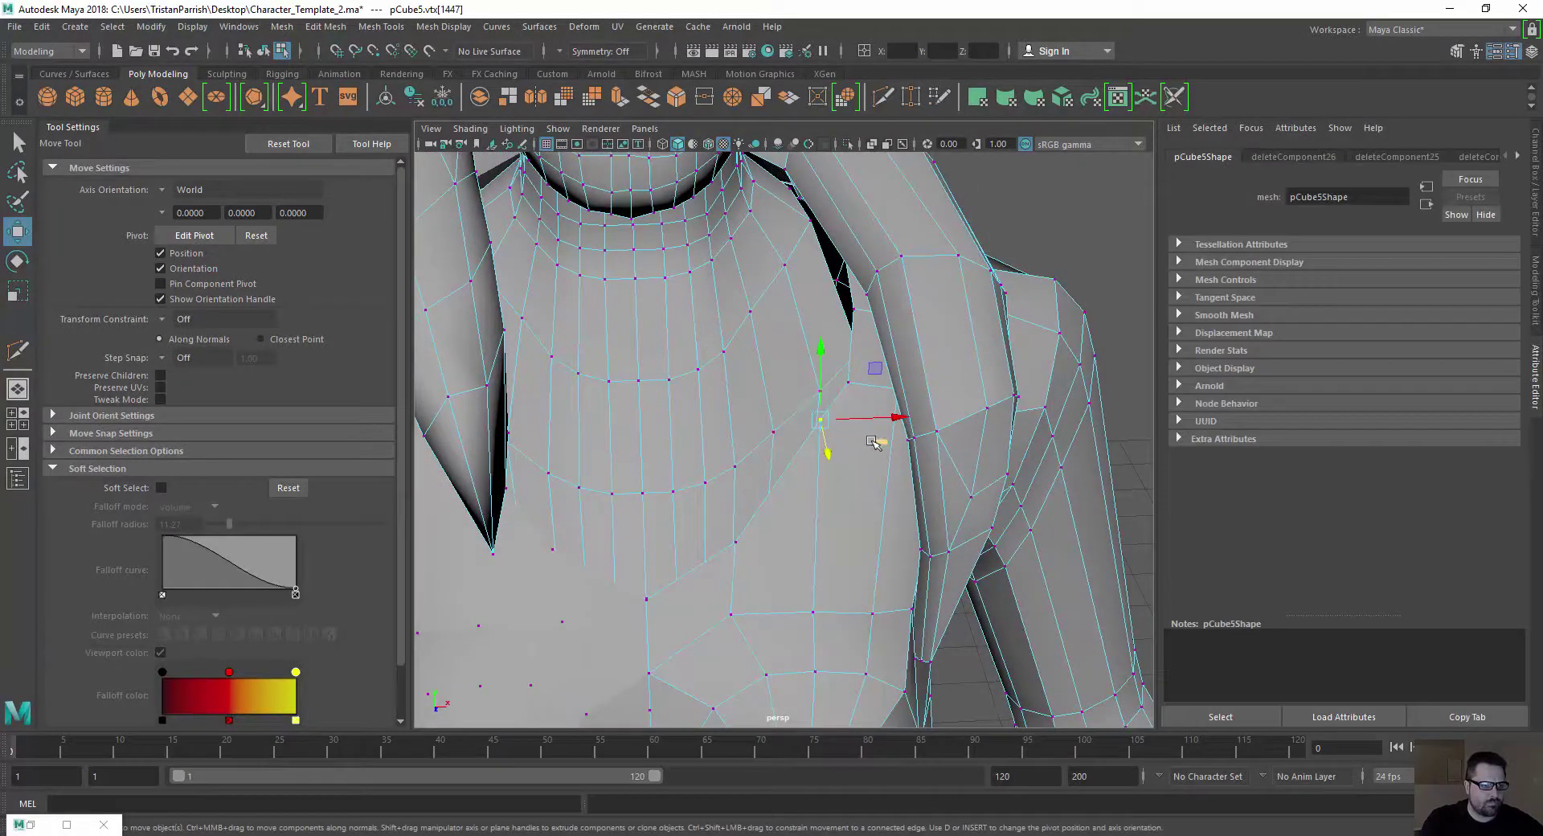
middle_click_drag(874, 441, 880, 463)
left_click_drag(853, 477, 856, 430, "alt")
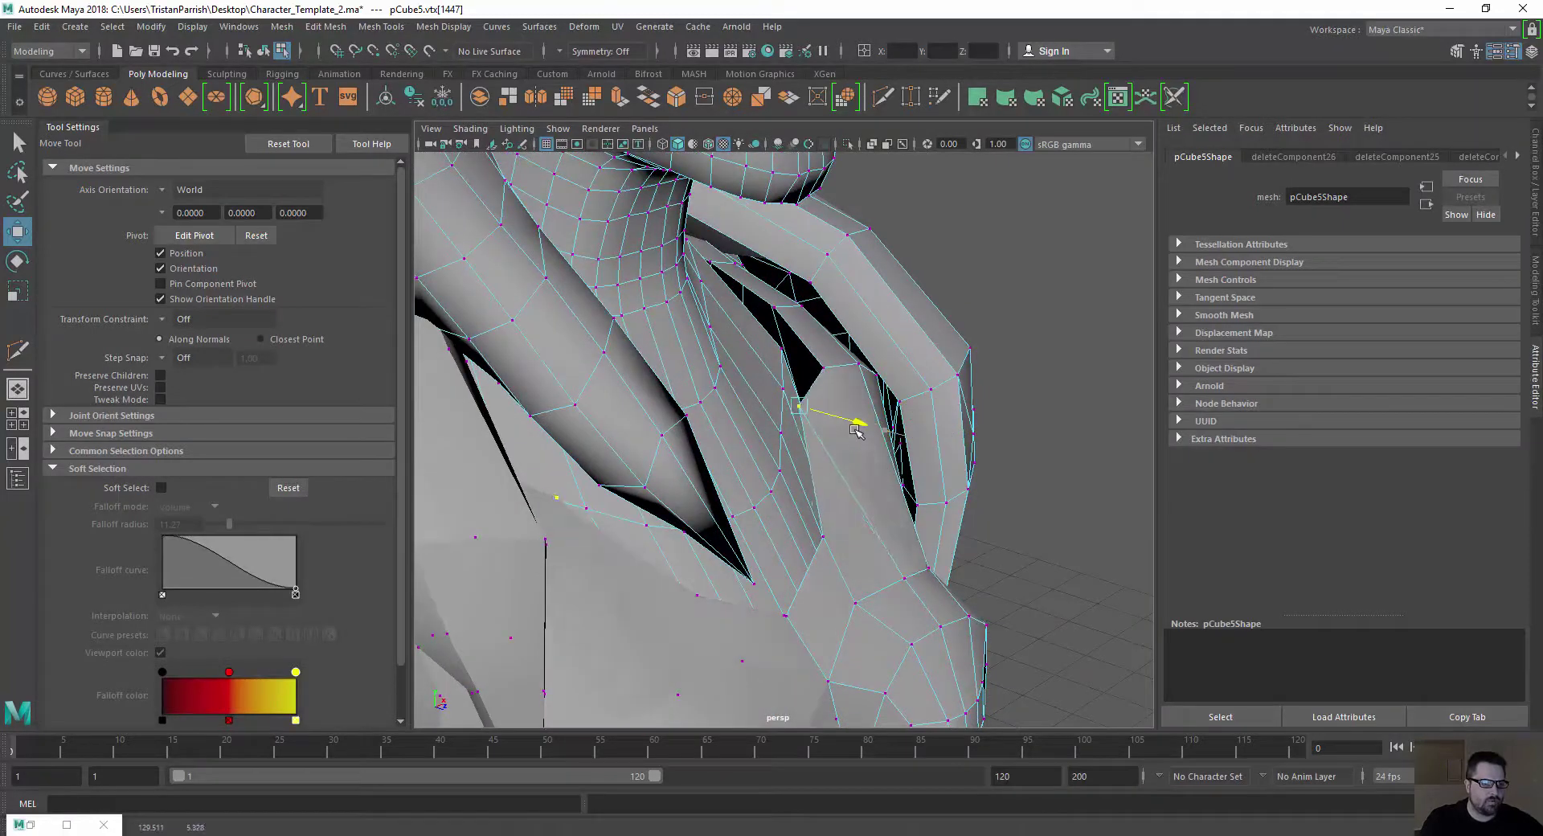
Reposition the chest vertices along the body's cut border to follow the lower edge of the neck mesh
left_click(828, 535)
middle_click_drag(852, 547, 872, 563)
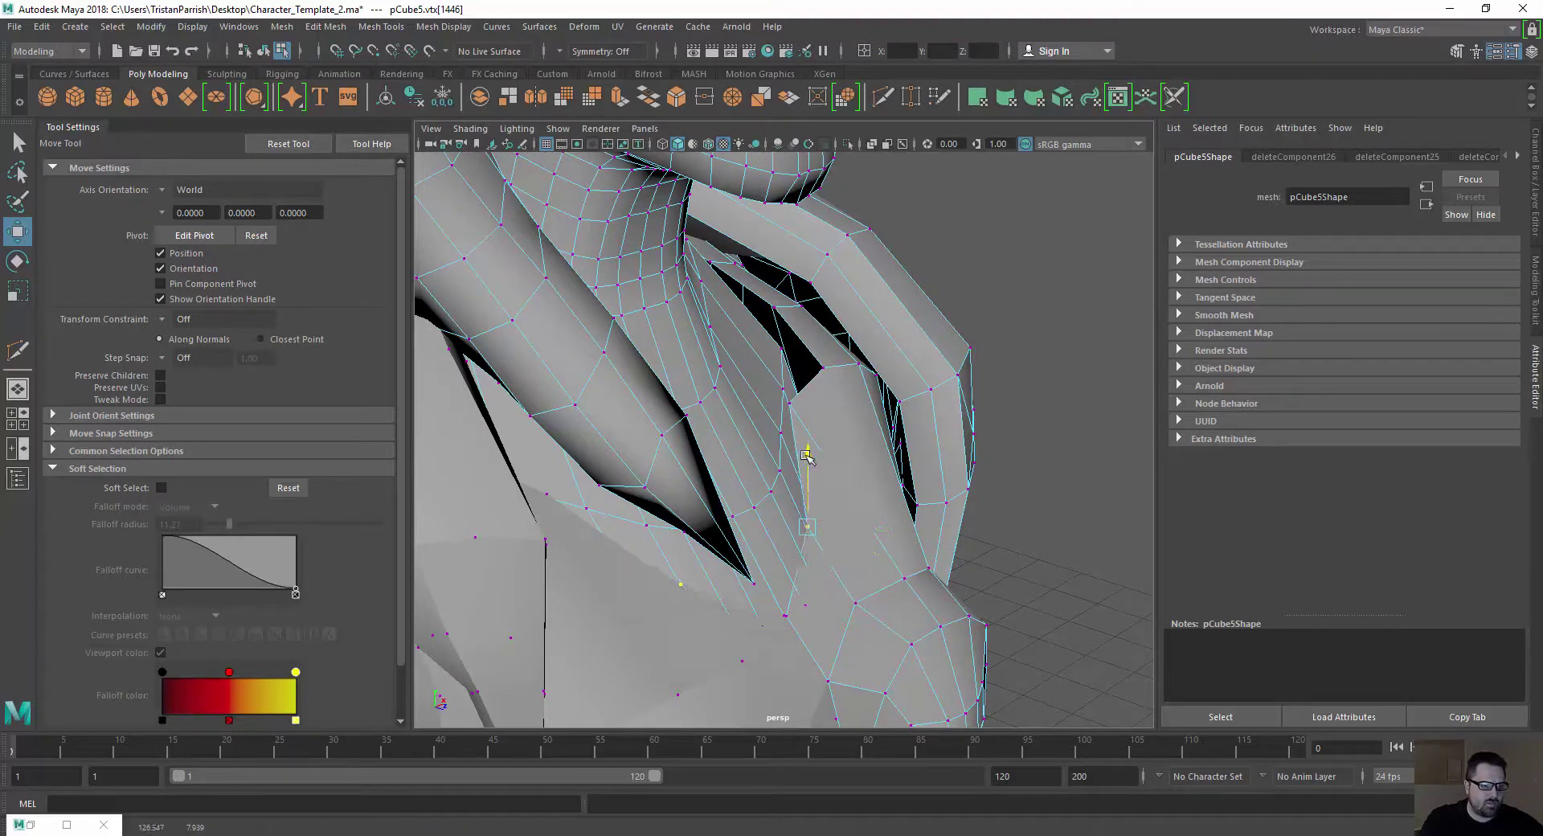
left_click_drag(780, 485, 672, 567, "alt")
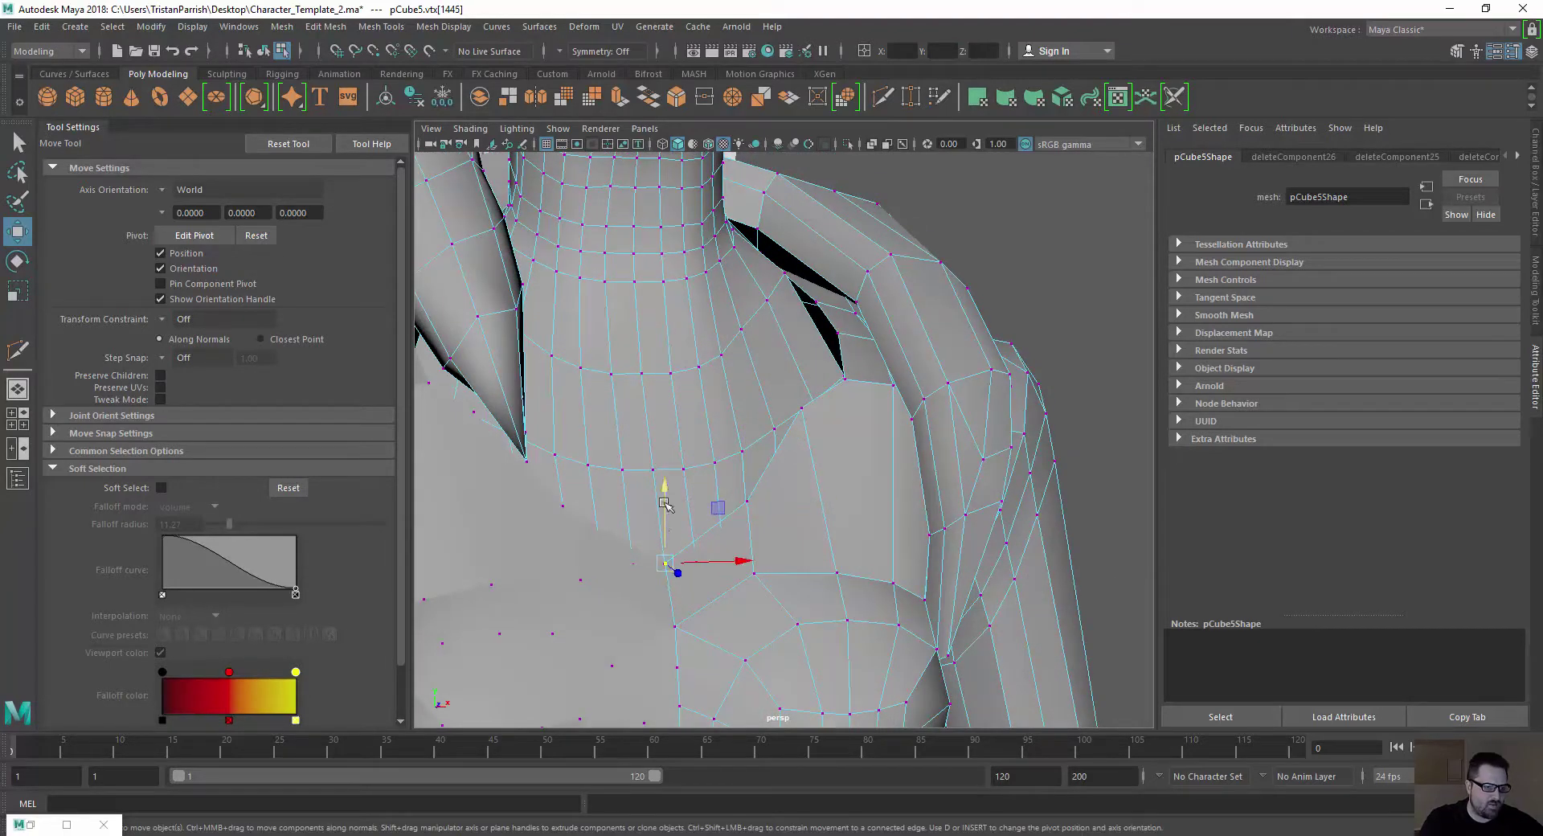
left_click_drag(664, 504, 820, 363)
Reposition the body's border vertices beside the jacket collar to close up against the neck mesh
left_click(842, 381)
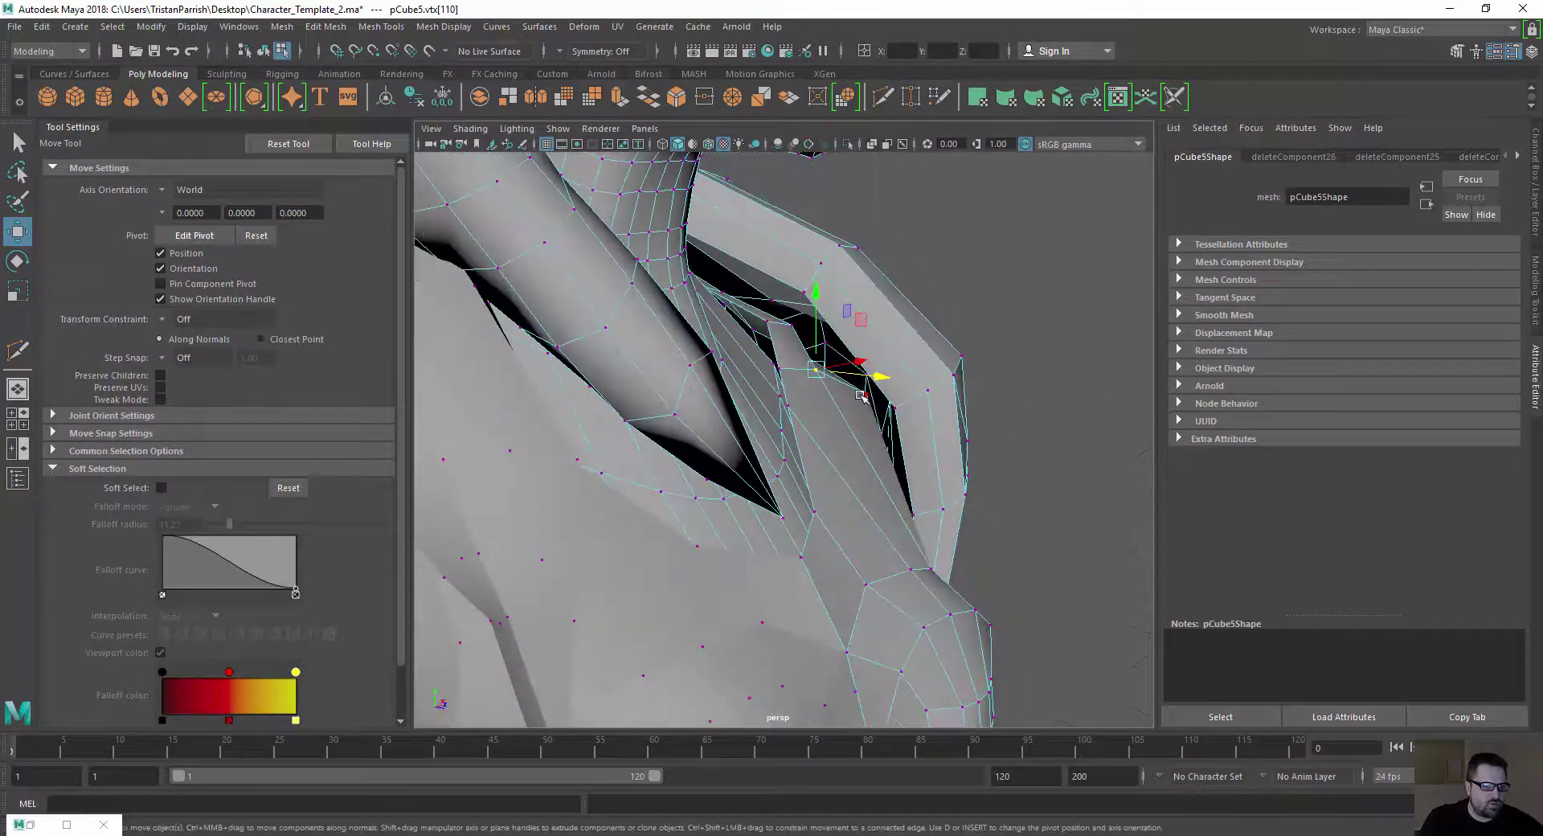
left_click_drag(919, 413, 772, 311)
left_click(831, 442)
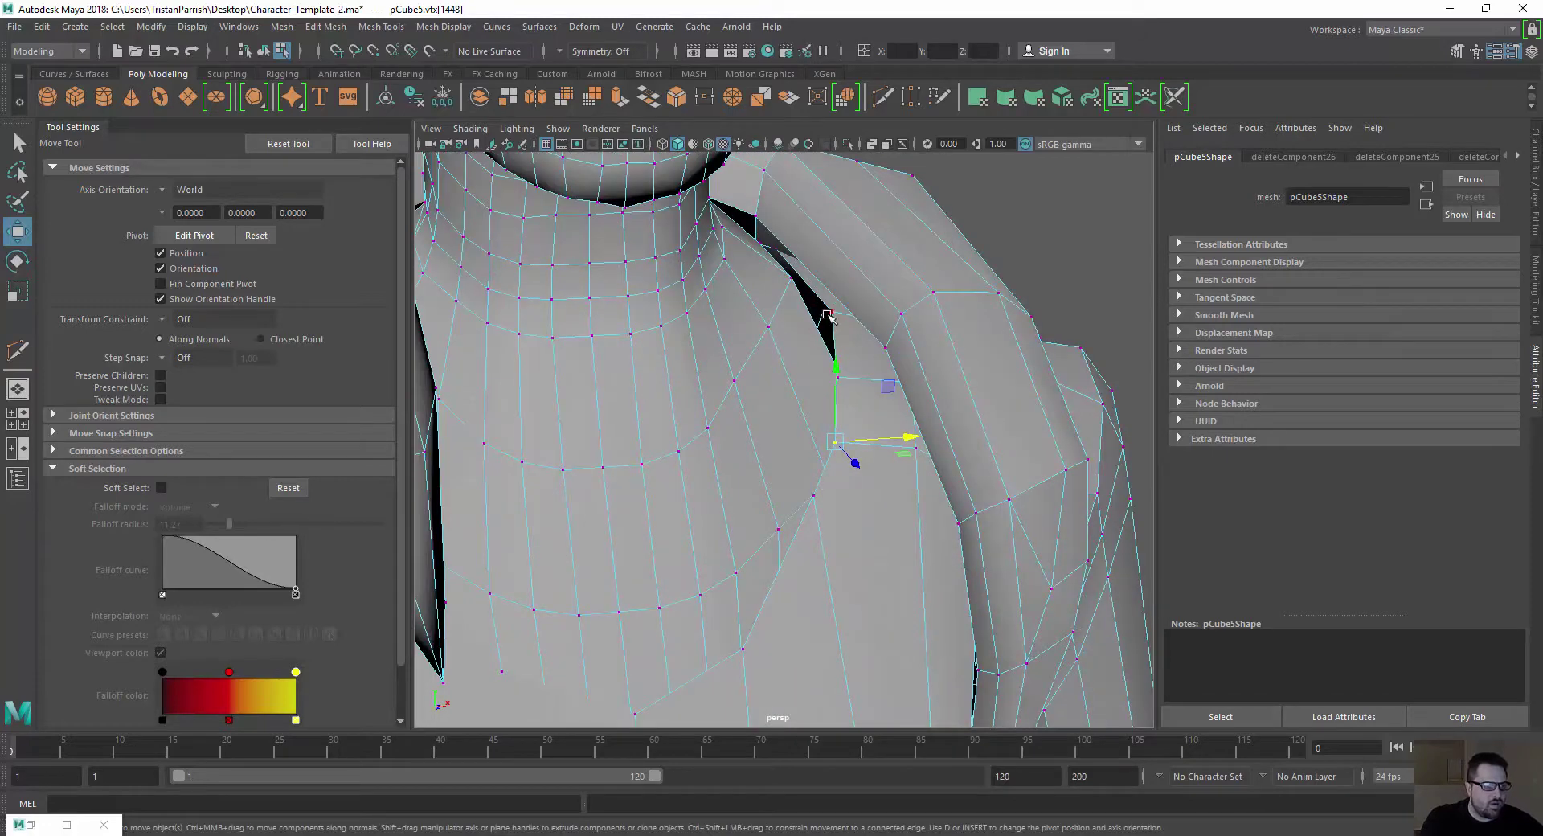
left_click_drag(879, 284, 844, 296)
left_click_drag(840, 259, 838, 262)
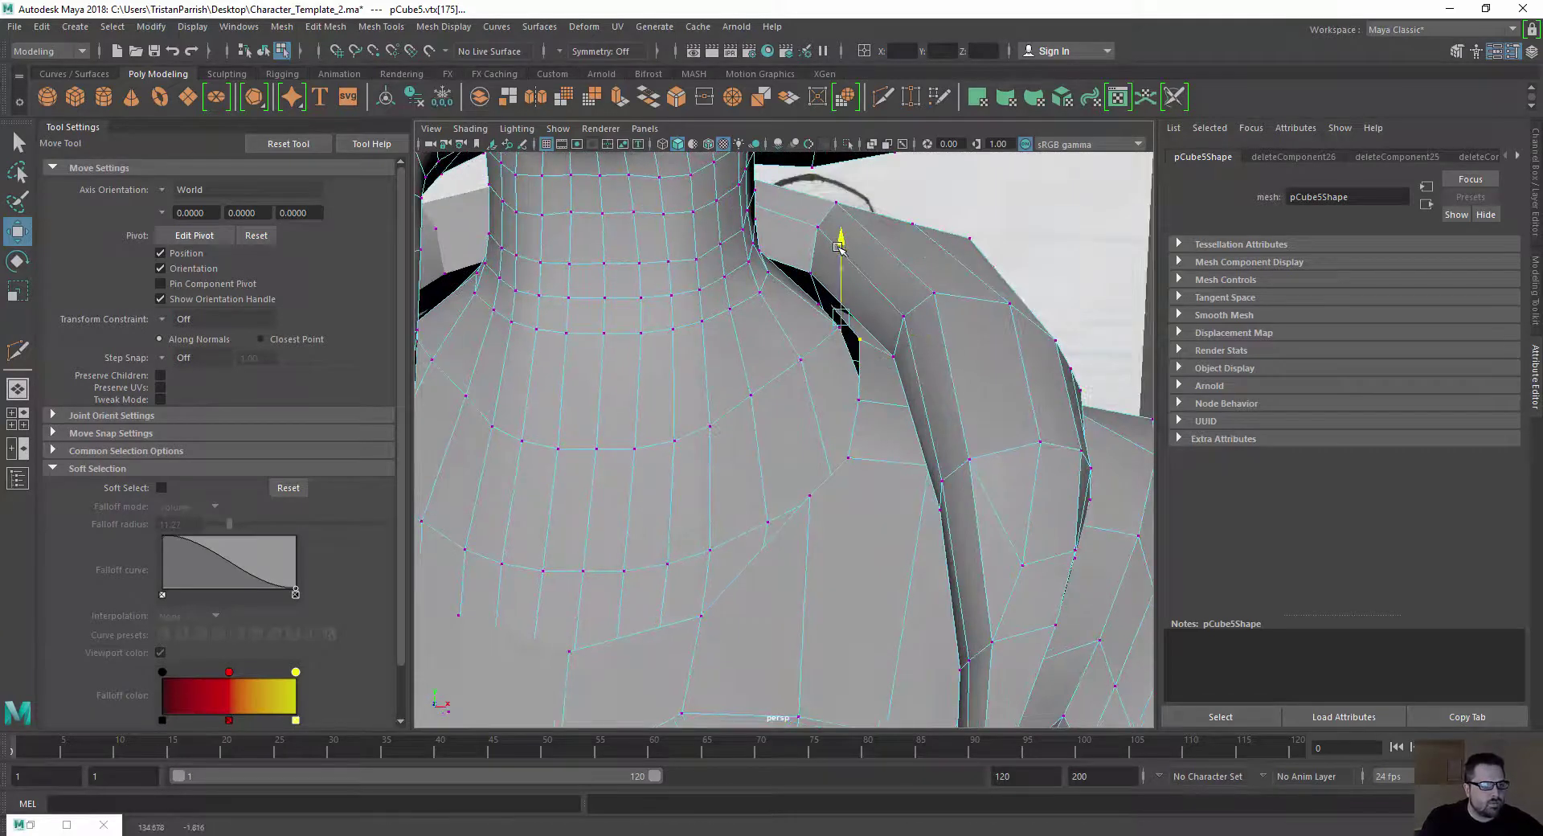
Move the upper border vertex outward toward the collar and adjust the neck mesh's adjacent edge vertices to match
left_click(860, 344)
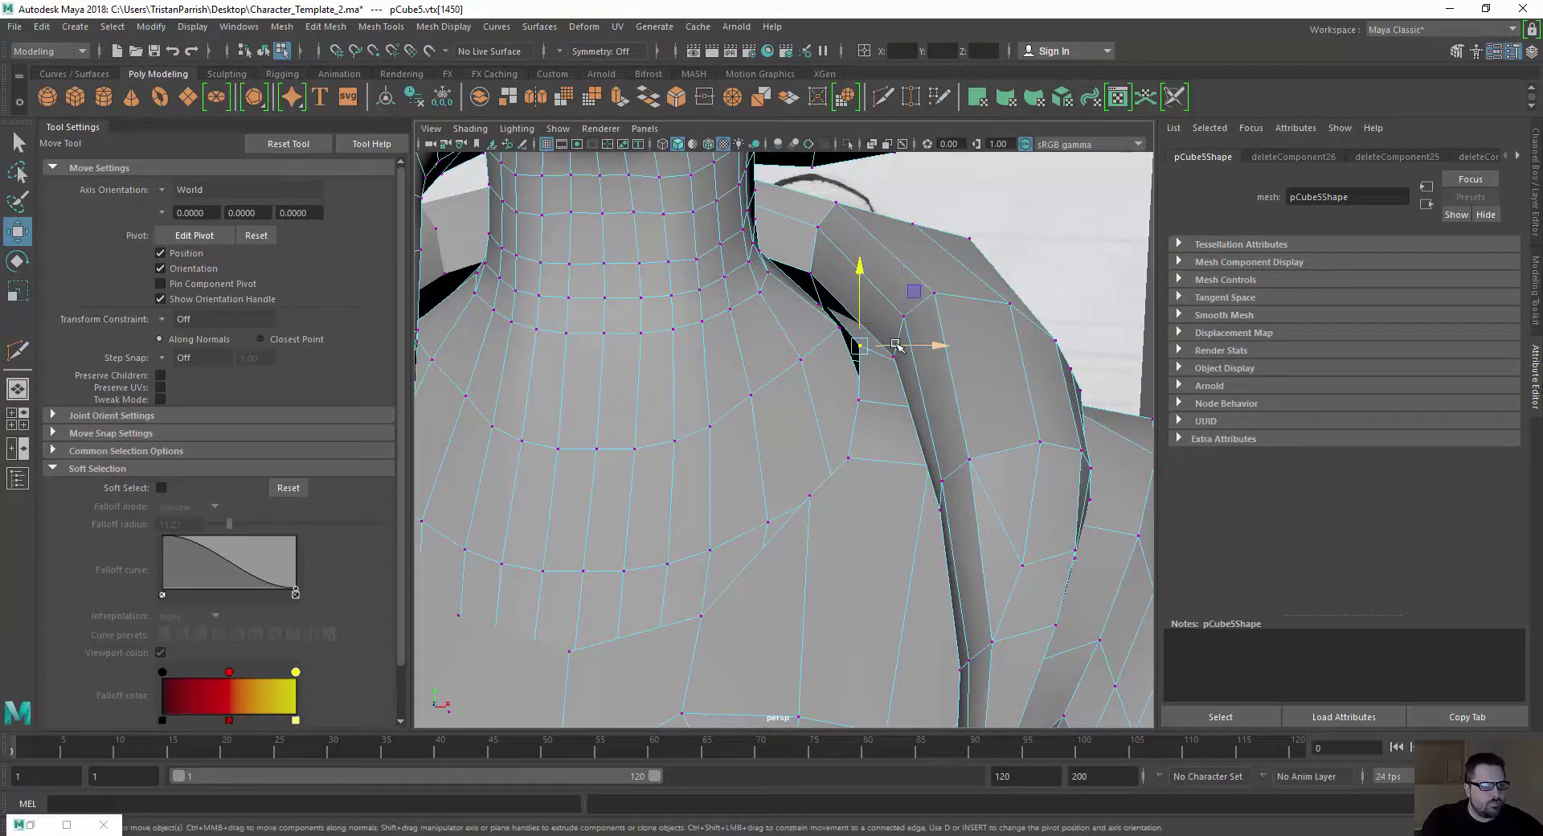
left_click_drag(895, 344, 903, 352)
mouse_move(903, 352)
left_mouse_down("alt")
mouse_move(779, 324)
mouse_move(830, 316)
left_mouse_up("alt")
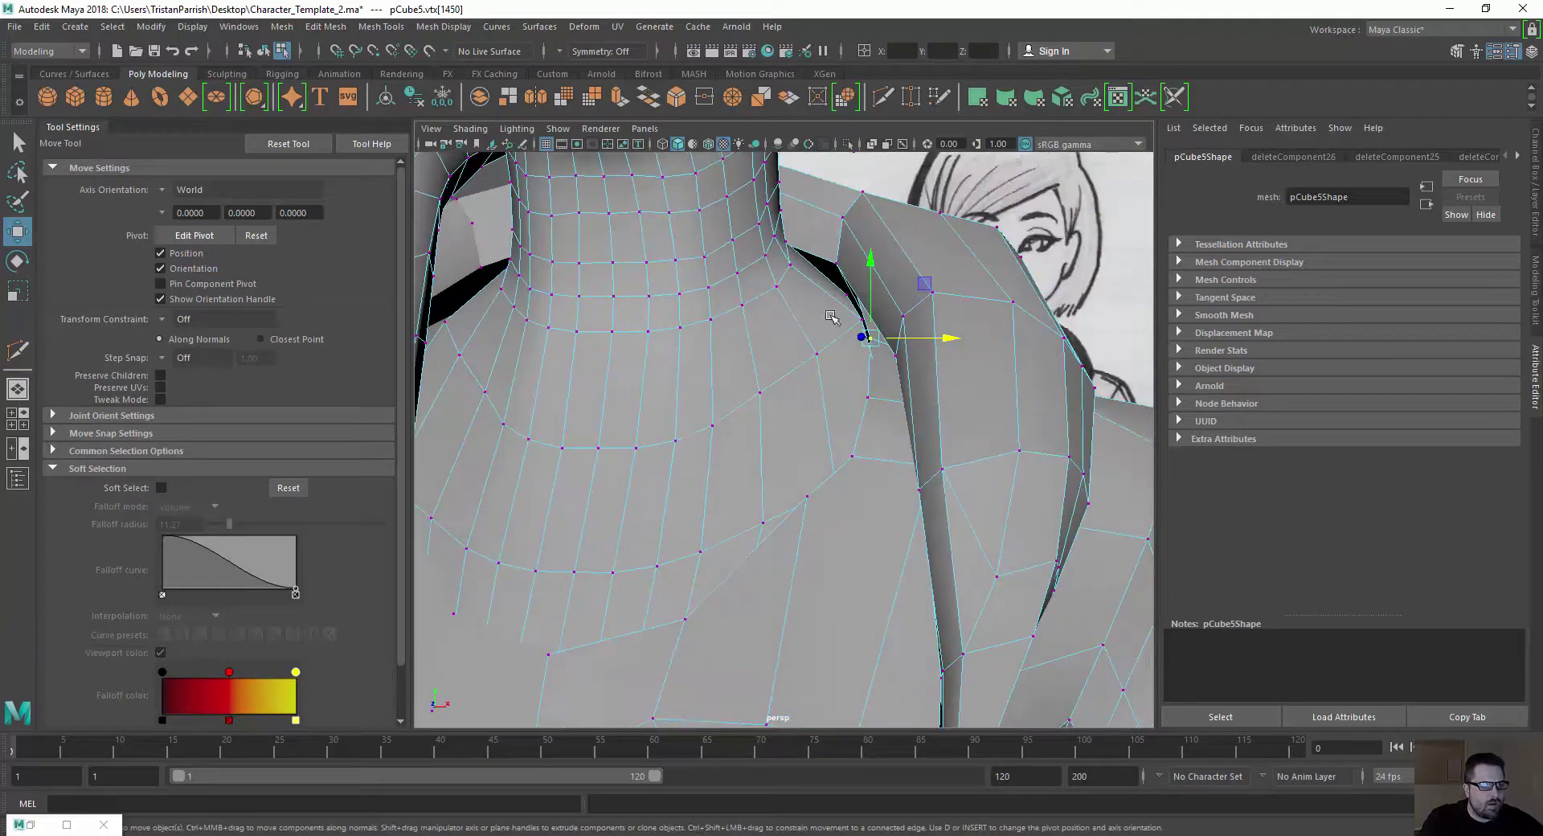
left_click(848, 297)
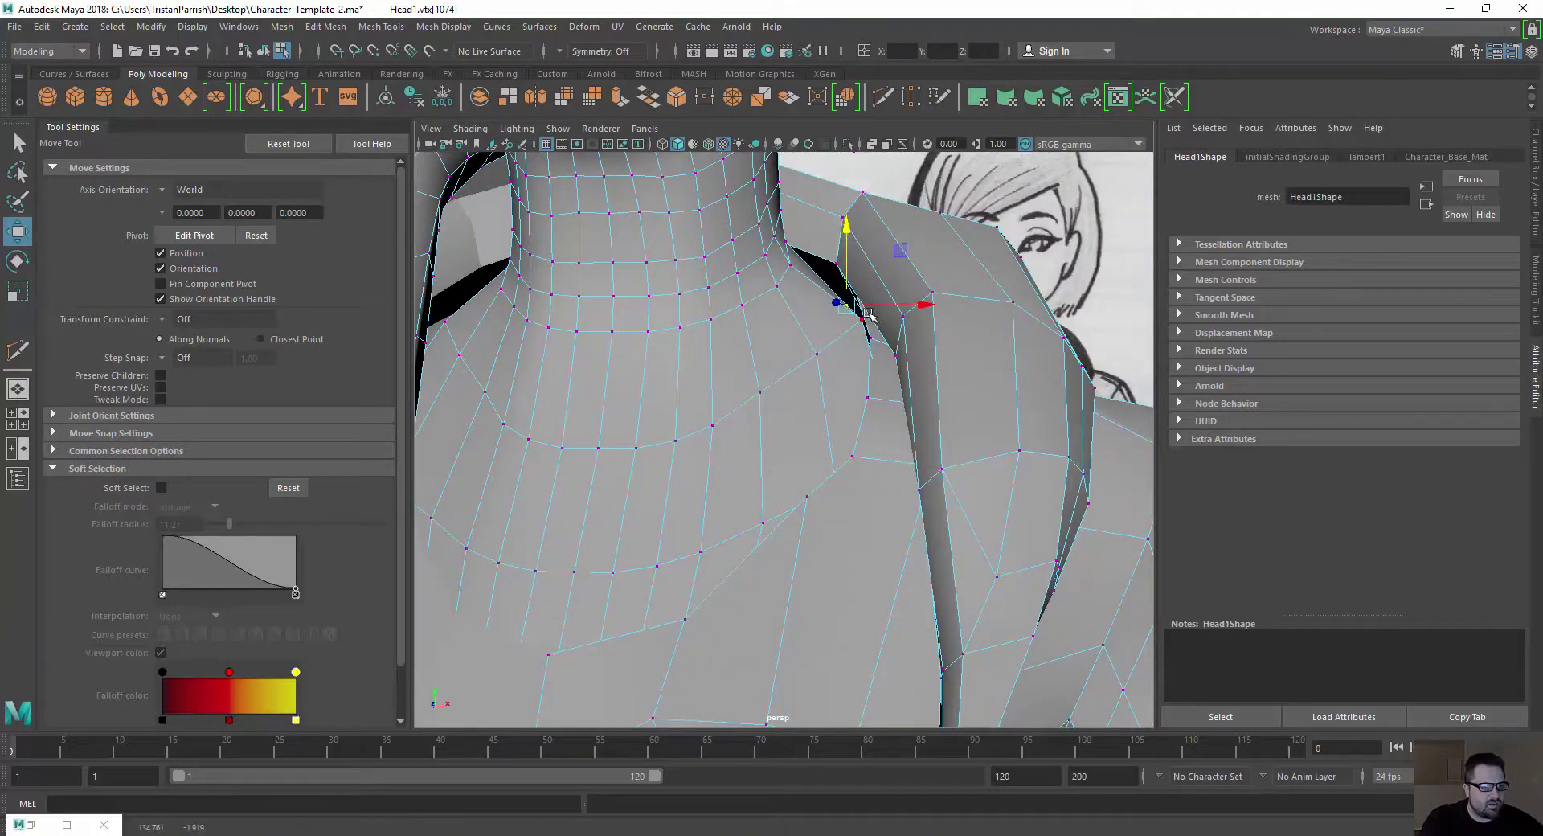
left_click_drag(861, 250, 863, 263)
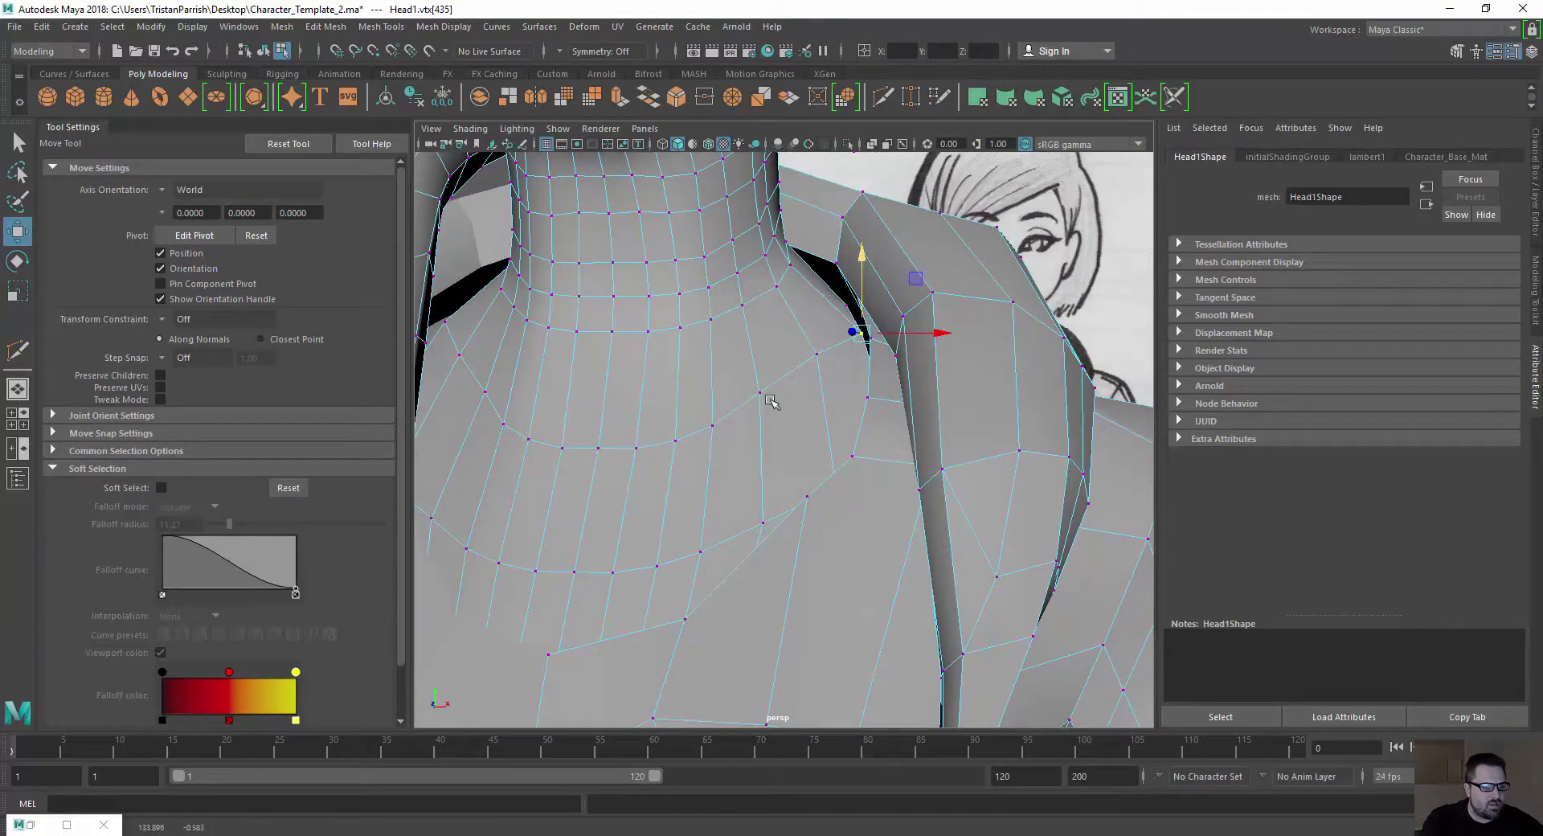
Inspect the neck, chest, shoulder and back of the model from several angles for remaining overlaps
right_click_drag(770, 401, 714, 421, "alt")
left_click_drag(715, 420, 870, 487, "alt")
right_click_drag(870, 486, 732, 433, "alt")
left_click_drag(732, 433, 659, 442, "alt")
right_click_drag(659, 442, 828, 417, "alt")
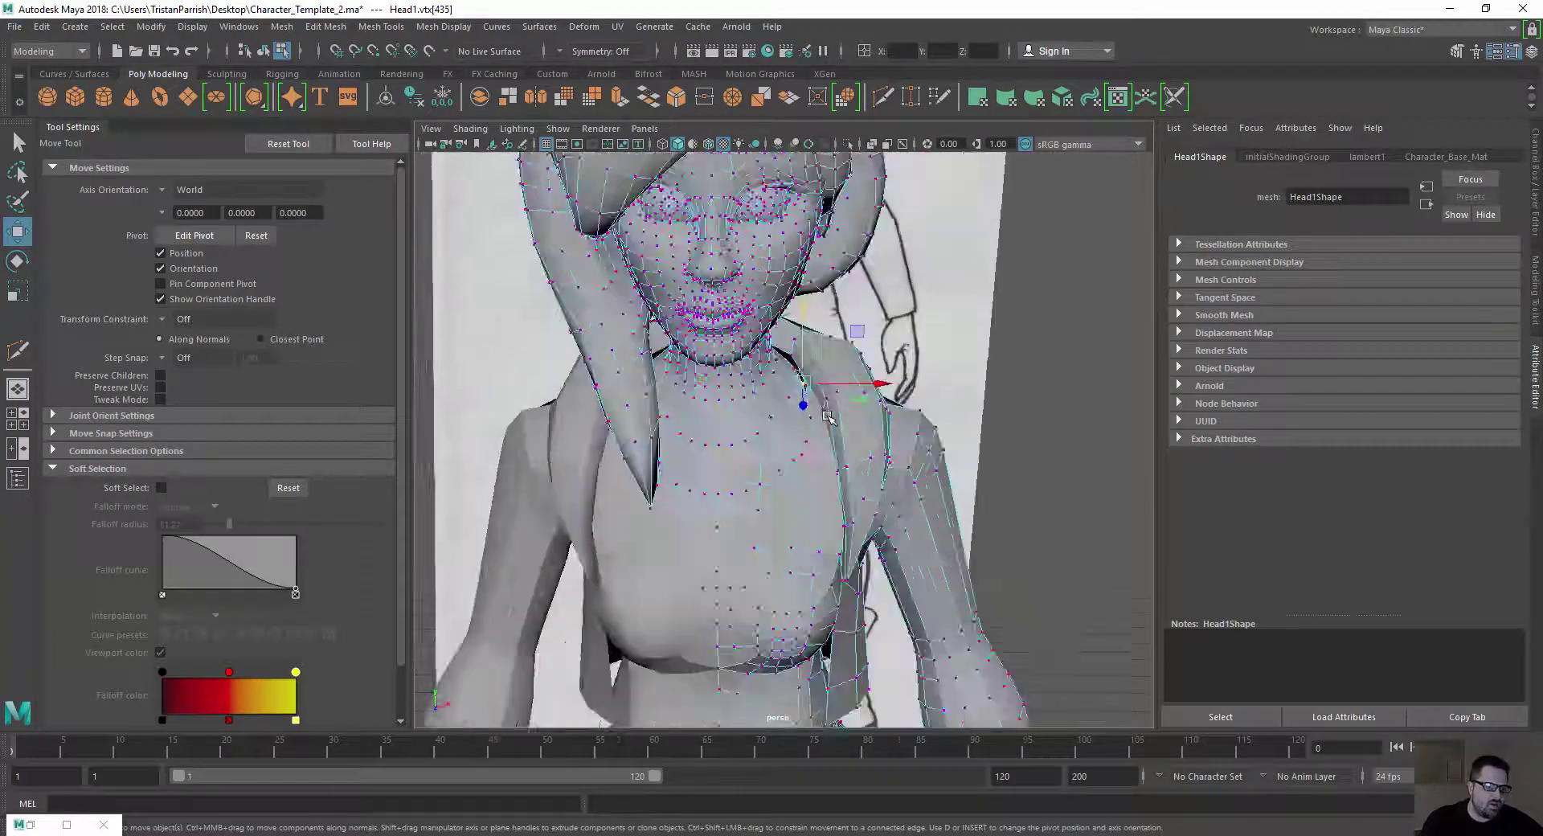
left_click_drag(828, 416, 961, 384, "alt")
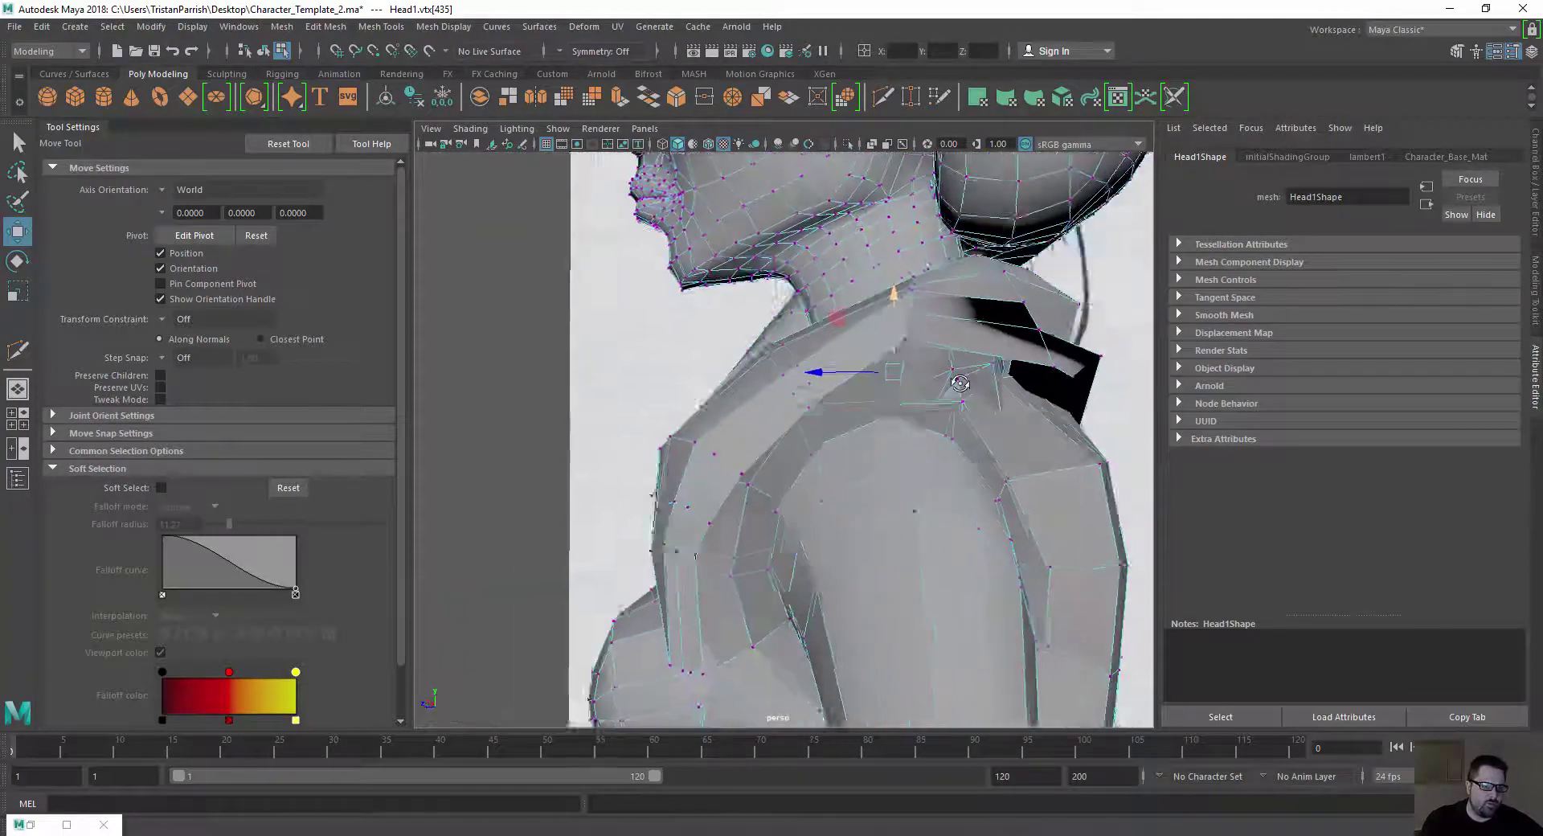
right_click_drag(961, 384, 872, 379, "alt")
left_click_drag(872, 380, 1085, 376, "alt")
right_click_drag(924, 426, 819, 458, "alt")
middle_click_drag(819, 459, 842, 285, "alt")
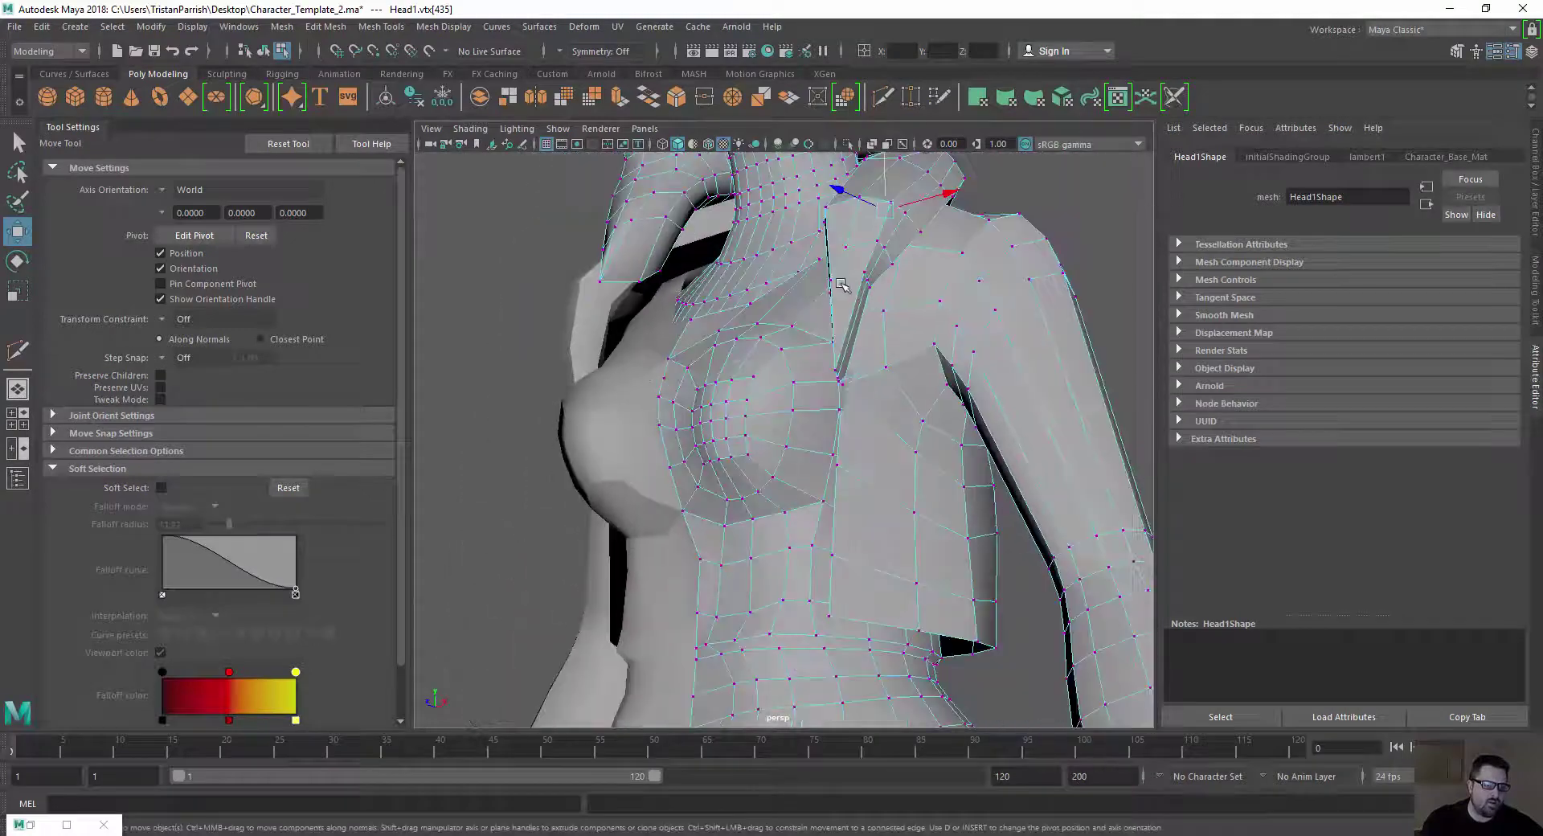
right_click_drag(842, 286, 763, 302, "alt")
left_click_drag(764, 301, 675, 313, "alt")
right_click_drag(675, 313, 878, 254, "alt")
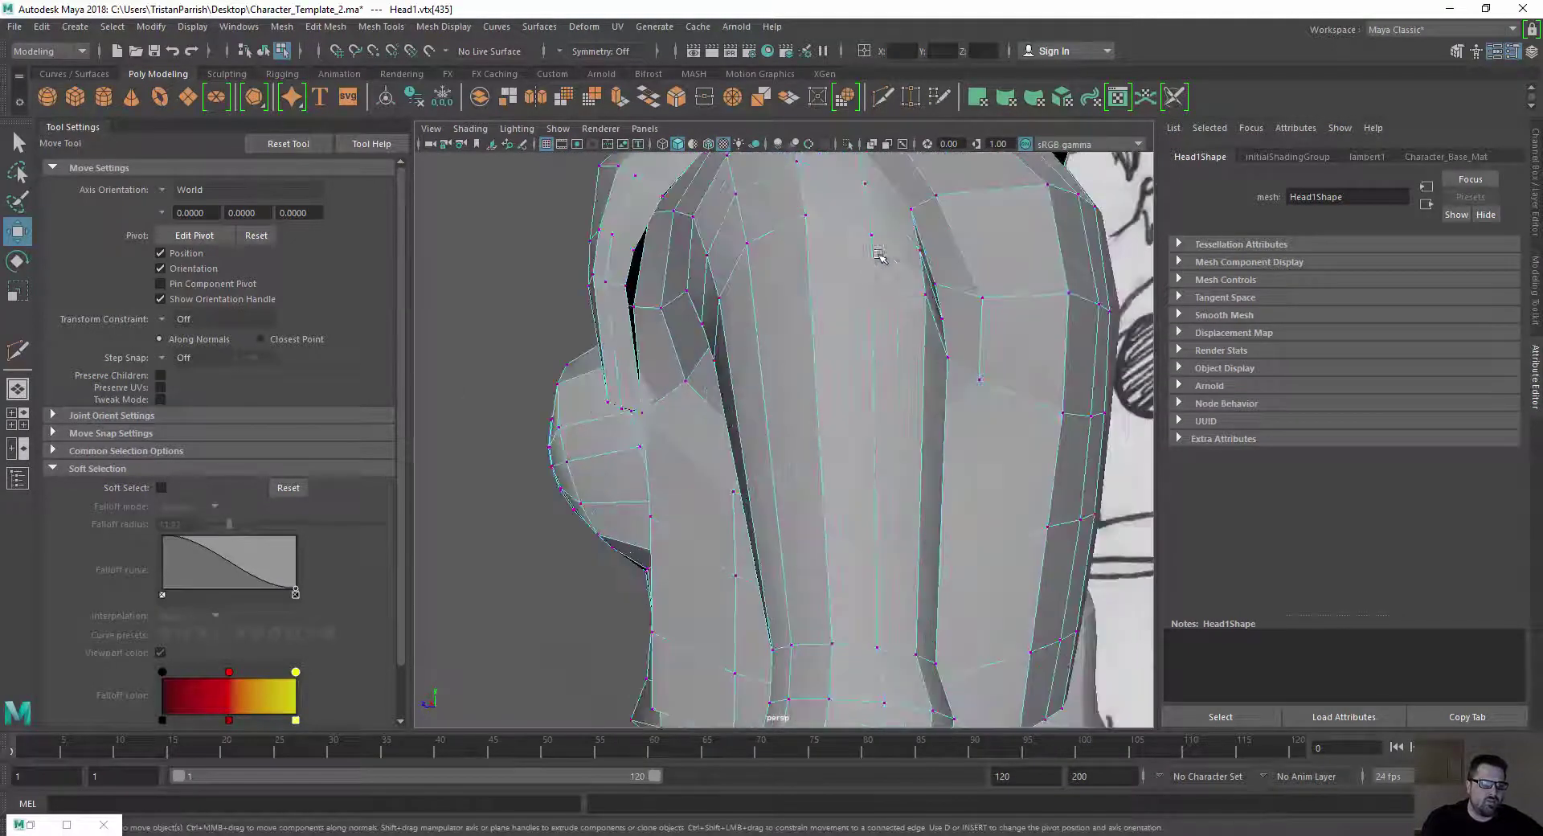
left_click_drag(880, 254, 818, 491, "alt")
Delete the overlapping body faces on top of the shoulder beneath the jacket collar
right_click_drag(879, 317, 836, 340)
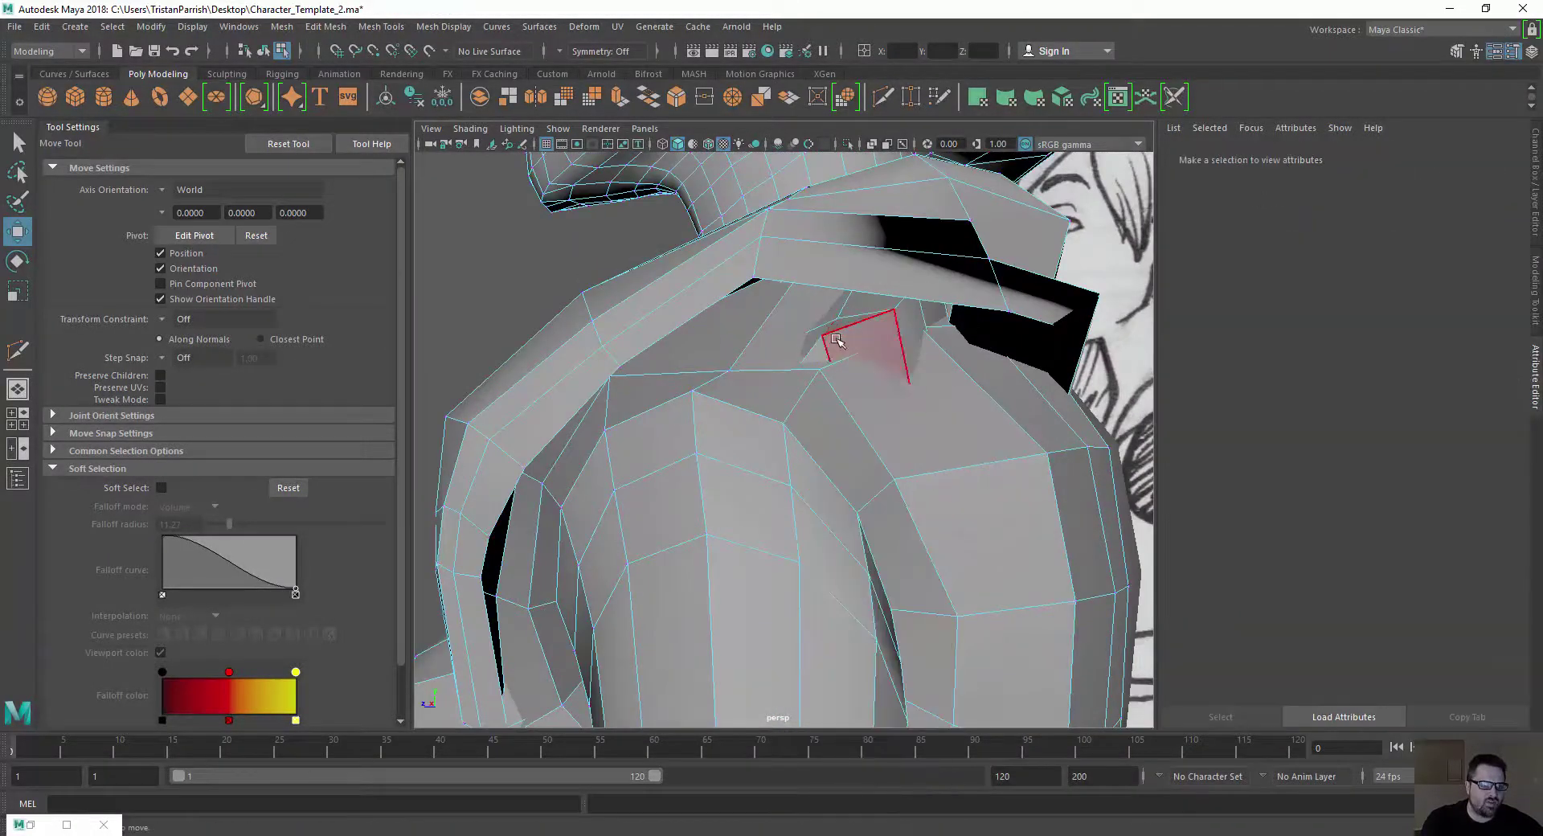
left_click(838, 336)
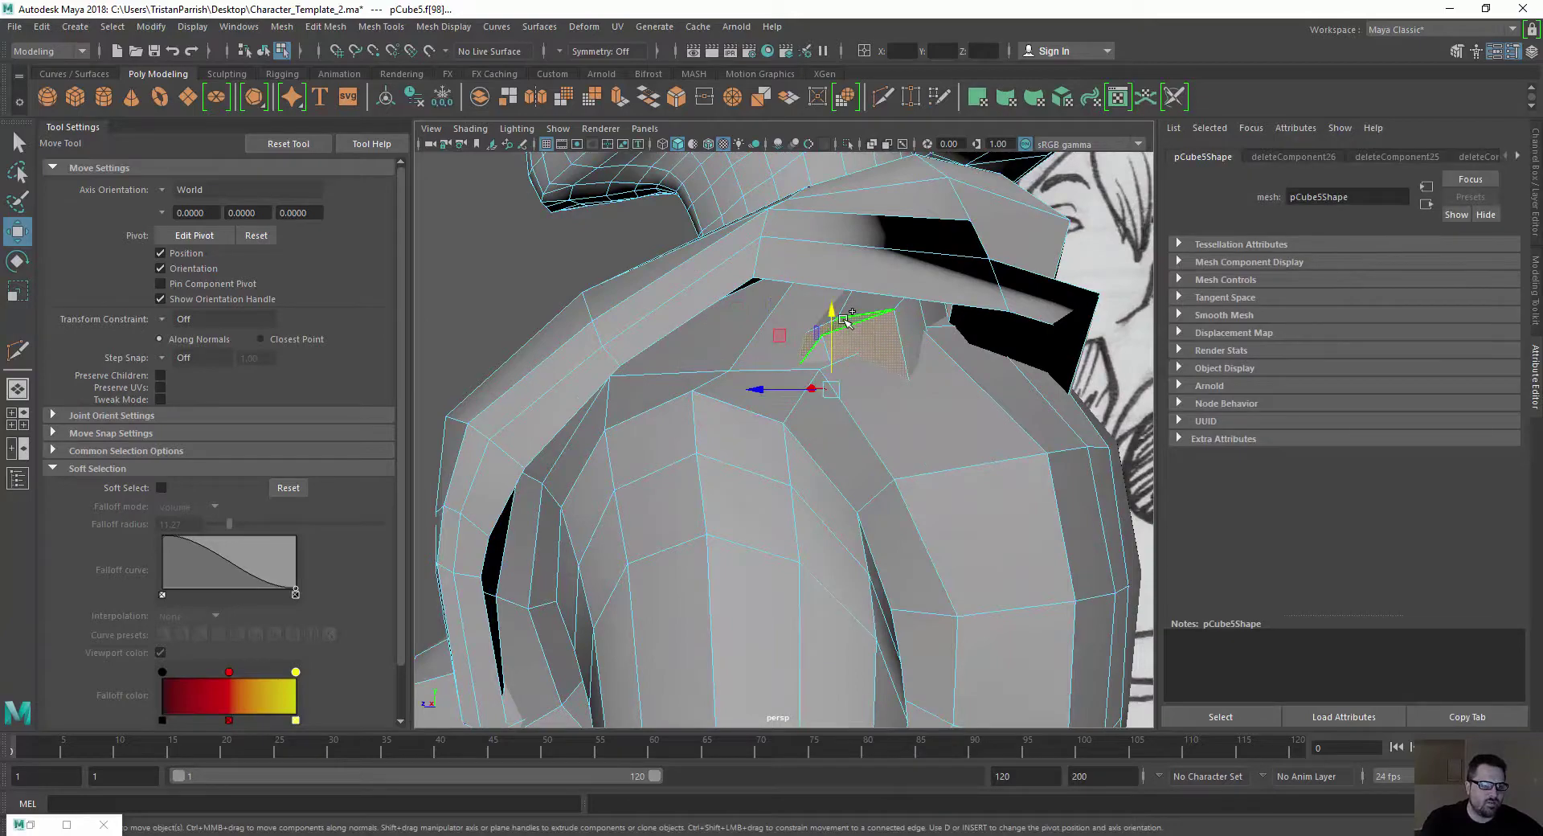
left_click(844, 320, "shift")
left_click_drag(546, 384, 588, 401, "alt")
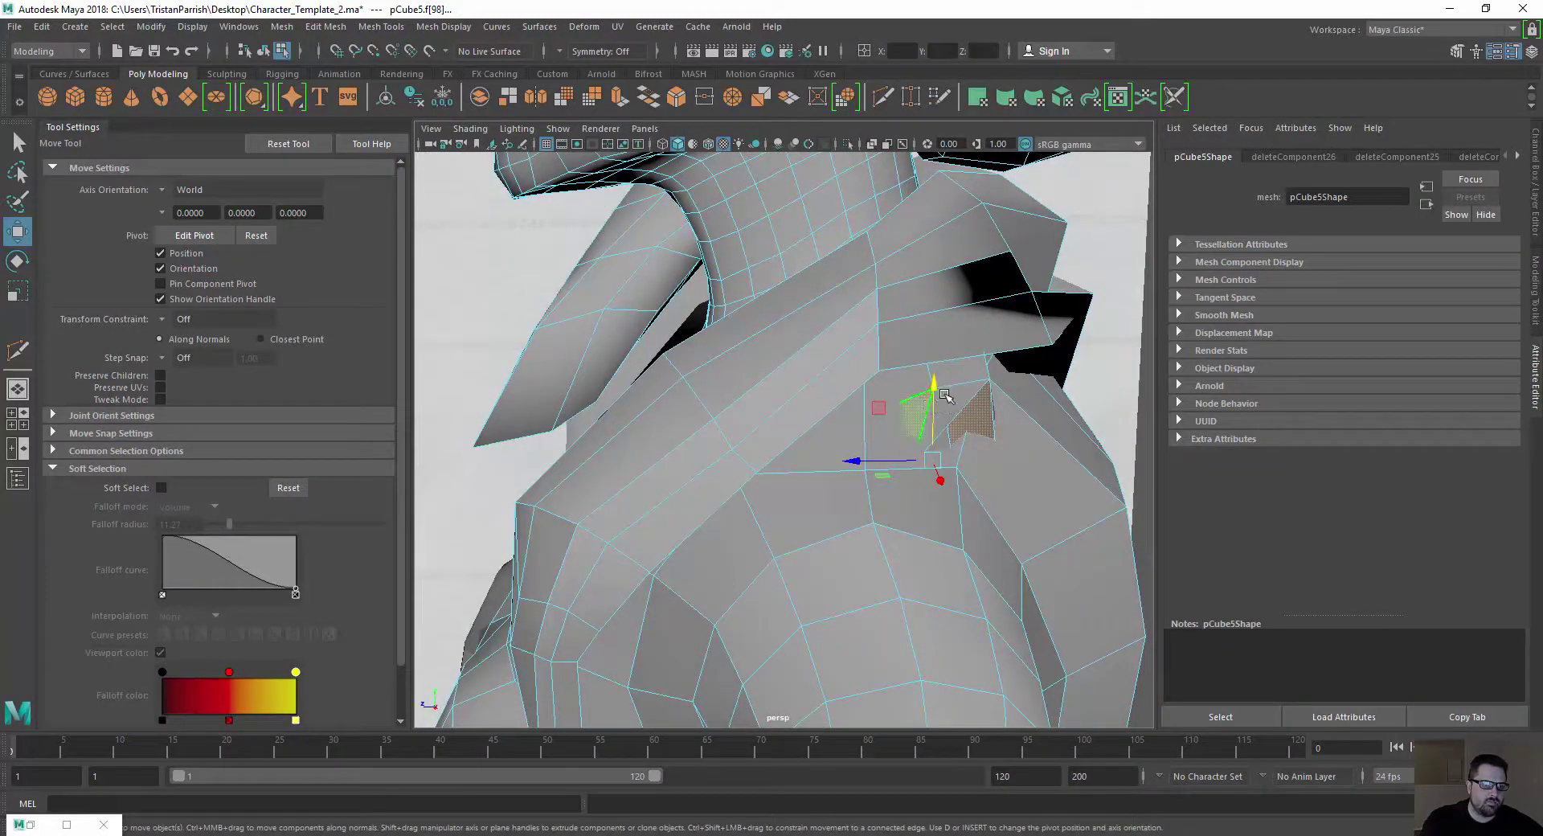
key("Delete")
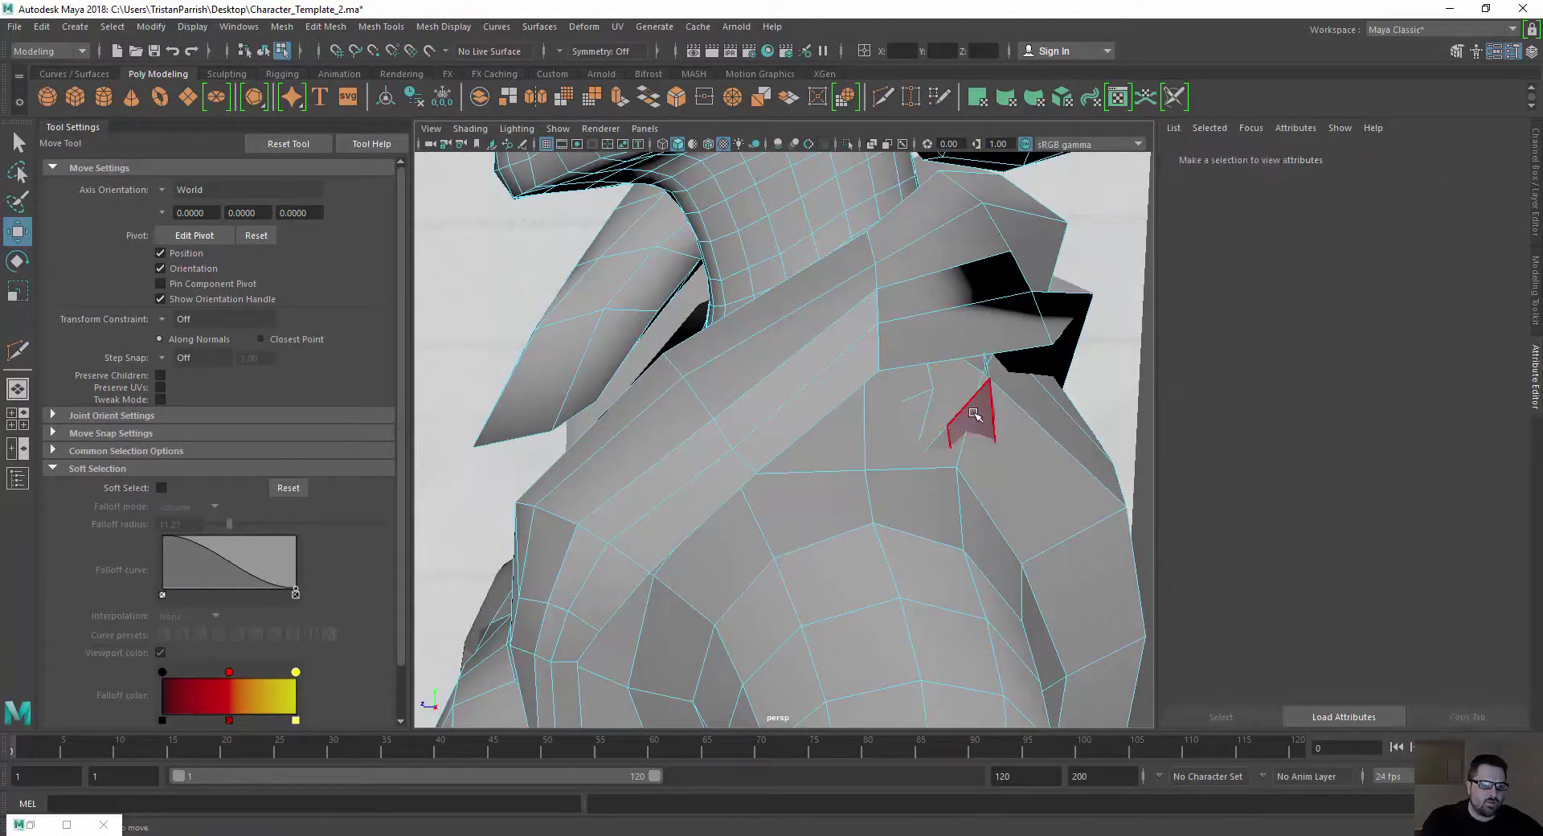
left_click(975, 417)
key("Delete")
Delete the overlapping faces around the rear of the jacket collar behind the neck
left_click_drag(916, 408, 670, 480, "alt")
left_click(845, 370)
key("Delete")
left_click(847, 264)
key("Delete")
left_click_drag(685, 391, 709, 432, "alt")
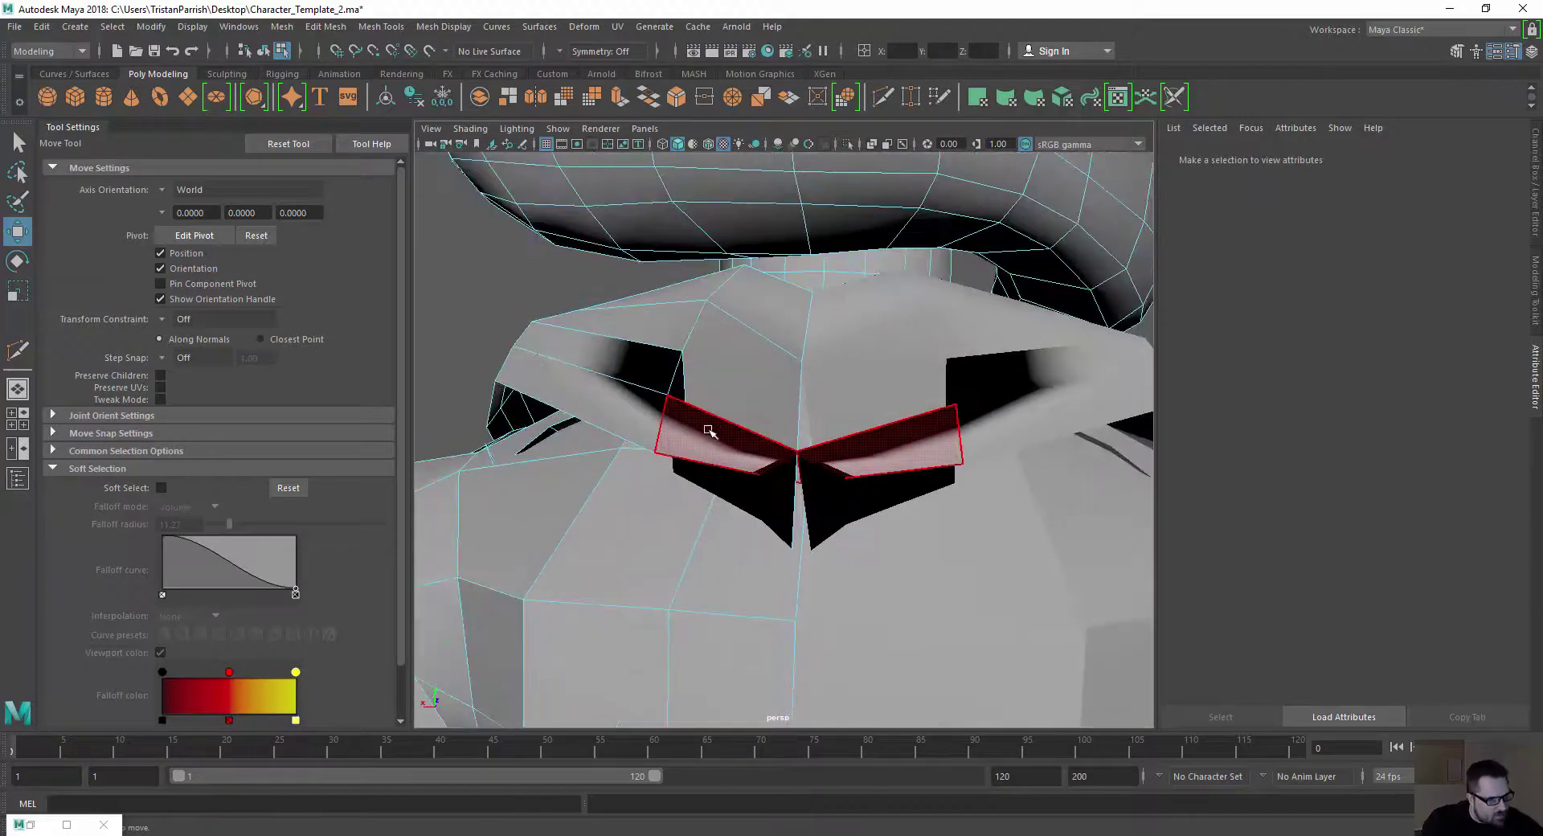
left_click(748, 400)
key("Delete")
Delete the folded strip faces with dark reversed sides along the back of the collar
left_click(671, 374)
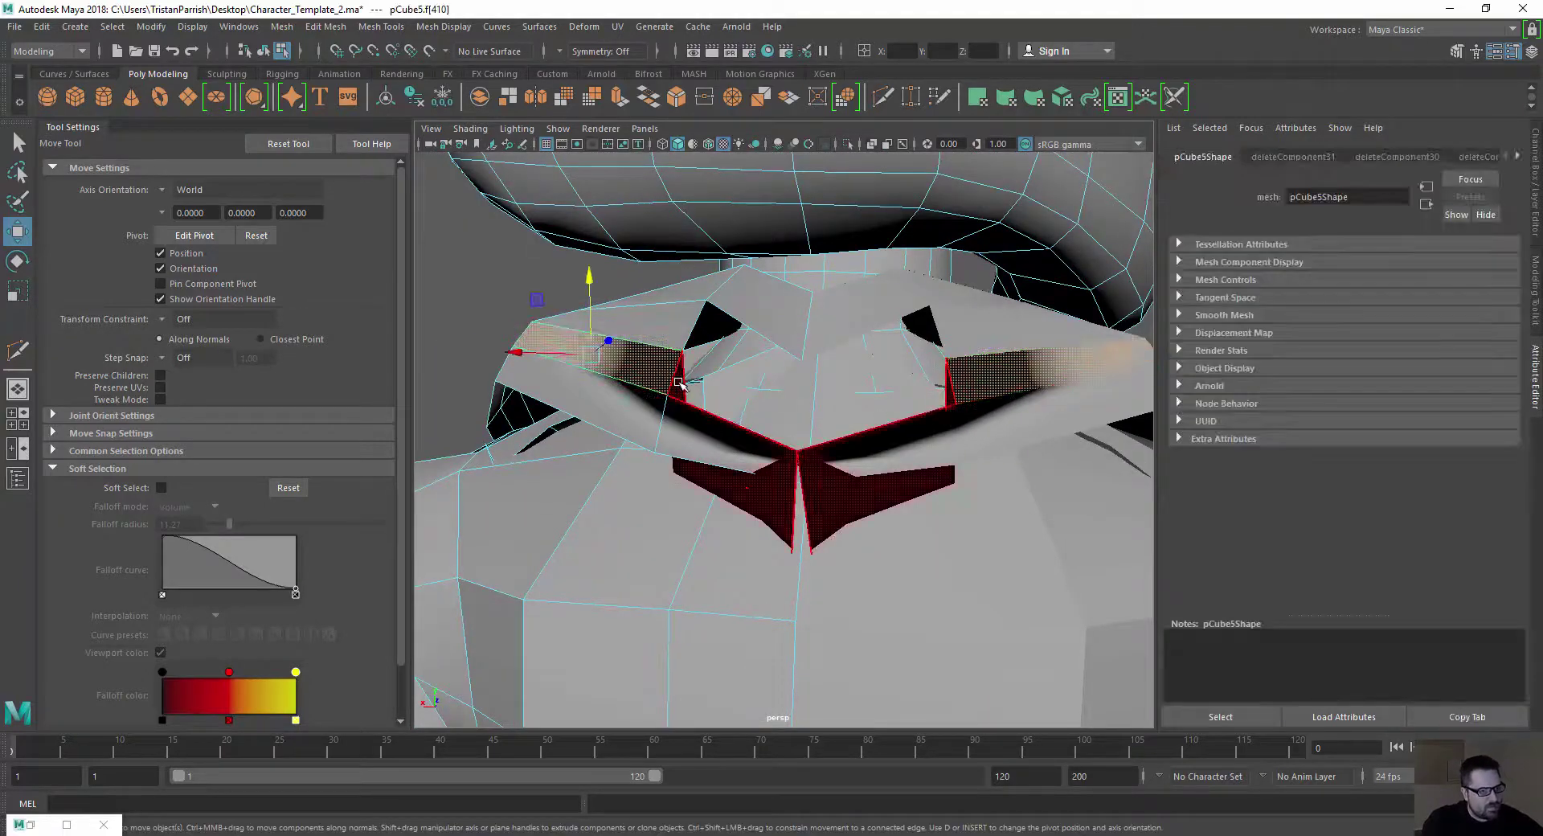
left_click(683, 397, "shift")
key("Delete")
Delete the remaining small overlapping faces inside the rear collar opening below the neck
left_click_drag(697, 496, 643, 382, "alt")
left_click(687, 372)
key("Delete")
left_click(719, 335)
key("Delete")
left_click(759, 310)
key("Delete")
left_click(758, 315)
key("Delete")
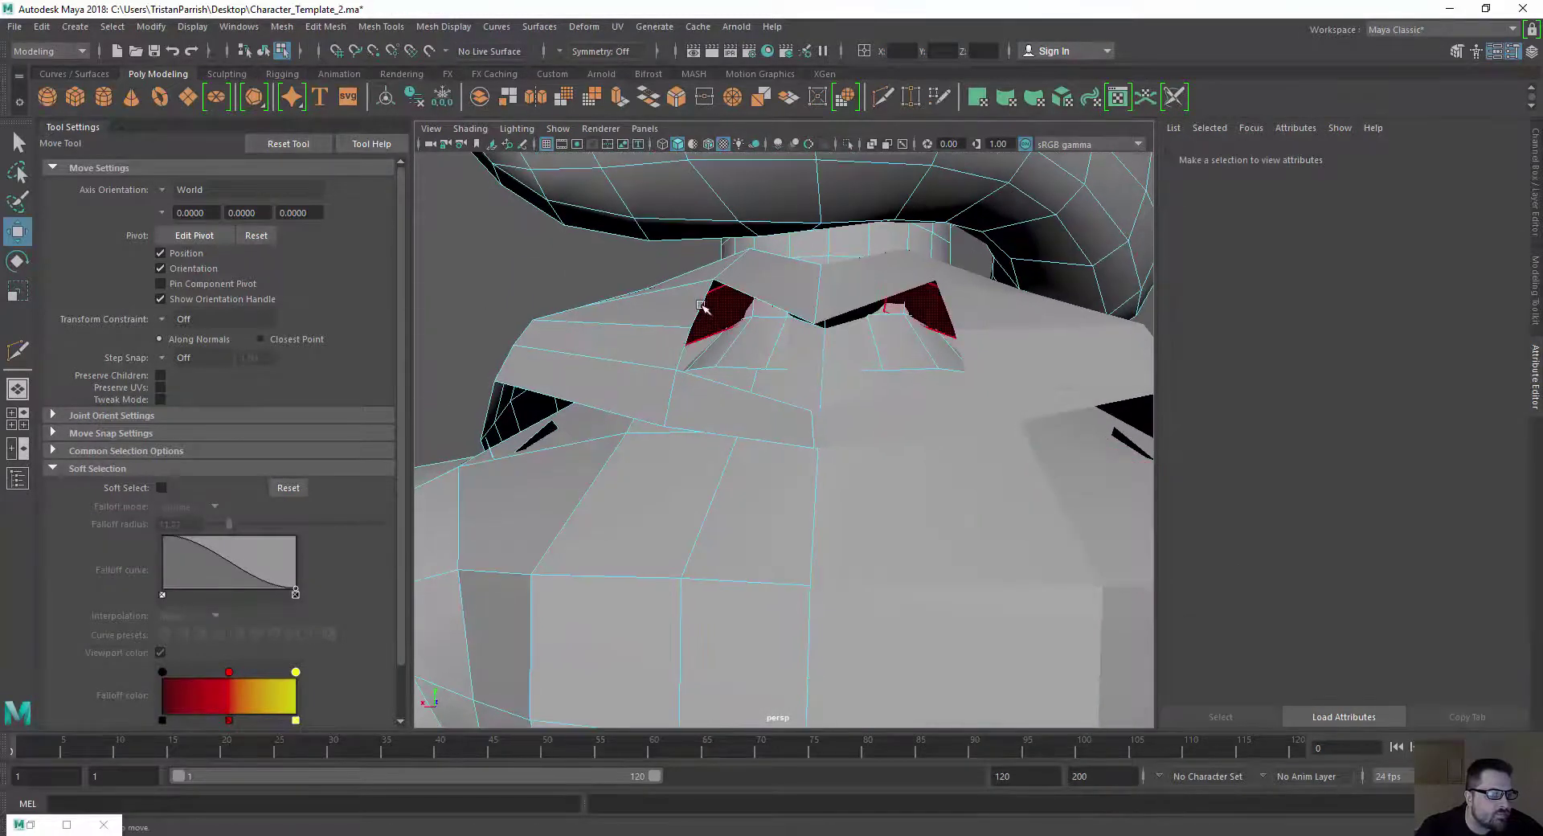
Extrude the side edges of the rear collar gap and set their X position to 0 on the centre line
right_click_drag(698, 303, 699, 260)
left_click(705, 319)
left_click(679, 363)
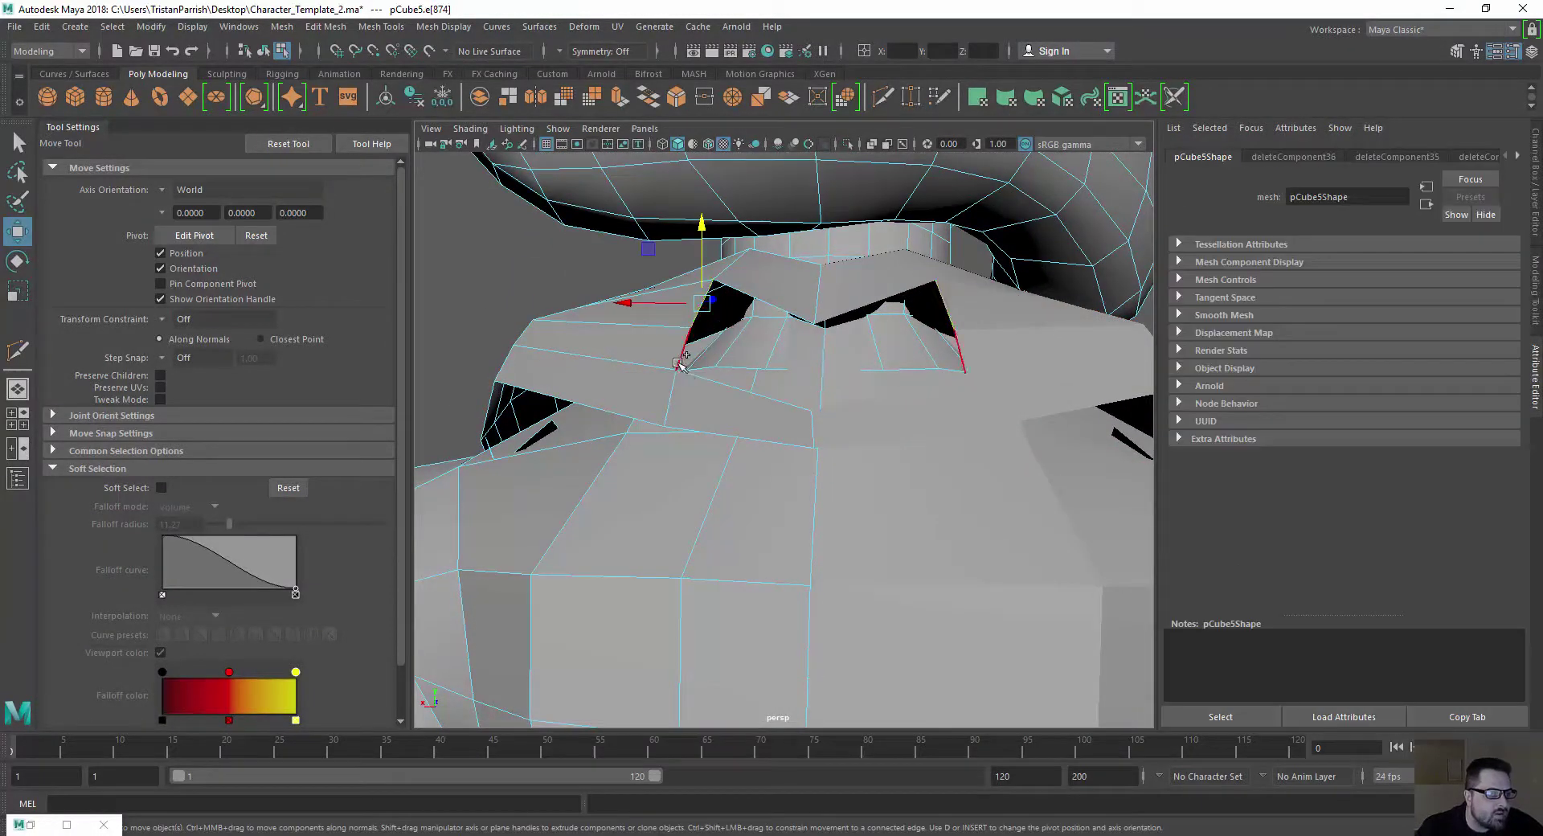
left_click_drag(618, 321, 690, 341)
key("ctrl+z")
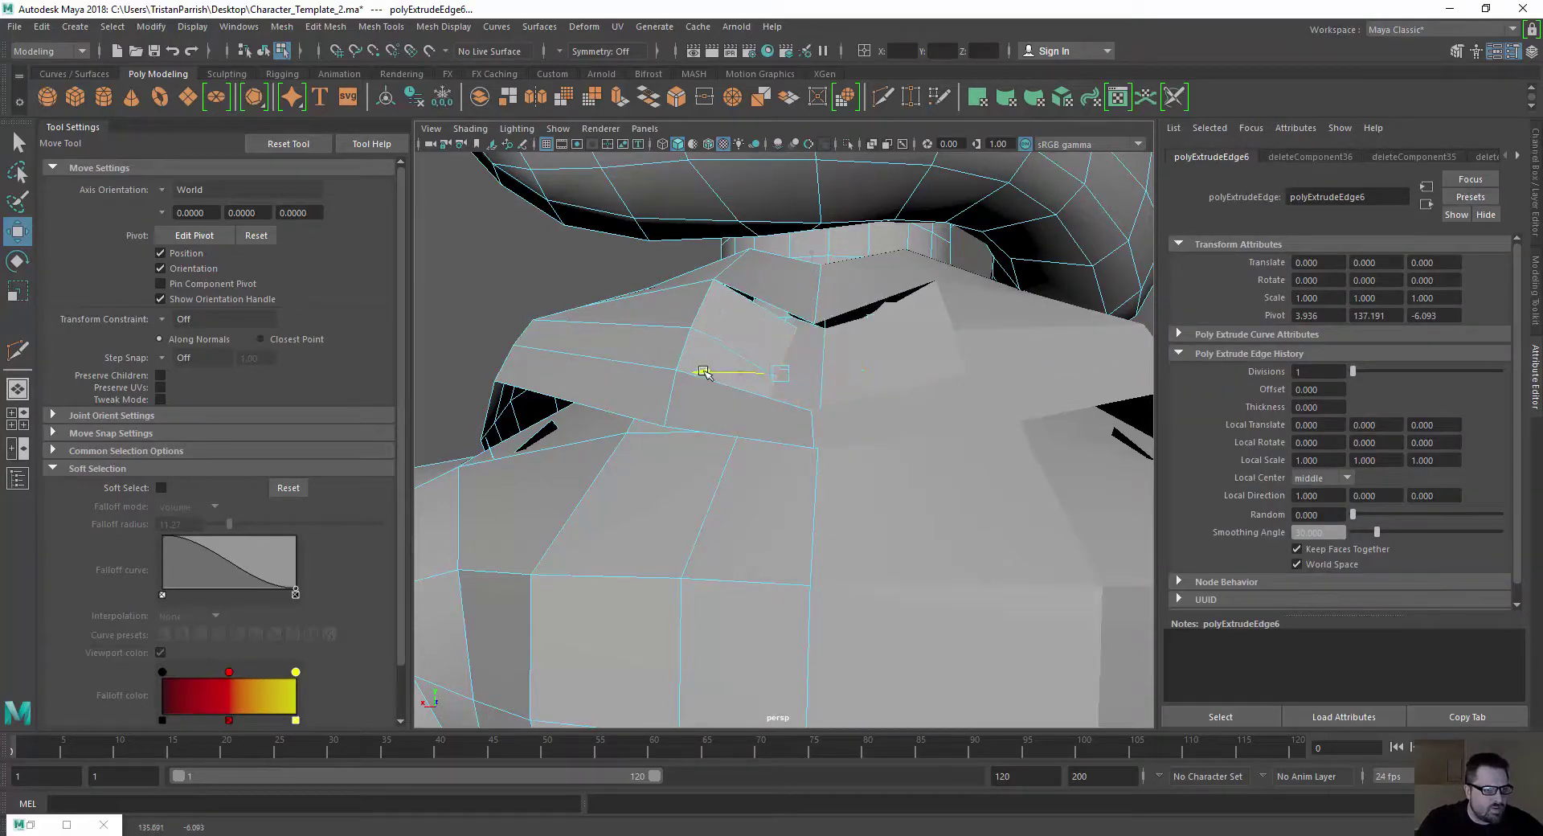
left_click(896, 50)
type("0")
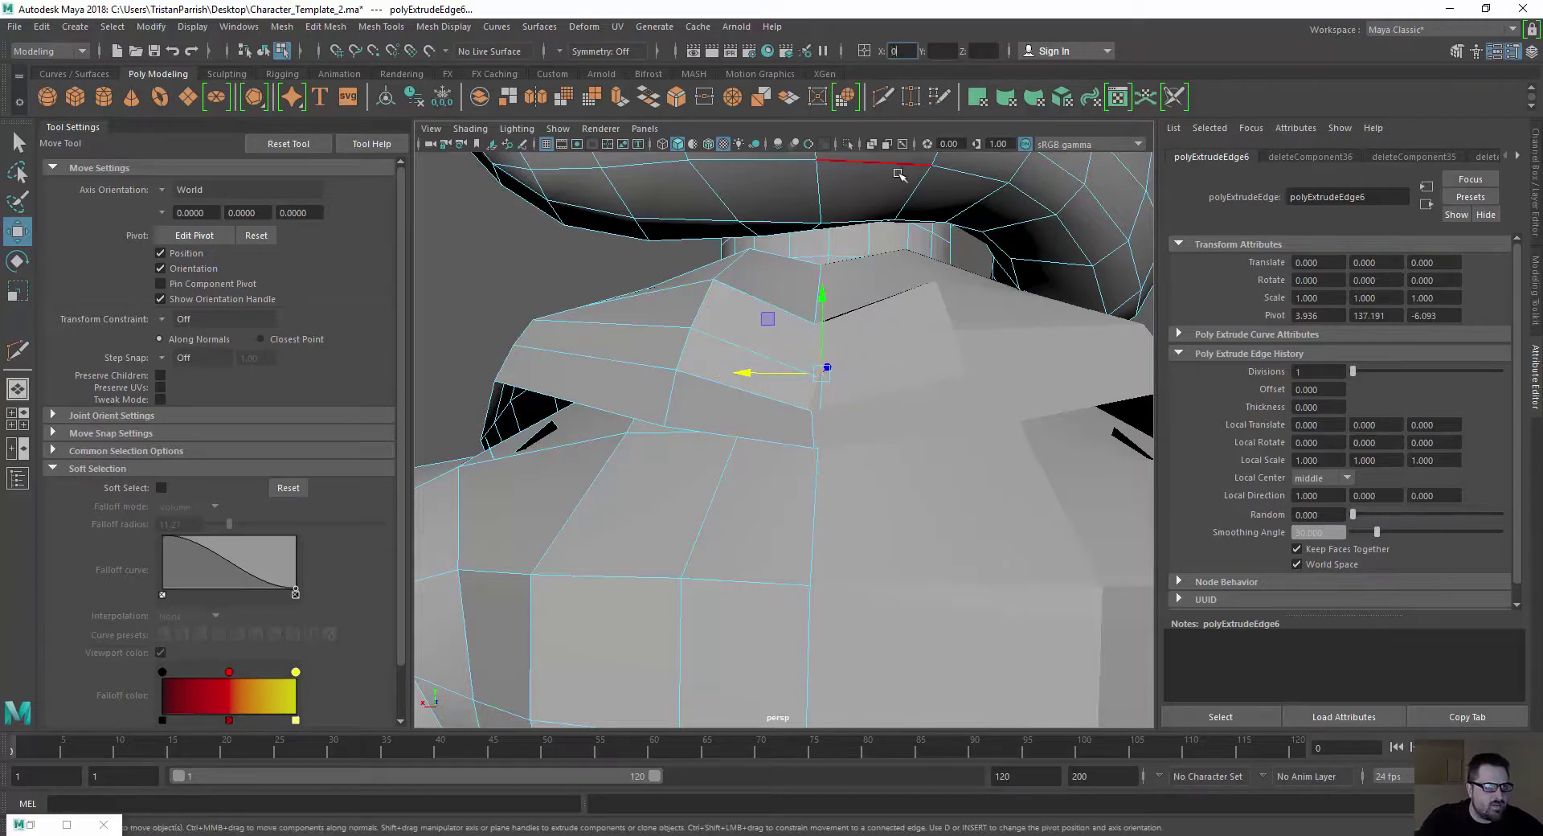
Reposition the extruded centre edge backward and upward to follow the curve of the rear collar
left_click_drag(780, 312, 916, 346, "alt")
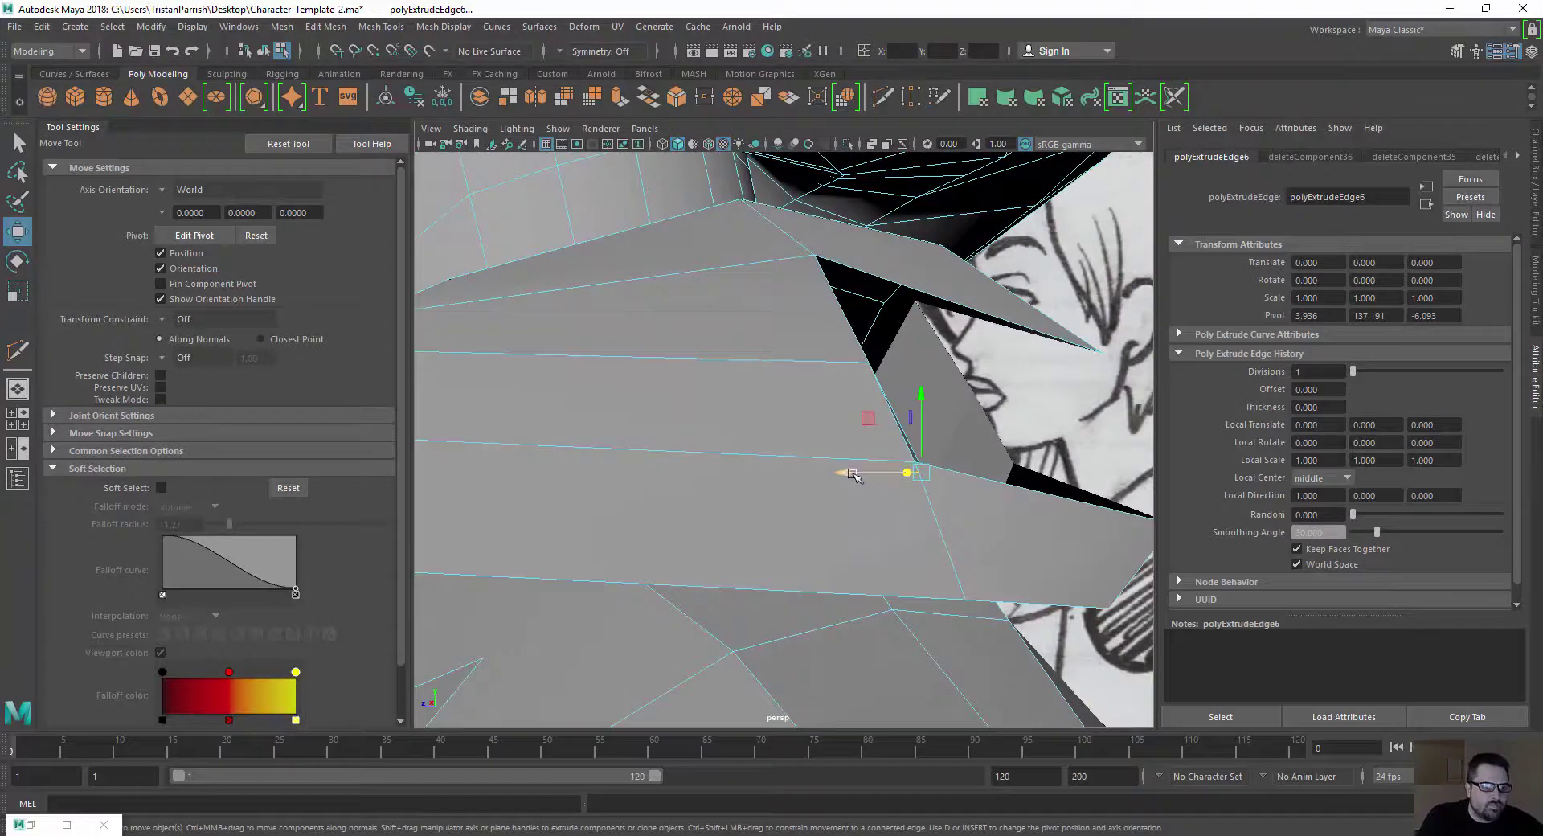
left_click_drag(875, 472, 1068, 450)
middle_click_drag(933, 486, 730, 529, "alt")
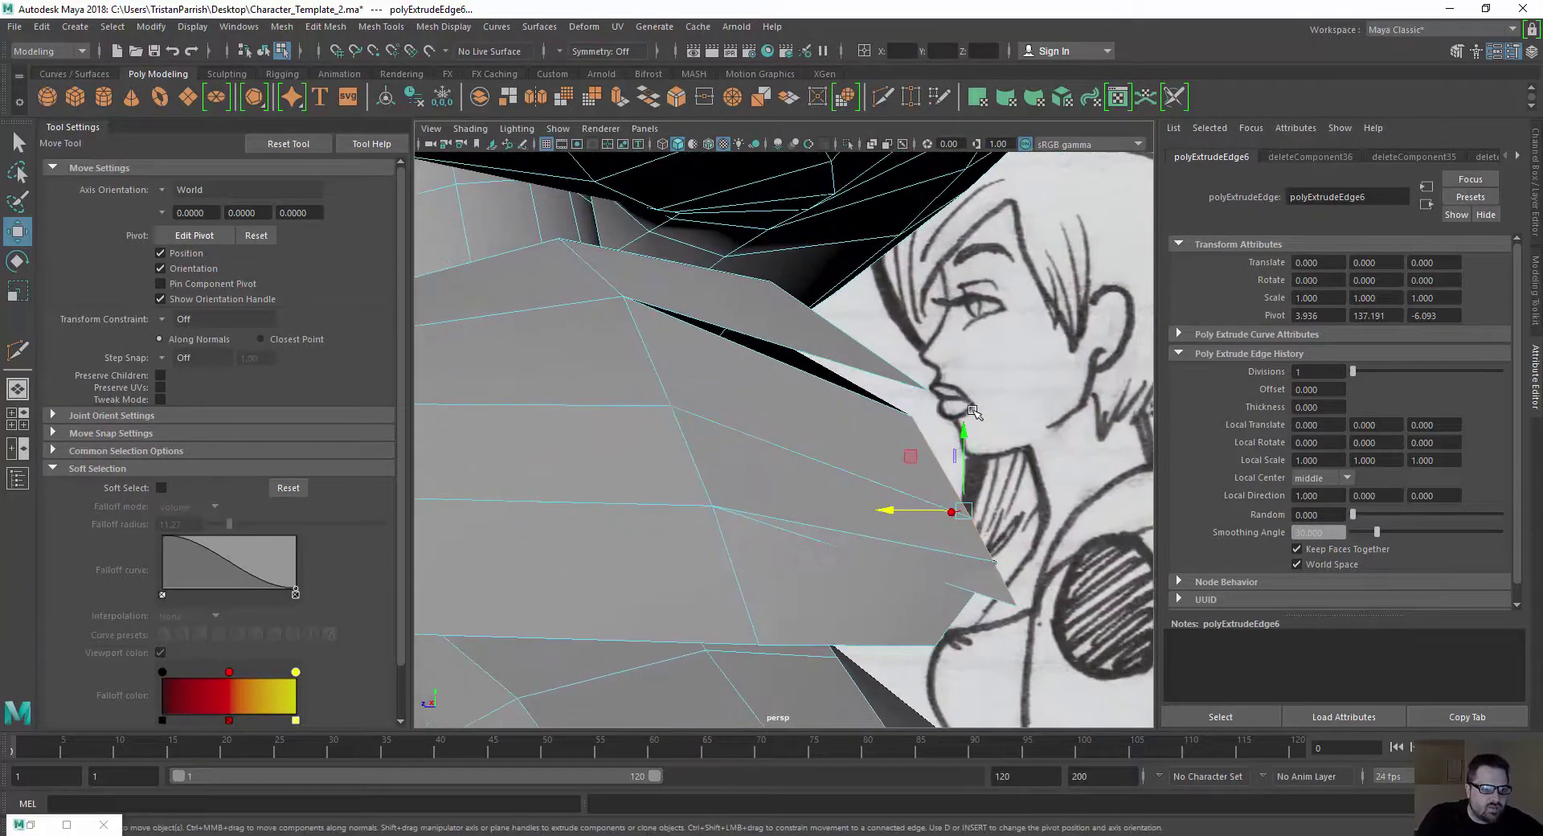
left_click_drag(968, 426, 968, 394)
left_click_drag(882, 484, 864, 419)
left_click_drag(878, 474, 898, 474)
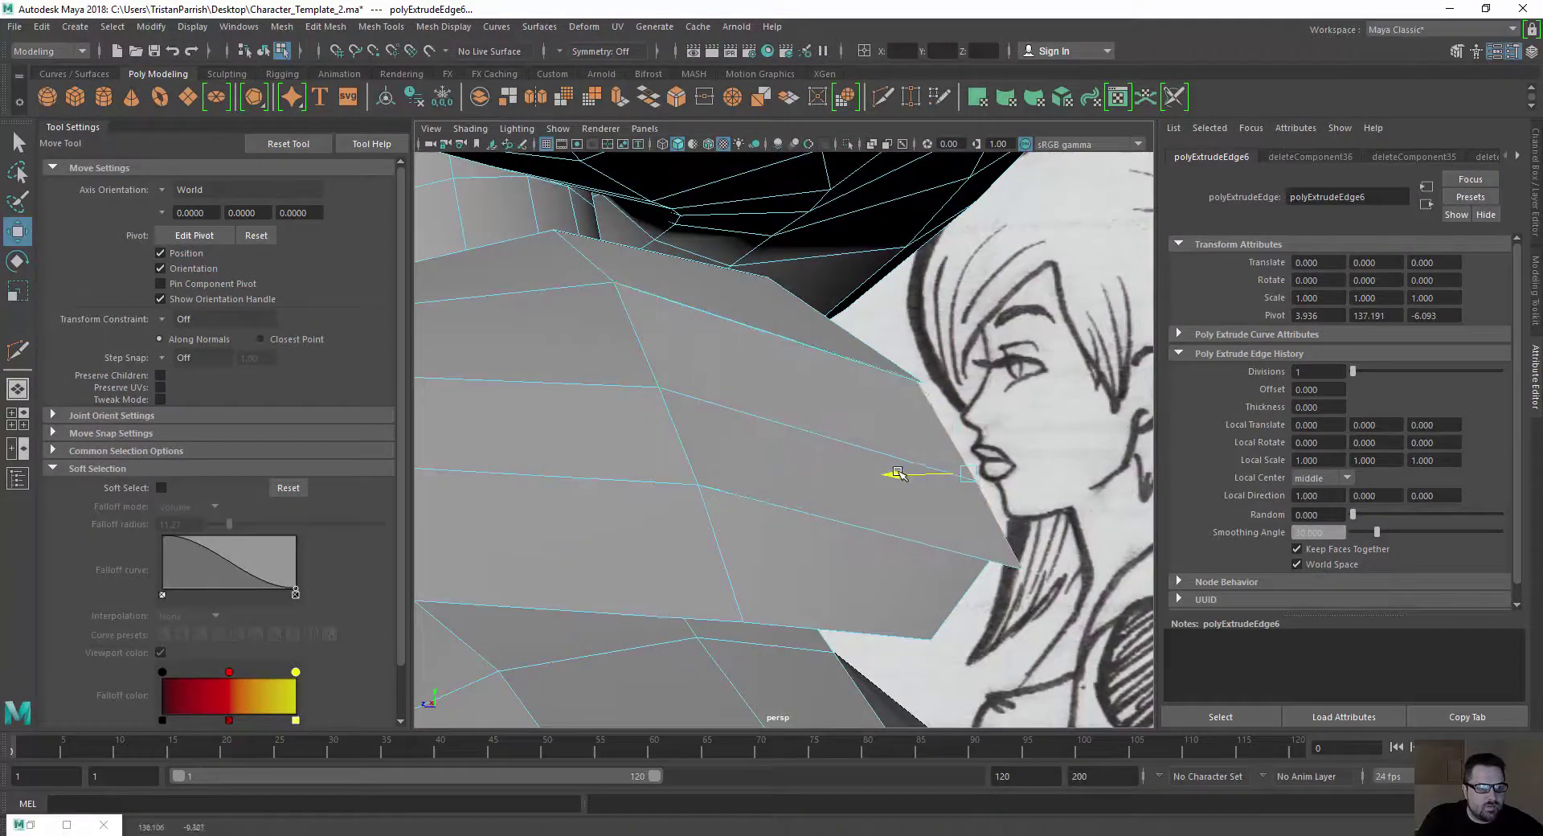
Align the extruded strip's lower centre vertex with the neighbouring collar vertex and merge the two to their center
left_click(996, 560)
right_click_drag(995, 553, 912, 382)
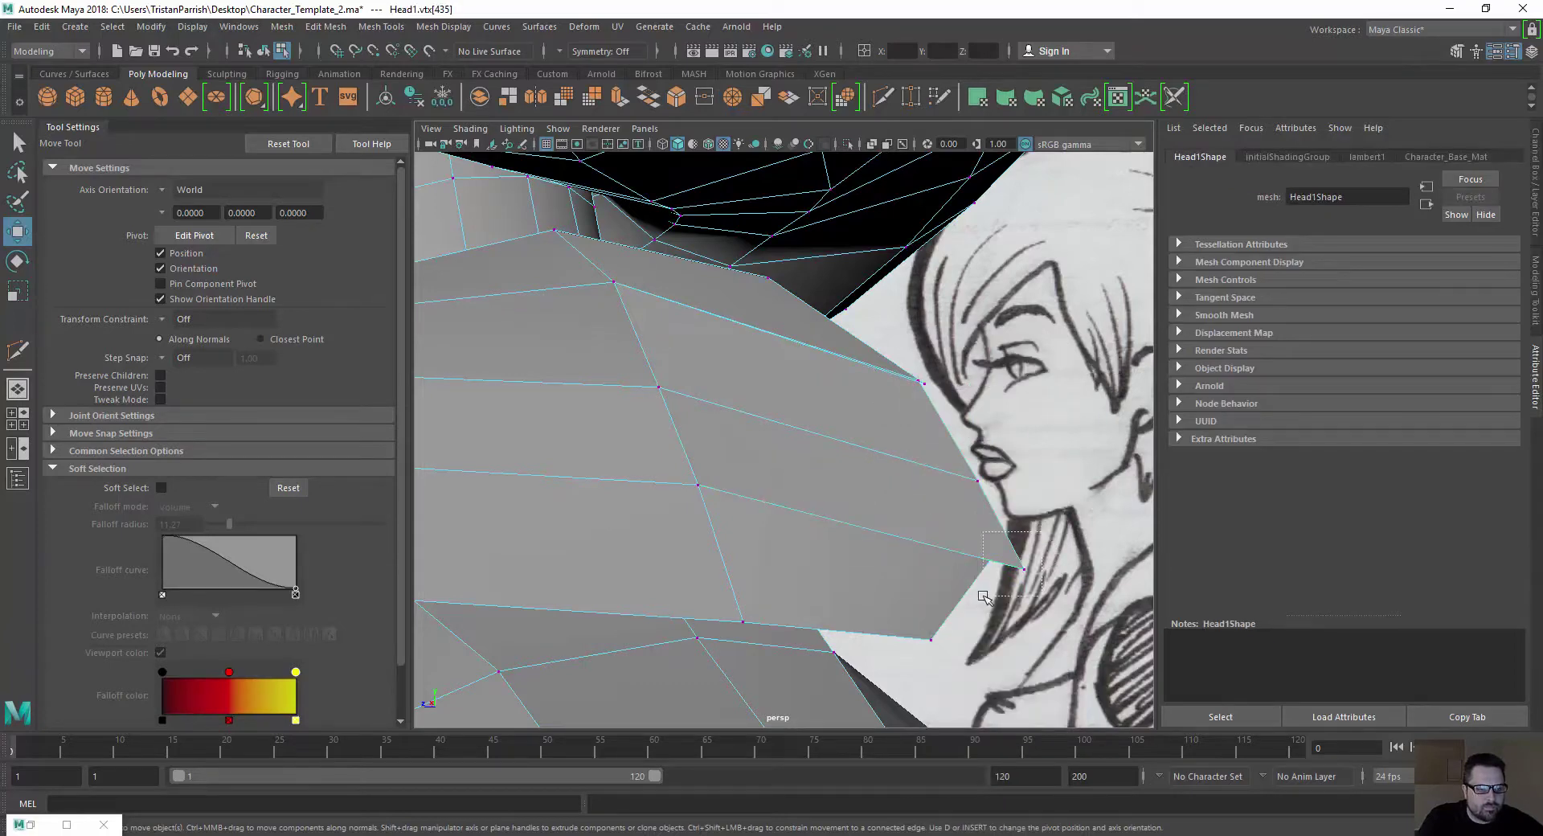
left_click_drag(1017, 605, 1016, 603)
left_click_drag(972, 517, 942, 501)
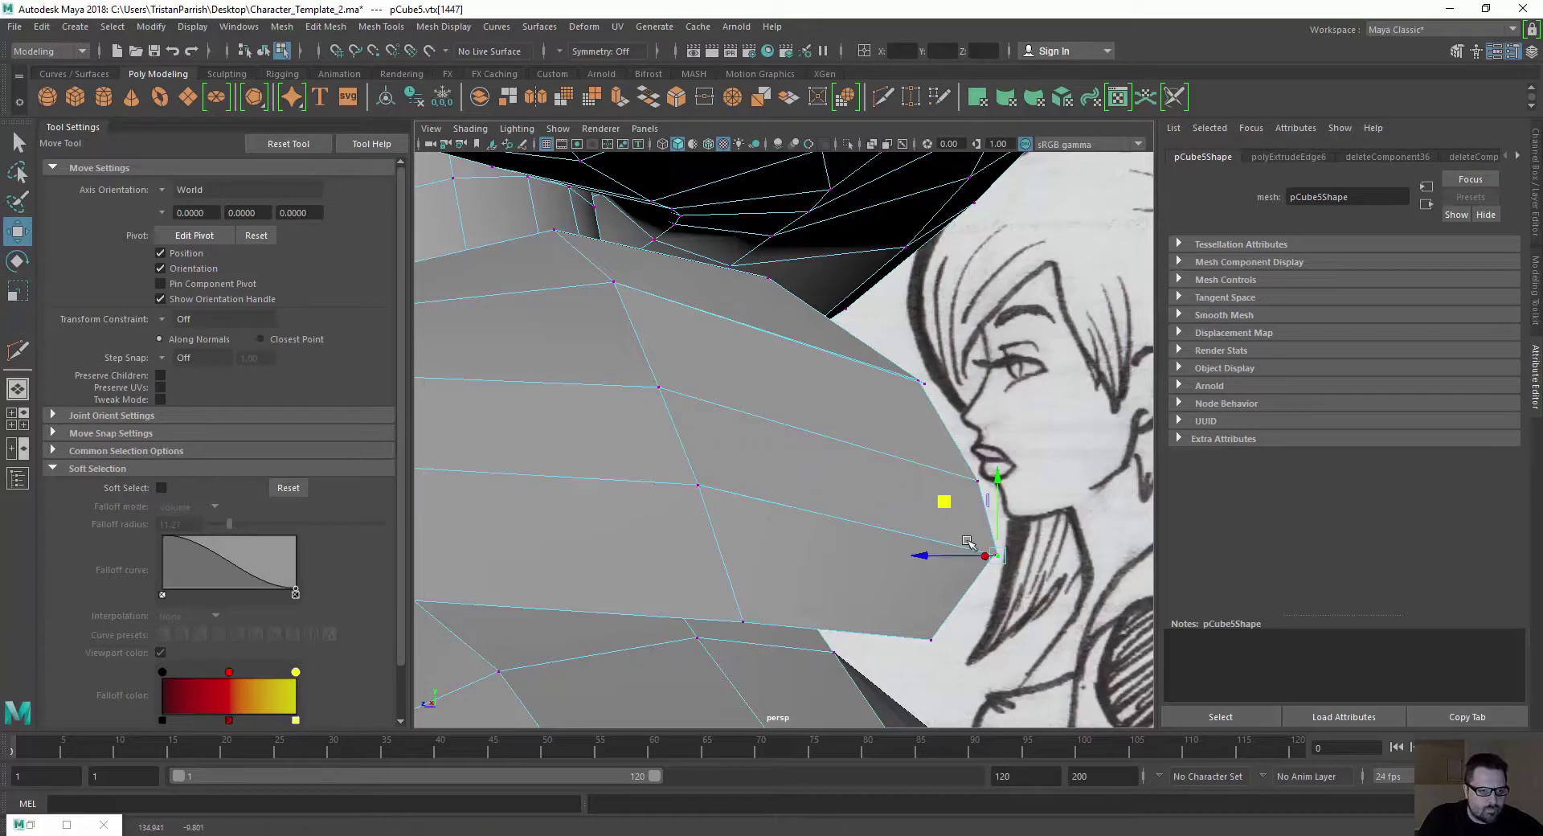
left_click(381, 26)
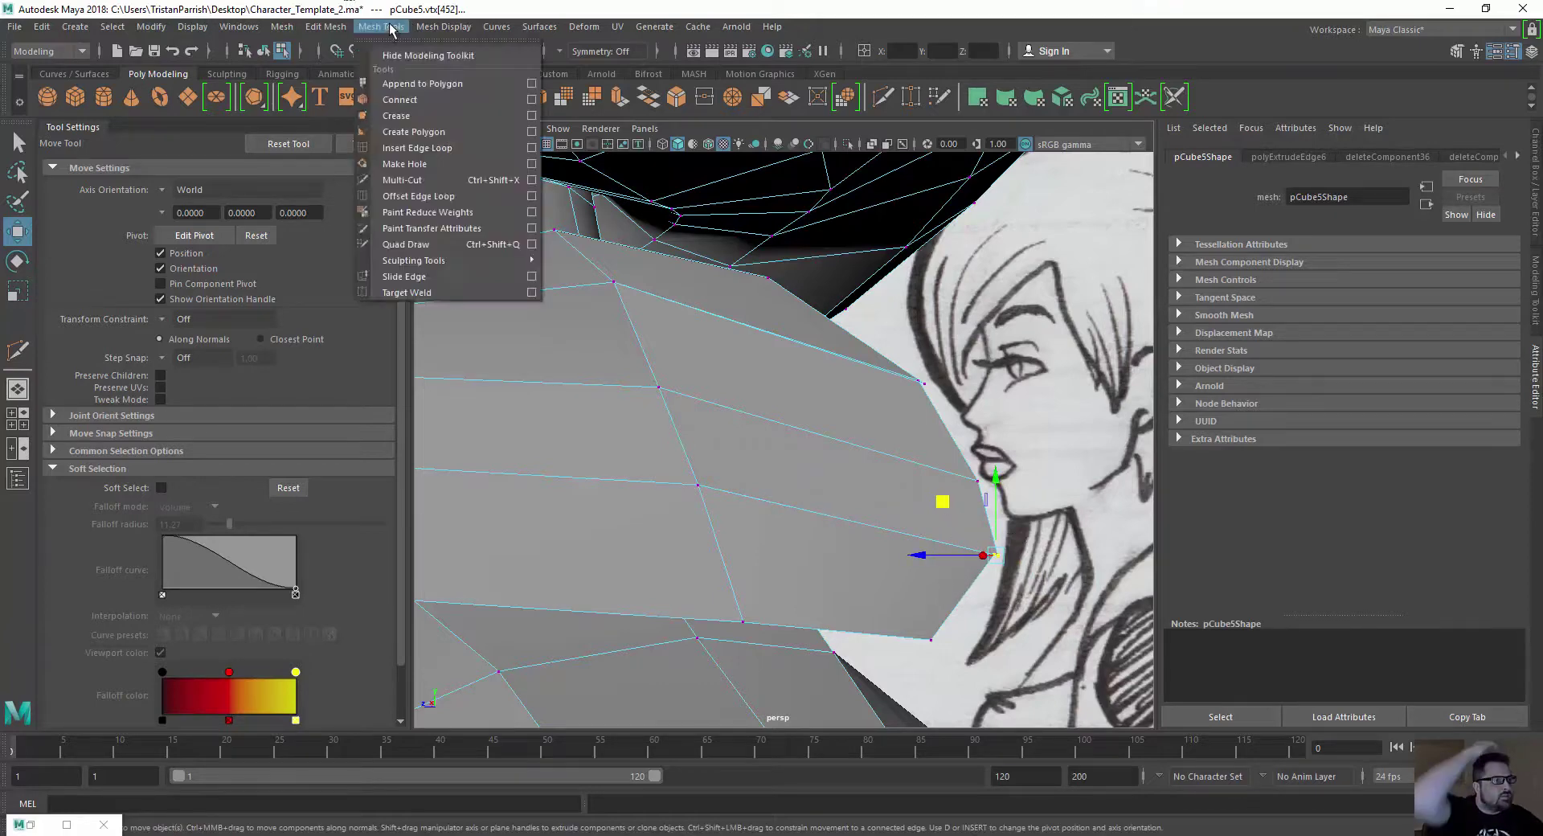
mouse_move(326, 26)
left_click(365, 212)
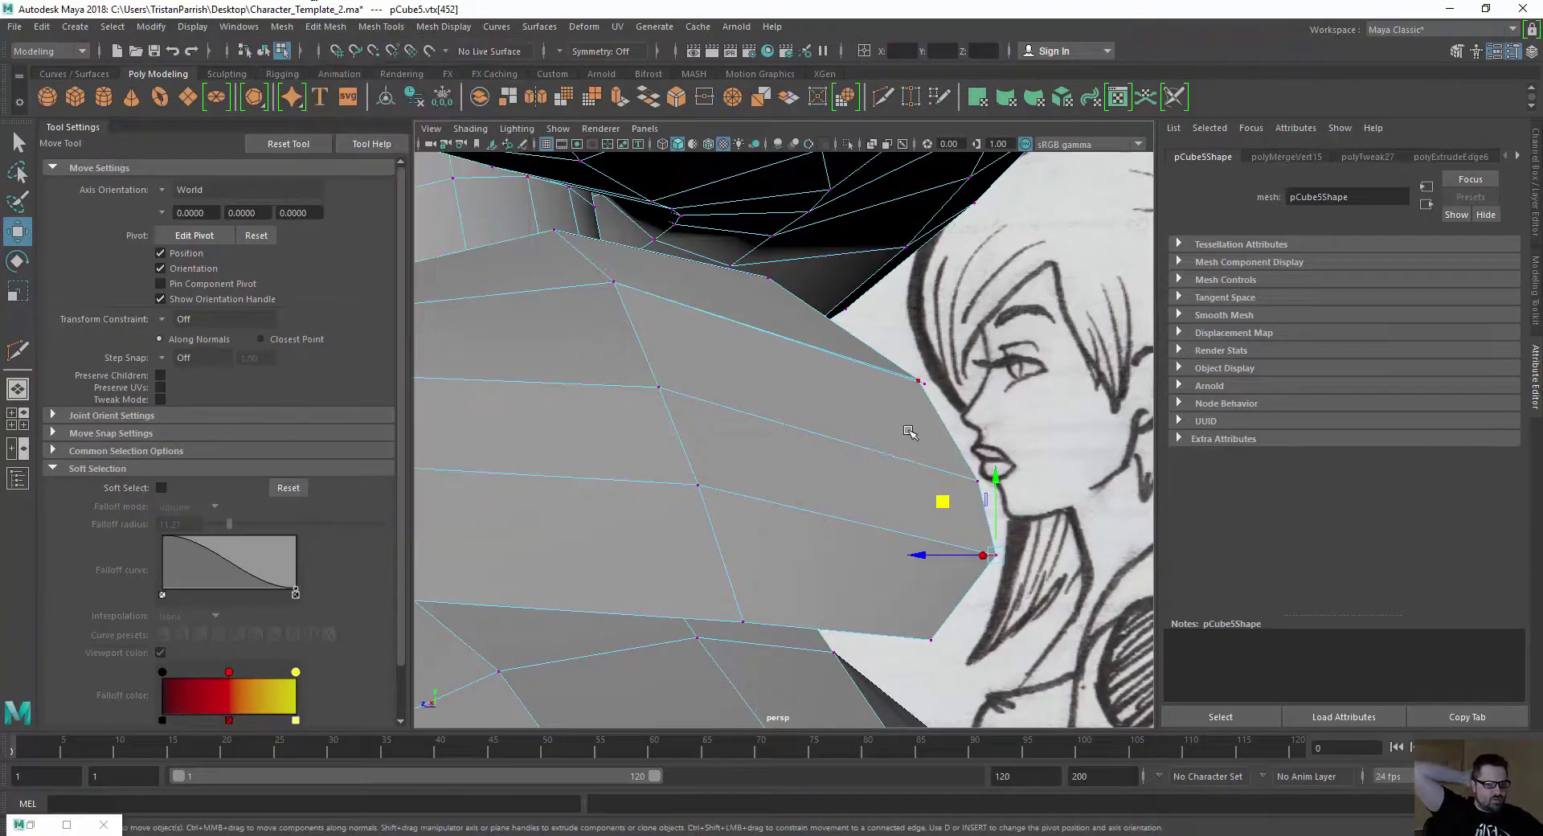
Merge the extruded strip's upper centre vertices to their center at the top of the rear collar gap
left_click(895, 363)
left_click(393, 27)
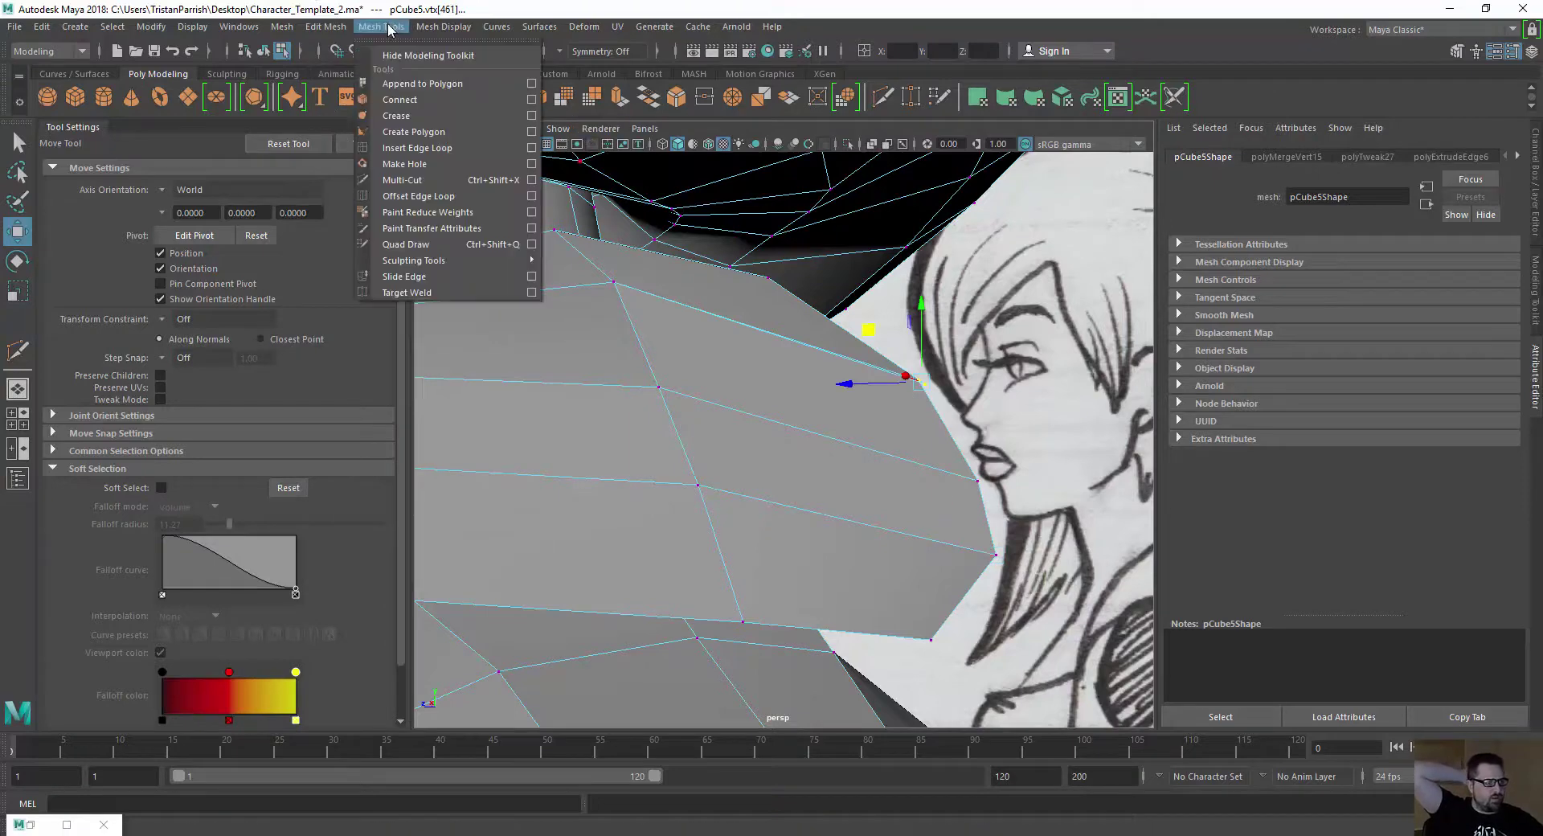
mouse_move(418, 29)
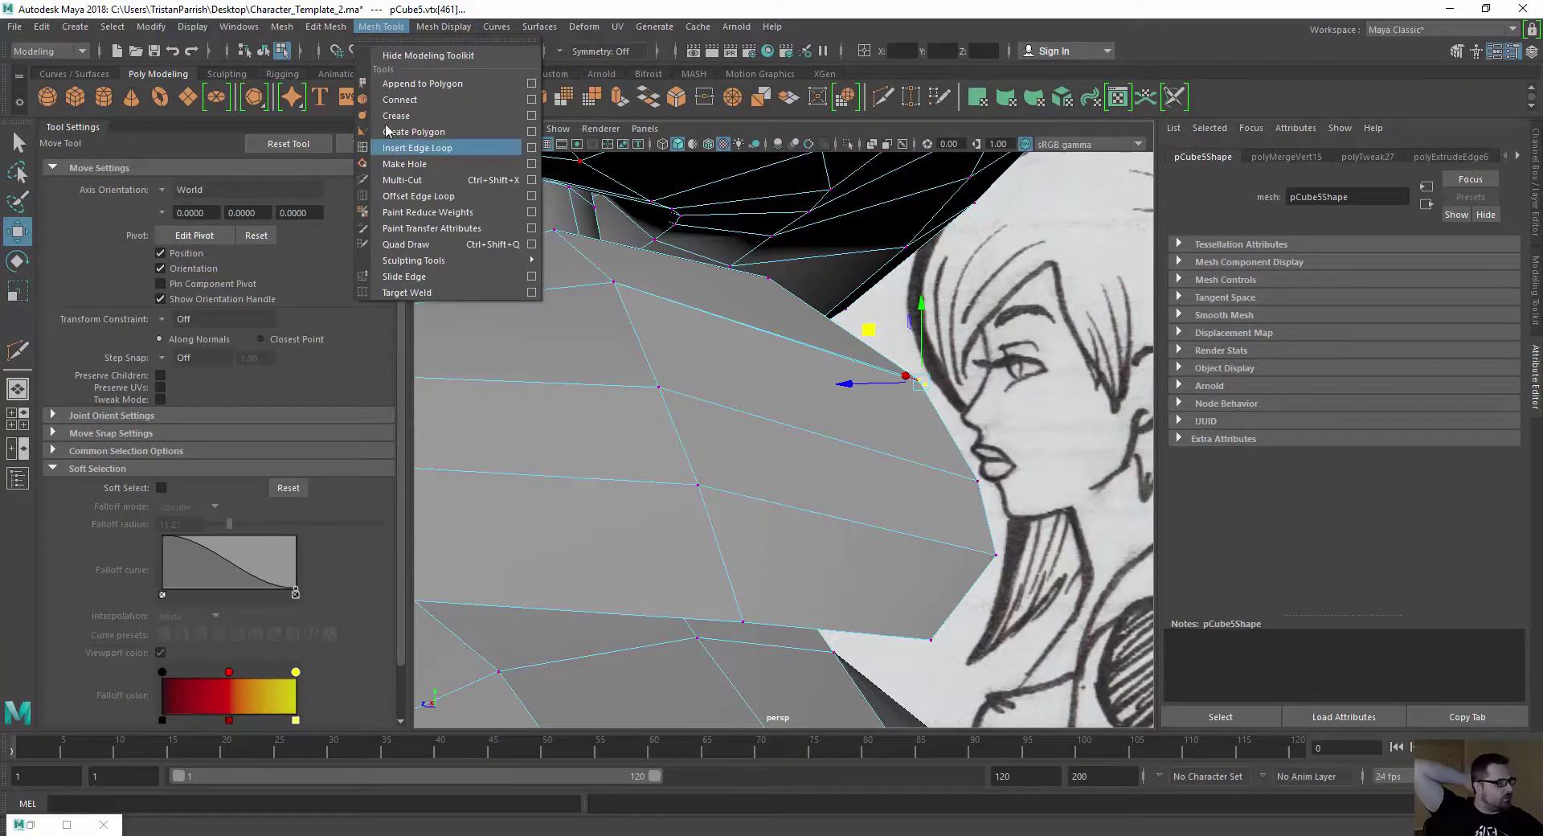
mouse_move(325, 28)
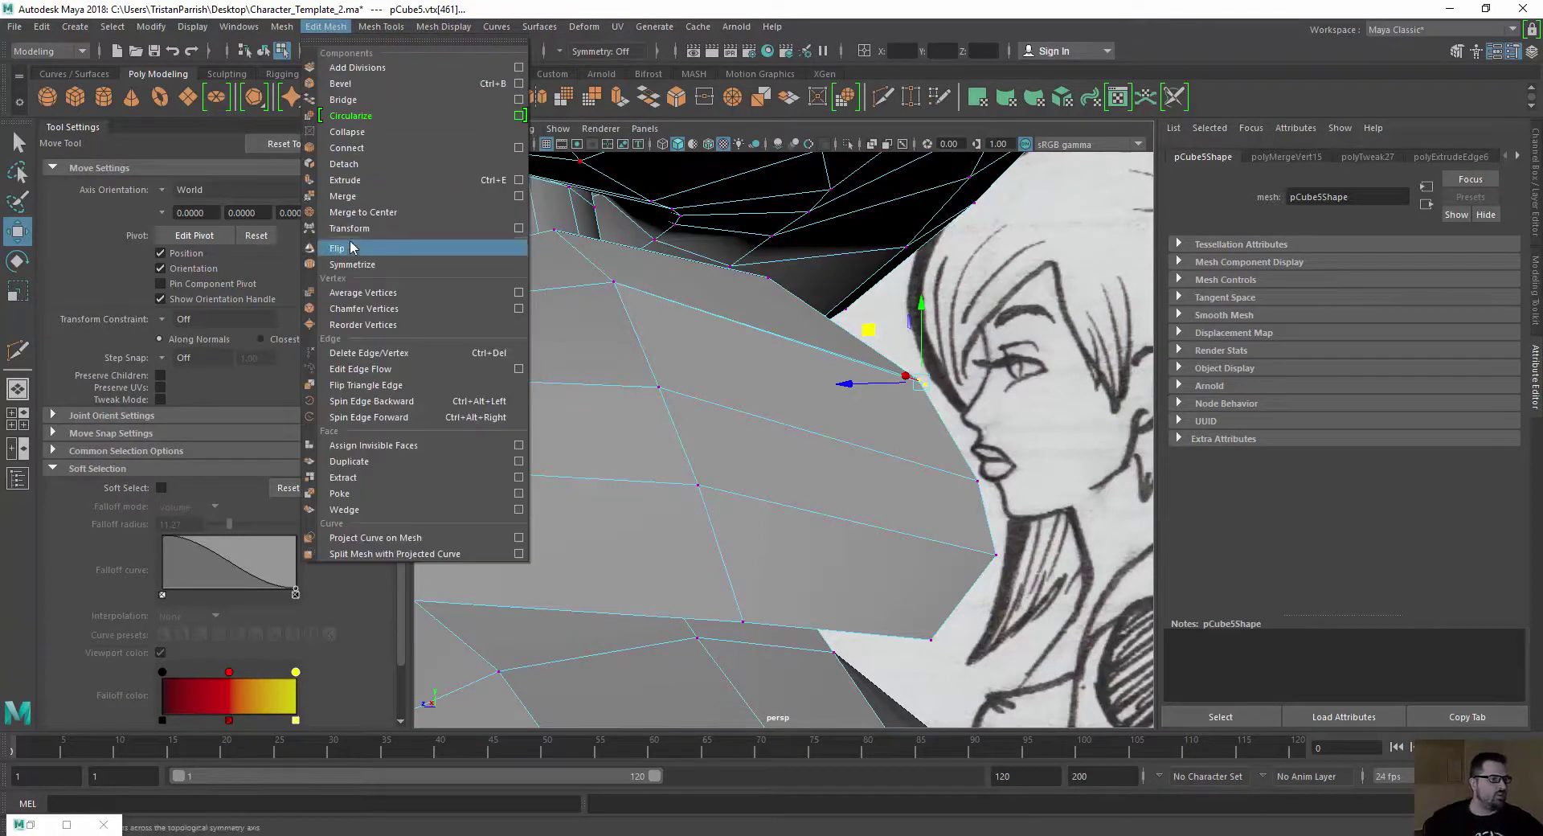
left_click(346, 214)
Reposition the merged upper centre vertex to smooth the rear collar's profile
left_click_drag(964, 378, 792, 382, "alt")
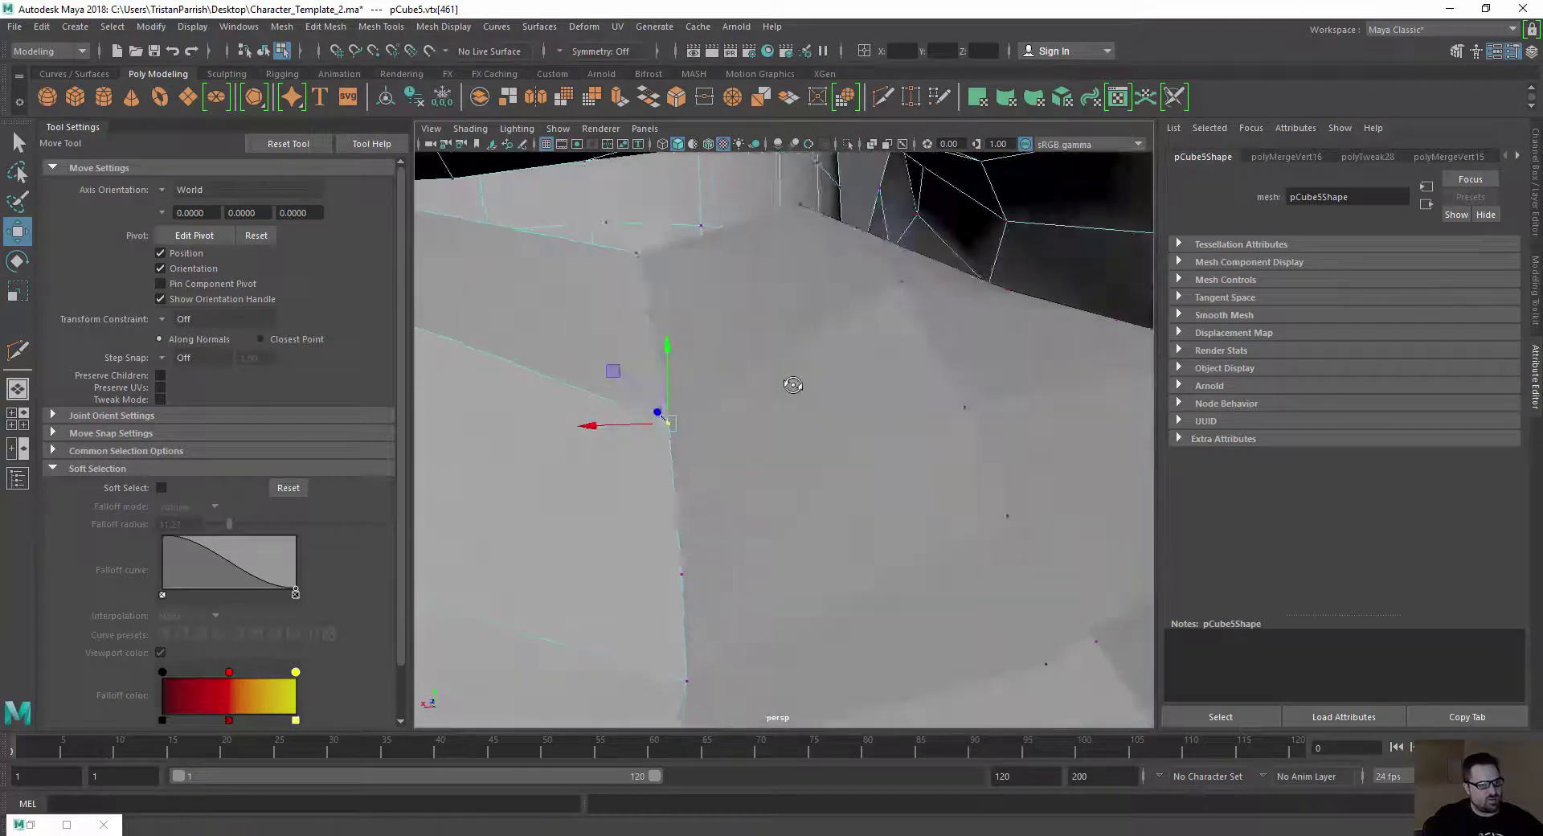
right_click_drag(793, 382, 627, 309, "alt")
left_click_drag(626, 309, 657, 369, "alt")
middle_click_drag(715, 356, 733, 334)
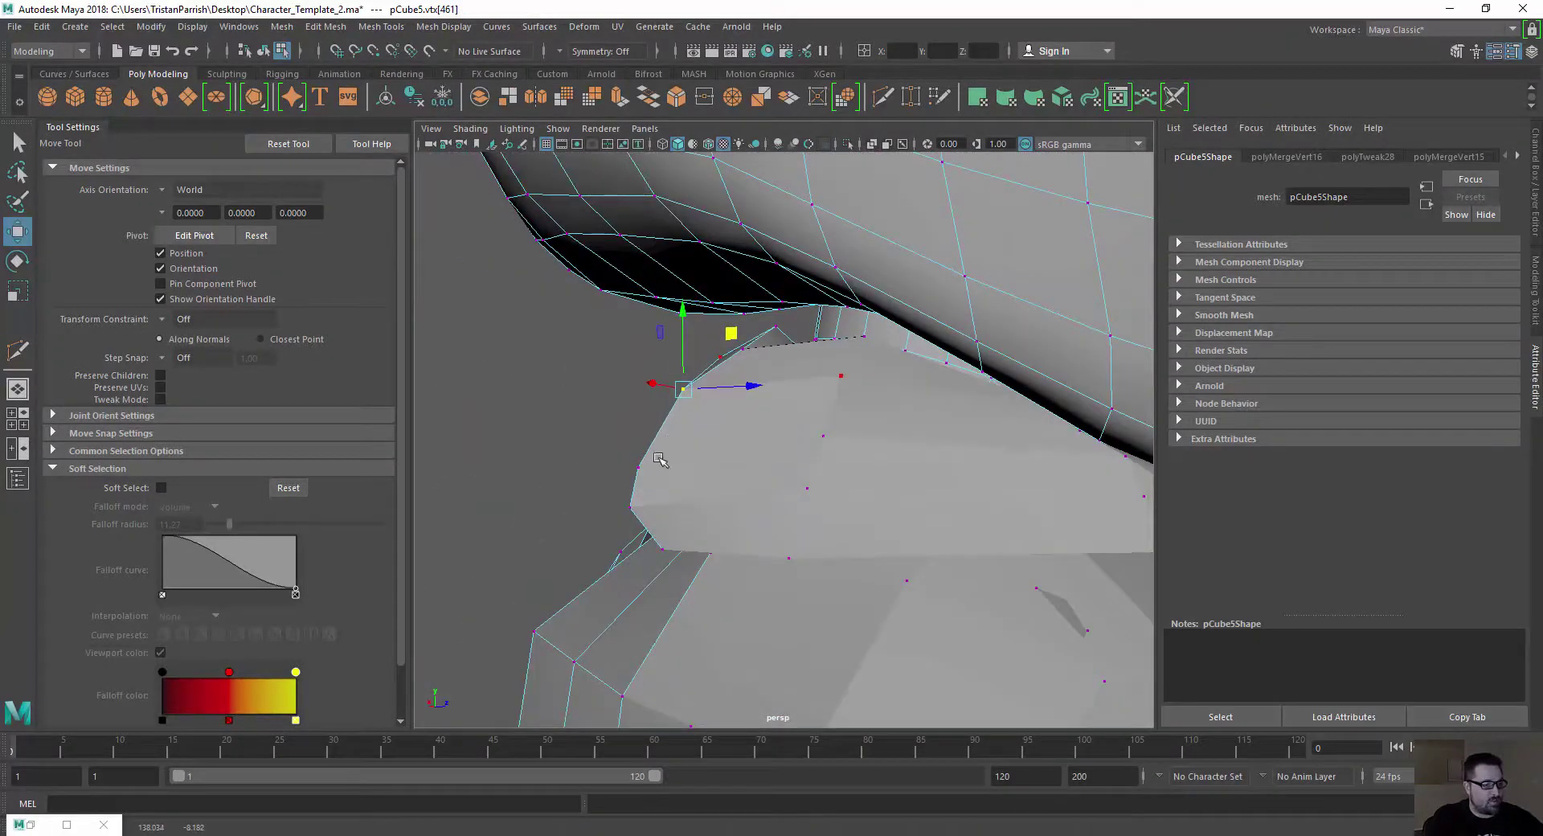
Slide the vertex below the merged centre one slightly upward along the rear collar edge to even out the curve
middle_click_drag(656, 423, 693, 399)
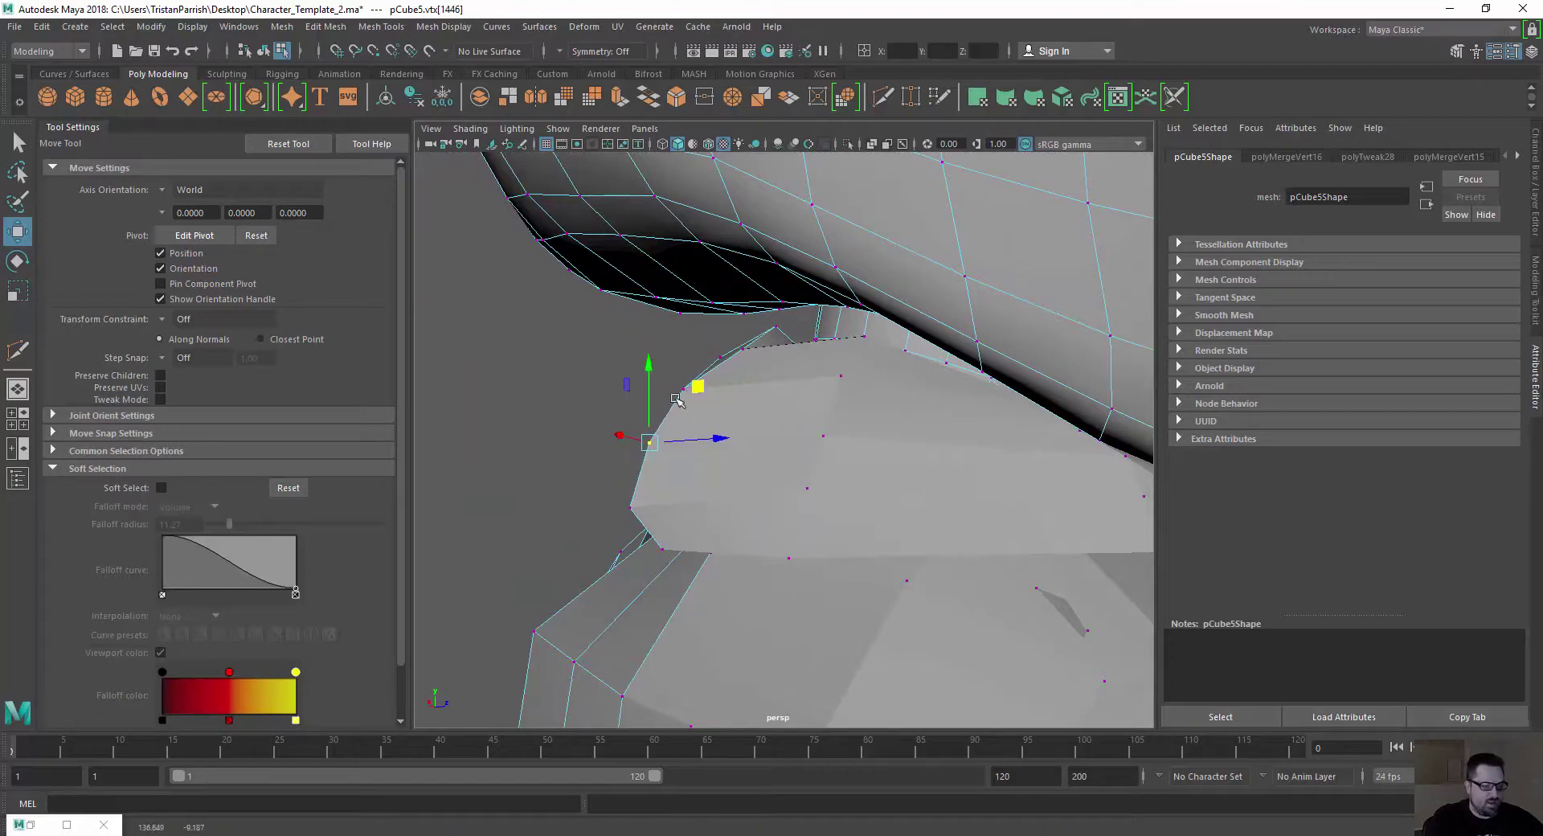
left_click_drag(675, 400, 731, 420, "alt")
right_click_drag(731, 420, 643, 424, "alt")
left_click_drag(643, 424, 827, 390, "alt")
left_click_drag(849, 396, 455, 383, "alt")
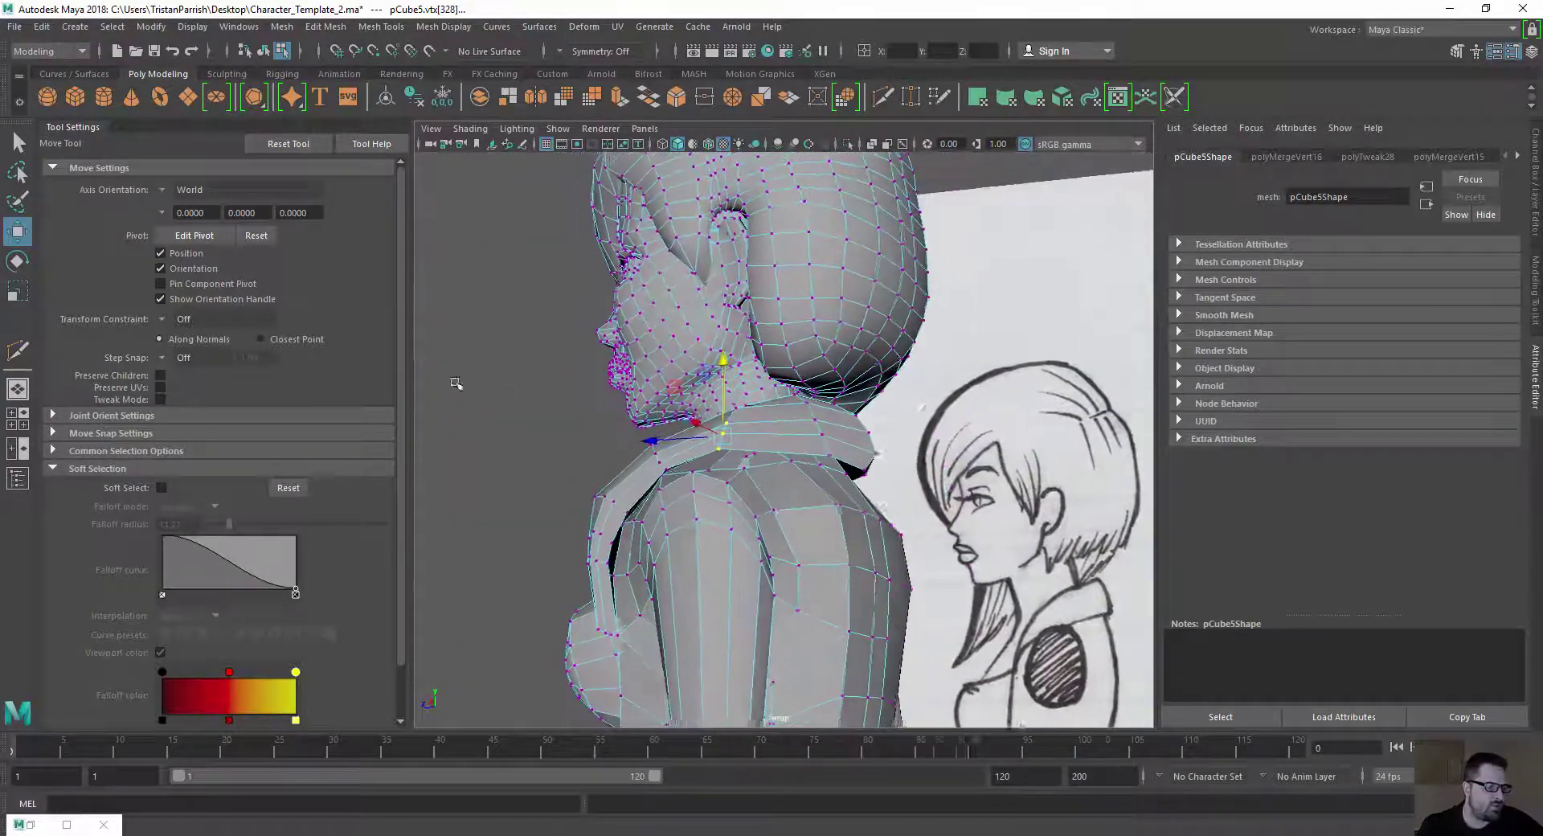
Lower the shoulder vertex just beneath the side of the collar to smooth the transition onto the shoulder
right_click_drag(456, 383, 722, 486, "alt")
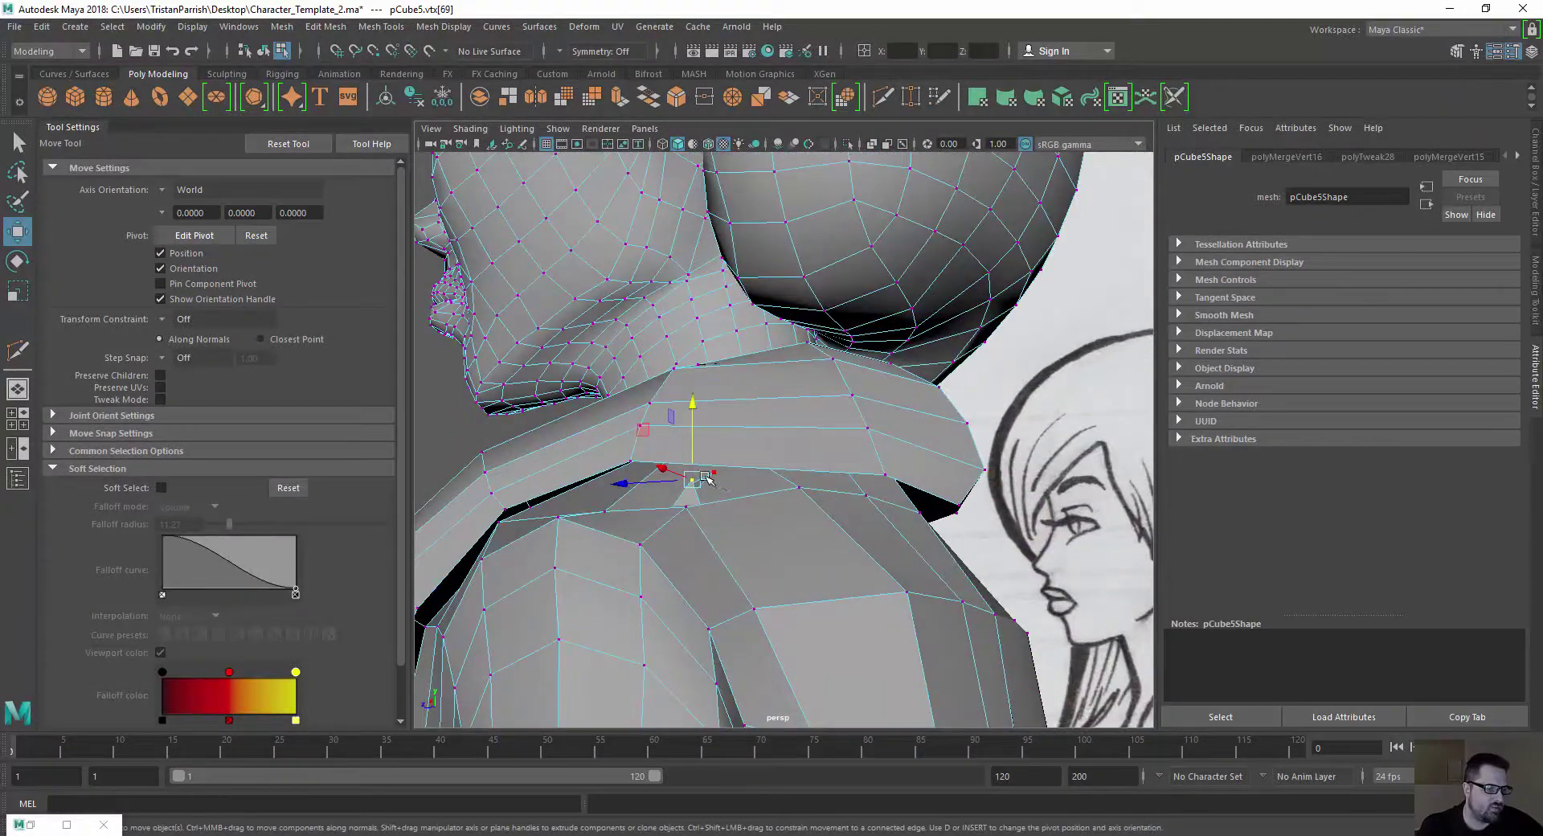
mouse_move(695, 407)
left_mouse_down()
mouse_move(696, 443)
mouse_move(706, 427)
left_mouse_up()
left_click(711, 477)
left_click_drag(601, 477, 860, 454, "alt")
right_click_drag(860, 454, 744, 392, "alt")
left_click_drag(744, 392, 643, 394, "alt")
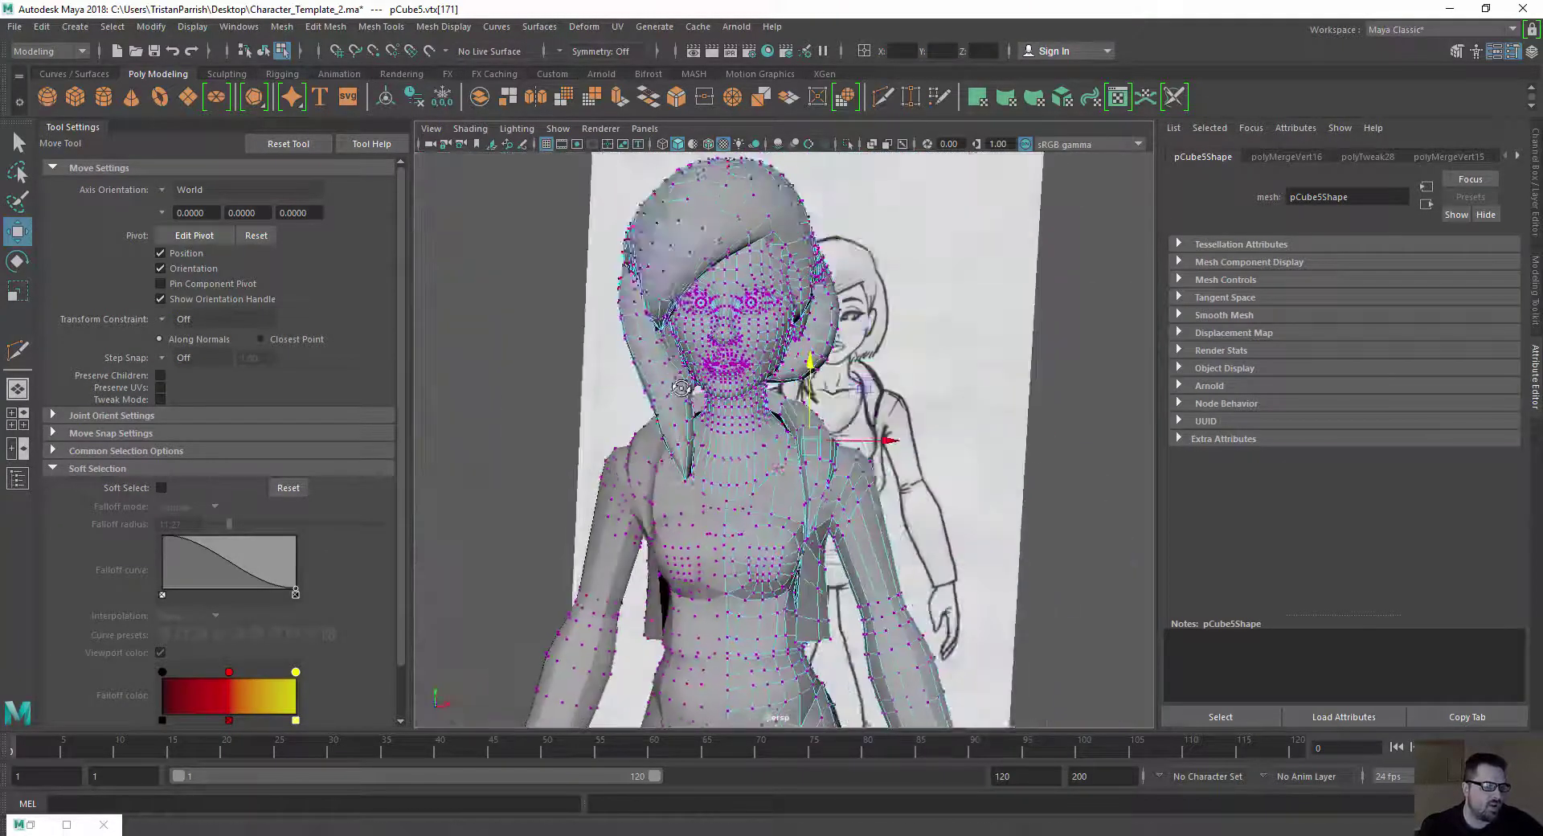
right_click_drag(643, 394, 707, 401, "alt")
left_click_drag(707, 402, 746, 435, "alt")
Undo the last change and adjust the height of the collar vertices running over the shoulder beside the neck
key("ctrl+z")
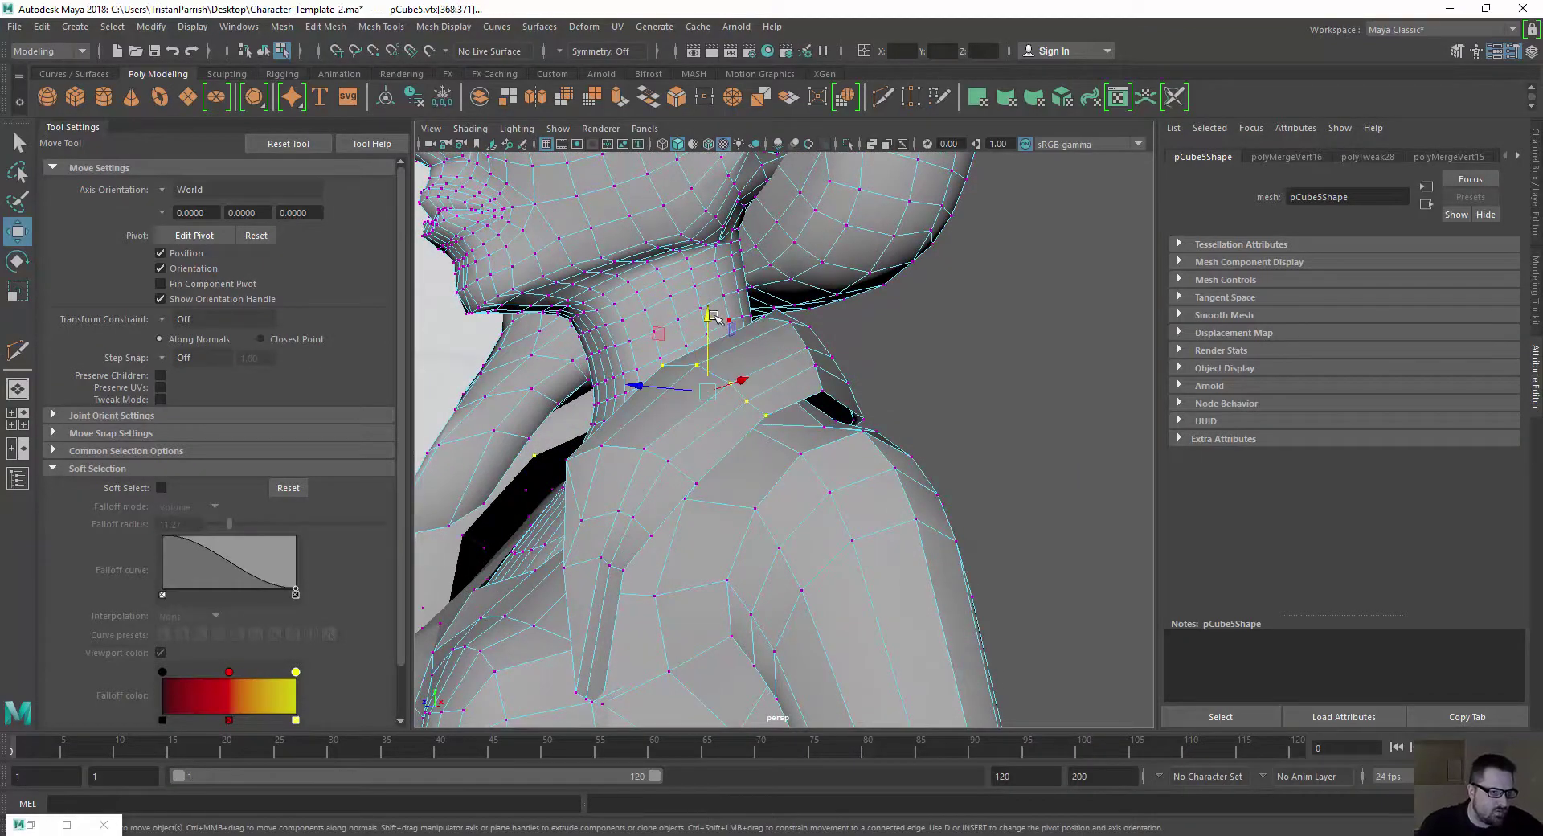
left_click_drag(712, 316, 868, 370)
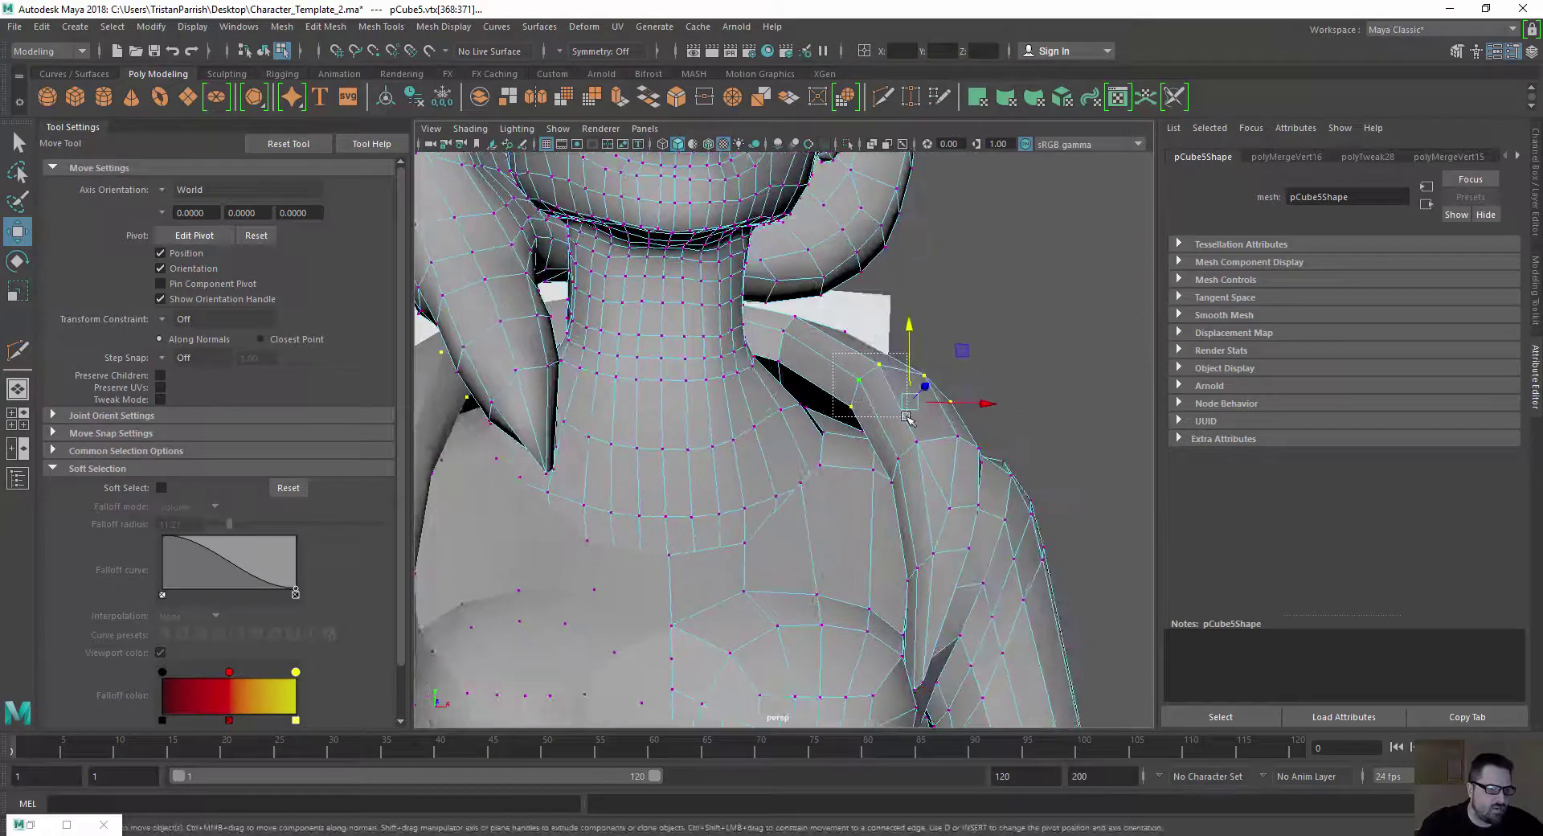
left_click_drag(858, 312, 778, 353)
left_click_drag(774, 287, 781, 393, "alt")
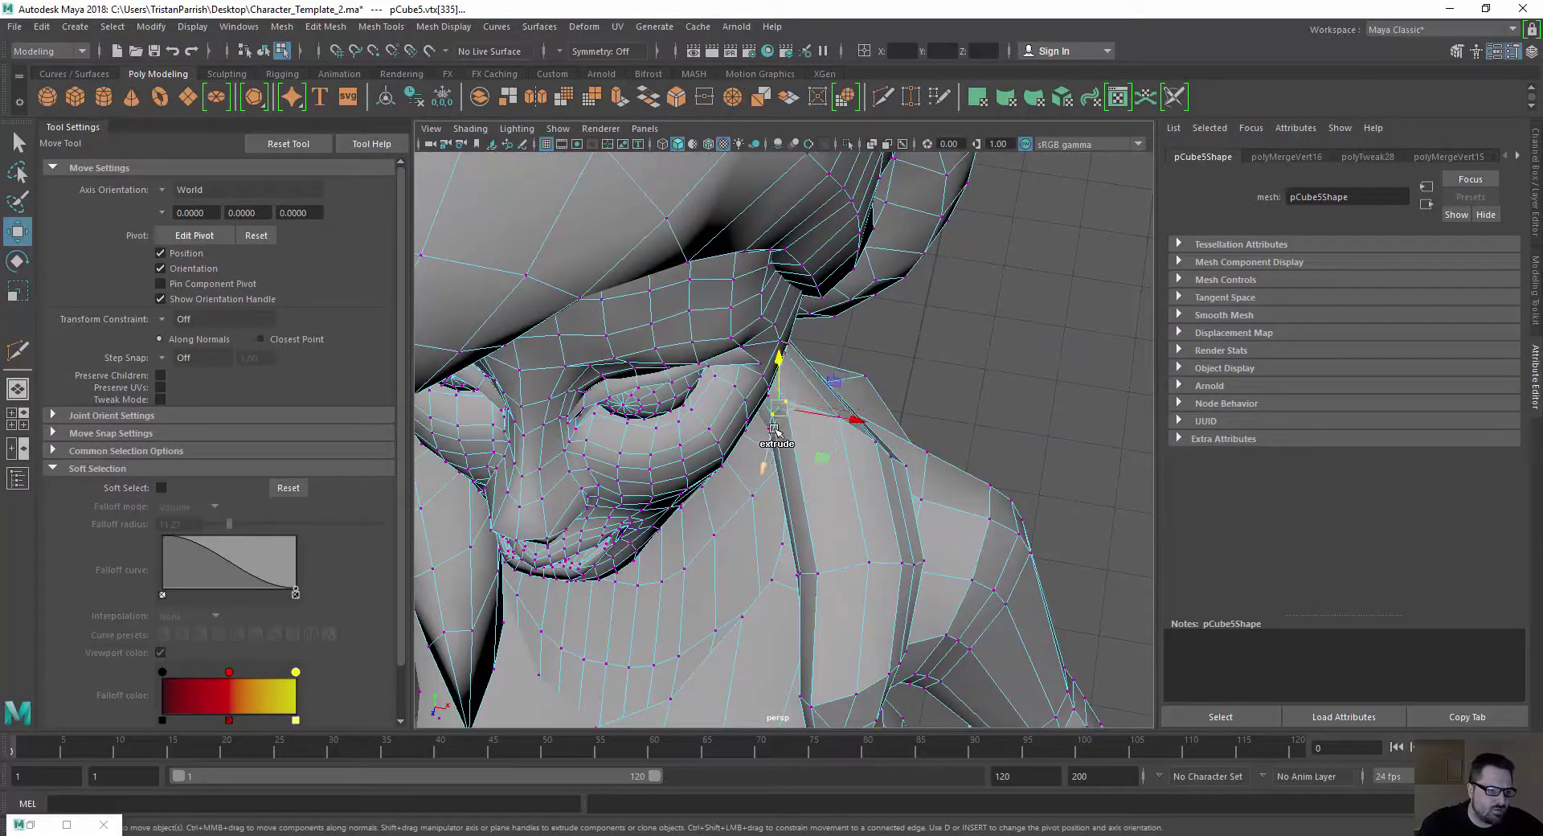
Shift the collar's inner vertices horizontally where the collar passes beside the neck
scroll(773, 430, "up", 3)
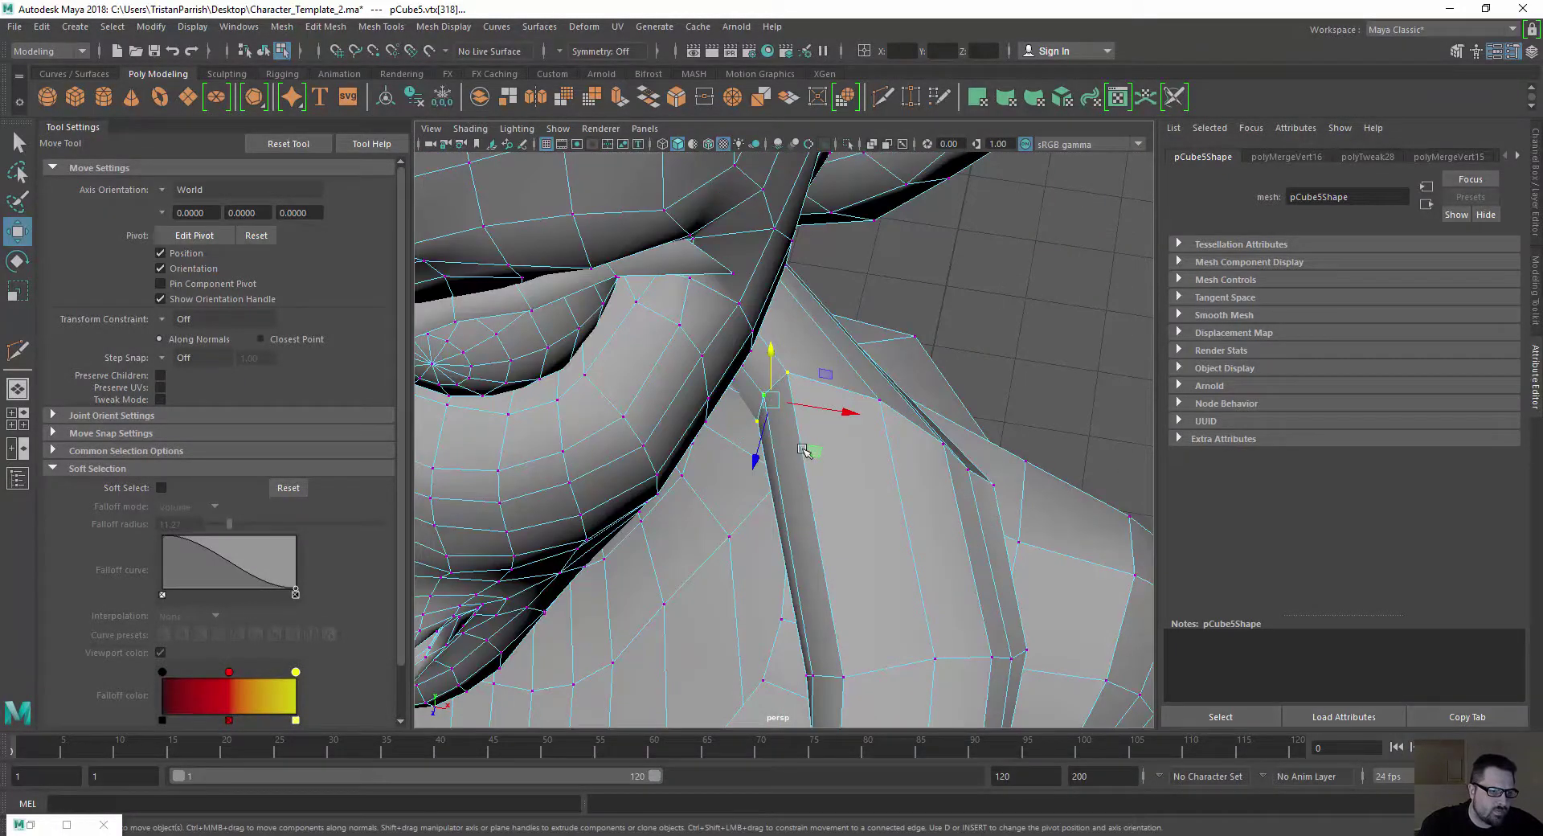
left_click_drag(804, 451, 847, 386)
scroll(836, 384, "down", 5)
scroll(847, 386, "up", 5)
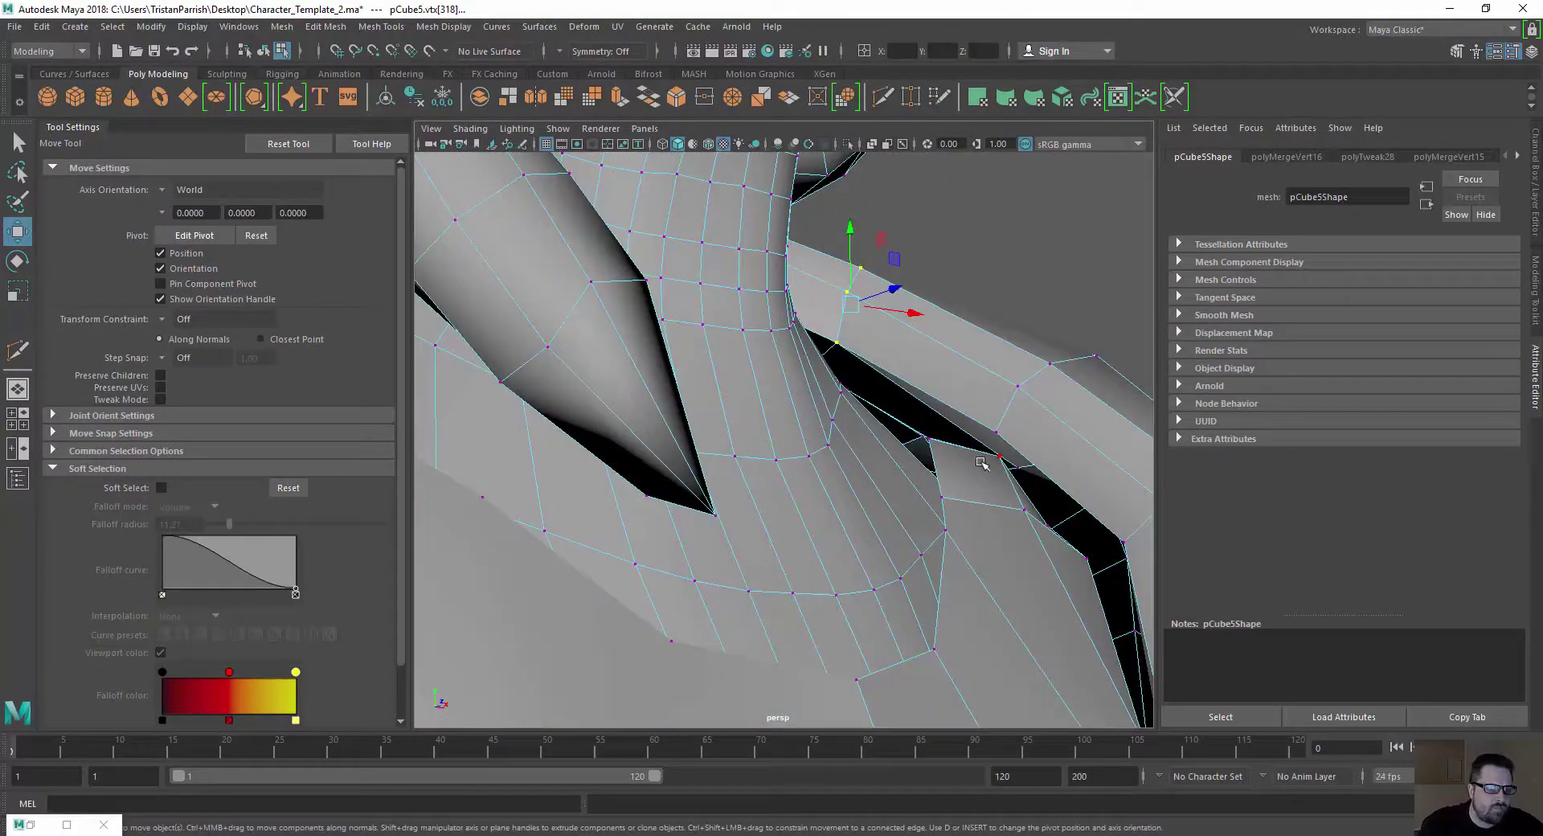
Select the vertices around the front bend of the jacket lapel and lower them slightly
left_click_drag(981, 464, 807, 385, "alt")
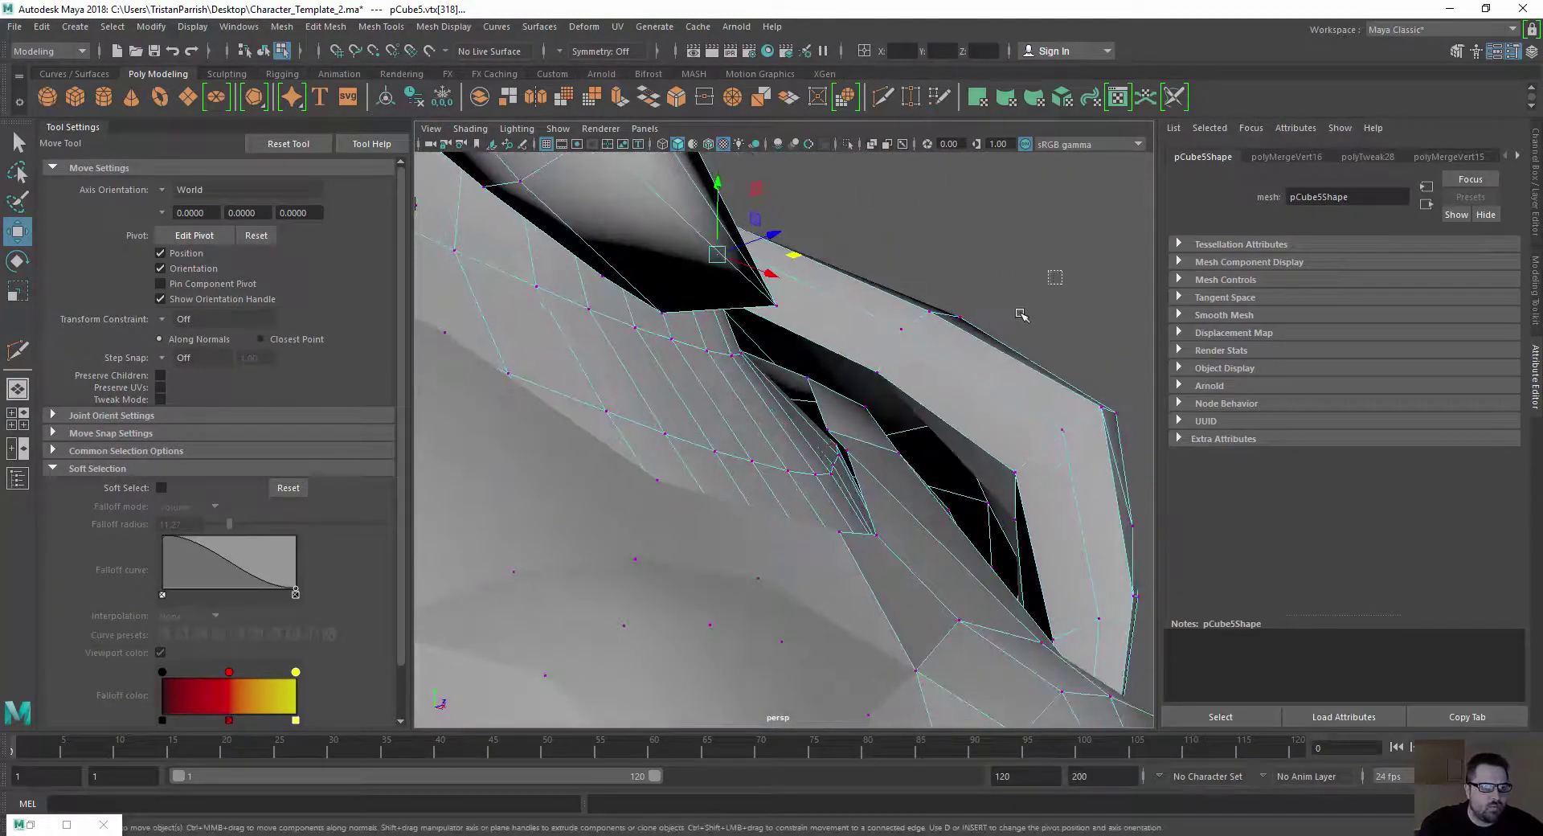
left_click_drag(926, 297, 915, 325)
scroll(1044, 449, "down", 4)
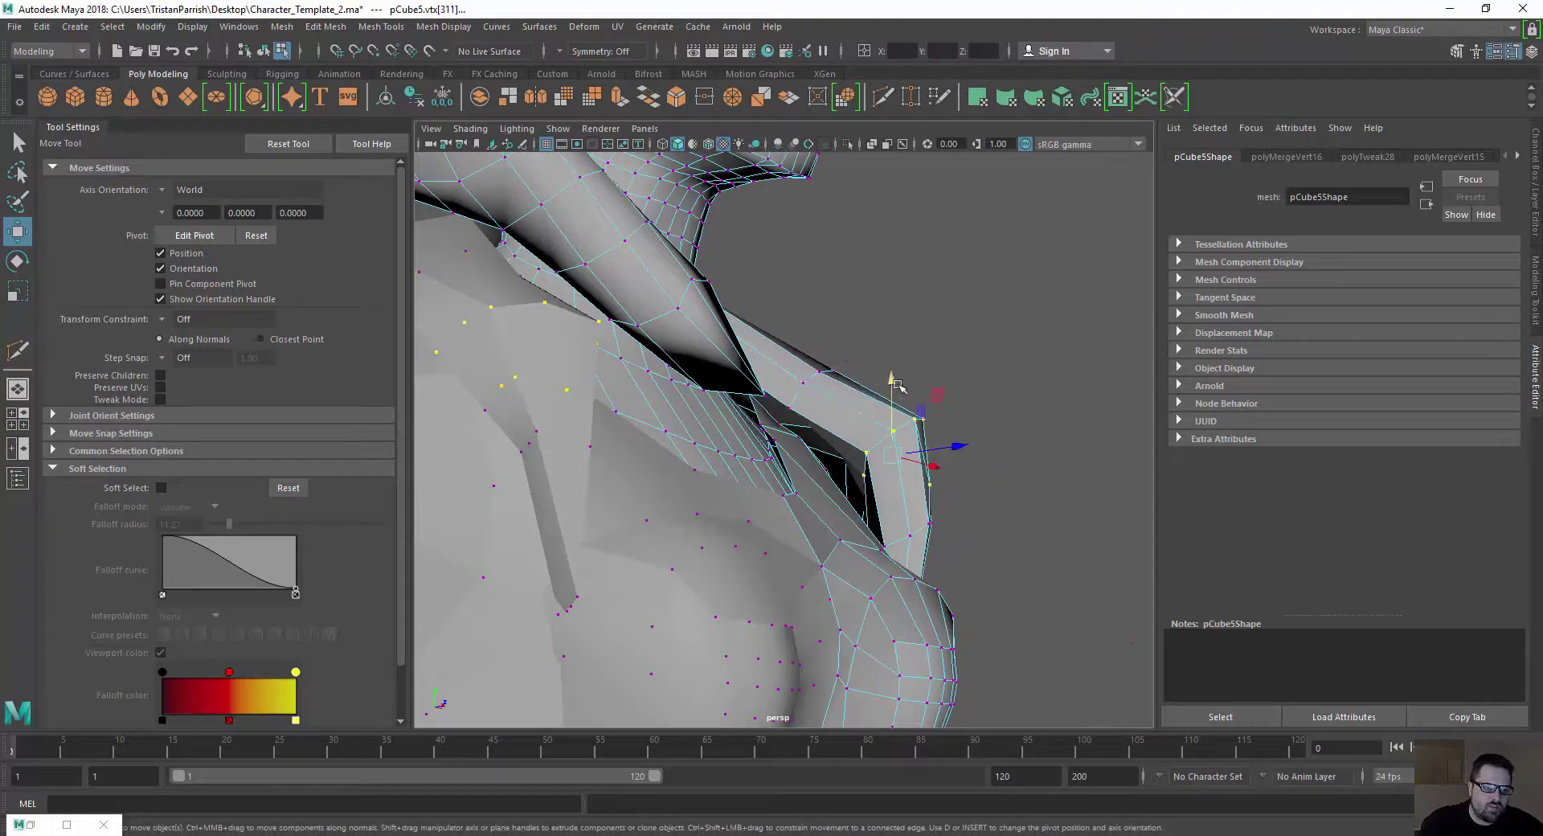
left_click_drag(897, 387, 886, 399)
Move the vertex above the chest slit back toward the shoulder to even out the surrounding faces
left_click_drag(949, 475, 532, 585)
scroll(689, 507, "up", 4)
left_click_drag(607, 472, 598, 422)
left_click(646, 562)
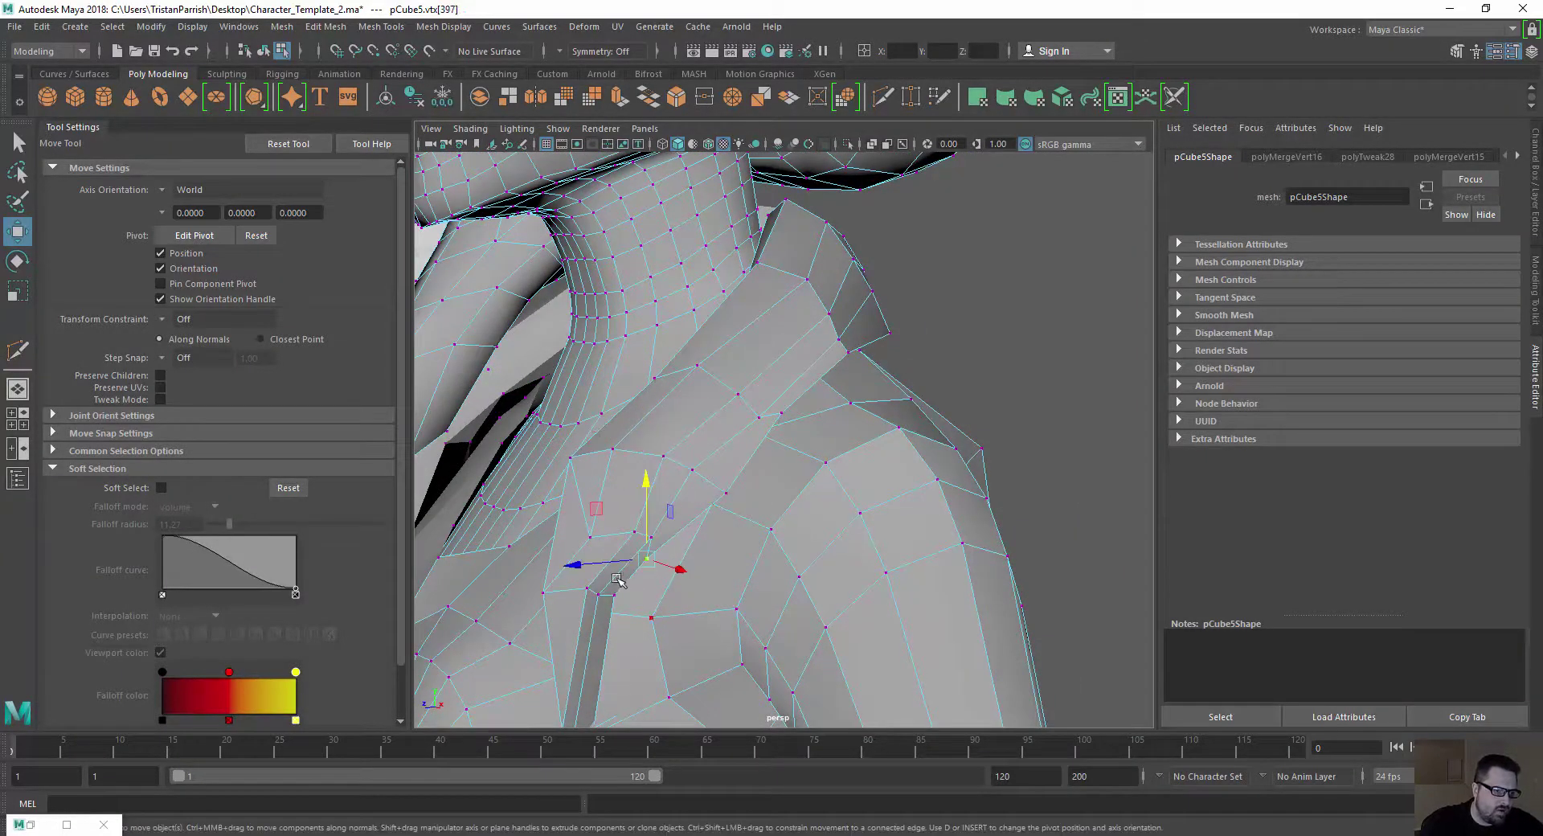
left_click_drag(656, 565, 651, 562)
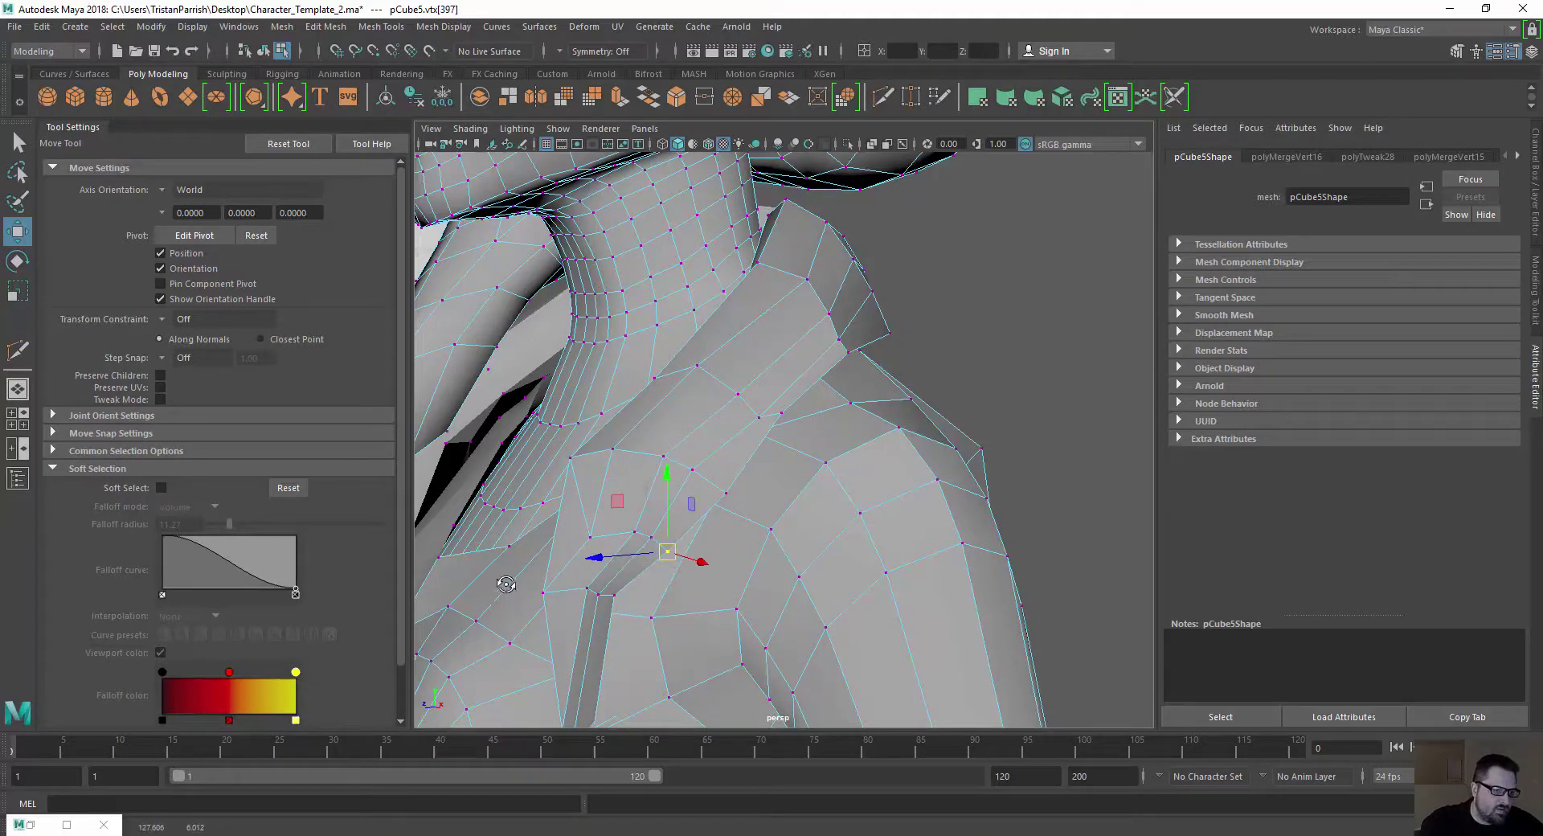
Grow the vertex selection around the chest slit and move it forward and sideways to reshape the jacket front
left_click_drag(506, 584, 606, 483, "alt")
scroll(728, 615, "down", 5)
scroll(712, 555, "up", 4)
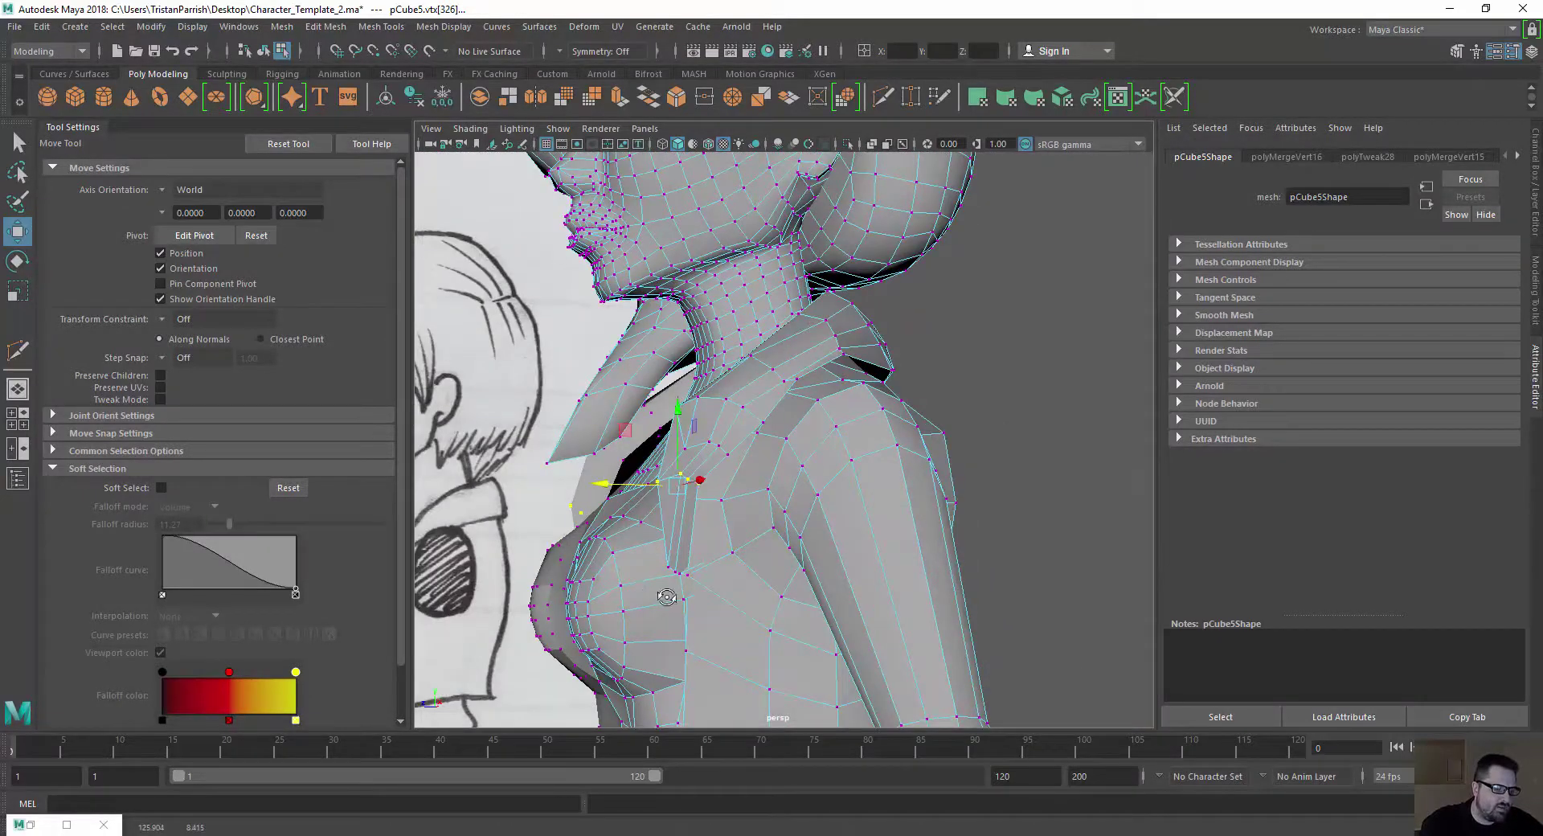
left_click_drag(667, 597, 699, 590, "alt")
scroll(779, 591, "up", 3)
middle_click_drag(700, 591, 689, 420, "alt")
scroll(689, 420, "up", 6)
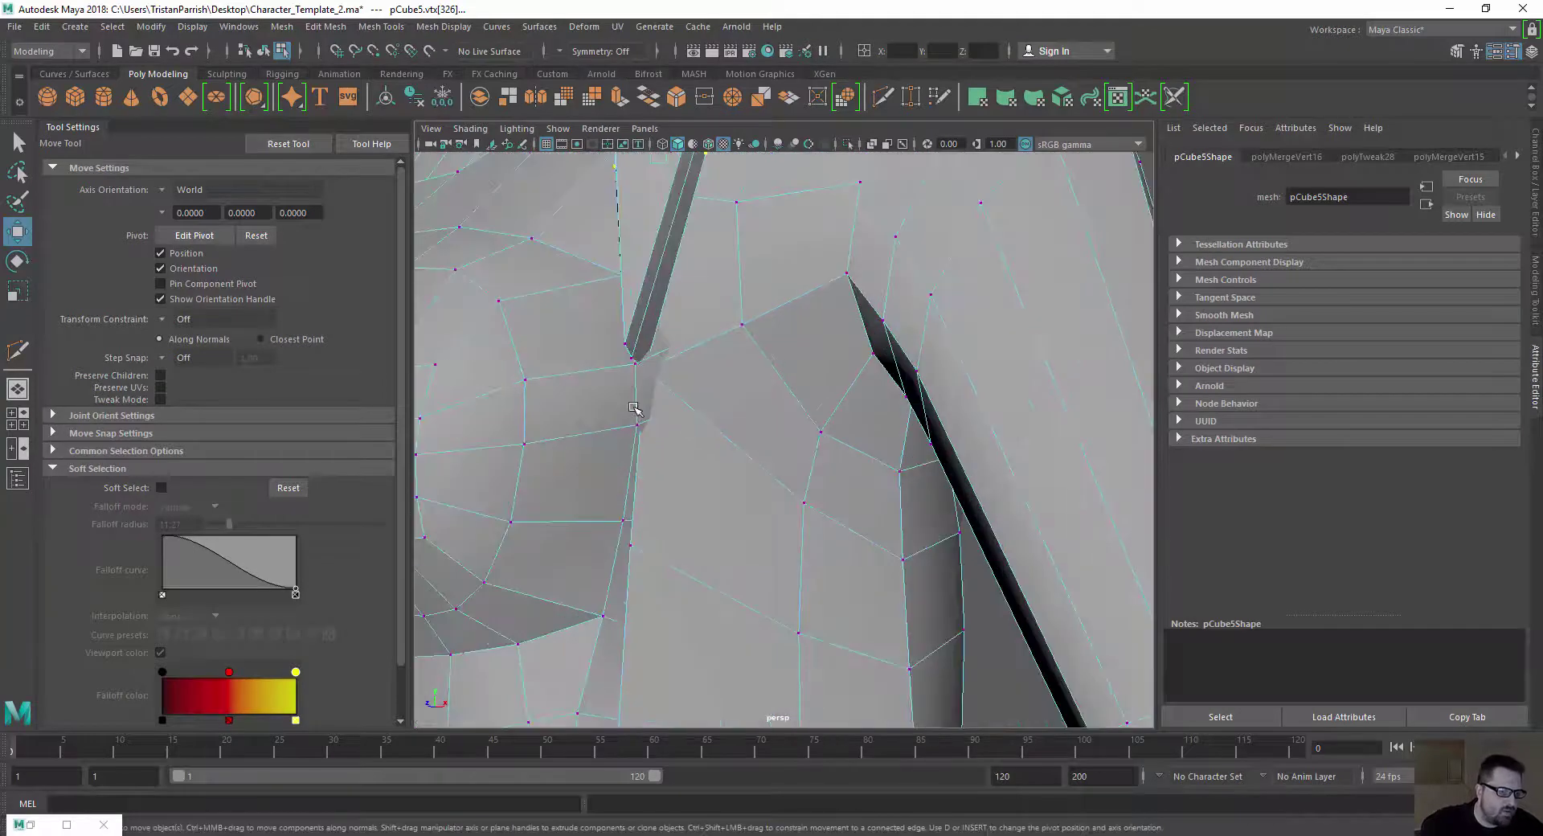
scroll(634, 408, "down", 2)
left_click_drag(669, 348, 641, 372, "alt")
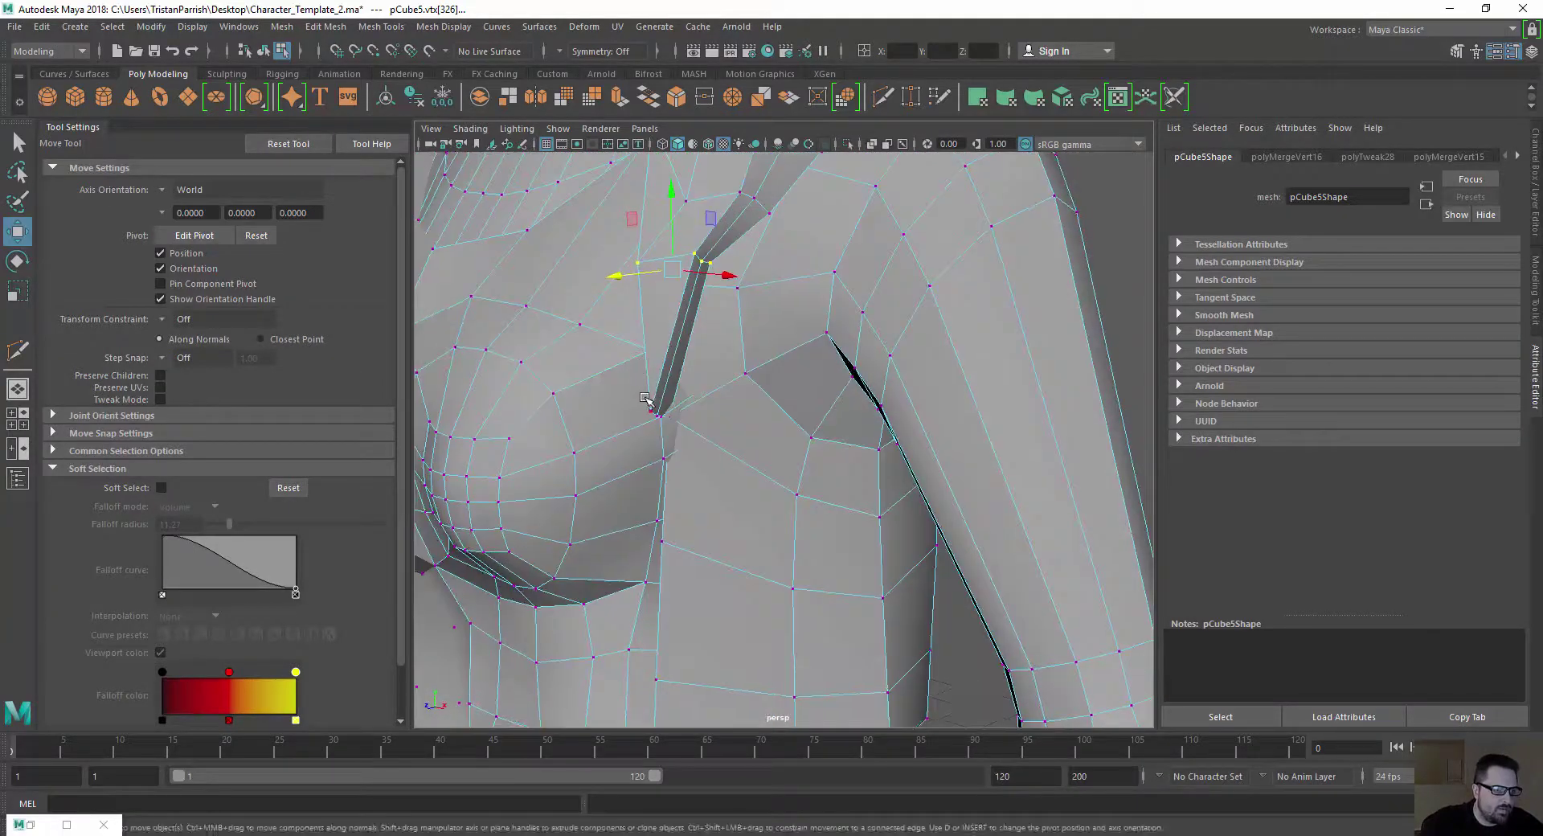
key("shift+period")
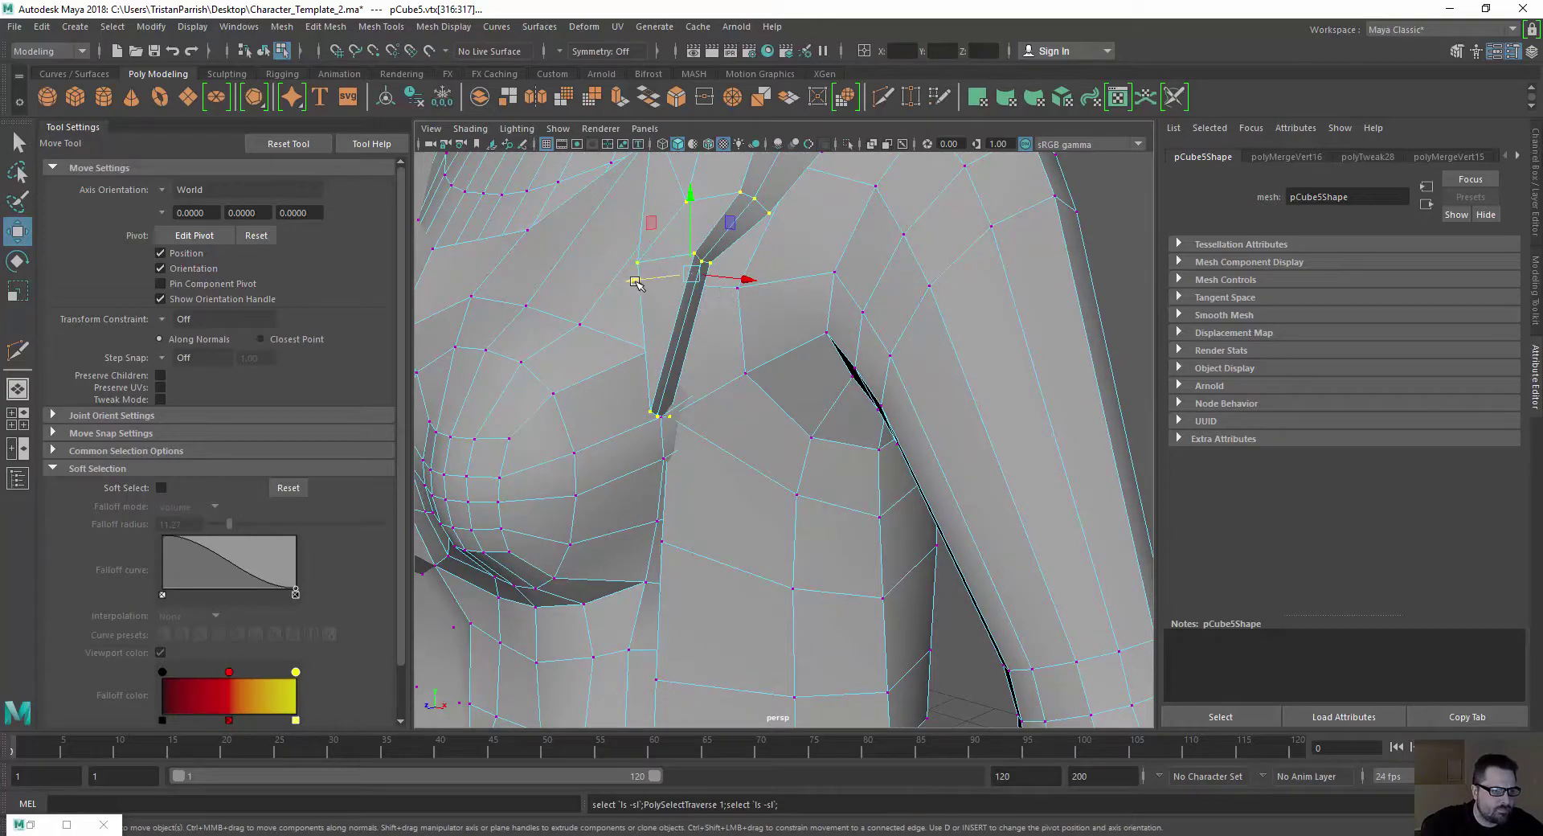
left_click_drag(635, 281, 617, 284)
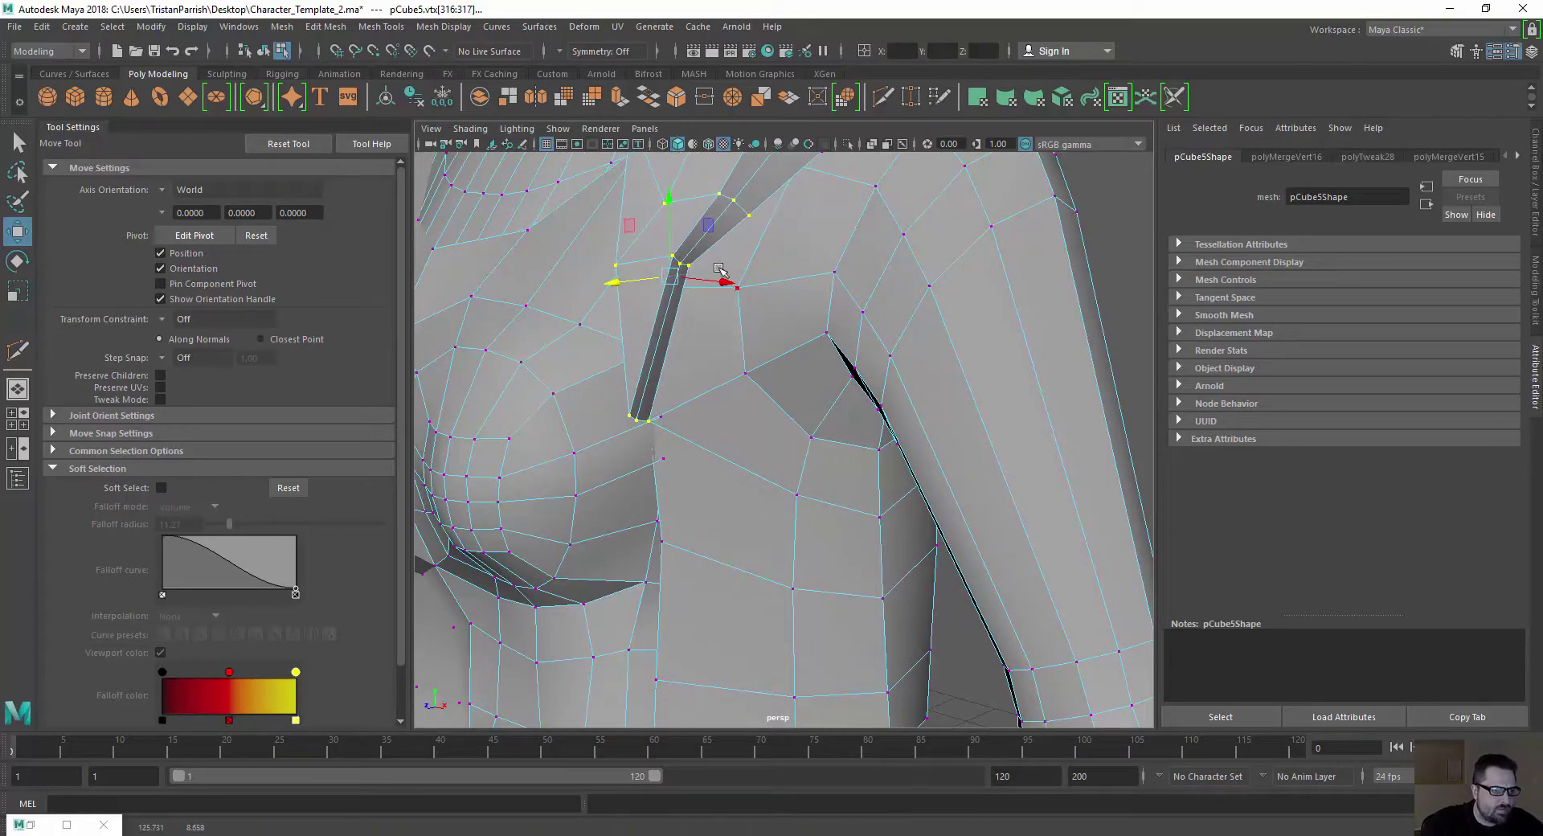
left_click_drag(719, 270, 729, 281)
Select the lapel's front vertices, grow the selection and adjust its depth over the chest
scroll(624, 431, "down", 4)
left_click_drag(624, 431, 900, 418, "alt")
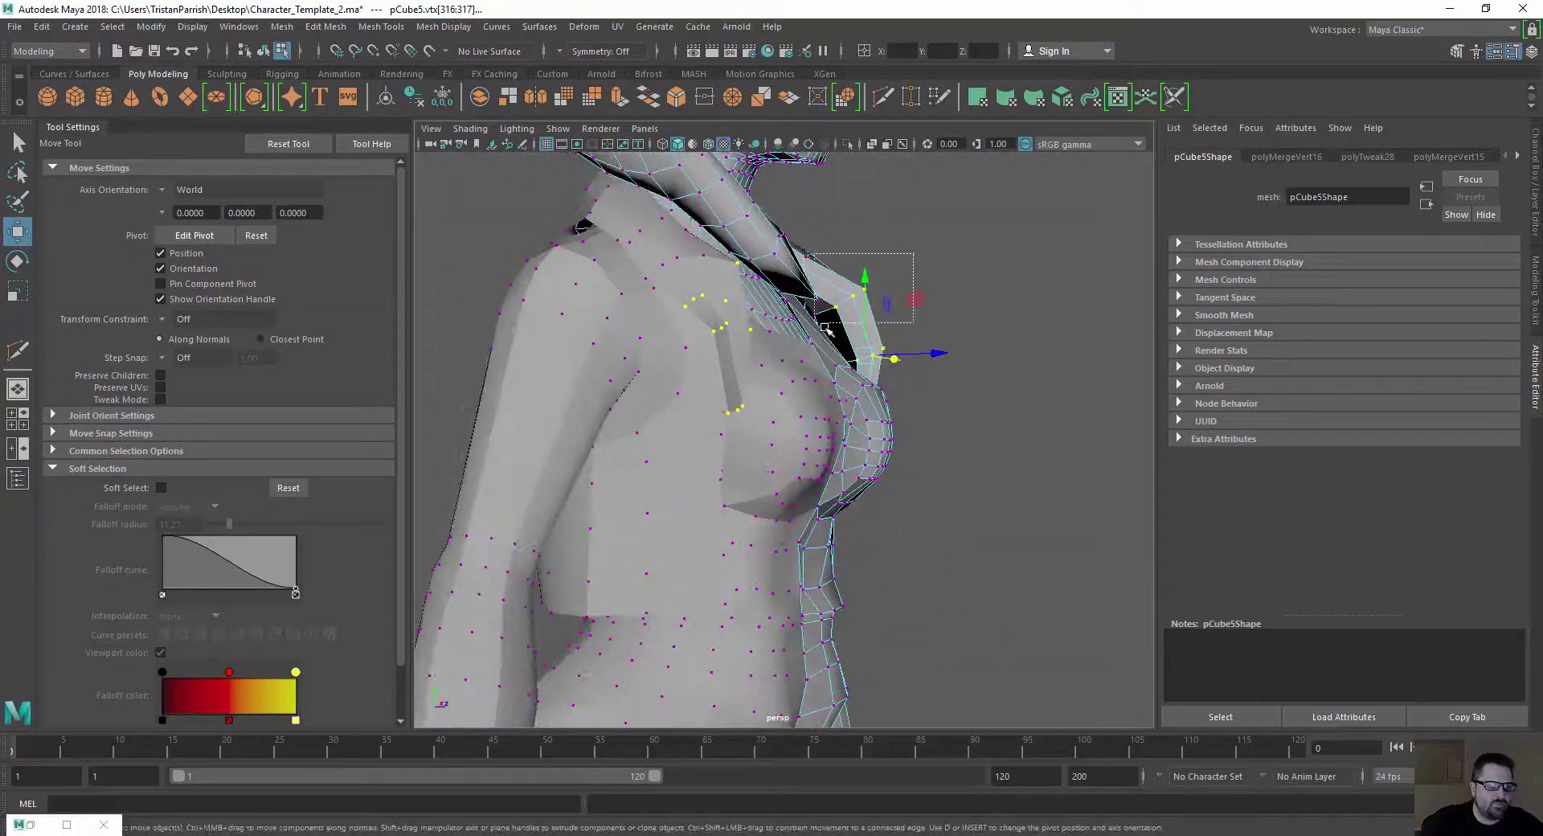
left_click_drag(921, 302, 904, 330)
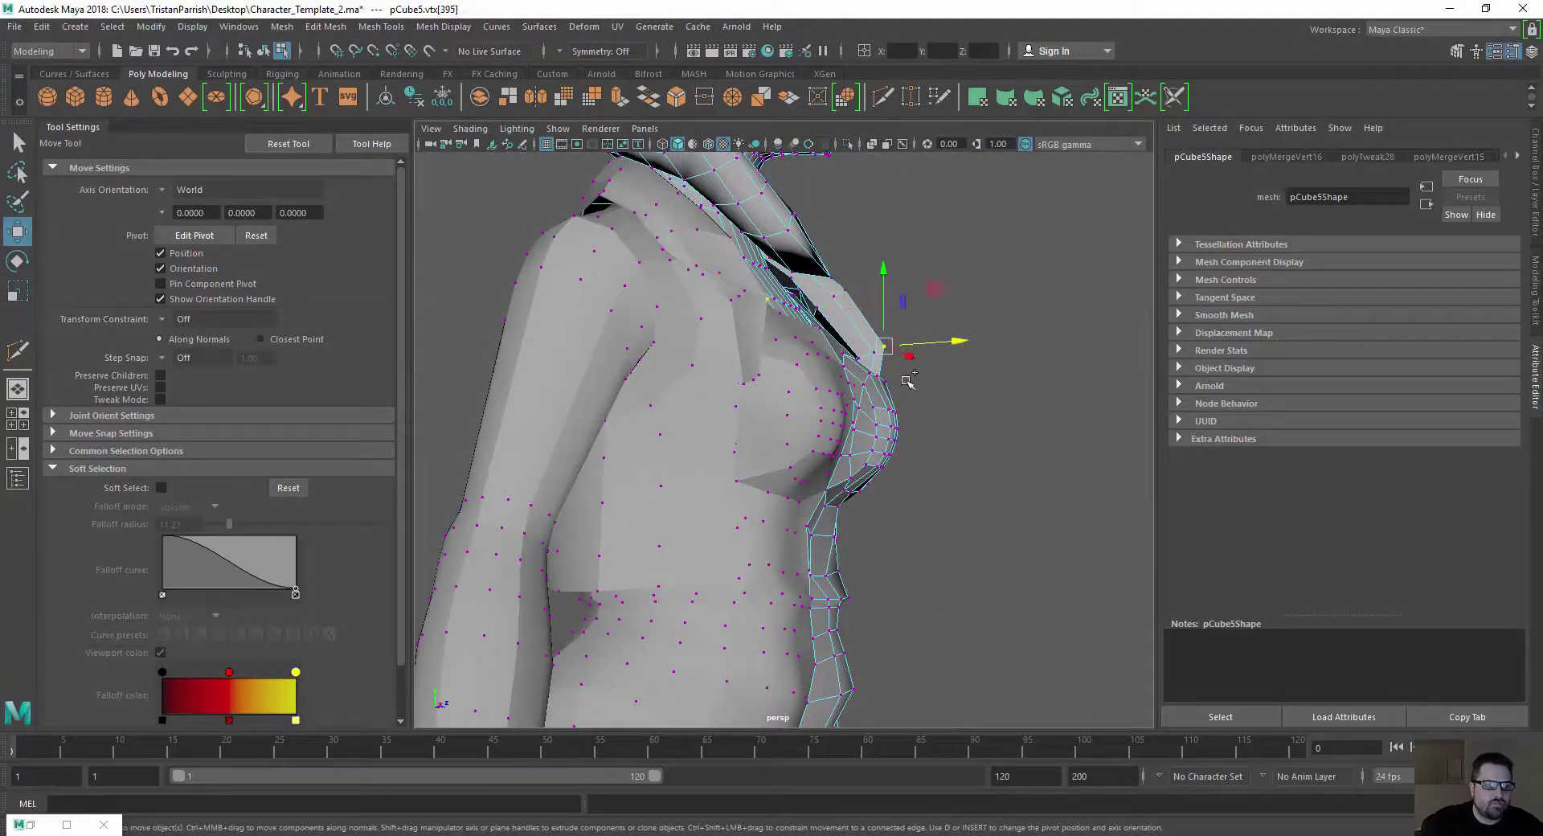
key("shift+period")
left_click_drag(908, 371, 632, 400, "alt")
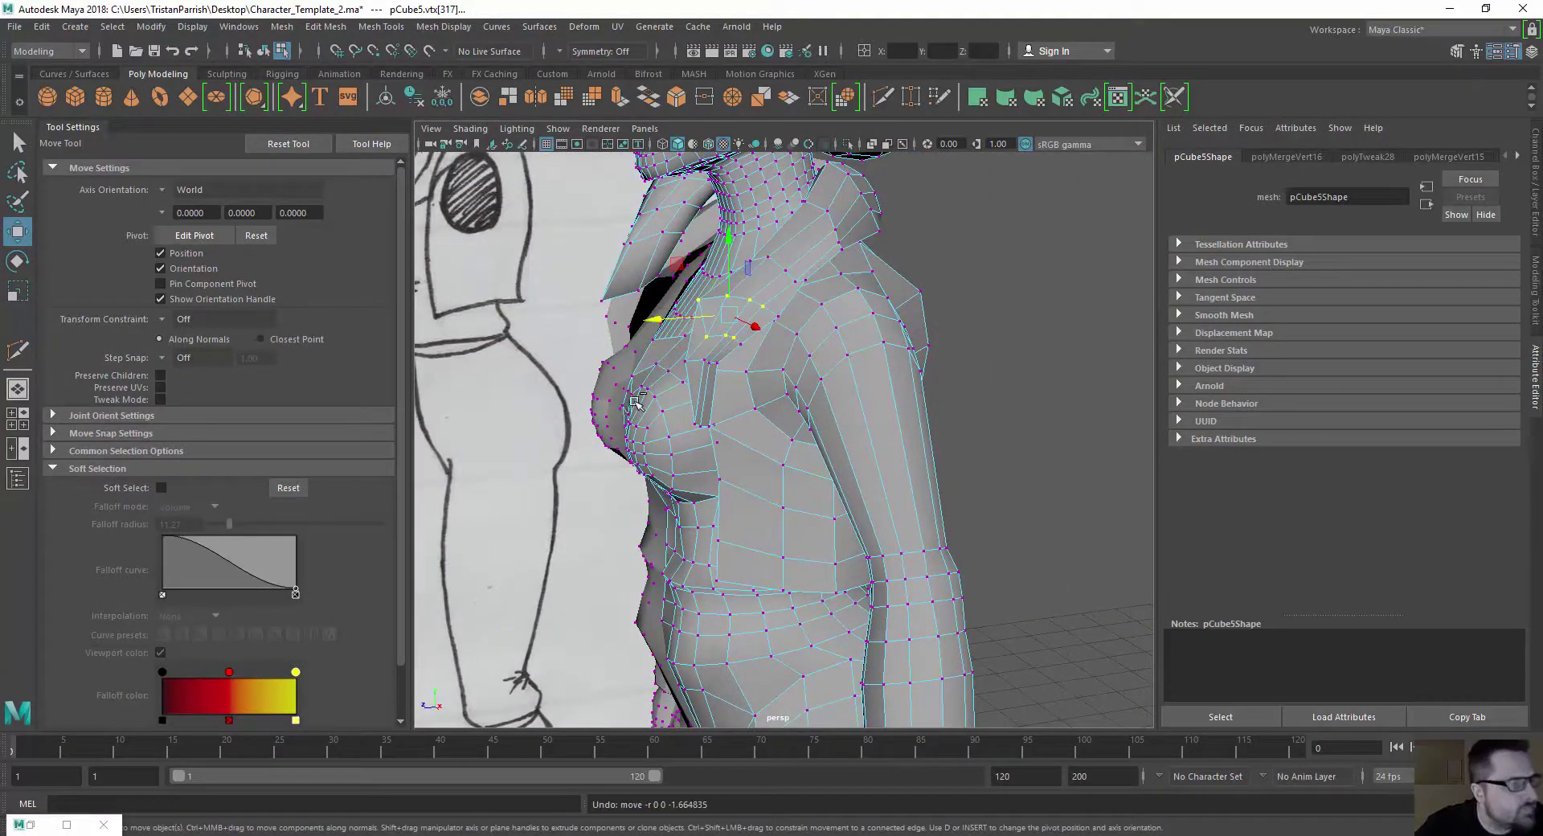
left_click_drag(653, 310, 820, 330)
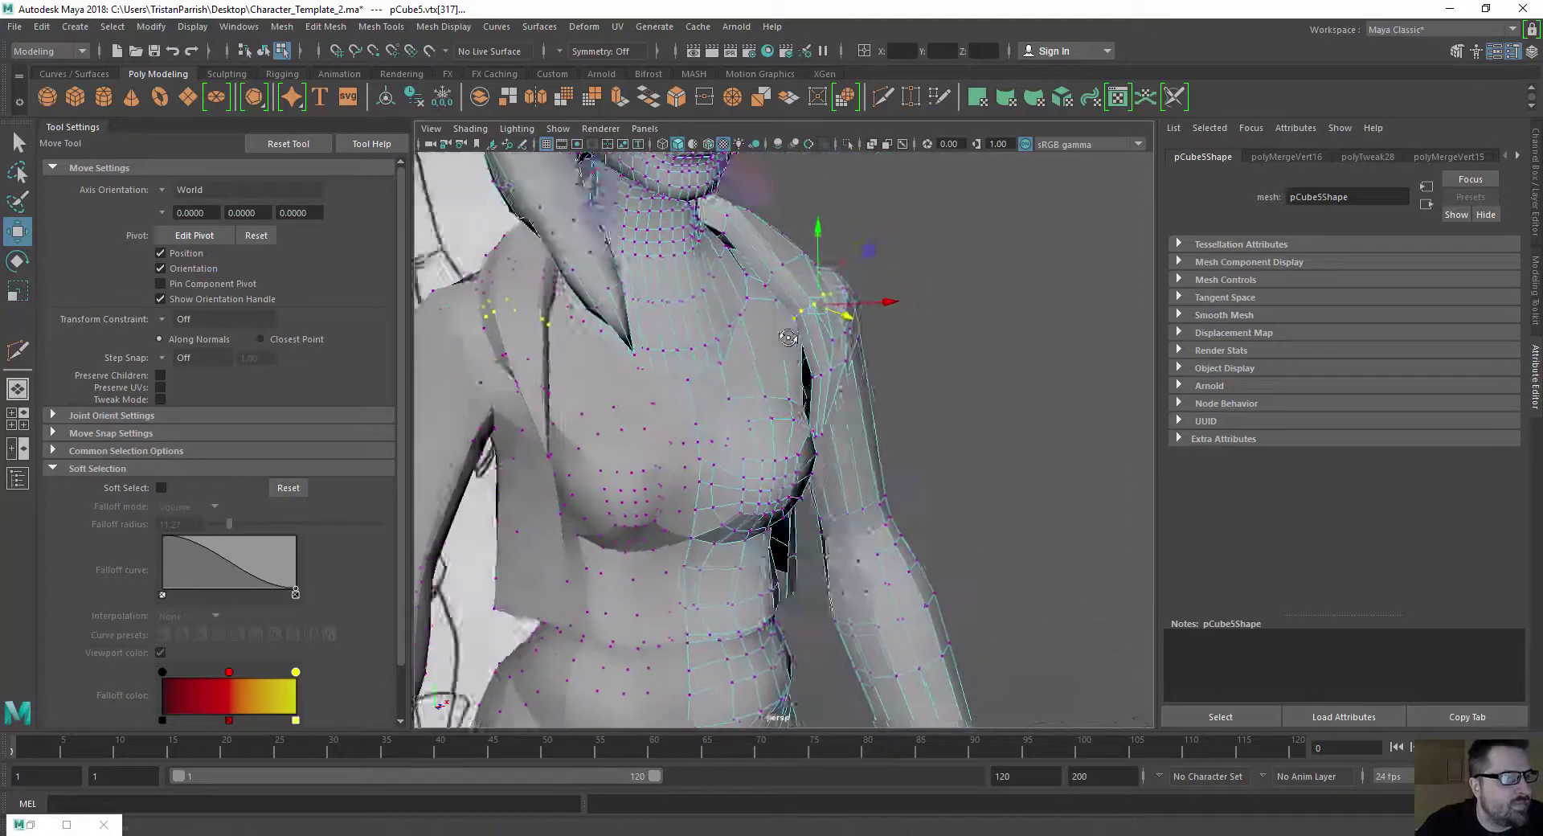
Grow the selection across the upper lapel and front shoulder and shift it slightly inward
right_click_drag(820, 330, 724, 347, "alt")
left_click_drag(724, 347, 766, 316, "alt")
key("shift+period")
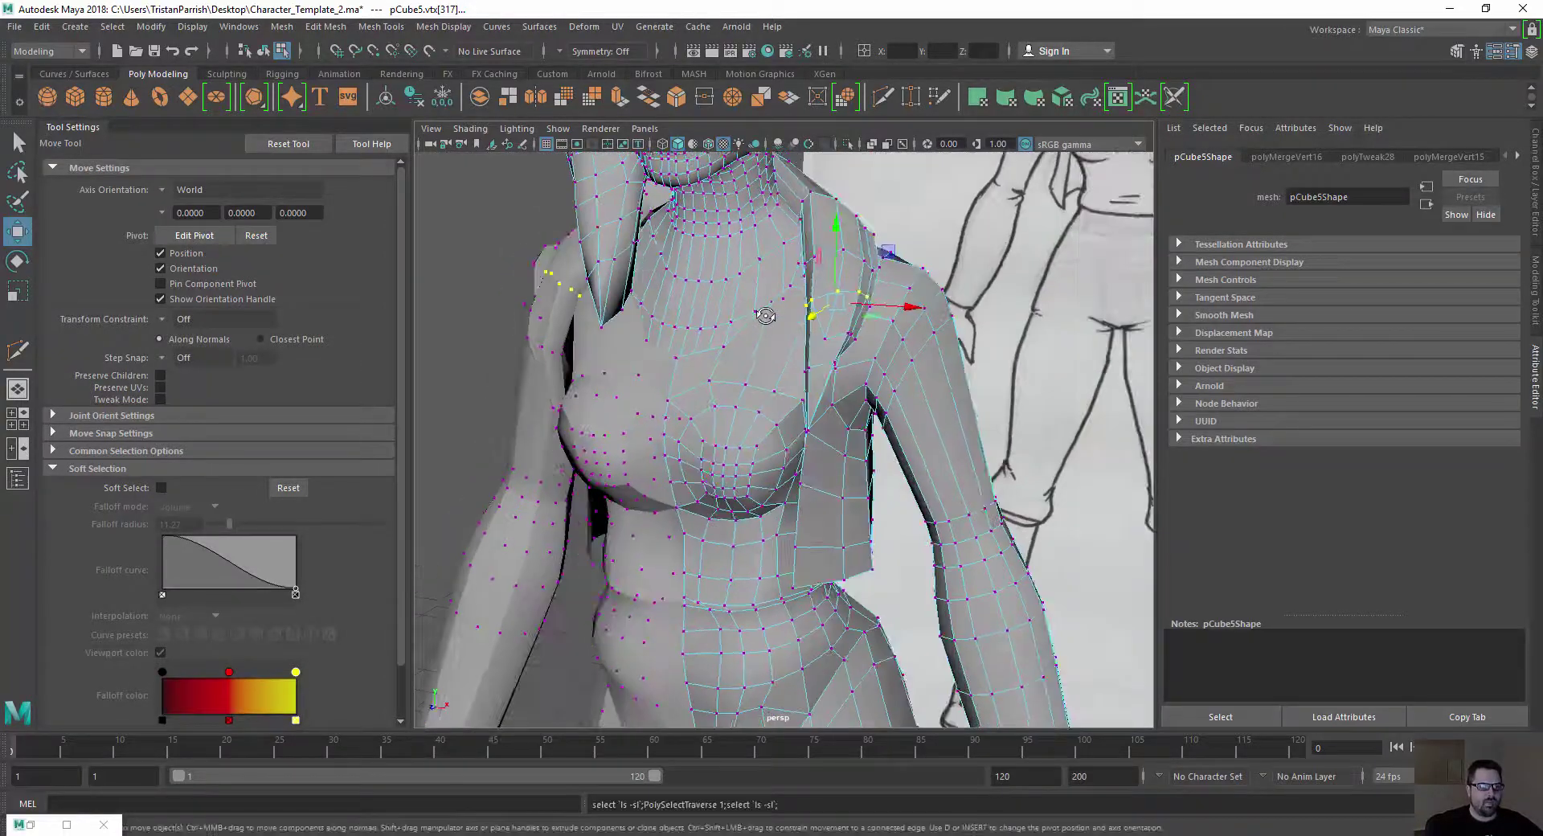
left_click_drag(897, 319, 889, 322)
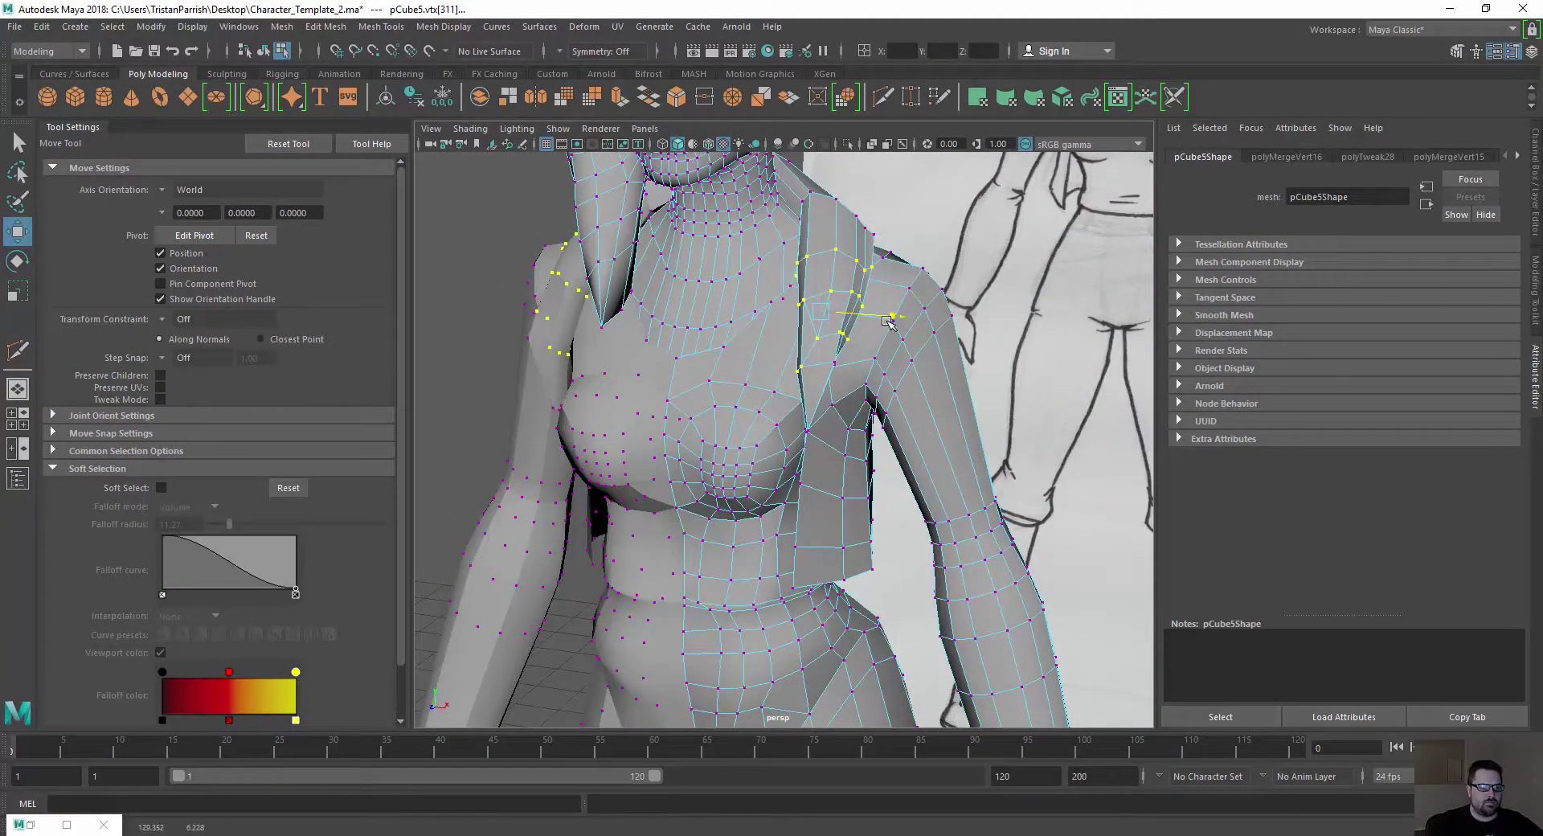
Select the vertices at the upper end of the chest slit and shift them slightly inward
scroll(853, 358, "up", 5)
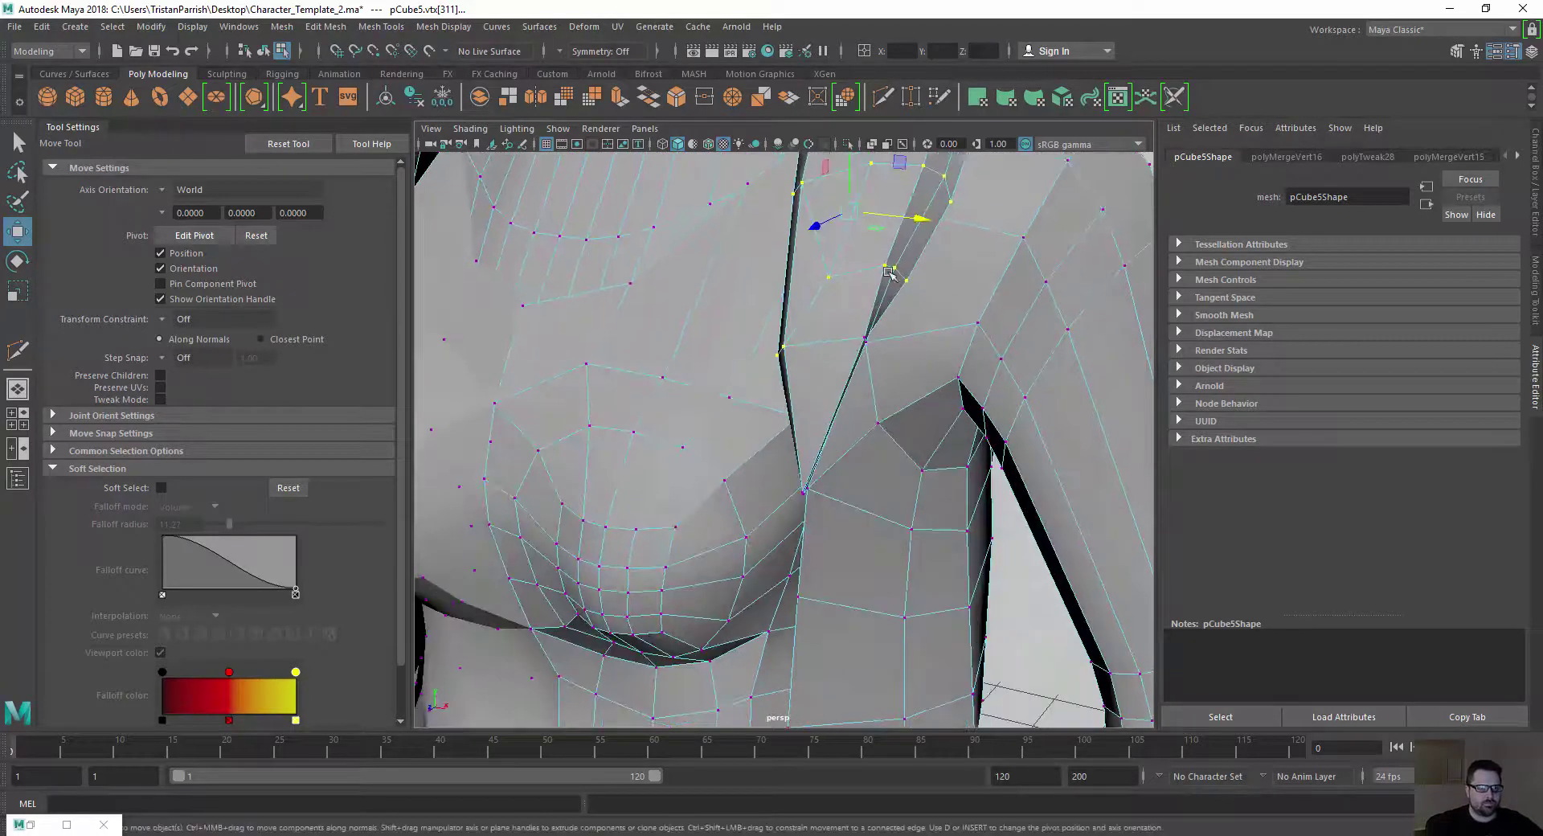
left_click_drag(919, 217, 749, 299, "alt")
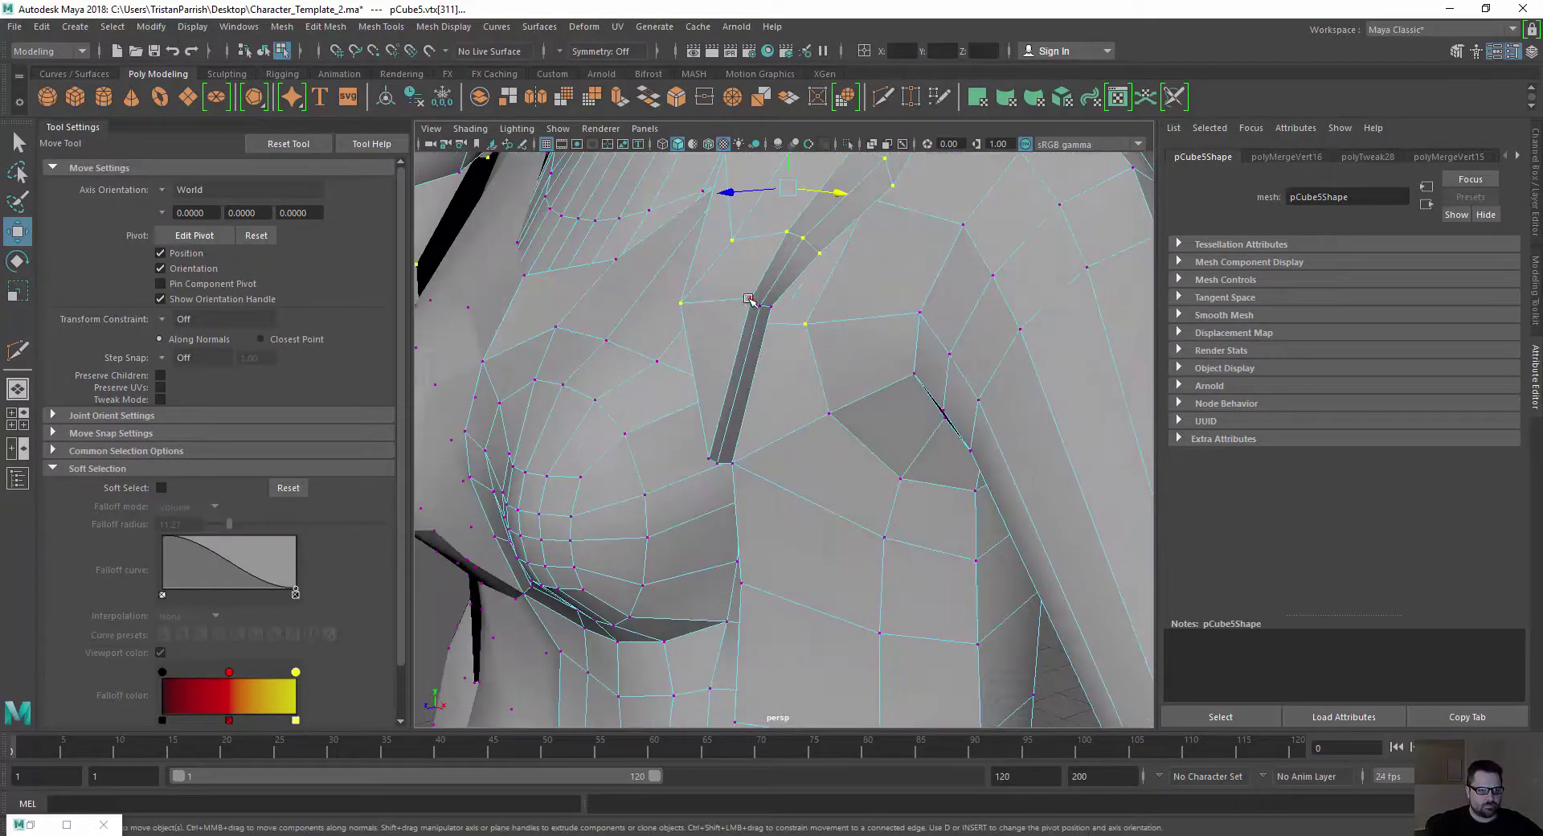
scroll(762, 313, "up", 3)
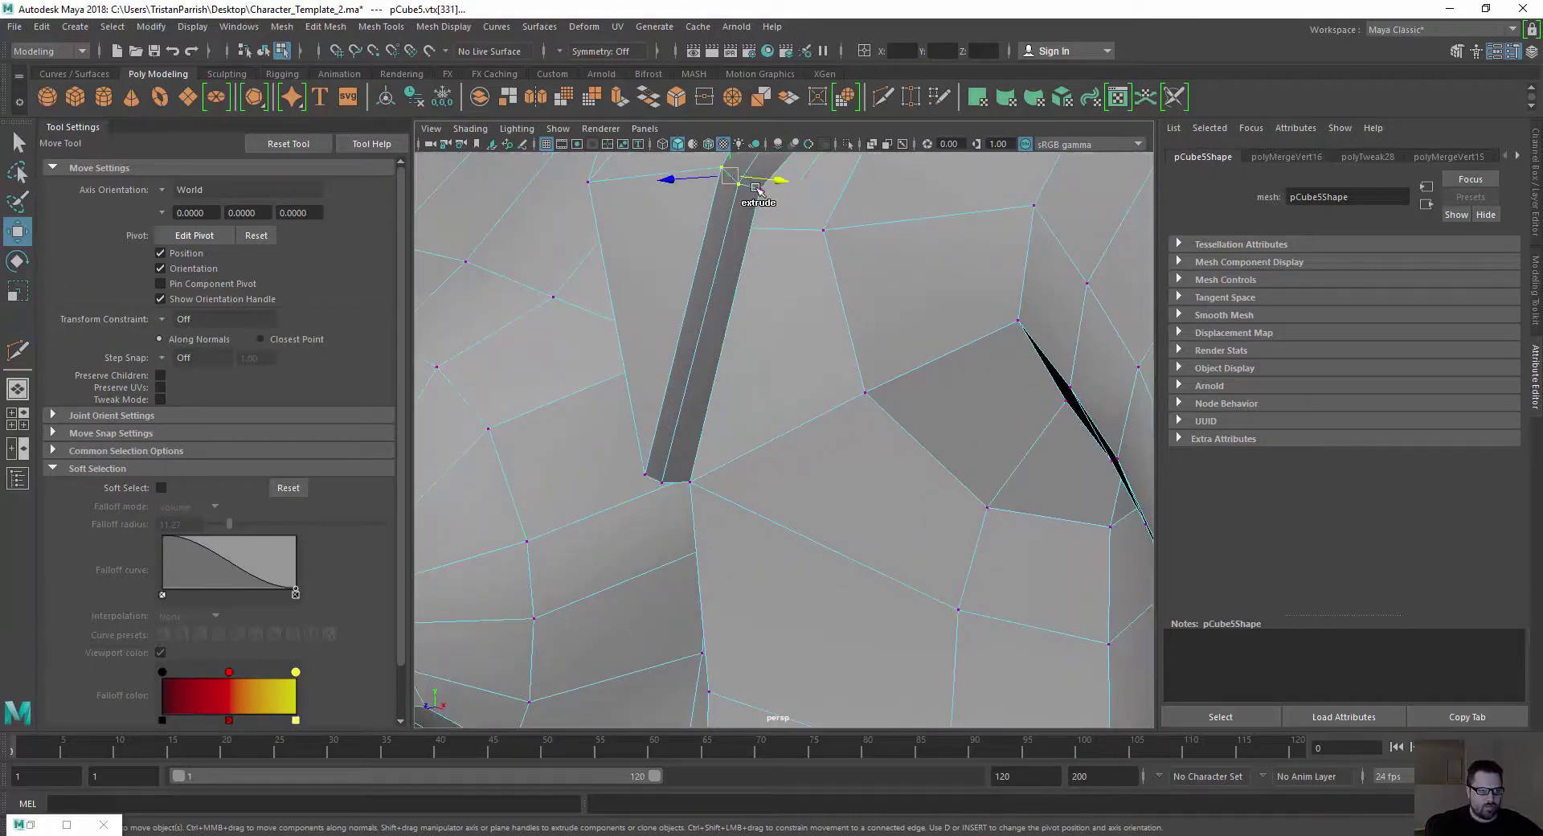
left_click(762, 189, "shift")
scroll(731, 310, "down", 3)
left_click_drag(731, 310, 852, 354, "alt")
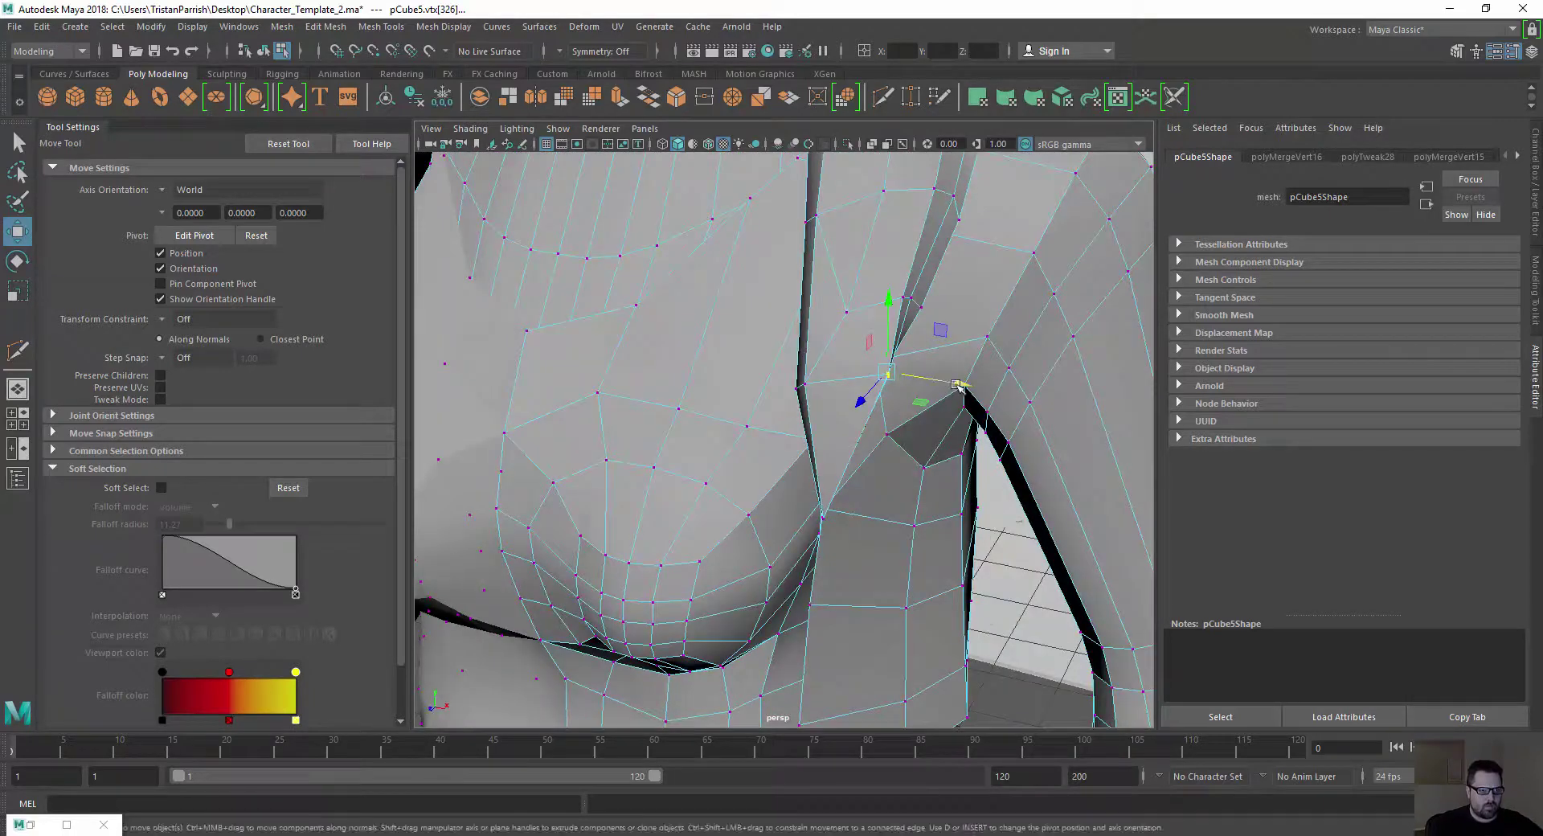
left_click_drag(956, 386, 940, 383)
scroll(772, 389, "up", 2)
left_click_drag(769, 389, 730, 364, "alt")
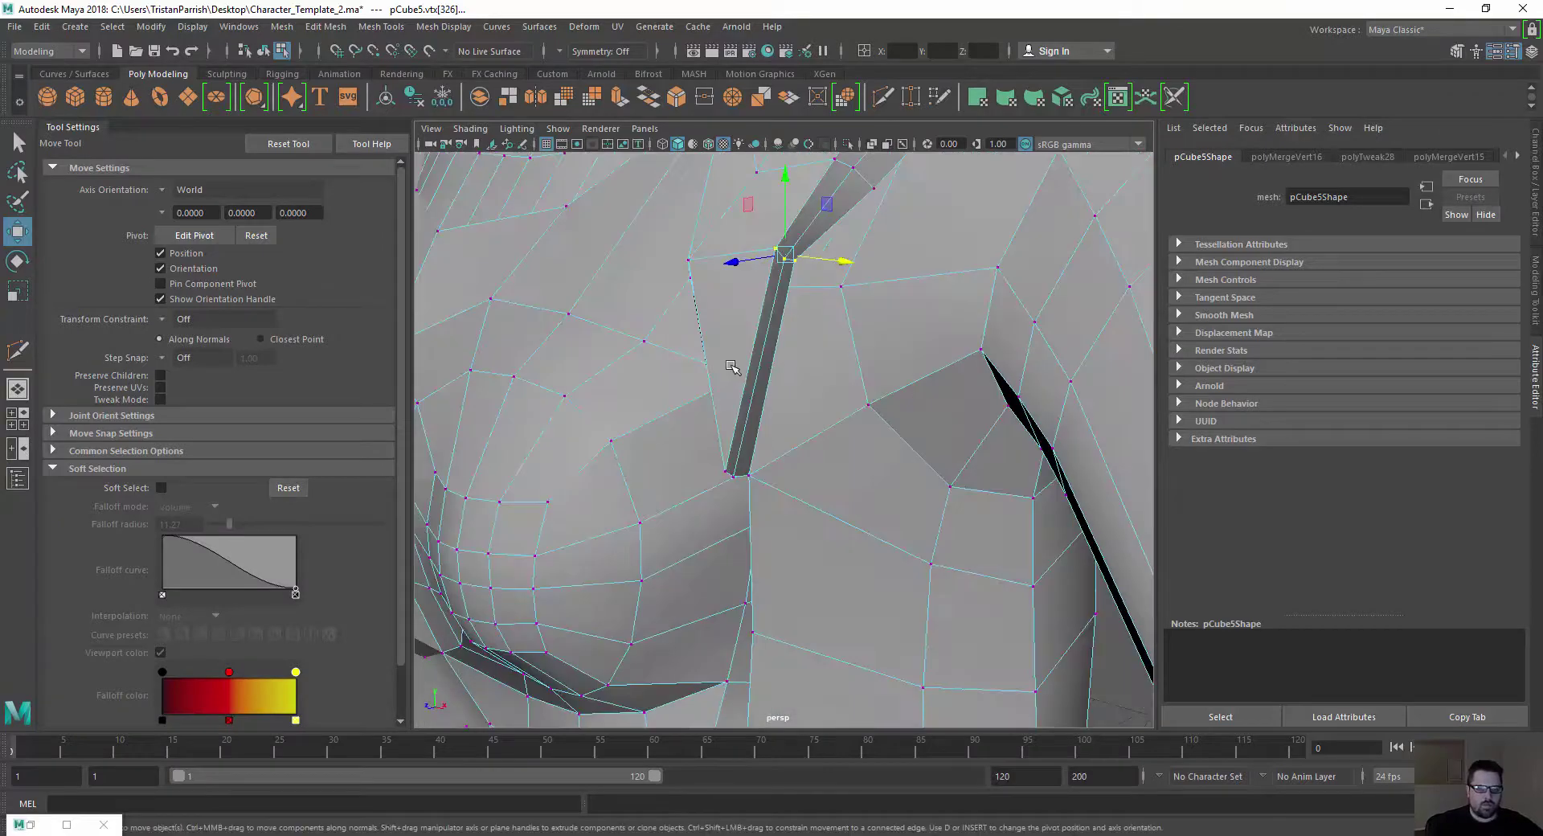
Examine the jacket front, chest, waist and neck seam from several angles to check the body's shape
scroll(731, 365, "down", 7)
middle_click_drag(697, 447, 808, 499, "alt")
left_click_drag(808, 499, 818, 482, "alt")
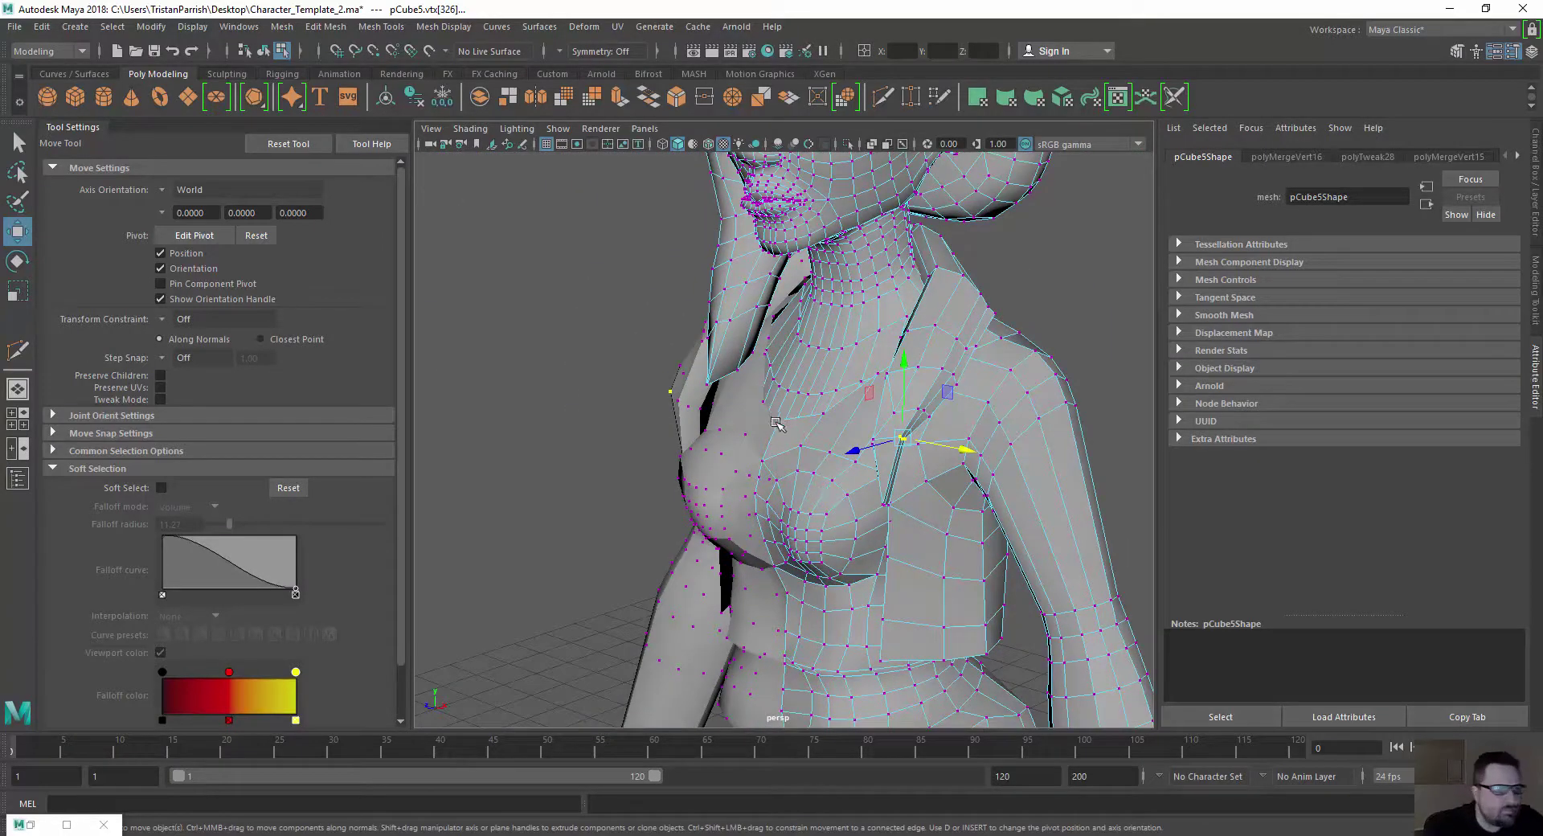
scroll(775, 422, "up", 5)
left_click_drag(776, 422, 784, 363, "alt")
scroll(837, 420, "down", 5)
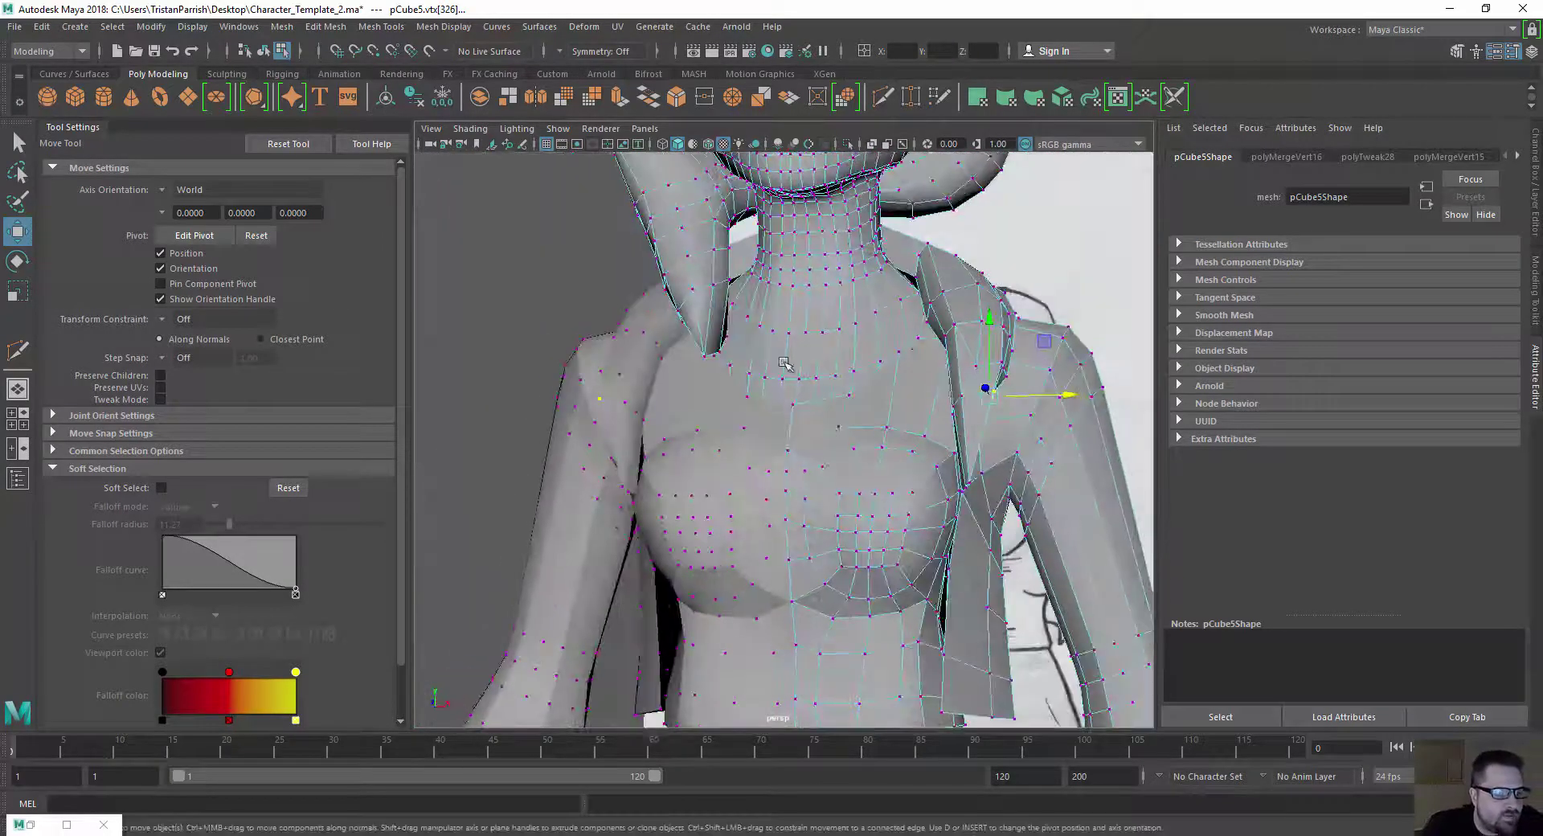
middle_click_drag(784, 363, 737, 304, "alt")
scroll(765, 437, "up", 5)
left_click_drag(765, 437, 666, 322, "alt")
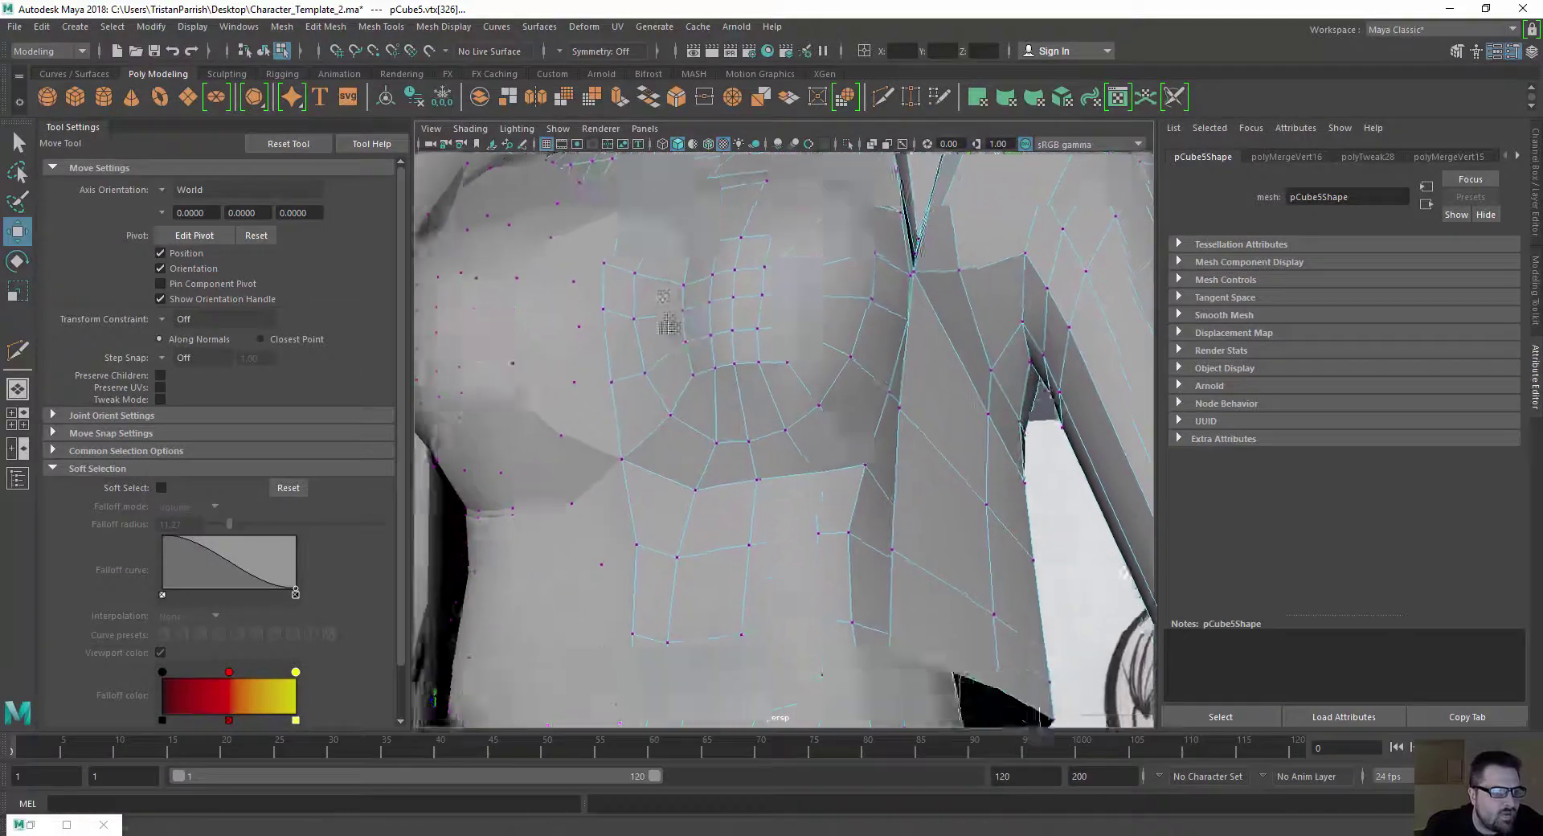
scroll(669, 322, "down", 5)
middle_click_drag(687, 406, 657, 305, "alt")
left_click_drag(658, 305, 755, 514, "alt")
scroll(739, 555, "up", 6)
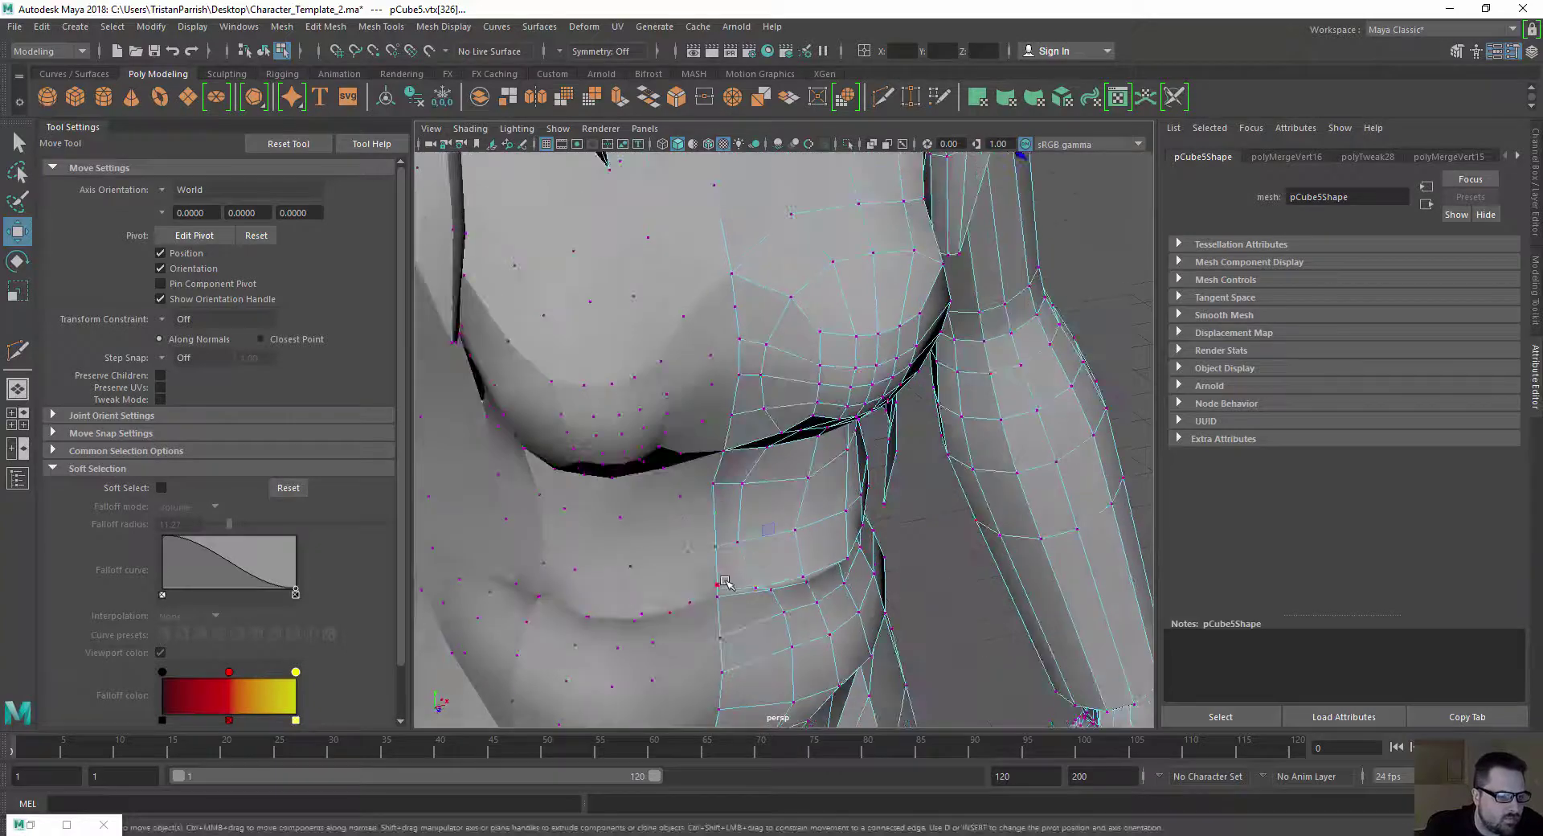
left_click_drag(744, 631, 748, 636)
scroll(744, 631, "down", 5)
middle_click_drag(720, 418, 715, 555, "alt")
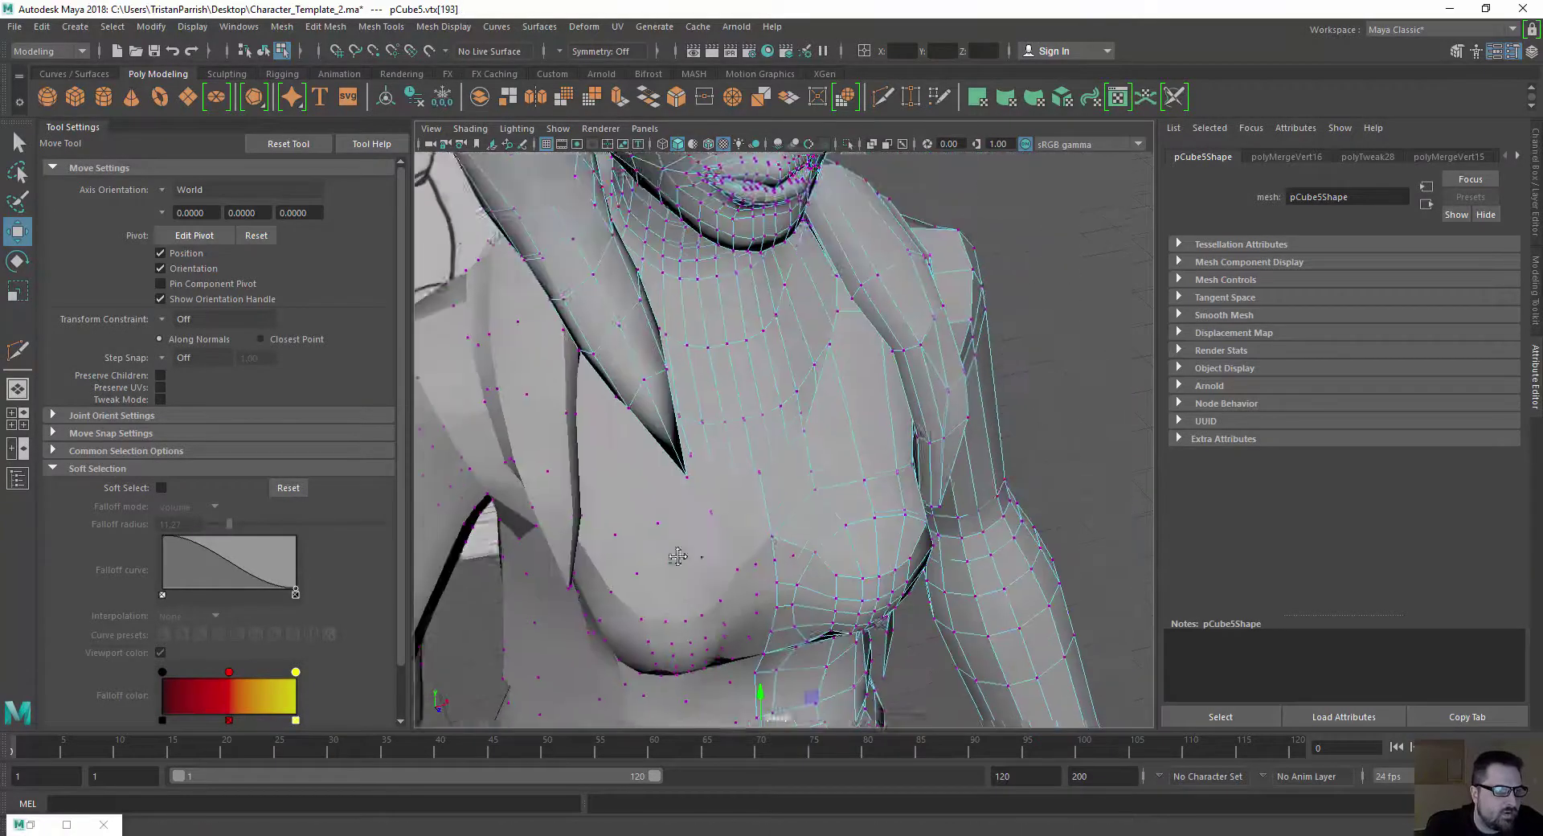
left_click_drag(715, 555, 630, 489, "alt")
middle_click_drag(630, 489, 713, 595, "alt")
left_click_drag(713, 596, 757, 448, "alt")
middle_click_drag(757, 449, 738, 557, "alt")
left_click(679, 432)
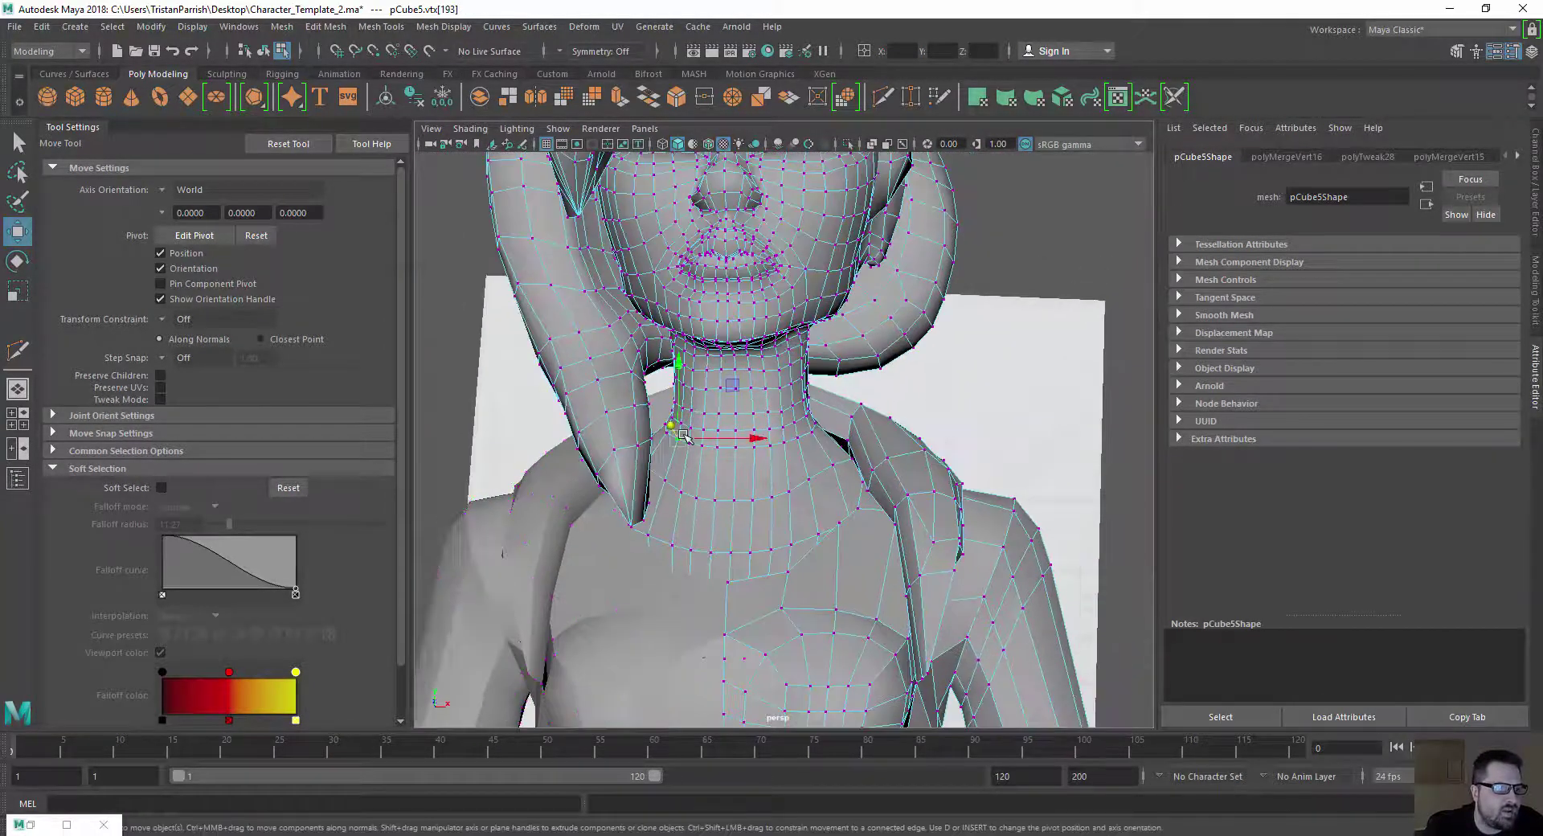
Select the collar vertex beside the neck opening and shift it to tighten the collar's fit
middle_click_drag(716, 465, 703, 393, "alt")
left_click(778, 493)
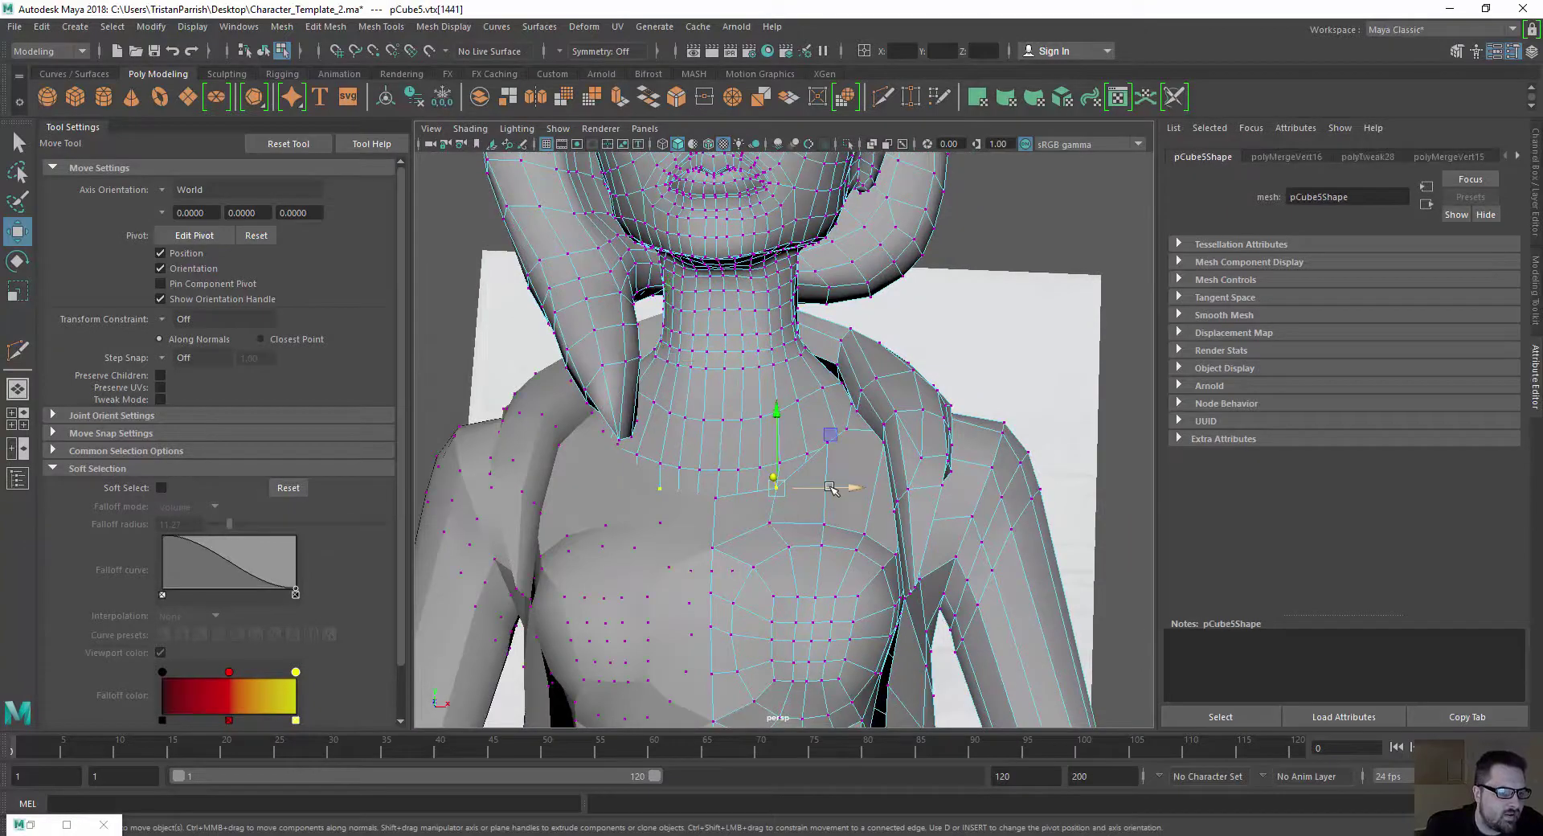
scroll(831, 488, "down", 3)
scroll(831, 490, "up", 7)
left_click_drag(723, 490, 772, 477, "alt")
scroll(771, 477, "up", 4)
left_click_drag(839, 401, 943, 404, "alt")
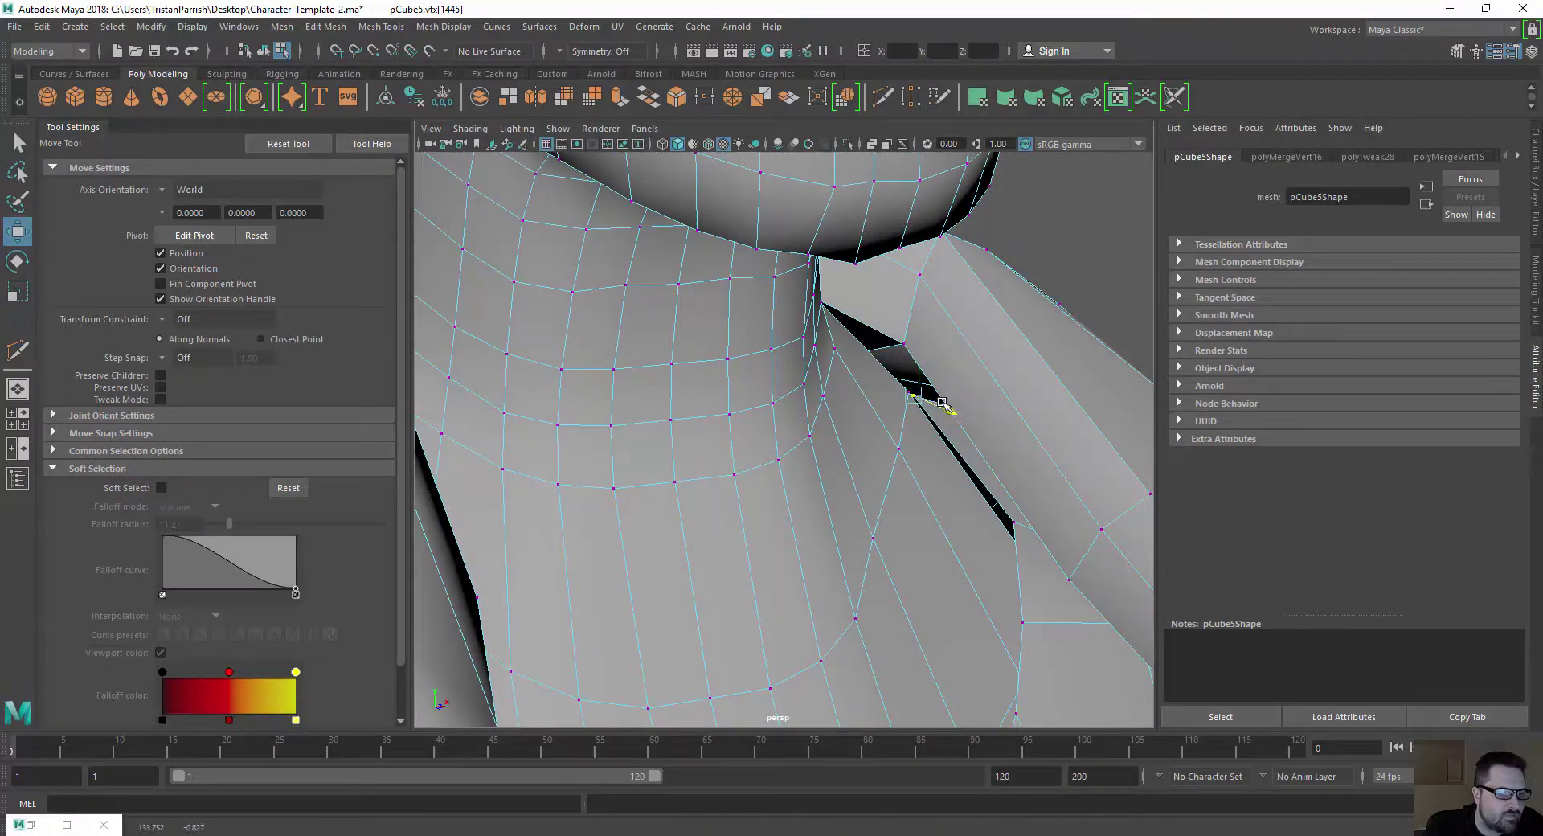
scroll(939, 304, "down", 5)
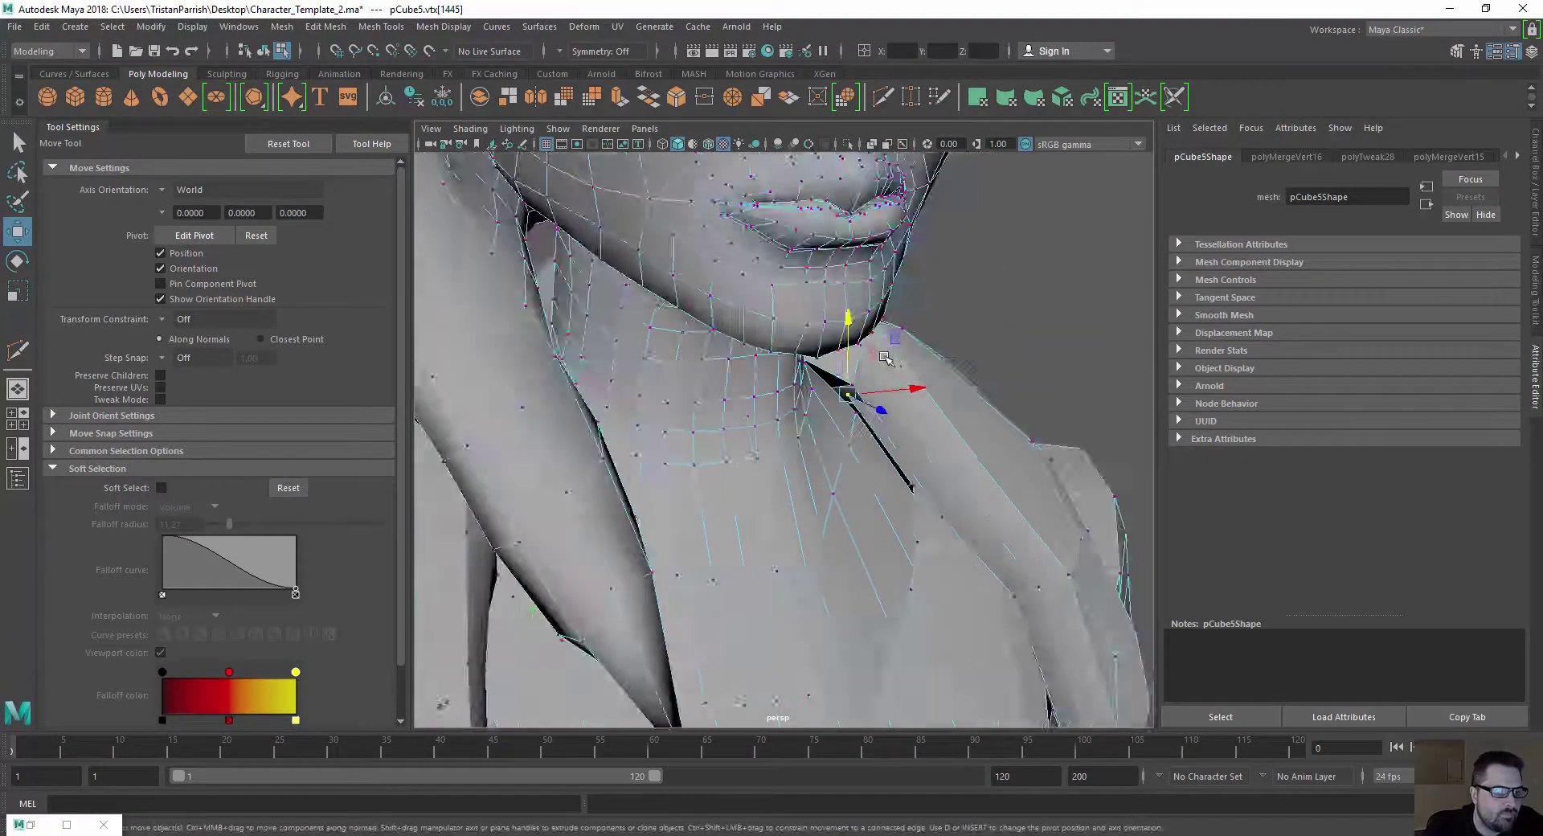
left_click_drag(912, 322, 804, 467, "alt")
Switch to edge selection, pick the edges across the upper collar and shift them sideways over the shoulder
scroll(820, 381, "up", 4)
right_click_drag(848, 432, 848, 381)
left_click(848, 427)
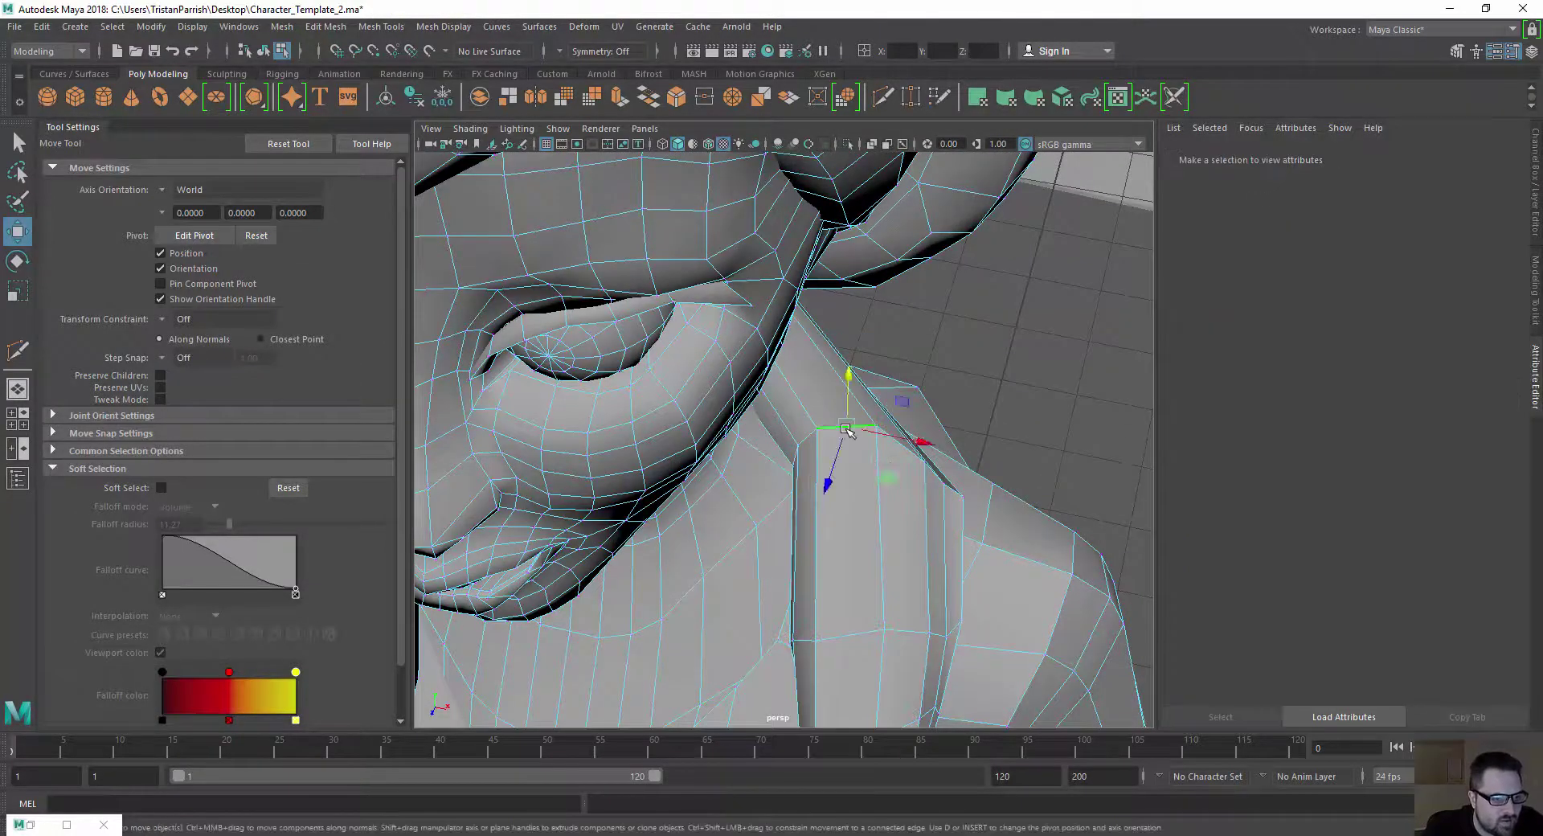
left_click(902, 443, "shift")
left_click(935, 473, "shift")
scroll(916, 469, "down", 5)
left_click_drag(915, 469, 897, 468)
left_click_drag(729, 494, 729, 436, "alt")
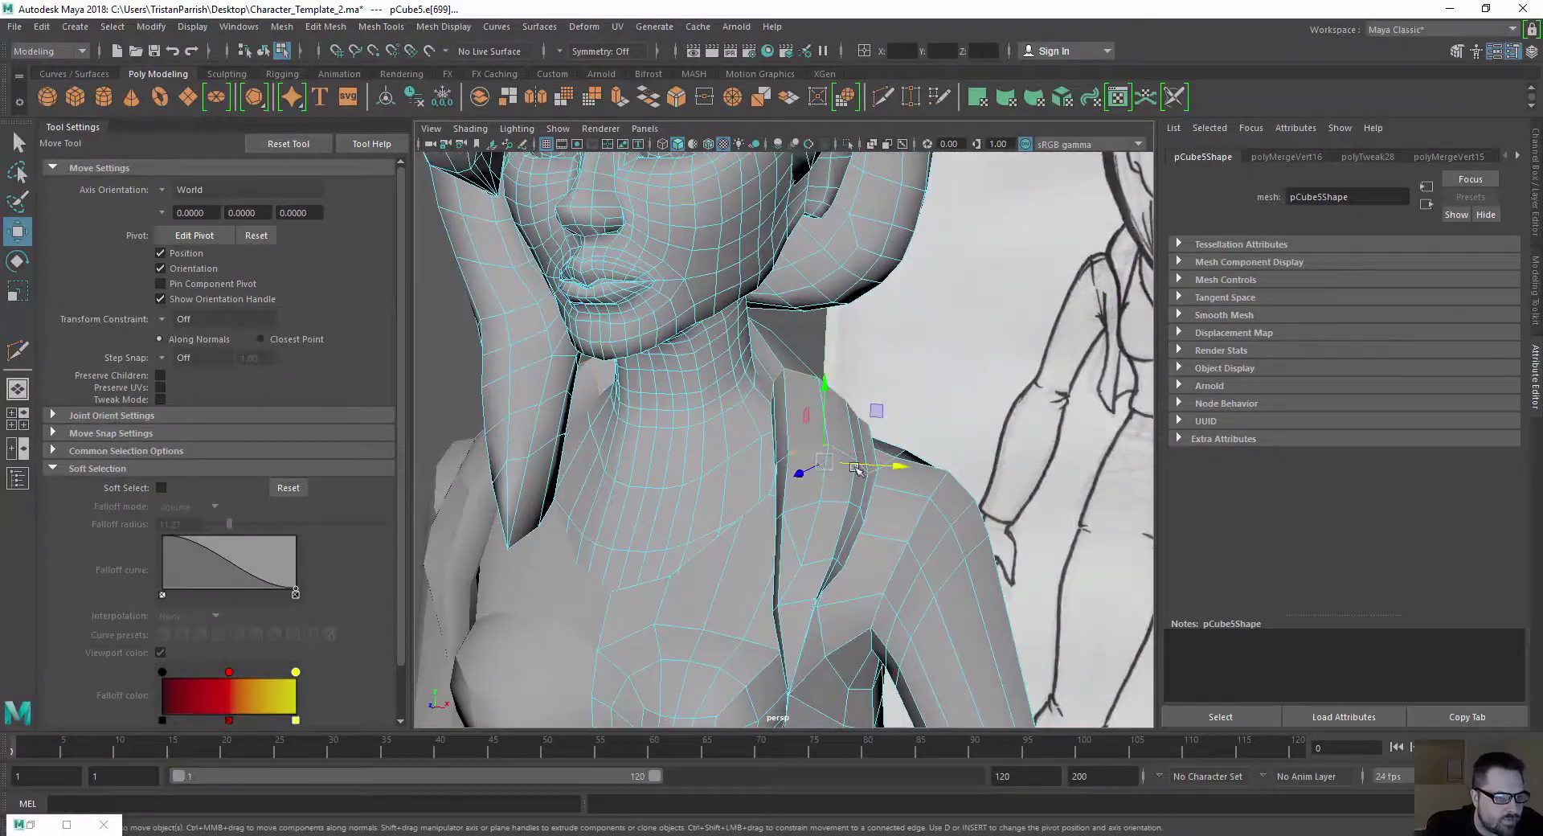
left_click_drag(855, 470, 901, 468)
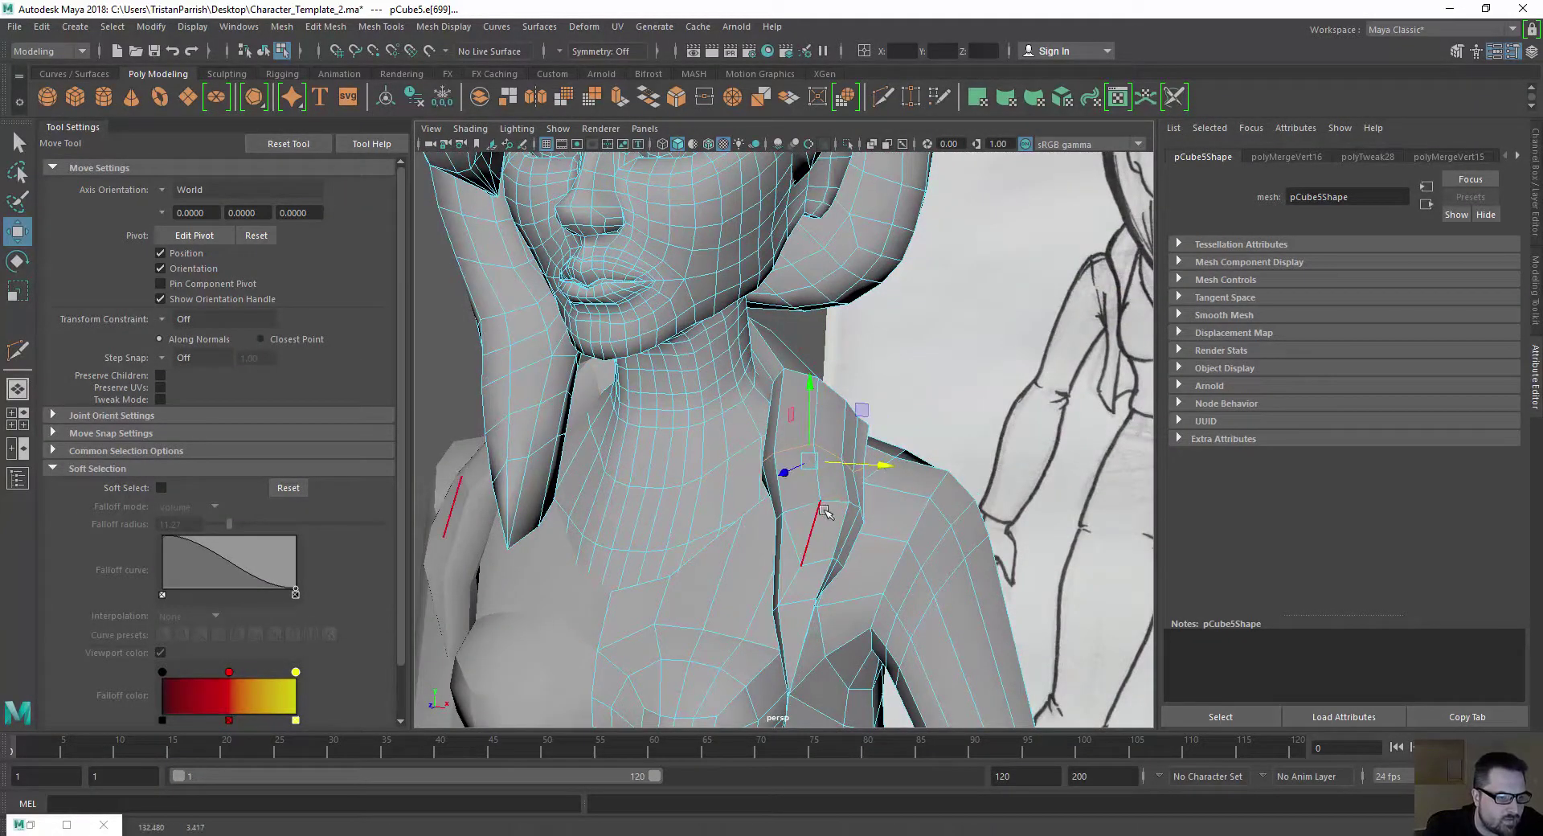
Select the lapel edges in front of the shoulder and shift them slightly inward
left_click(829, 505)
left_click_drag(796, 518, 890, 496, "alt")
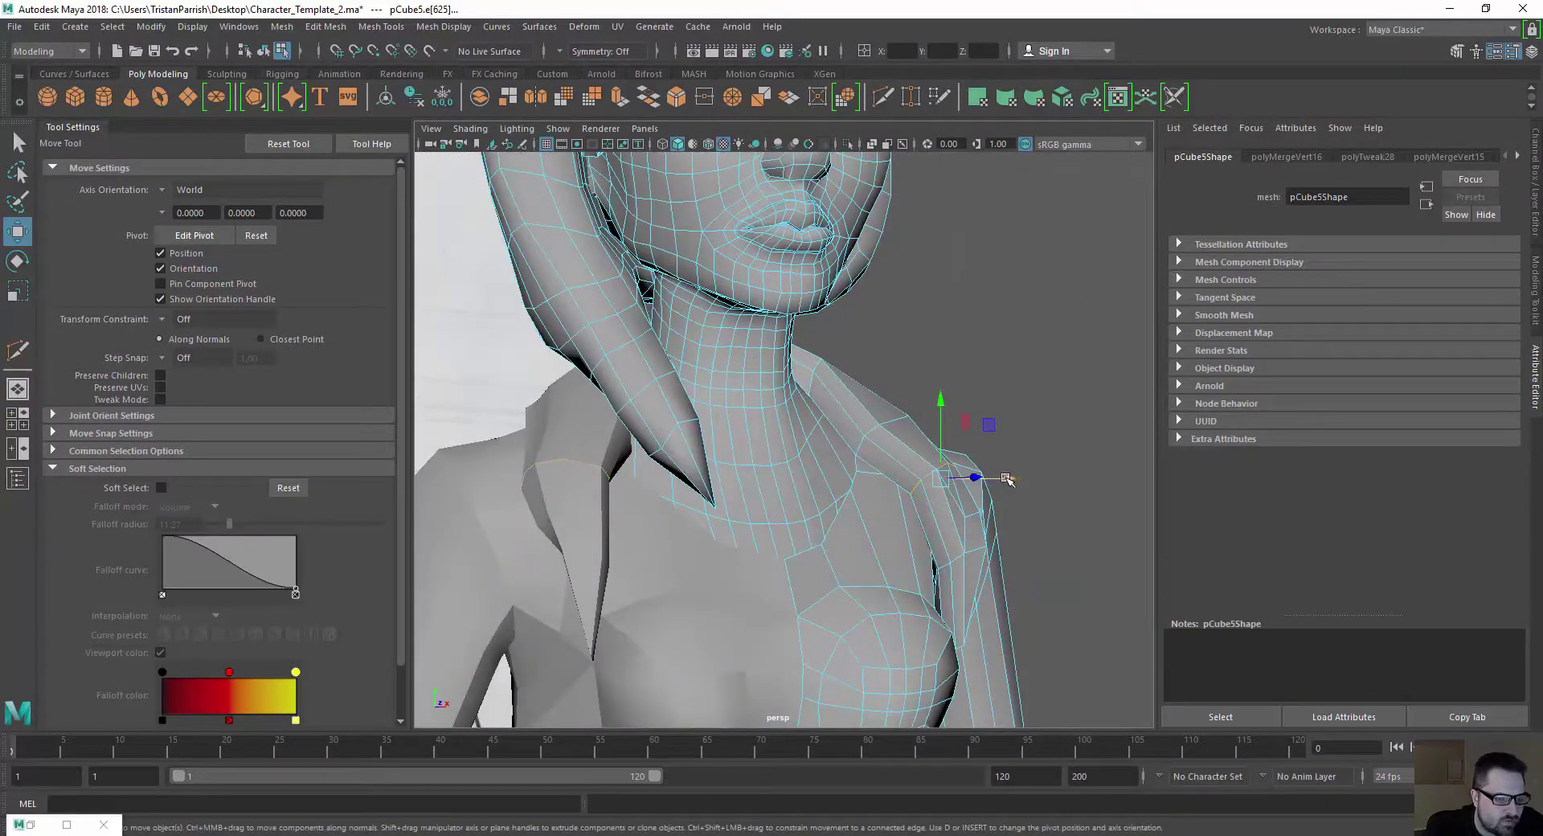
mouse_move(1007, 479)
left_mouse_down("alt")
mouse_move(917, 480)
mouse_move(948, 480)
mouse_move(828, 528)
left_mouse_up("alt")
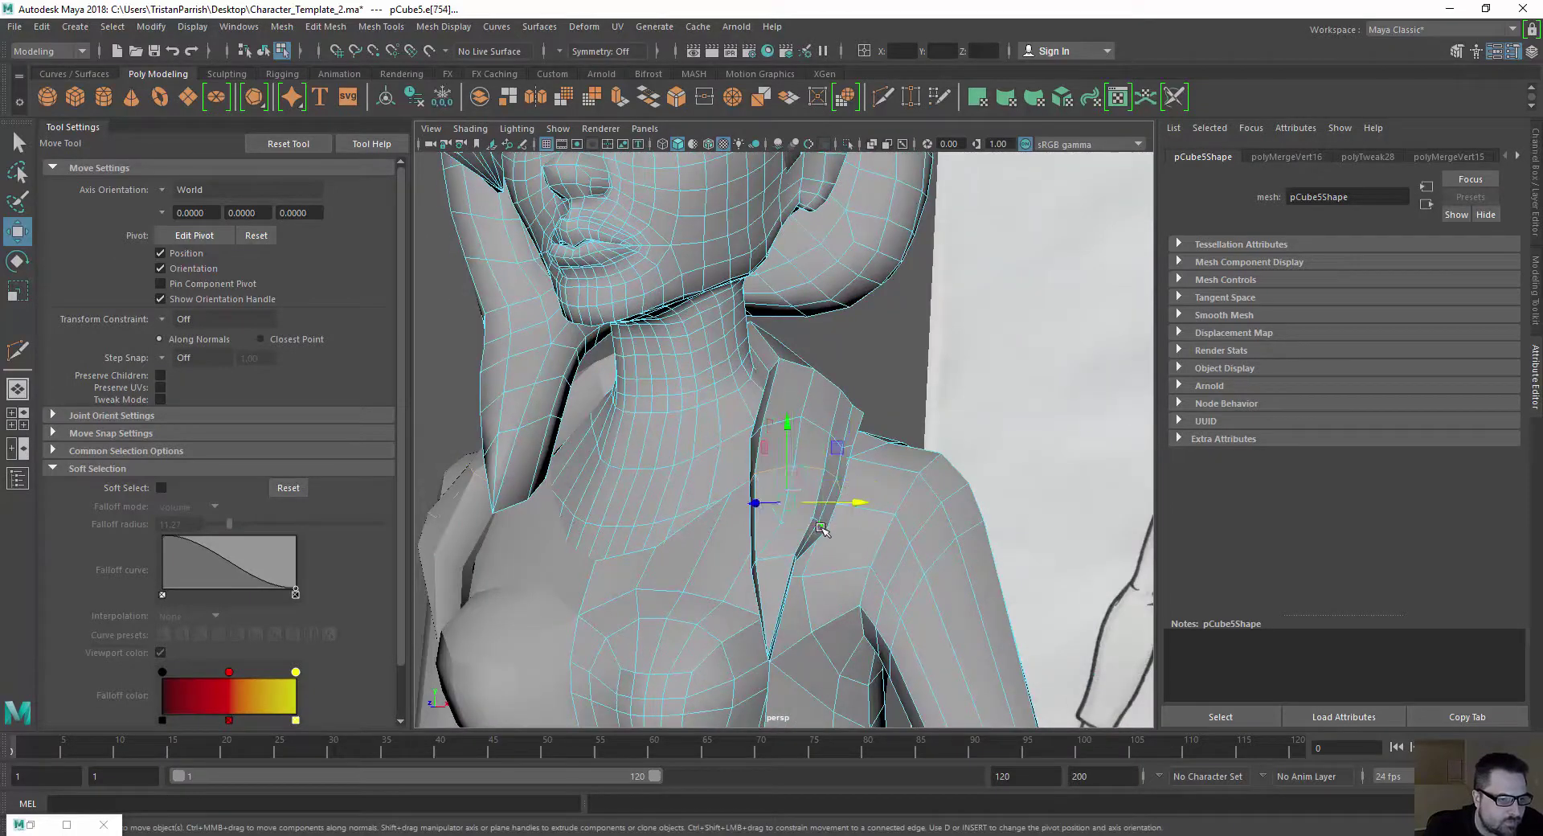
left_click_drag(859, 504, 851, 504)
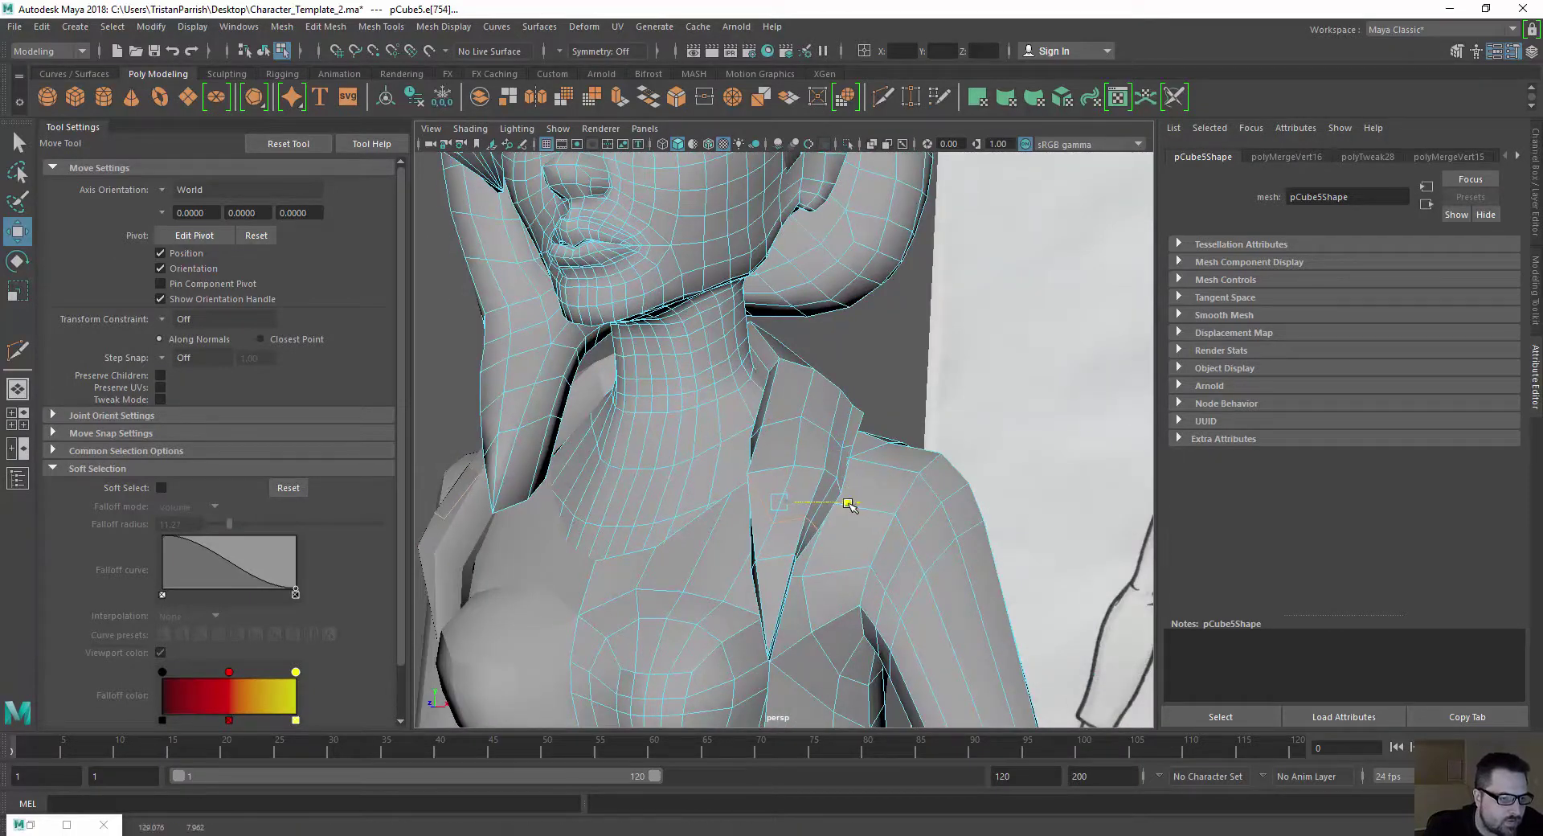
Examine the neckline, chest and full body against the reference, and clear the selection in object mode
mouse_move(675, 518)
left_mouse_down("alt")
mouse_move(764, 527)
mouse_move(661, 509)
mouse_move(685, 556)
left_mouse_up("alt")
scroll(660, 511, "down", 6)
scroll(659, 511, "up", 4)
scroll(686, 556, "up", 7)
middle_click_drag(685, 556, 765, 389, "alt")
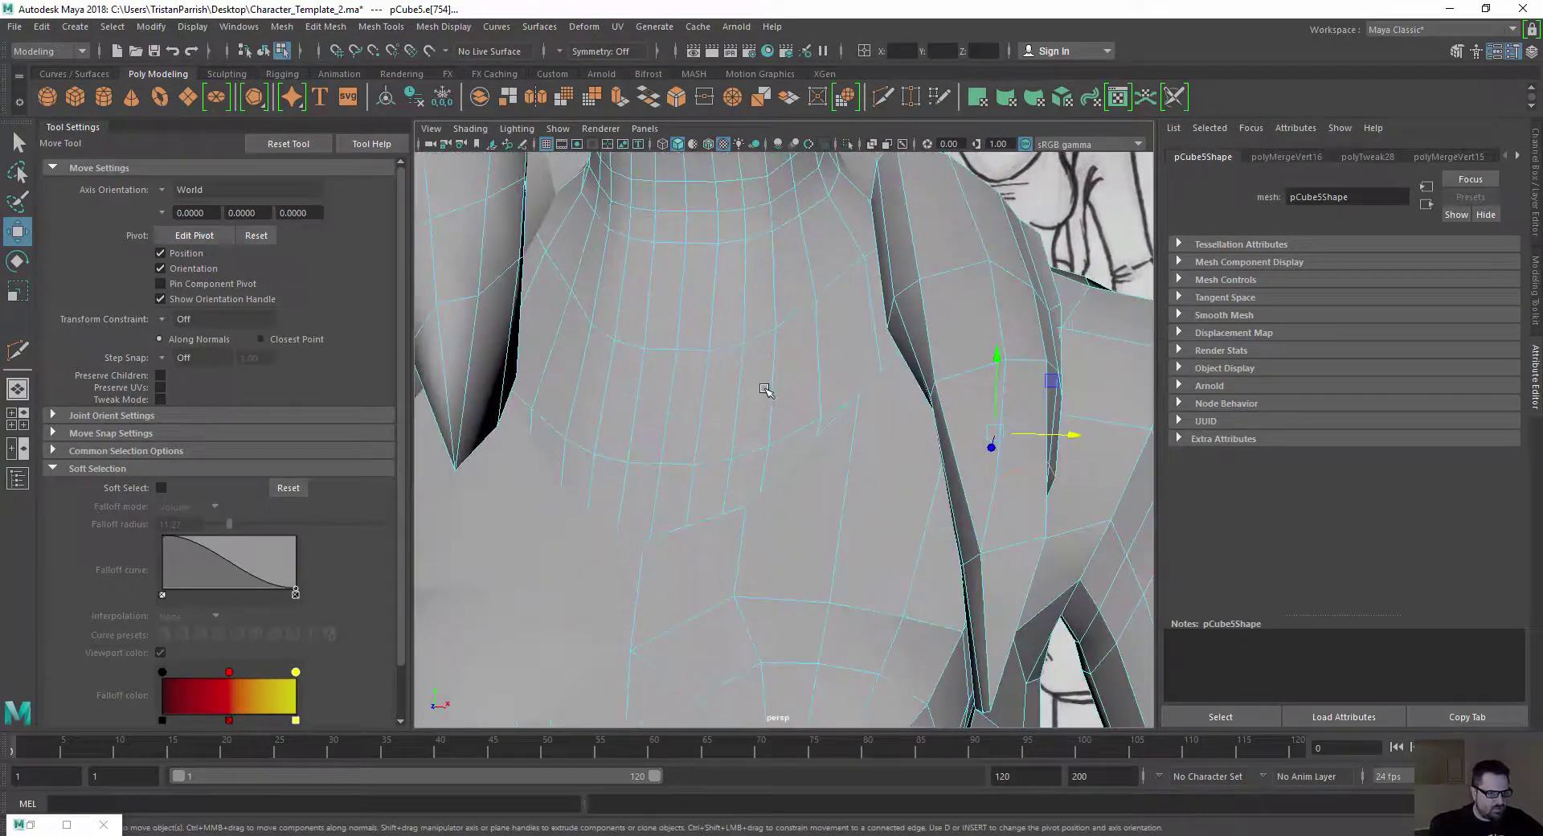
scroll(759, 394, "down", 8)
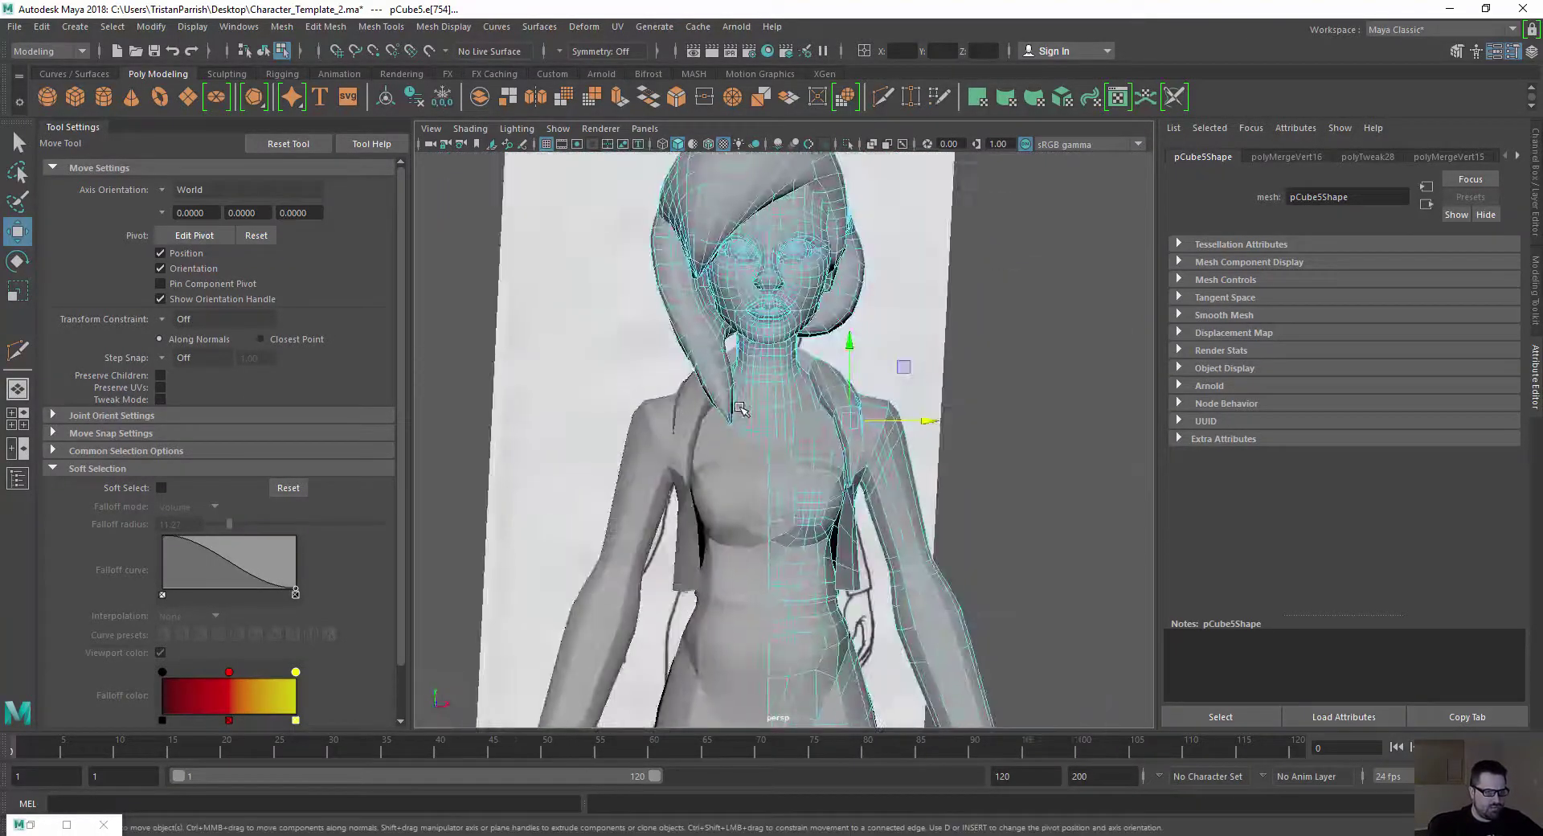
scroll(740, 408, "down", 4)
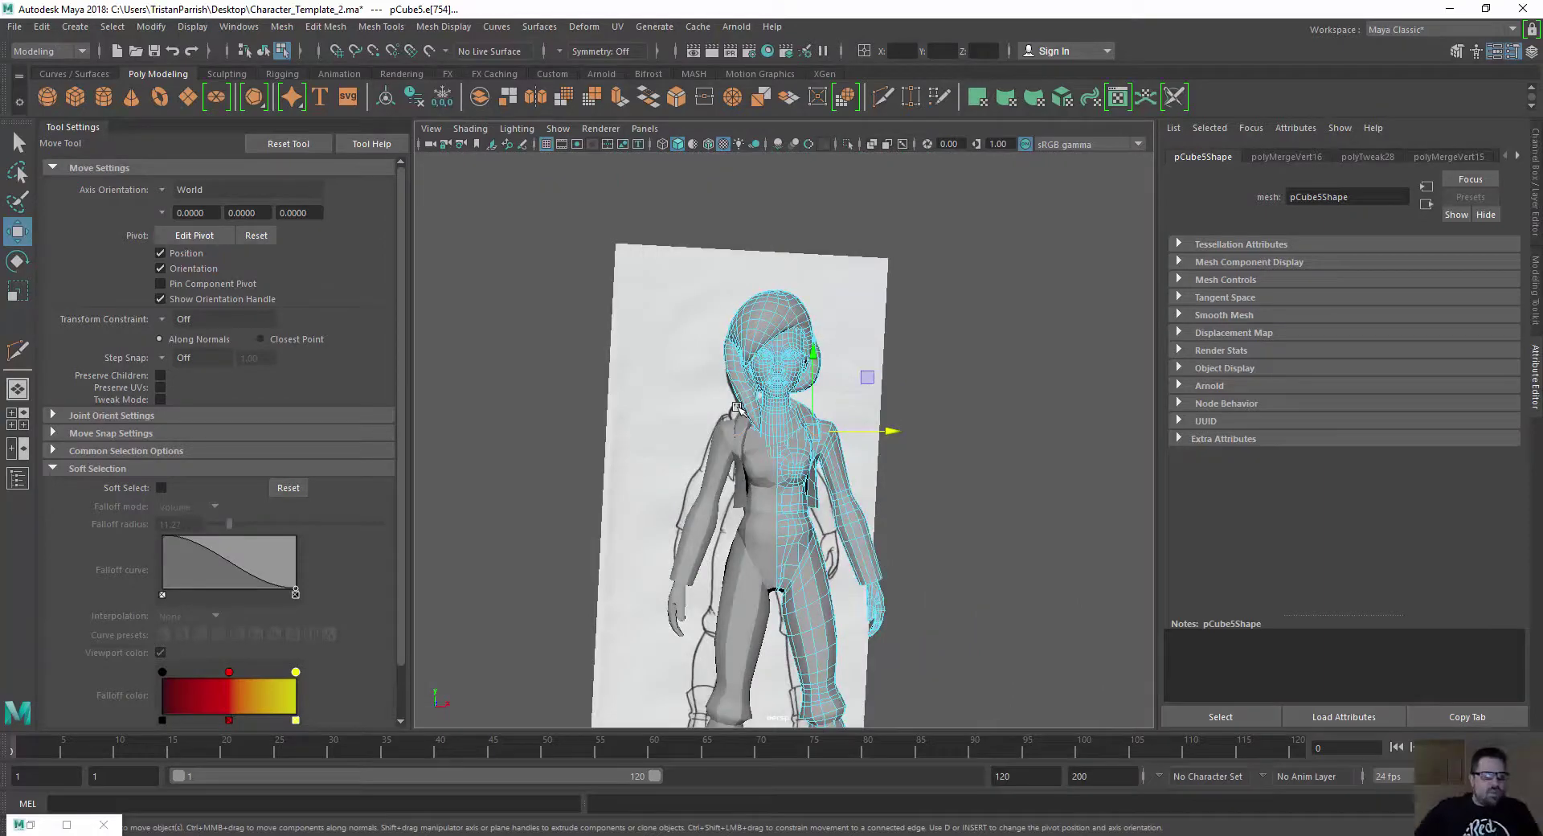
scroll(753, 412, "up", 3)
left_click_drag(756, 402, 723, 450, "alt")
right_click_drag(758, 388, 838, 363)
left_click(578, 480)
left_click_drag(577, 480, 600, 447, "alt")
scroll(600, 442, "up", 6)
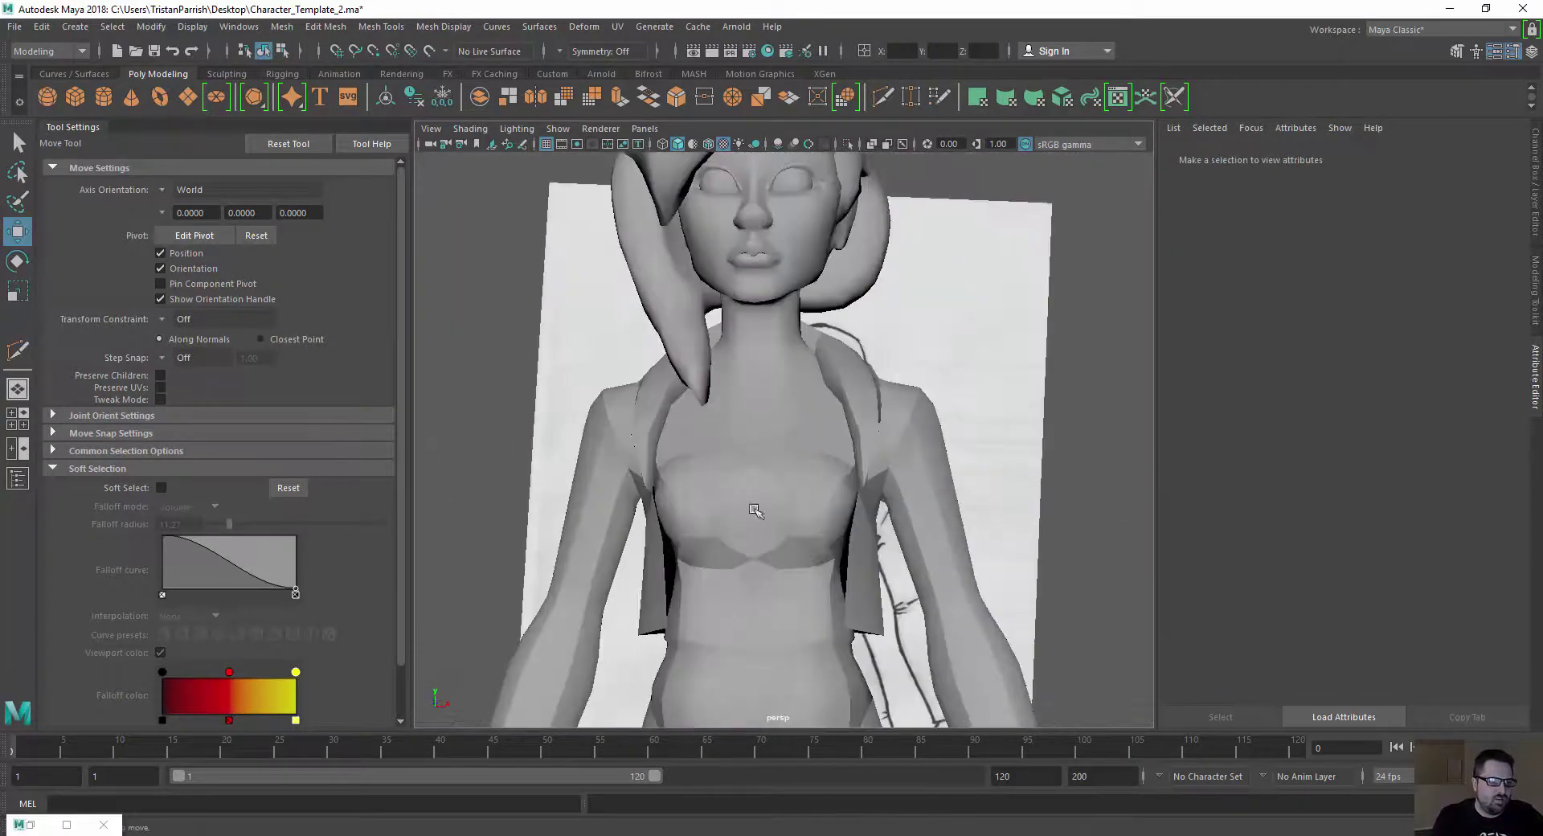
Select the modelled body half and create a mirrored copy with Duplicate Special at an X scale of -1
left_click(767, 548)
scroll(723, 541, "down", 6)
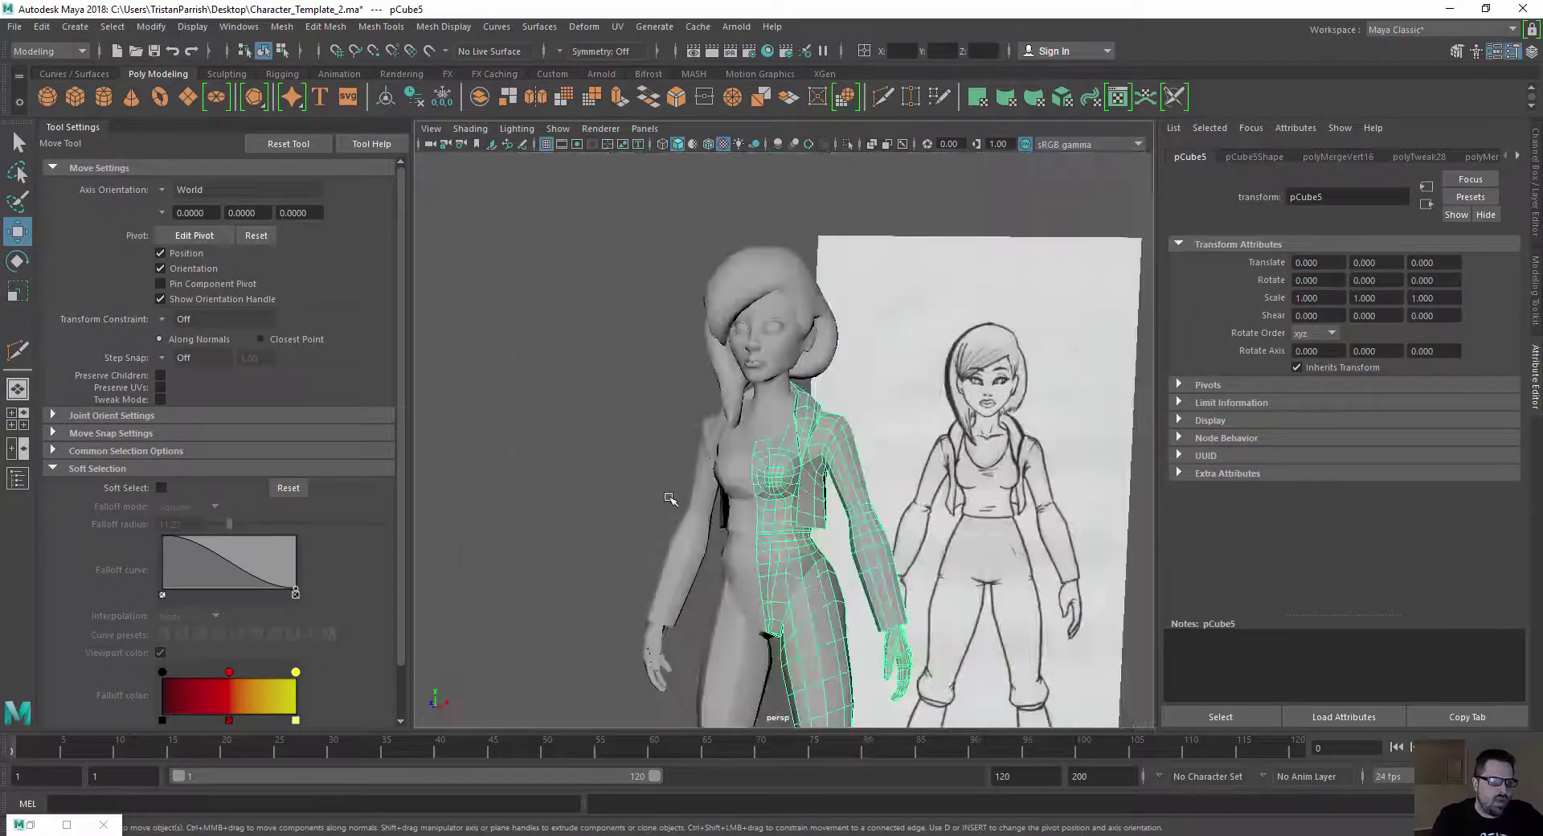
left_click_drag(676, 499, 737, 369, "alt")
left_click(751, 283)
left_click(770, 422)
middle_click_drag(760, 422, 743, 289, "alt")
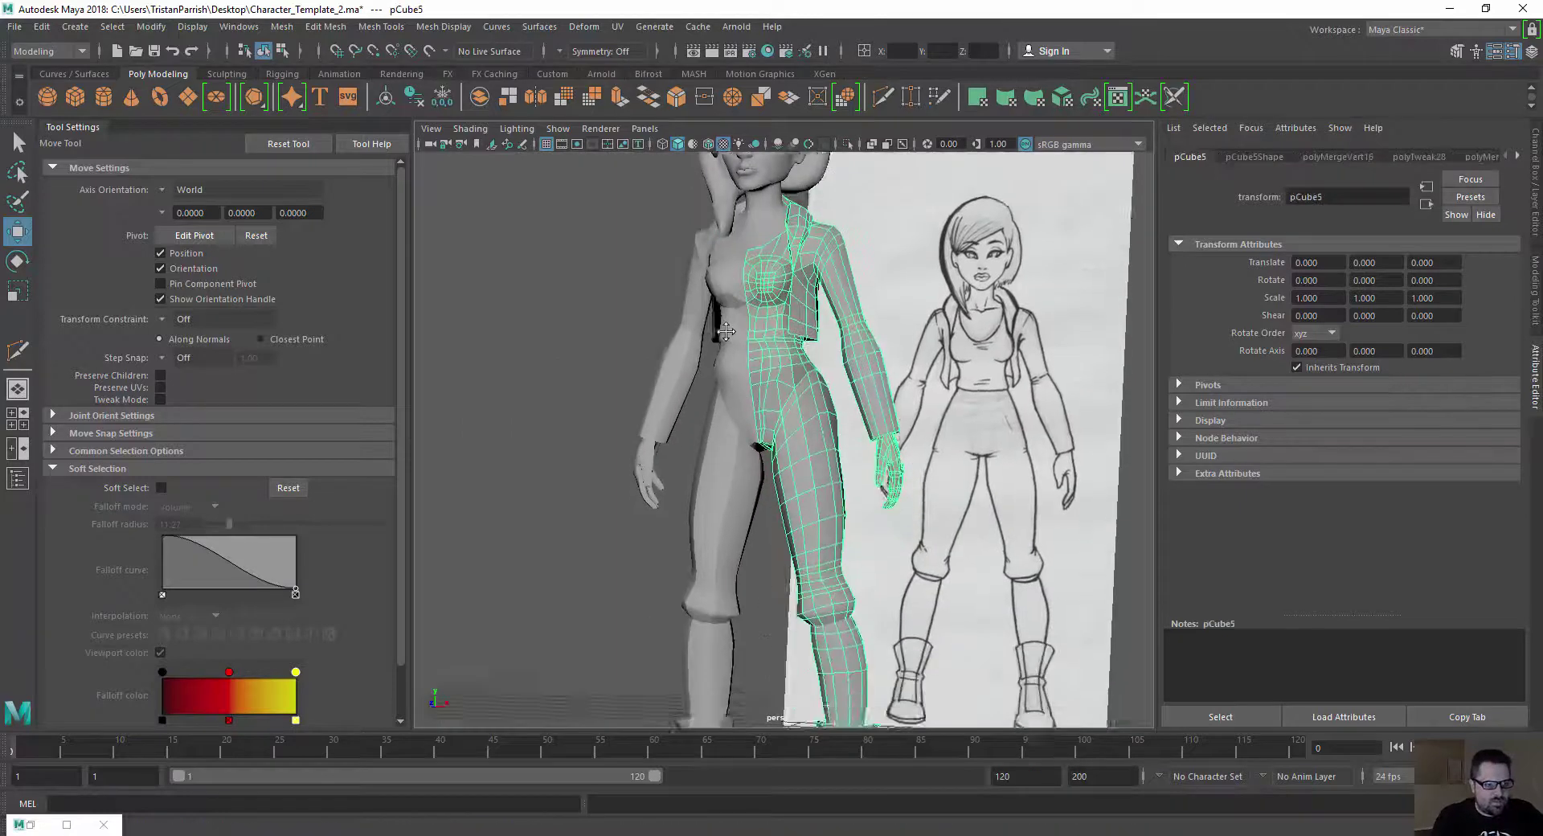
scroll(743, 289, "down", 5)
left_click_drag(738, 288, 746, 319, "alt")
key("ctrl+shift+d")
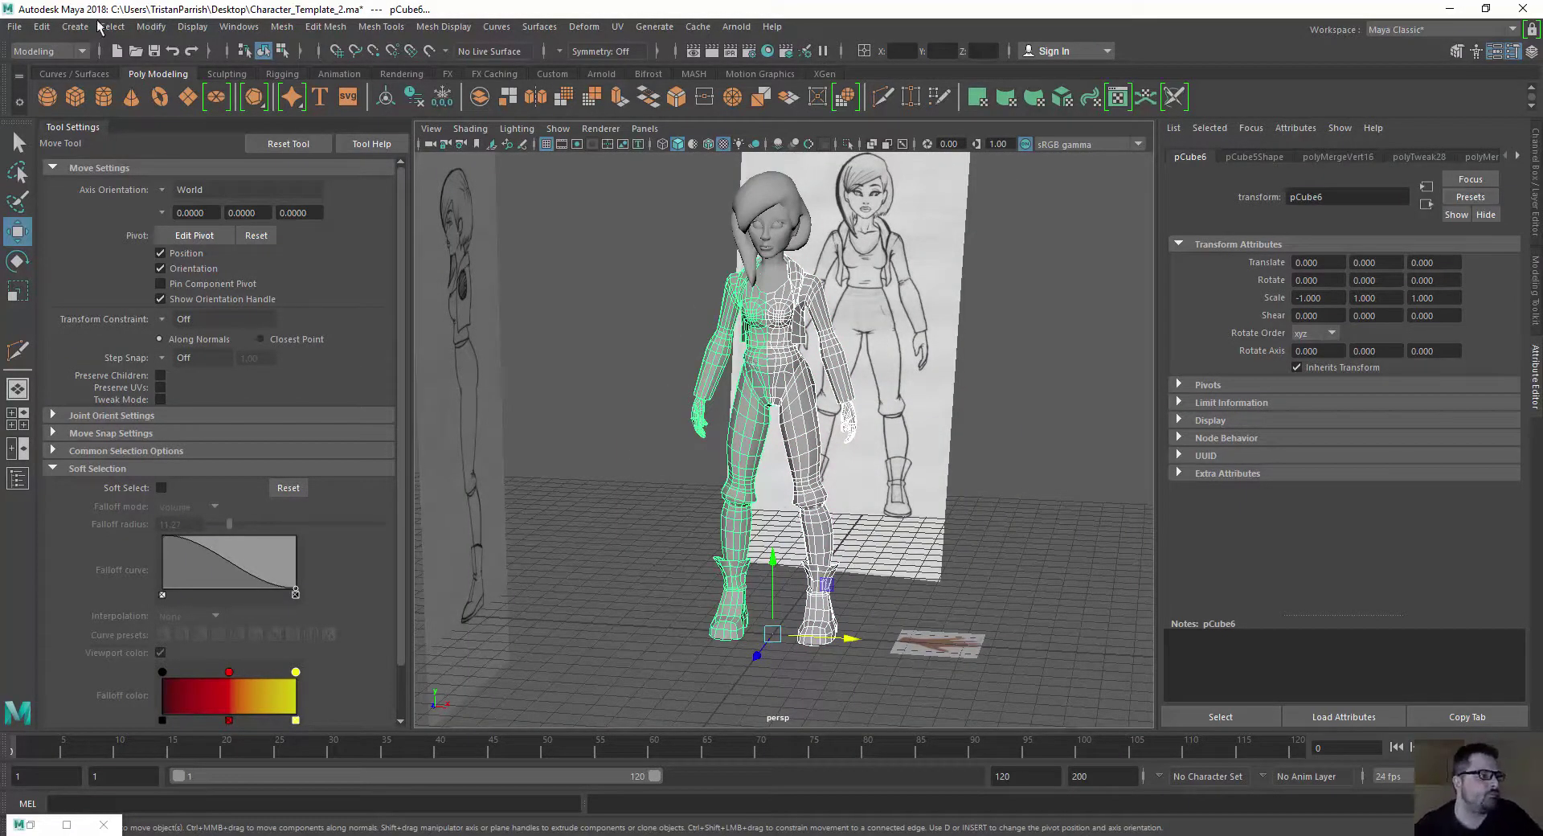
Select both body halves and combine them into a single mesh
left_click(581, 332)
left_click(796, 355)
left_click(737, 391)
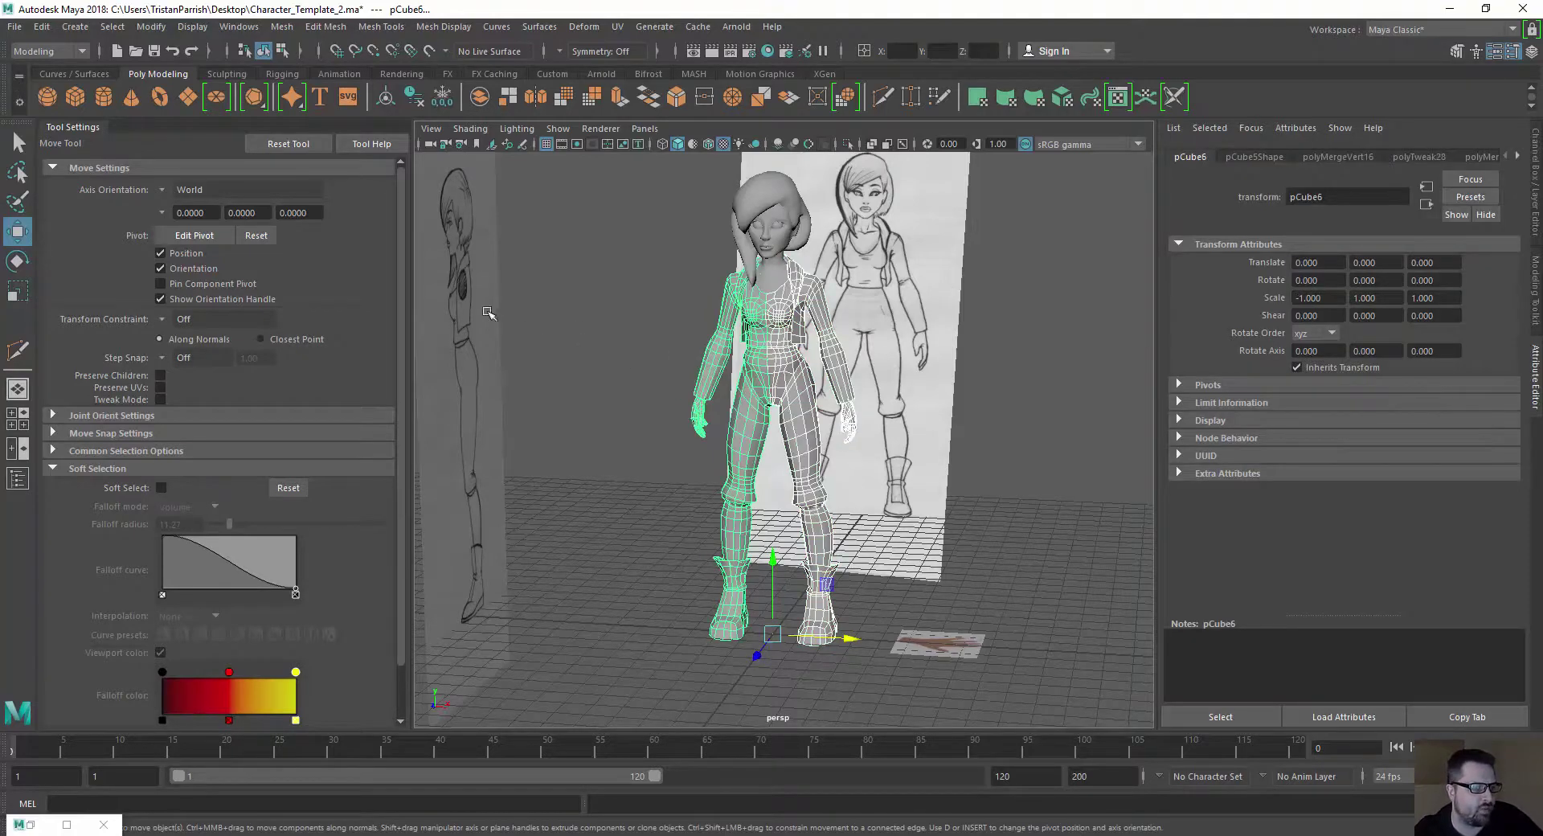
left_click(41, 28)
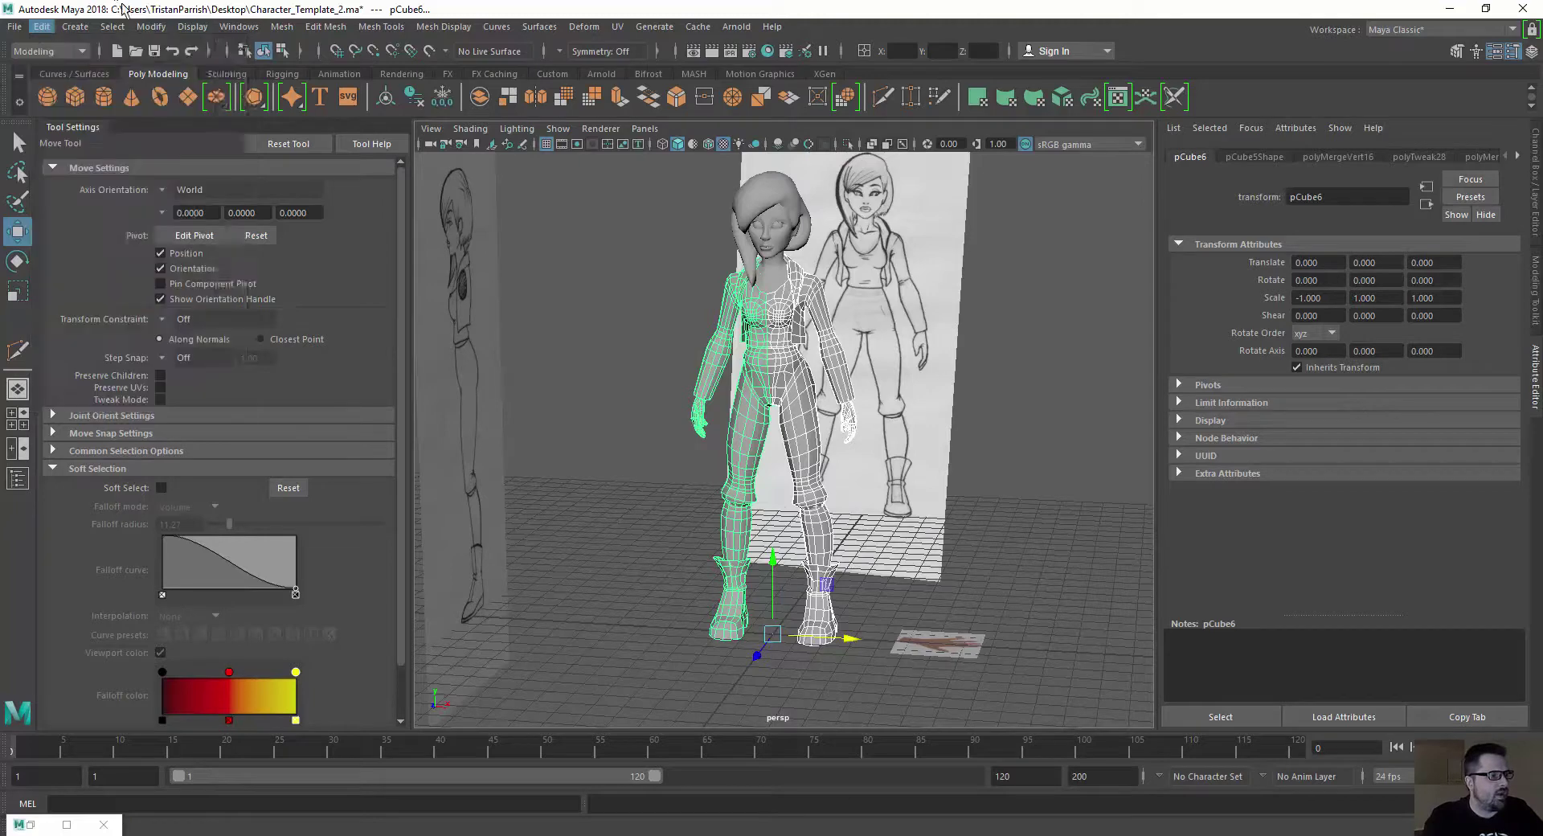
mouse_move(281, 26)
left_click(316, 84)
left_click(636, 341)
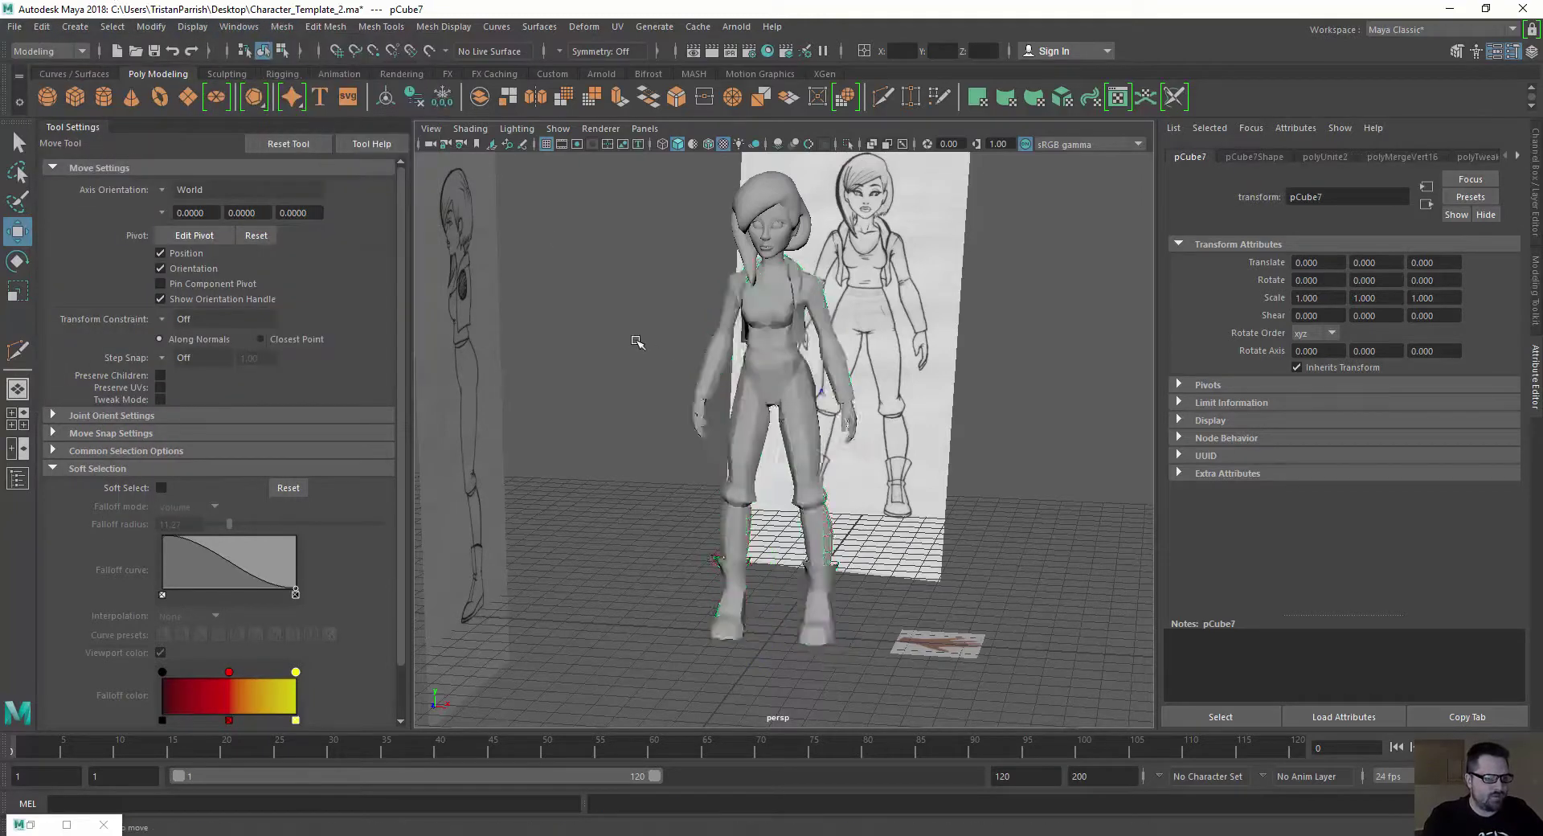
Switch the combined body to vertex selection and select all of its vertices
scroll(637, 342, "up", 4)
left_click_drag(638, 342, 718, 353, "alt")
left_click(752, 349)
scroll(747, 345, "down", 4)
right_click_drag(769, 339, 683, 336)
scroll(624, 328, "down", 4)
left_click_drag(638, 282, 871, 592)
scroll(544, 400, "up", 5)
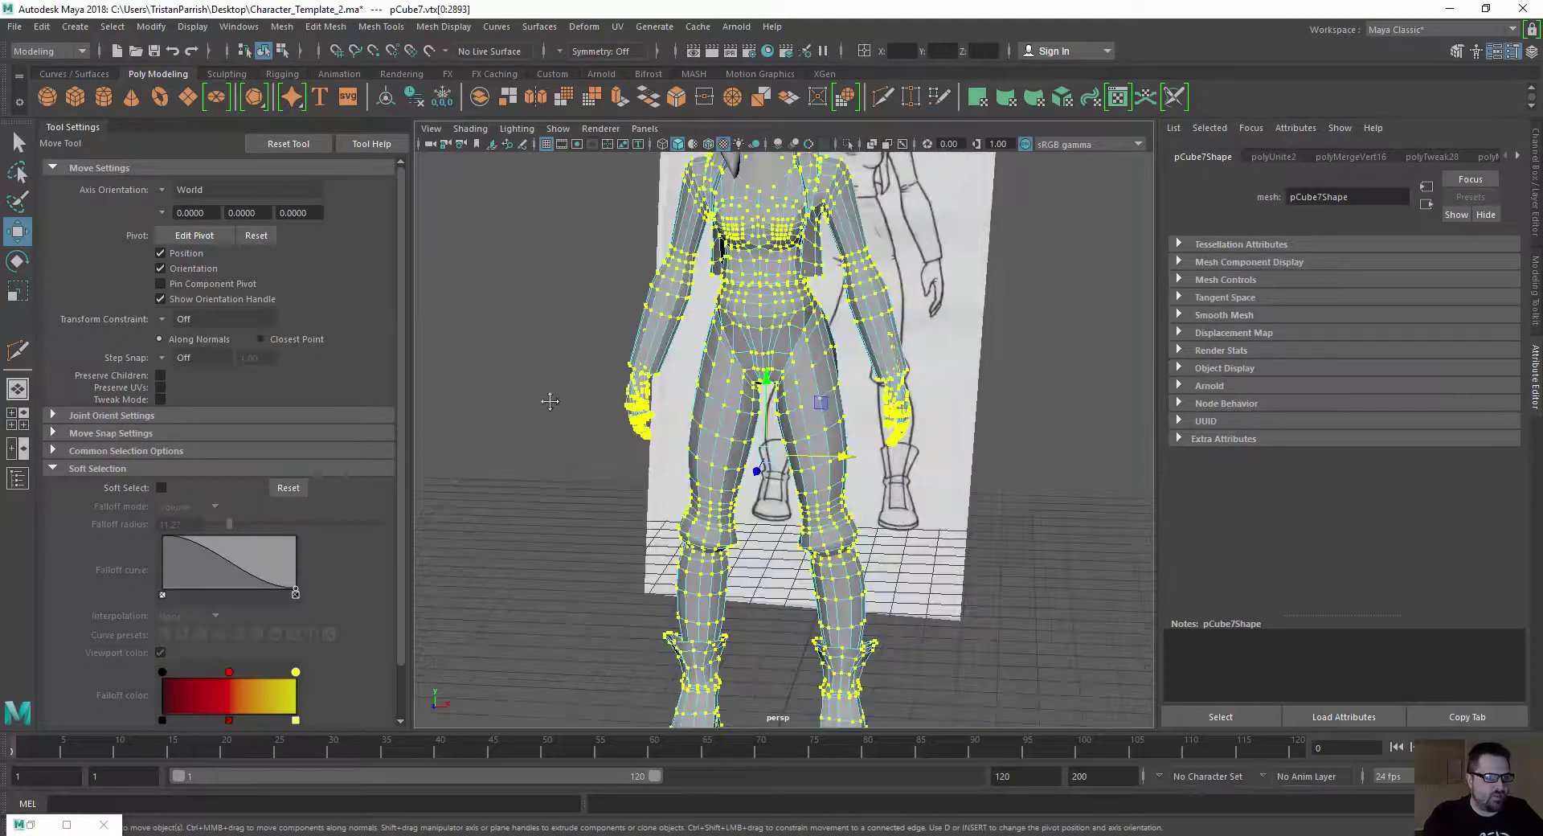
Turn on the Poly Count heads-up display
mouse_move(237, 83)
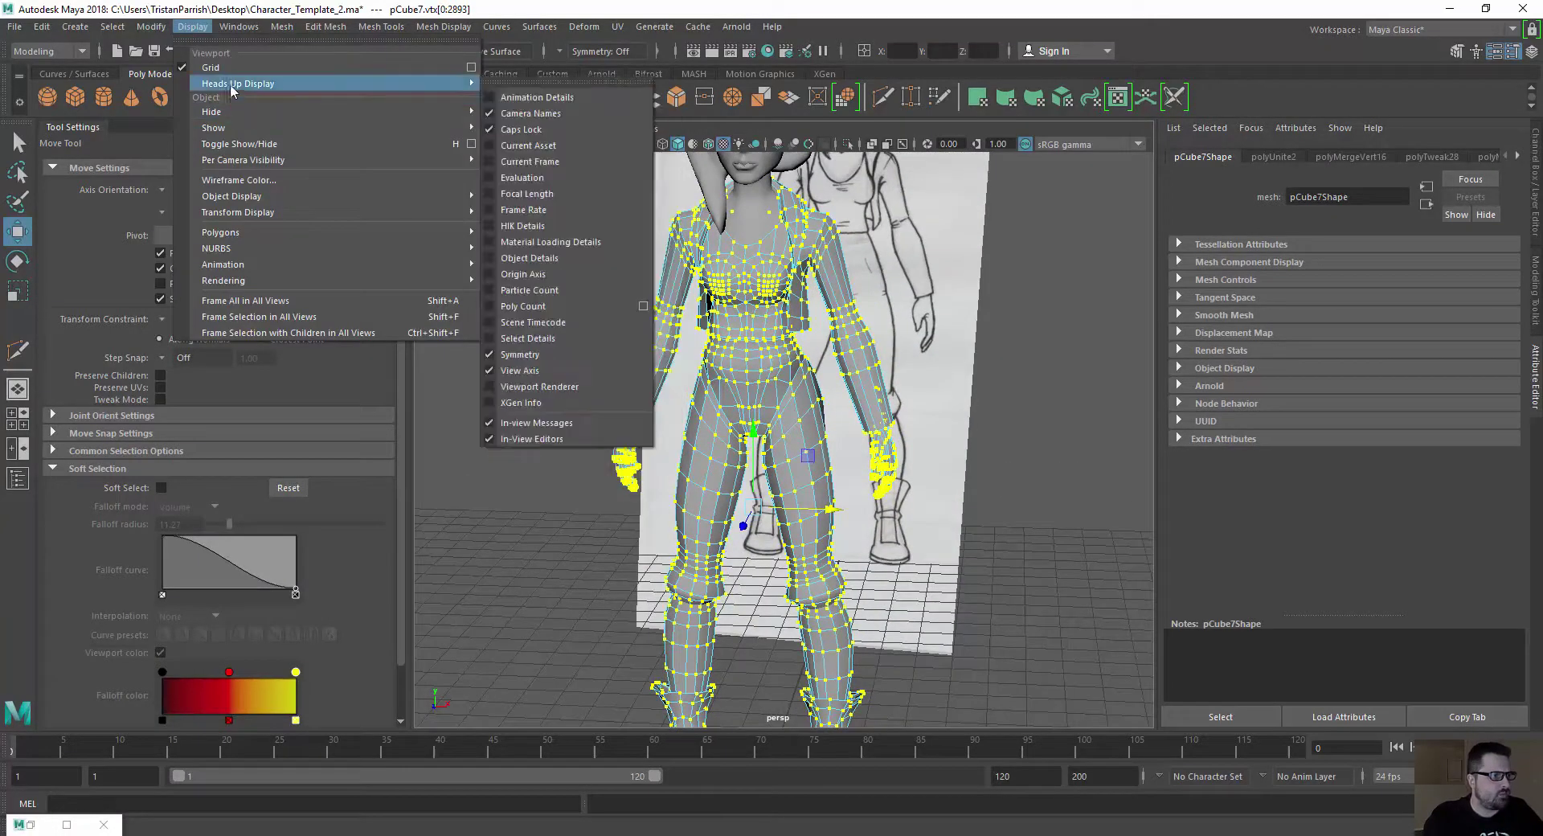
left_click(552, 310)
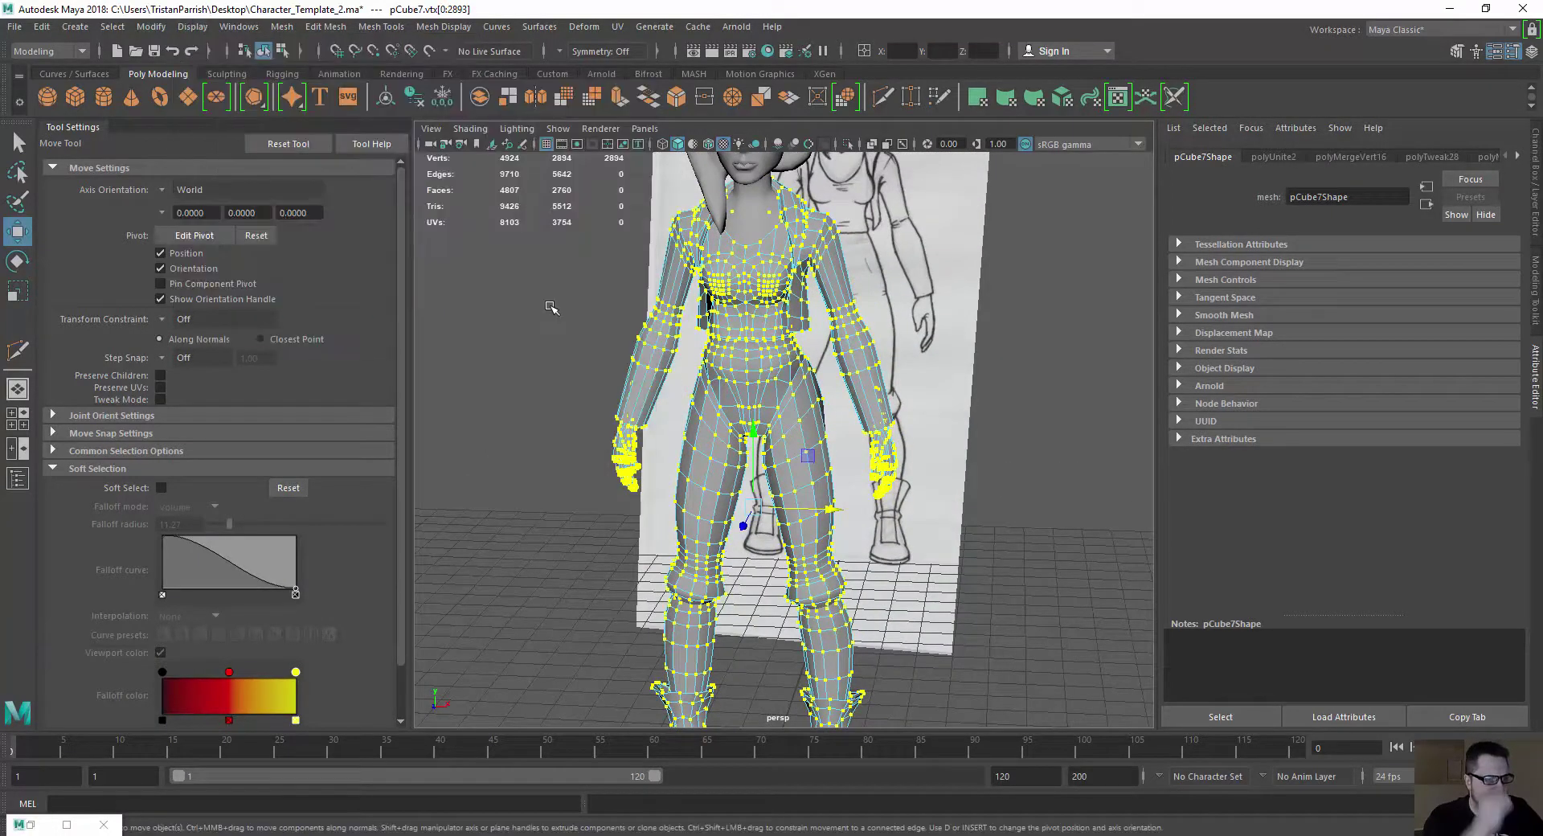
scroll(532, 298, "down", 4)
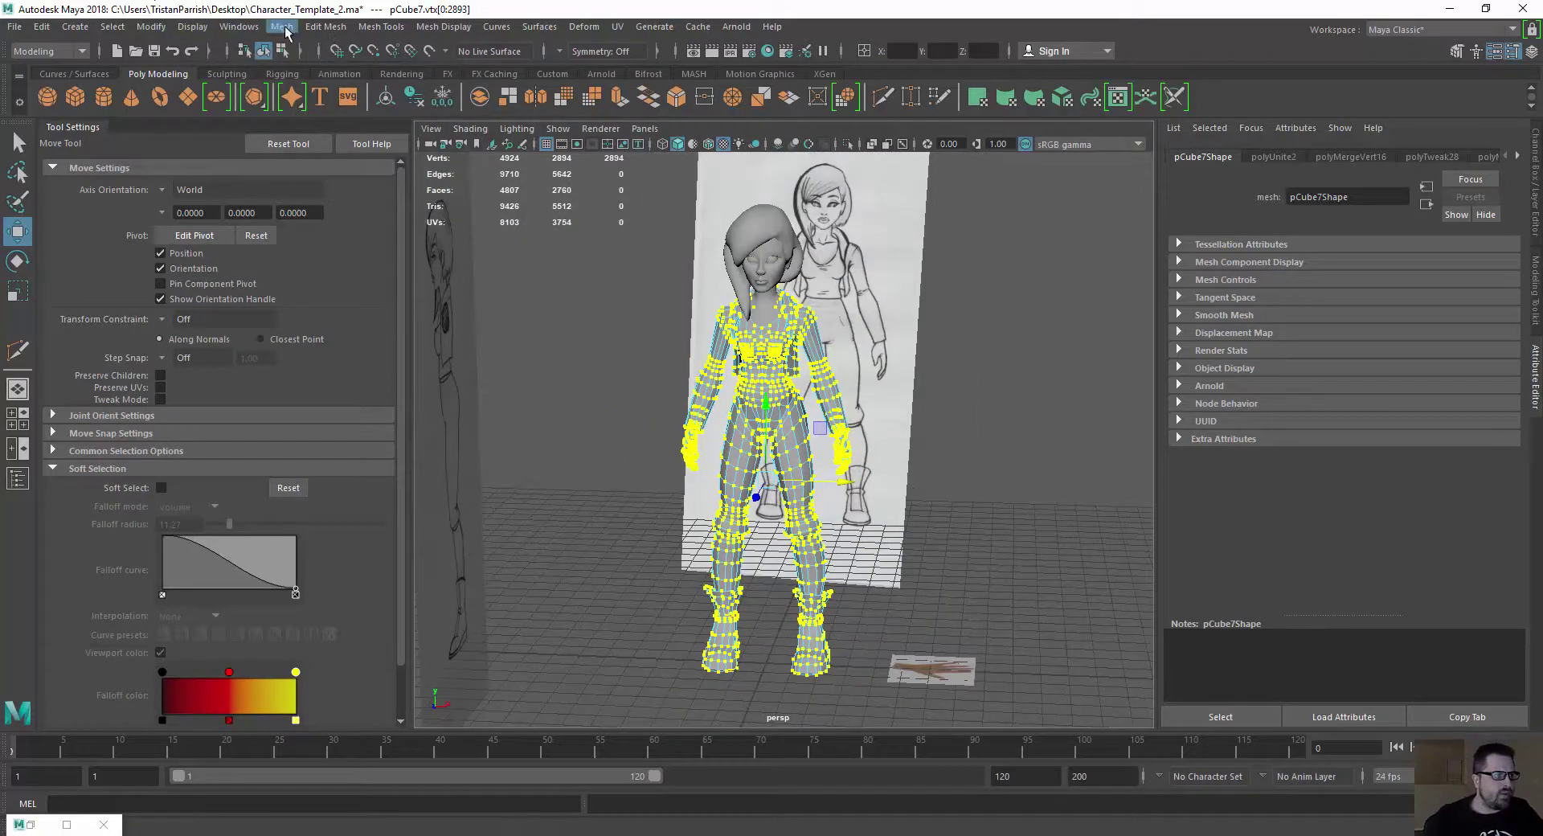
Merge the selected body vertices with a threshold of 0.01
left_click(283, 29)
mouse_move(306, 33)
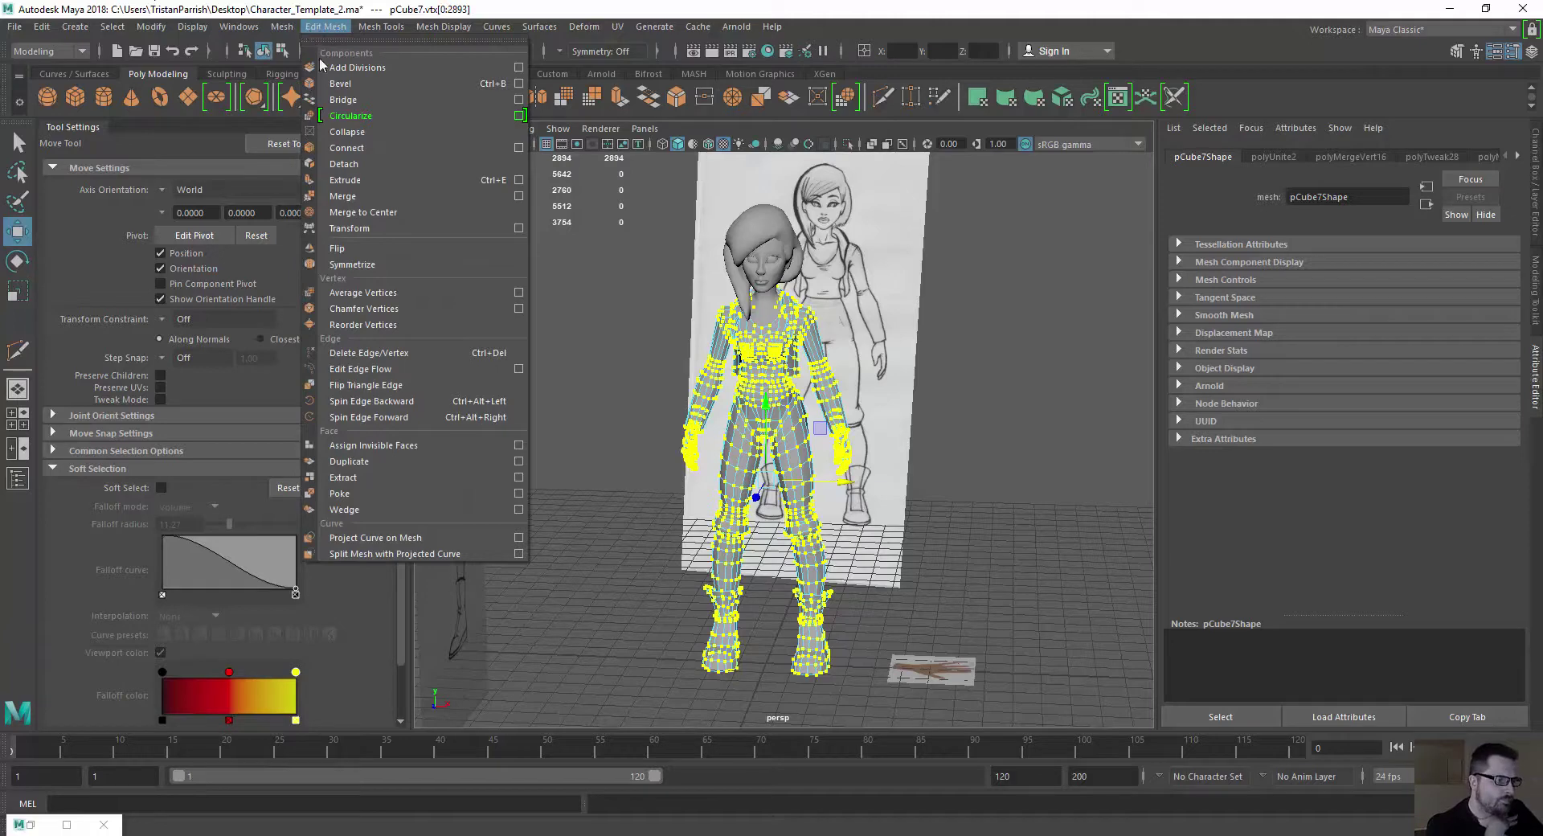
left_click(518, 196)
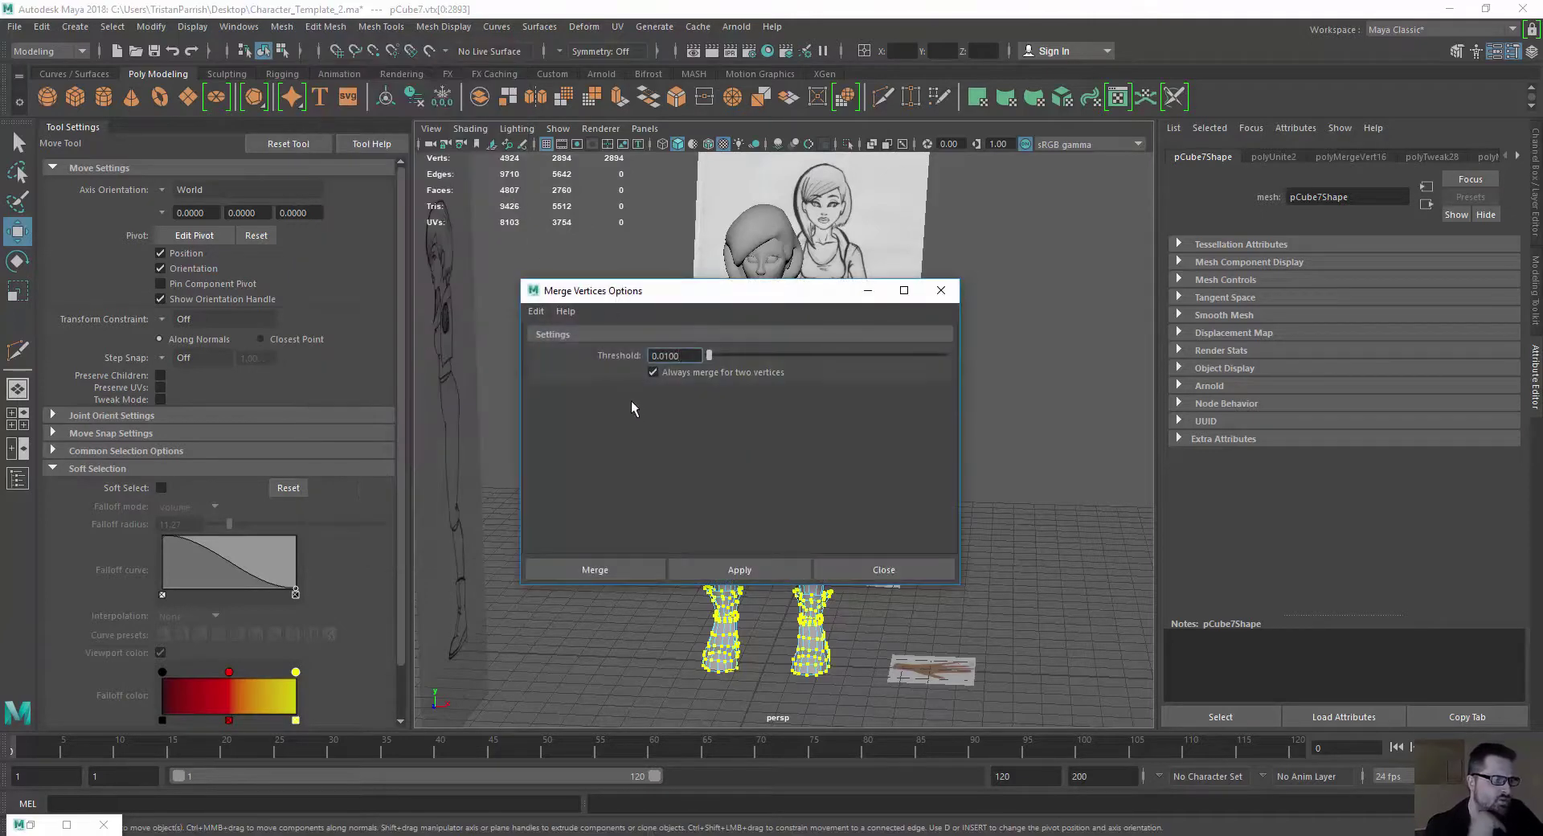
left_click(619, 572)
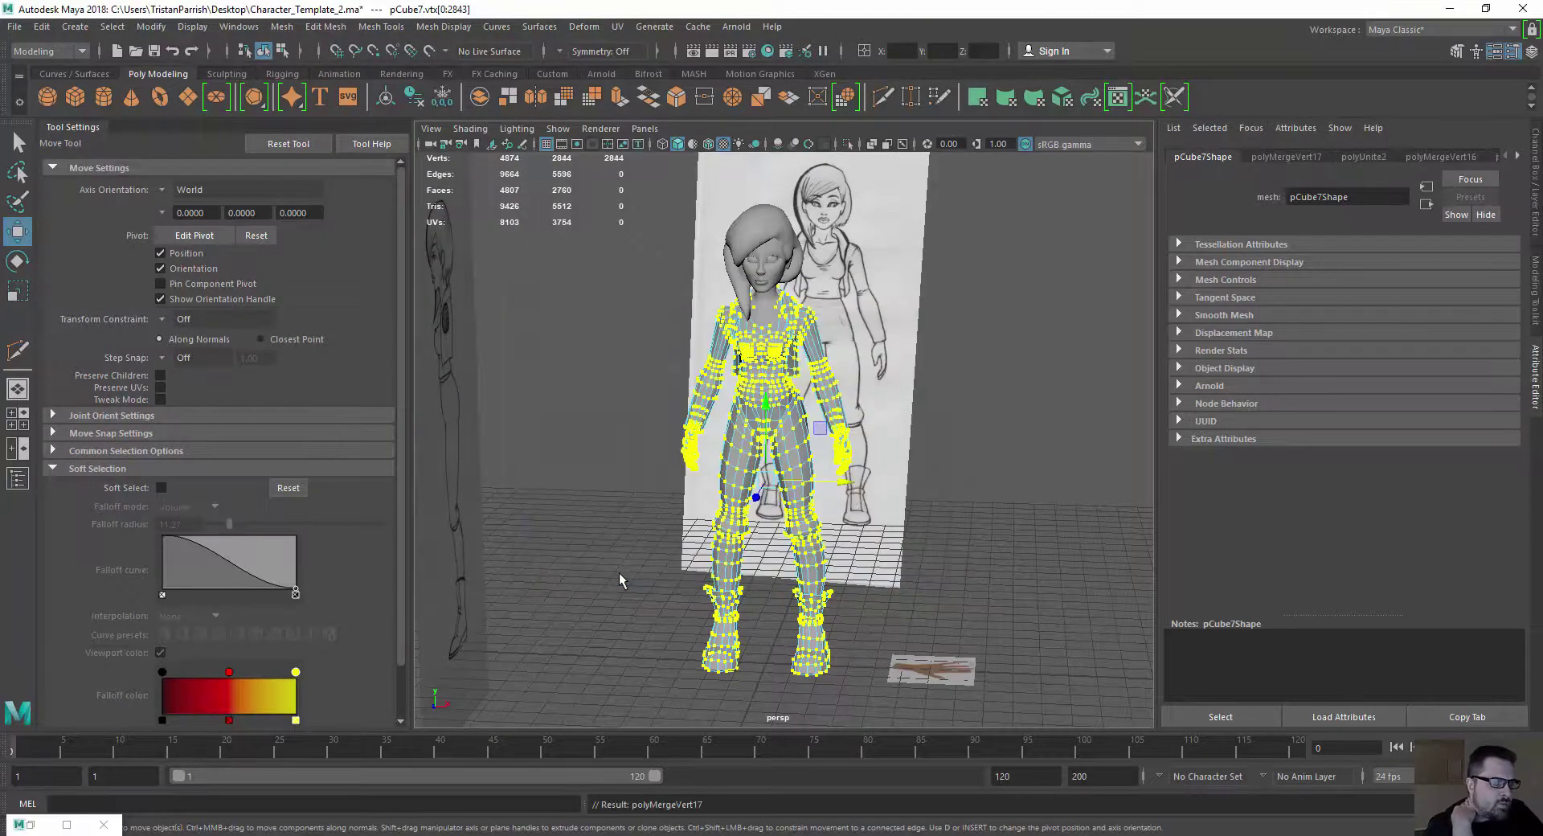
Return to object mode and examine the merged body's center seam, torso and hips from the front and side
scroll(844, 313, "up", 5)
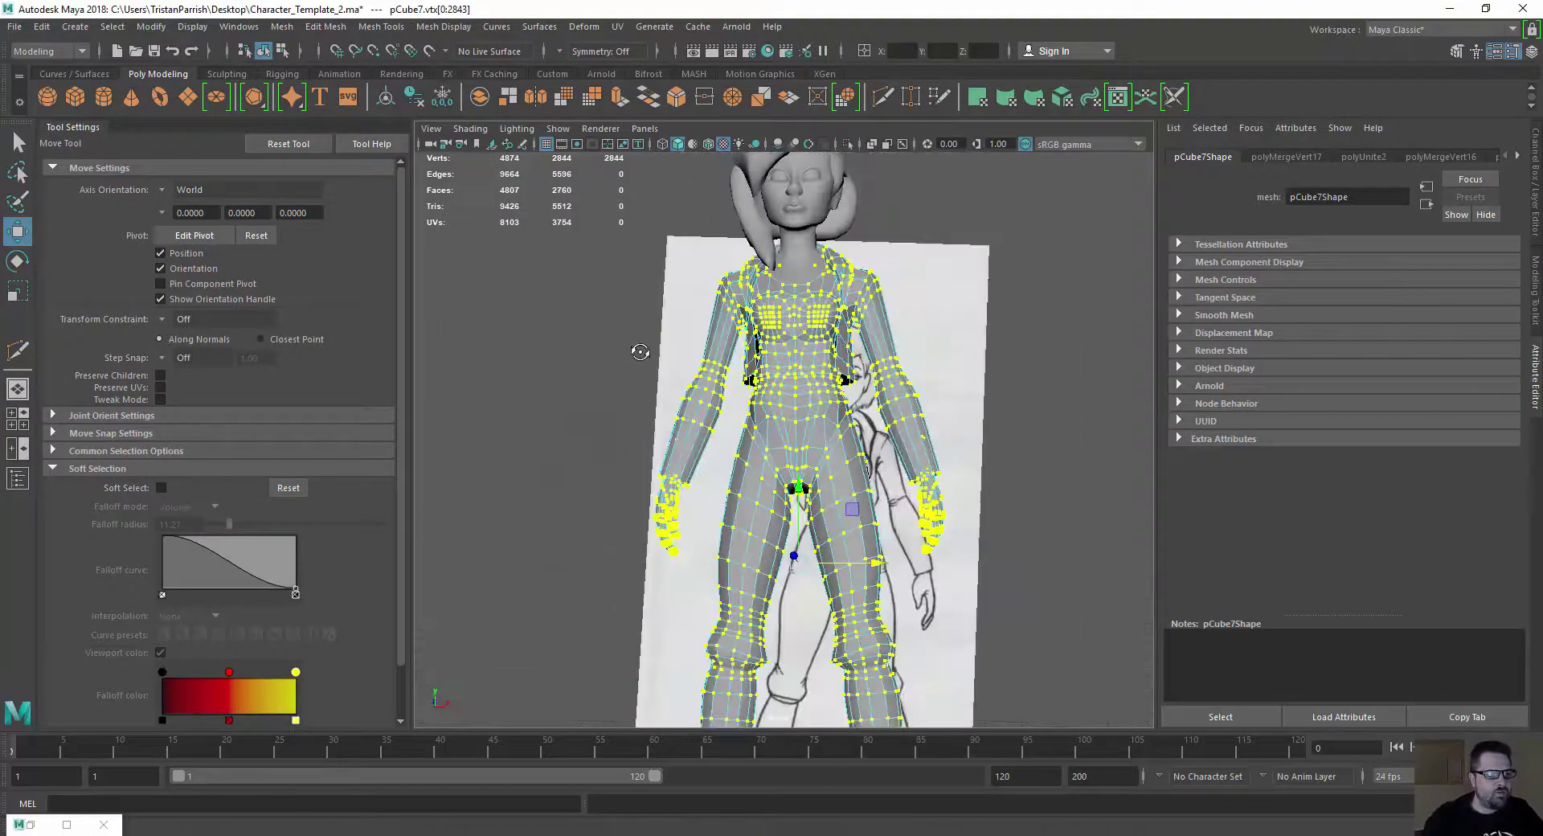
right_click(844, 313)
right_click_drag(844, 313, 902, 290)
left_click(534, 402)
left_click_drag(603, 394, 555, 409, "alt")
left_click_drag(756, 418, 684, 388, "alt")
scroll(731, 413, "up", 5)
left_click(683, 388)
scroll(724, 426, "up", 5)
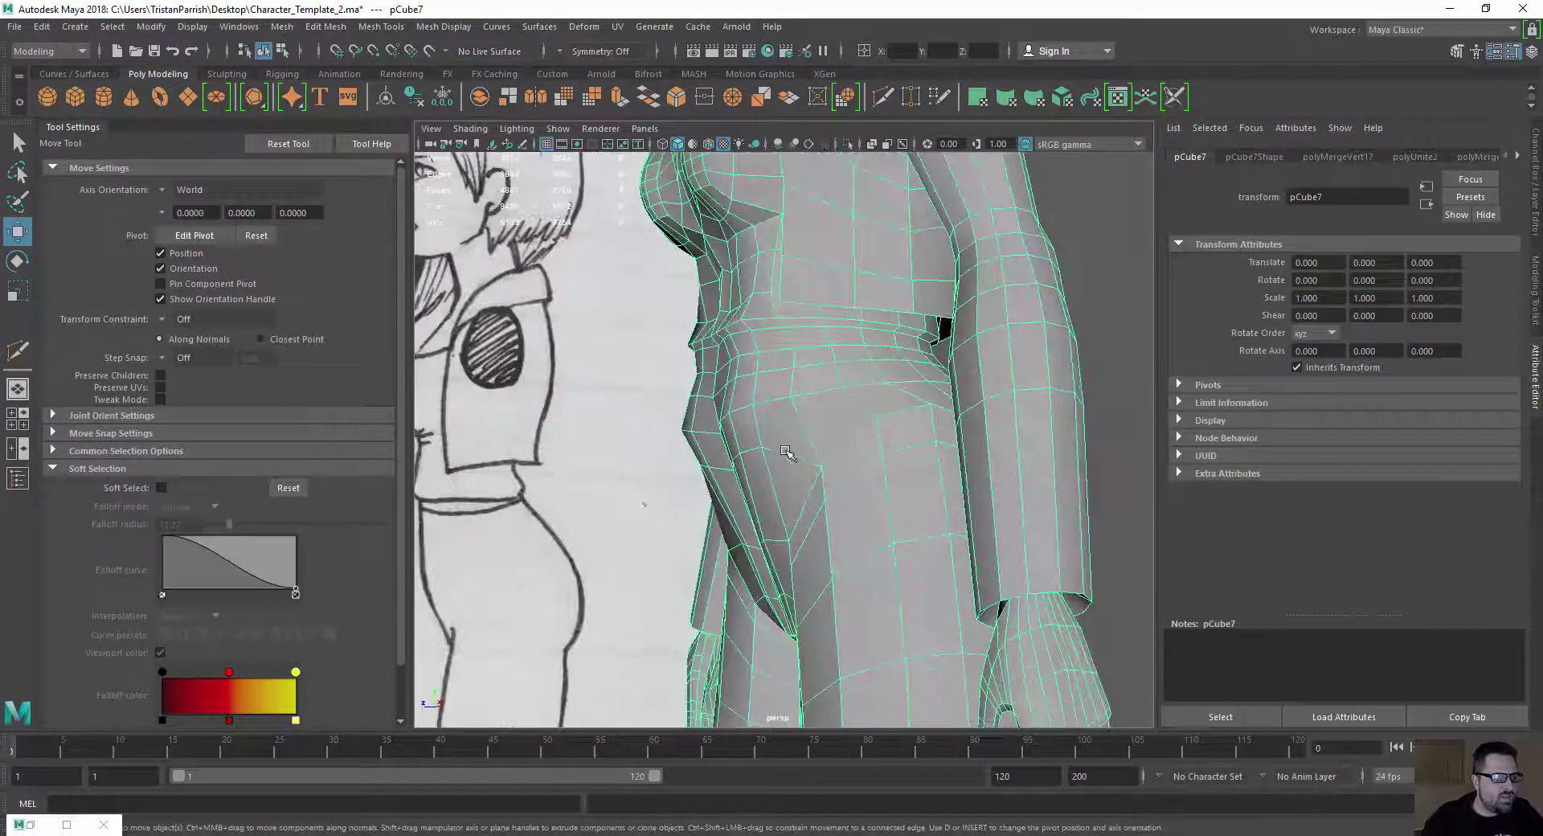
Turn on soft selection with a falloff radius of 6.10 and adjust the vertices over the lower abdomen
right_click(783, 388)
right_click_drag(698, 428, 687, 391)
left_click_drag(691, 391, 819, 328, "alt")
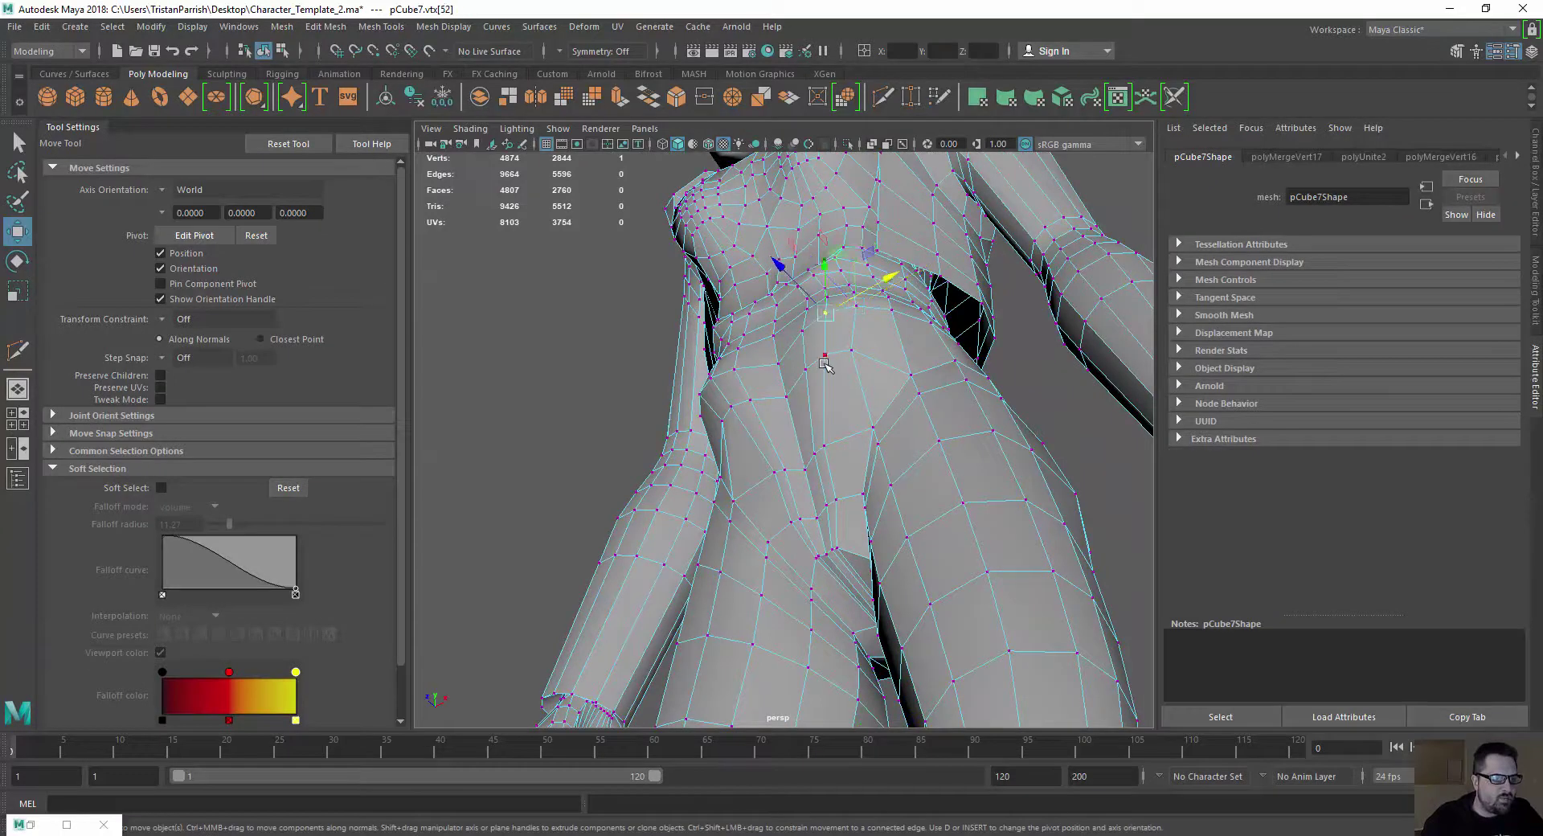
key("b")
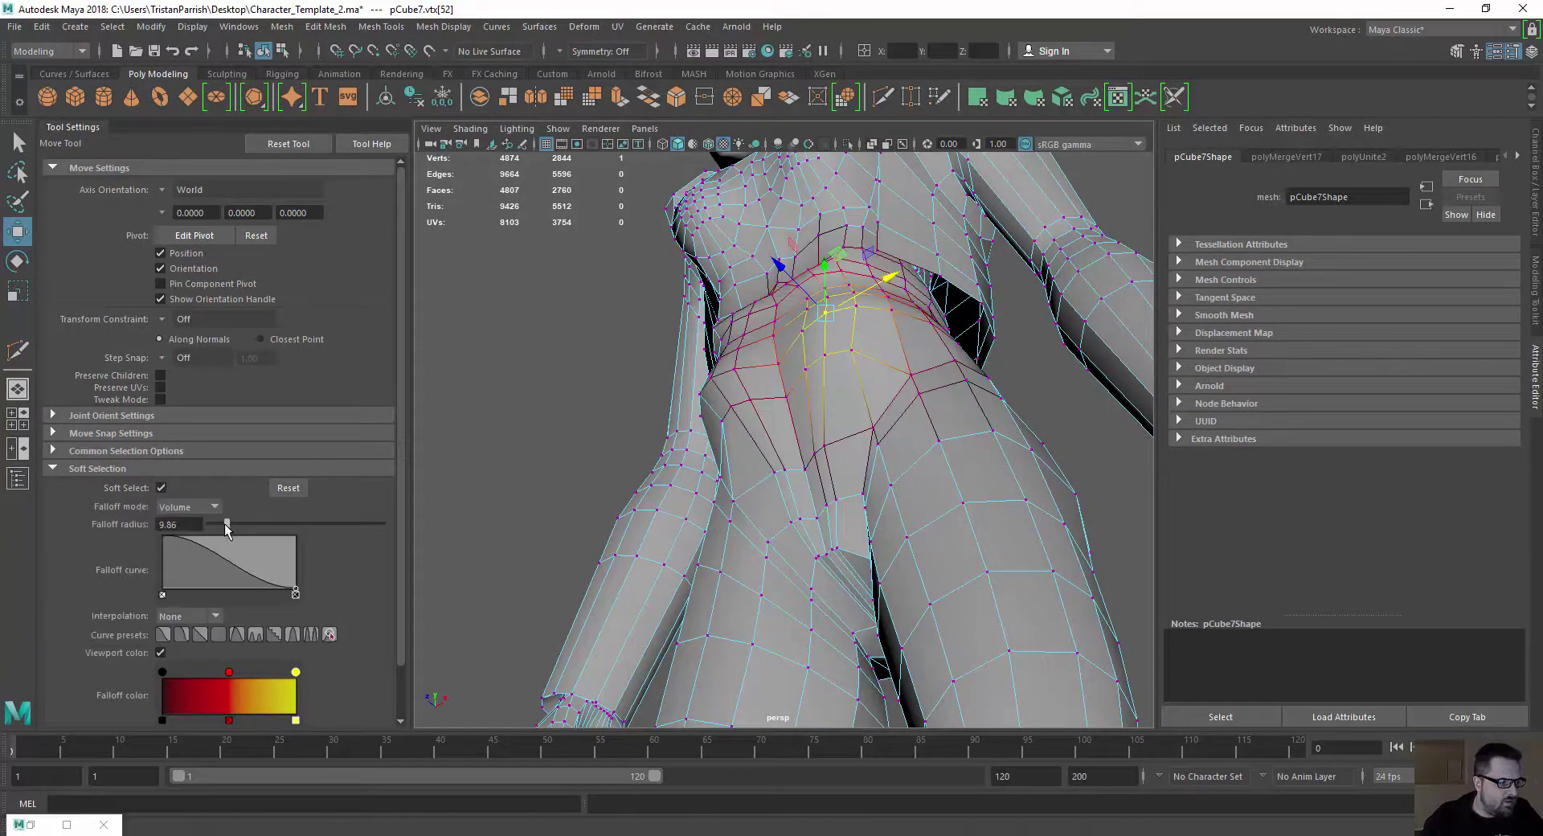
middle_click_drag(779, 264, 793, 330)
left_click_drag(587, 362, 673, 309, "alt")
left_click_drag(779, 273, 780, 346)
left_click(790, 374)
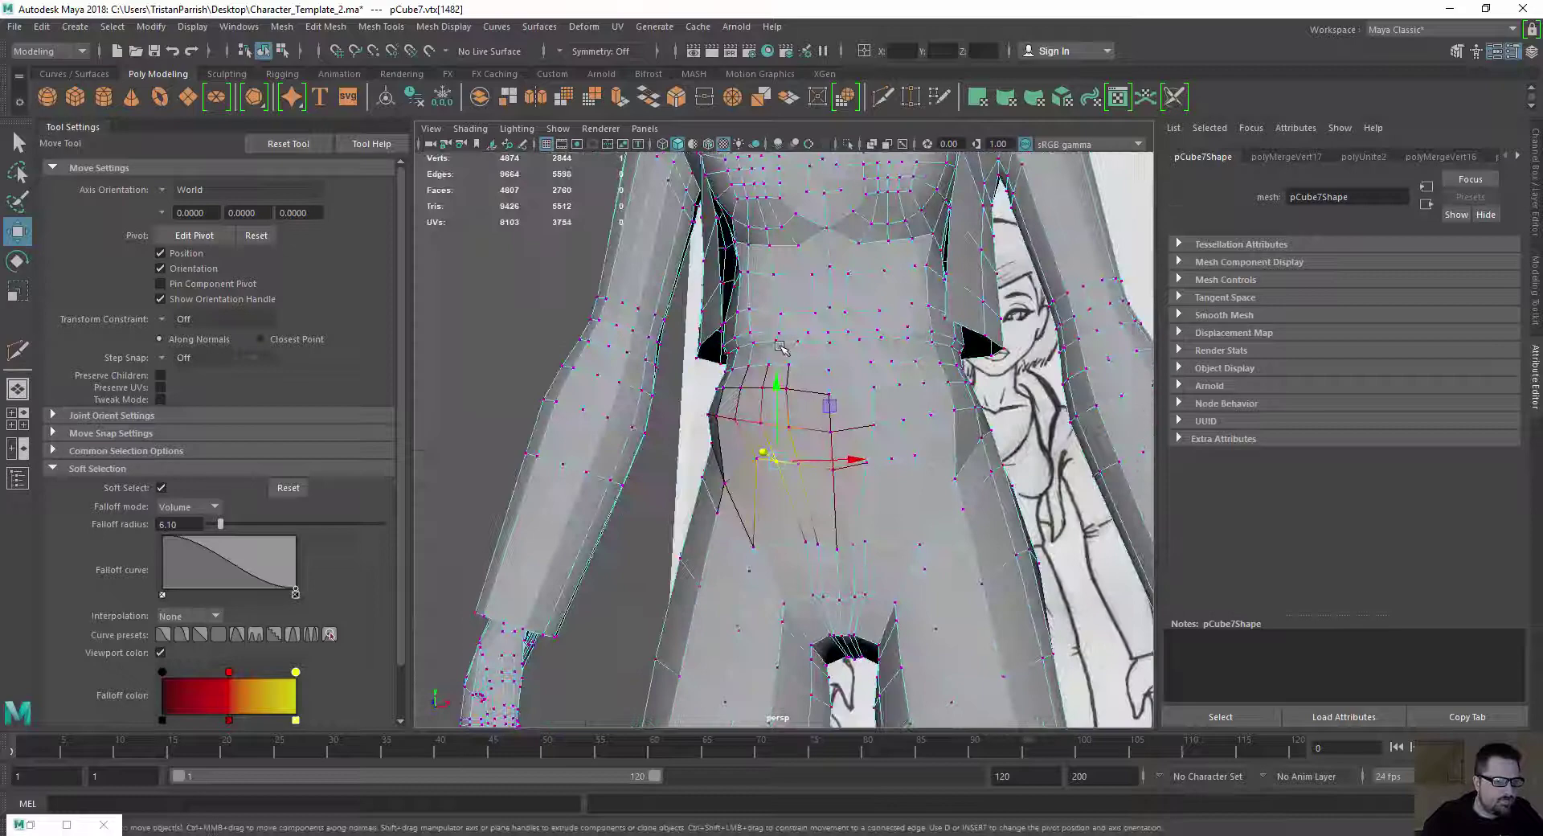
Check the midriff around a soft-selected vertex, return the body to object mode and open the Modeling Toolkit
left_click(848, 310)
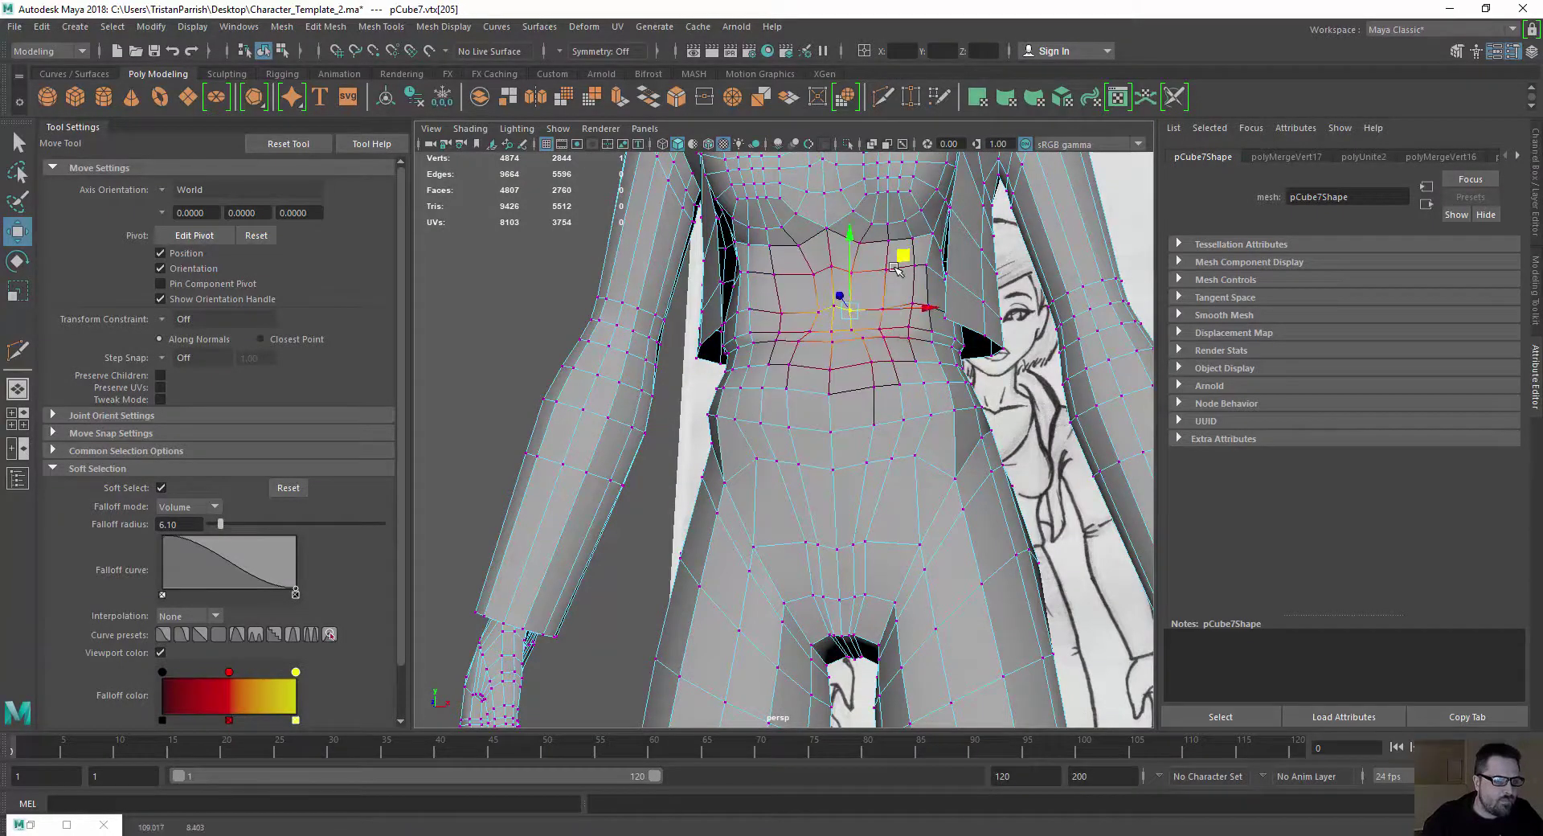
left_click_drag(894, 267, 815, 282, "alt")
right_click_drag(816, 281, 724, 265, "alt")
middle_click_drag(723, 265, 707, 374, "alt")
mouse_move(707, 373)
left_mouse_down("alt")
mouse_move(779, 383)
mouse_move(731, 387)
left_mouse_up("alt")
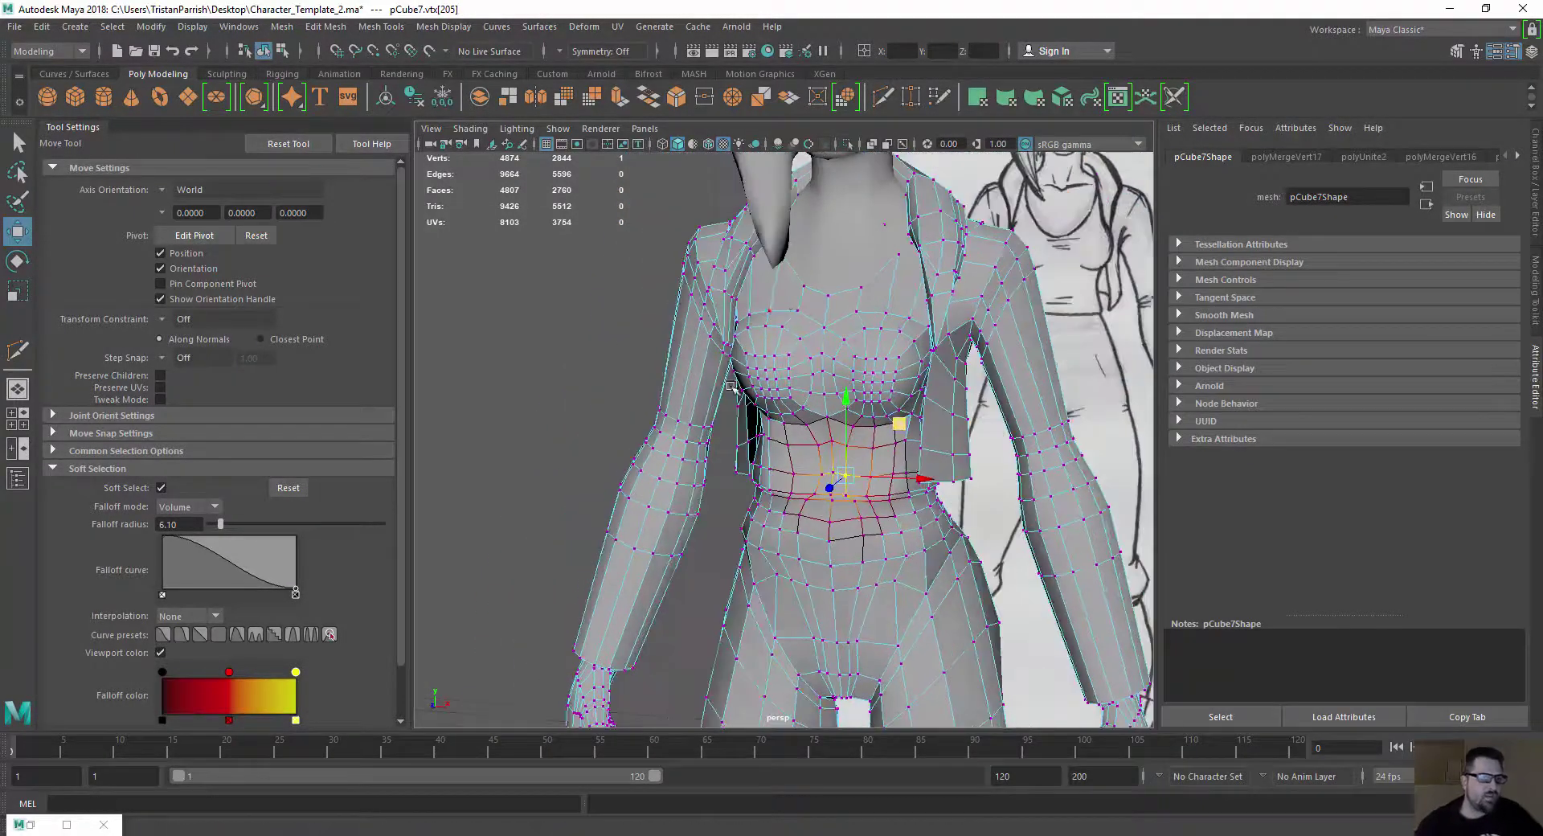
right_click_drag(732, 388, 767, 347)
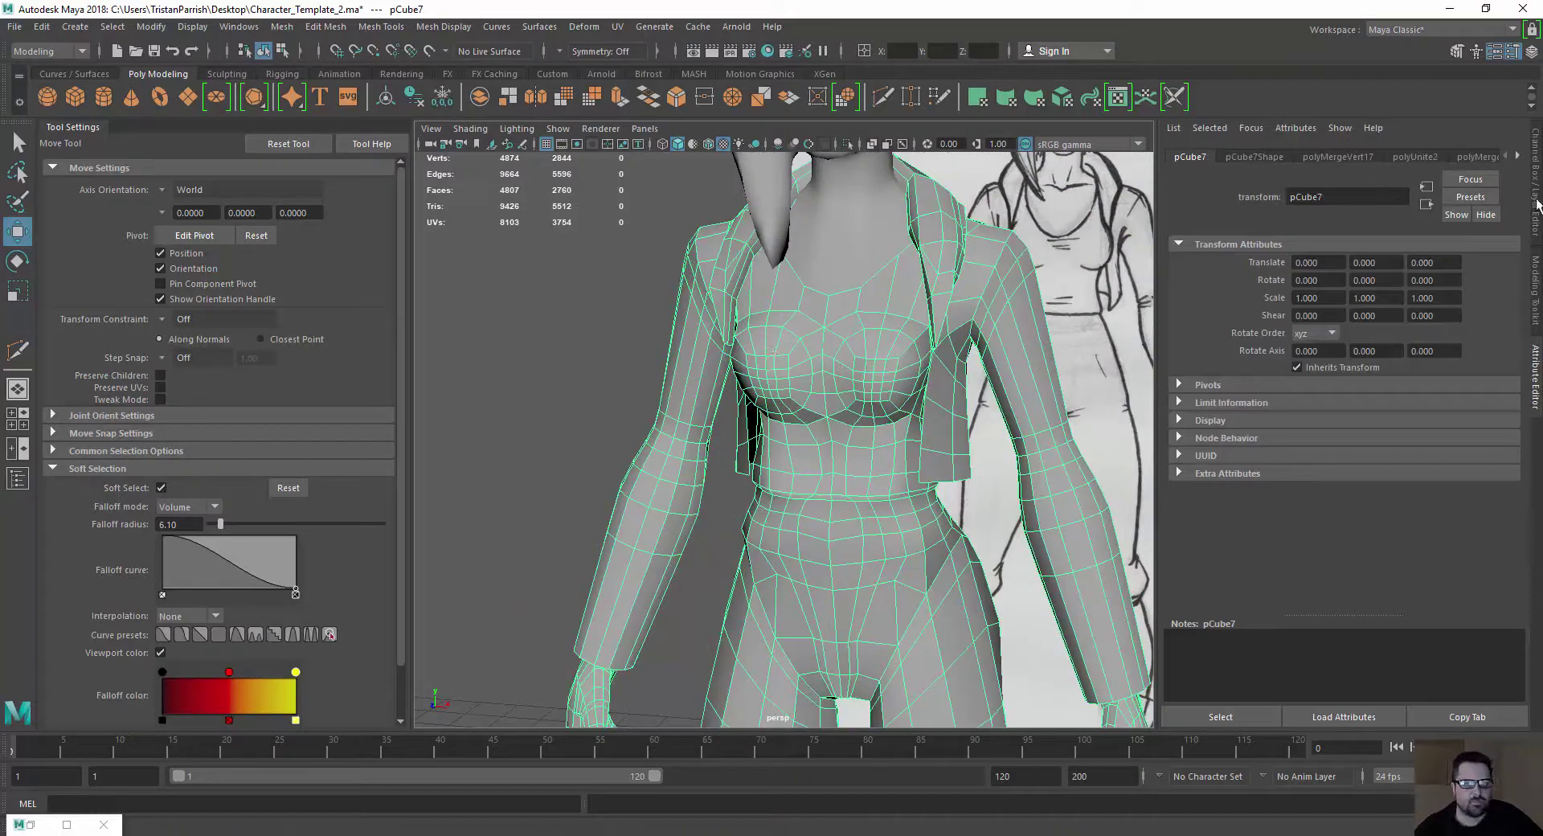
left_click(1456, 52)
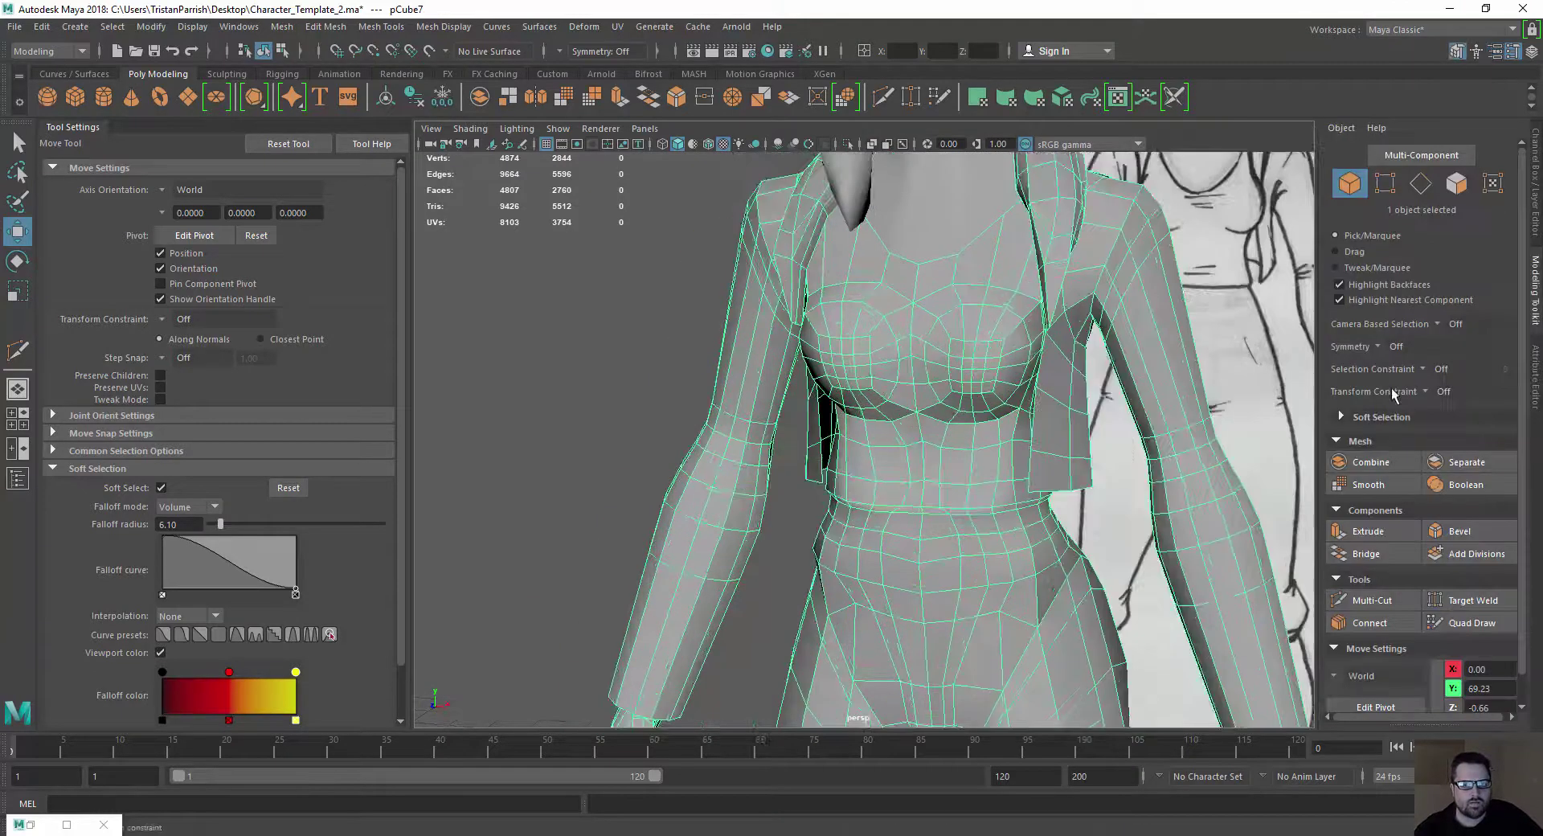
Activate Quad Draw on the body and relax the mesh across the chest, midriff and abdomen
left_click(1436, 627)
mouse_move(858, 336)
left_mouse_down("shift")
mouse_move(917, 356)
mouse_move(1006, 442)
left_mouse_up("shift")
mouse_move(1023, 361)
left_mouse_down("shift")
mouse_move(1013, 575)
mouse_move(925, 649)
mouse_move(912, 609)
left_mouse_up("shift")
left_click_drag(900, 490, 876, 474, "alt")
right_click_drag(876, 475, 852, 450, "alt")
middle_click_drag(852, 450, 846, 346, "alt")
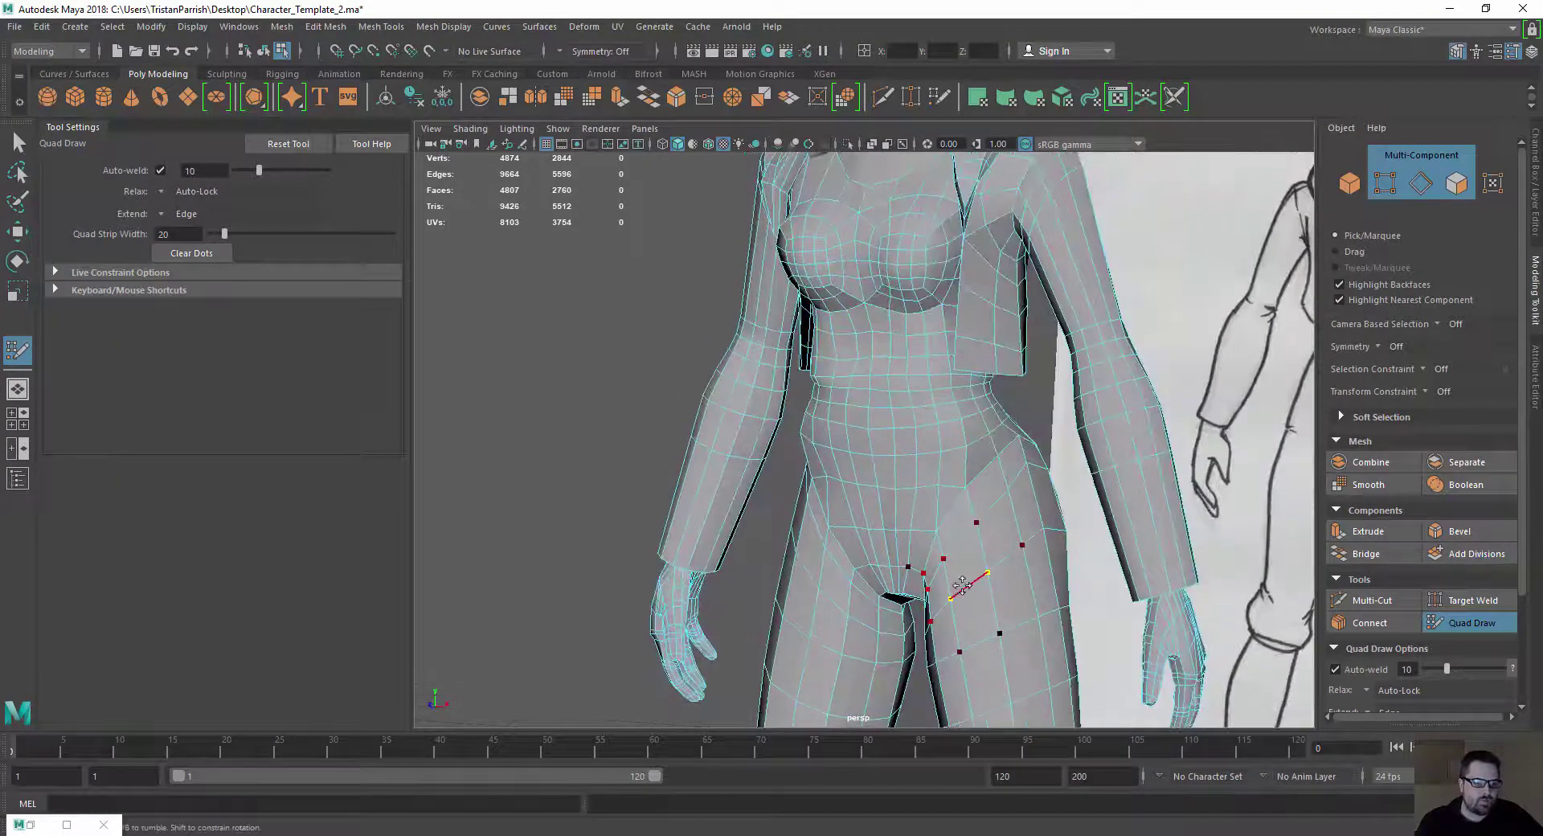
middle_click_drag(962, 585, 938, 345, "alt")
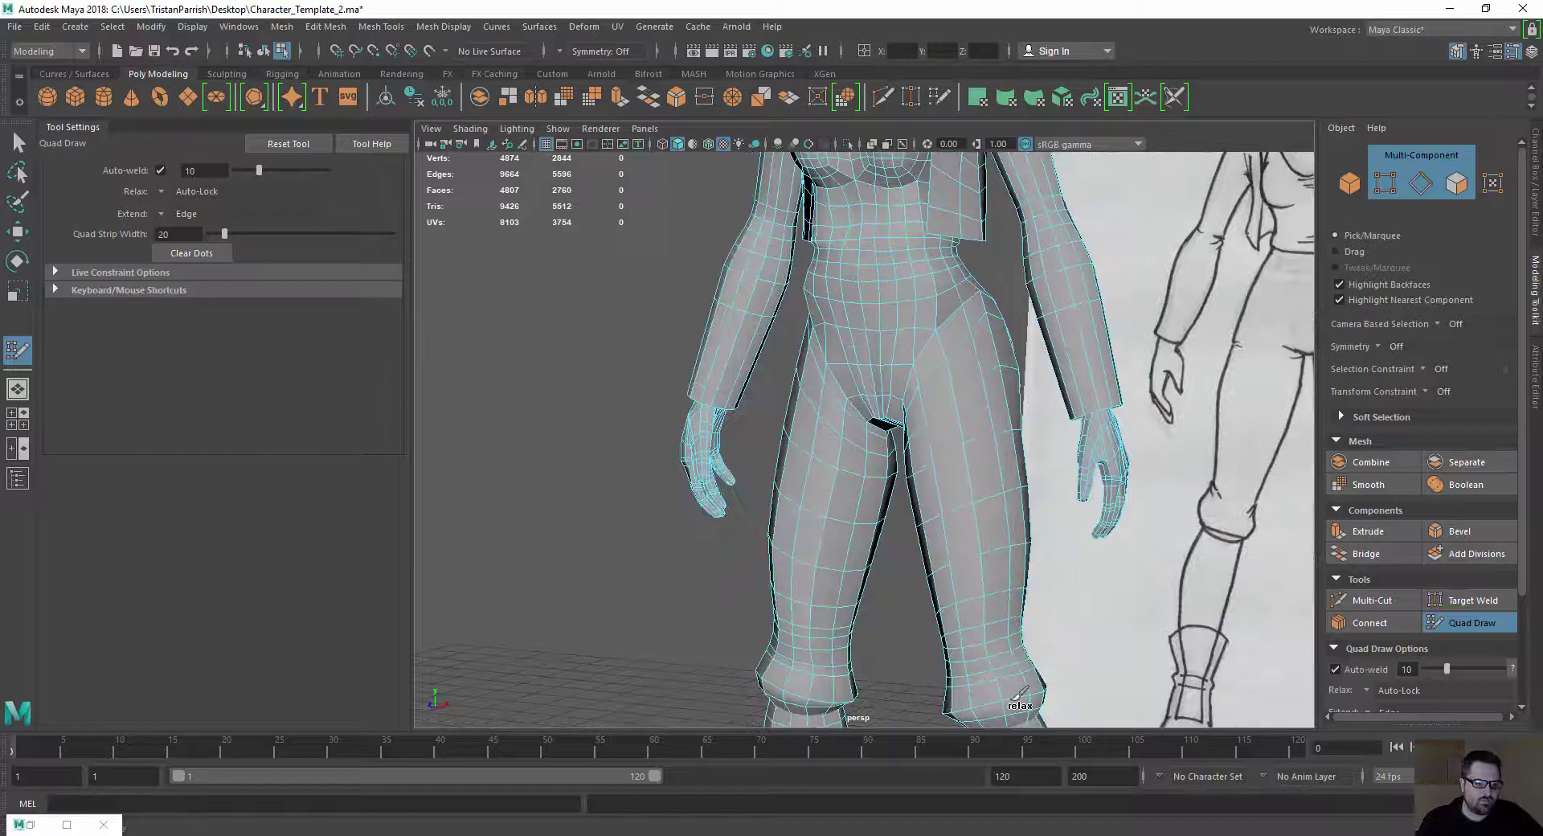
Relax the mesh around the inner ankle of the boot with Quad Draw
middle_click_drag(1019, 696, 995, 352, "alt")
middle_click_drag(1035, 669, 1031, 543, "alt")
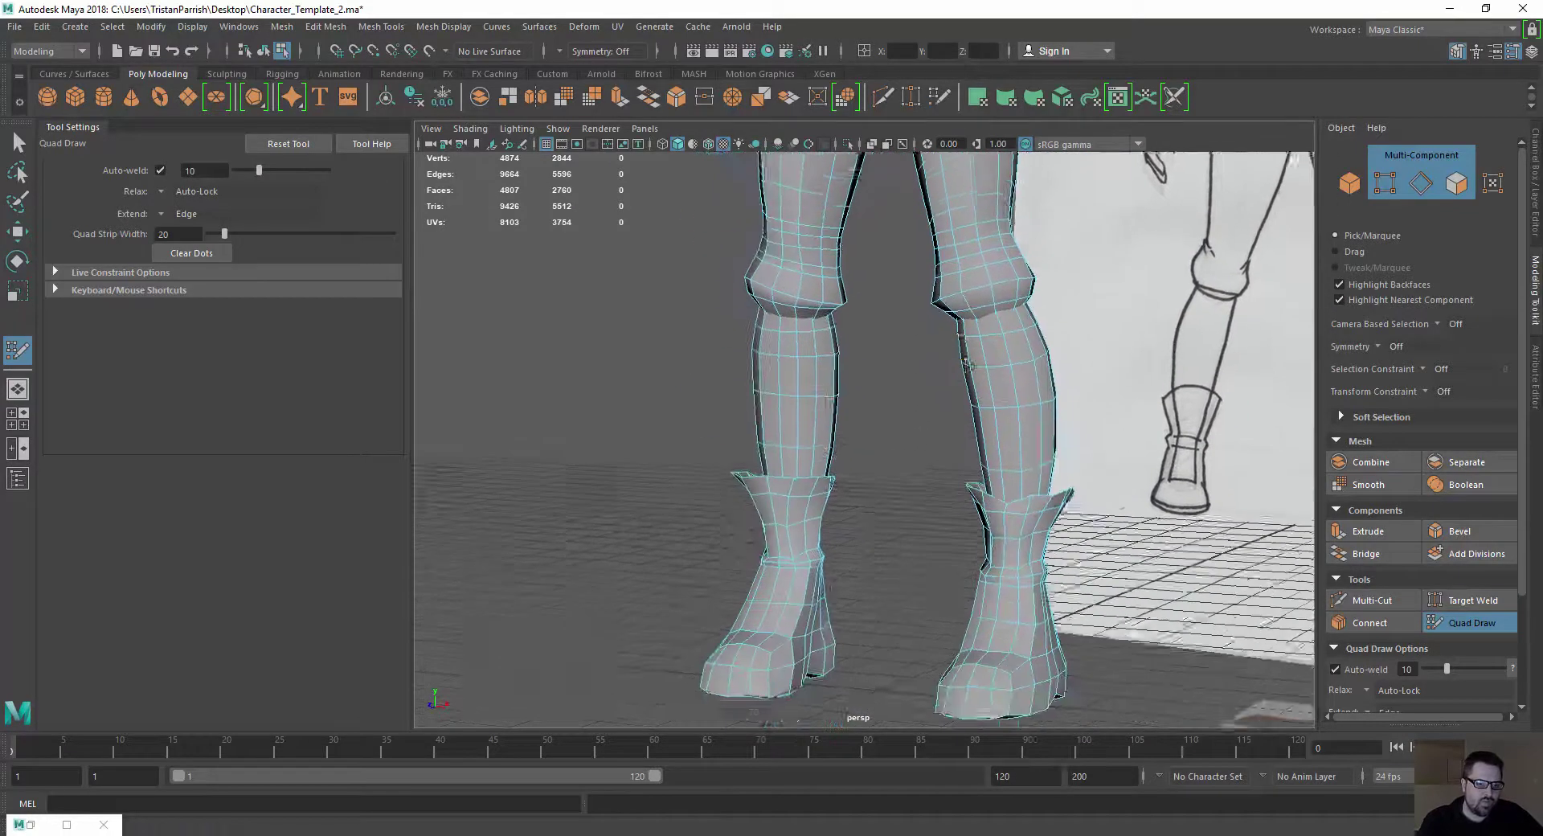
left_click_drag(1036, 607, 1015, 591, "alt")
left_click_drag(939, 685, 930, 580, "alt")
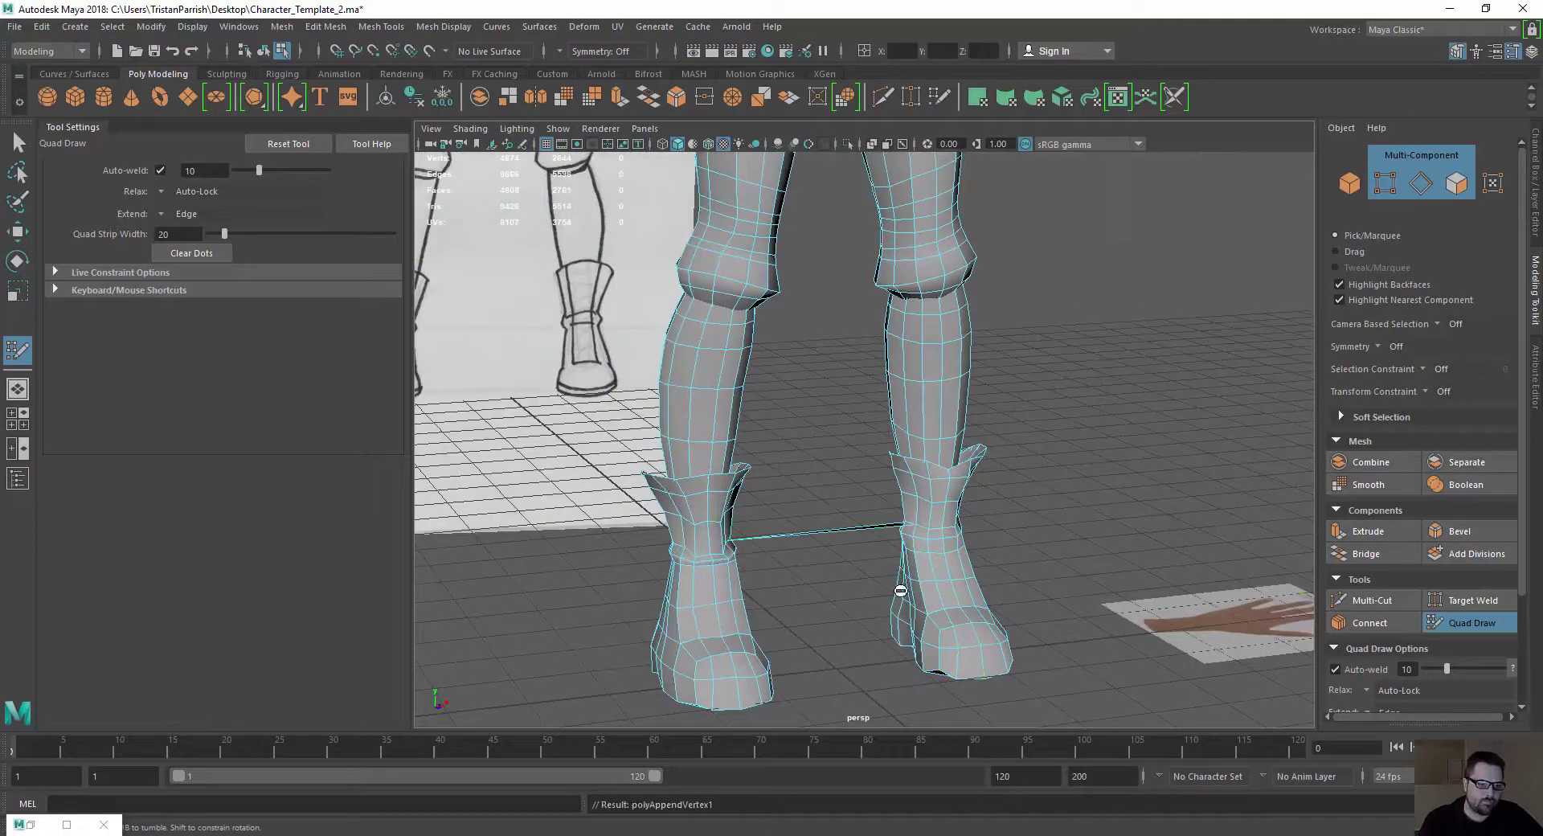
left_click_drag(922, 554, 923, 600, "shift")
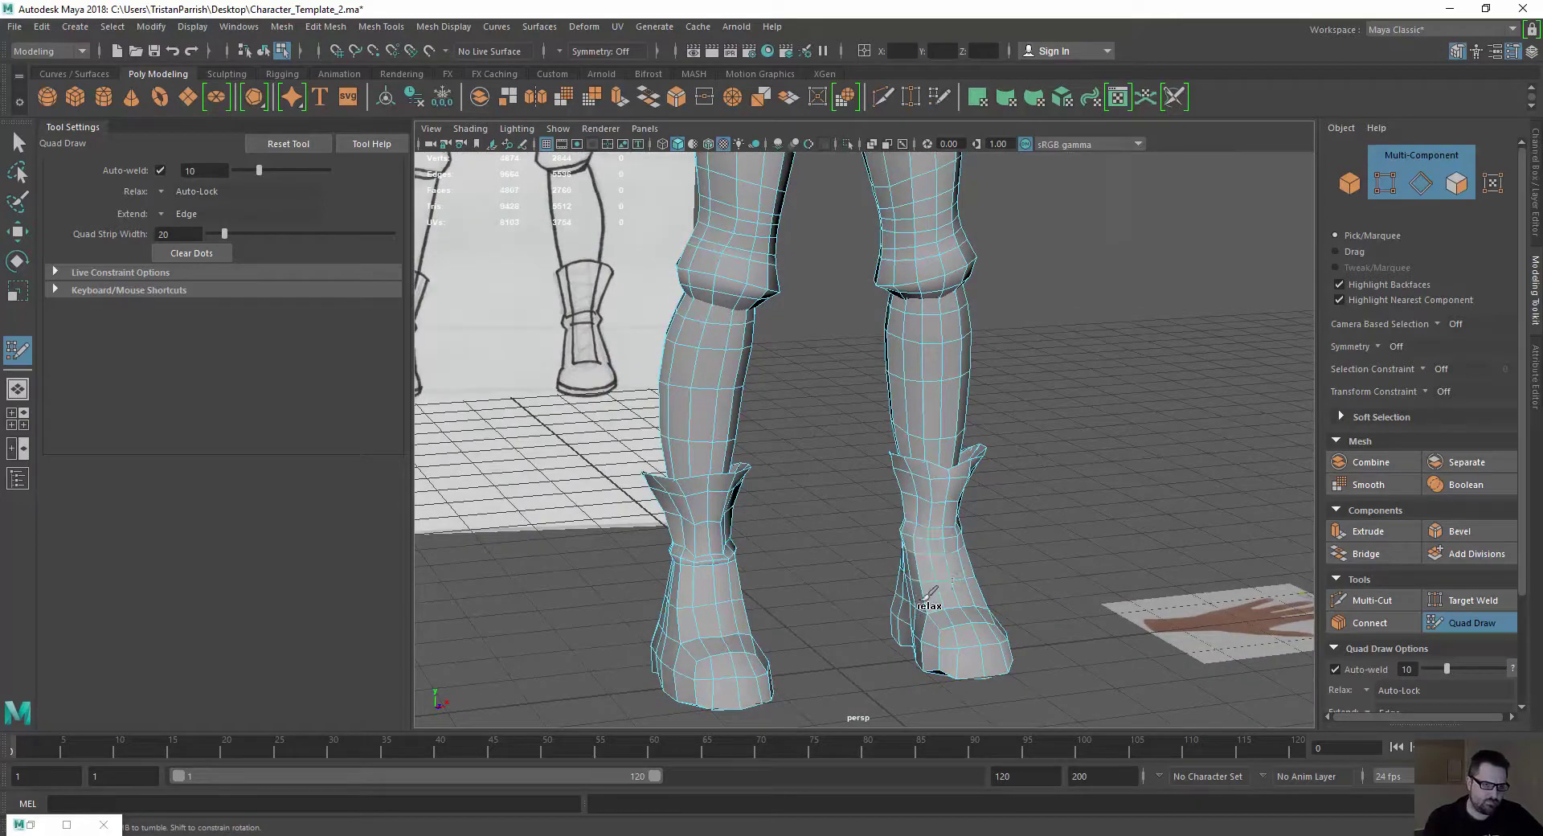
Relax the mesh around the back and side of the hips with Quad Draw
scroll(867, 458, "down", 3)
middle_click_drag(868, 458, 880, 643, "alt")
mouse_move(965, 514)
left_mouse_down("alt")
mouse_move(855, 471)
mouse_move(792, 402)
left_mouse_up("alt")
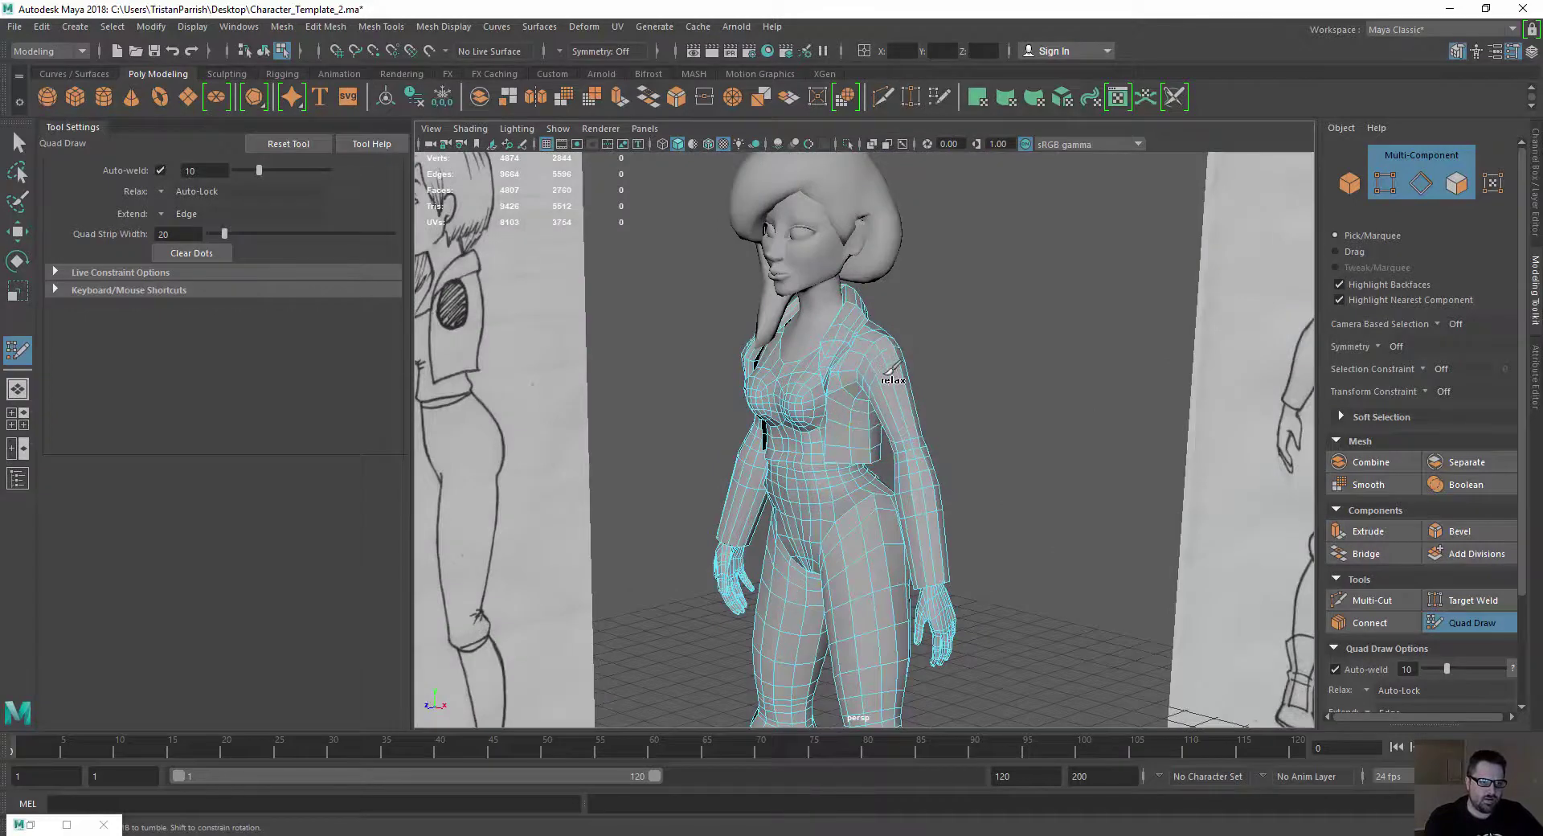
left_click_drag(844, 354, 777, 392, "alt")
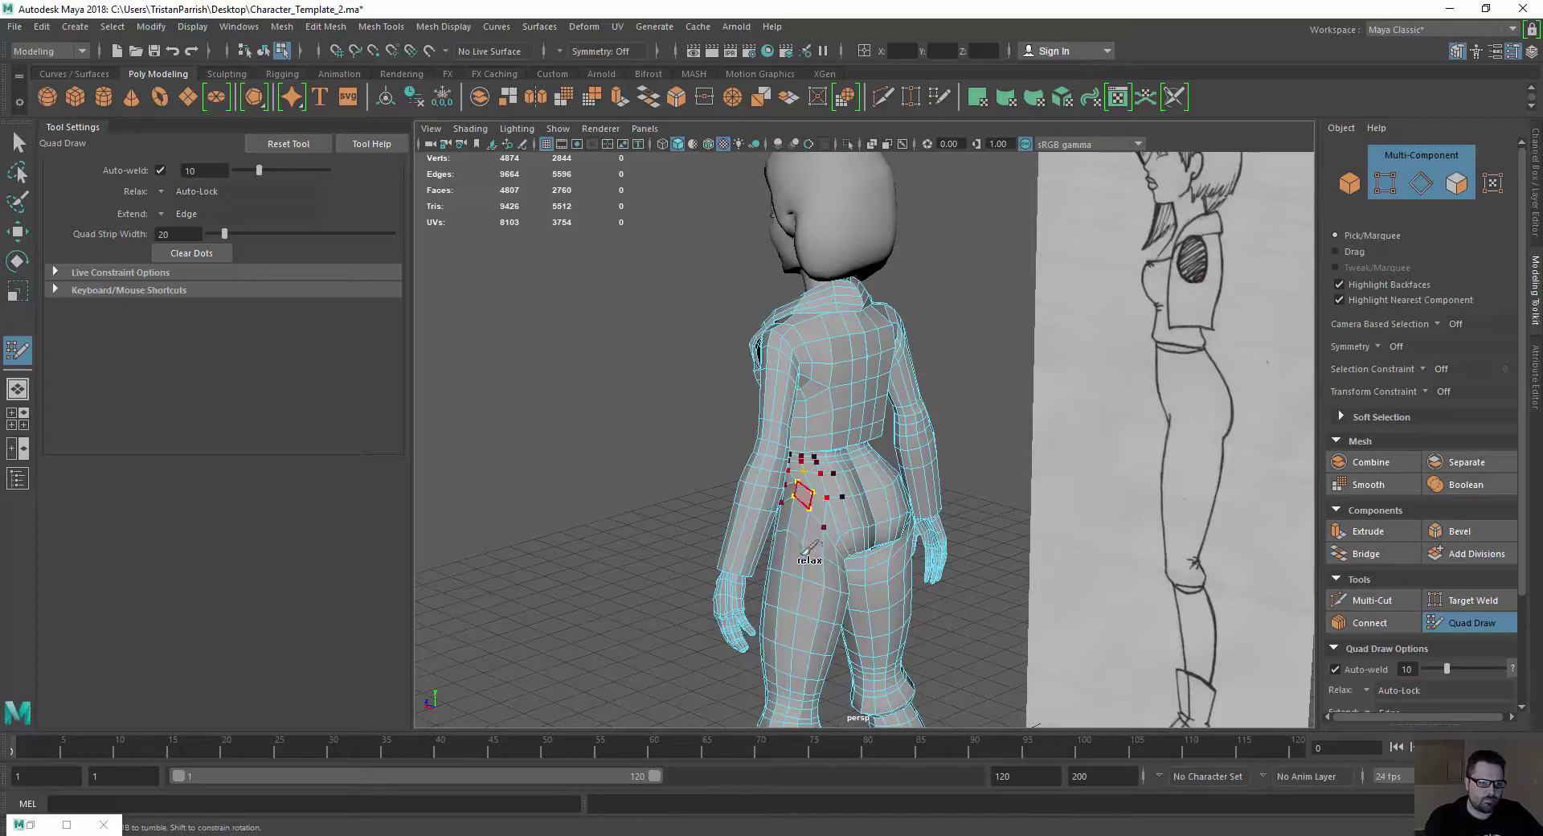
left_click_drag(785, 491, 723, 498, "alt")
scroll(829, 518, "up", 6)
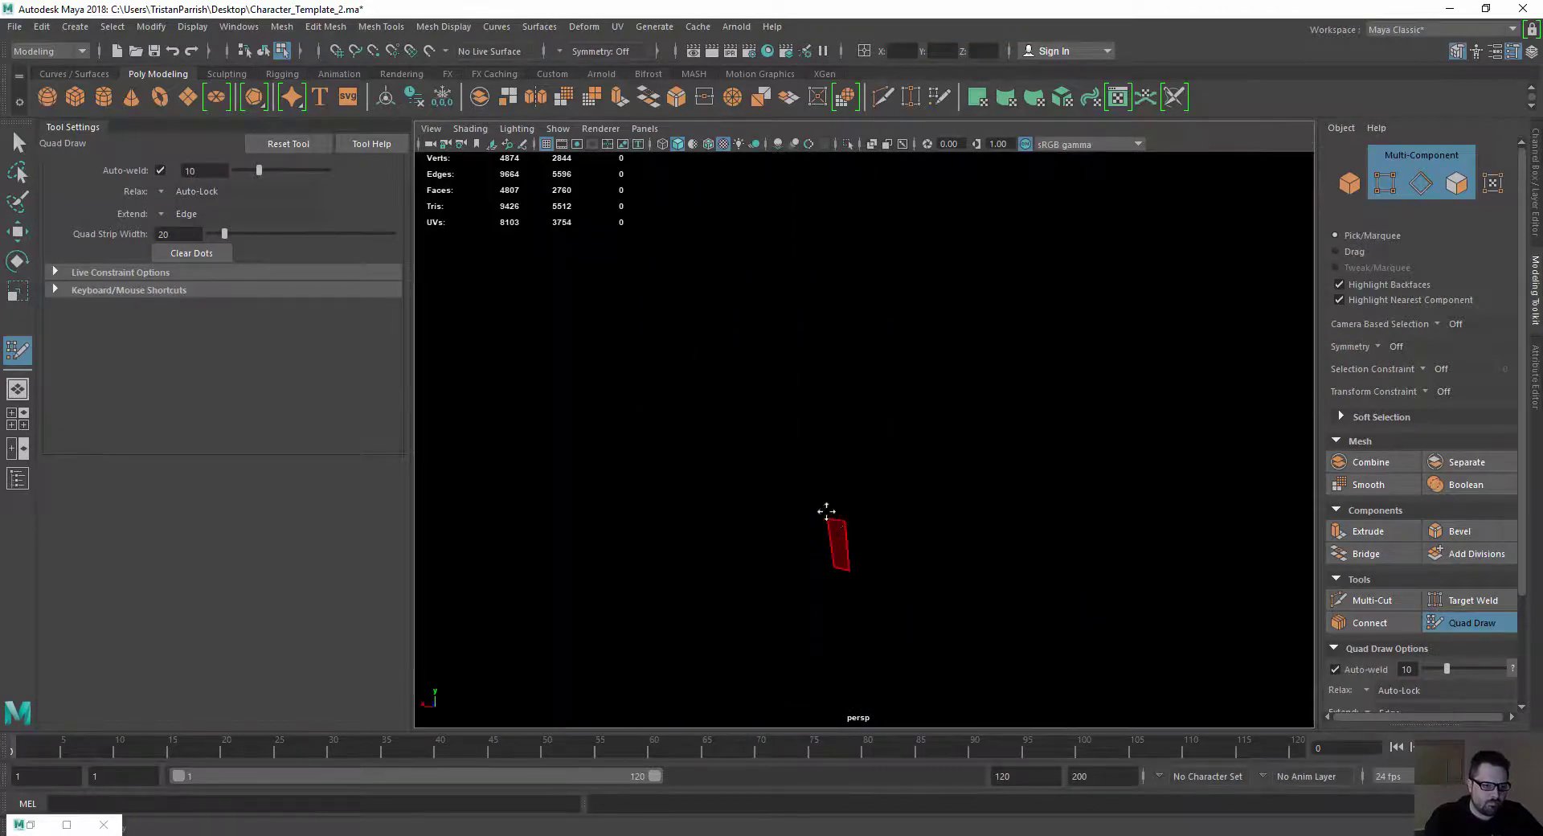
middle_click_drag(824, 563, 783, 309, "alt")
left_click_drag(784, 308, 798, 314, "alt")
left_click_drag(693, 482, 781, 540, "shift")
Leave Quad Draw for the Move tool, return the body to object mode and turn off soft selection
mouse_move(726, 346)
left_mouse_down("alt")
mouse_move(683, 371)
mouse_move(712, 363)
left_mouse_up("alt")
mouse_move(696, 288)
left_mouse_down("alt")
mouse_move(613, 338)
mouse_move(758, 396)
mouse_move(655, 406)
mouse_move(691, 507)
mouse_move(898, 473)
left_mouse_up("alt")
middle_click_drag(804, 422, 781, 538, "alt")
left_click_drag(781, 539, 828, 575, "alt")
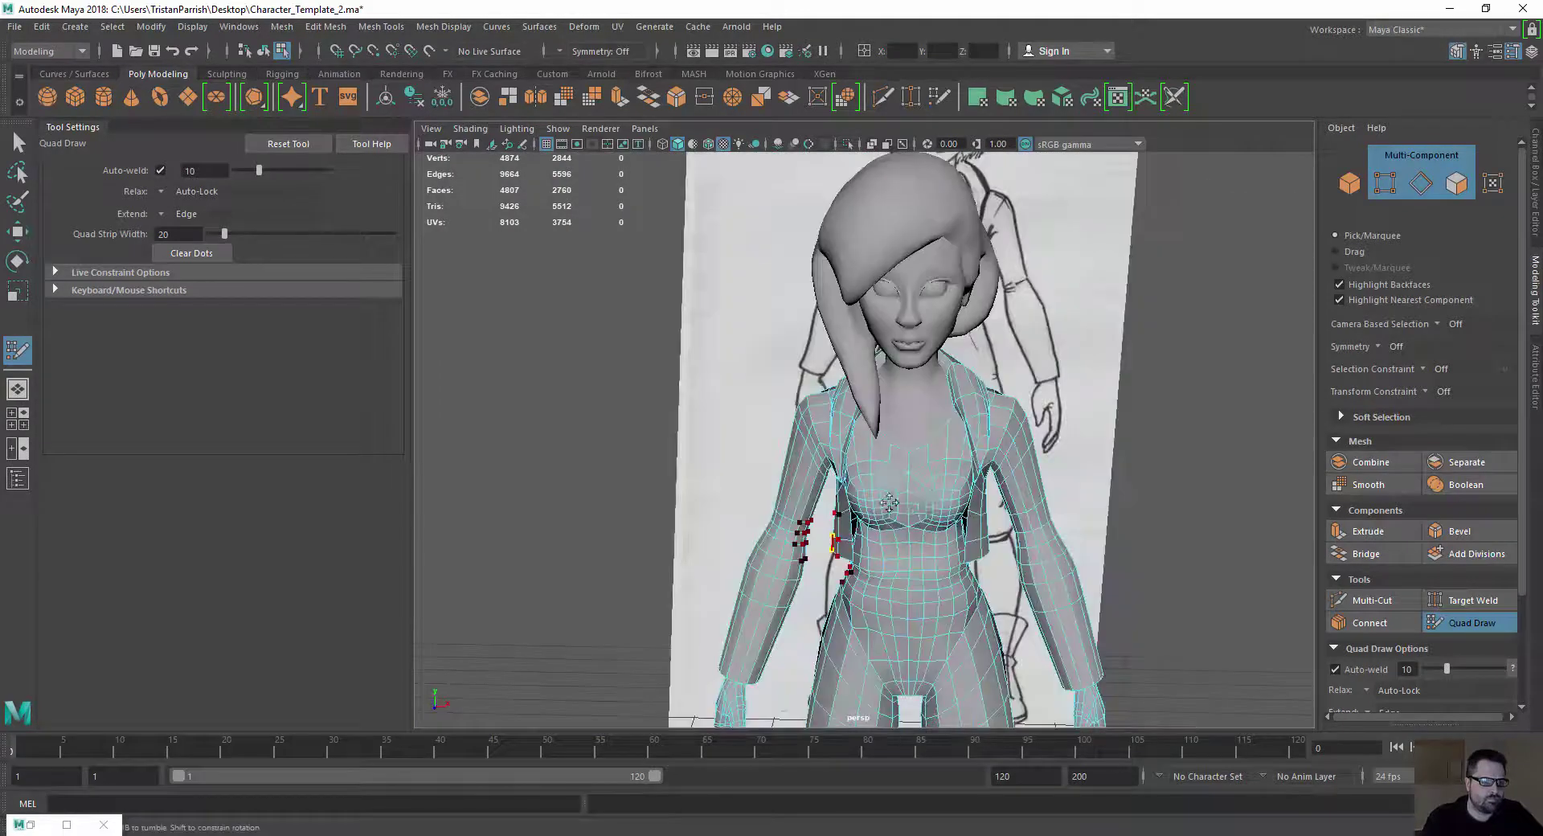
left_click_drag(757, 493, 792, 546, "alt")
key("w")
scroll(803, 552, "down", 3)
left_click_drag(964, 515, 890, 491, "alt")
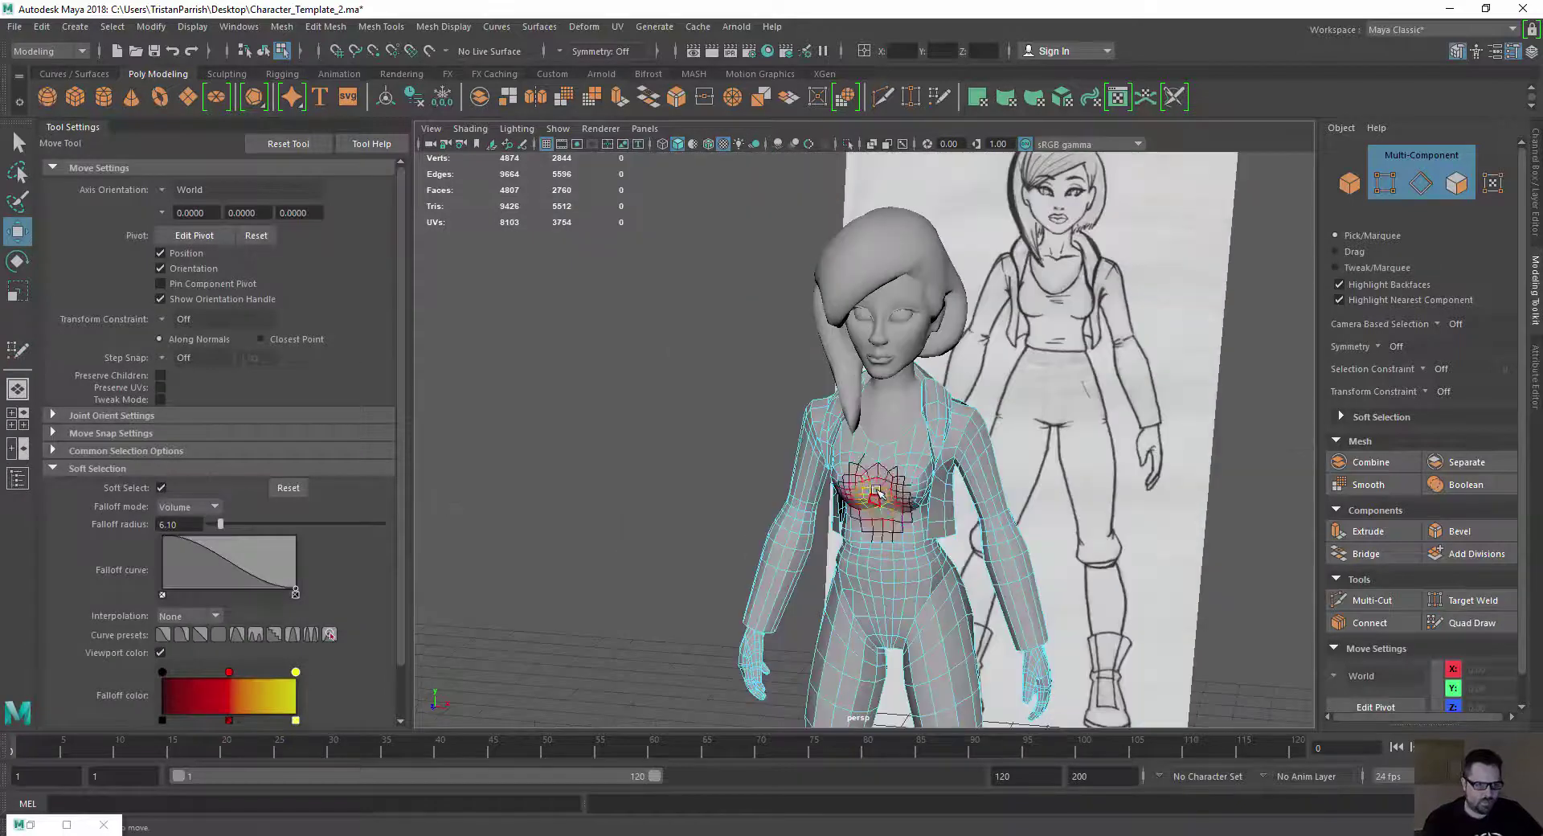
right_click_drag(880, 492, 942, 482)
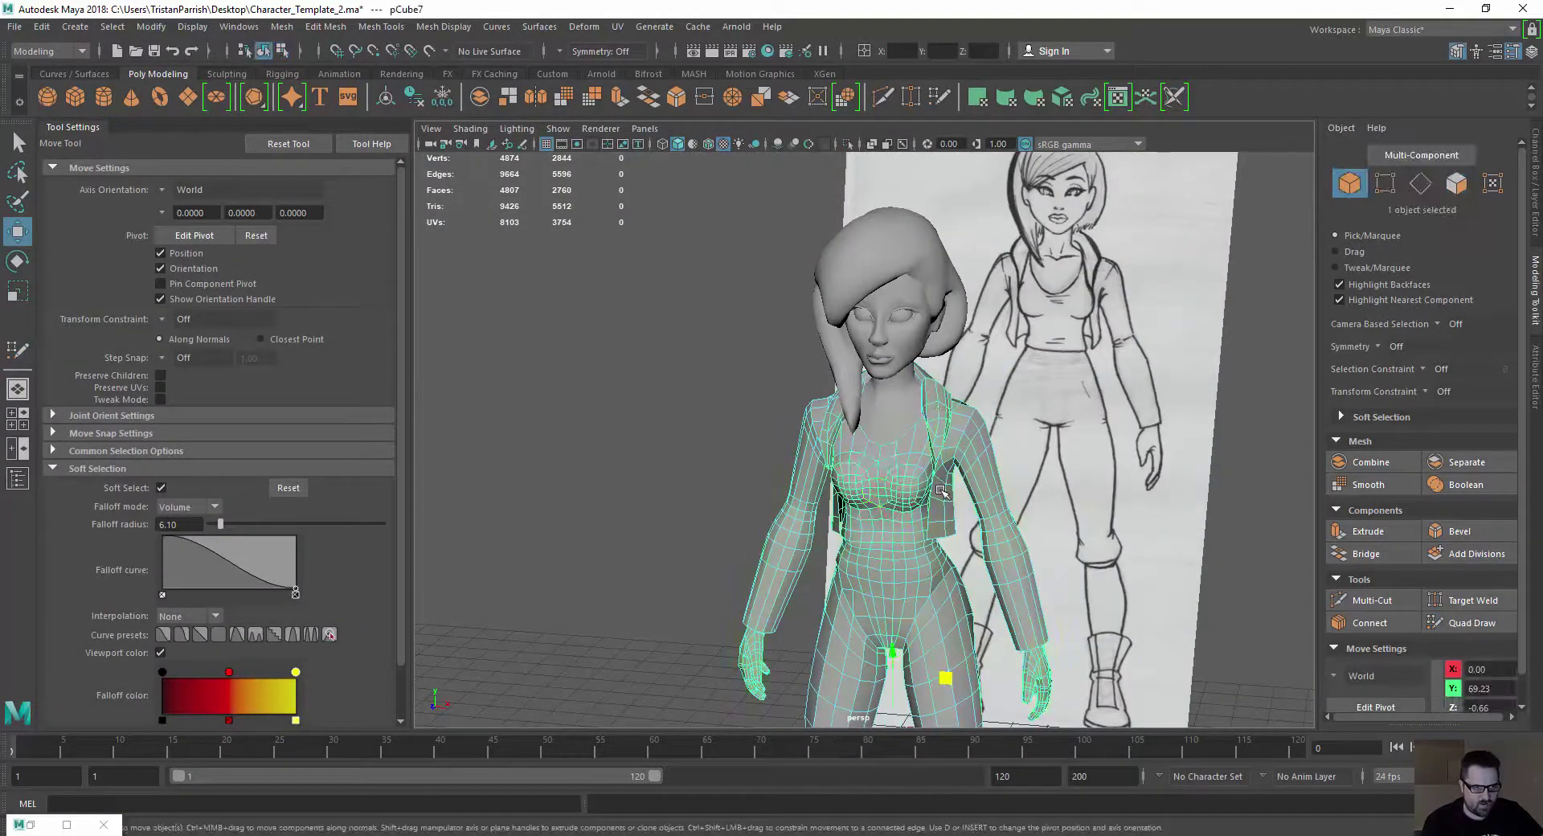
left_click(160, 491)
scroll(754, 486, "down", 4)
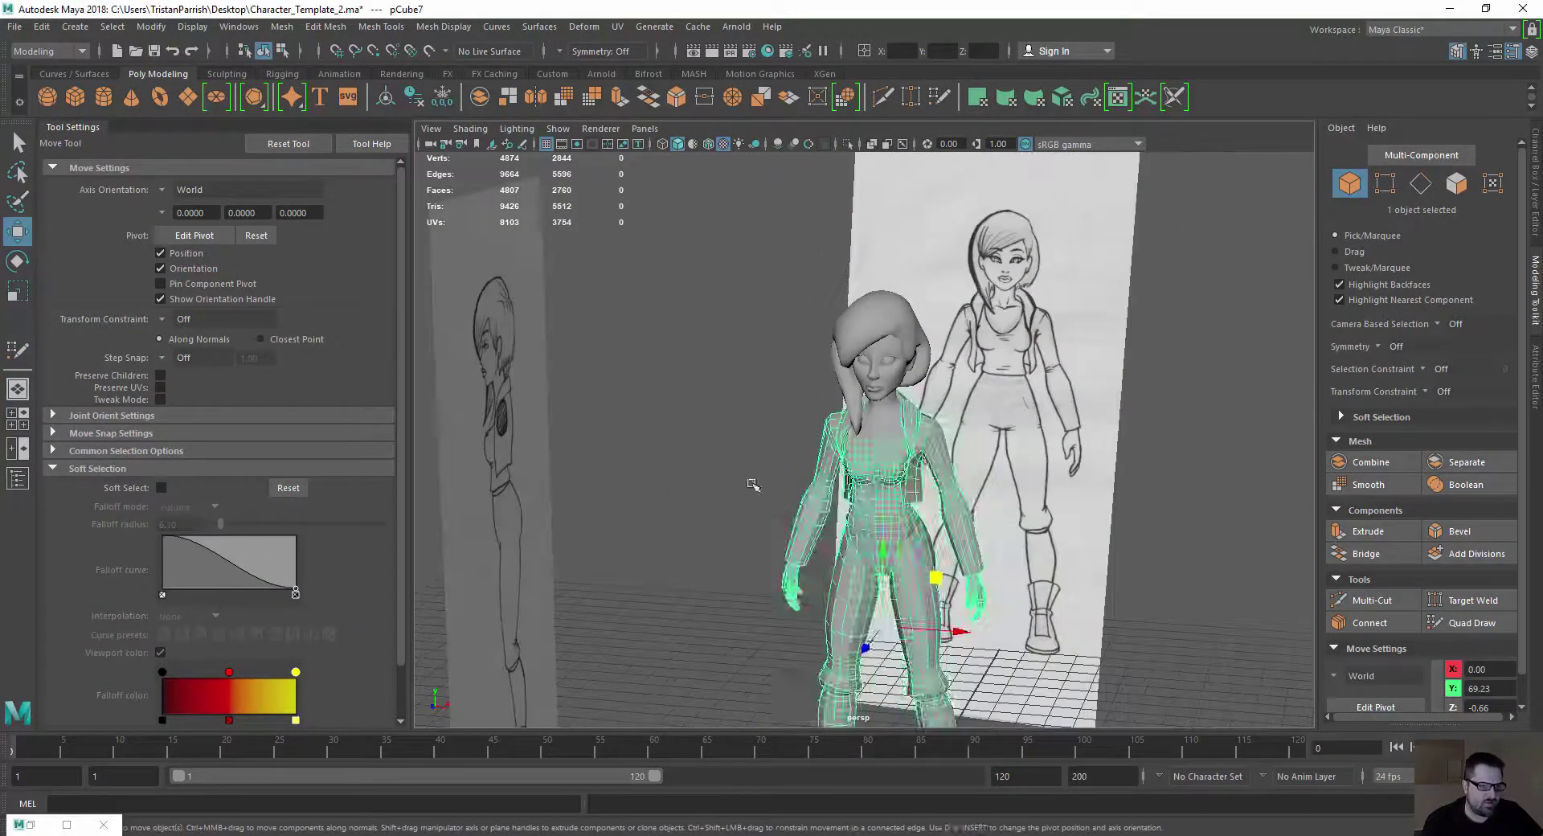
Apply Soften/Harden Edges to the whole body with an angle of 45, and deselect it
left_click(755, 487)
scroll(769, 508, "up", 3)
left_click_drag(768, 510, 883, 501, "alt")
left_click(883, 500)
left_click_drag(693, 350, 776, 365, "alt")
left_click(326, 27)
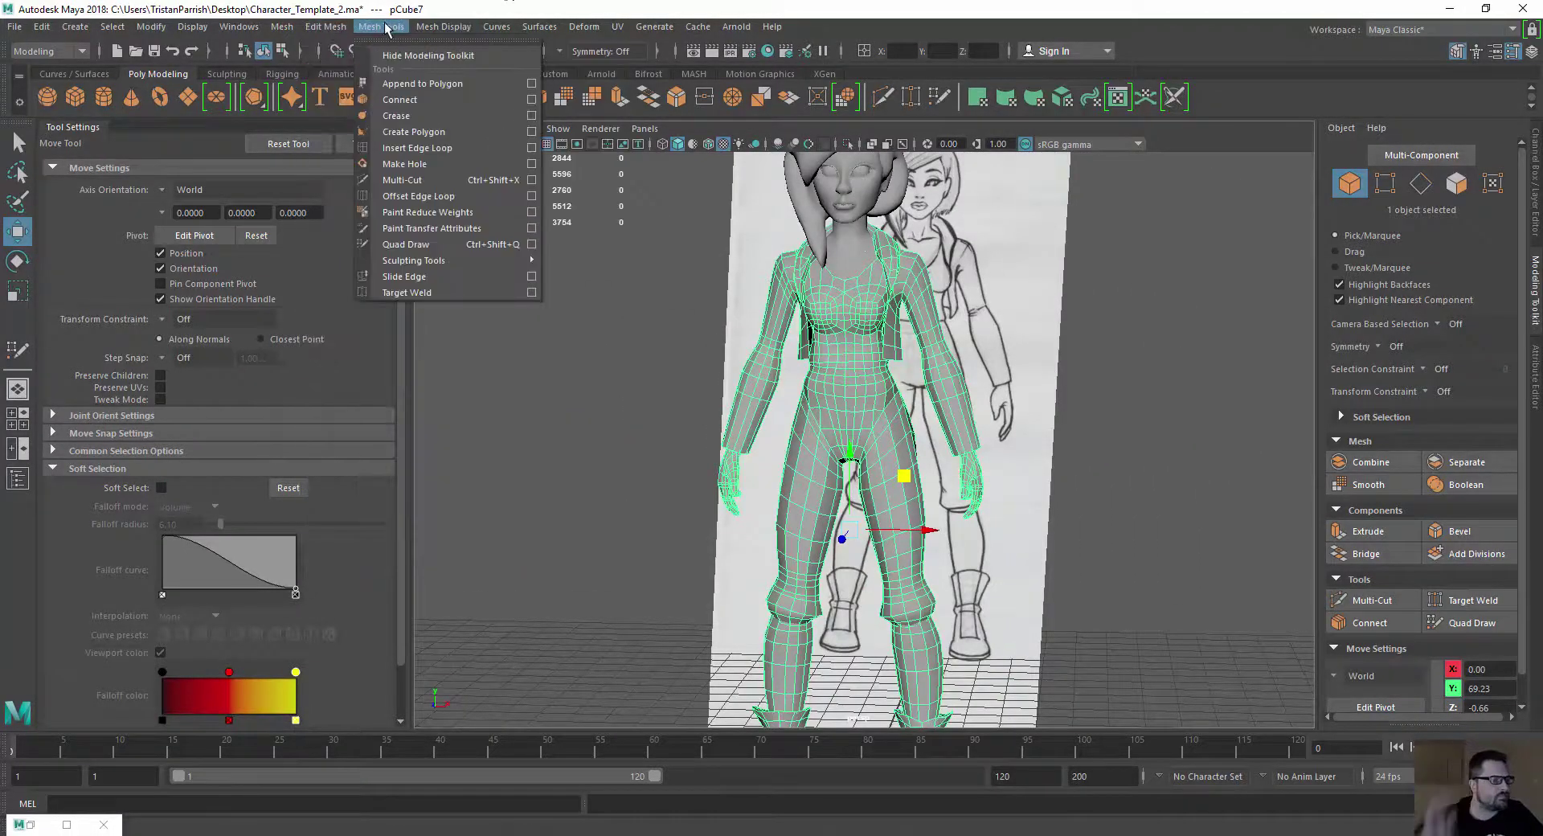
mouse_move(443, 26)
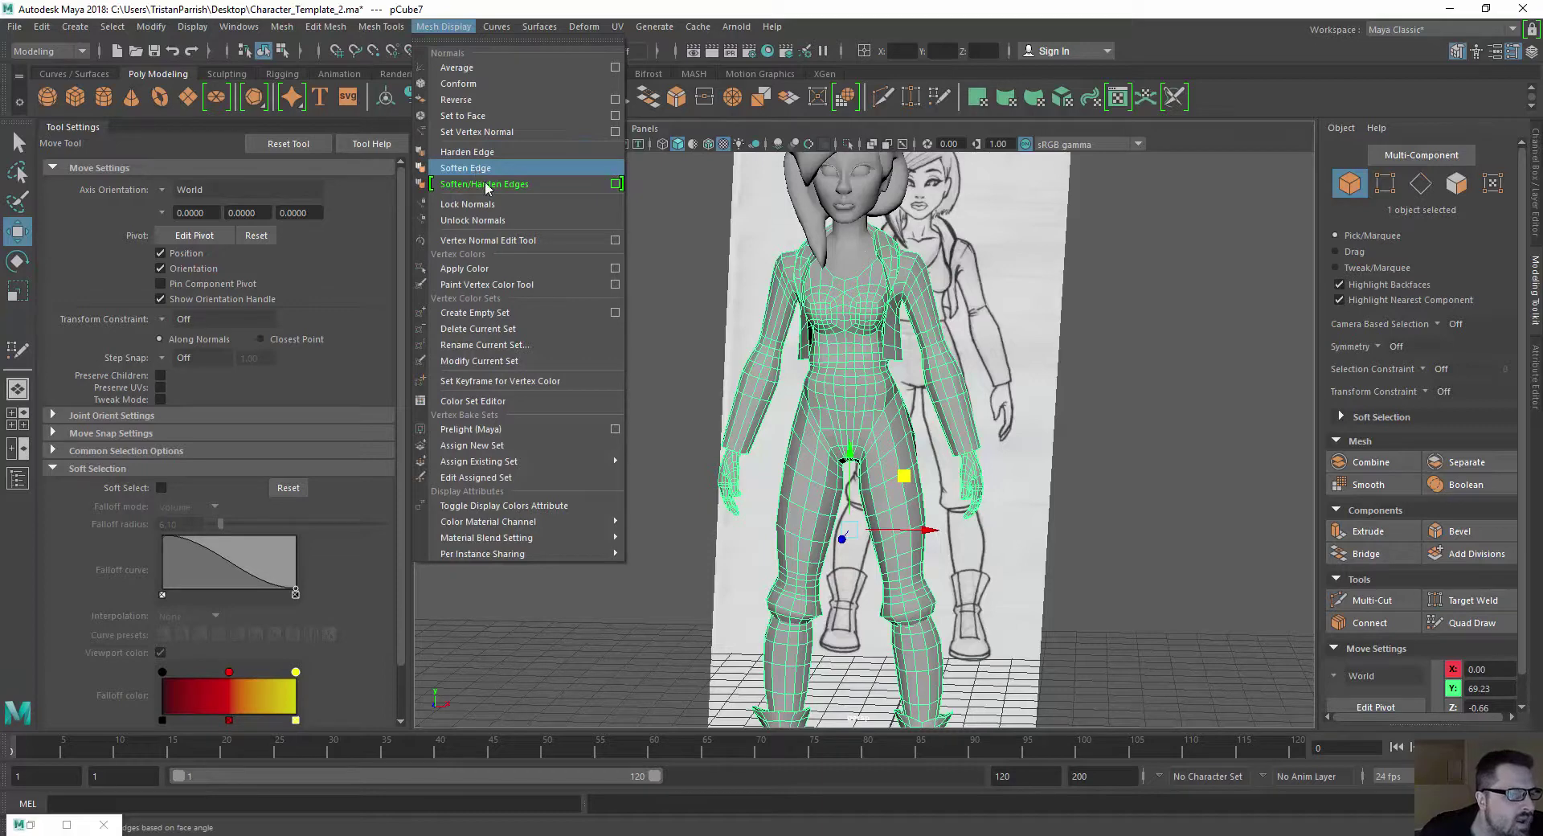
left_click(615, 184)
left_click_drag(595, 283, 372, 209)
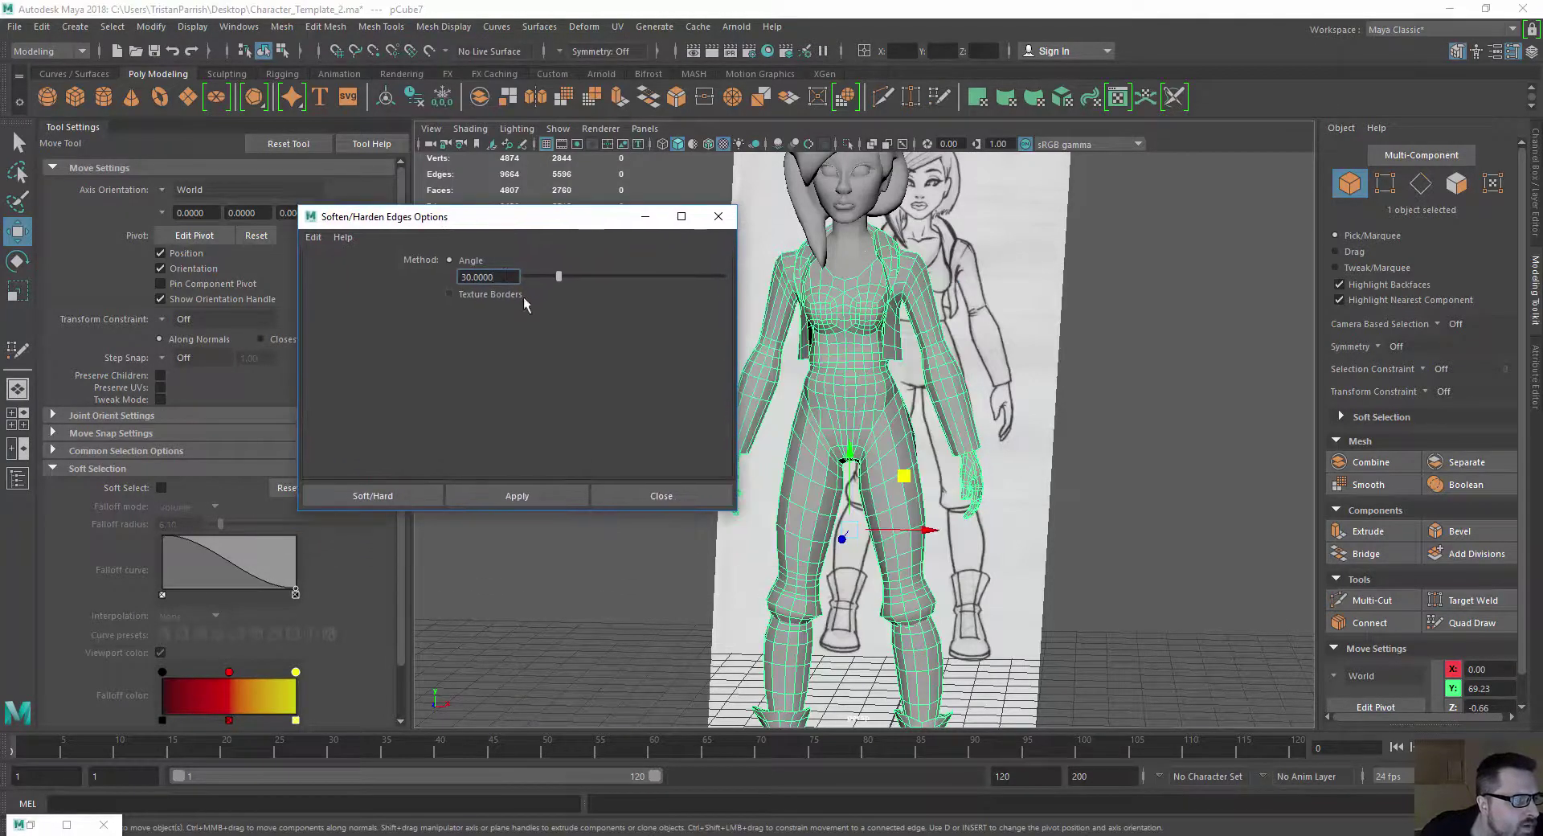
type("45")
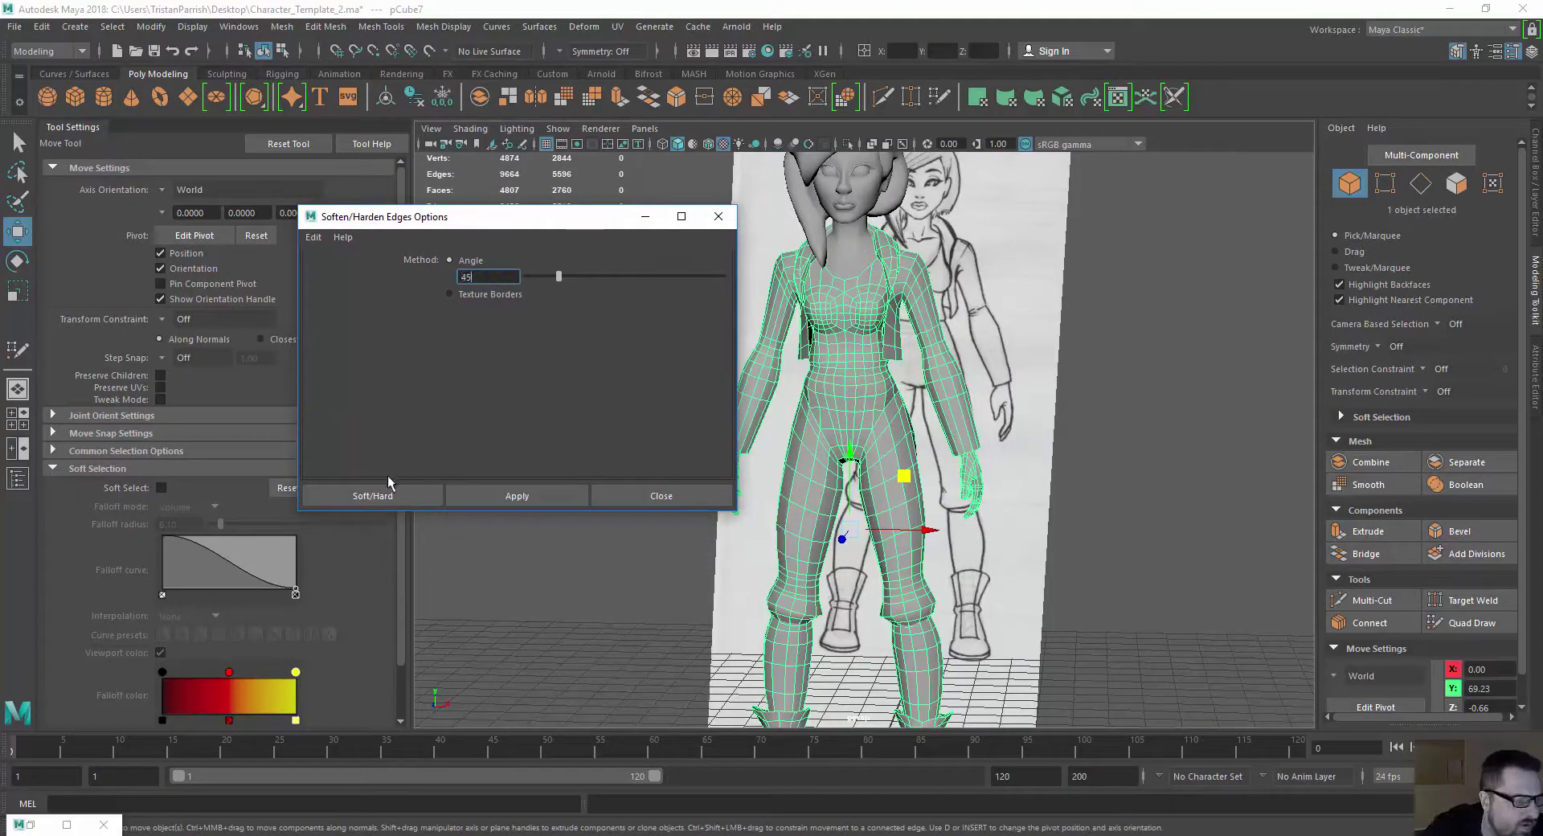
left_click(374, 496)
left_click(579, 403)
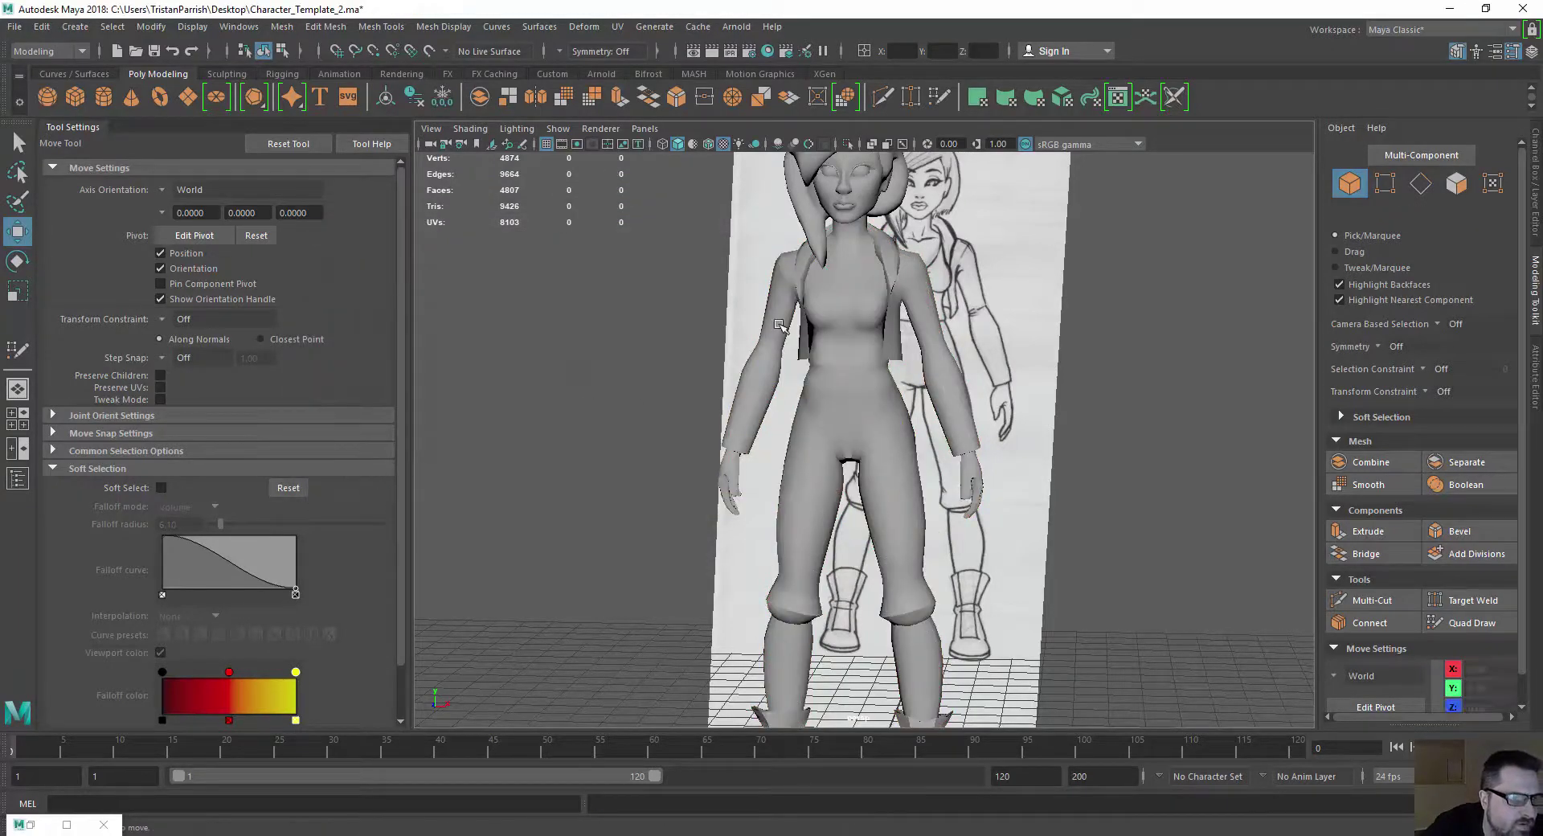
Examine the shading and topology of the torso, crotch and buttocks, with Quad Draw activated on the body
scroll(664, 315, "up", 3)
left_click_drag(664, 315, 632, 283, "alt")
left_click(808, 330)
left_click_drag(808, 330, 838, 307, "alt")
scroll(864, 339, "up", 10)
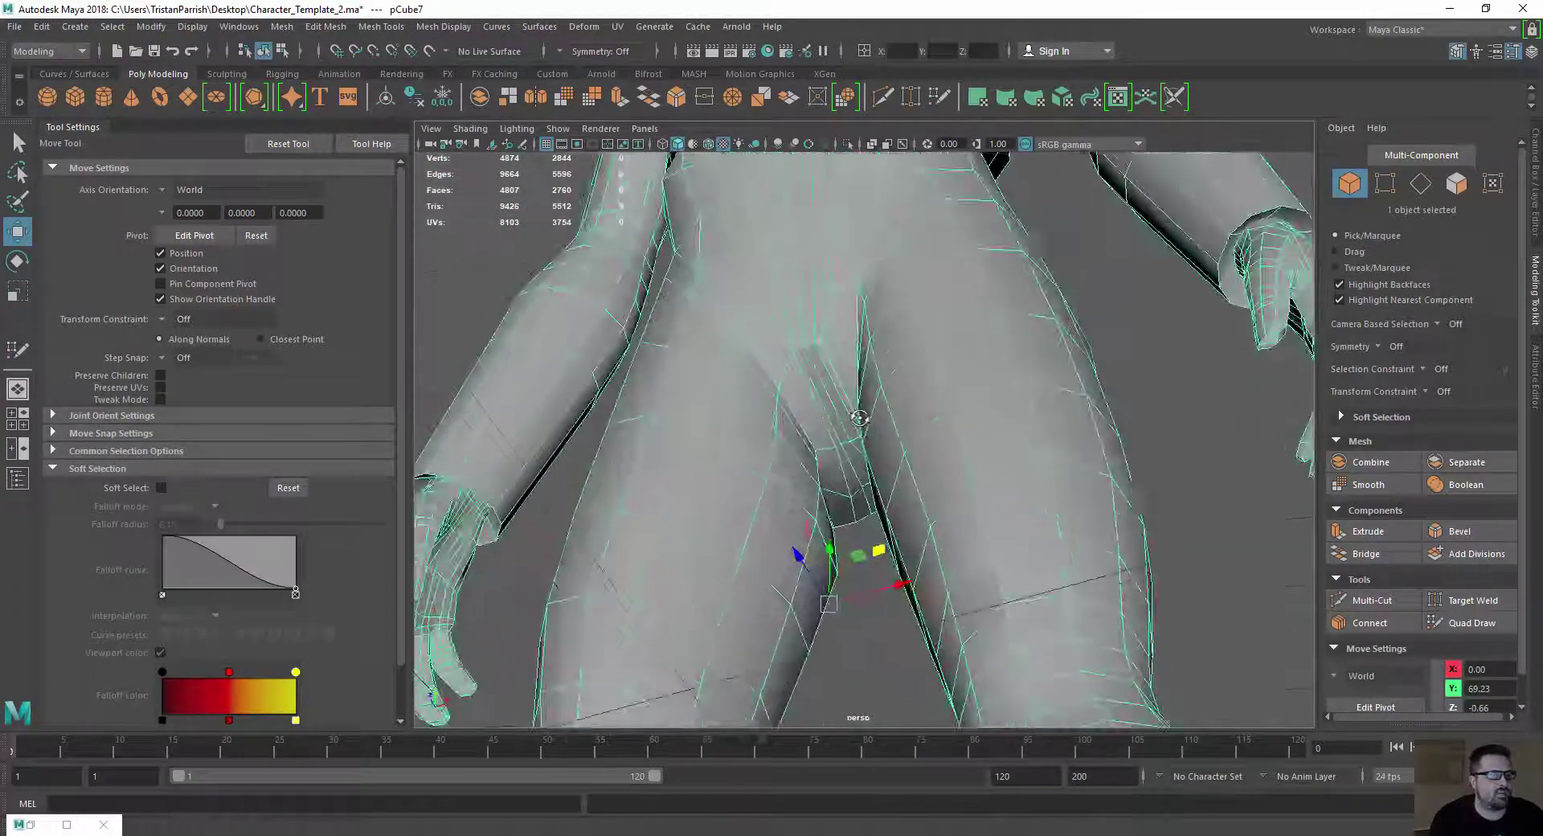
left_click(1456, 625)
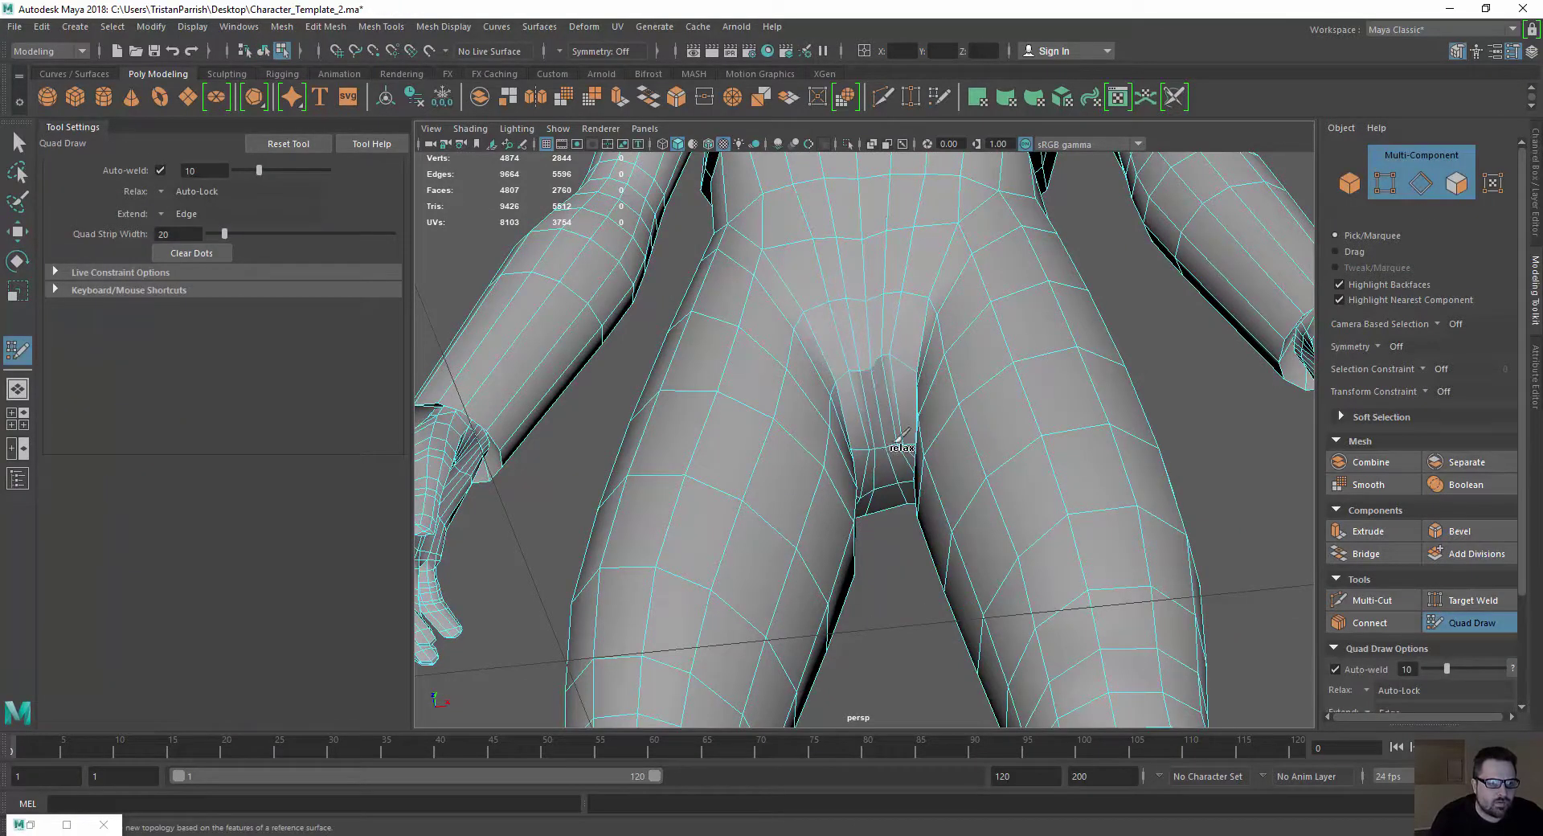
left_click_drag(775, 400, 780, 527, "alt")
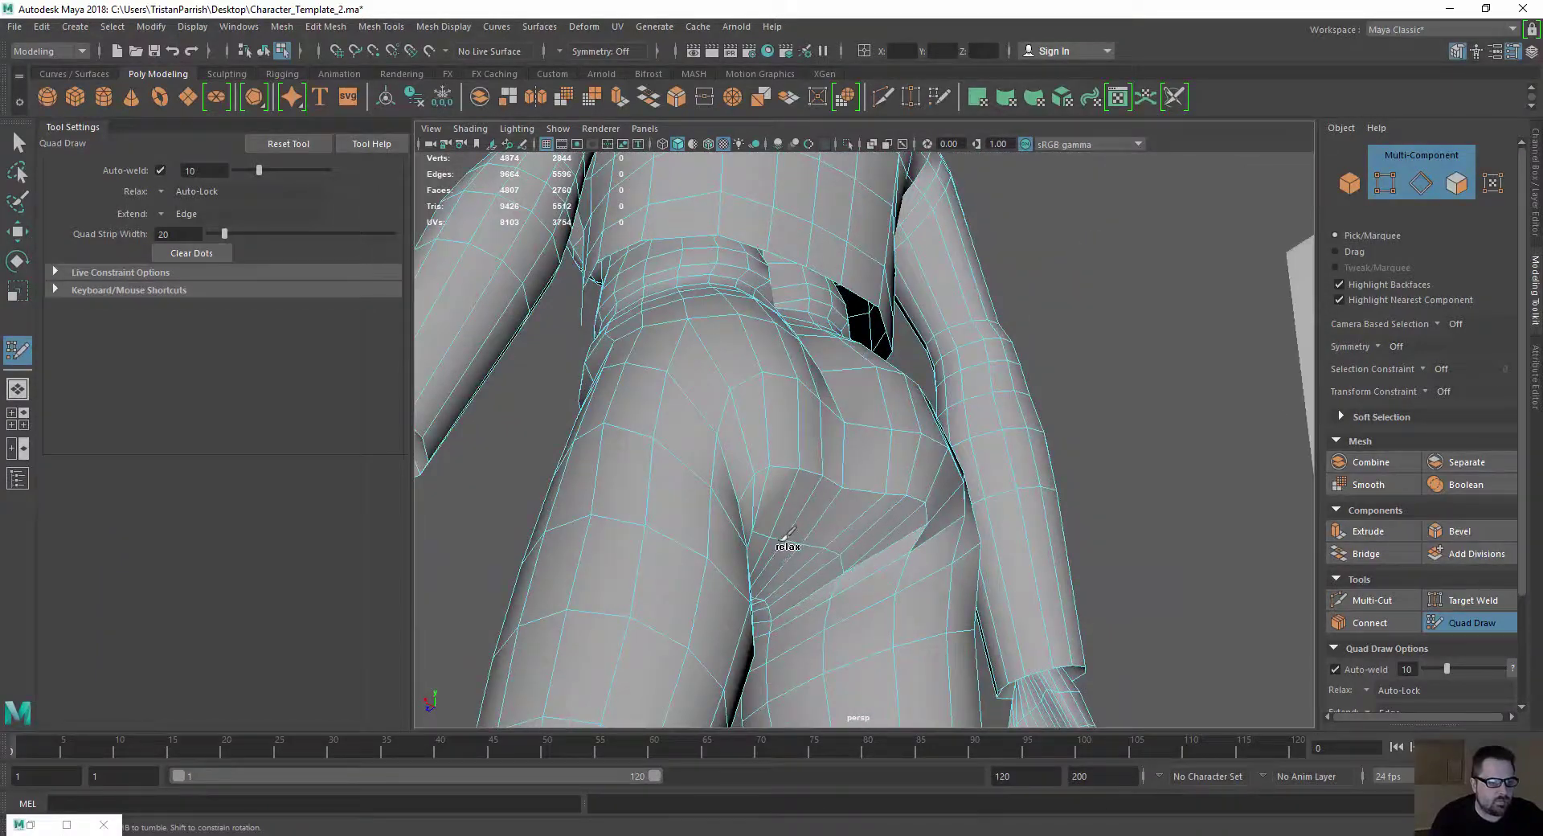
scroll(619, 539, "down", 4)
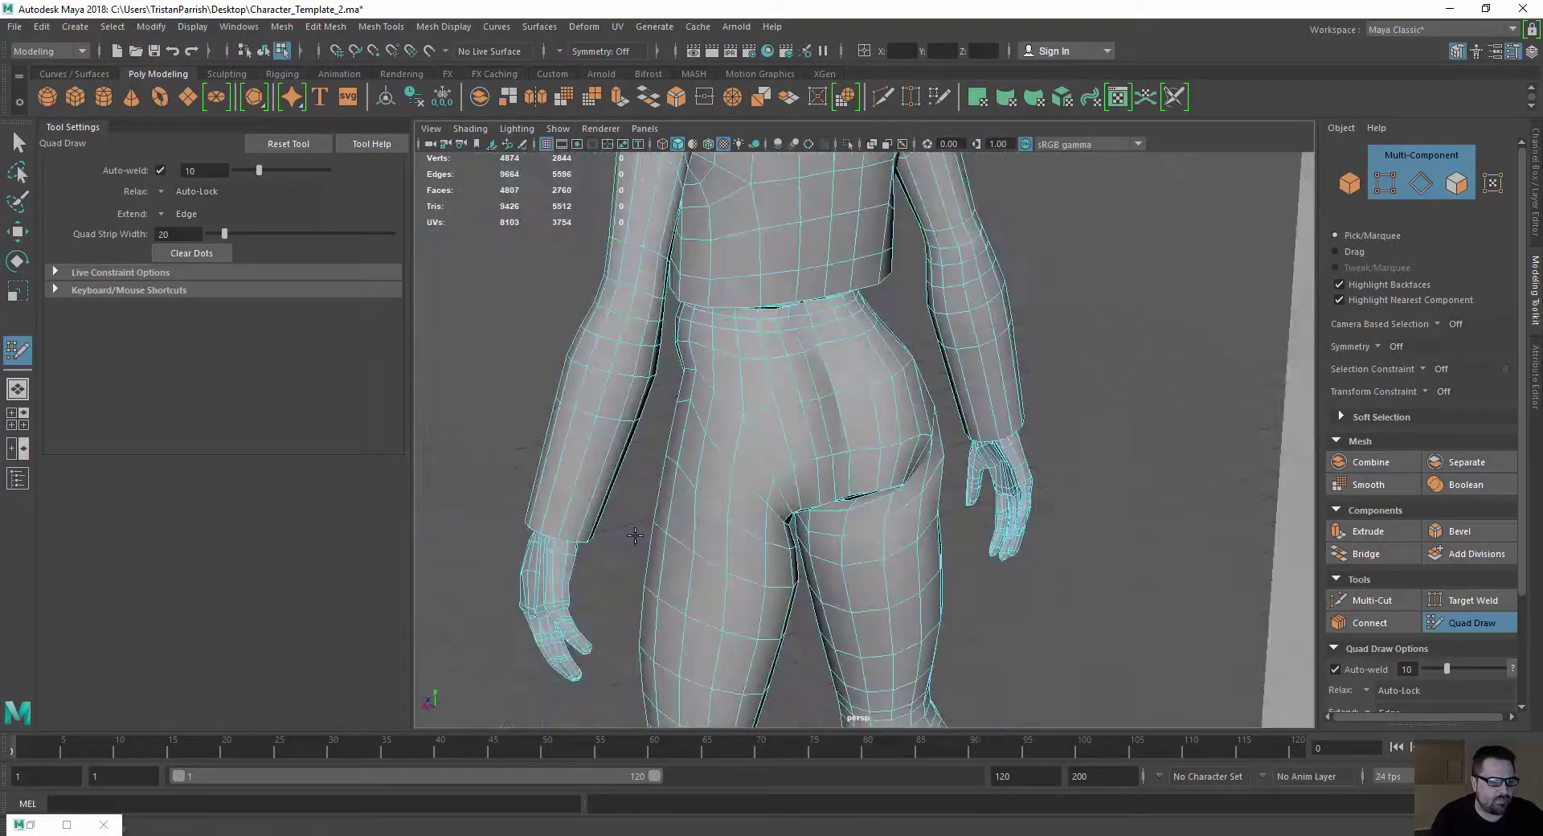
mouse_move(630, 533)
left_mouse_down("alt")
mouse_move(735, 473)
mouse_move(833, 472)
left_mouse_up("alt")
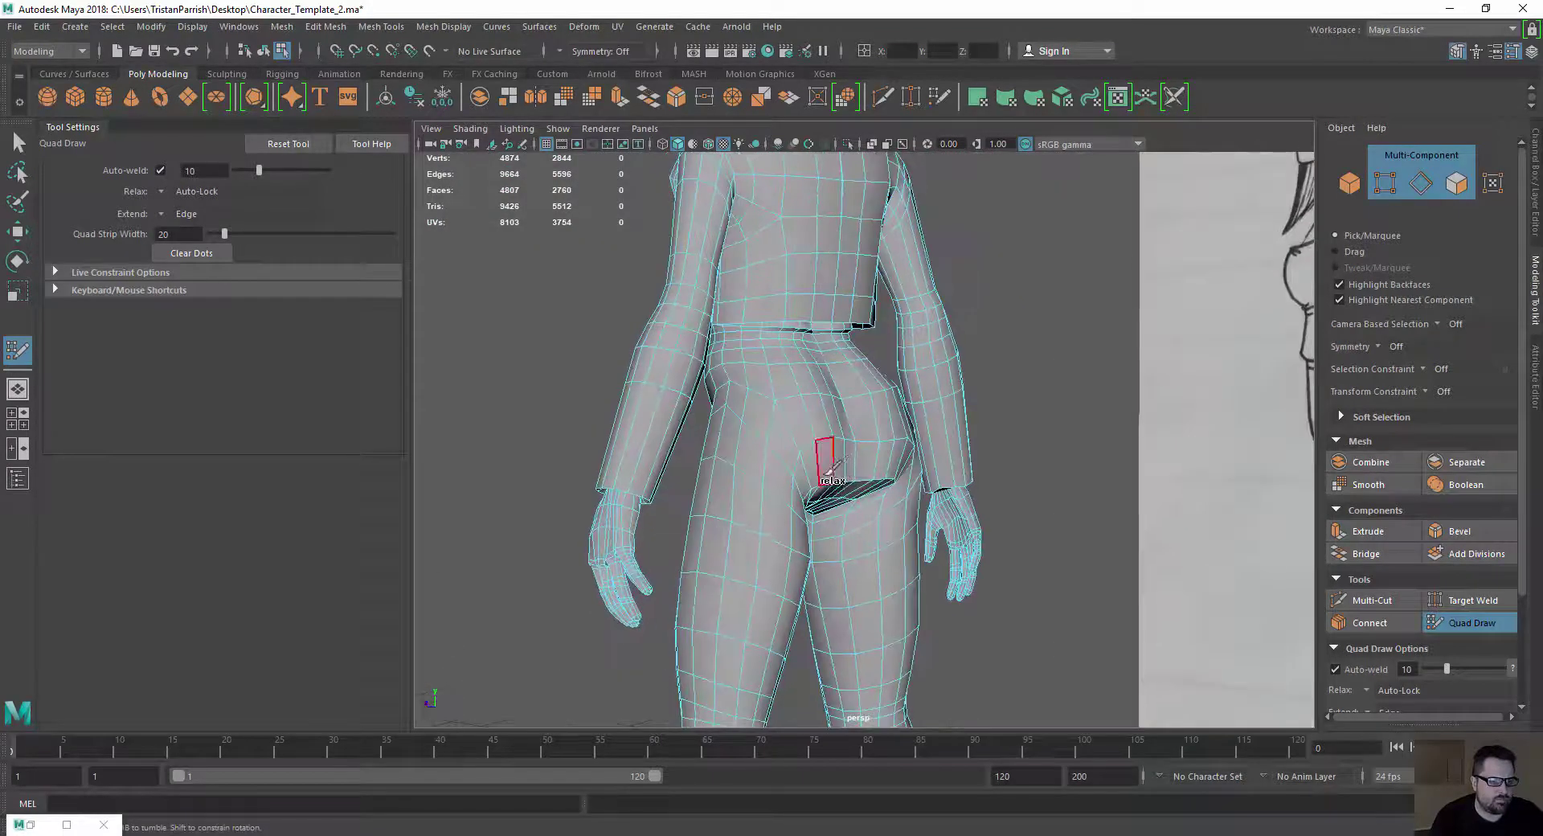
left_click_drag(697, 461, 855, 448, "alt")
scroll(854, 447, "down", 4)
middle_click_drag(688, 364, 672, 451, "alt")
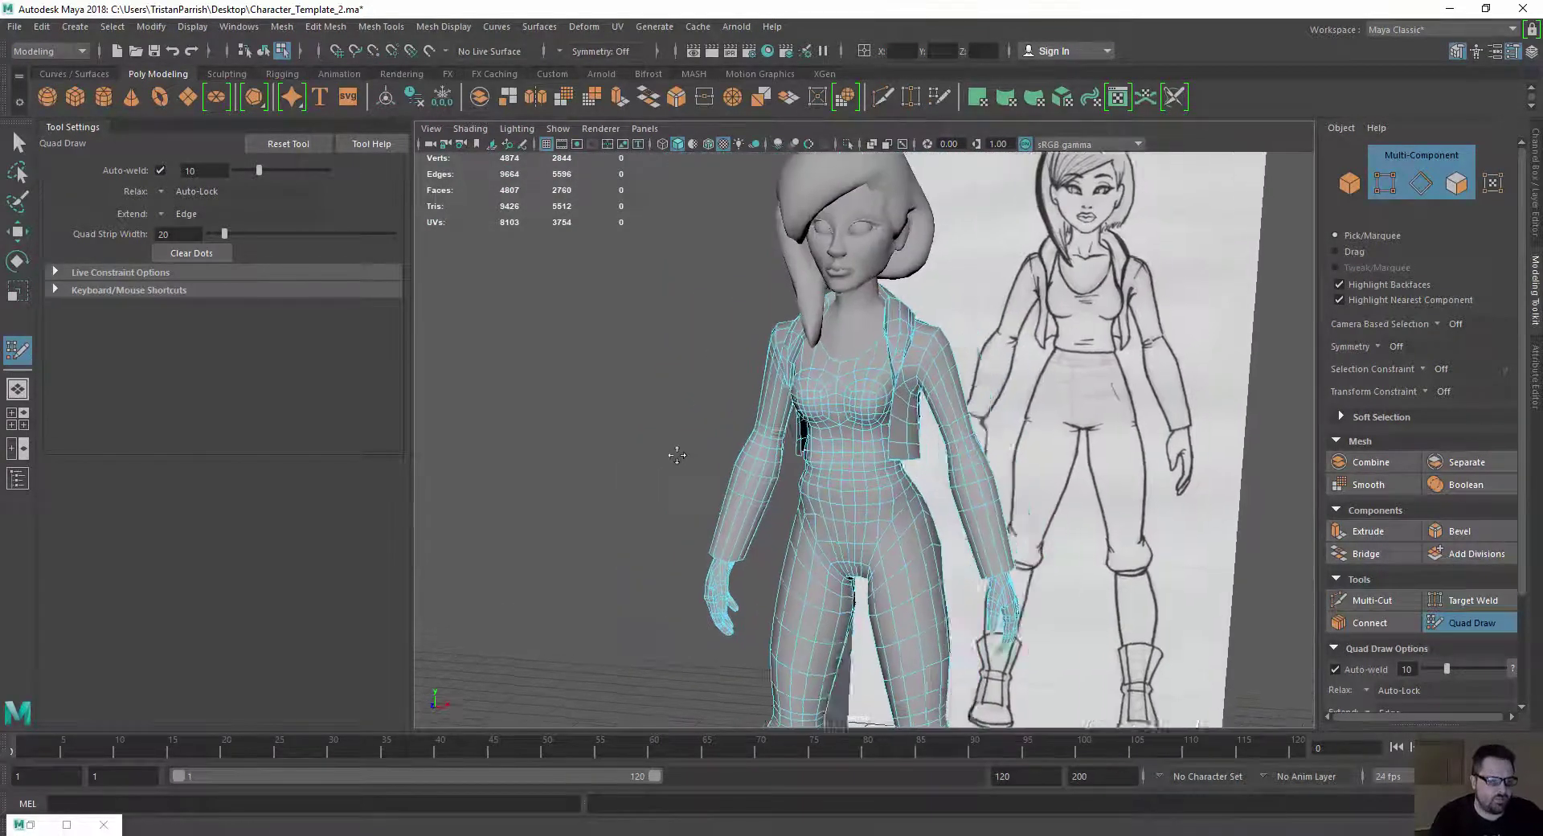
left_click_drag(672, 451, 682, 464, "alt")
Return the body to object mode, apply Soften Edge to it and deselect it
key("w")
right_click_drag(841, 356, 892, 334)
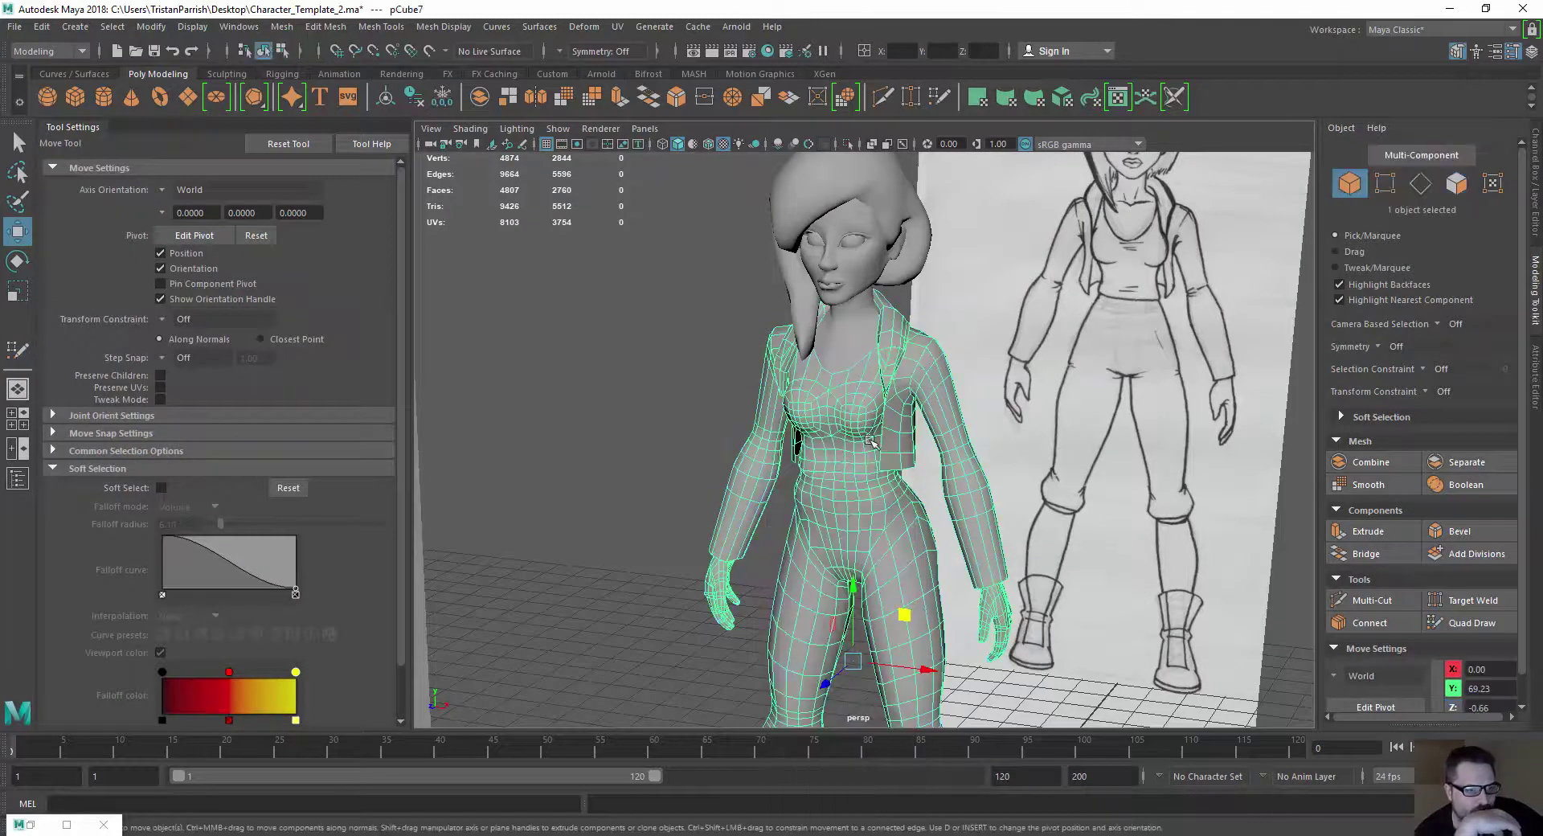
left_click(443, 26)
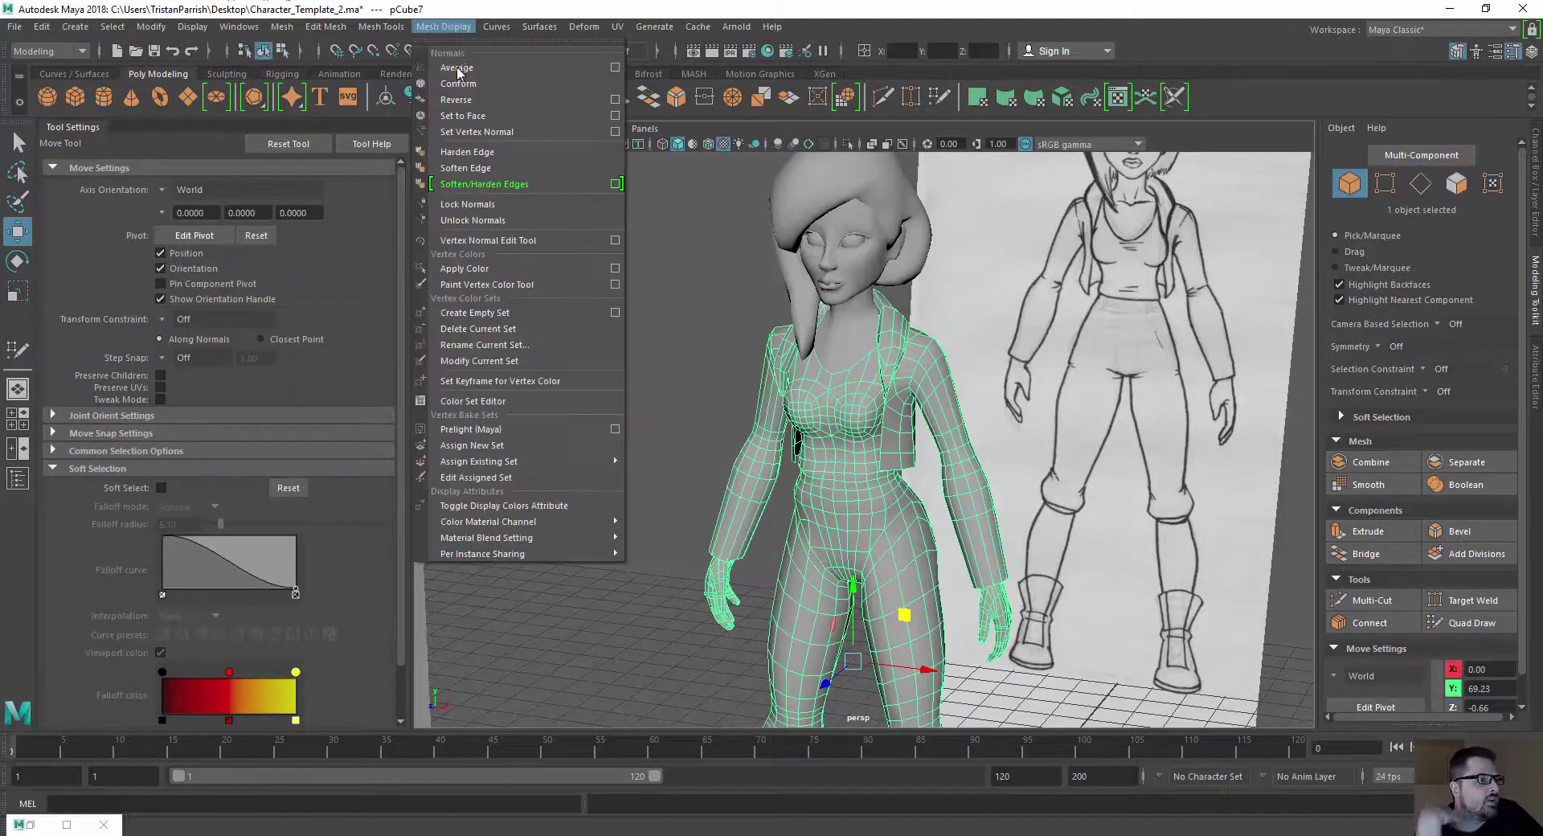
left_click(469, 170)
left_click(664, 381)
scroll(665, 380, "down", 3)
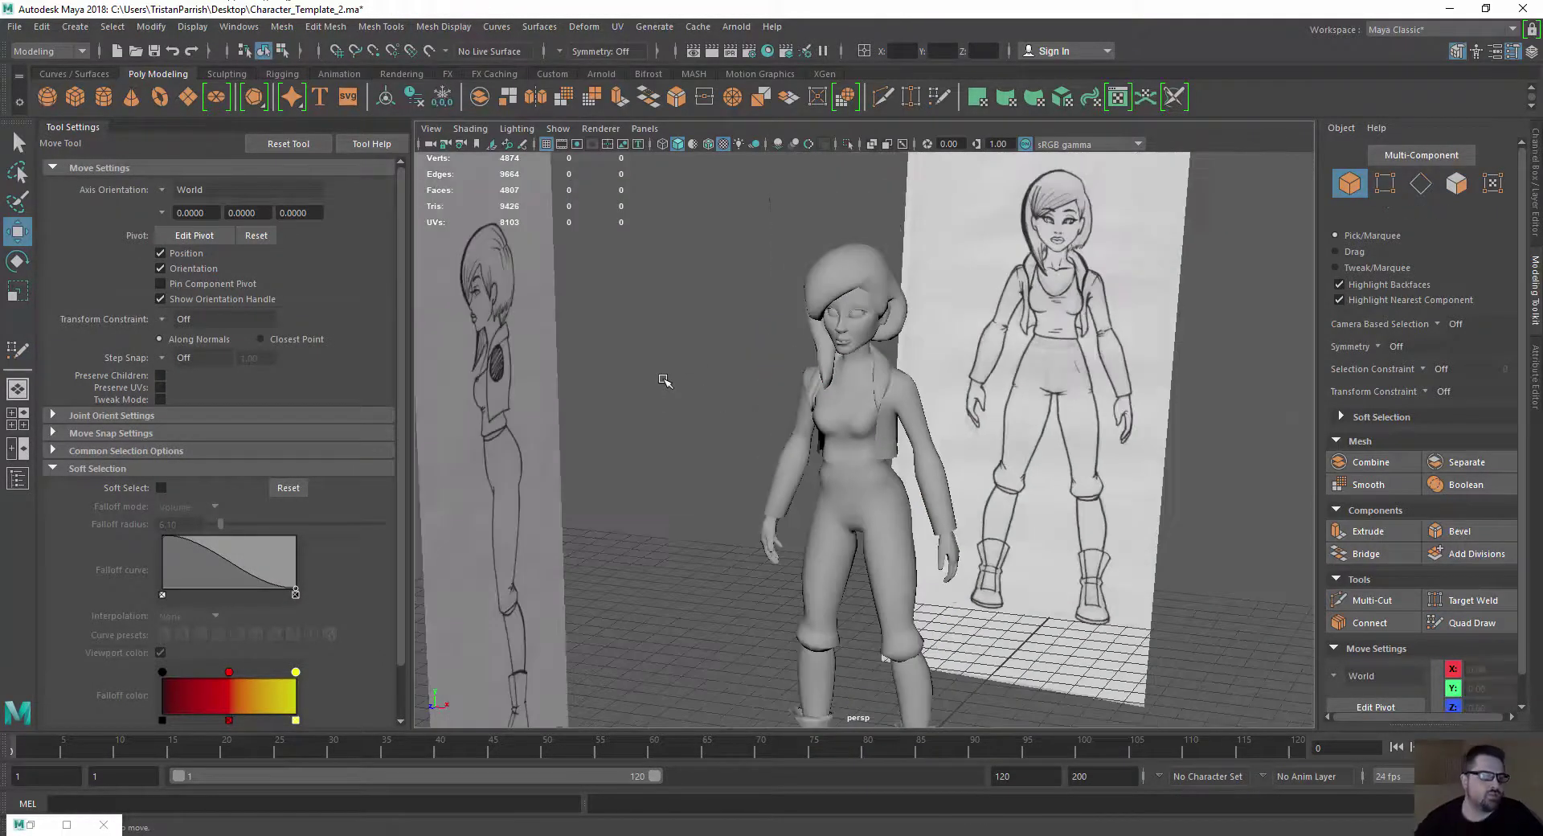
Examine the softened torso and the edge flow around the waist of the body
left_click_drag(648, 431, 698, 425, "alt")
middle_click_drag(698, 425, 624, 335, "alt")
right_click_drag(624, 335, 785, 351, "alt")
middle_click_drag(785, 351, 892, 576, "alt")
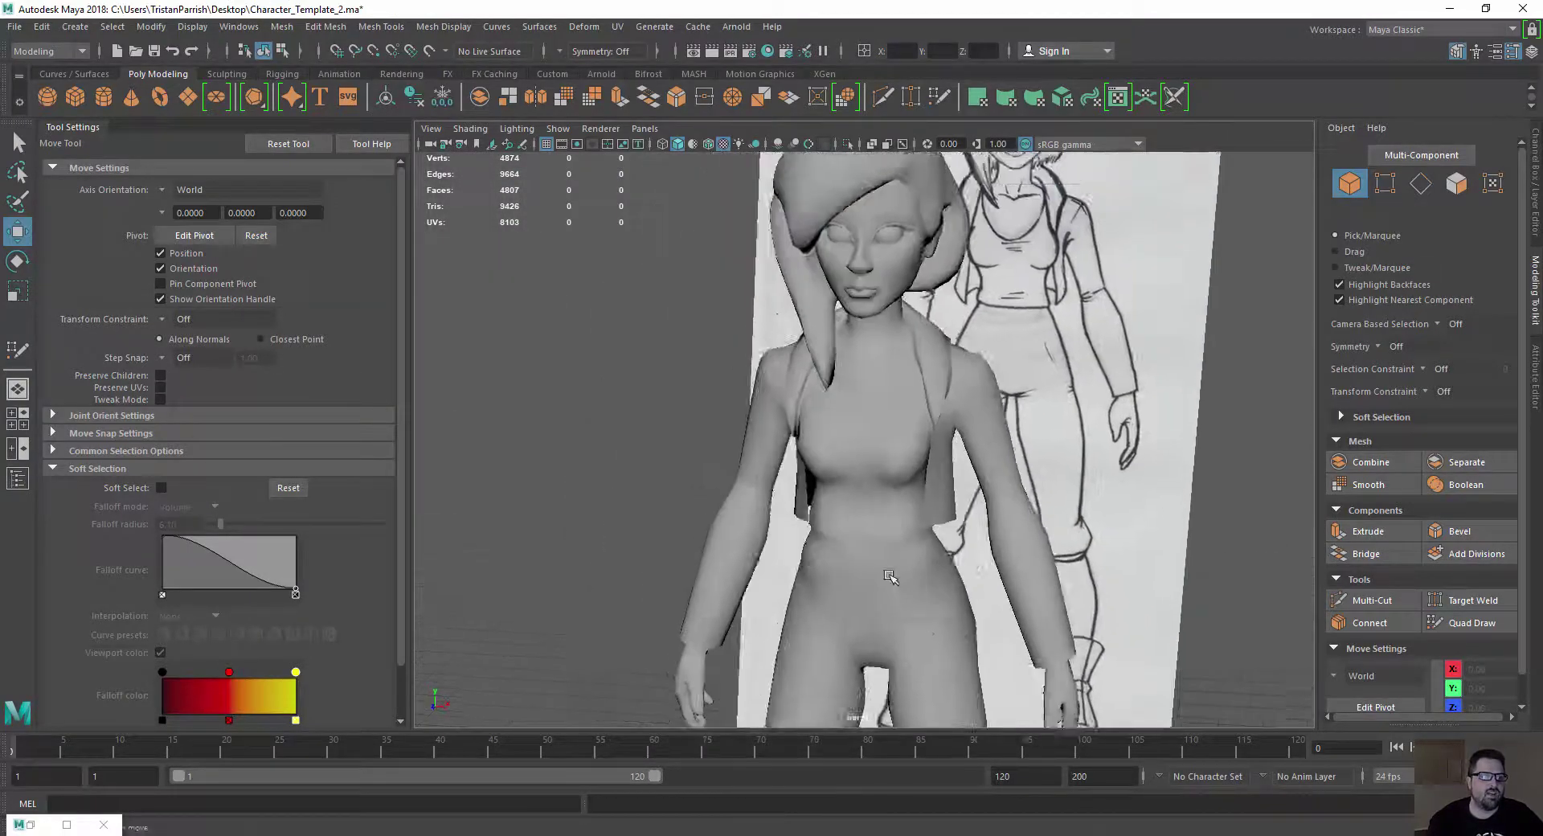
left_click_drag(892, 575, 872, 529, "alt")
scroll(872, 528, "up", 2)
left_click(840, 450)
scroll(839, 450, "up", 5)
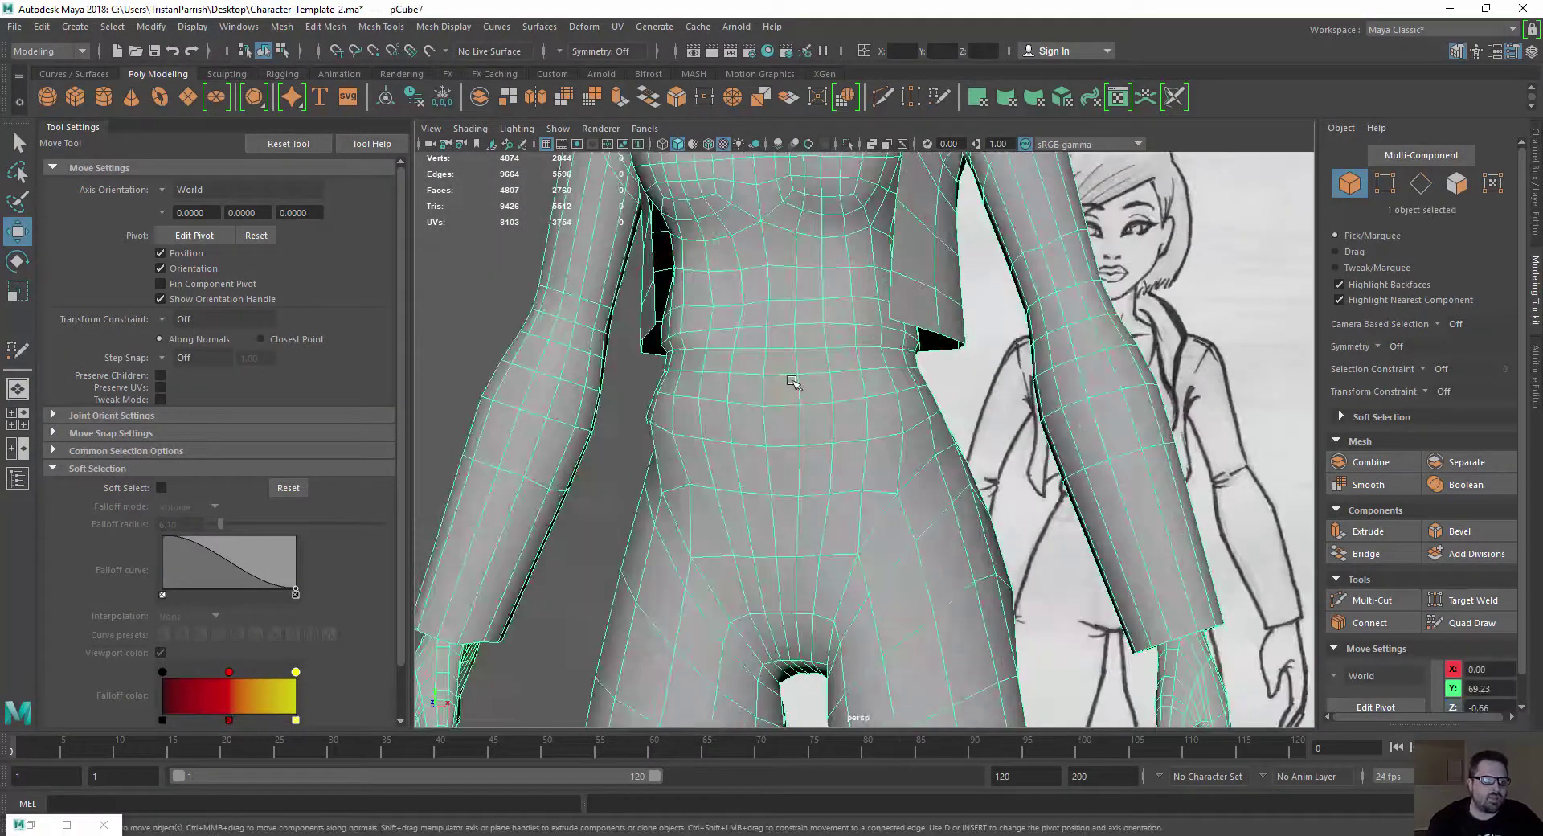
Select the face loop around the waist and narrow the band vertically in the front view
scroll(880, 465, "down", 2)
scroll(902, 441, "up", 3)
right_click_drag(891, 402, 889, 441)
left_click_drag(985, 432, 769, 356, "alt")
left_click(937, 435)
double_click(898, 434, "shift")
scroll(788, 395, "down", 2)
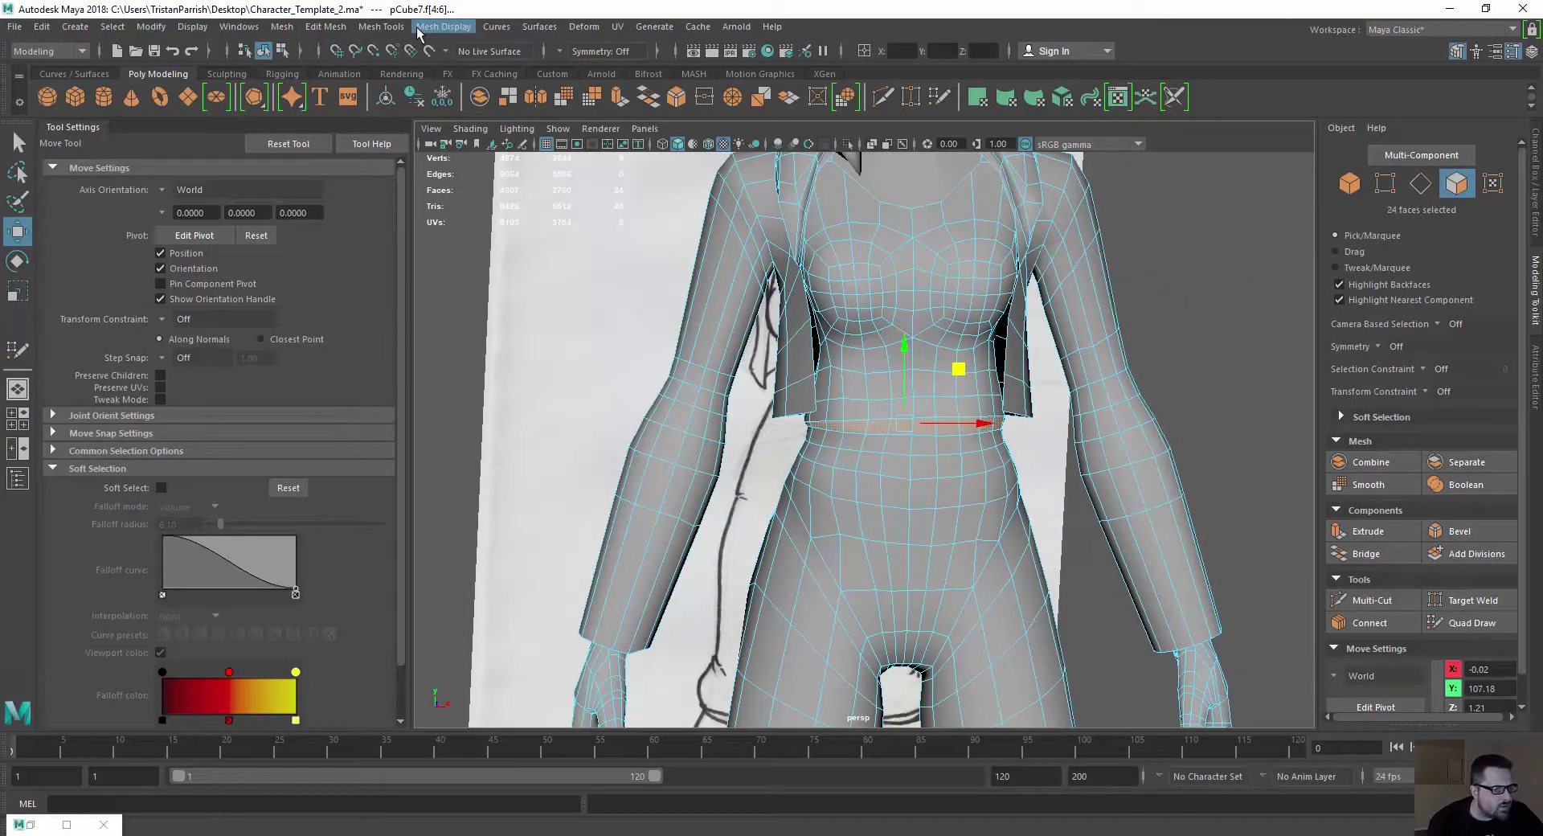
scroll(586, 556, "down", 5)
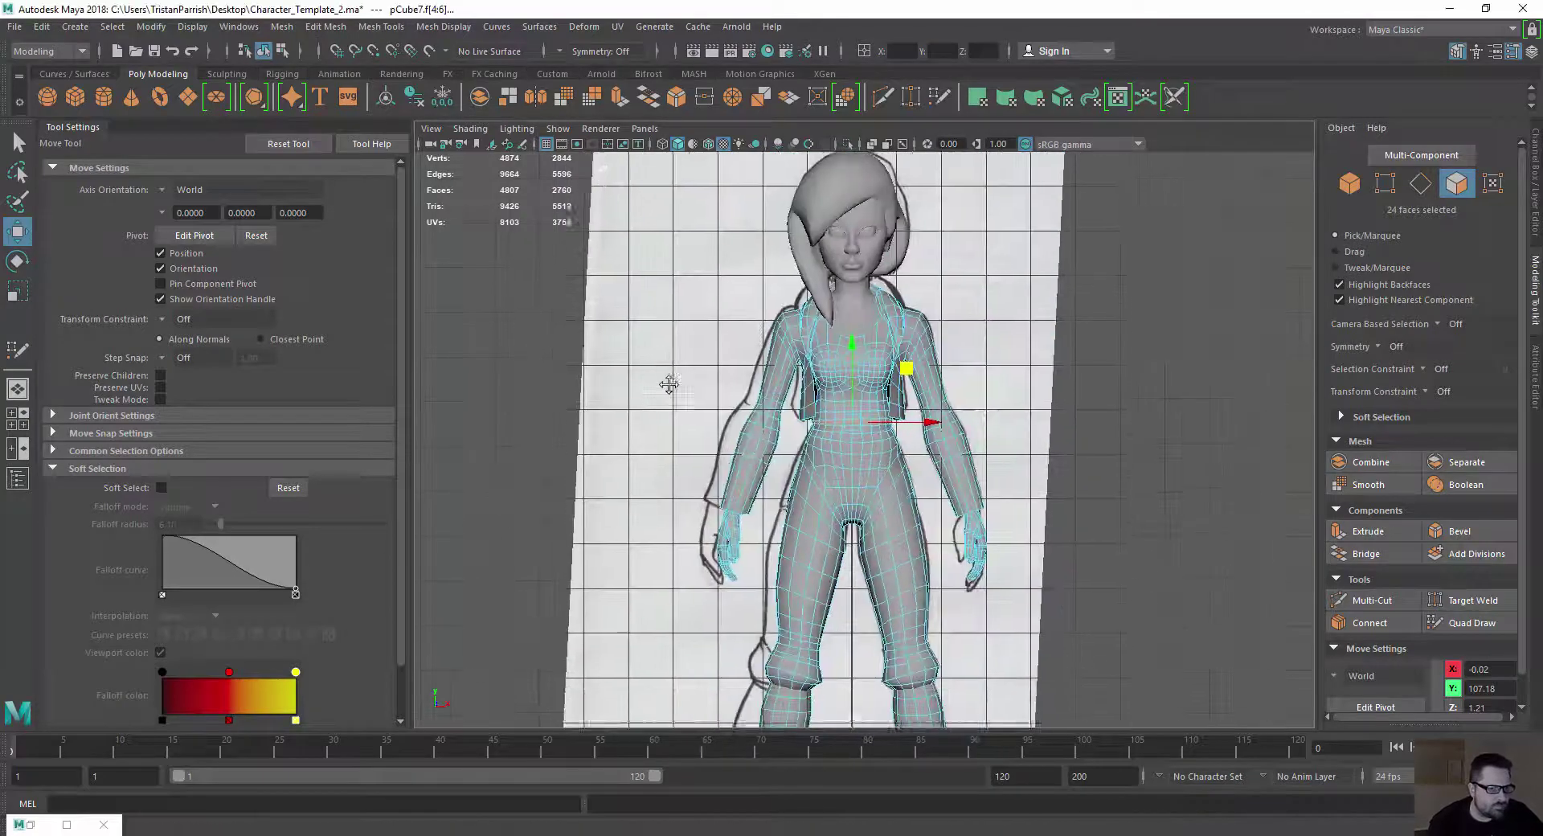
scroll(668, 385, "up", 5)
scroll(801, 395, "up", 4)
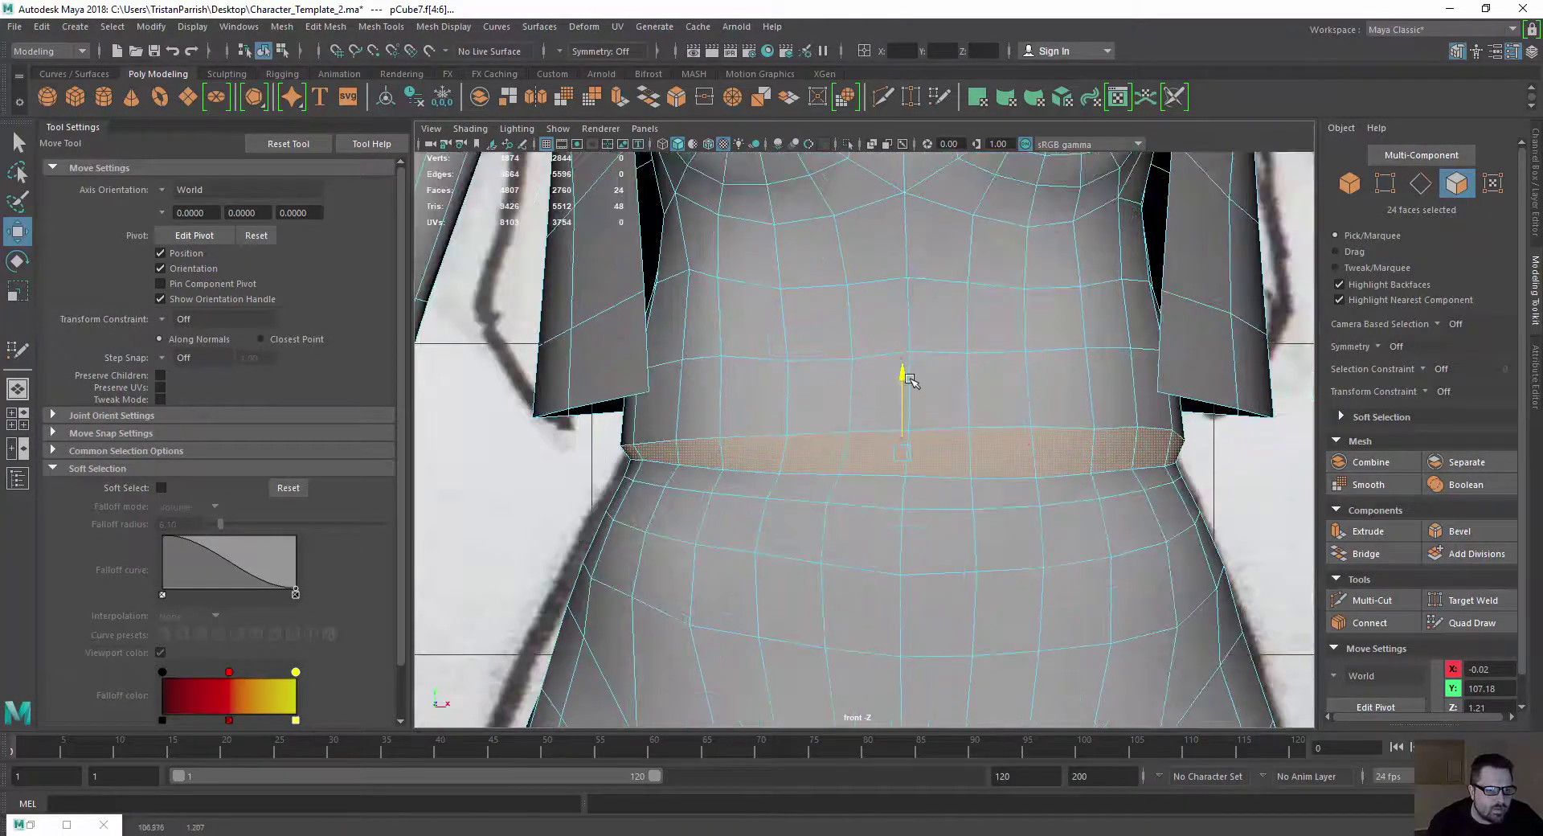
left_click_drag(902, 371, 899, 404)
key("ctrl+z")
key("r")
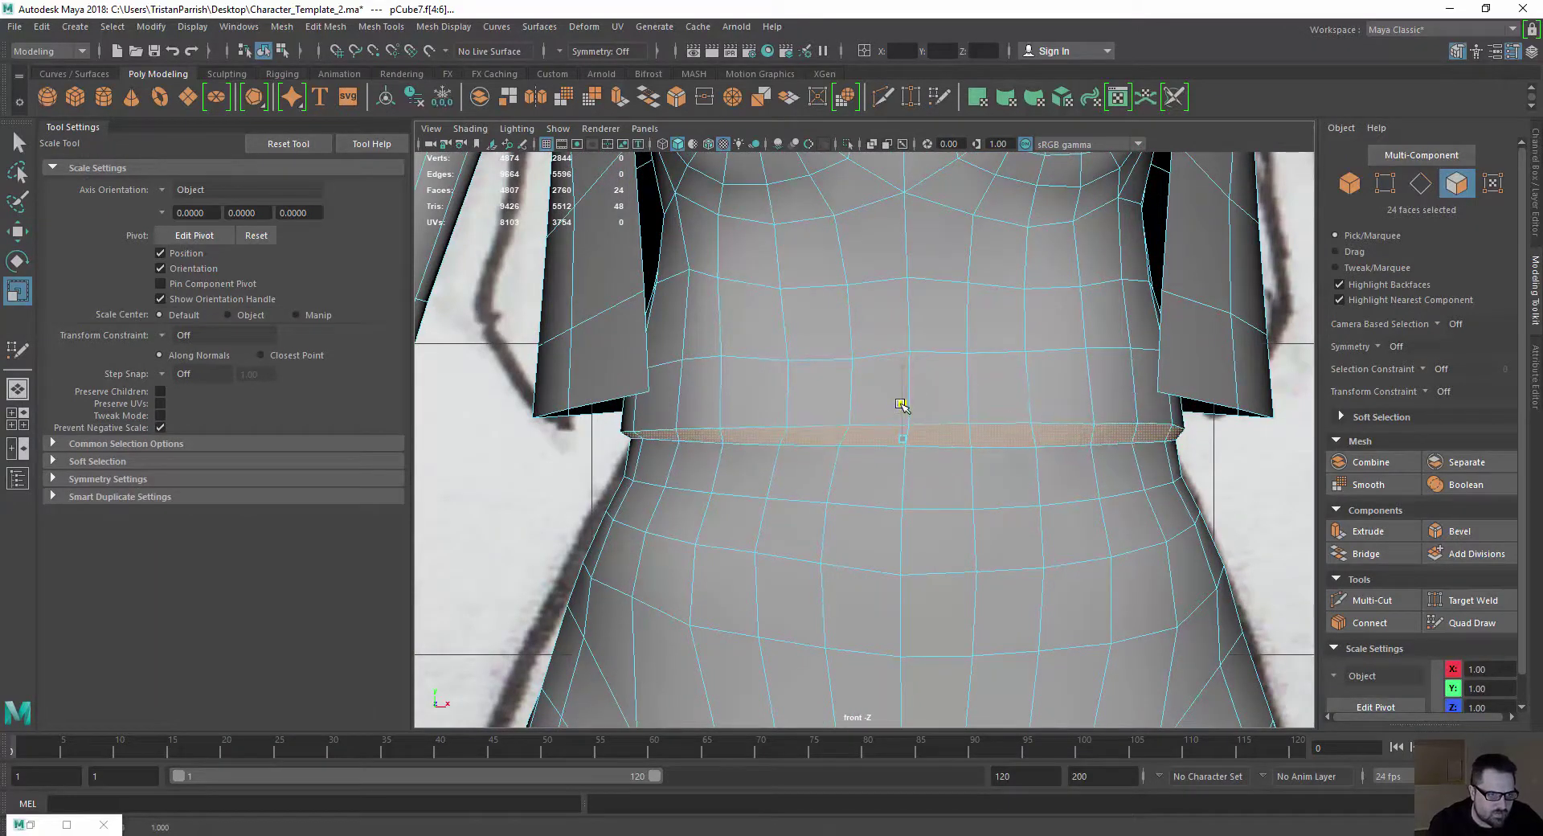
Select the upper edge loop of the waist band and scale it outward along X
mouse_move(975, 448)
left_mouse_down()
mouse_move(992, 437)
mouse_move(975, 437)
left_mouse_up()
key("ctrl+z")
right_click_drag(682, 431, 702, 427)
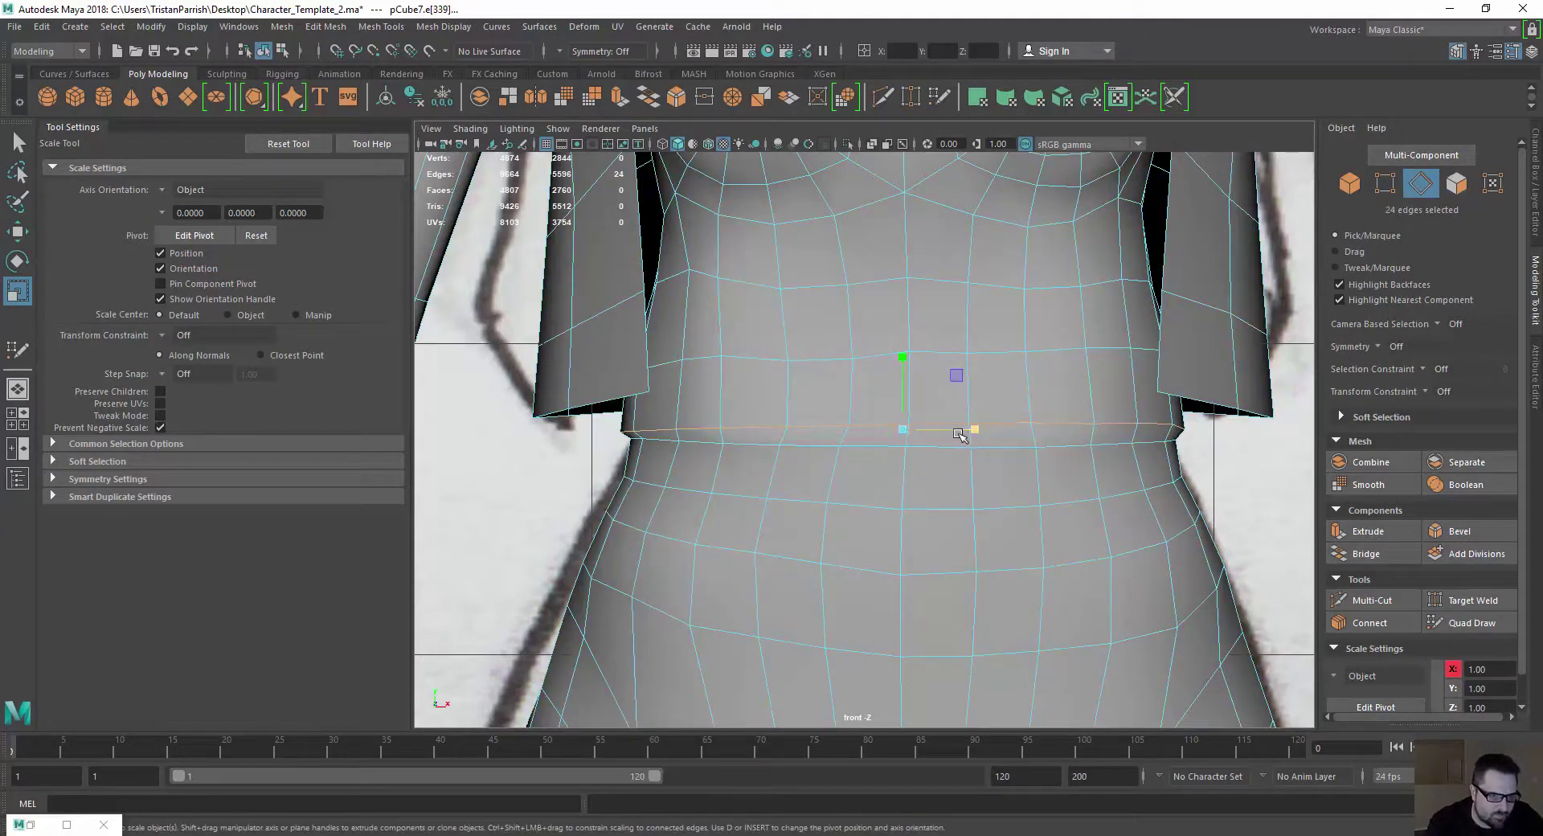
left_click_drag(974, 430, 979, 435)
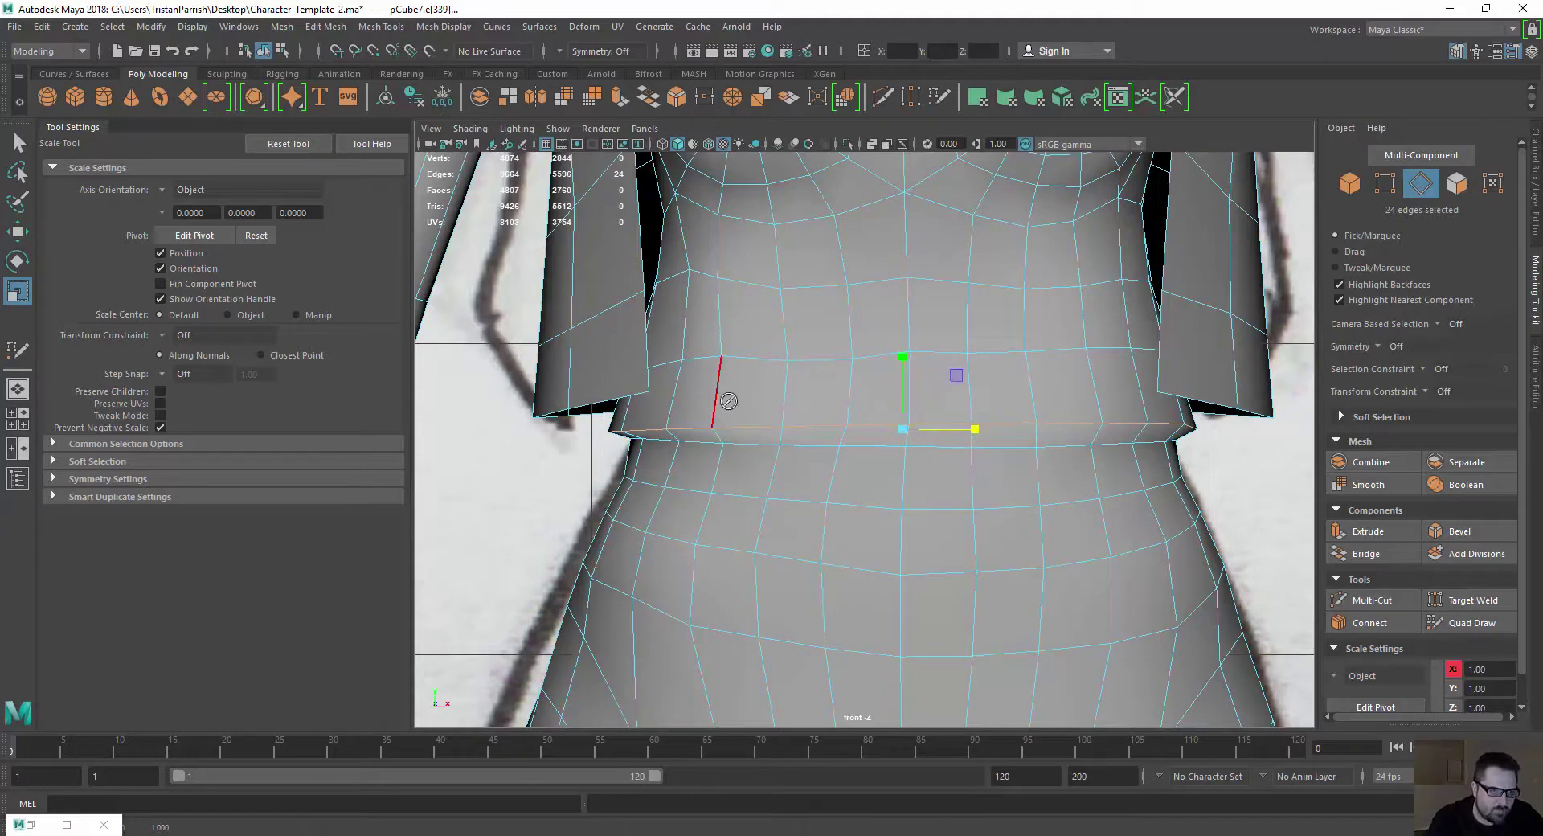
Return to the perspective view and object mode, deselect the body and examine the waist on the full figure
key("space")
key("space")
left_click_drag(812, 366, 705, 446, "alt")
double_click(691, 452)
scroll(618, 442, "down", 2)
left_click(607, 441)
right_click_drag(729, 355, 814, 318)
left_click(603, 471)
left_click_drag(605, 471, 737, 427, "alt")
scroll(737, 428, "down", 2)
middle_click_drag(737, 442, 734, 509, "alt")
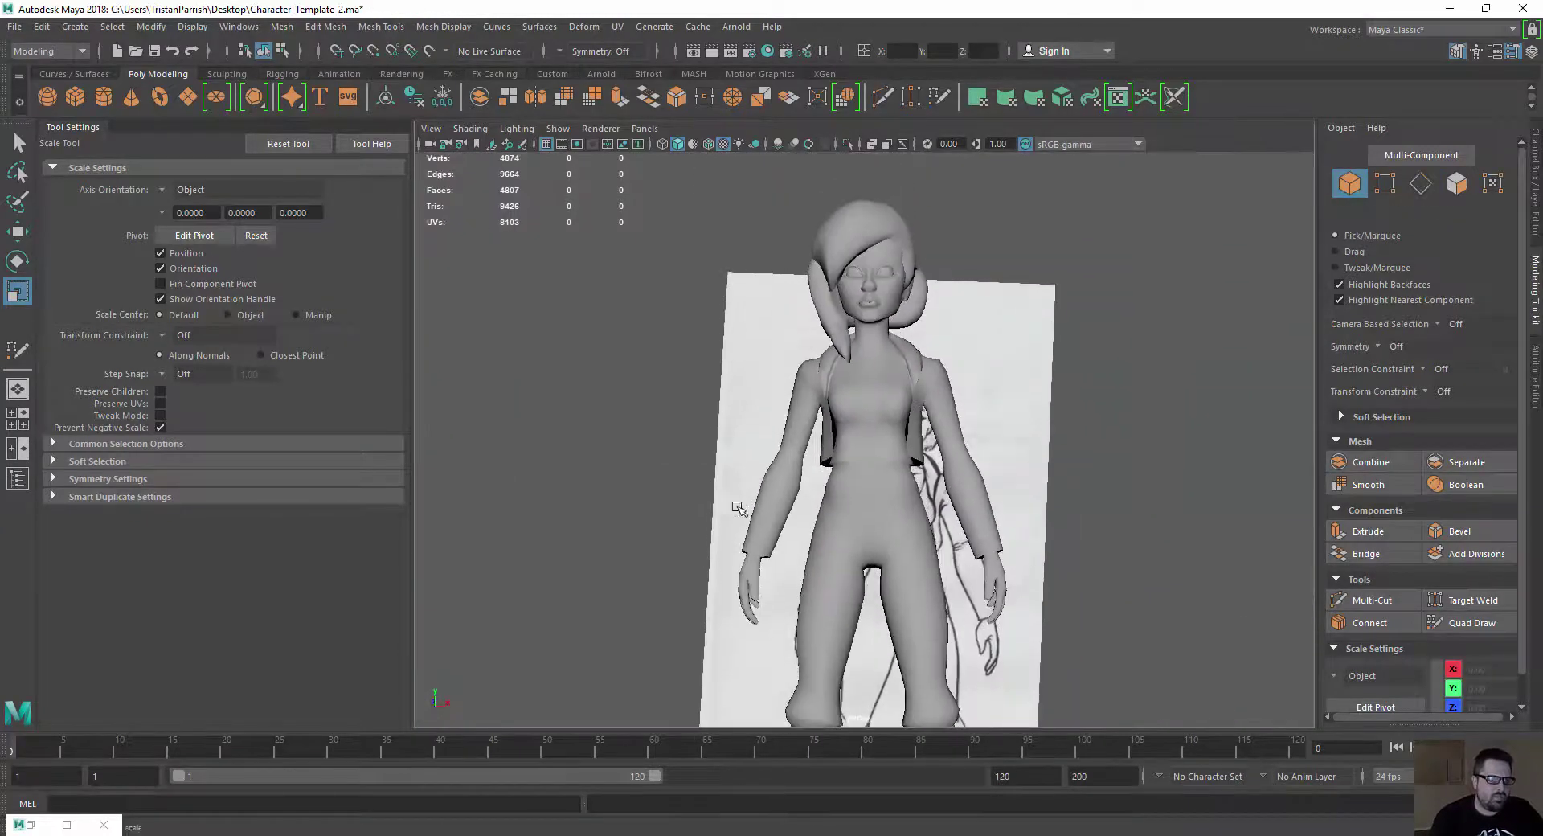
Examine the full figure's proportions and waistline from several angles against the front reference drawing
left_click_drag(734, 509, 760, 563, "alt")
middle_click_drag(759, 562, 740, 417, "alt")
mouse_move(739, 418)
left_mouse_down("alt")
mouse_move(733, 362)
mouse_move(737, 395)
left_mouse_up("alt")
middle_click_drag(737, 395, 737, 381, "alt")
left_click_drag(738, 381, 708, 384, "alt")
mouse_move(709, 385)
right_mouse_down("alt")
mouse_move(651, 358)
mouse_move(710, 389)
right_mouse_up("alt")
middle_click_drag(710, 389, 757, 540, "alt")
mouse_move(758, 540)
left_mouse_down("alt")
mouse_move(661, 533)
mouse_move(702, 531)
mouse_move(748, 600)
mouse_move(769, 583)
left_mouse_up("alt")
left_click(813, 450)
left_click(607, 448)
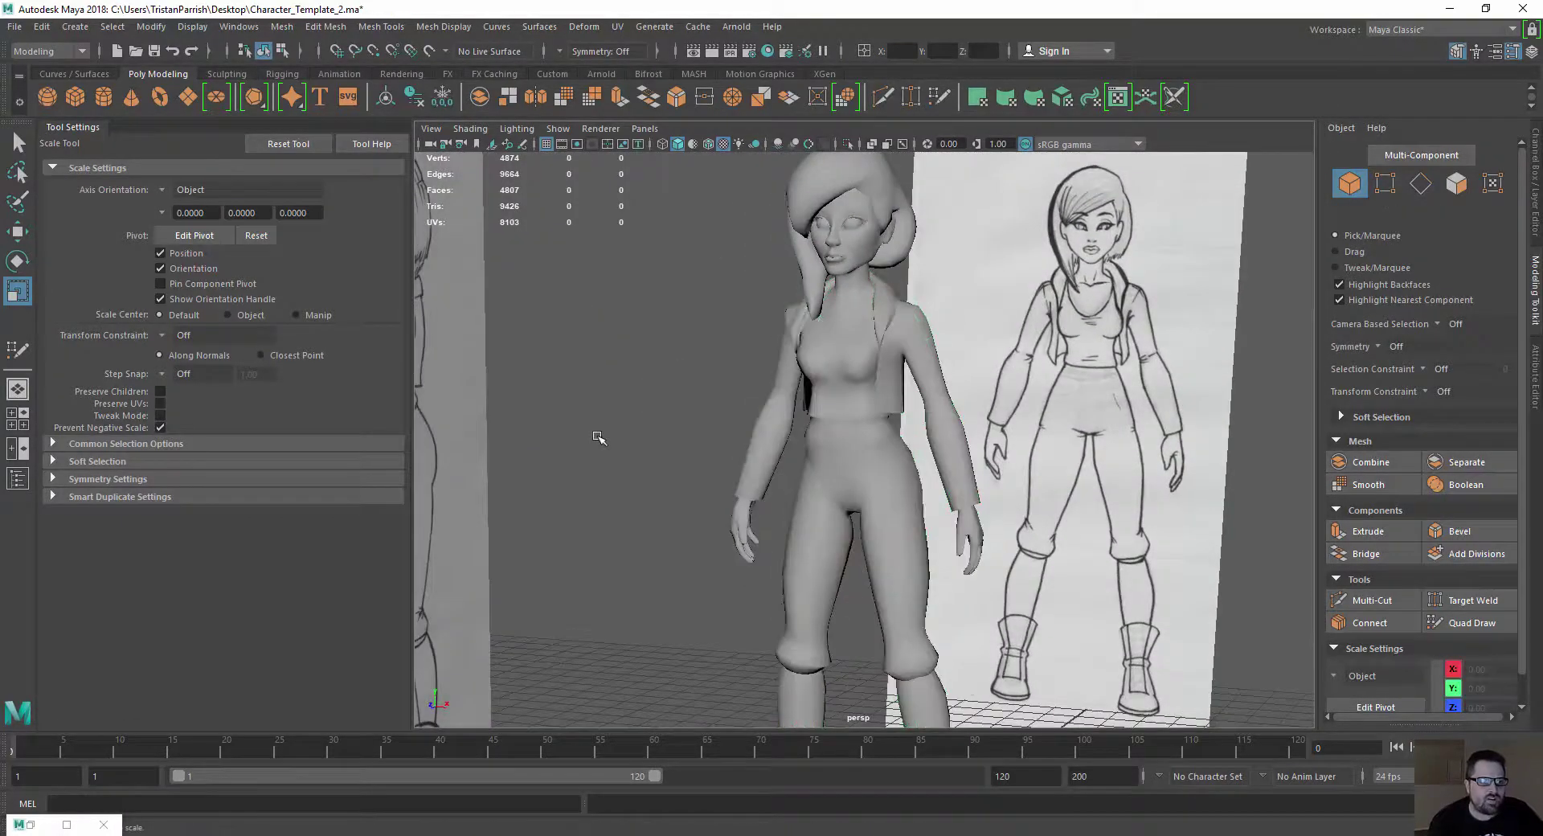
Select the five lowest vertices at the front of the head's neck, examine their position inside the chest and return to object mode
left_click(802, 330)
left_click(810, 327)
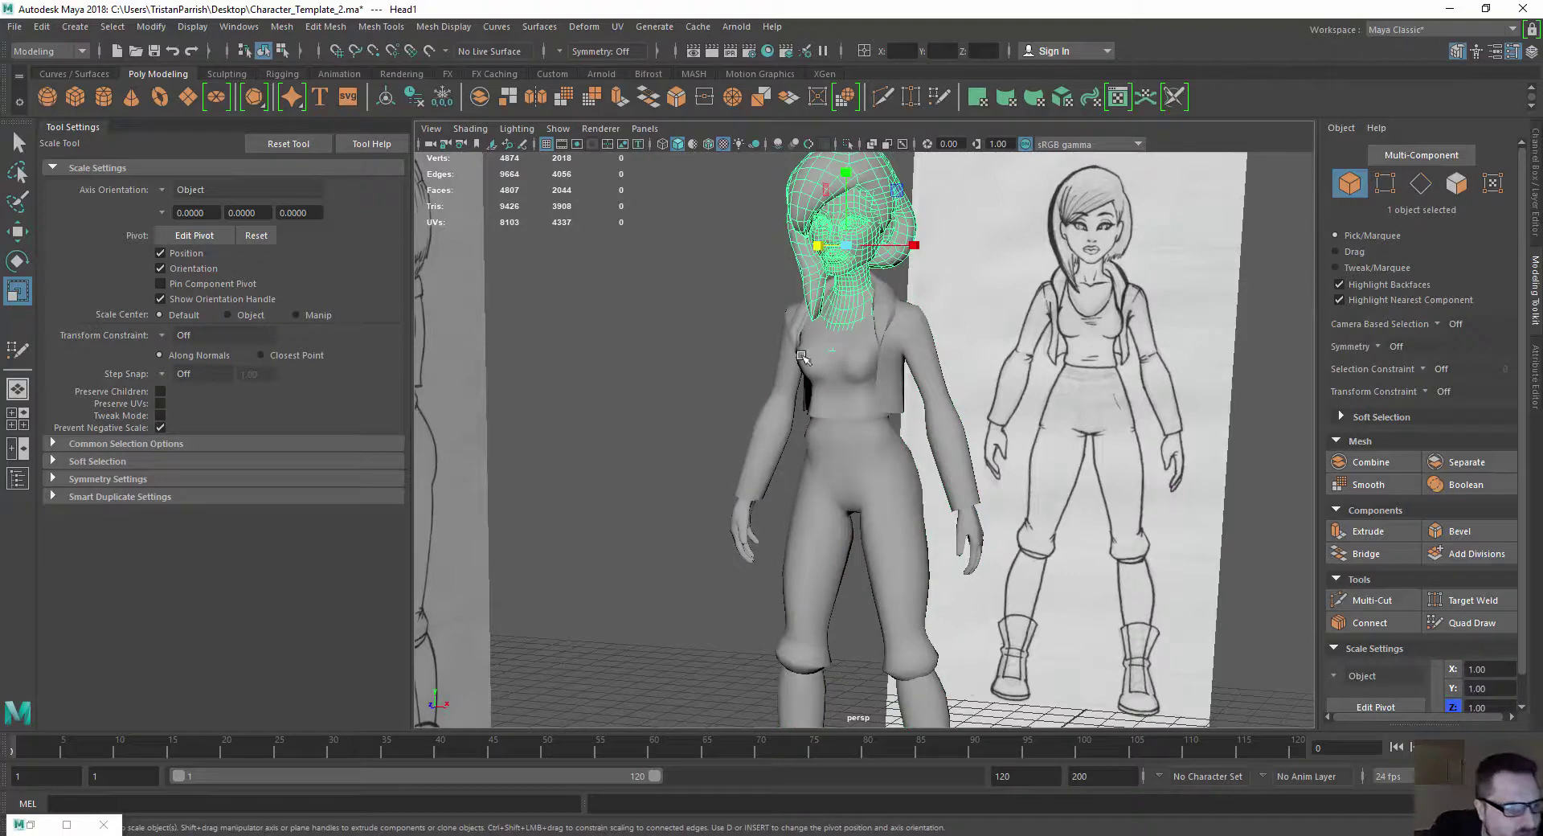
left_click(802, 356)
left_click(830, 248)
right_click_drag(830, 248, 872, 490, "alt")
middle_click_drag(864, 257, 891, 490, "alt")
right_click_drag(731, 359, 863, 426, "alt")
scroll(907, 304, "down", 5)
left_click_drag(865, 436, 956, 478)
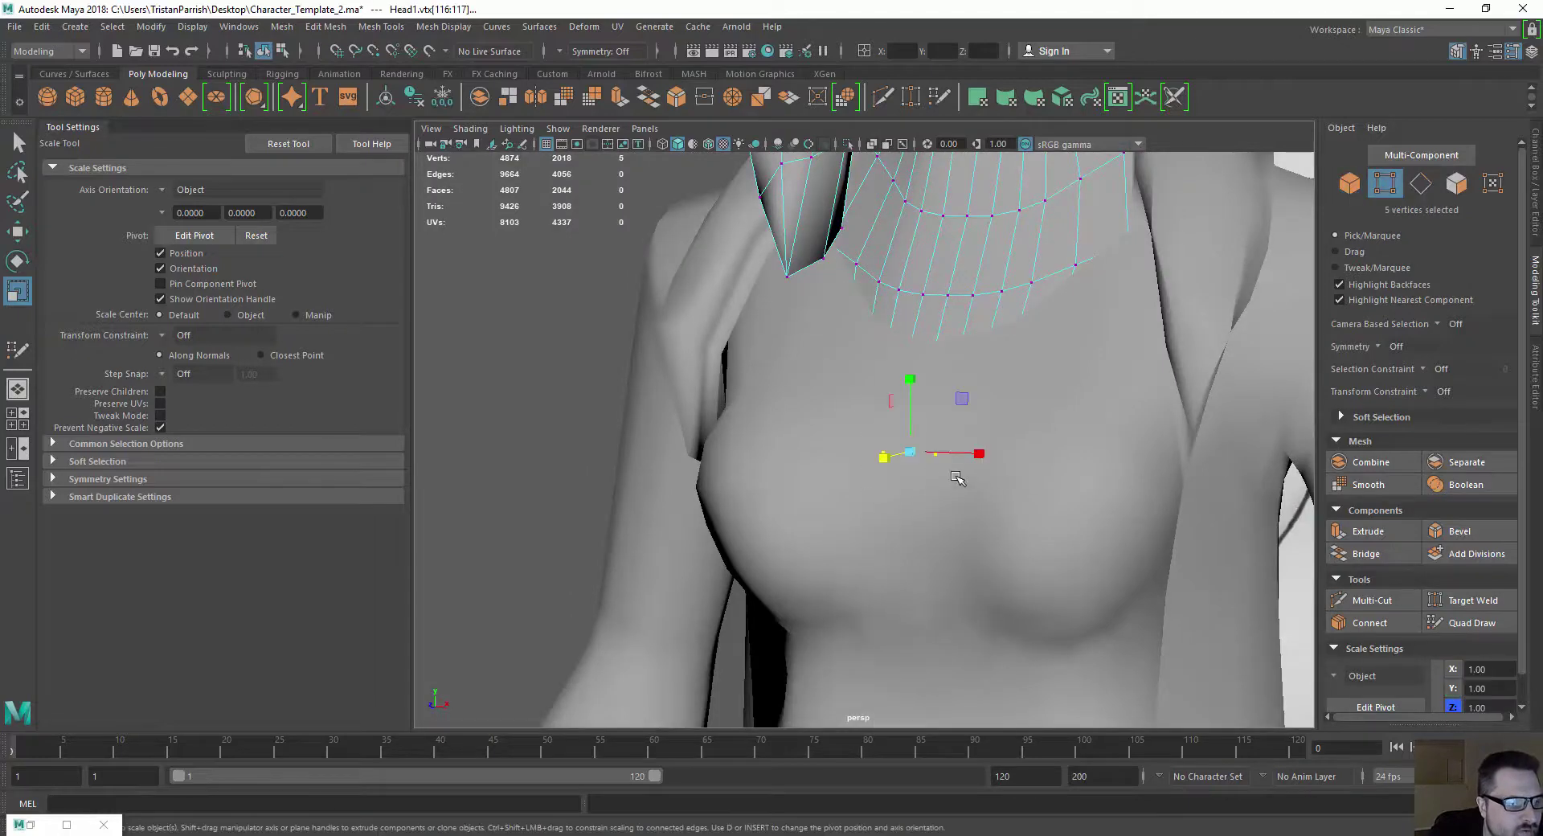
left_click_drag(819, 448, 637, 506, "alt")
key("w")
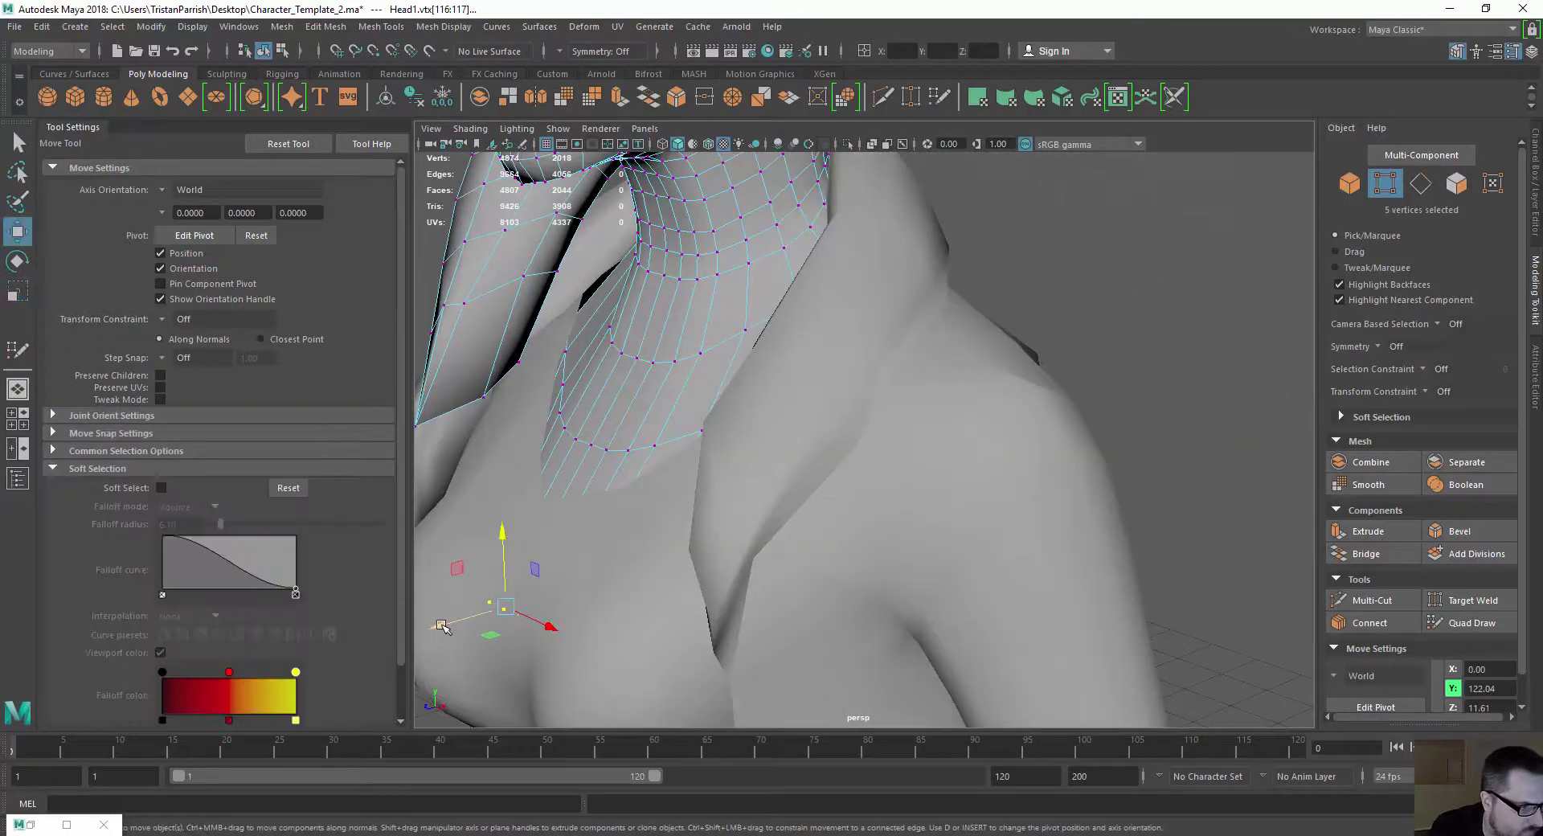
right_click_drag(748, 391, 819, 367)
scroll(616, 417, "down", 4)
left_click(618, 418)
Examine the whole character and check the body and head as separate objects
scroll(633, 438, "down", 2)
scroll(632, 438, "down", 2)
left_click_drag(633, 438, 713, 482, "alt")
scroll(713, 482, "down", 2)
middle_click_drag(713, 483, 702, 358, "alt")
left_click_drag(702, 358, 773, 415, "alt")
left_click(776, 392)
left_click(648, 348)
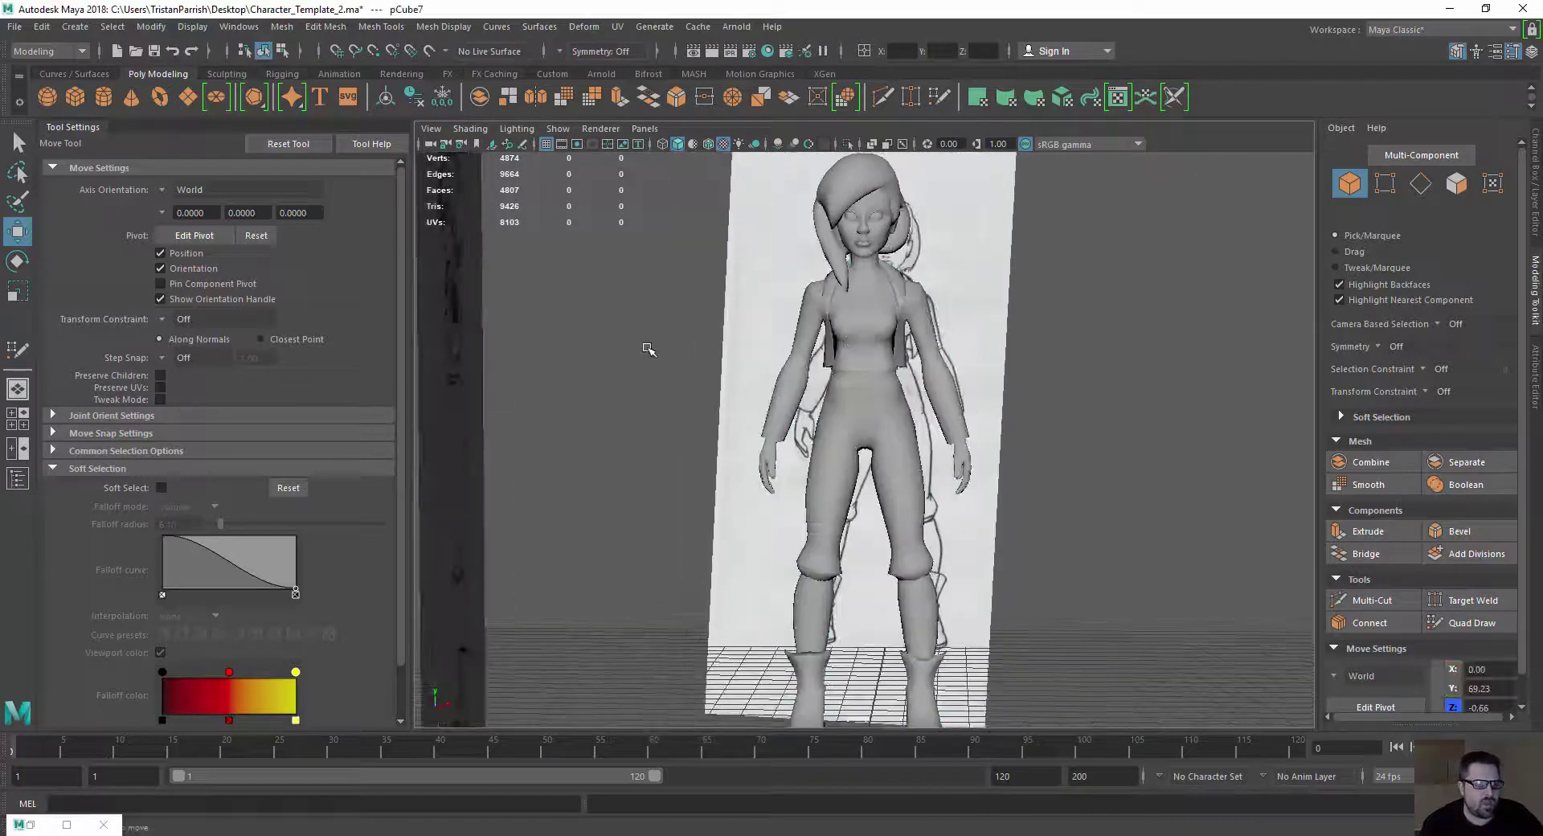
left_click(858, 240)
left_click(634, 378)
Combine the body and the head into one mesh
left_click(800, 440)
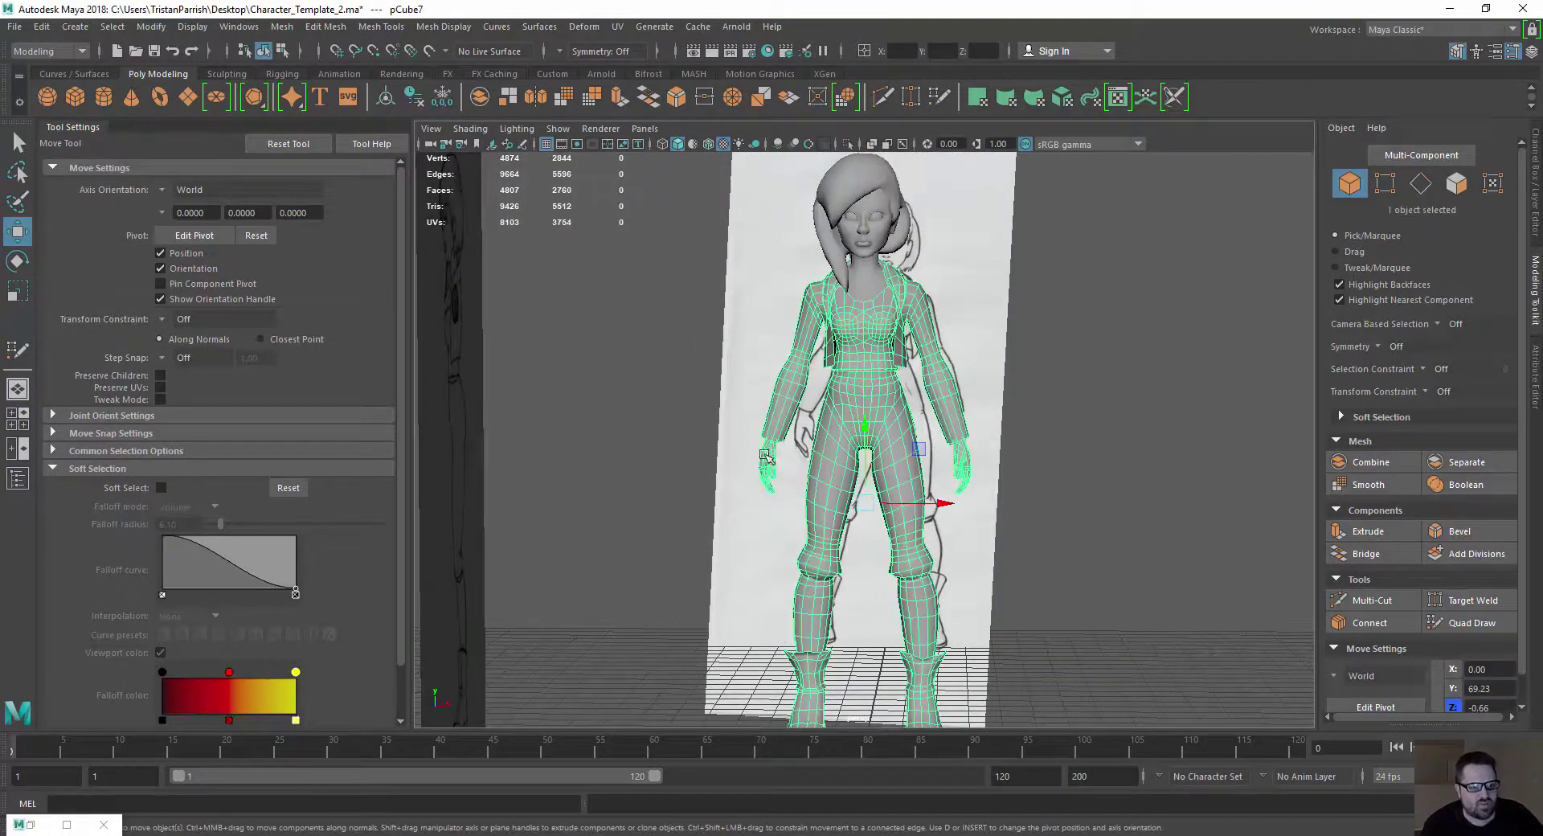
left_click_drag(800, 441, 728, 456, "alt")
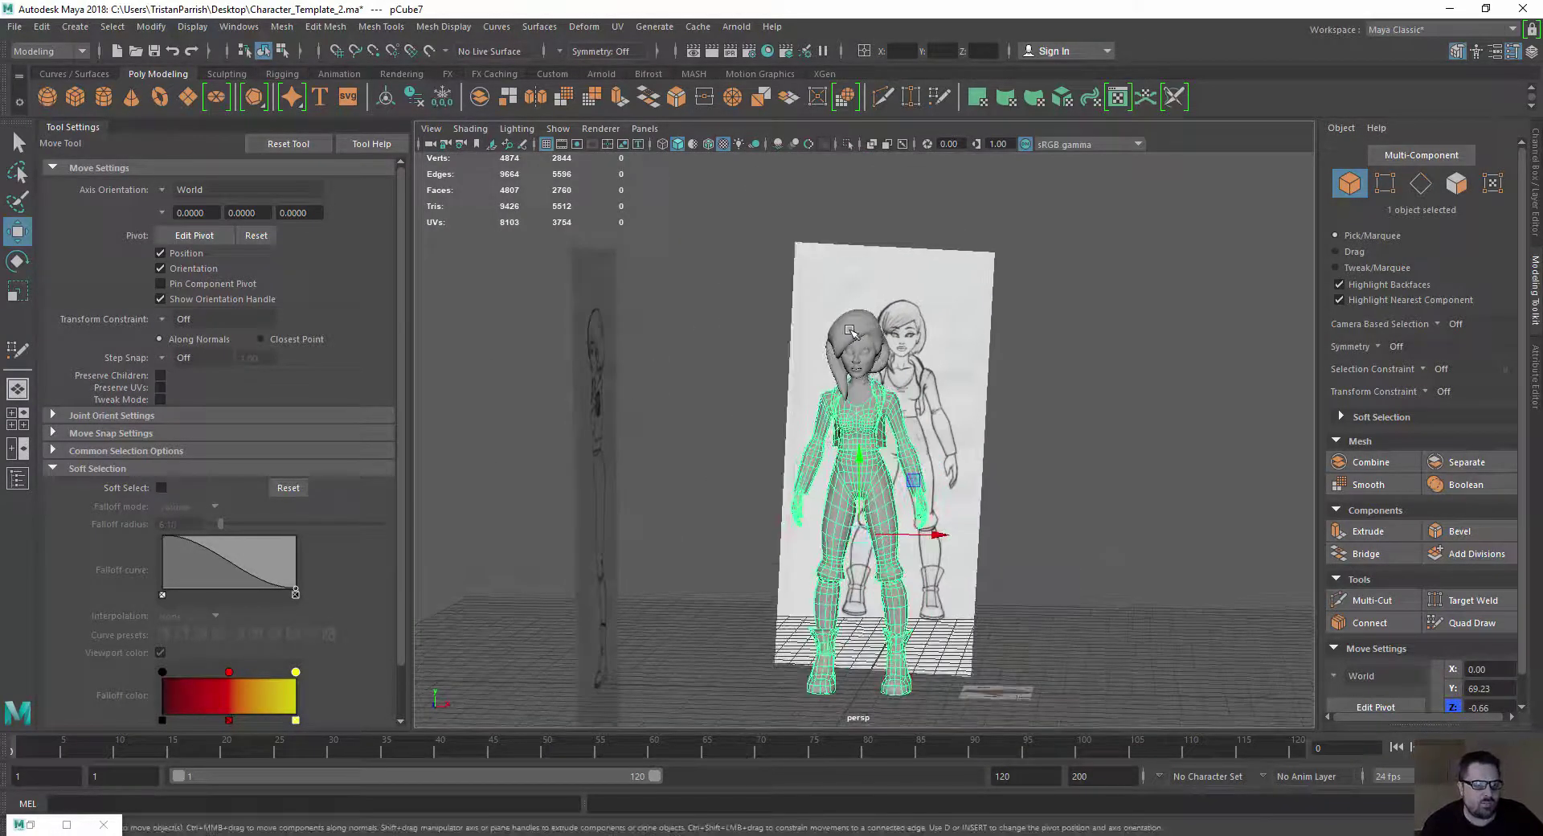
left_click(843, 334, "shift")
left_click(282, 26)
left_click(296, 83)
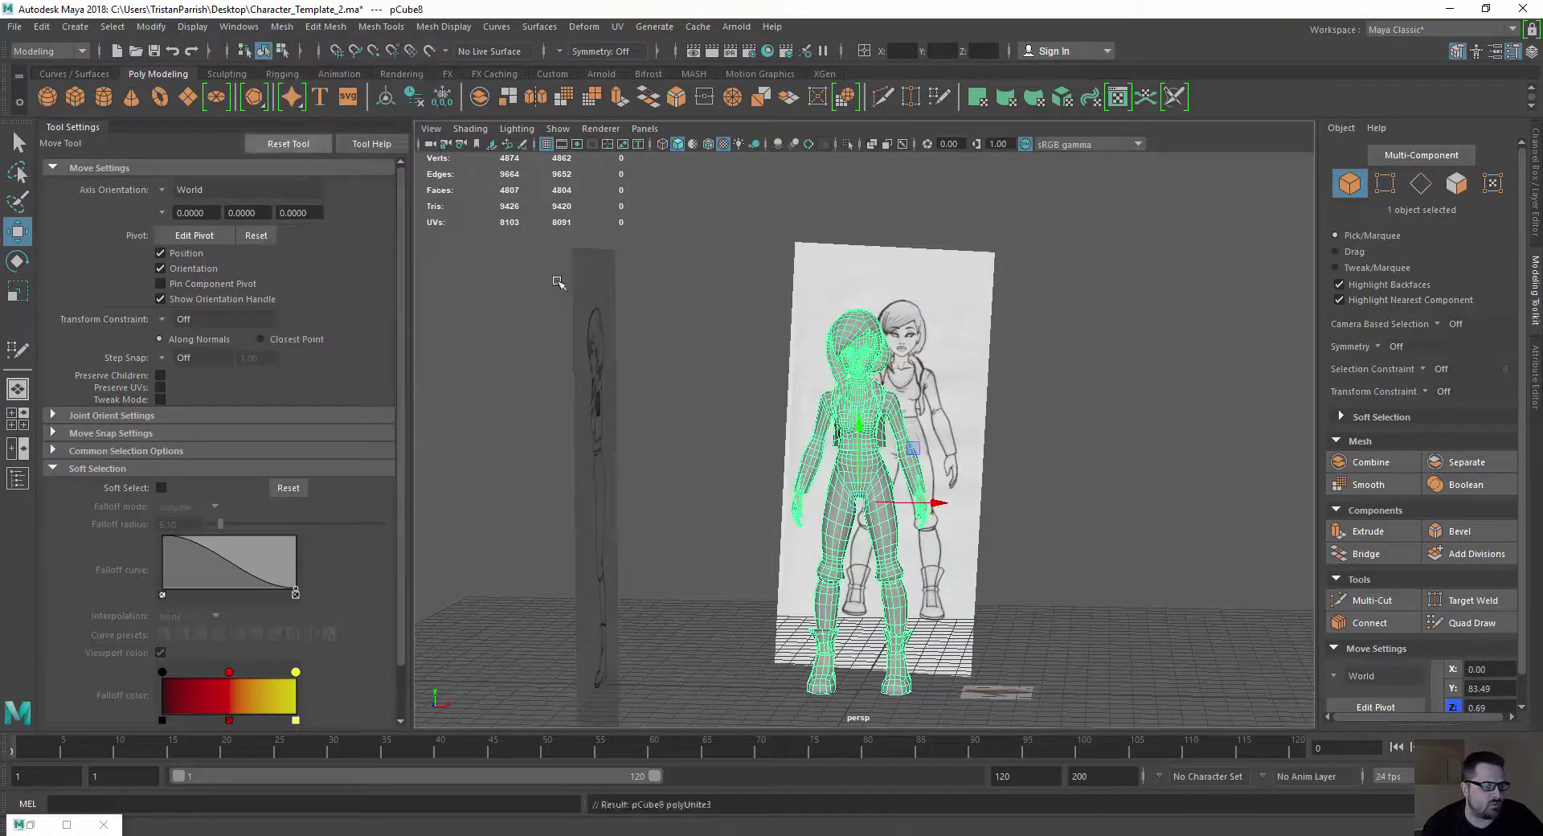
Open the Outliner and delete the construction history of all objects in the scene
left_click(243, 28)
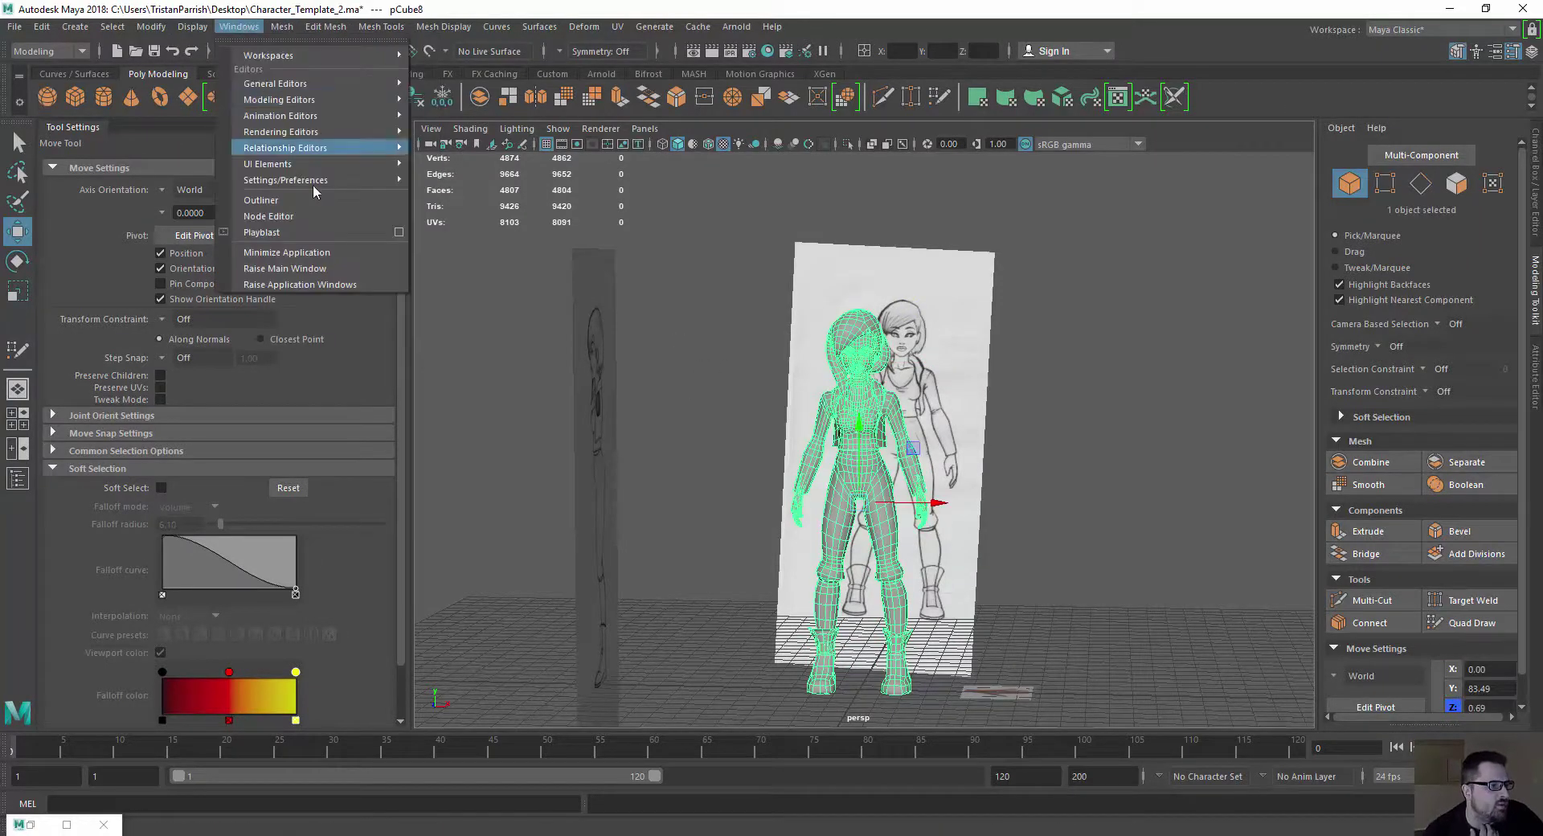
left_click(299, 201)
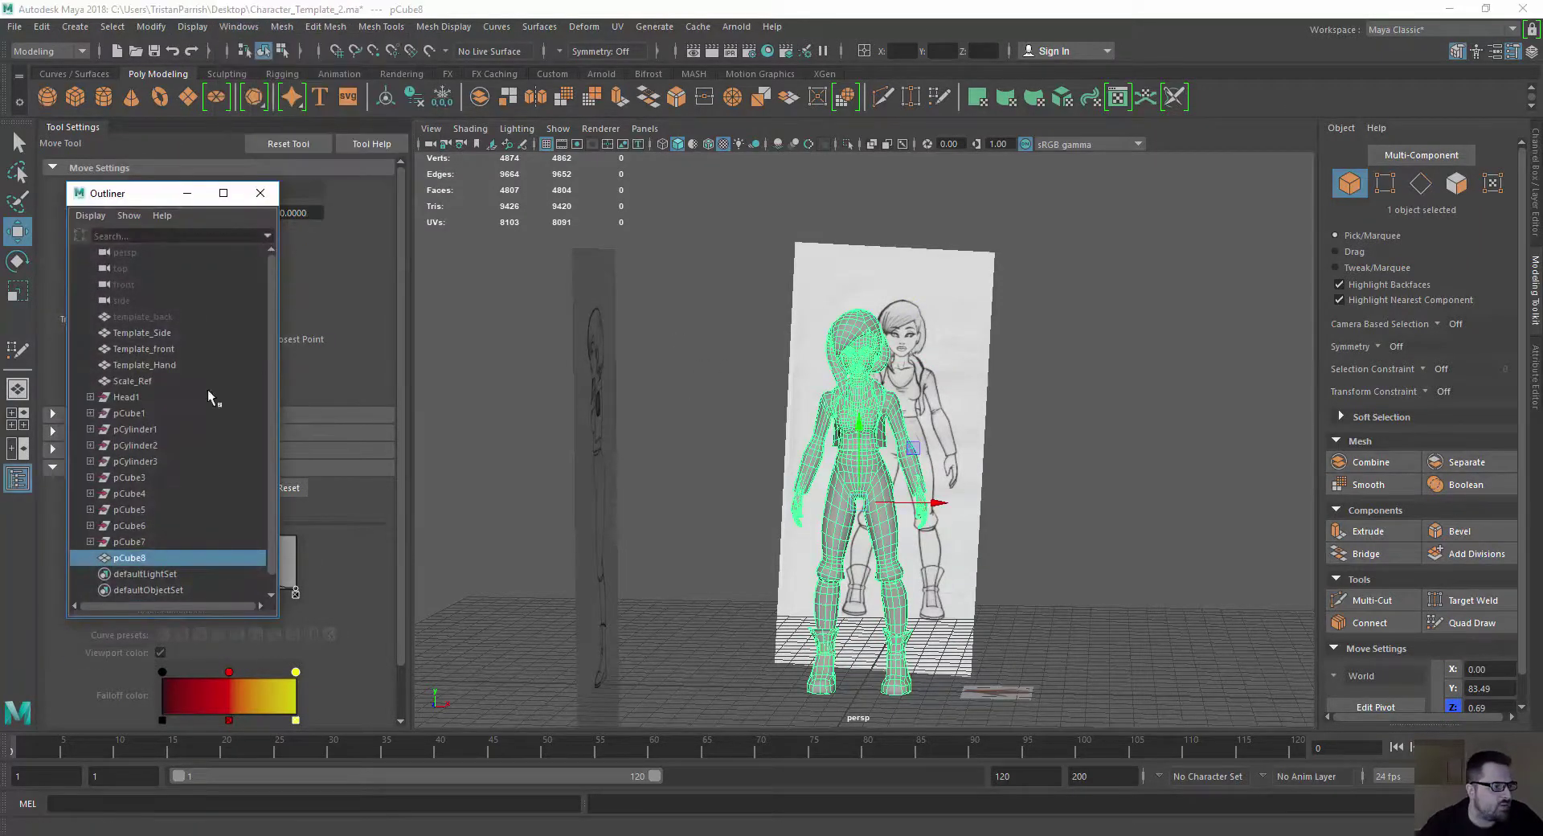
left_click(41, 27)
mouse_move(142, 233)
left_click(341, 244)
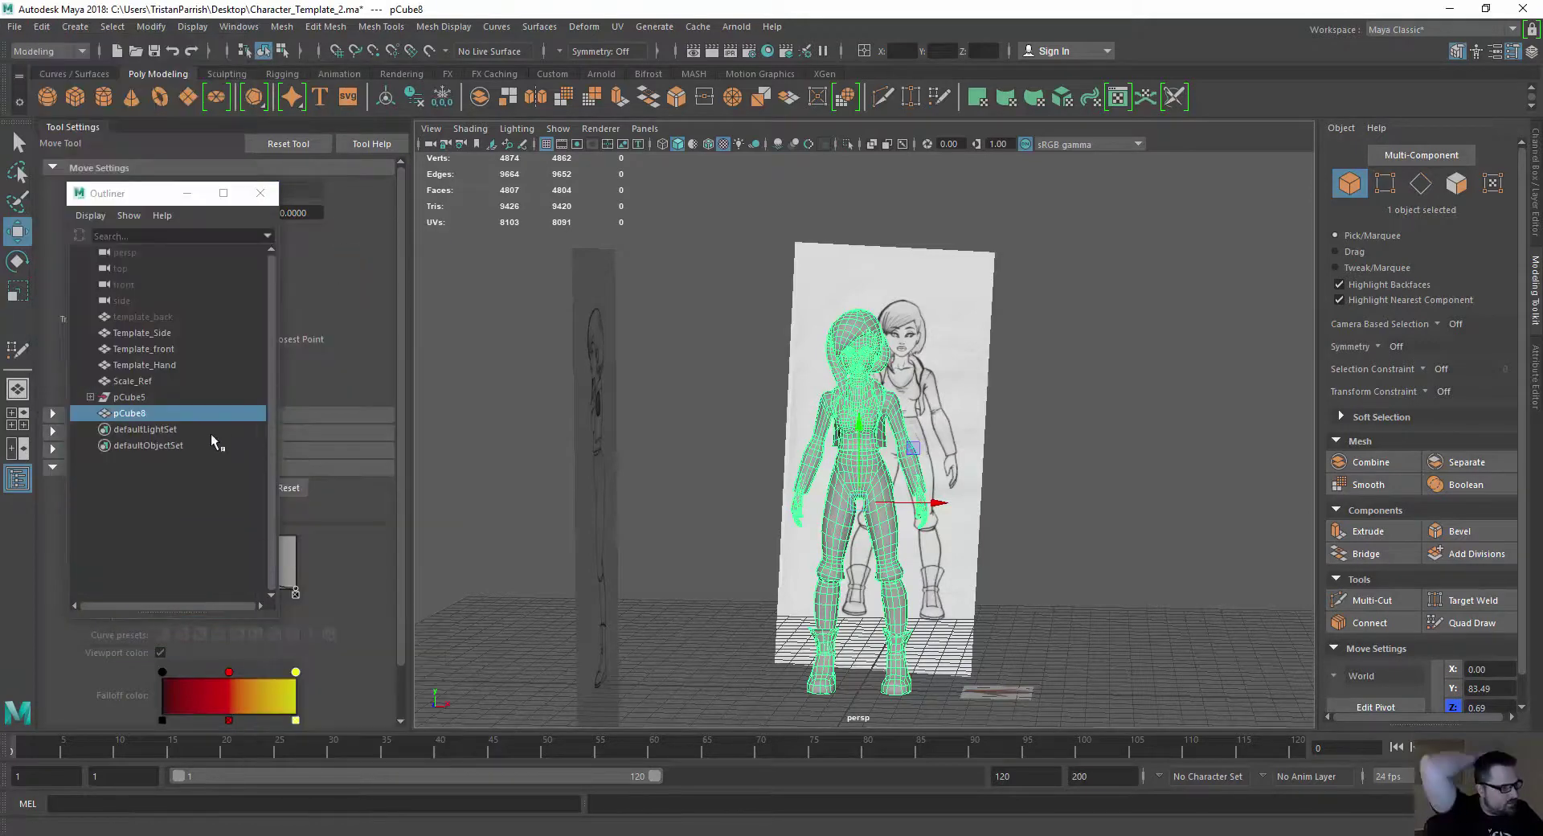
Check the Scale_Ref and template objects in the Outliner, temporarily showing template_back and hiding it again
left_click(131, 381)
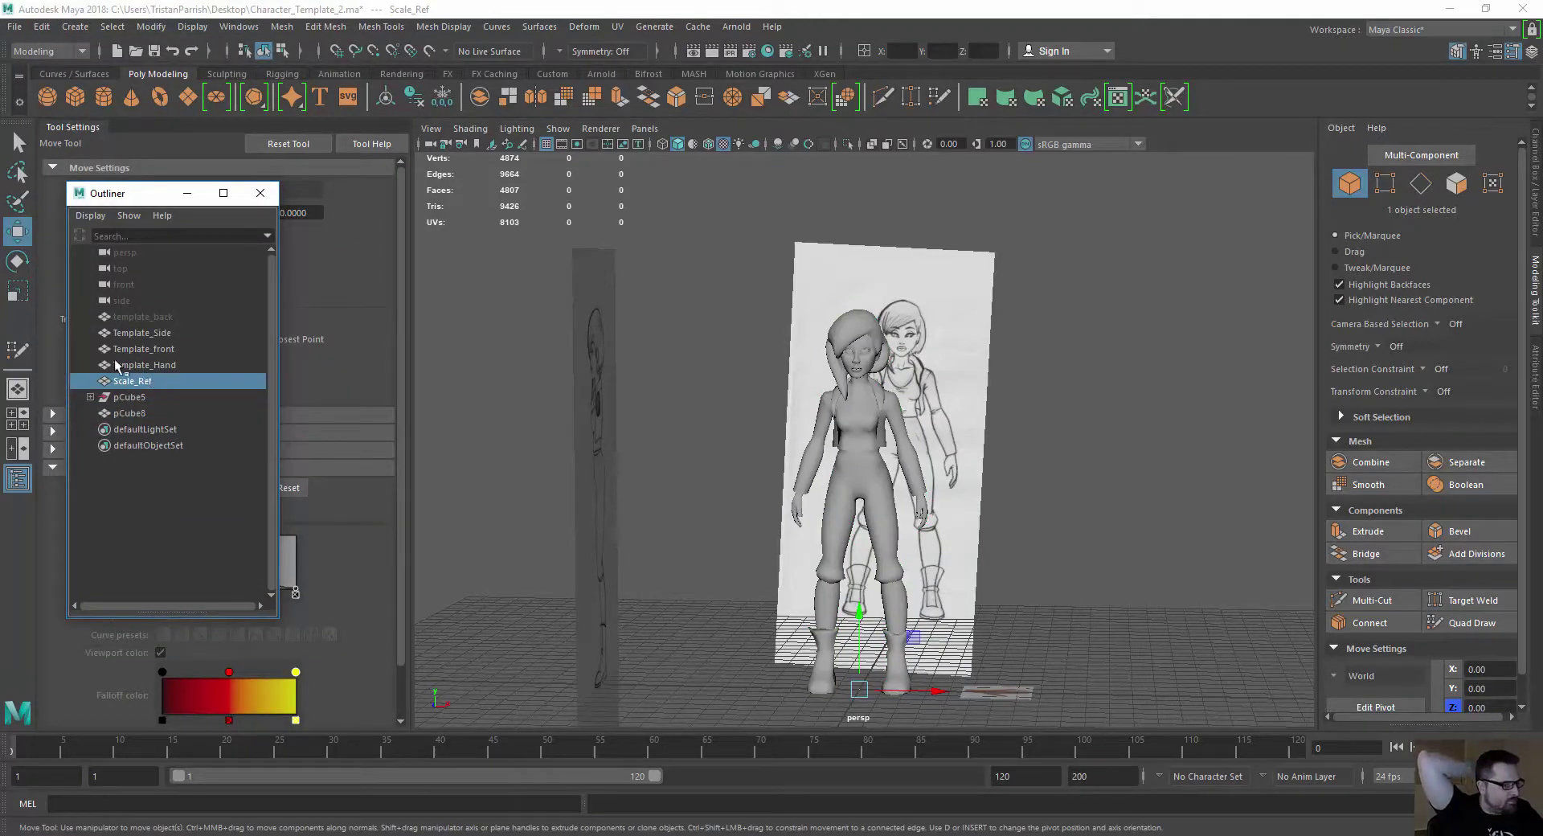
left_click(119, 350)
left_click(131, 383)
left_click(125, 318)
left_click(137, 350)
left_click(131, 321)
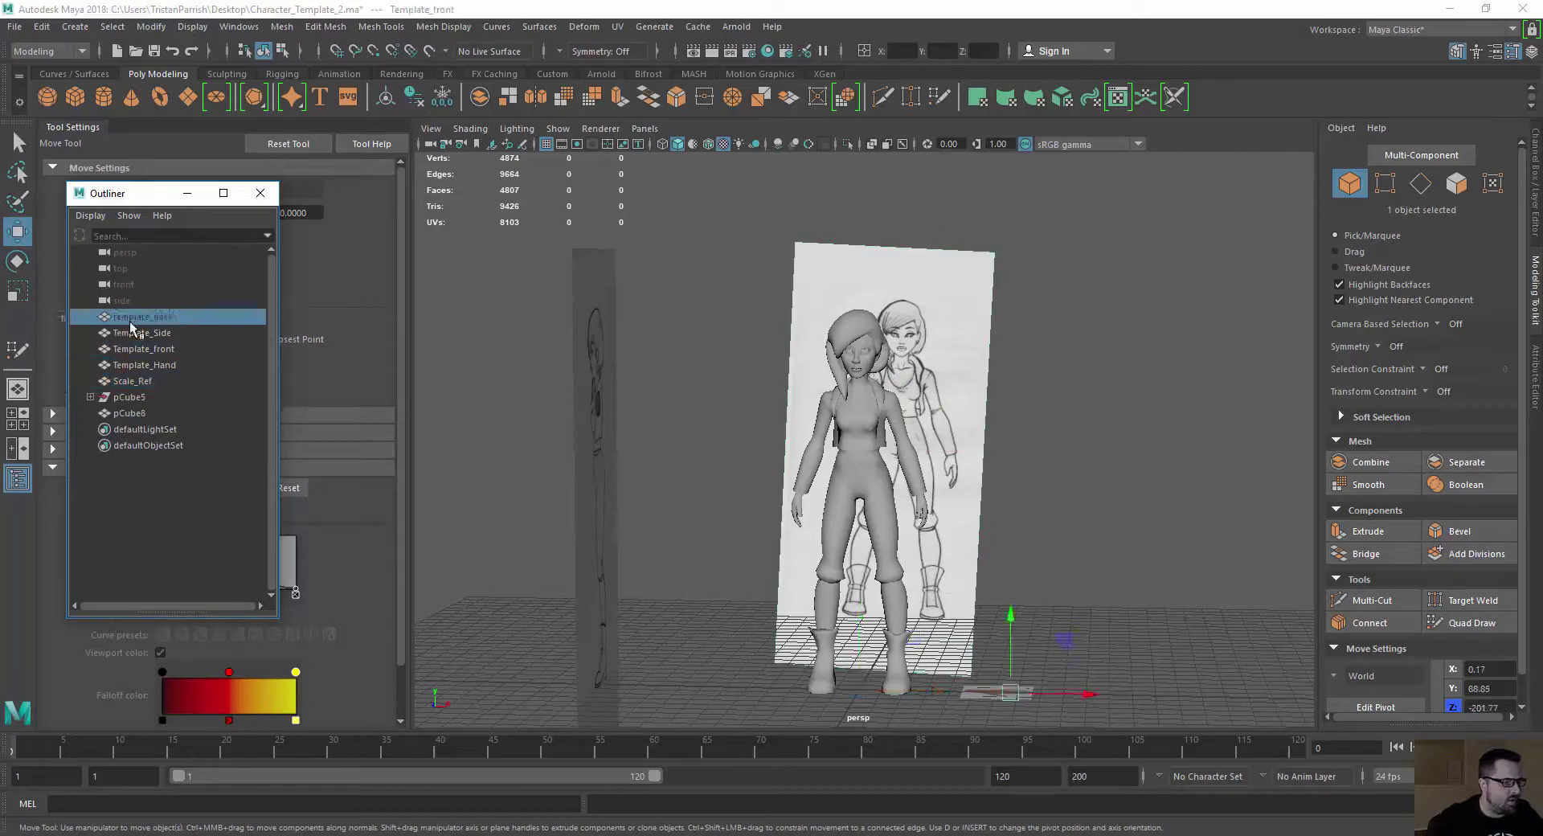
left_click_drag(131, 325, 126, 317)
left_click(126, 316)
key("shift+h")
key("ctrl+h")
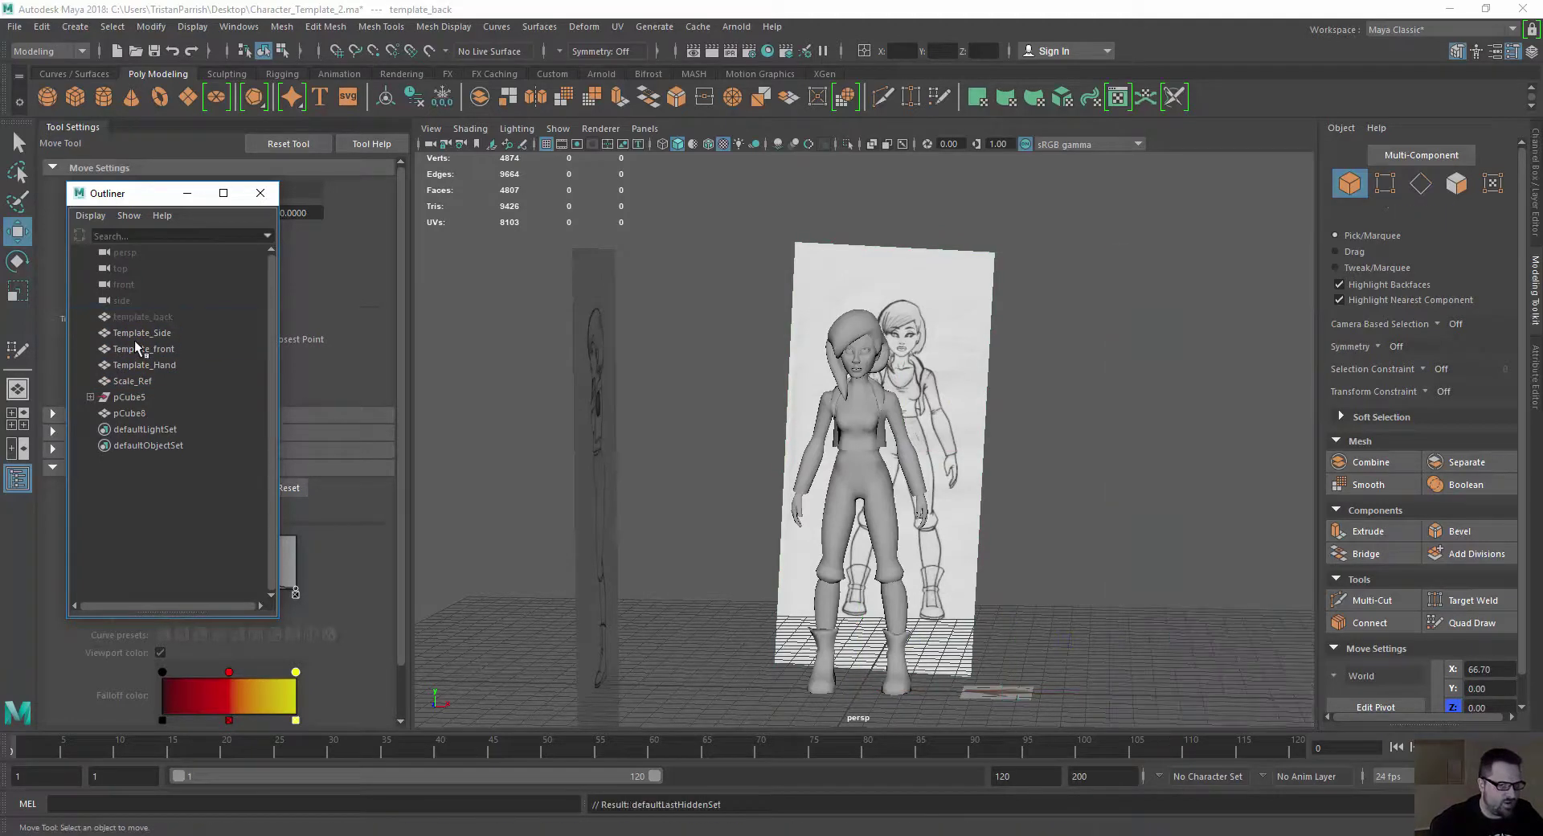
Rename the combined character mesh as Character_Mesh
left_click(137, 413)
left_click_drag(718, 374, 650, 411, "alt")
double_click(130, 412)
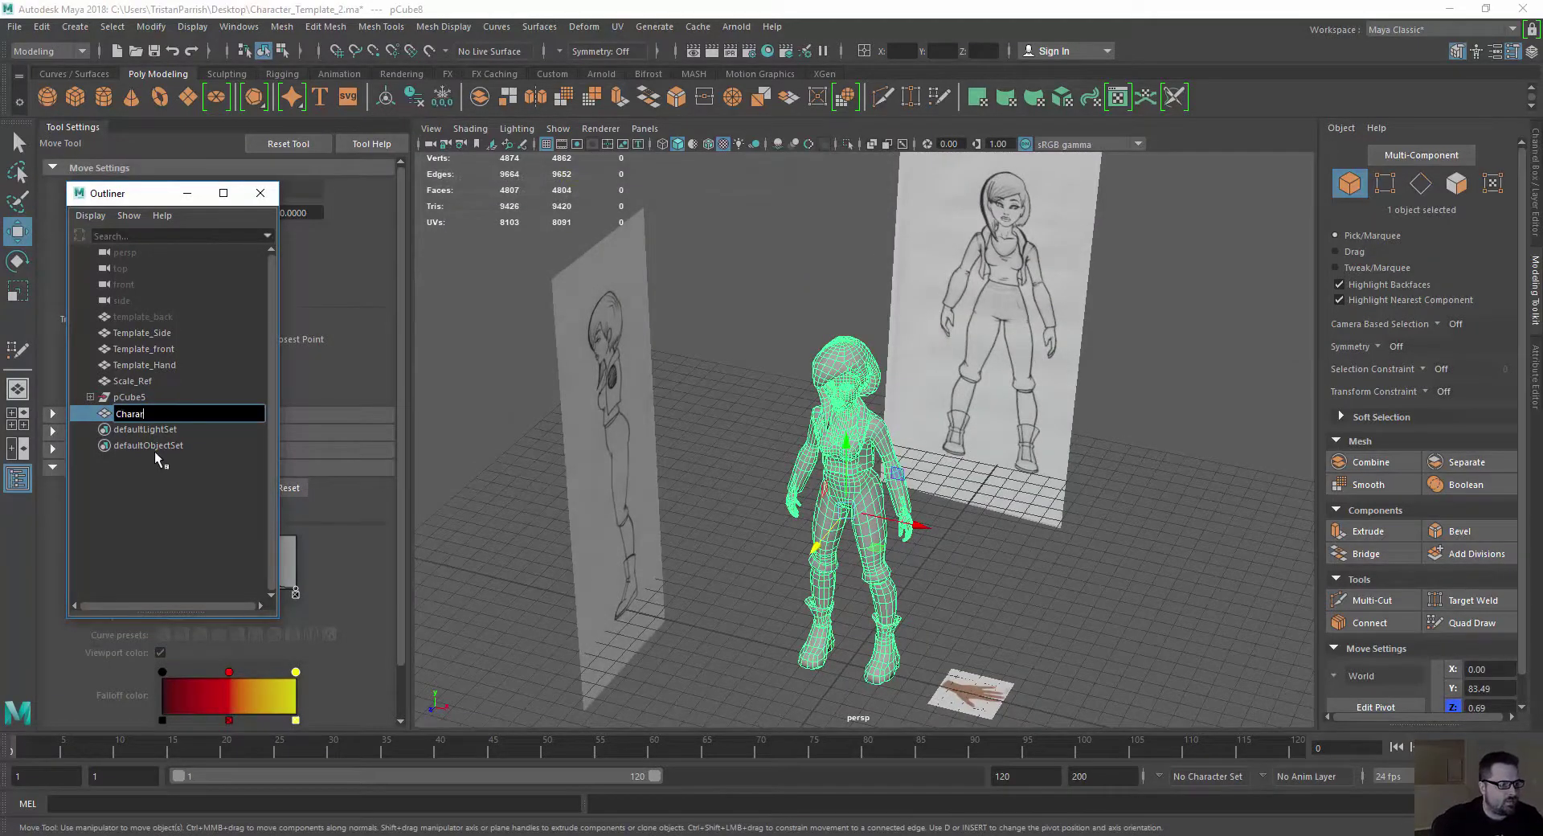
type("Character_Me")
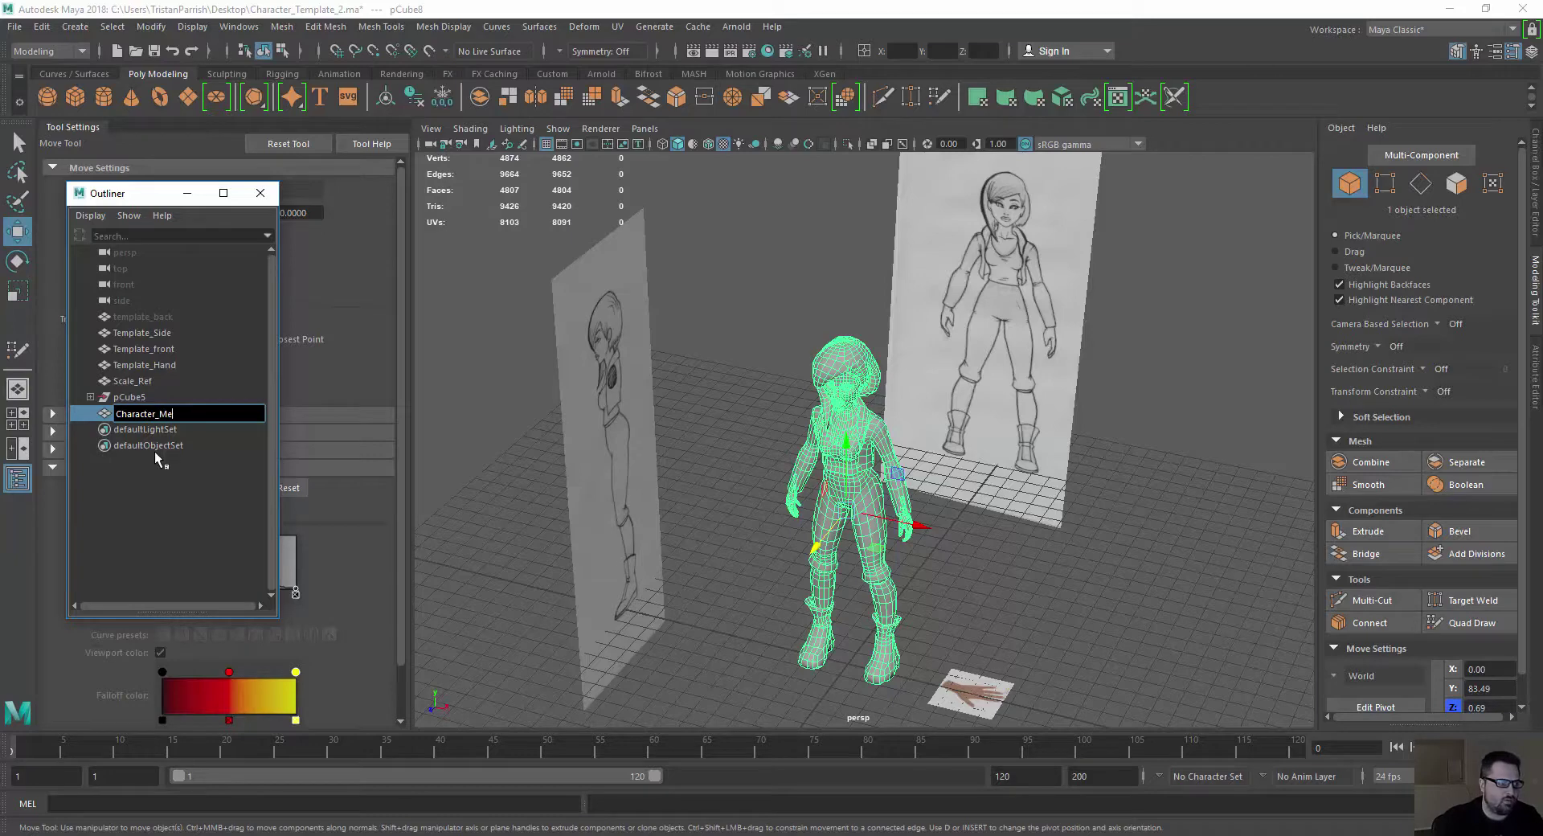
type("sh")
key("Return")
Examine the combined character mesh from several angles, comparing the torso, waist and legs with the reference drawings
key("f")
left_click_drag(659, 402, 765, 410, "alt")
scroll(707, 395, "down", 4)
middle_click_drag(765, 410, 739, 352, "alt")
left_click_drag(740, 352, 715, 355, "alt")
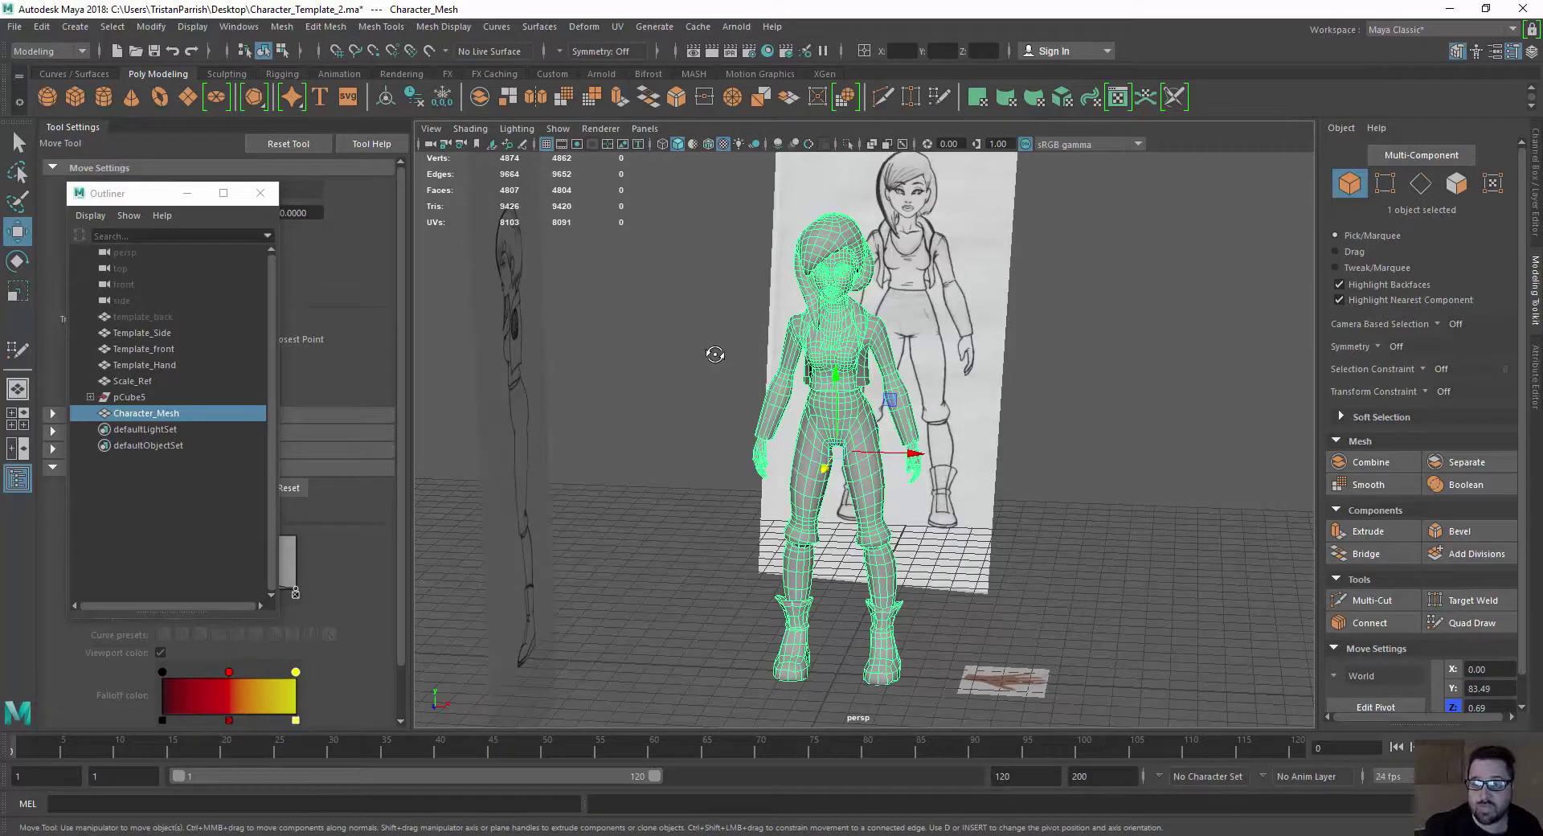
left_click(713, 353)
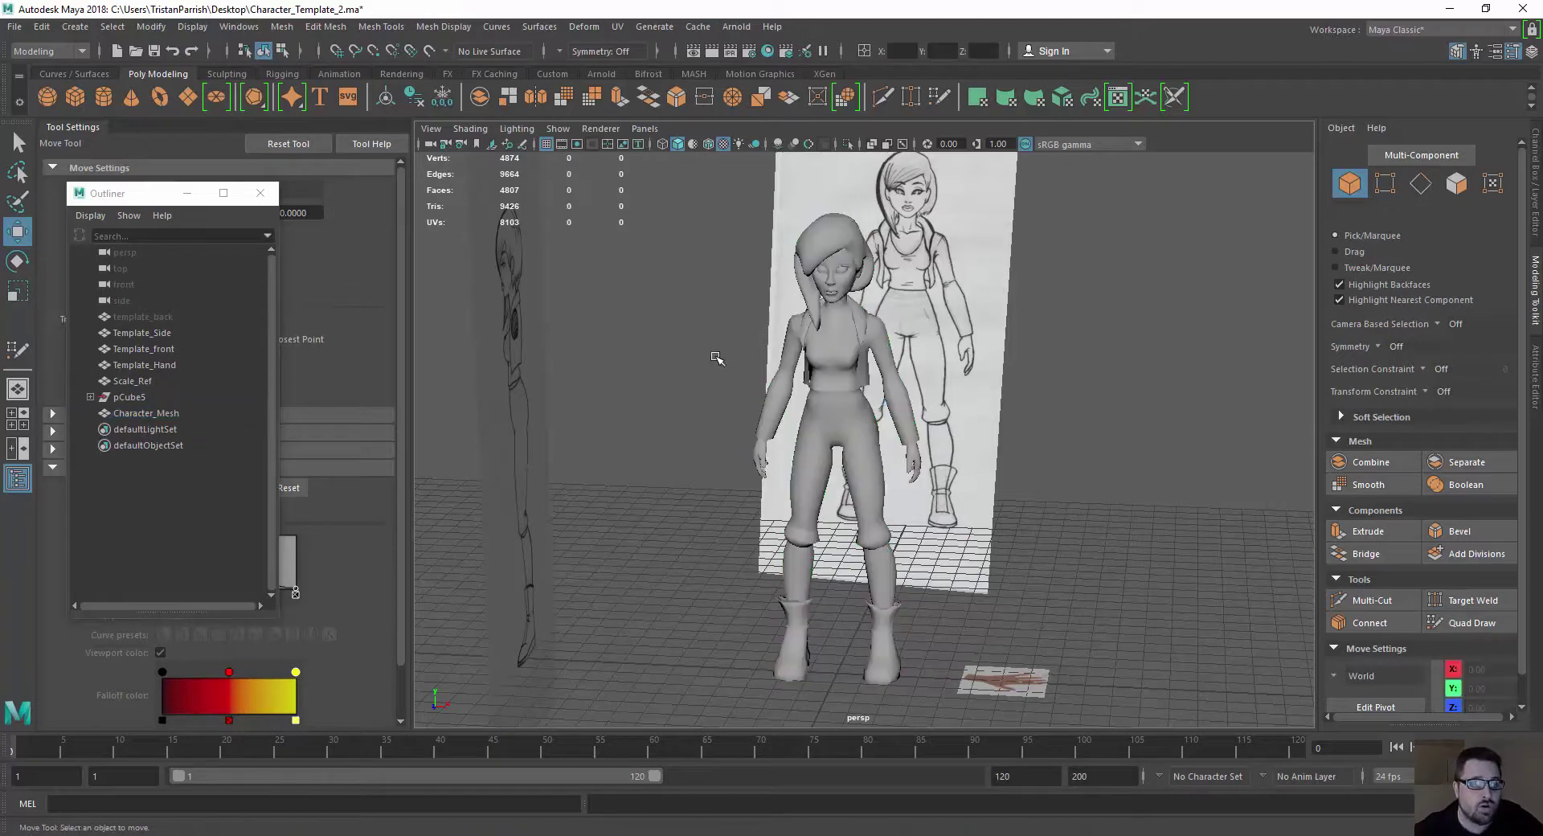
left_click(786, 363)
left_click_drag(786, 363, 805, 530, "alt")
left_click(713, 359)
scroll(716, 360, "up", 5)
scroll(781, 453, "up", 3)
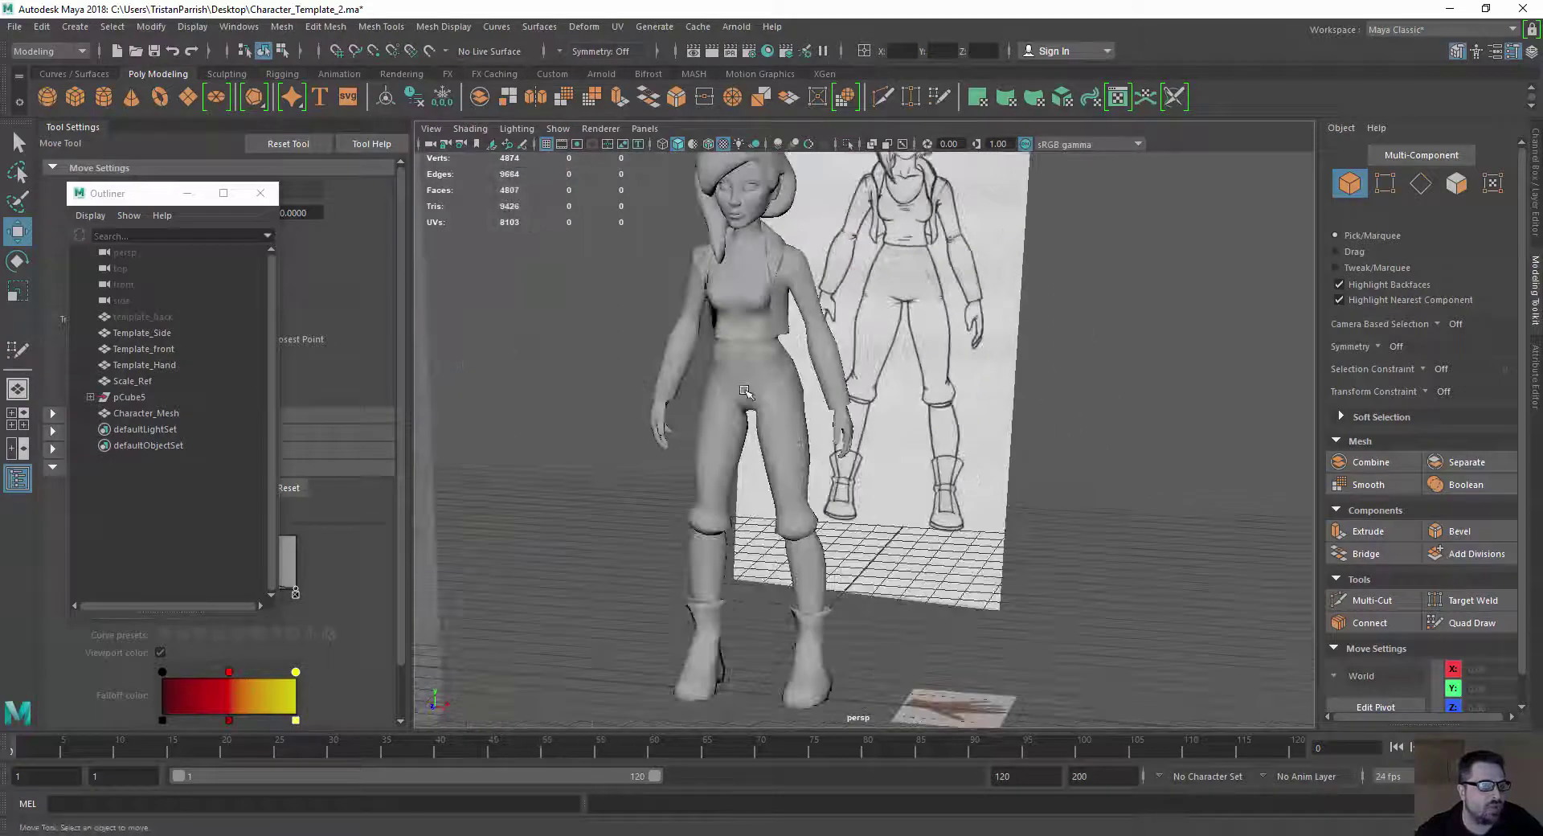
left_click_drag(780, 453, 764, 479, "alt")
left_click(763, 479)
left_click(637, 413)
left_click_drag(776, 422, 736, 418, "alt")
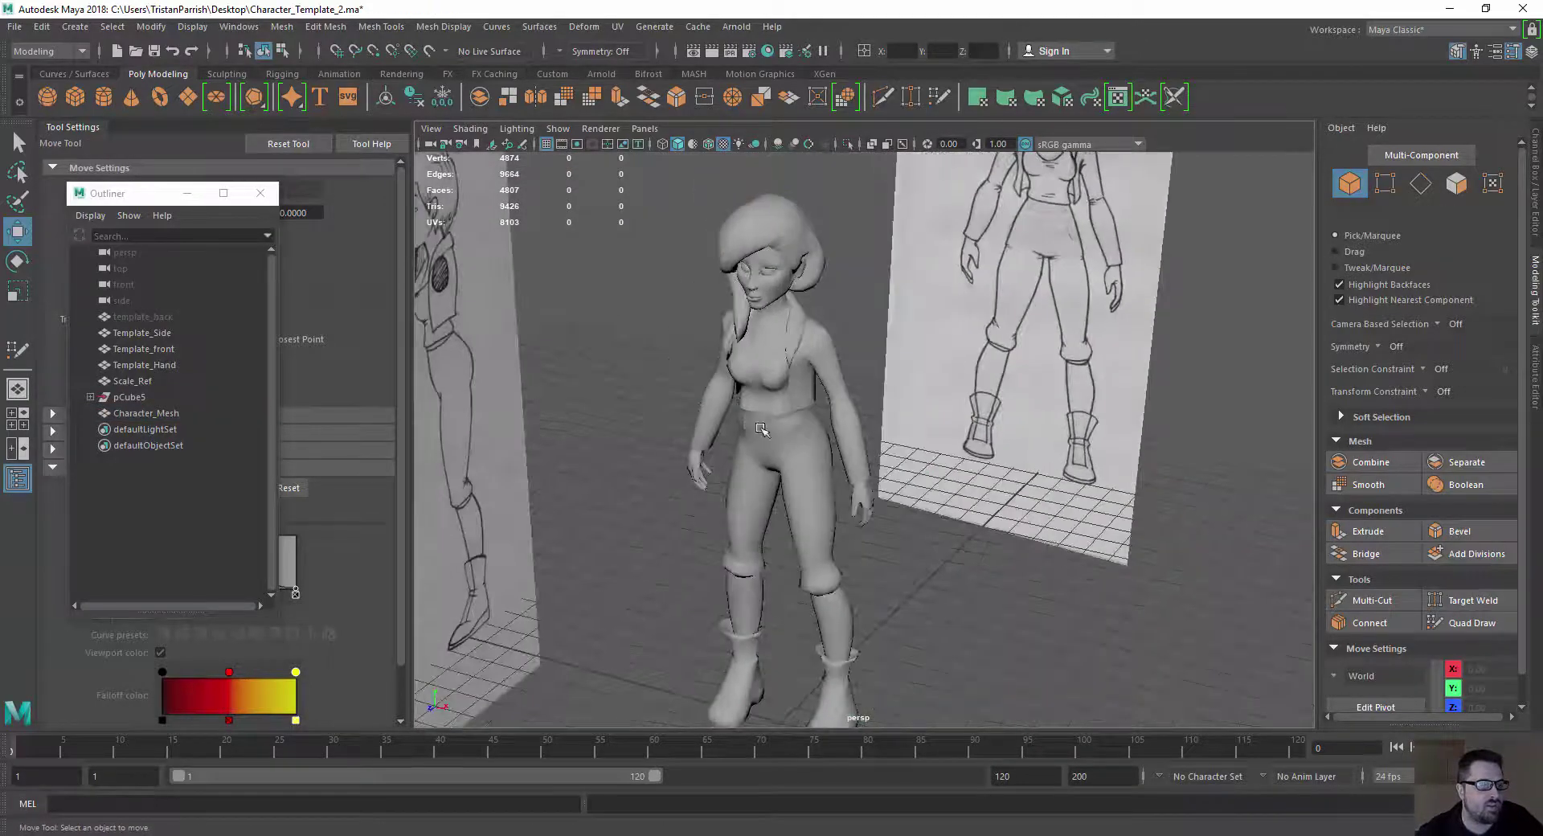
Switch Character_Mesh to vertex editing and select one front vertex on each side of the hips just below the waist
left_click(735, 418)
left_click_drag(634, 380, 680, 442, "alt")
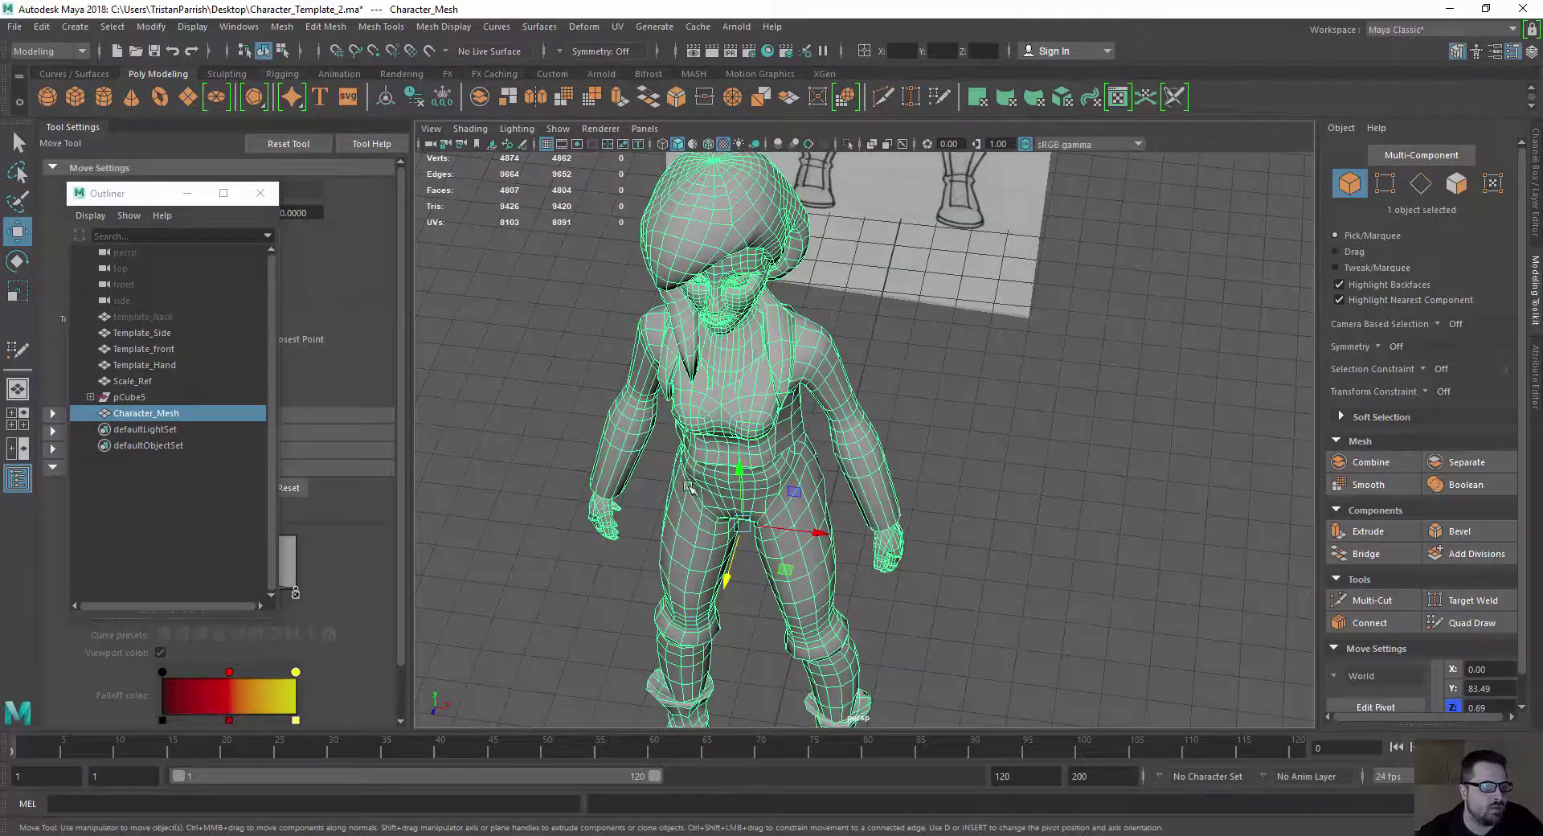
left_click_drag(692, 494, 953, 455, "alt")
right_click(953, 455)
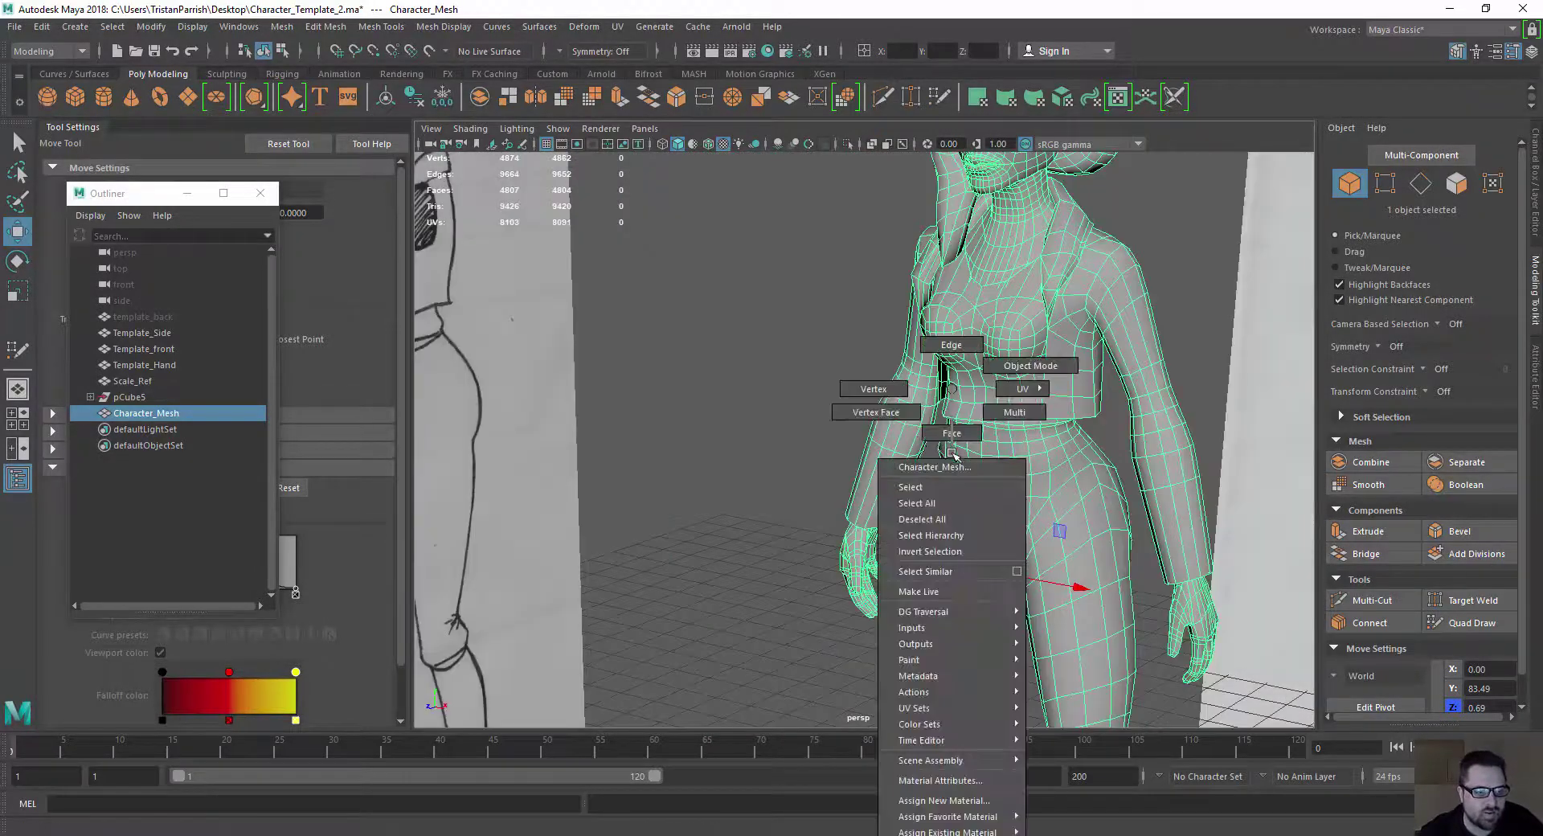
right_click_drag(860, 395, 858, 395)
left_click(946, 458)
left_click_drag(957, 470, 1143, 364, "alt")
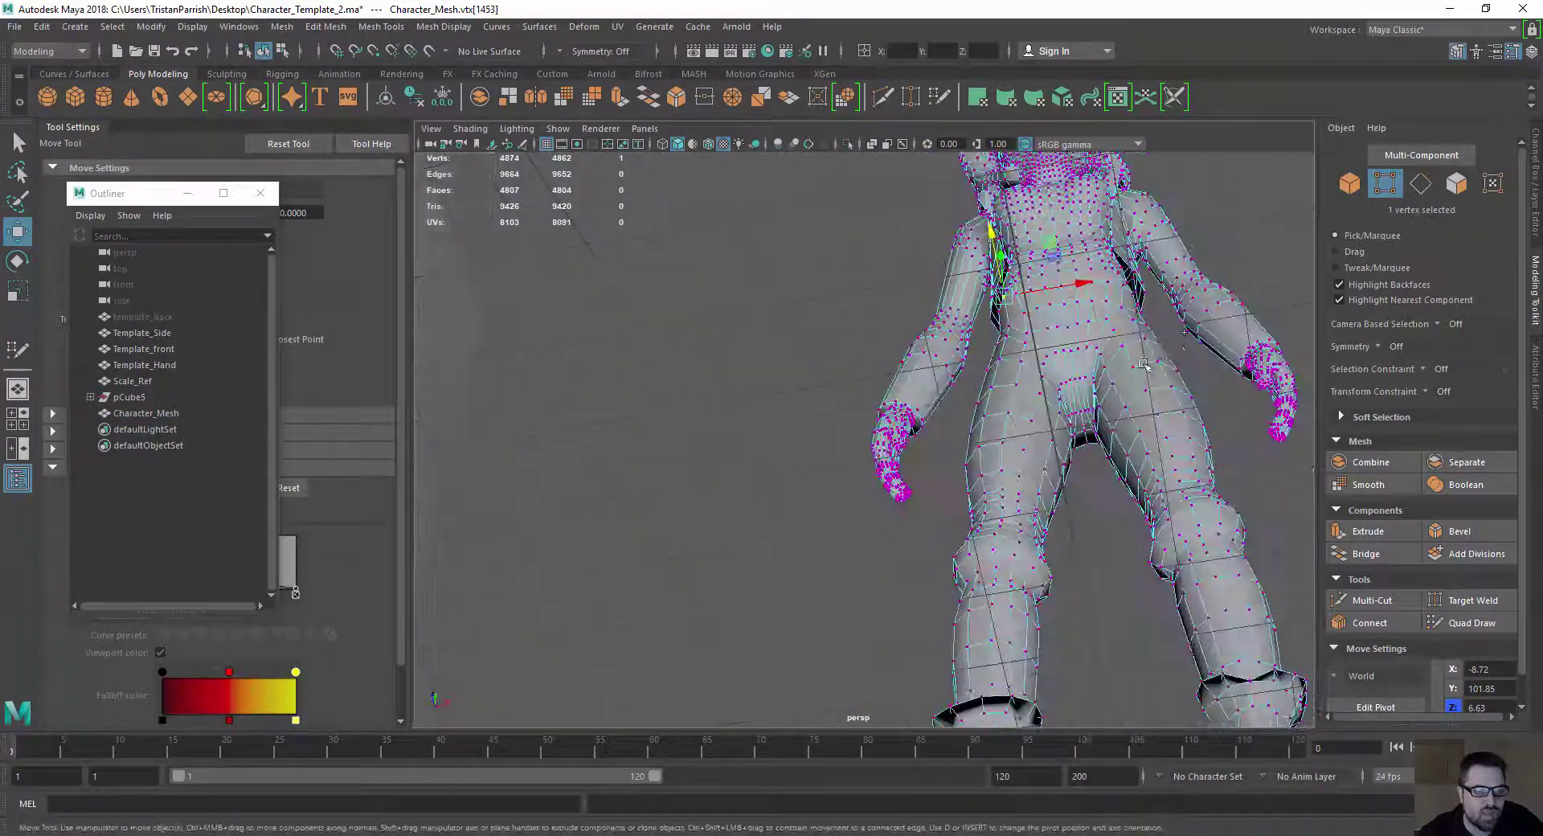
left_click(1122, 293, "shift")
left_click_drag(1122, 294, 884, 289, "alt")
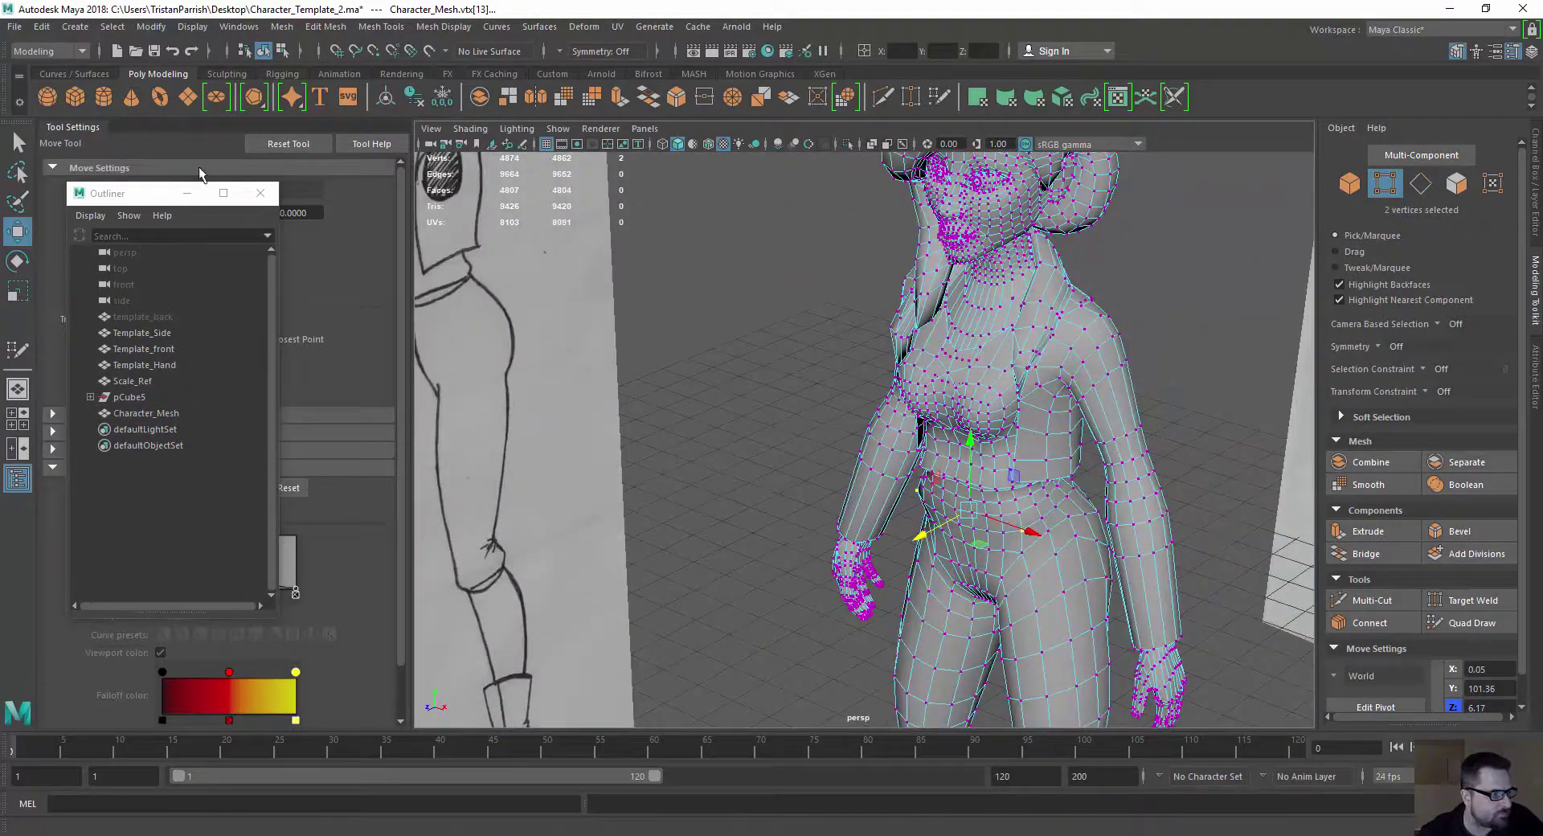
With soft selection enabled, move the two front hip vertices back to about Z 4.42 and scale them slightly inward along X
left_click(260, 193)
left_click(160, 487)
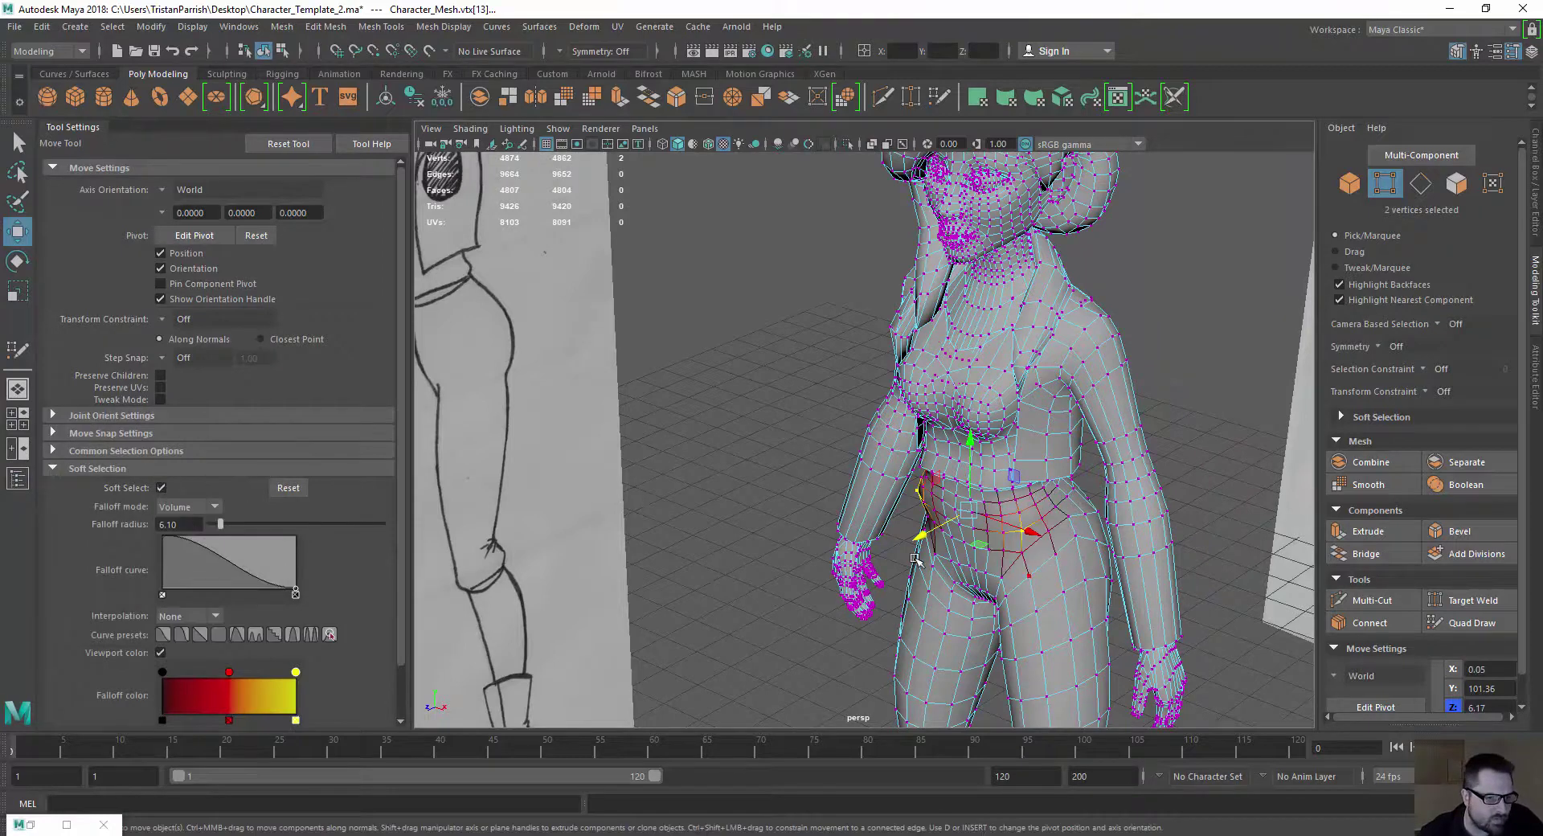
left_click_drag(922, 536, 928, 530)
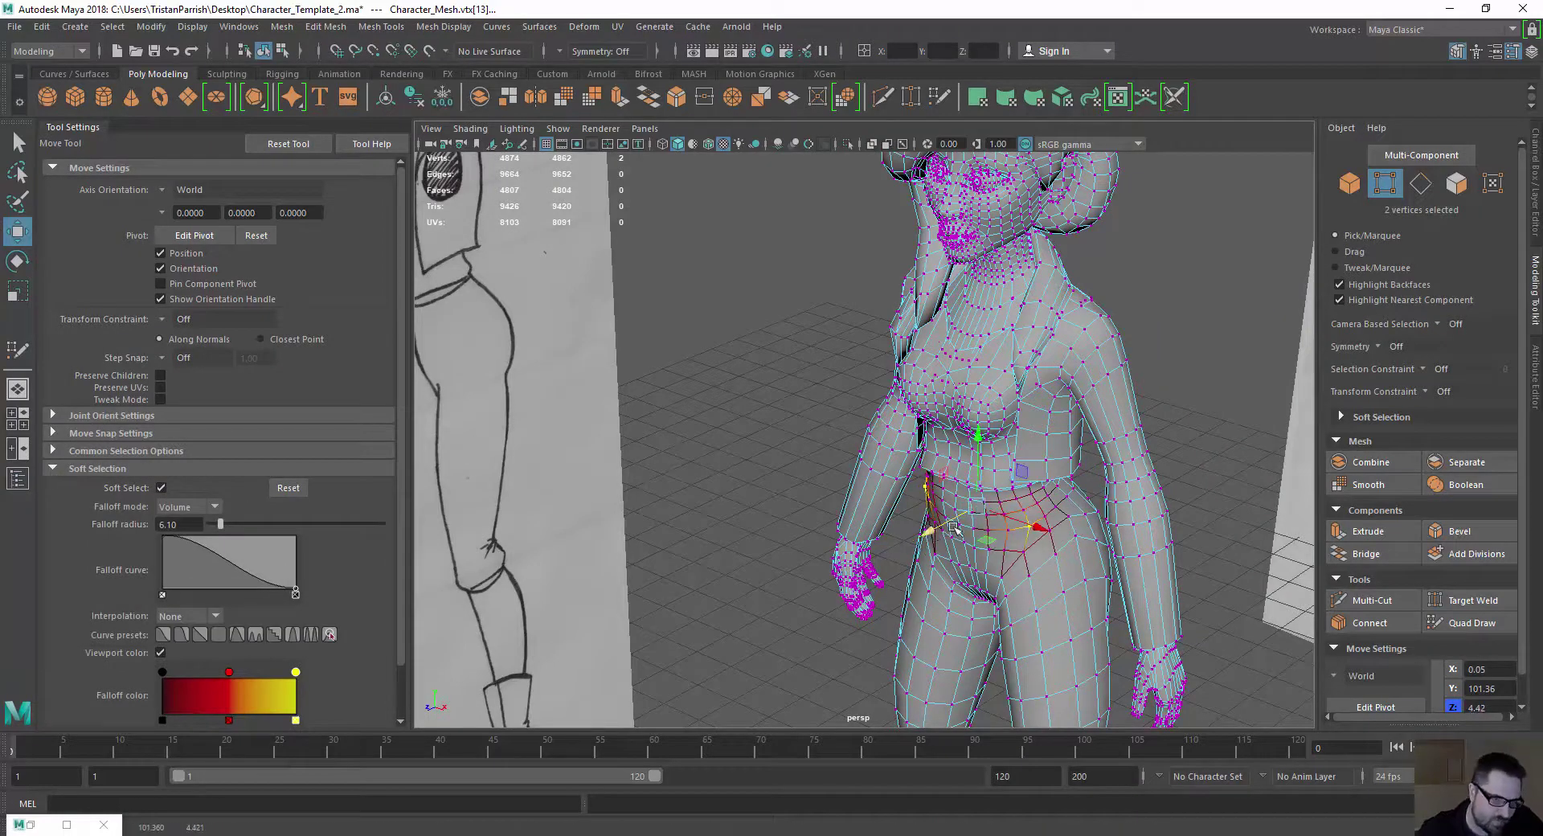
key("r")
left_click_drag(1038, 528, 1028, 526)
key("w")
Return to object mode, deselect the mesh and examine the reshaped hips on the full figure
right_click_drag(1025, 525, 857, 516, "alt")
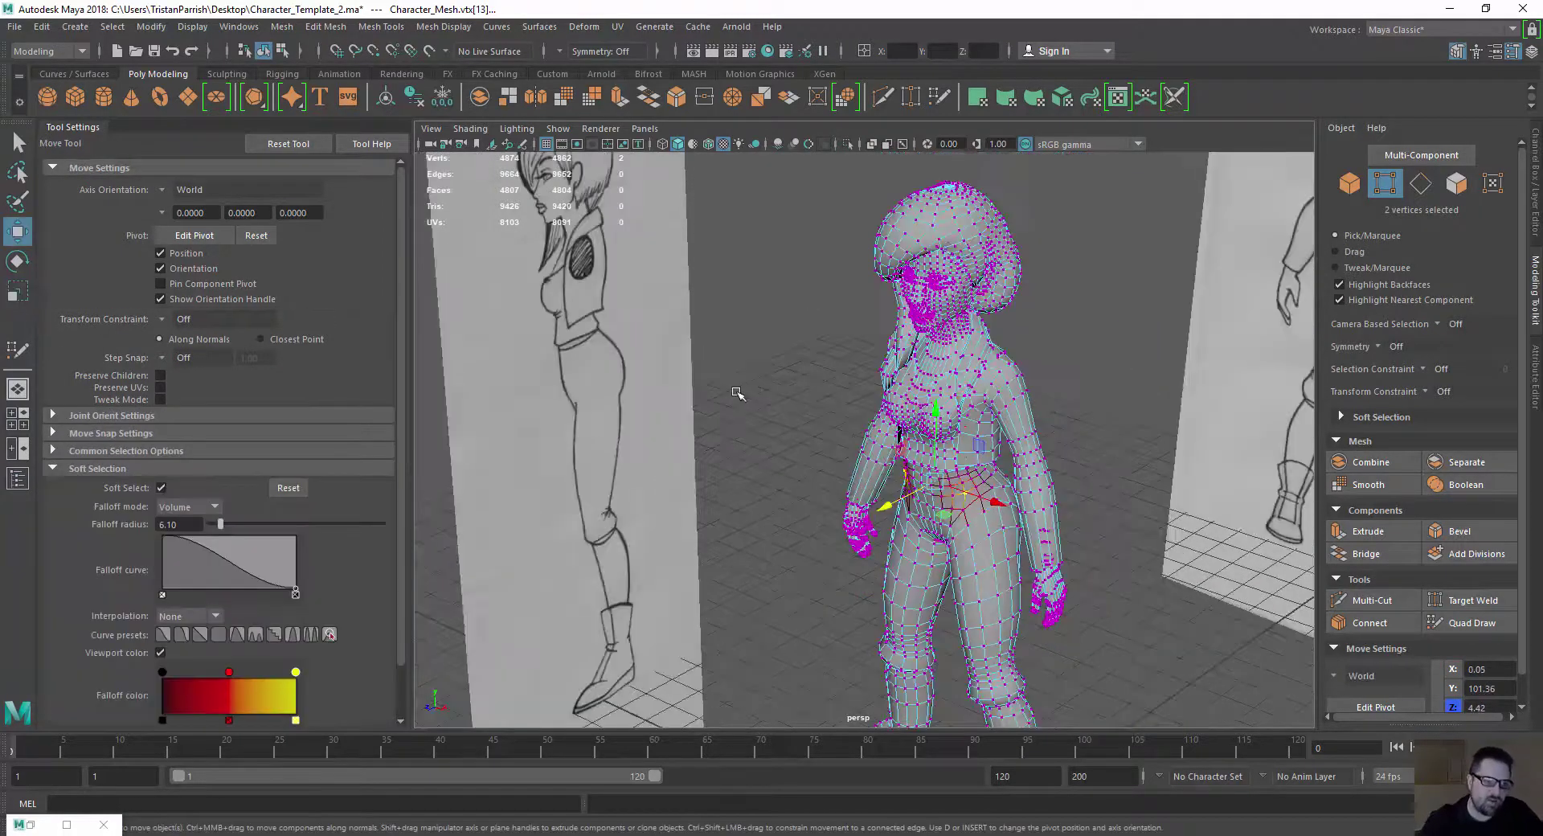
left_click_drag(737, 393, 836, 370, "alt")
right_click_drag(958, 369, 1014, 315)
left_click(832, 398)
right_click_drag(808, 404, 718, 423, "alt")
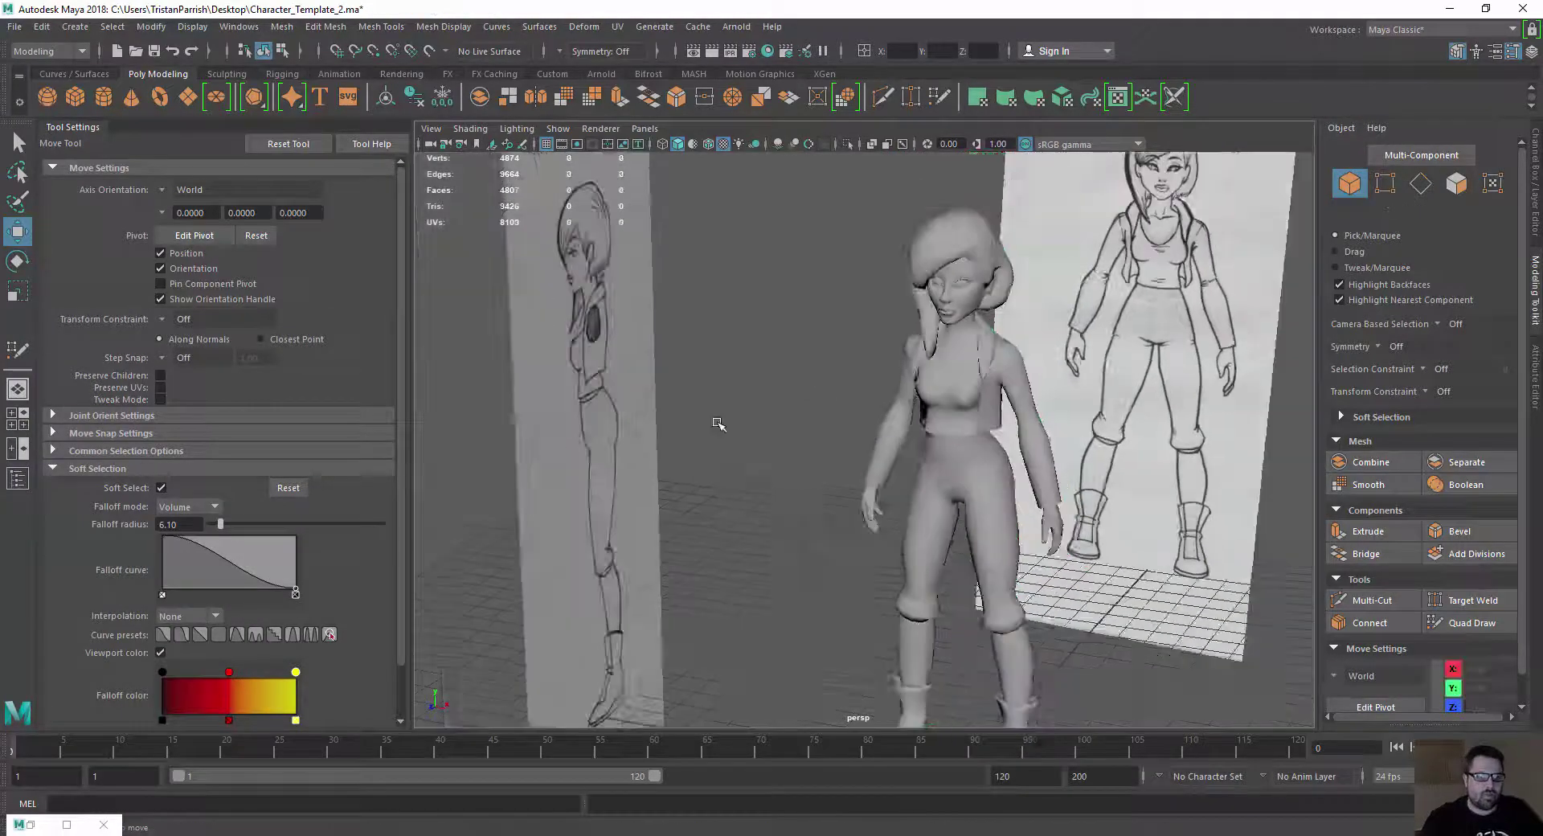
left_click_drag(718, 424, 645, 397, "alt")
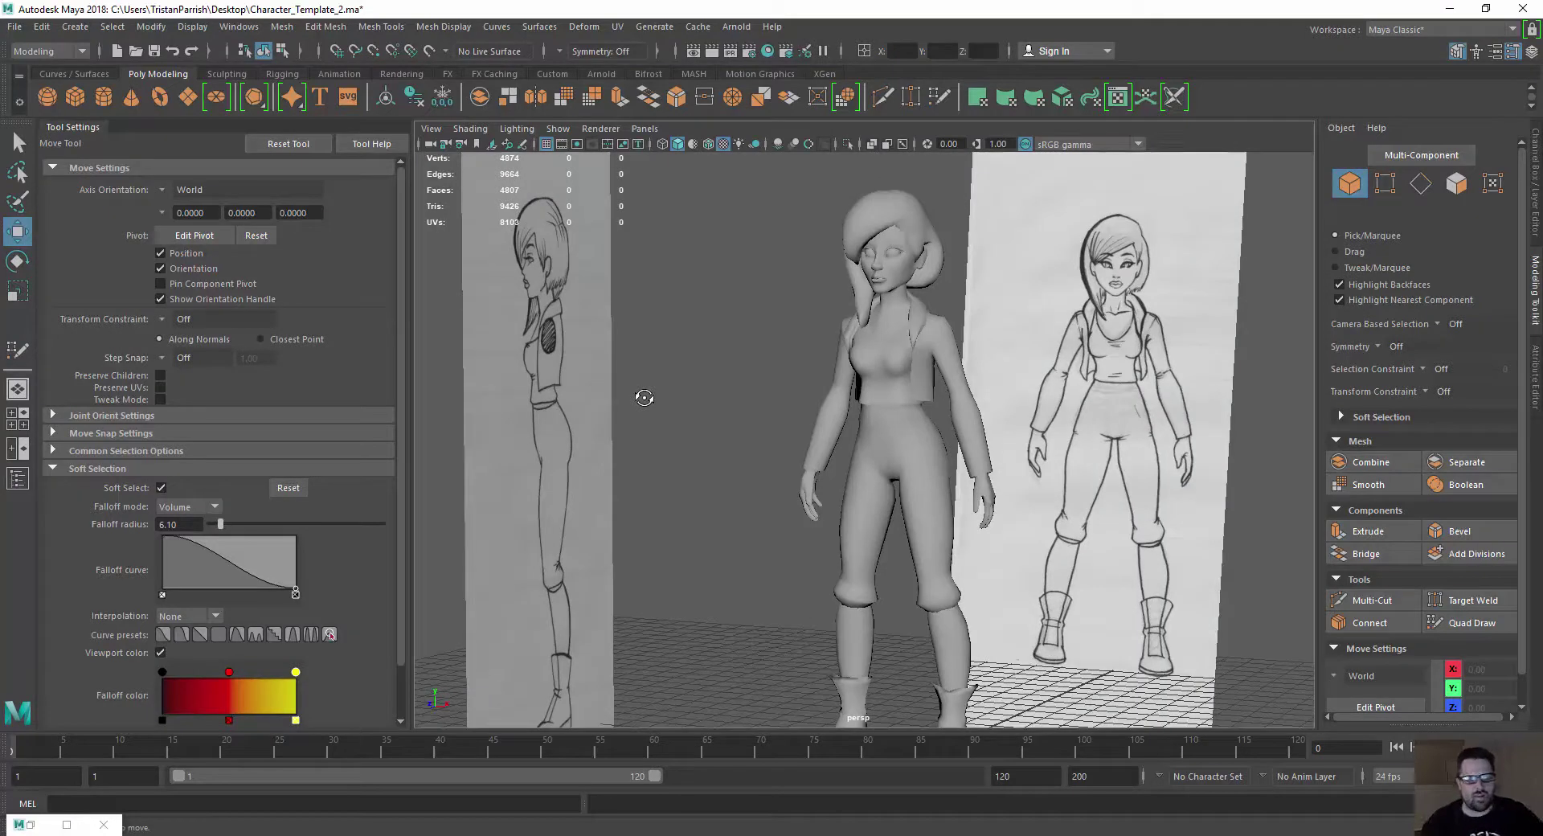